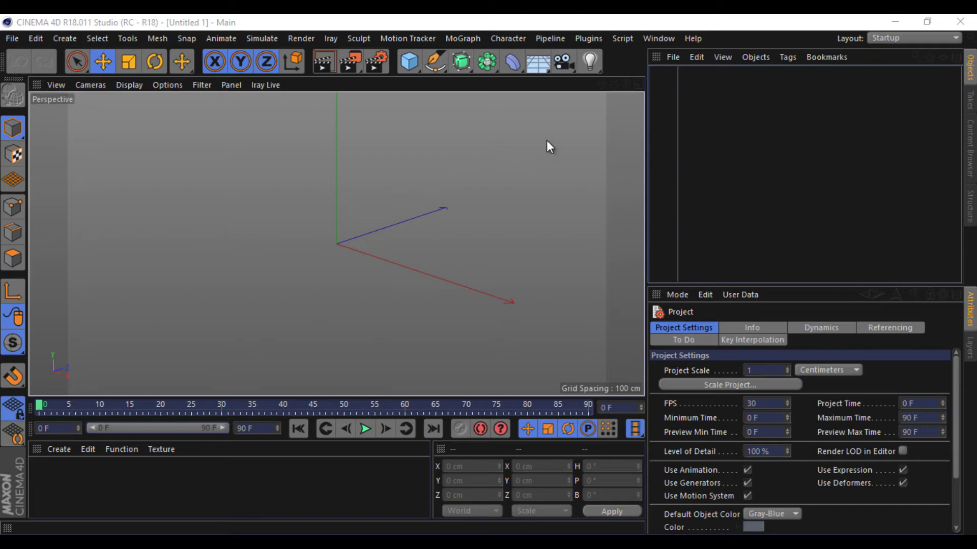
# Load the wheel reference photo fd7zg1.jpg into the enlarged Front viewport.
pyautogui.click(896, 21)
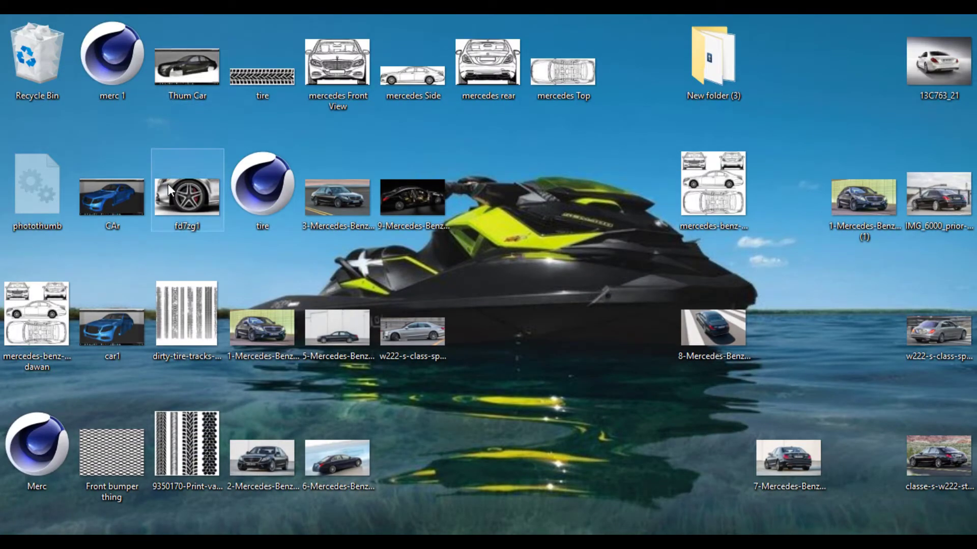
pyautogui.moveTo(169, 185)
pyautogui.mouseDown()
pyautogui.moveTo(500, 515)
pyautogui.moveTo(508, 542)
pyautogui.mouseUp()
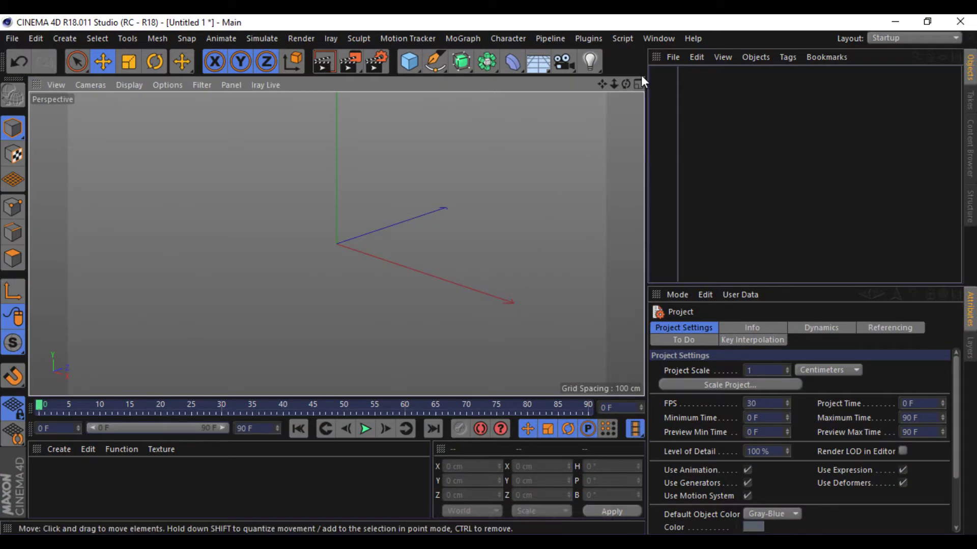
pyautogui.click(638, 84)
pyautogui.click(637, 245)
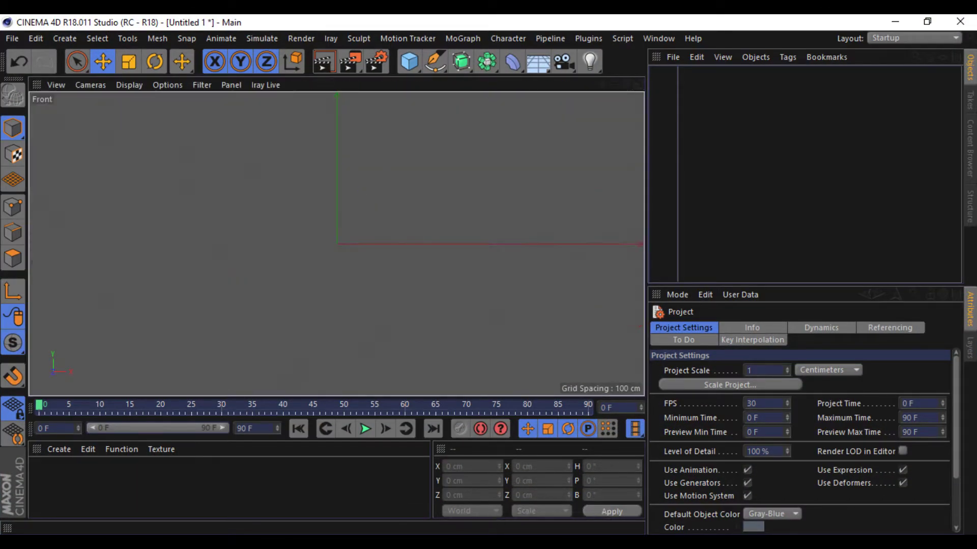
pyautogui.click(895, 22)
pyautogui.moveTo(191, 174); pyautogui.dragTo(499, 267)
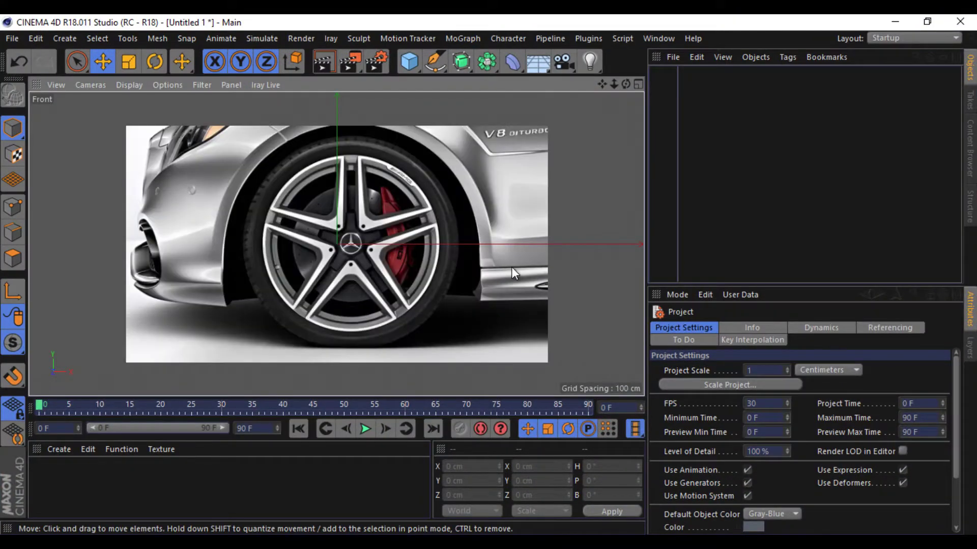
# Offset the Front background image to X -27 and Y -1 so the hub sits on the origin.
pyautogui.scroll(3, 355, 252)
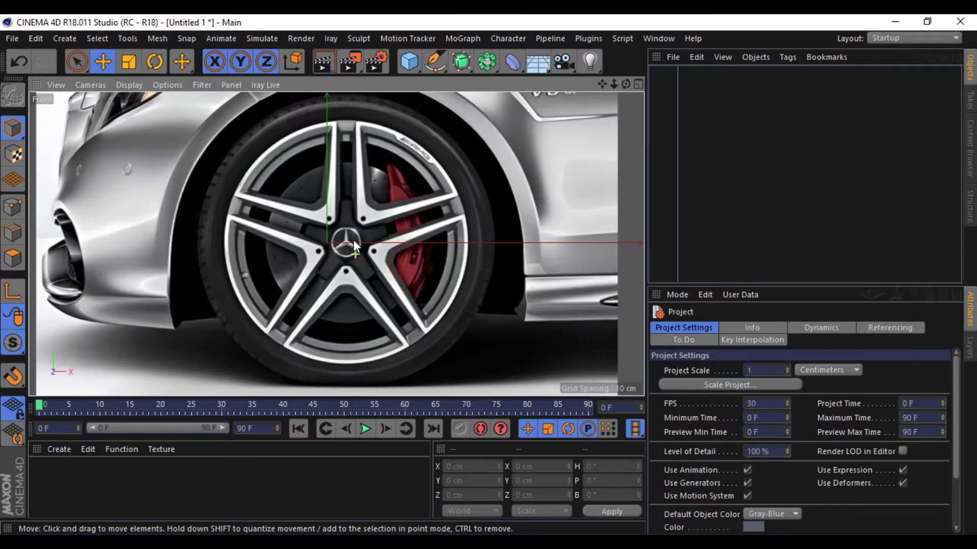
pyautogui.scroll(3, 353, 242)
pyautogui.scroll(2, 353, 239)
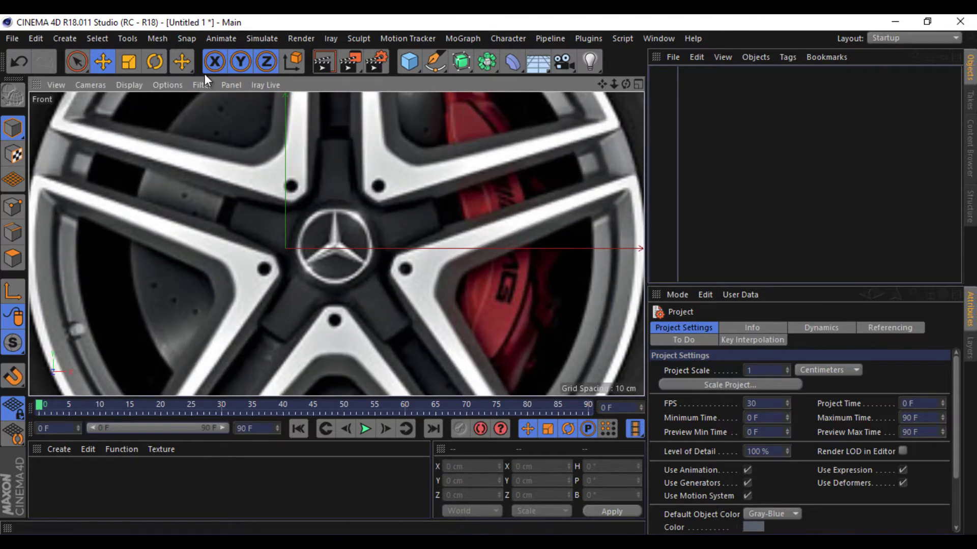
pyautogui.click(168, 85)
pyautogui.click(239, 410)
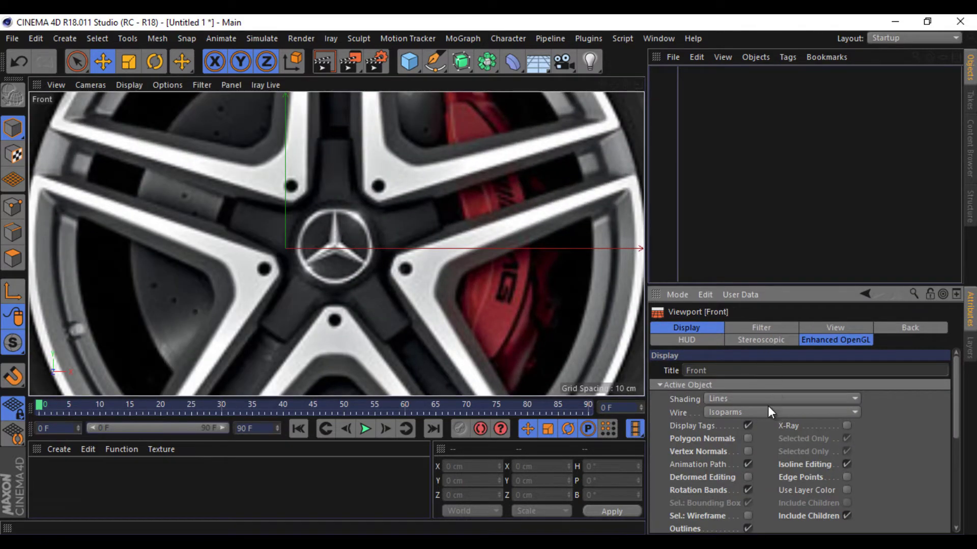
pyautogui.click(901, 327)
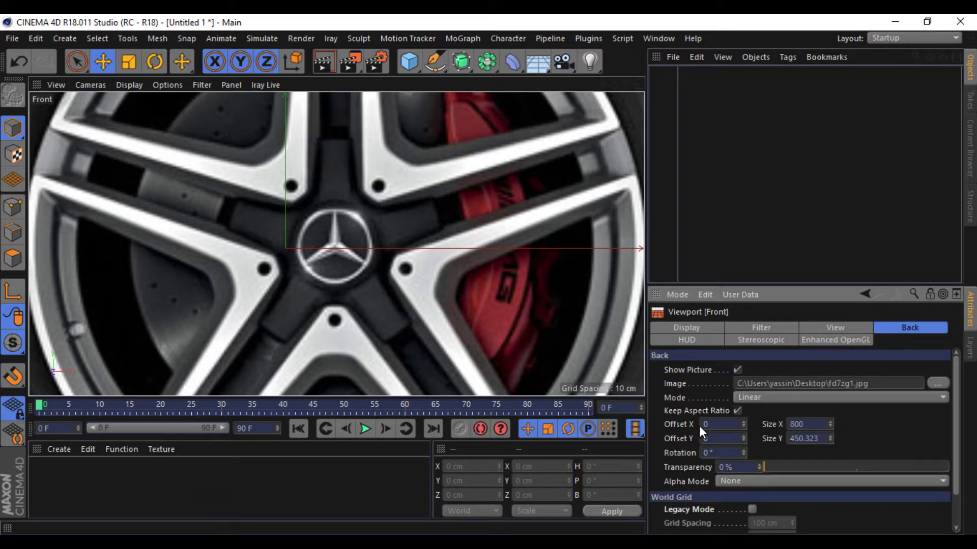
pyautogui.moveTo(744, 423); pyautogui.dragTo(745, 438)
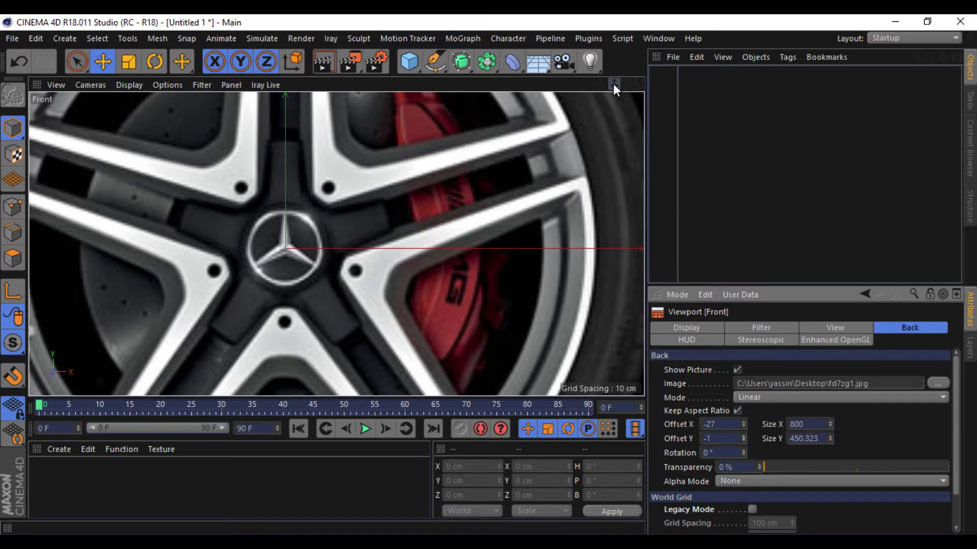
pyautogui.moveTo(613, 84); pyautogui.dragTo(488, 275)
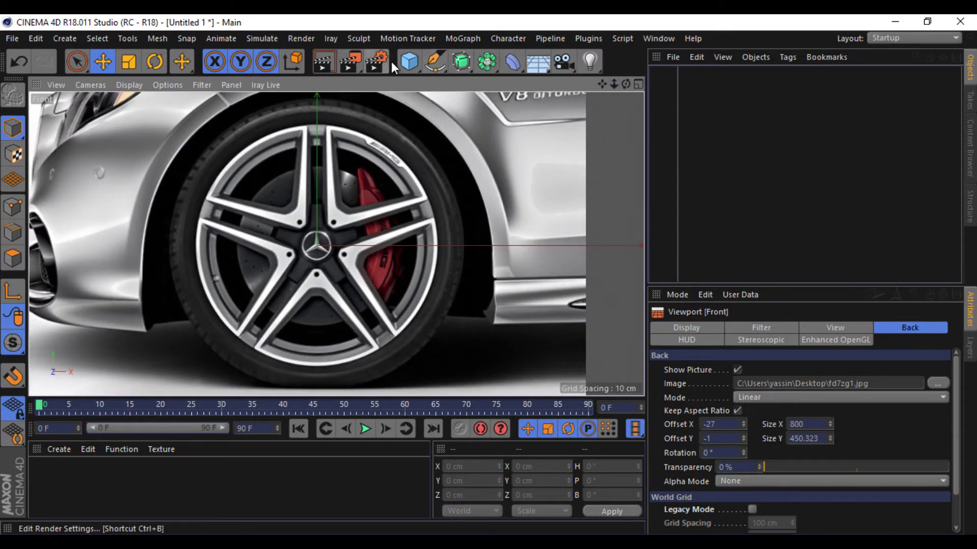
# Create a +Z-facing Cylinder with a 169 cm radius and 30 rotation segments.
pyautogui.click(409, 62)
pyautogui.click(698, 81)
pyautogui.click(763, 415)
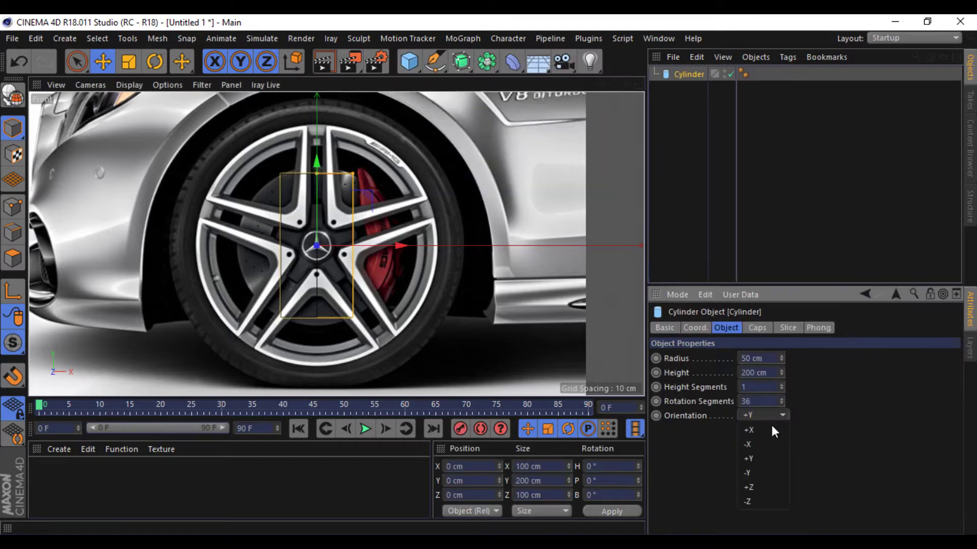
pyautogui.click(770, 430)
pyautogui.click(766, 489)
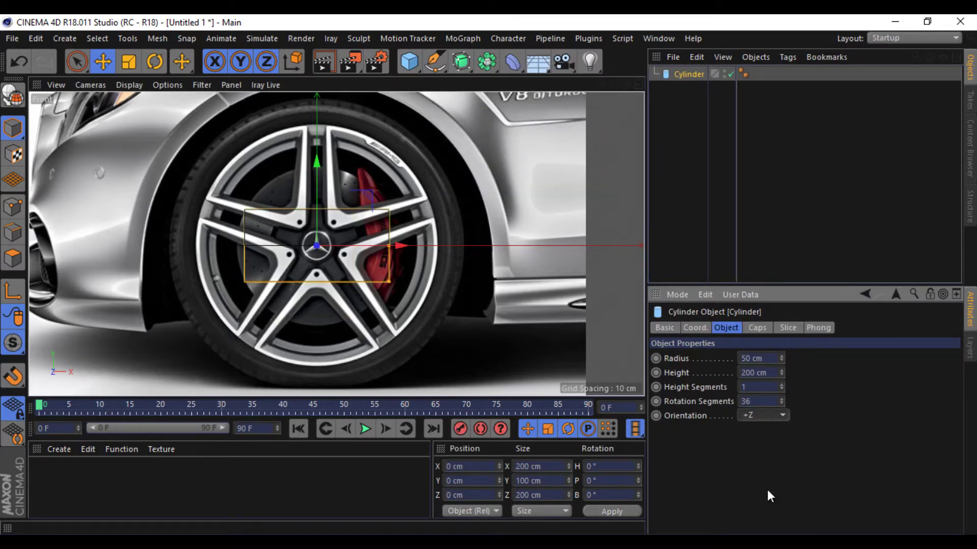
pyautogui.moveTo(786, 354)
pyautogui.mouseDown()
pyautogui.moveTo(786, 332)
pyautogui.moveTo(785, 357)
pyautogui.mouseUp()
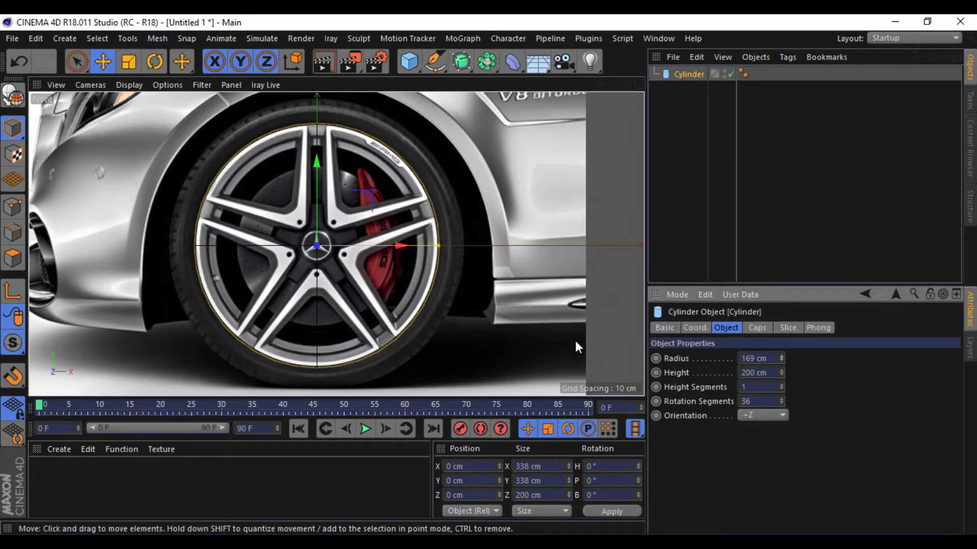
pyautogui.doubleClick(753, 402)
pyautogui.write('30')
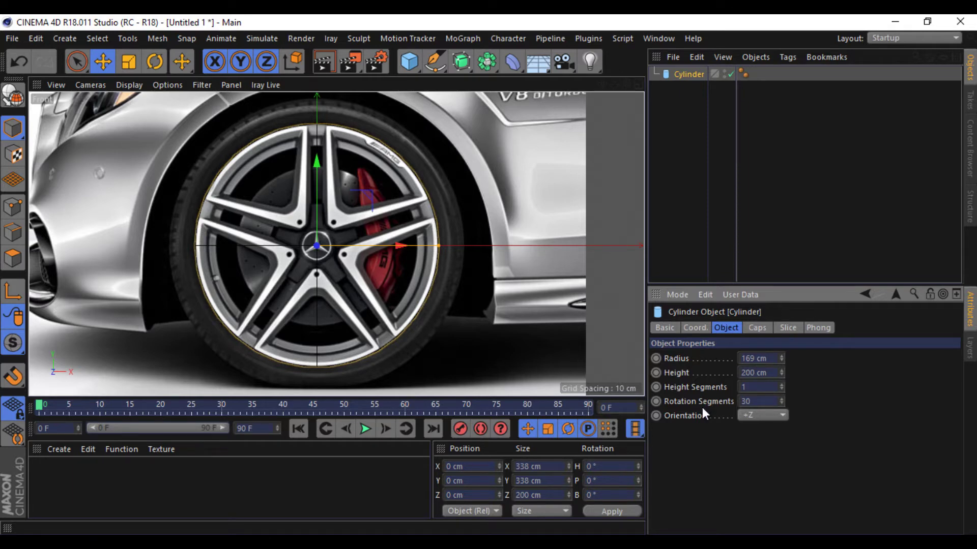
# Show the cylinder shaded with lines, test height segments, and undo an early conversion.
pyautogui.click(129, 85)
pyautogui.click(132, 114)
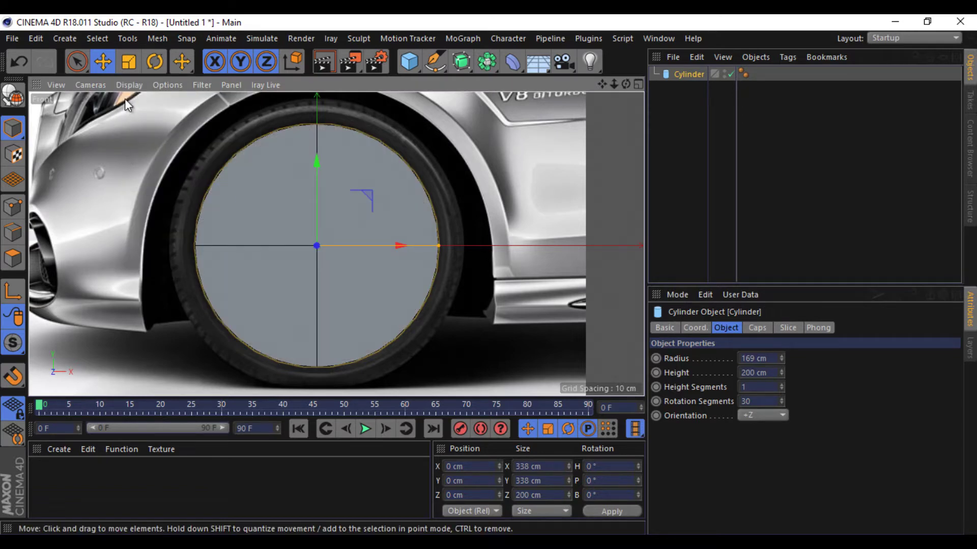
pyautogui.click(781, 385)
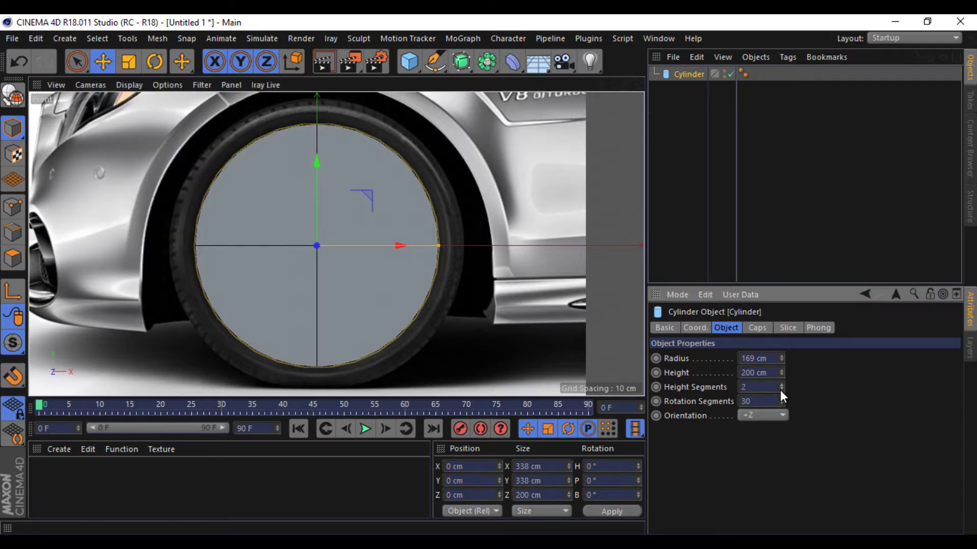
pyautogui.click(782, 390)
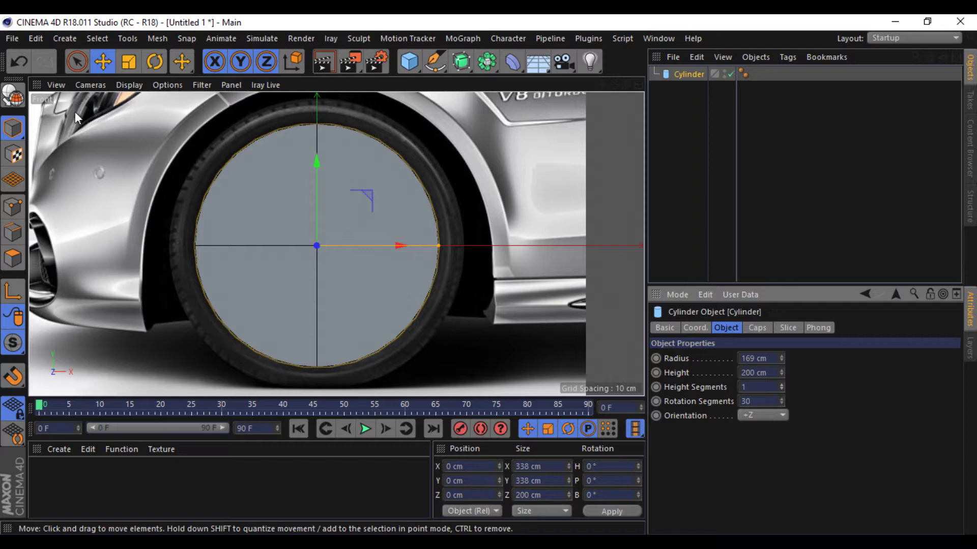
pyautogui.click(12, 95)
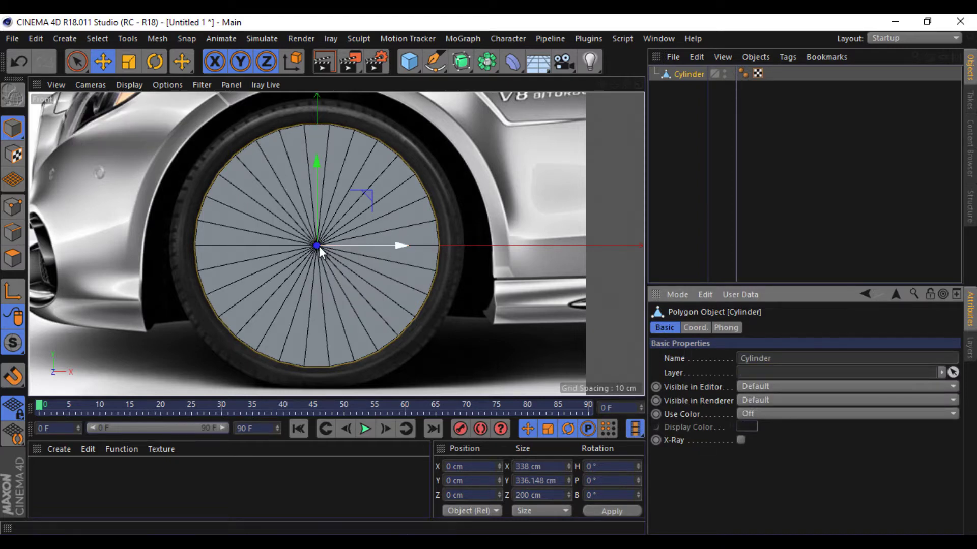
pyautogui.click(12, 67)
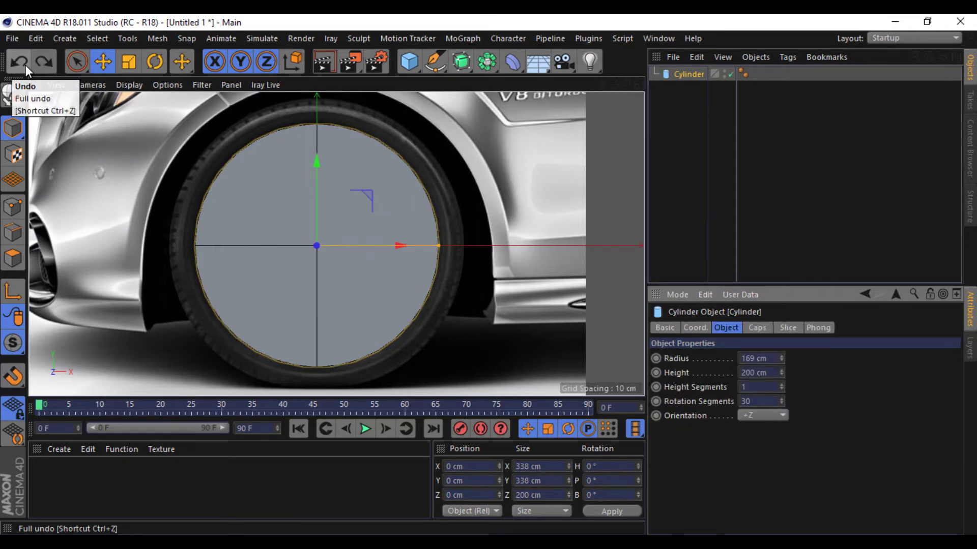
# Set rotation segments to 40 and make the cylinder editable.
pyautogui.moveTo(757, 402); pyautogui.dragTo(719, 405)
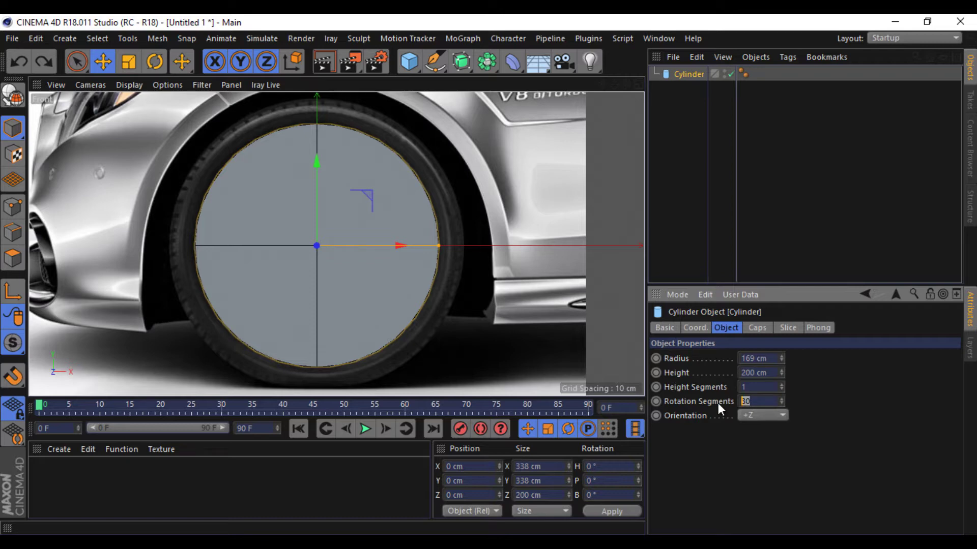
pyautogui.write('840')
pyautogui.press('Return')
pyautogui.click(13, 96)
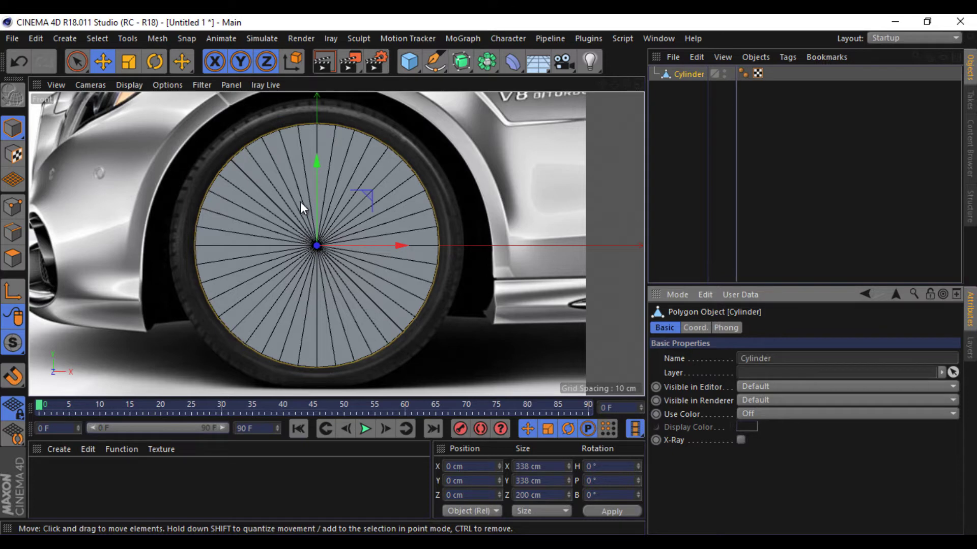
# Live-select the top wedges in Polygon mode, invert the selection, and delete the rest.
pyautogui.moveTo(76, 61); pyautogui.dragTo(152, 84)
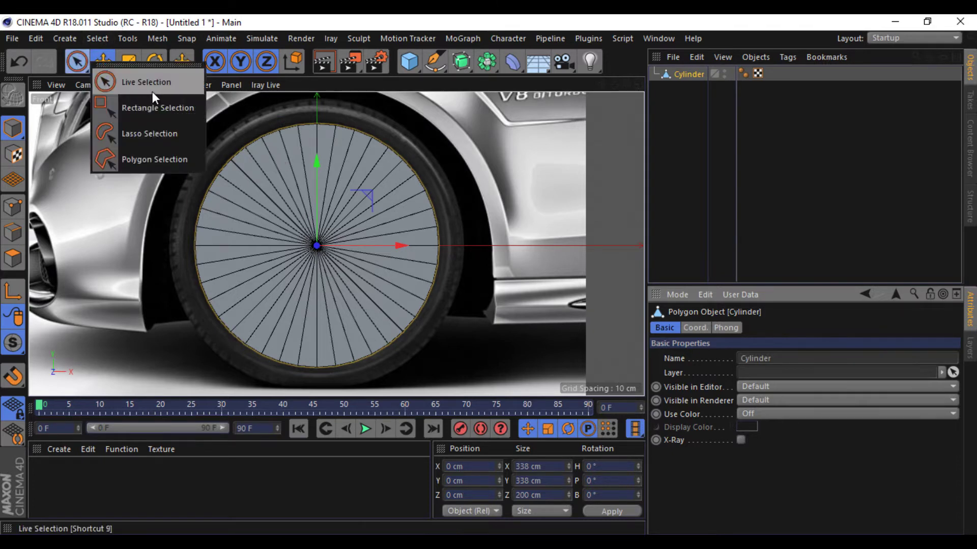
pyautogui.click(24, 258)
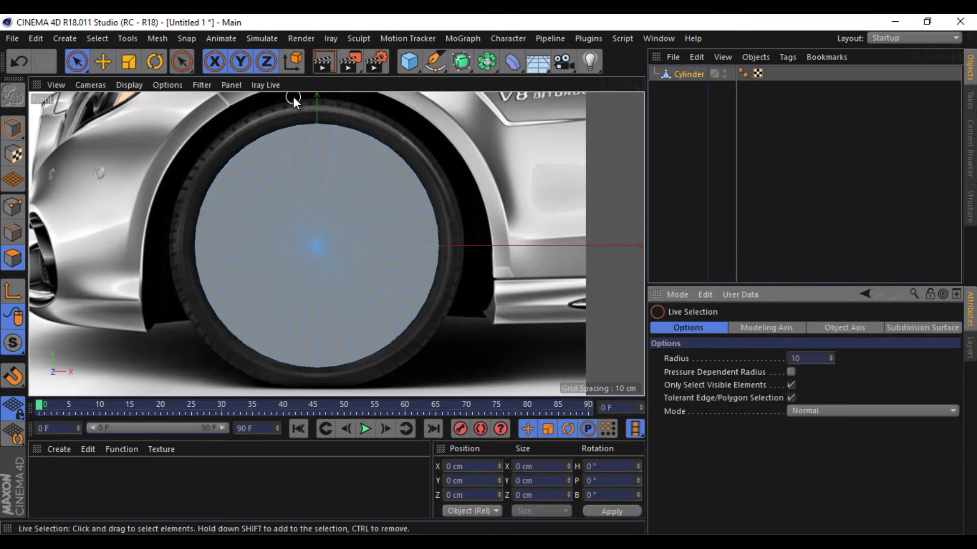
pyautogui.click(319, 131)
pyautogui.moveTo(334, 135)
pyautogui.mouseDown()
pyautogui.moveTo(350, 143)
pyautogui.moveTo(277, 141)
pyautogui.moveTo(364, 155)
pyautogui.mouseUp()
pyautogui.click(272, 148)
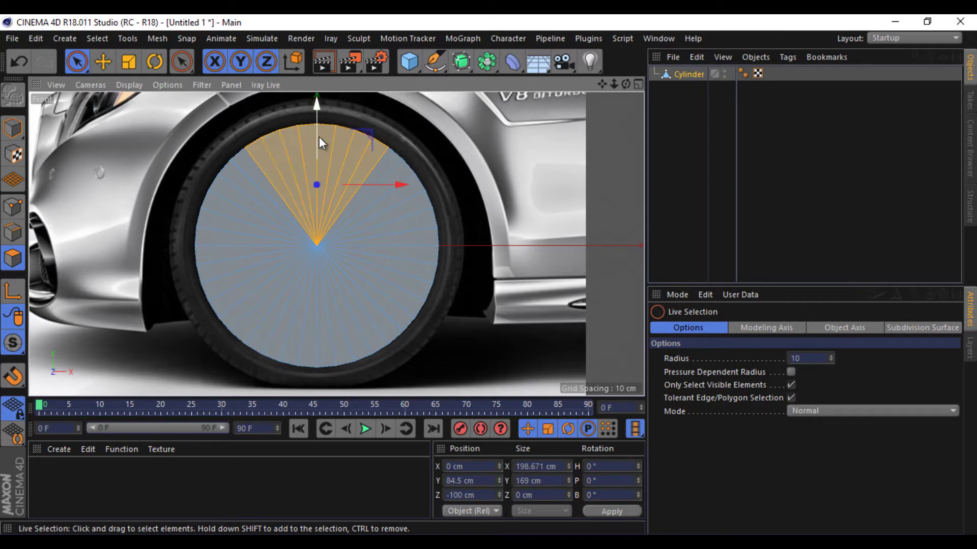
pyautogui.click(98, 38)
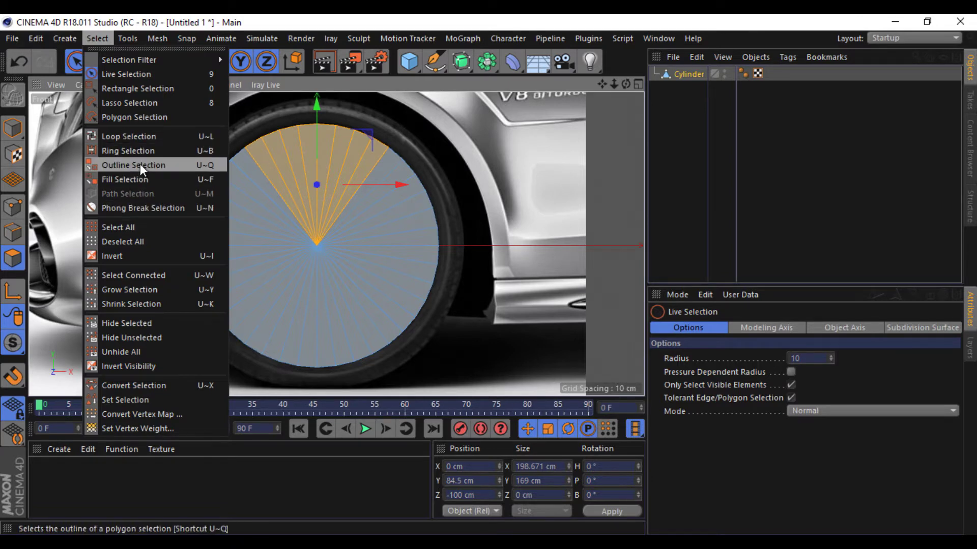
pyautogui.click(126, 255)
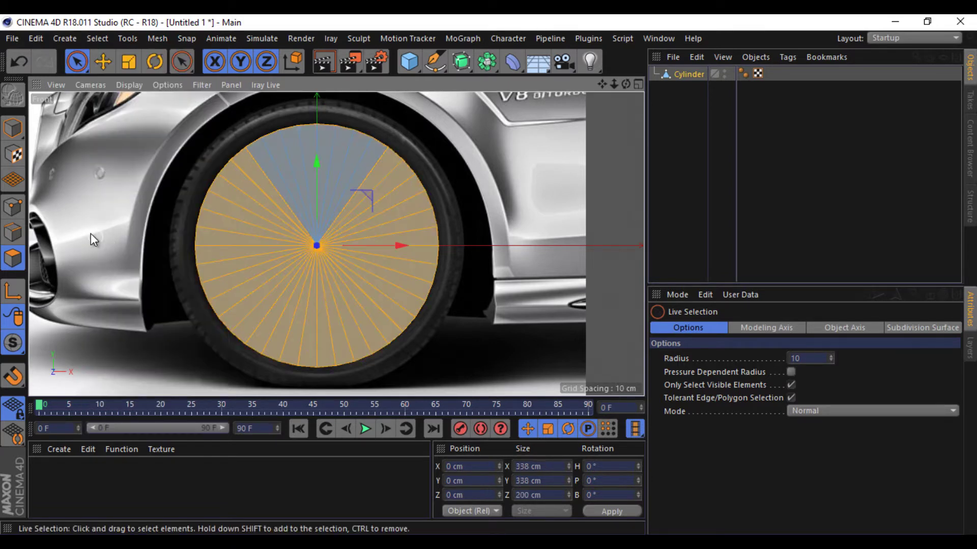
pyautogui.press('Delete')
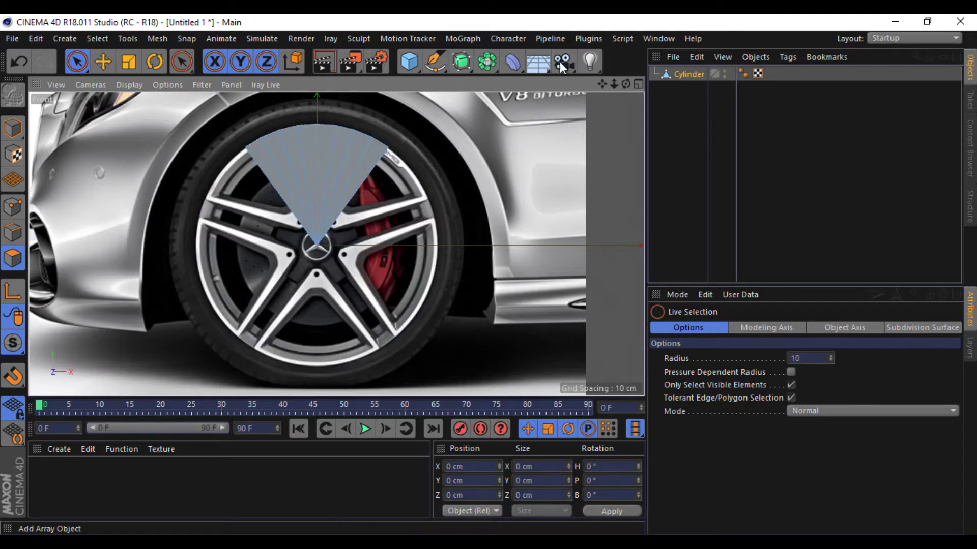
# Delete the right half of the wedge's polygons in the Front view.
pyautogui.click(638, 84)
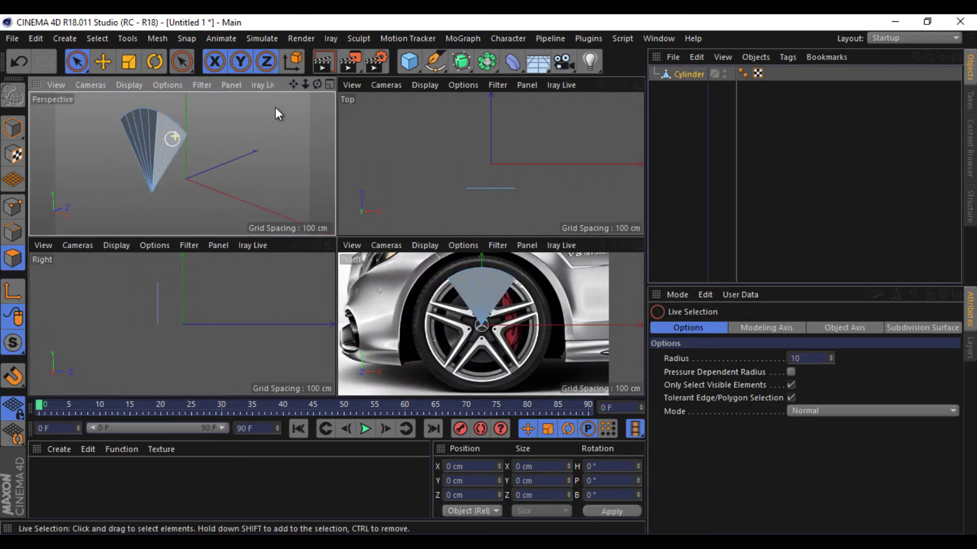
pyautogui.moveTo(316, 82); pyautogui.dragTo(337, 236)
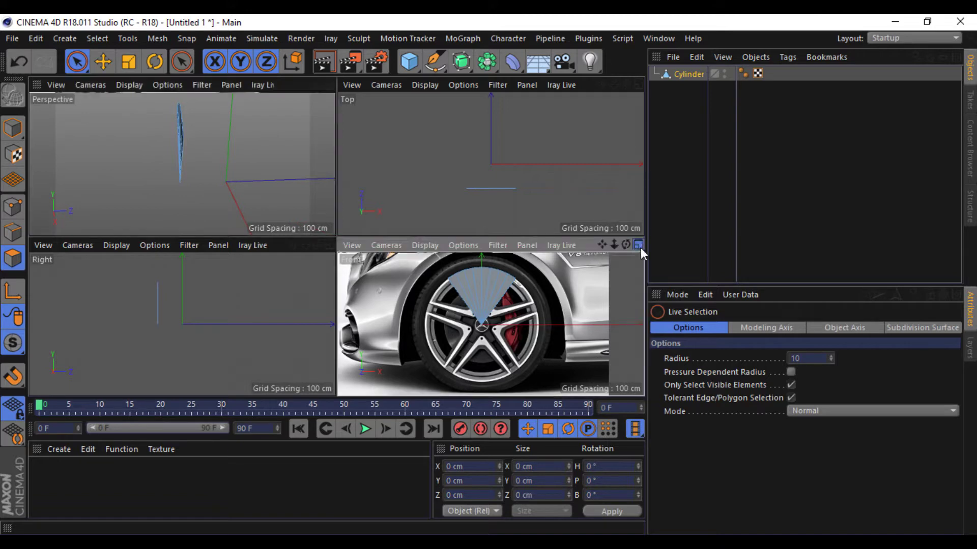
pyautogui.click(638, 245)
pyautogui.moveTo(337, 117); pyautogui.dragTo(370, 250)
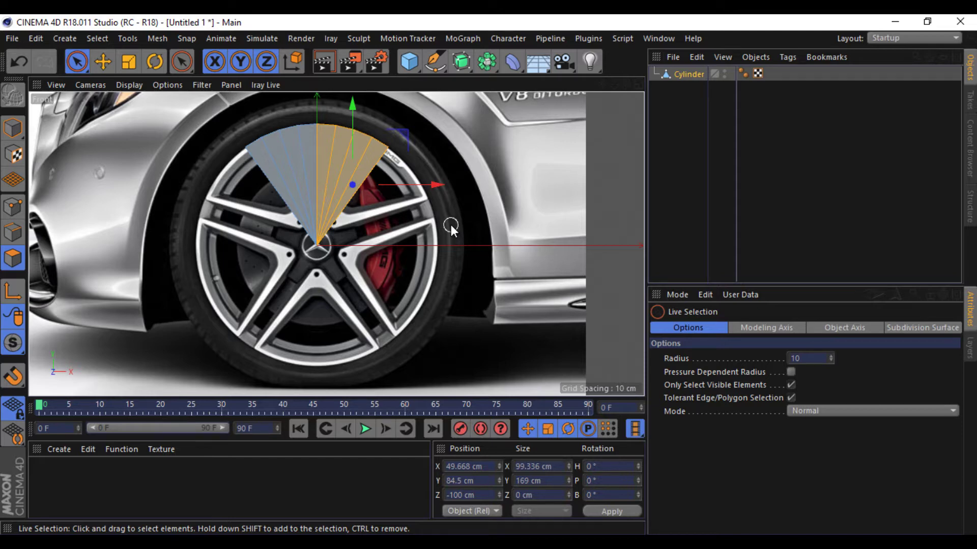
pyautogui.press('Delete')
# Switch the Front view to Hidden Line display and reposition it over the wheel.
pyautogui.scroll(3, 313, 183)
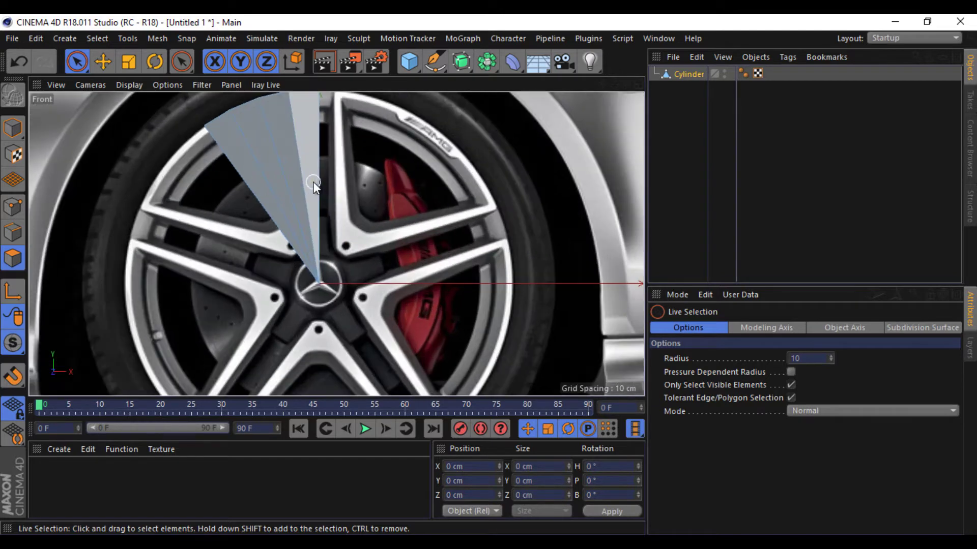
pyautogui.click(139, 84)
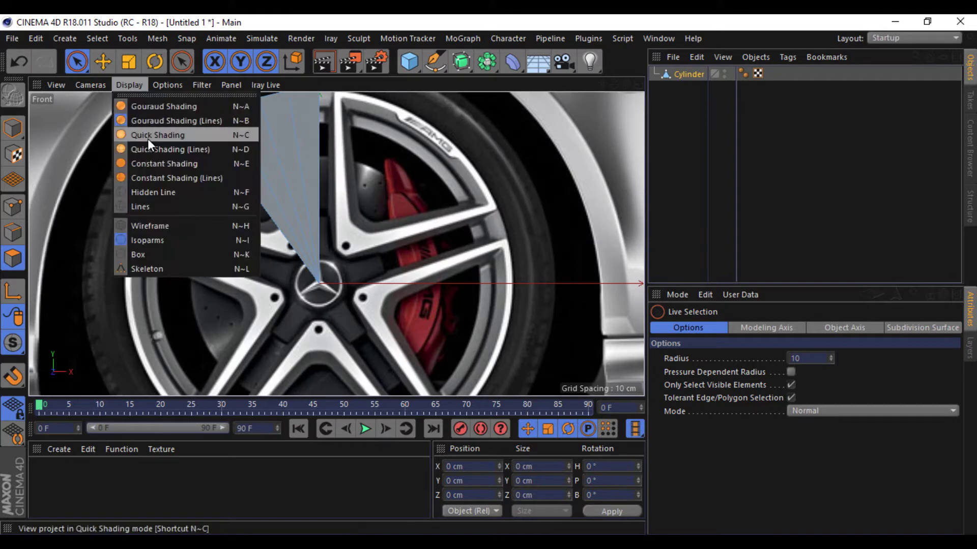
pyautogui.click(164, 192)
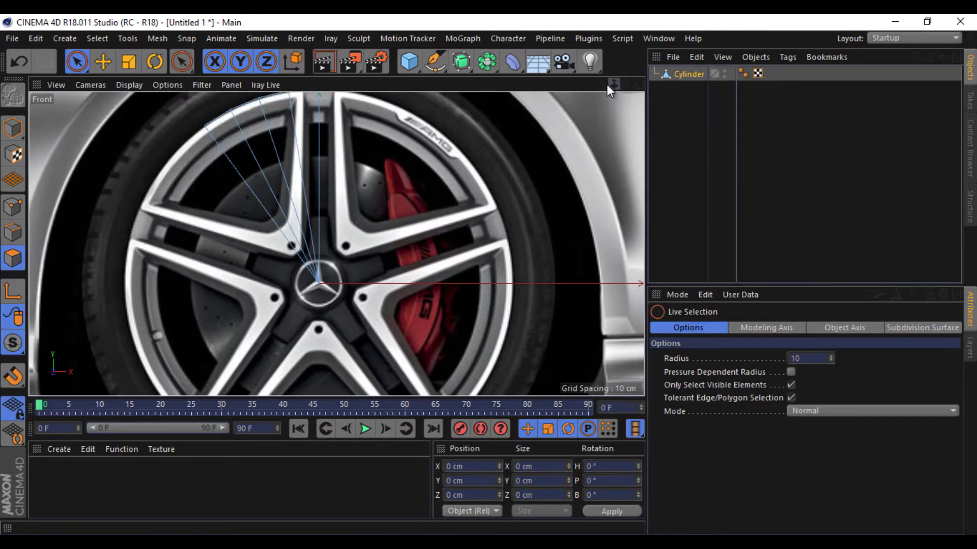
pyautogui.moveTo(603, 85); pyautogui.dragTo(489, 282)
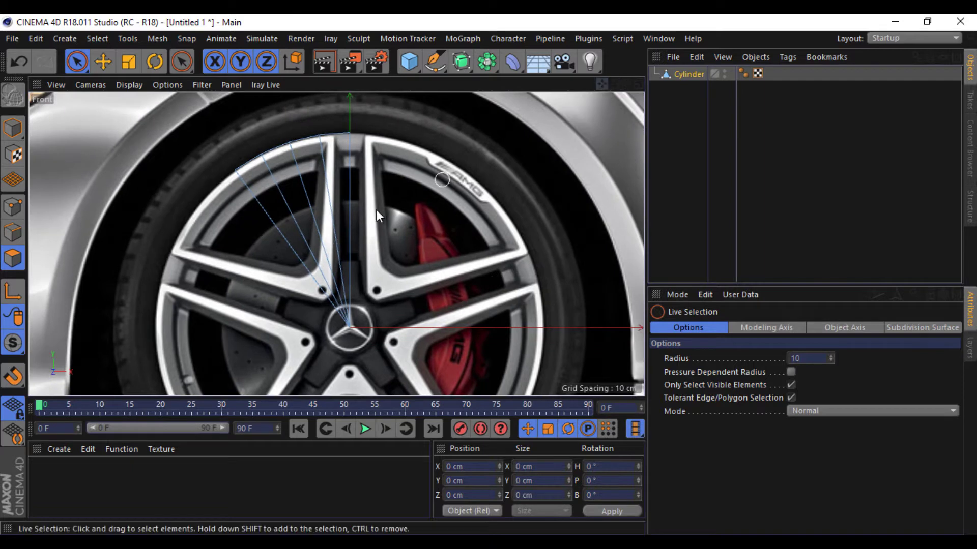
pyautogui.scroll(2, 356, 217)
# Add a Loop/Path Cut across the wedge and slide it outward from the hub.
pyautogui.rightClick(163, 218)
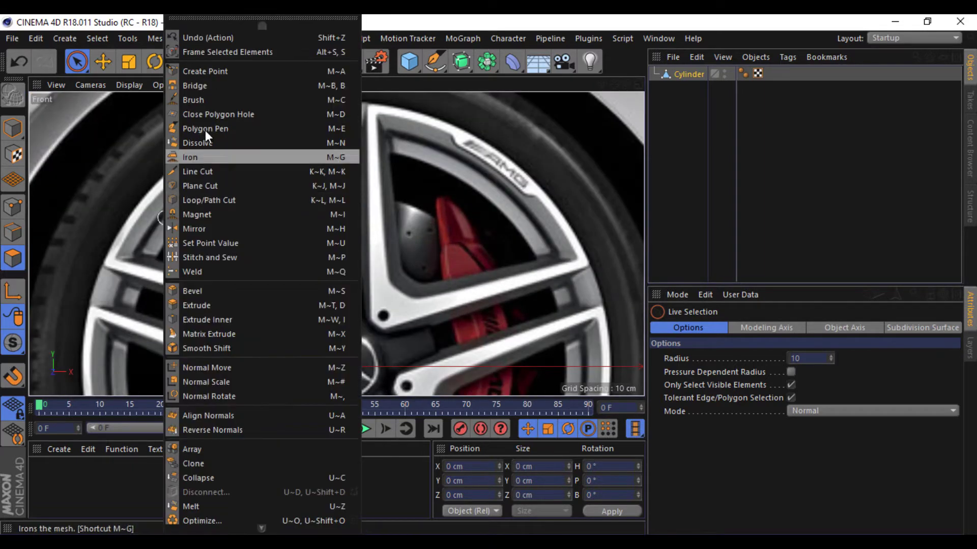
pyautogui.click(211, 170)
pyautogui.click(23, 206)
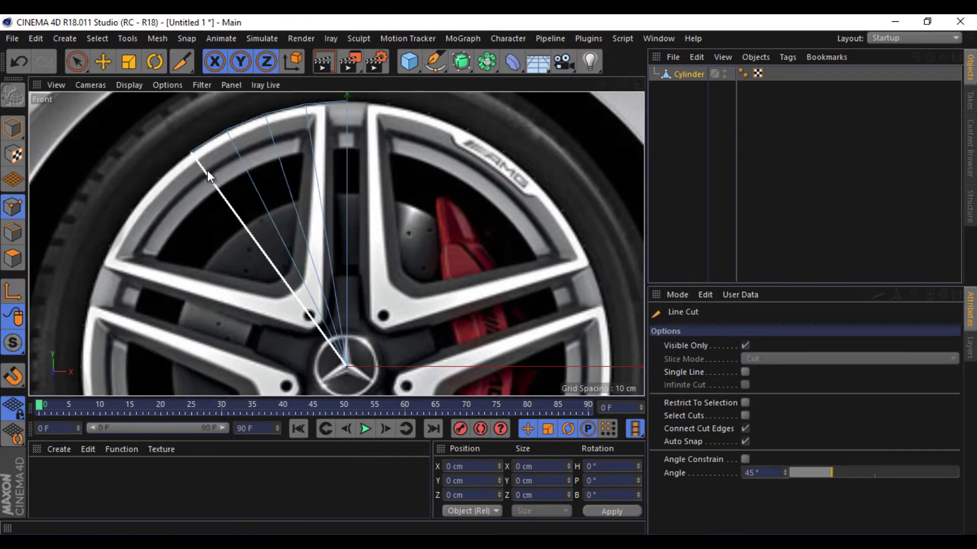
pyautogui.rightClick(193, 301)
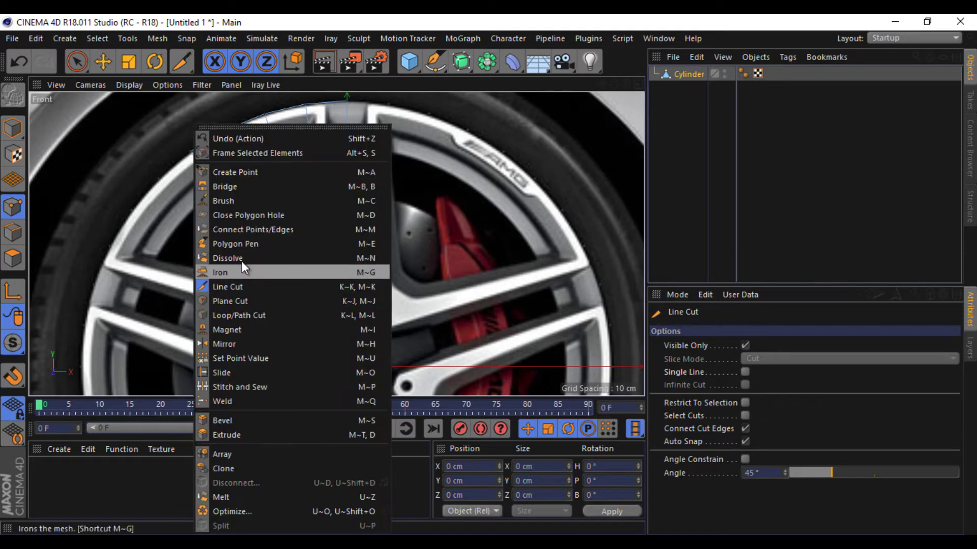
pyautogui.click(242, 316)
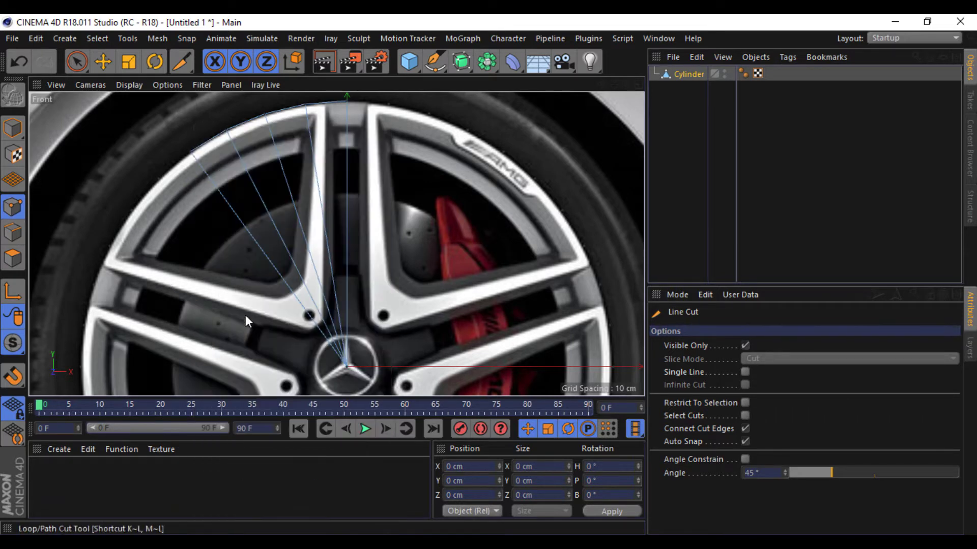
pyautogui.click(325, 343)
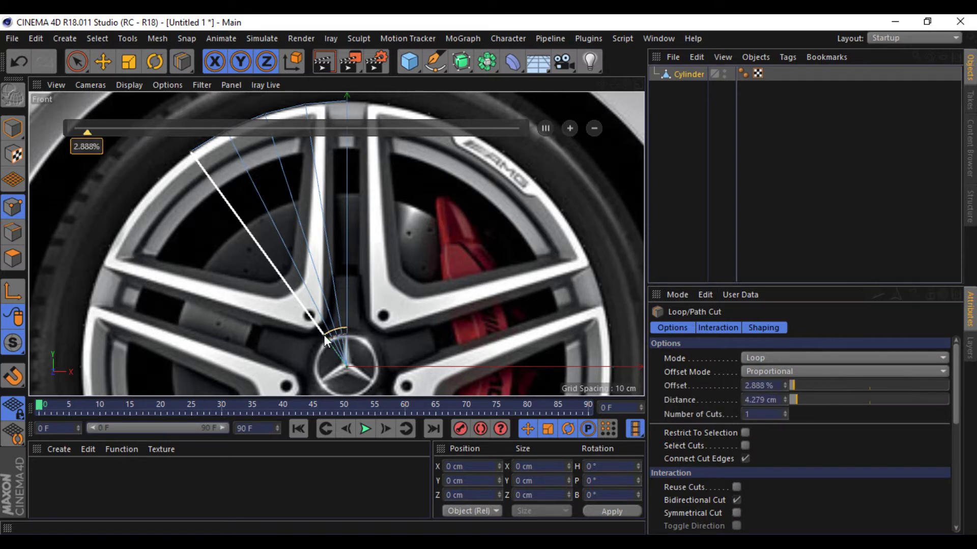
pyautogui.moveTo(317, 325); pyautogui.dragTo(293, 292)
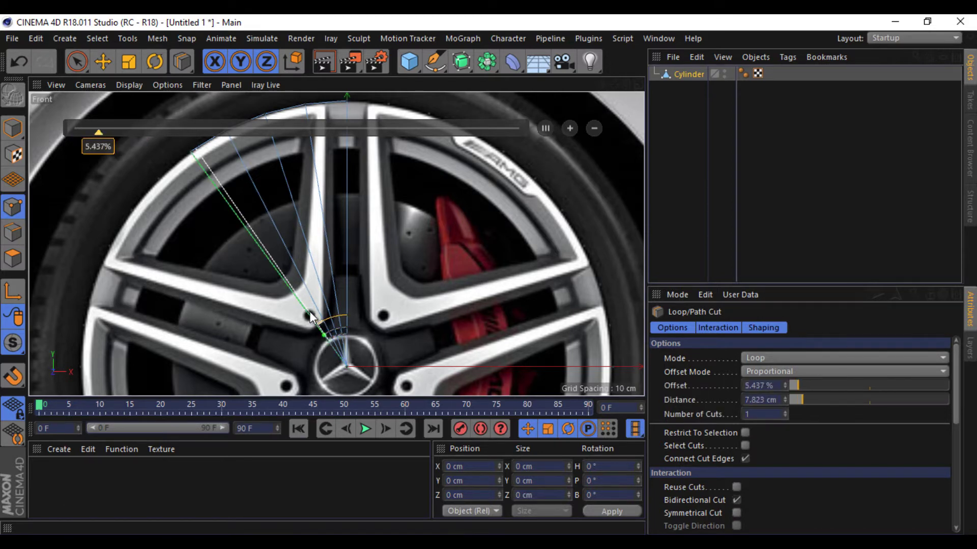
pyautogui.click(293, 292)
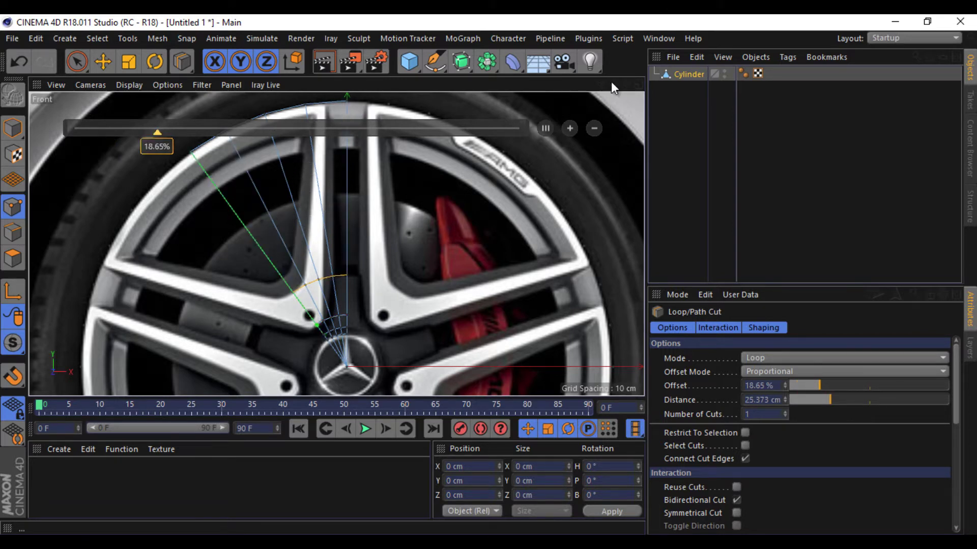
pyautogui.moveTo(600, 84); pyautogui.dragTo(504, 159)
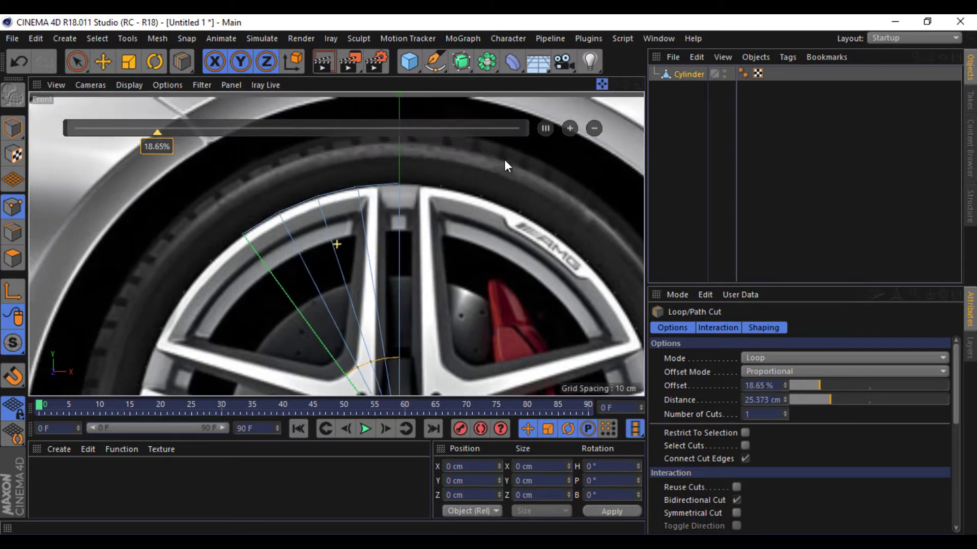
# Position the loop cut at about 90%, just inside the rim's outer edge.
pyautogui.click(252, 237)
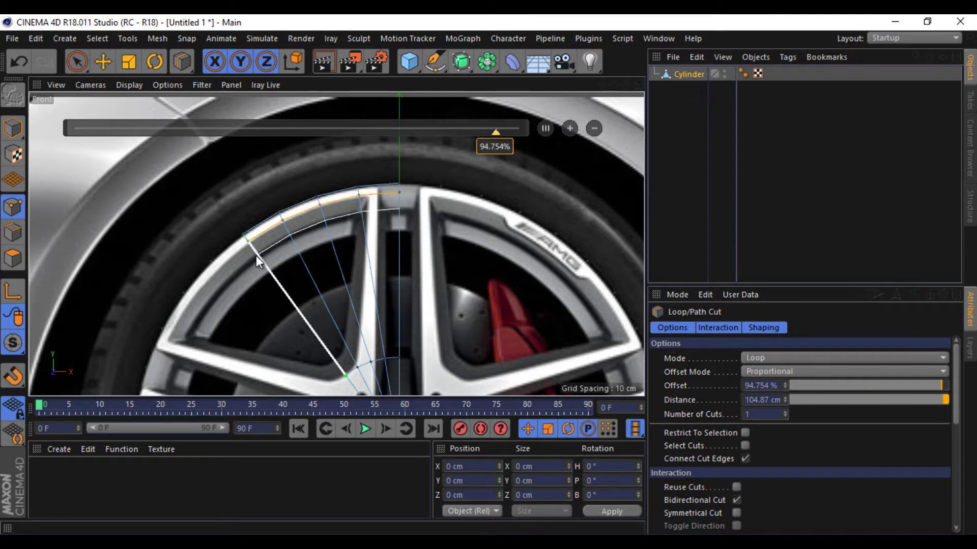
pyautogui.click(256, 254)
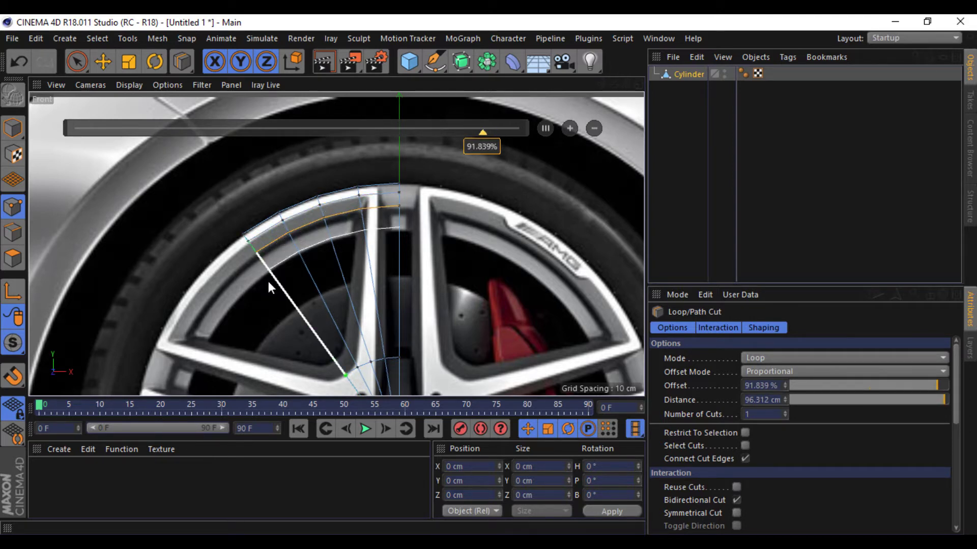
pyautogui.click(267, 279)
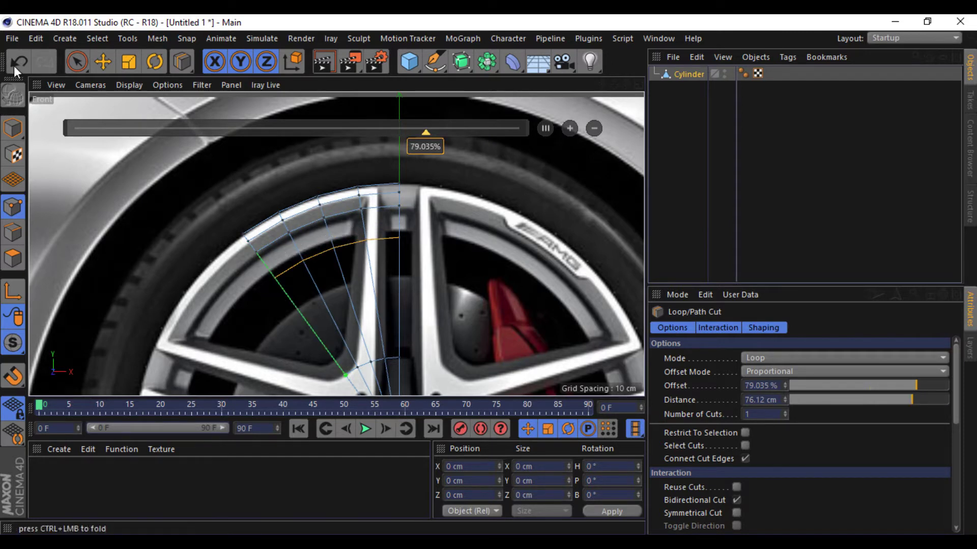
pyautogui.click(14, 65)
pyautogui.click(264, 256)
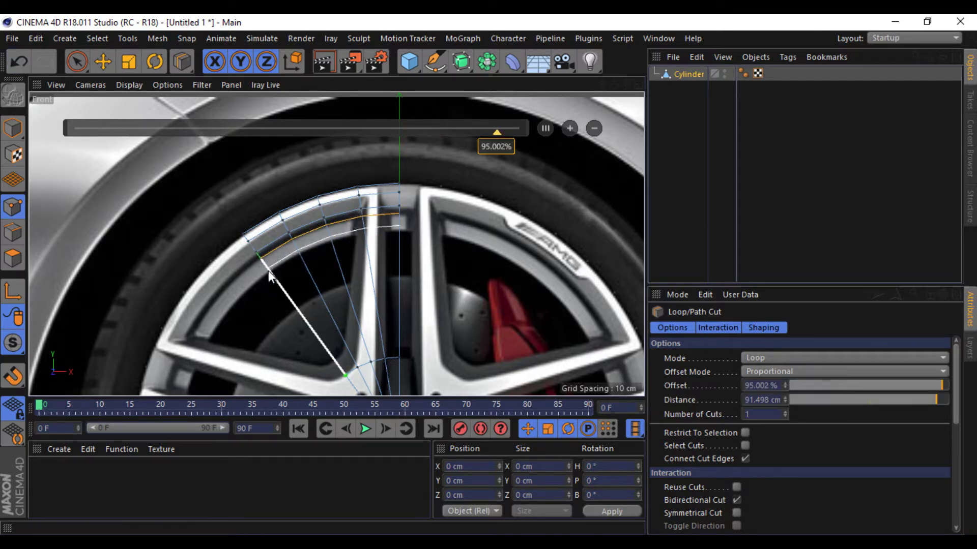
pyautogui.click(269, 274)
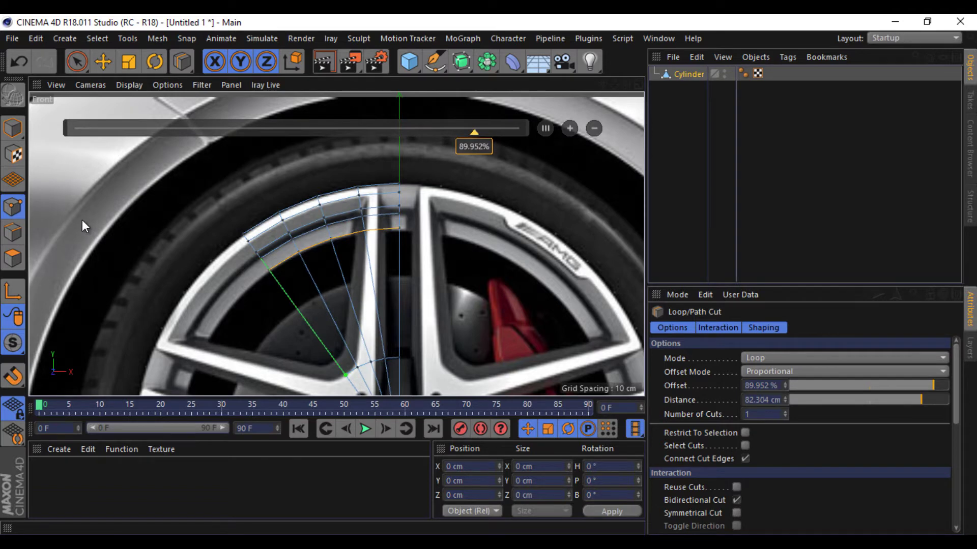
pyautogui.rightClick(218, 307)
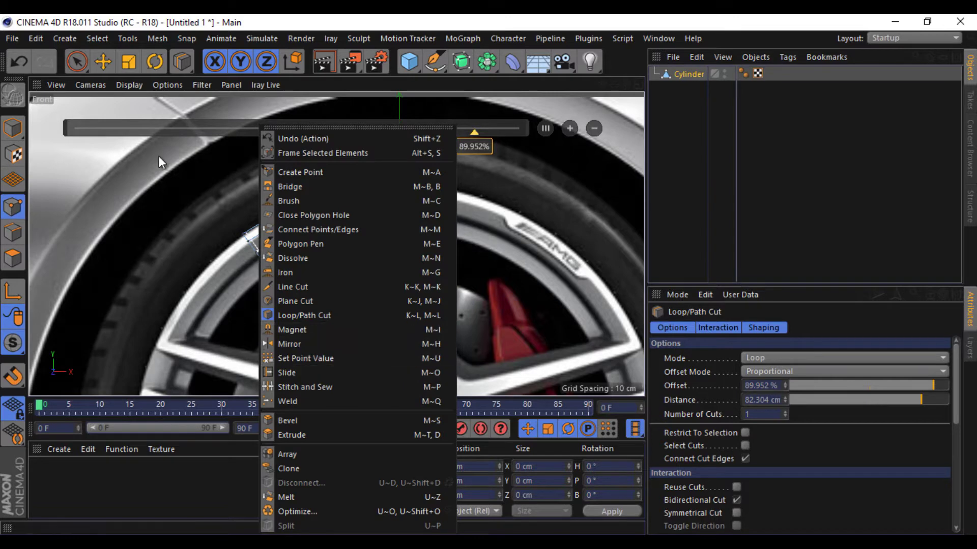
pyautogui.click(103, 61)
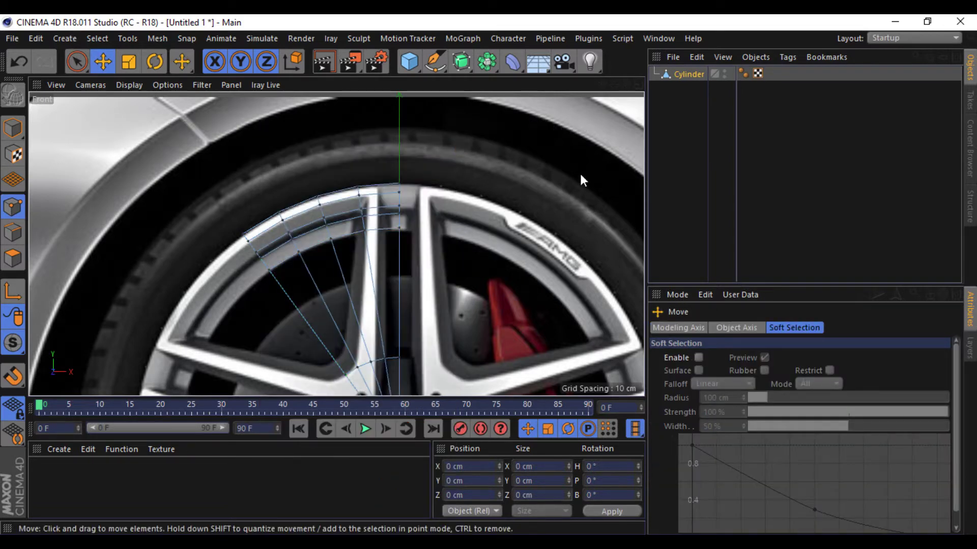
pyautogui.moveTo(605, 85); pyautogui.dragTo(490, 276)
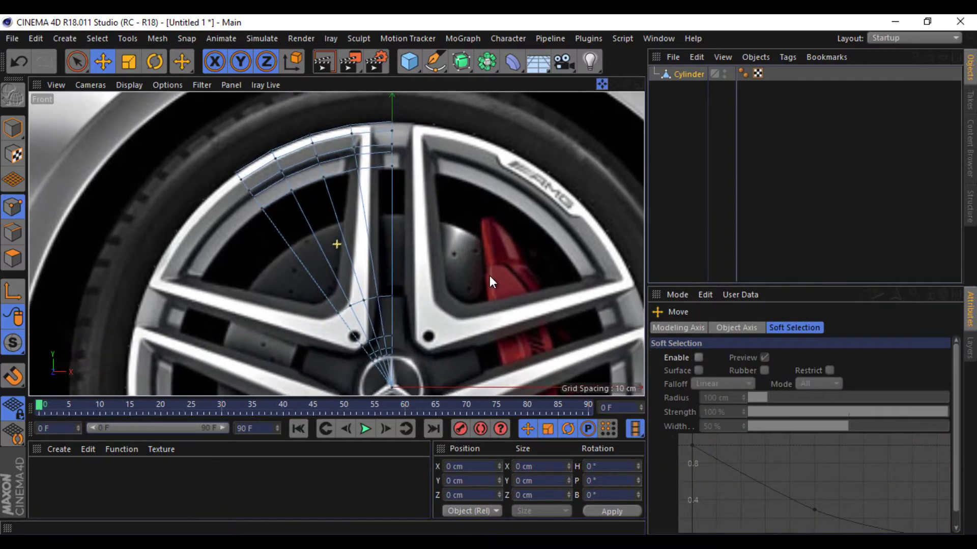
# Slide the wedge's points and edges to follow the spoke and rim outlines (Slide 63.7%).
pyautogui.rightClick(442, 269)
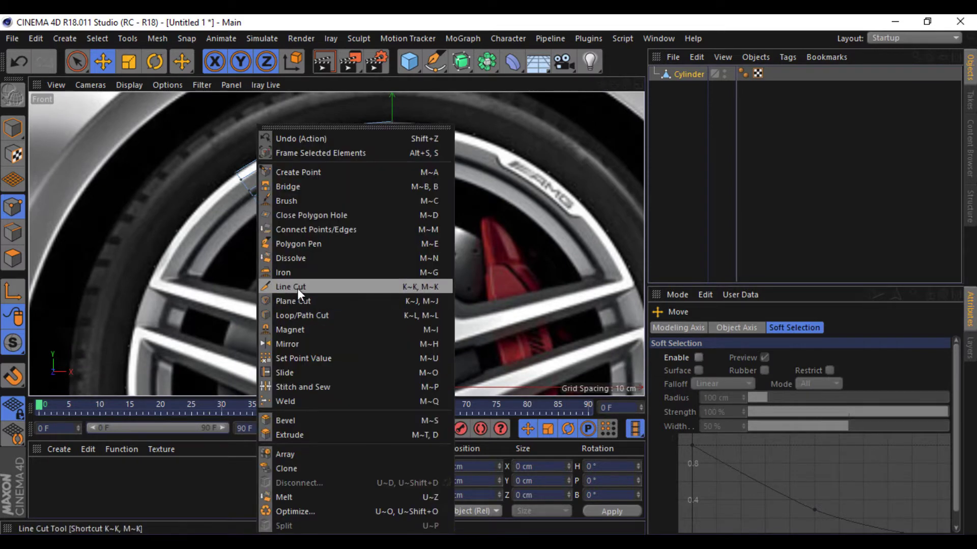
pyautogui.click(303, 372)
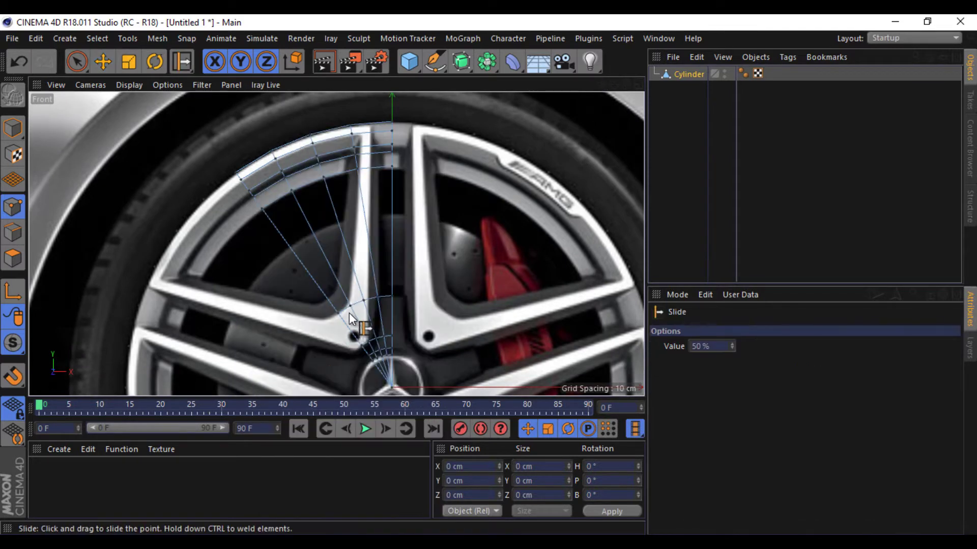
pyautogui.click(350, 304)
pyautogui.moveTo(359, 295); pyautogui.dragTo(358, 274)
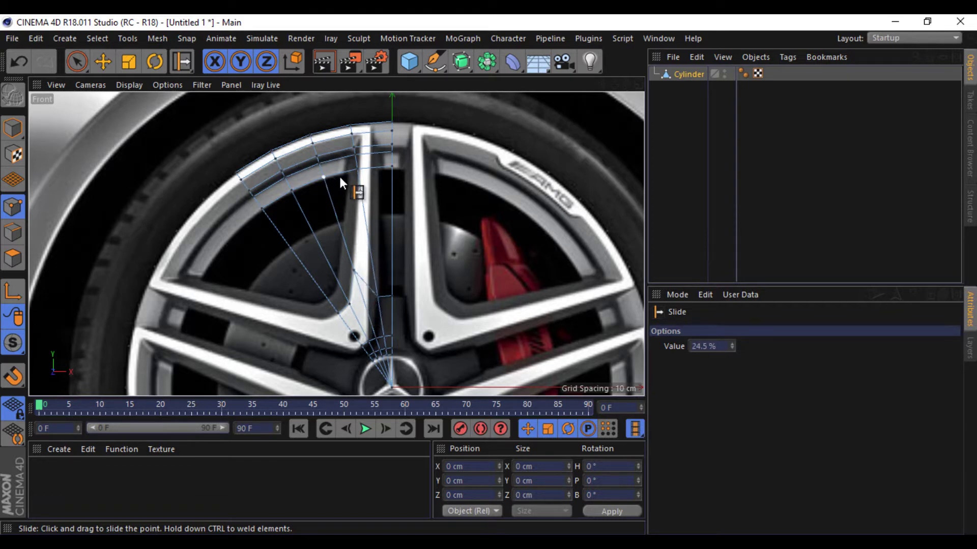
pyautogui.moveTo(358, 168)
pyautogui.mouseDown()
pyautogui.moveTo(376, 168)
pyautogui.moveTo(354, 151)
pyautogui.moveTo(380, 155)
pyautogui.moveTo(354, 145)
pyautogui.moveTo(380, 148)
pyautogui.moveTo(354, 136)
pyautogui.moveTo(373, 133)
pyautogui.moveTo(344, 147)
pyautogui.mouseUp()
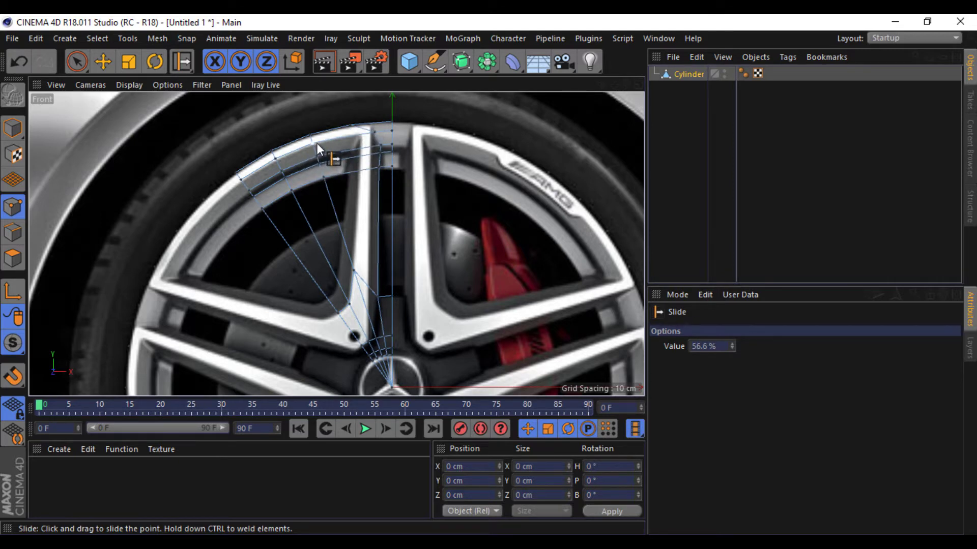
pyautogui.moveTo(361, 144)
pyautogui.mouseDown()
pyautogui.moveTo(334, 153)
pyautogui.moveTo(361, 162)
pyautogui.moveTo(329, 174)
pyautogui.mouseUp()
pyautogui.moveTo(339, 178); pyautogui.dragTo(355, 274)
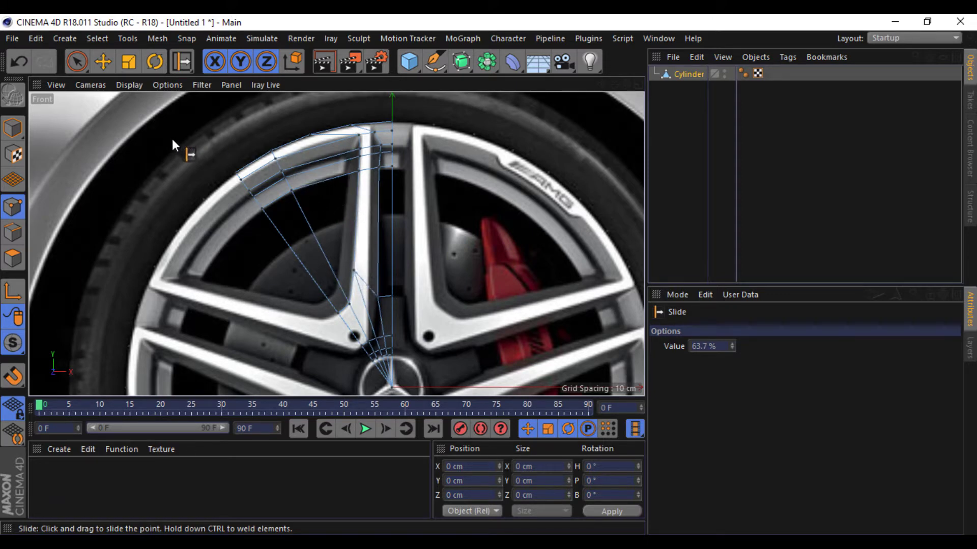
# Delete the wedge polygon lying in the gap between spokes.
pyautogui.click(182, 61)
pyautogui.click(148, 83)
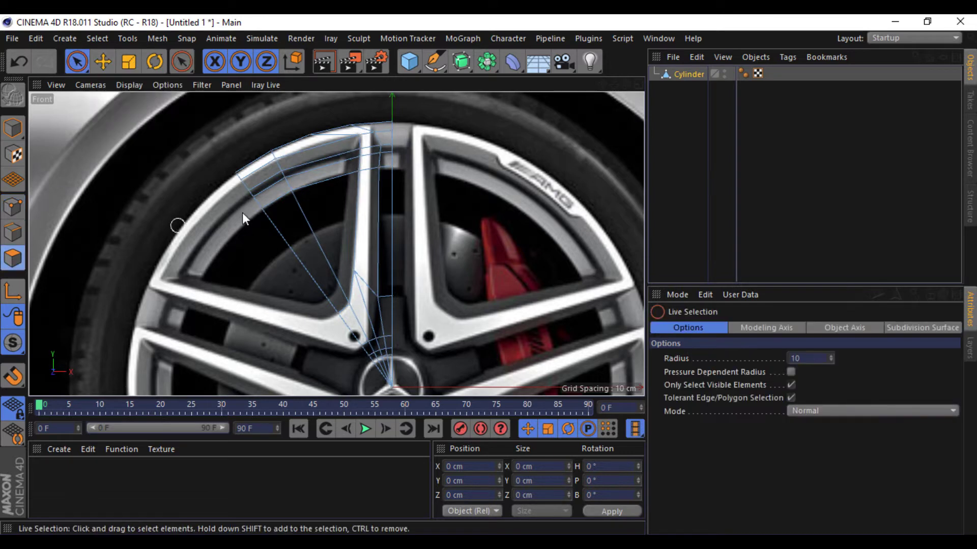
pyautogui.click(328, 206)
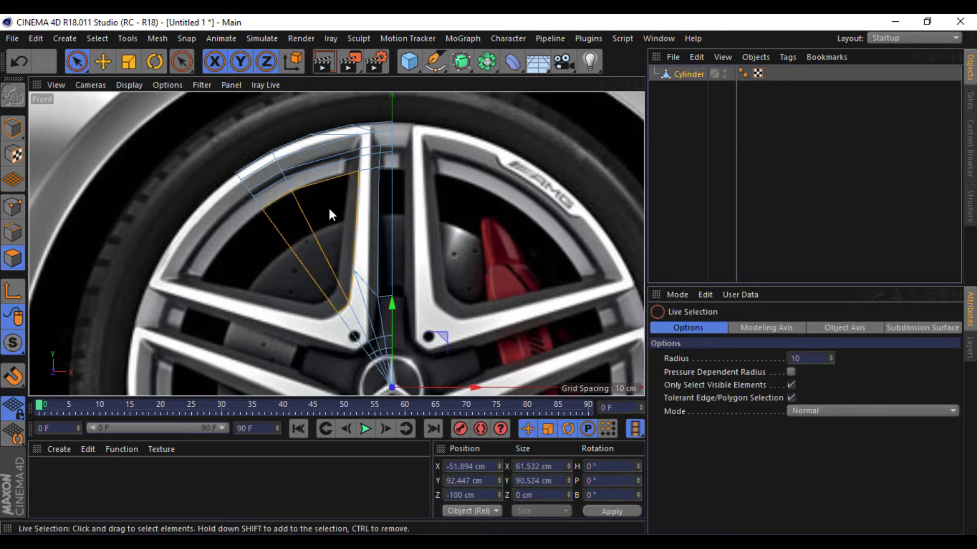
pyautogui.press('Delete')
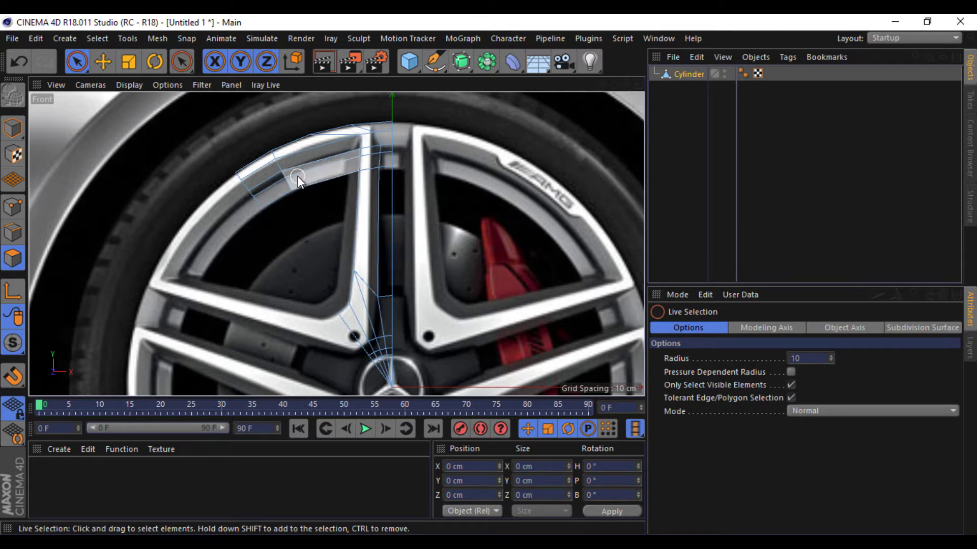
# Extrude the selected rim-strip polygons inward at Offset -17 cm, then undo one step.
pyautogui.click(278, 197)
pyautogui.moveTo(301, 178); pyautogui.dragTo(301, 191)
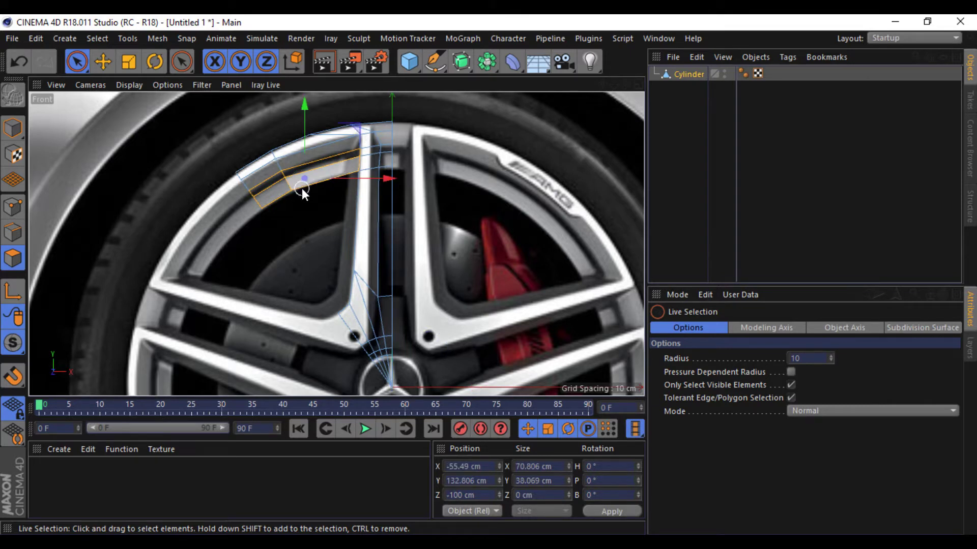
pyautogui.rightClick(293, 246)
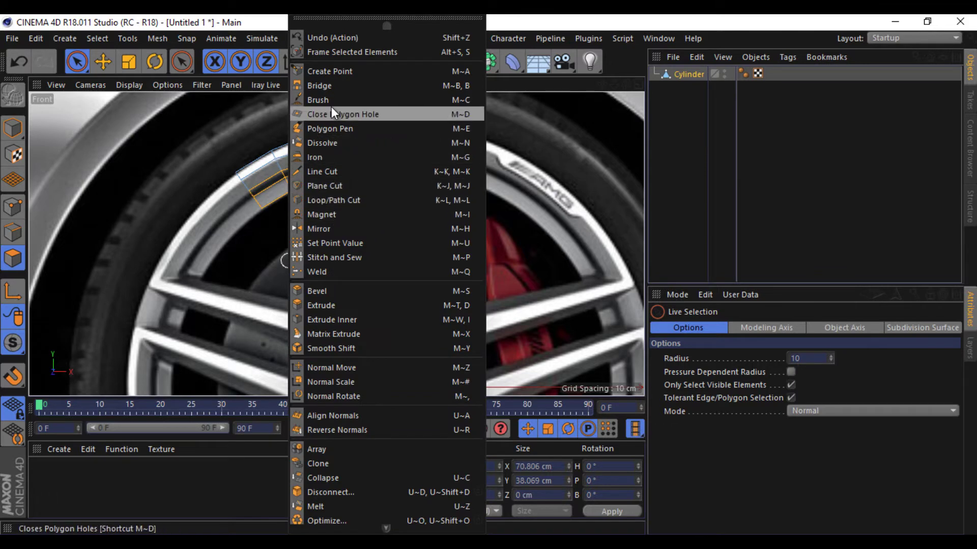
pyautogui.click(335, 306)
pyautogui.moveTo(282, 187); pyautogui.dragTo(244, 188)
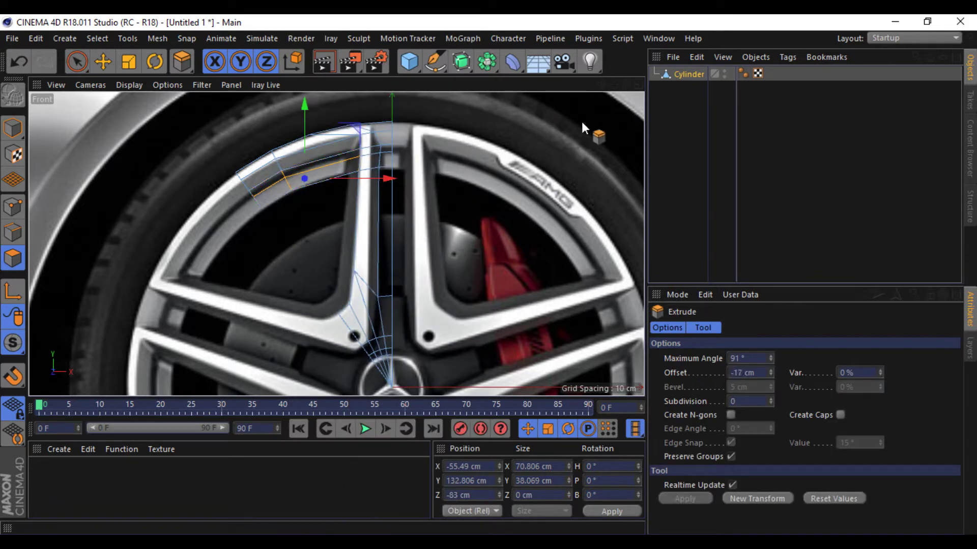
pyautogui.hotkey('ctrl', 'z')
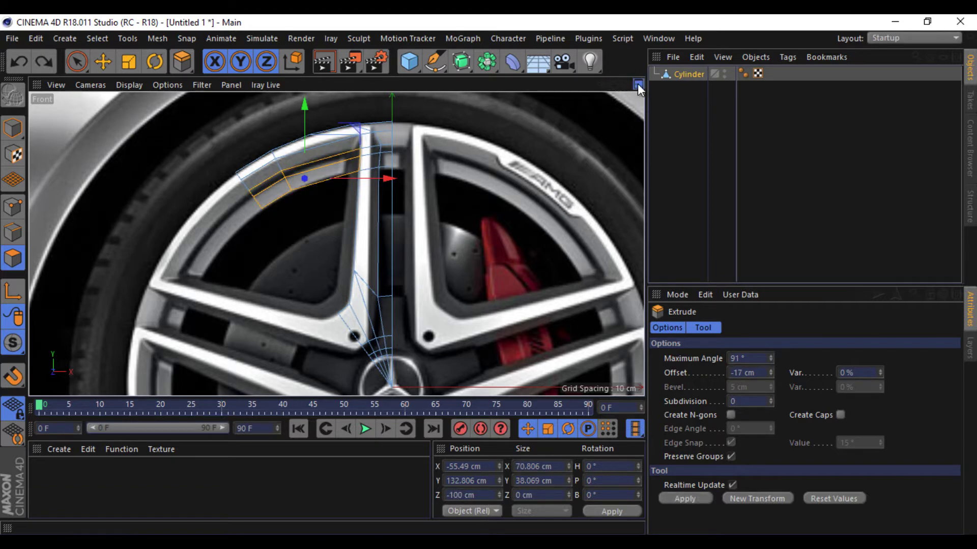
# Inspect the rim strip's 9.2 cm extrusion in Perspective, clear the selection, and maximise the Front view.
pyautogui.click(637, 84)
pyautogui.moveTo(317, 84); pyautogui.dragTo(335, 236)
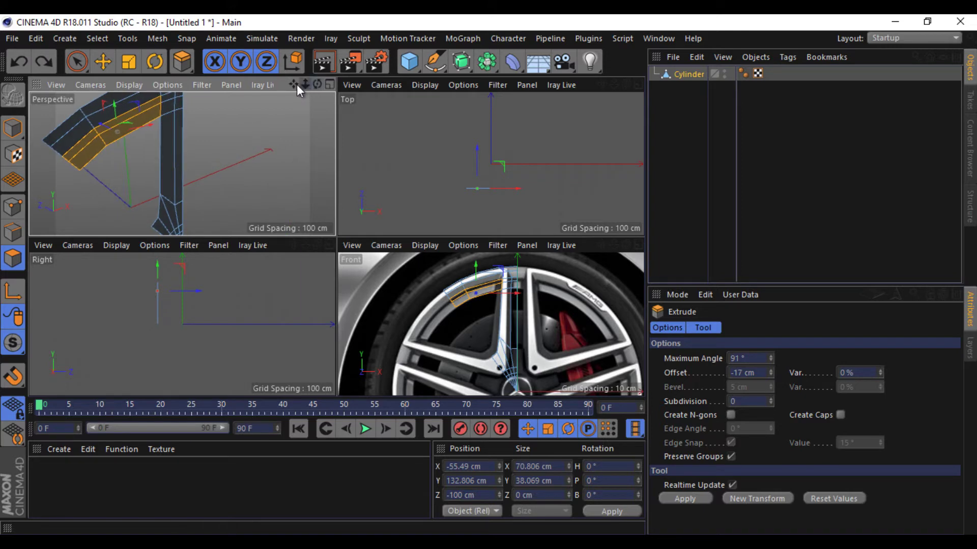
pyautogui.moveTo(297, 85); pyautogui.dragTo(334, 237)
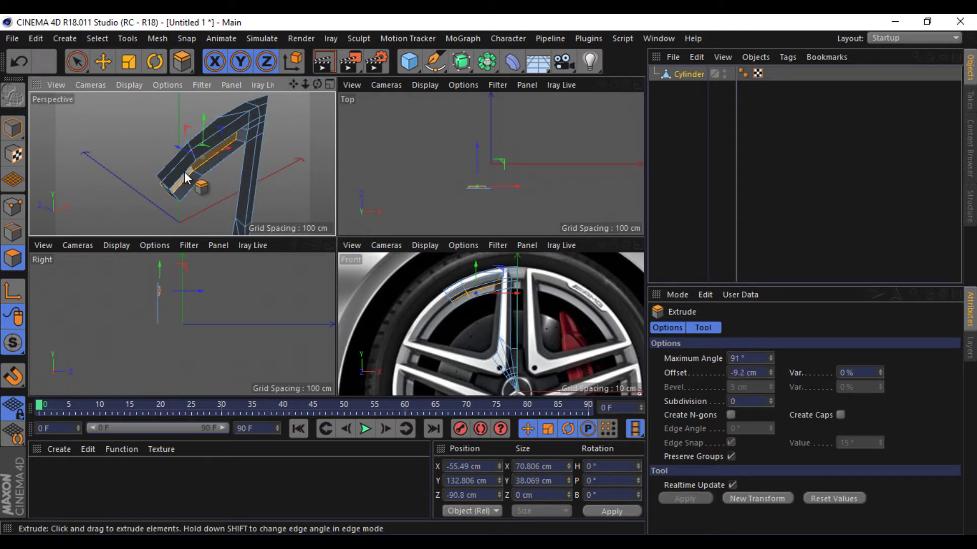
pyautogui.click(102, 61)
pyautogui.click(181, 193)
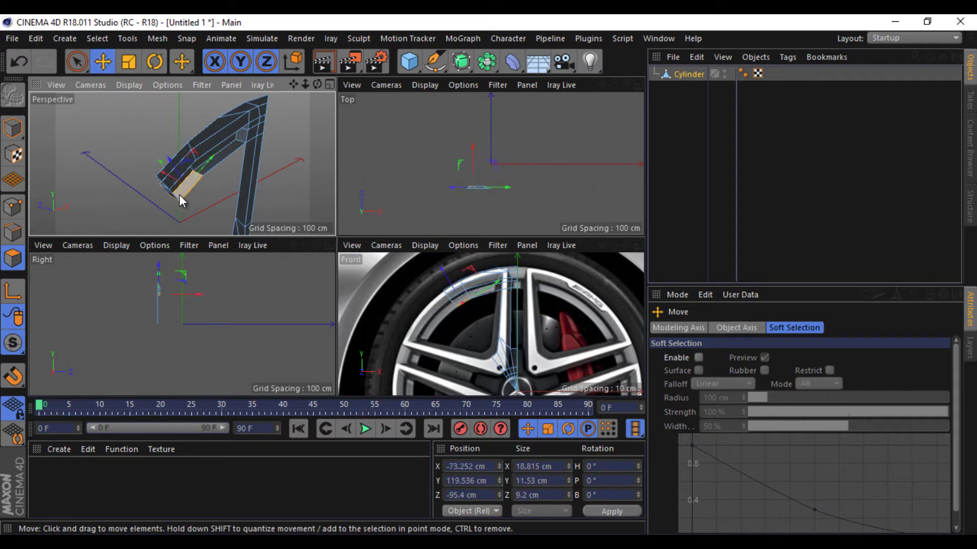
pyautogui.scroll(5, 174, 203)
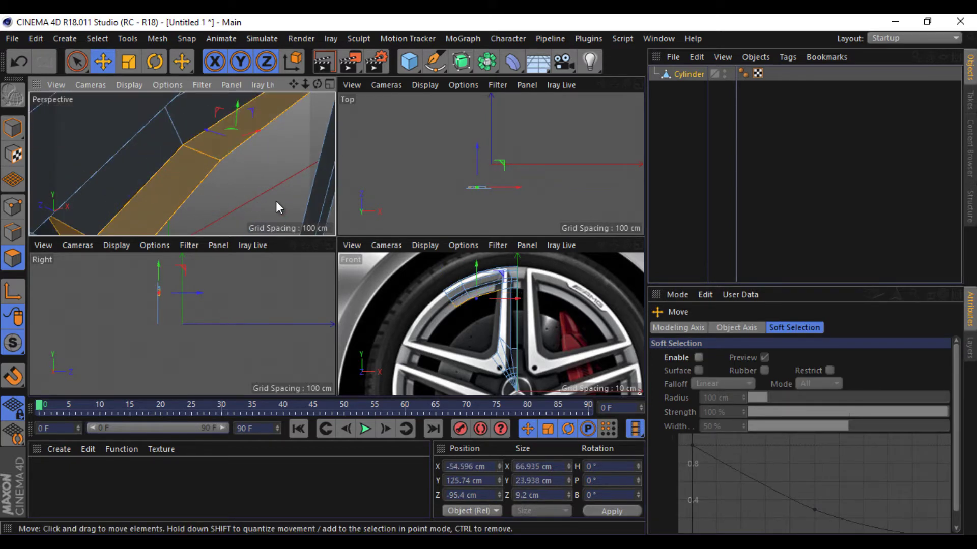
pyautogui.click(206, 164)
pyautogui.scroll(-3, 218, 153)
pyautogui.moveTo(321, 88); pyautogui.dragTo(333, 236)
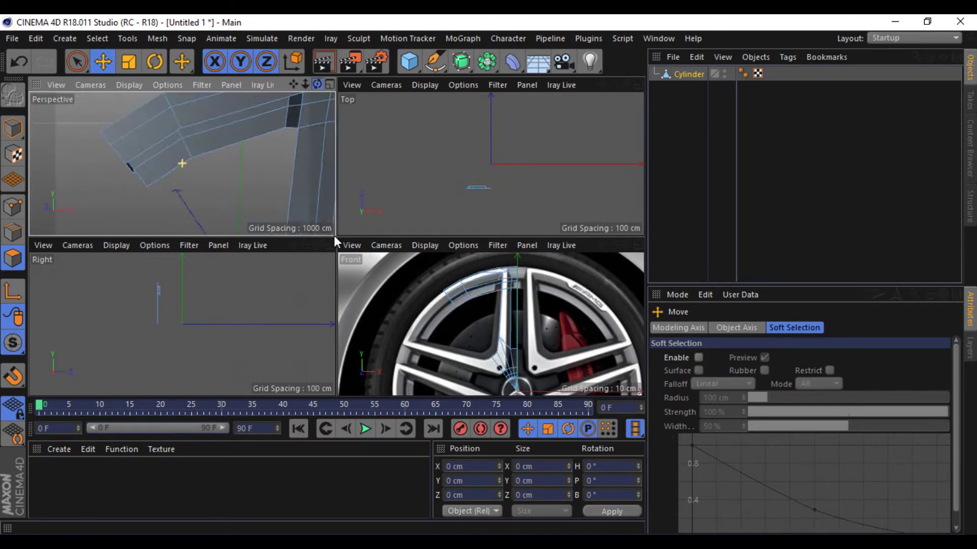
pyautogui.click(143, 166)
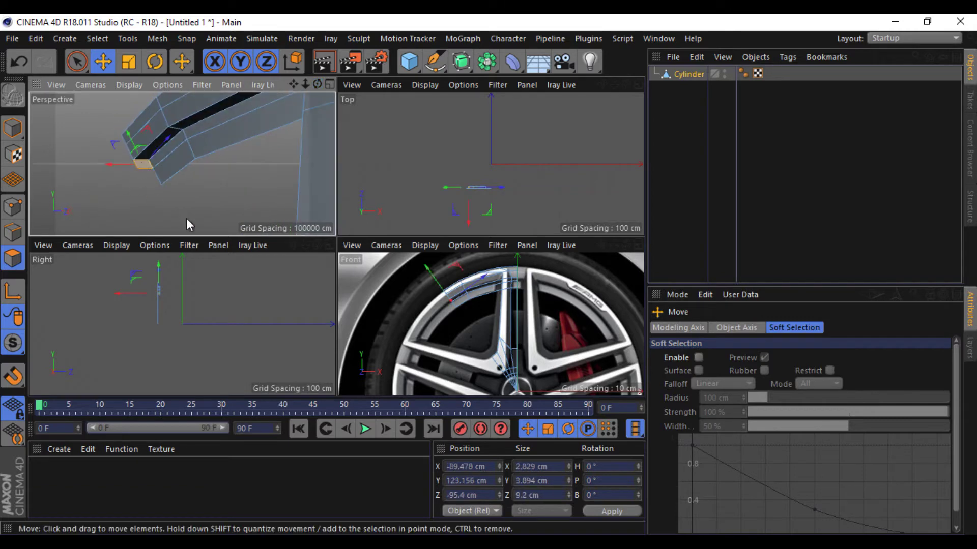
pyautogui.click(297, 255)
pyautogui.click(637, 245)
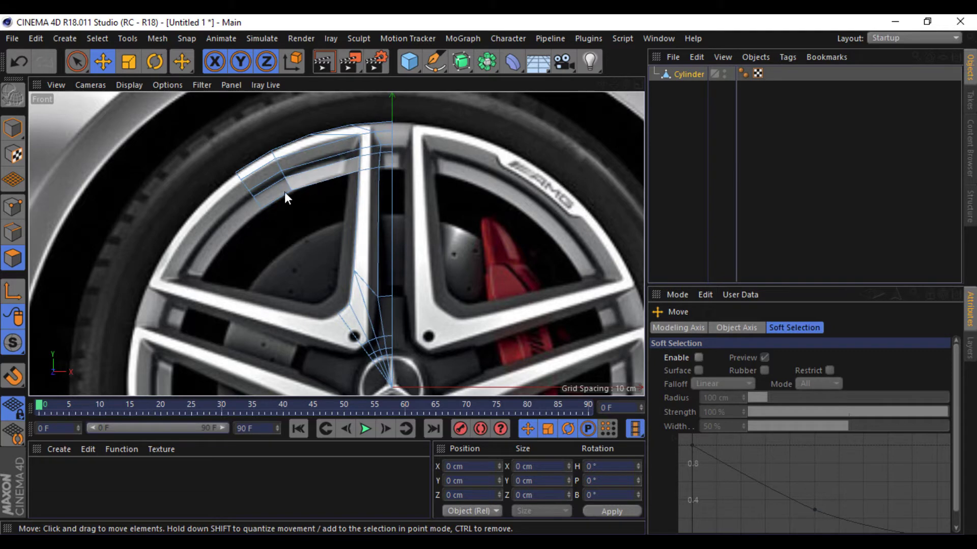
# In Edge mode, select the rim-section edges at the bend and beside the spoke.
pyautogui.click(13, 232)
pyautogui.click(637, 85)
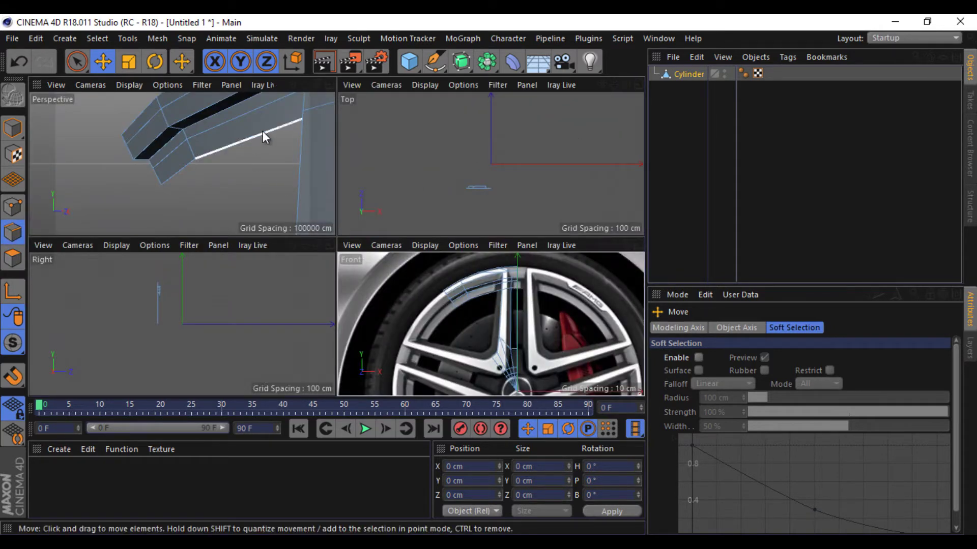
pyautogui.moveTo(321, 85)
pyautogui.mouseDown()
pyautogui.moveTo(339, 236)
pyautogui.moveTo(284, 116)
pyautogui.mouseUp()
pyautogui.click(277, 129)
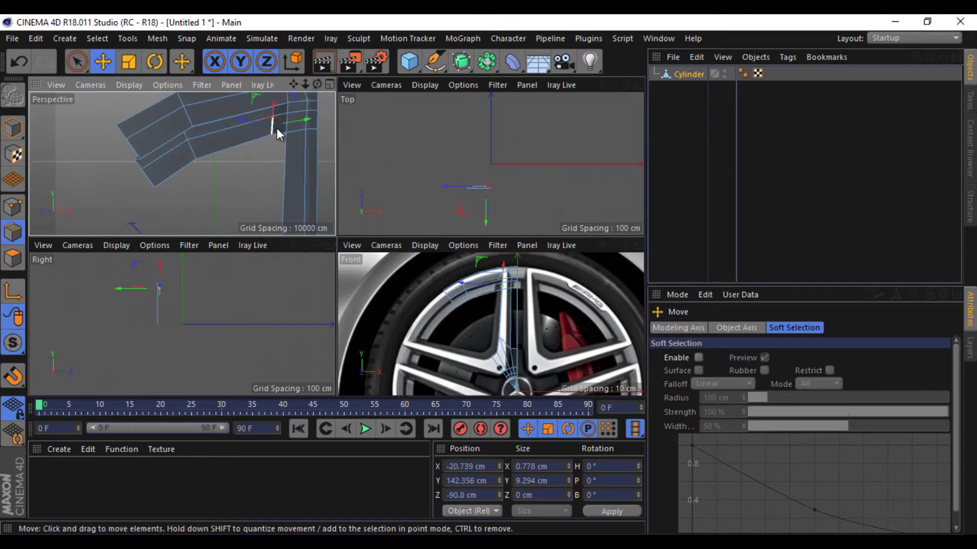
pyautogui.click(274, 112)
pyautogui.scroll(4, 464, 264)
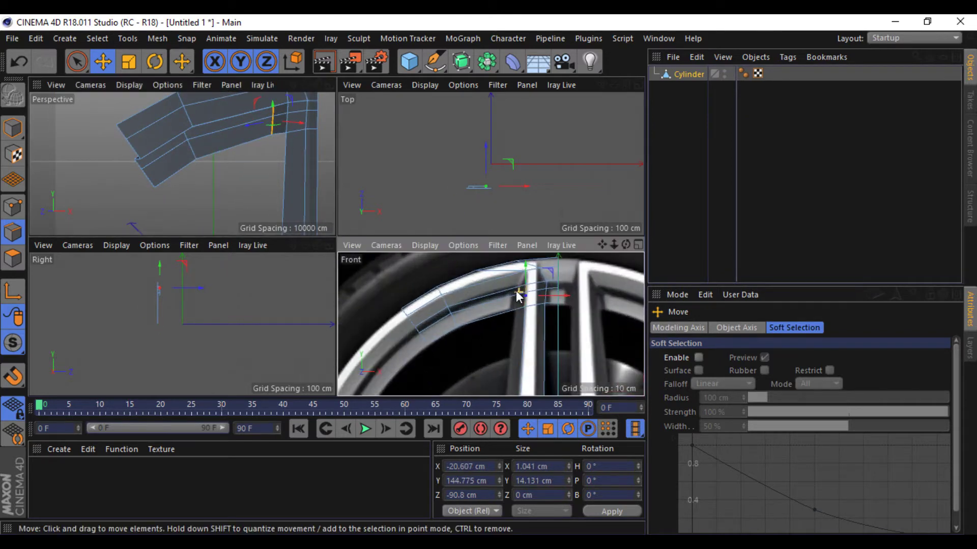
pyautogui.click(509, 313)
pyautogui.click(495, 336)
# Edge-slide the selected edge and the long rim edge loop along the rim polygons.
pyautogui.rightClick(268, 148)
pyautogui.click(316, 356)
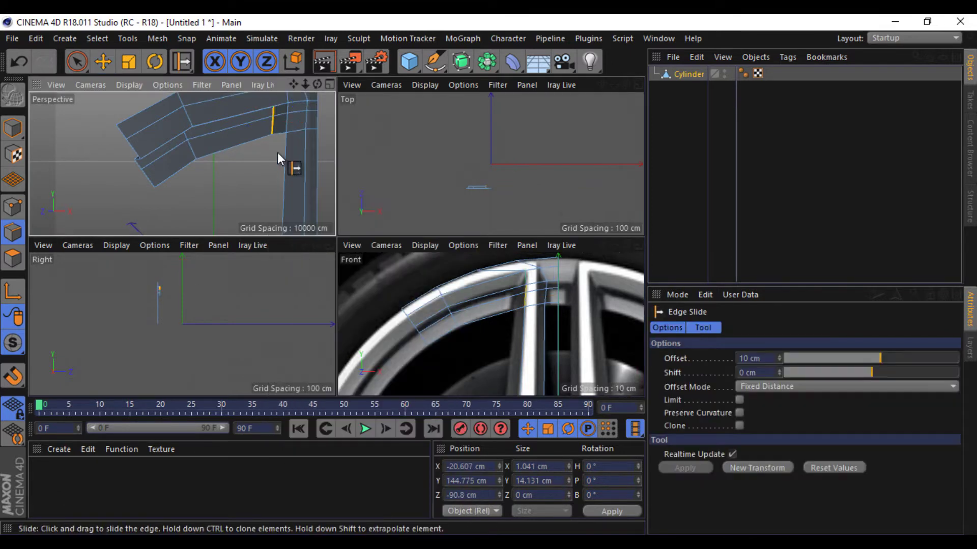
pyautogui.moveTo(271, 130)
pyautogui.mouseDown()
pyautogui.moveTo(258, 129)
pyautogui.moveTo(260, 139)
pyautogui.mouseUp()
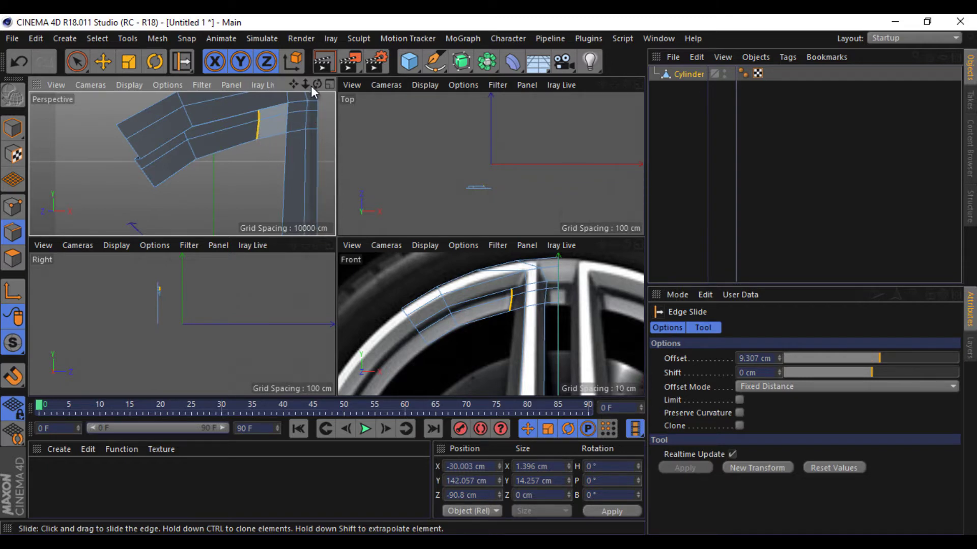
pyautogui.moveTo(310, 86); pyautogui.dragTo(242, 147)
pyautogui.click(229, 143)
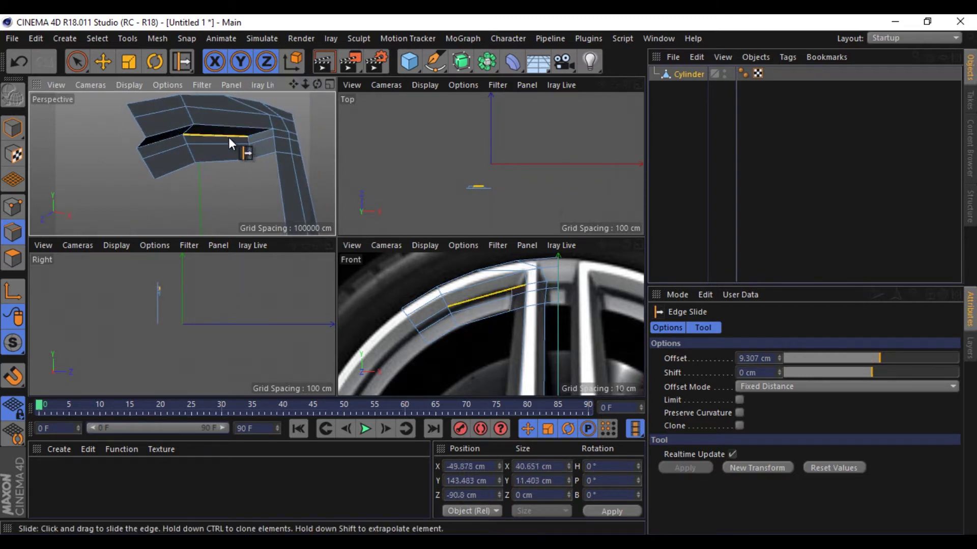
pyautogui.moveTo(223, 147); pyautogui.dragTo(168, 162)
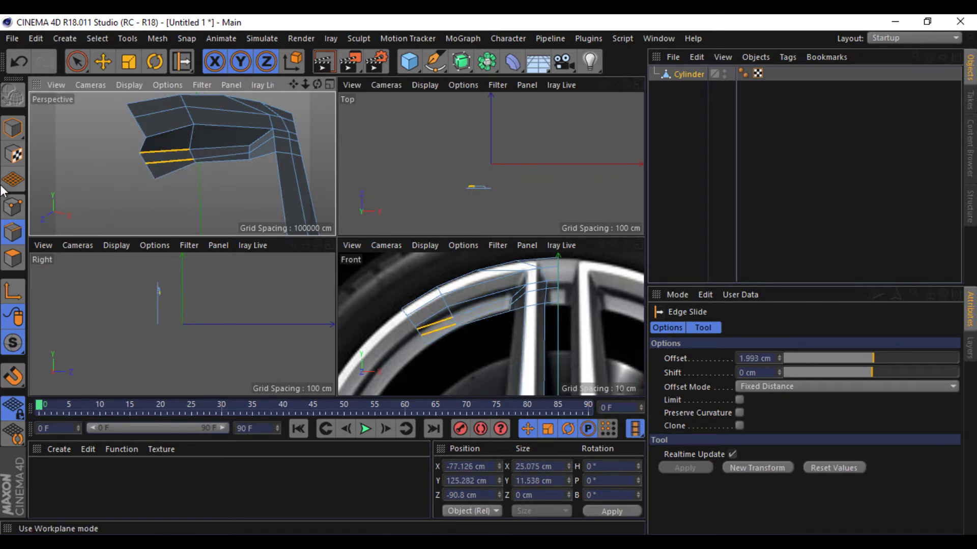
# Slide rim-section points along their edges to match the reference rim (Slide 34.5%).
pyautogui.click(13, 206)
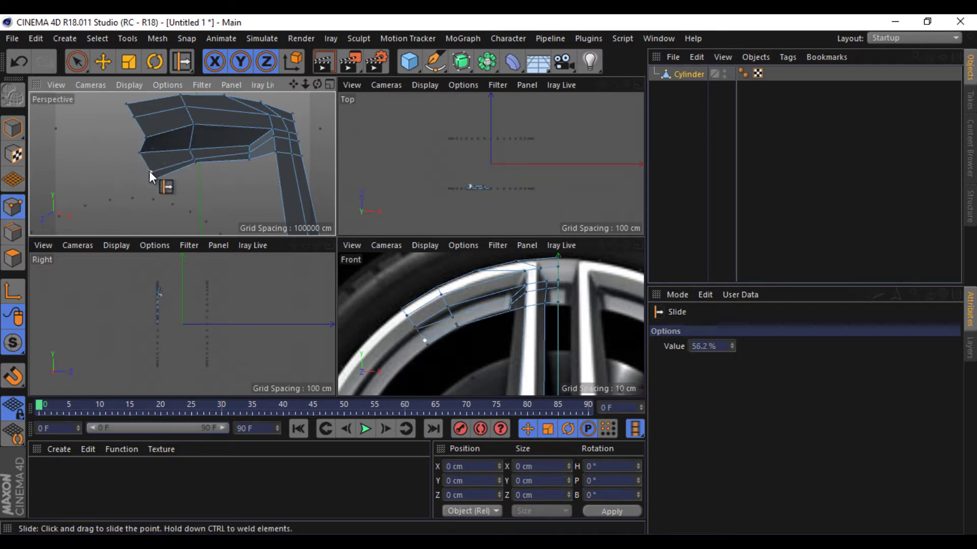
pyautogui.moveTo(143, 157); pyautogui.dragTo(143, 159)
pyautogui.hotkey('ctrl', 'z')
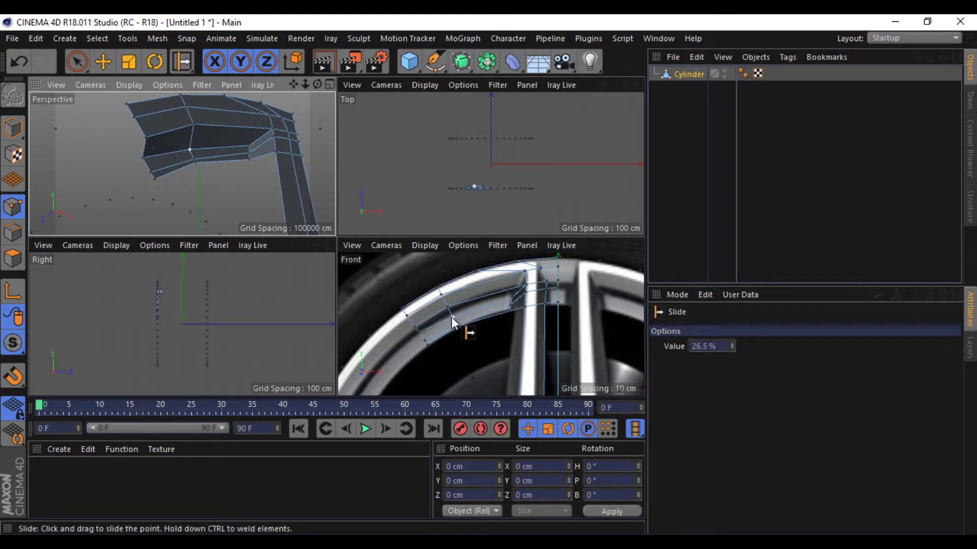
pyautogui.moveTo(451, 316); pyautogui.dragTo(455, 310)
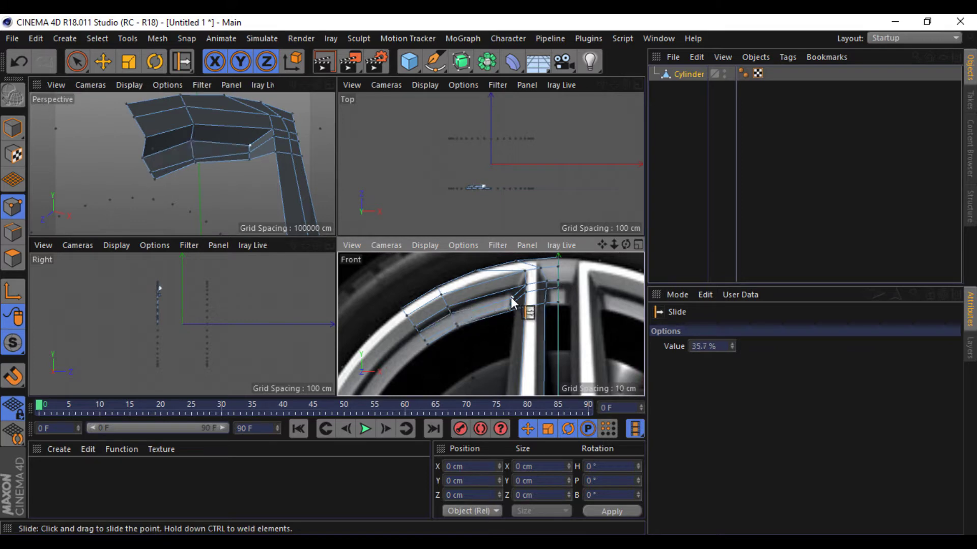
pyautogui.moveTo(514, 295); pyautogui.dragTo(517, 291)
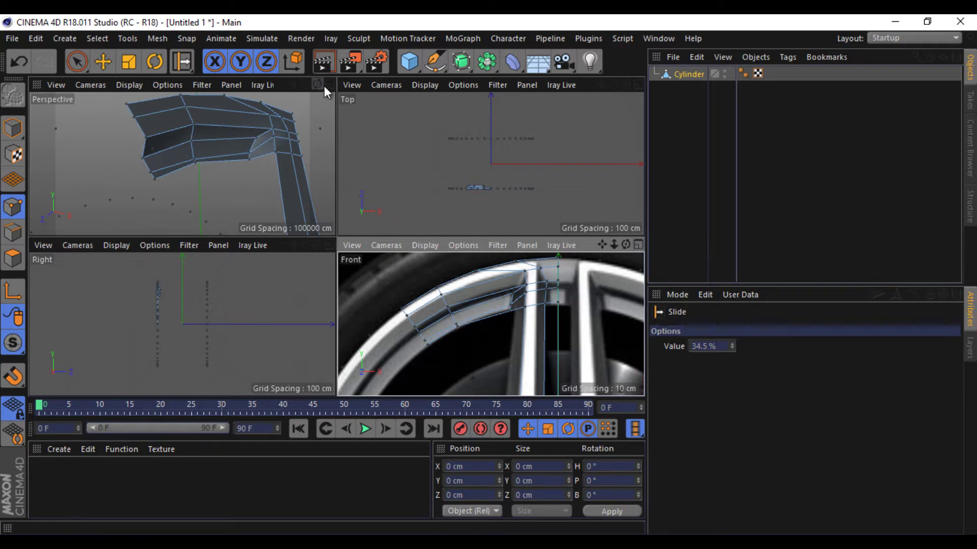
pyautogui.keyDown('alt'); pyautogui.moveTo(339, 243); pyautogui.dragTo(338, 243); pyautogui.keyUp('alt')
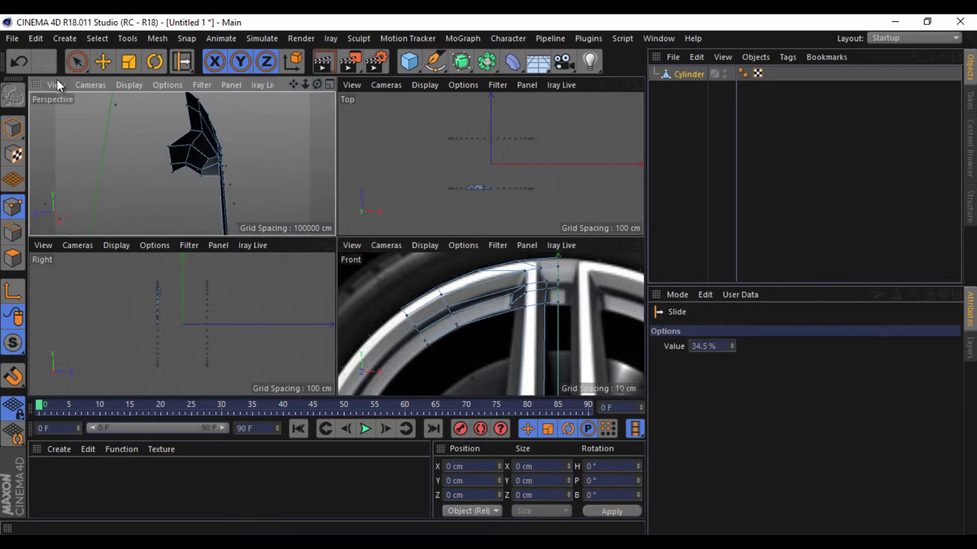
# Select the inner rim face polygons with Live Selection in Polygon mode.
pyautogui.click(103, 61)
pyautogui.rightClick(102, 155)
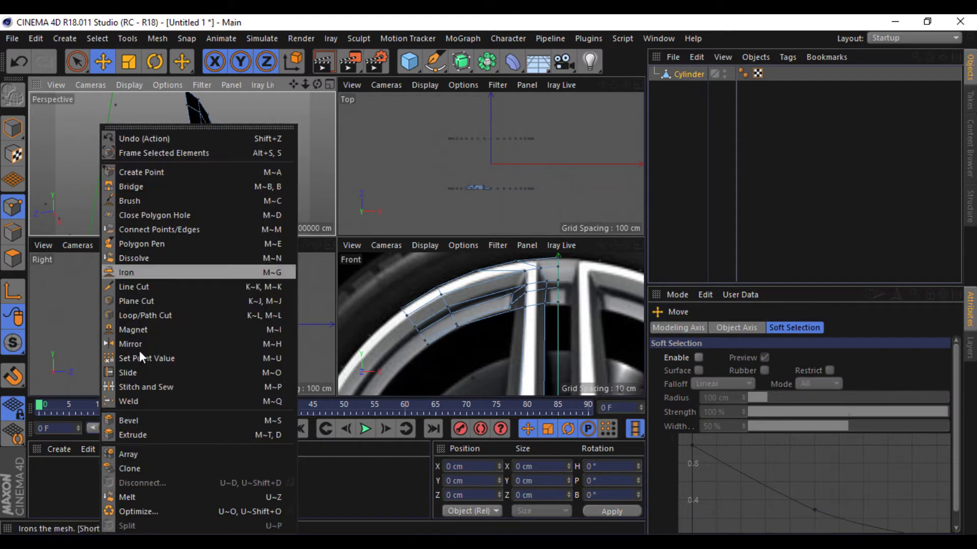
pyautogui.press('Escape')
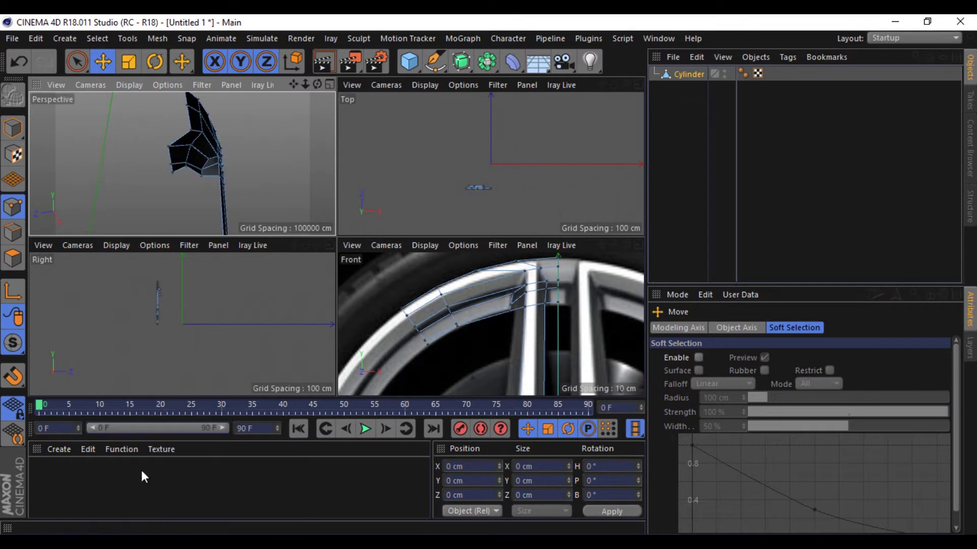
pyautogui.click(76, 61)
pyautogui.click(132, 78)
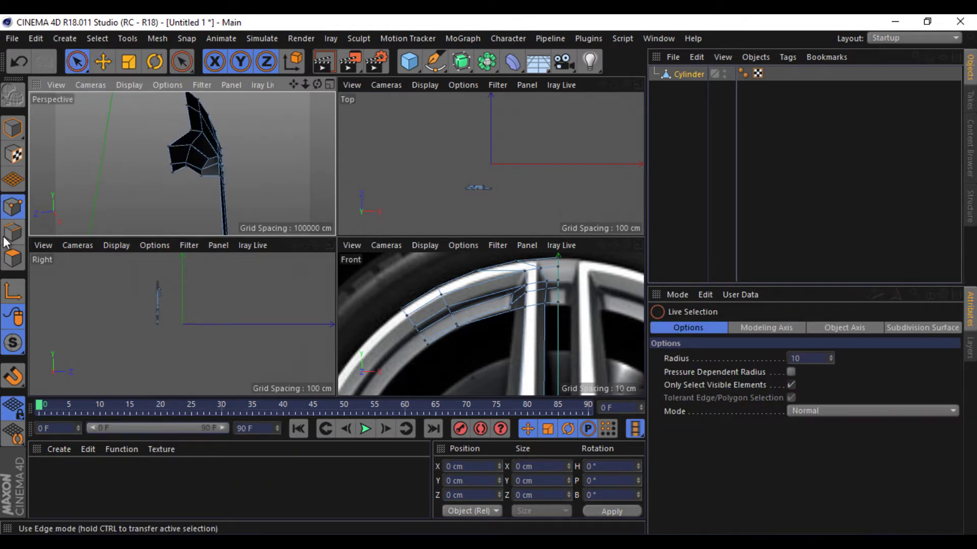
pyautogui.click(13, 258)
pyautogui.click(176, 162)
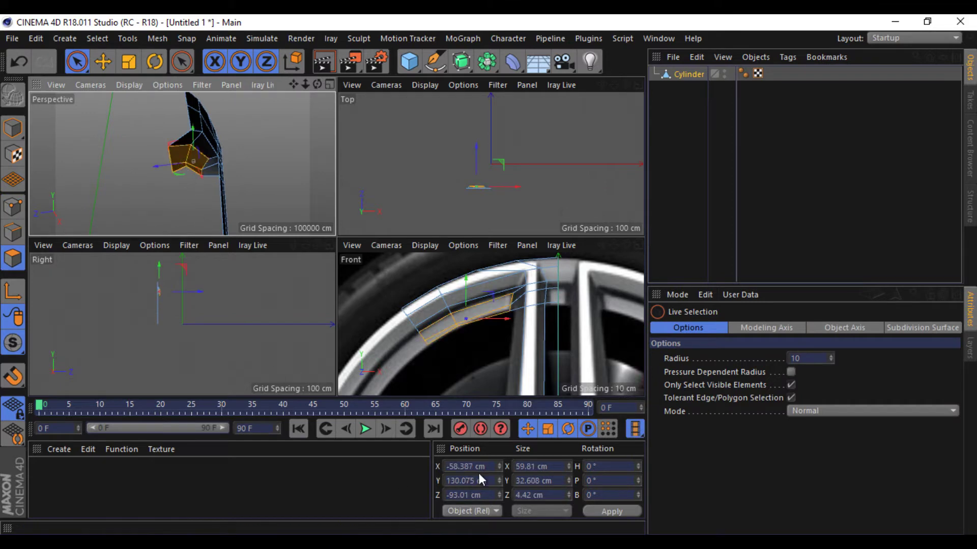
# Flatten the selected polygons to Size Z 0 cm and return to a maximised Front view.
pyautogui.click(560, 496)
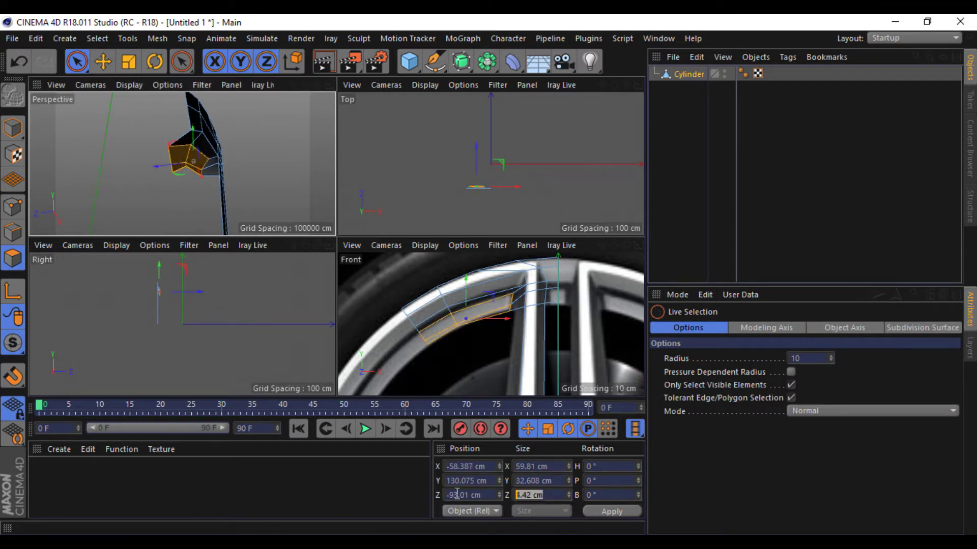
pyautogui.write('0')
pyautogui.press('Return')
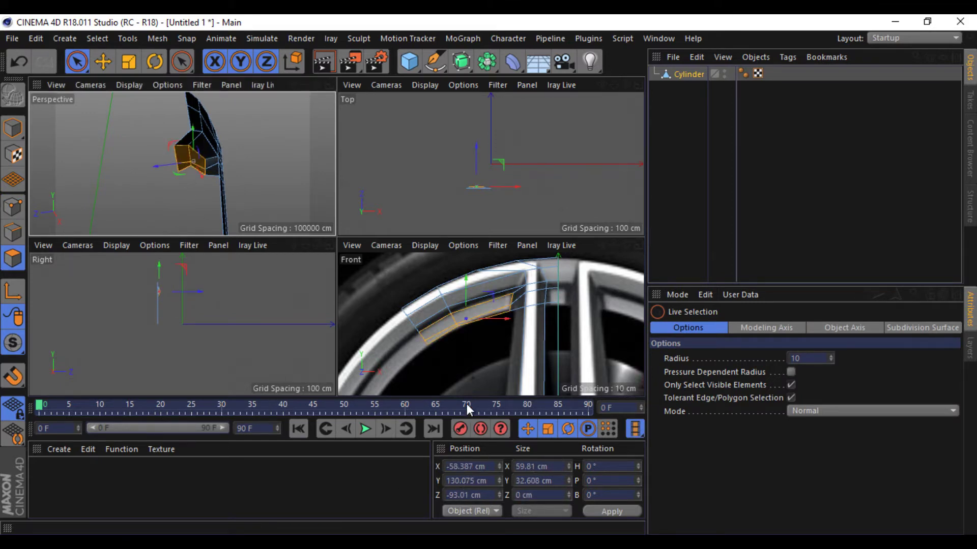
pyautogui.click(637, 245)
pyautogui.click(104, 59)
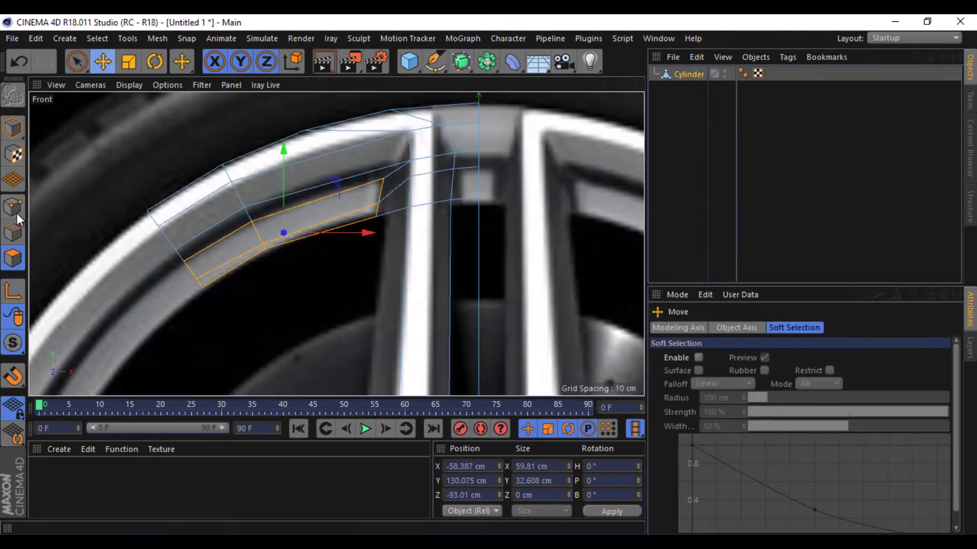
pyautogui.click(12, 231)
pyautogui.scroll(-3, 574, 239)
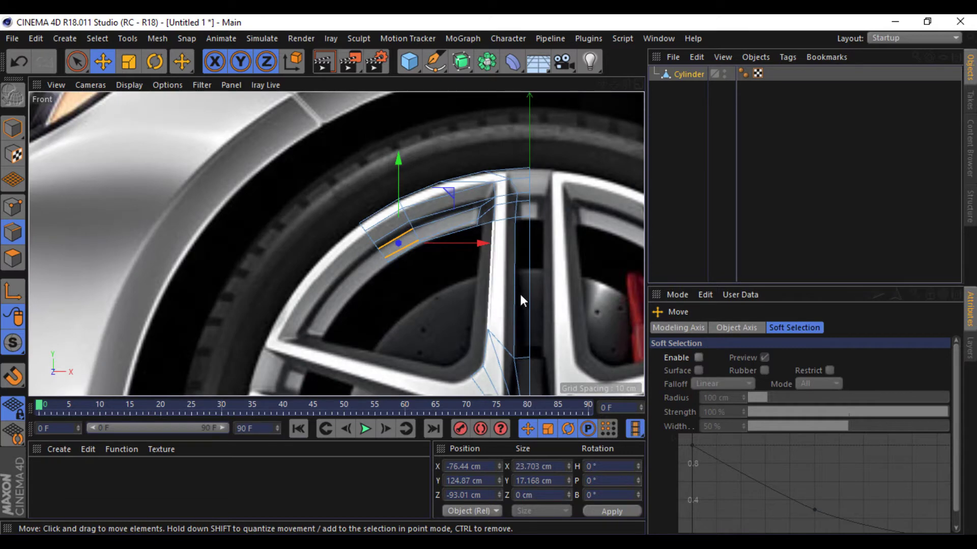
pyautogui.rightClick(559, 300)
# Add Loop/Path Cuts across the spoke below the rim, at a 66.036% offset.
pyautogui.click(595, 311)
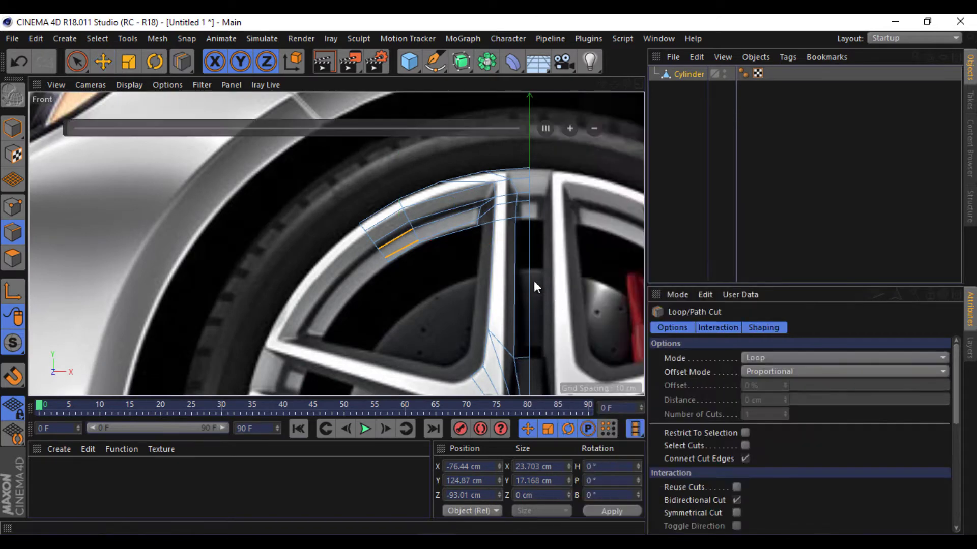
pyautogui.click(521, 266)
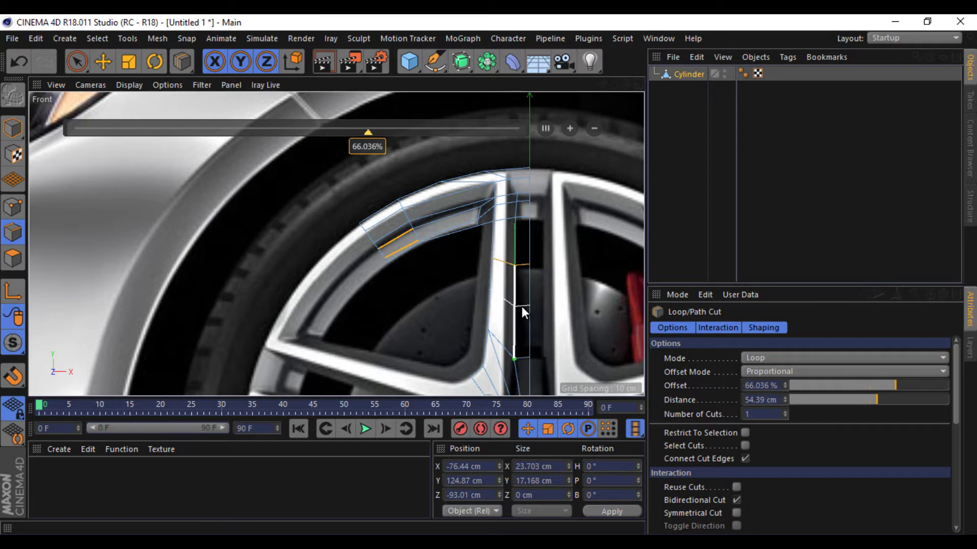
pyautogui.click(521, 307)
# Select the short edges along the spoke's inner side and show all four views.
pyautogui.click(107, 61)
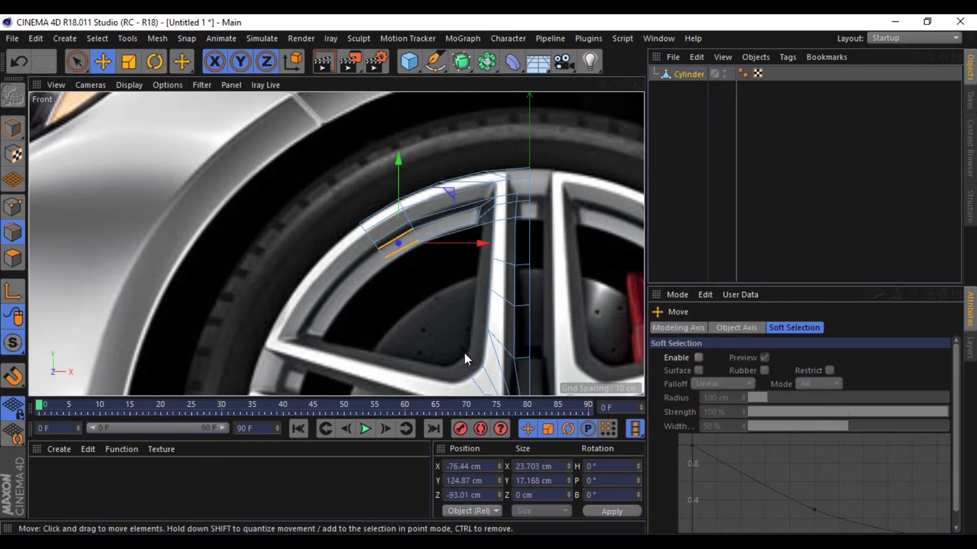
pyautogui.click(478, 372)
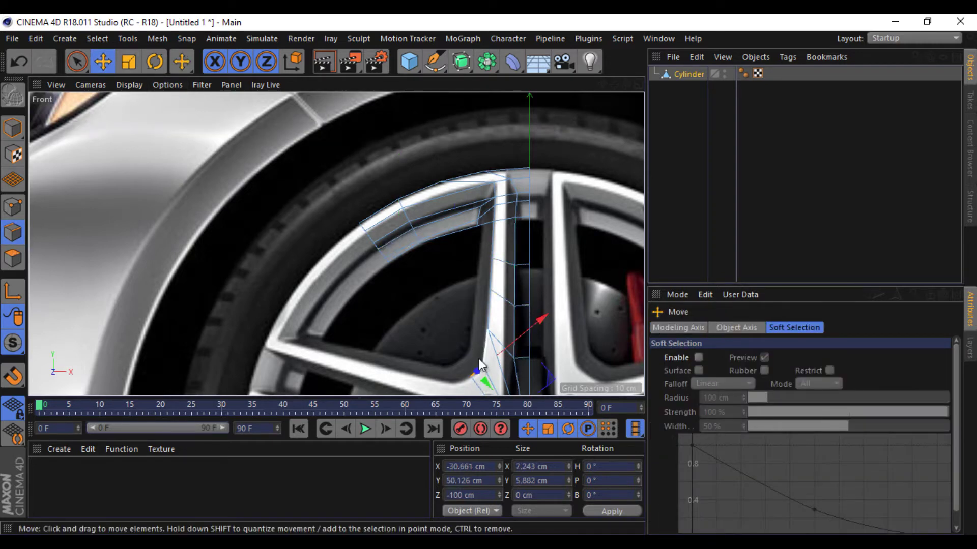
pyautogui.keyDown('shift'); pyautogui.click(490, 326); pyautogui.keyUp('shift')
pyautogui.keyDown('shift'); pyautogui.click(491, 277); pyautogui.keyUp('shift')
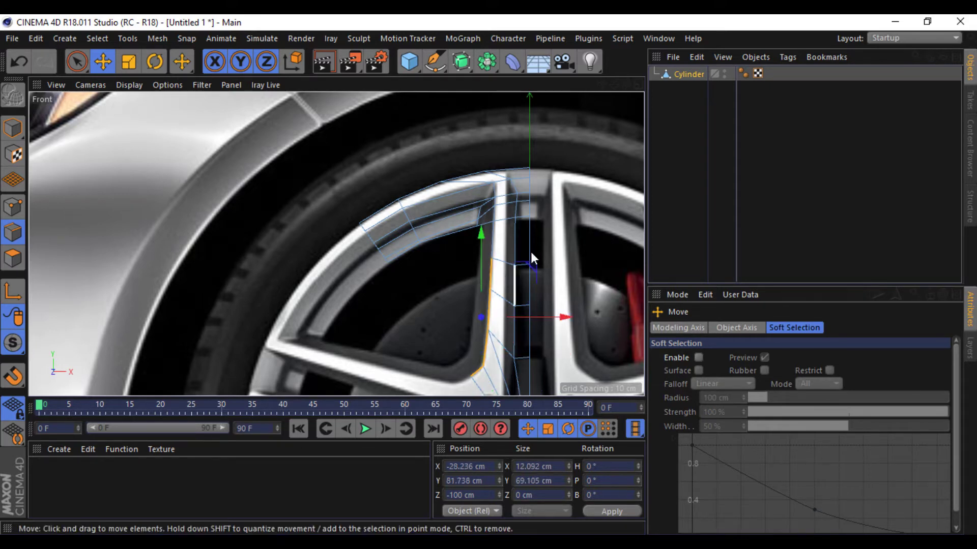
pyautogui.click(639, 85)
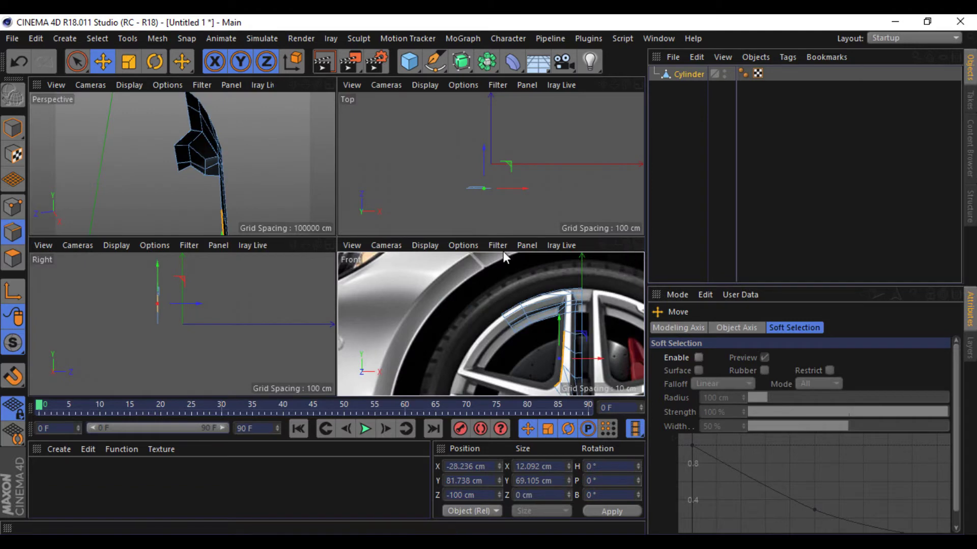
# In the Right view, push the spoke's inner edge and points about 7 cm back in depth.
pyautogui.click(331, 243)
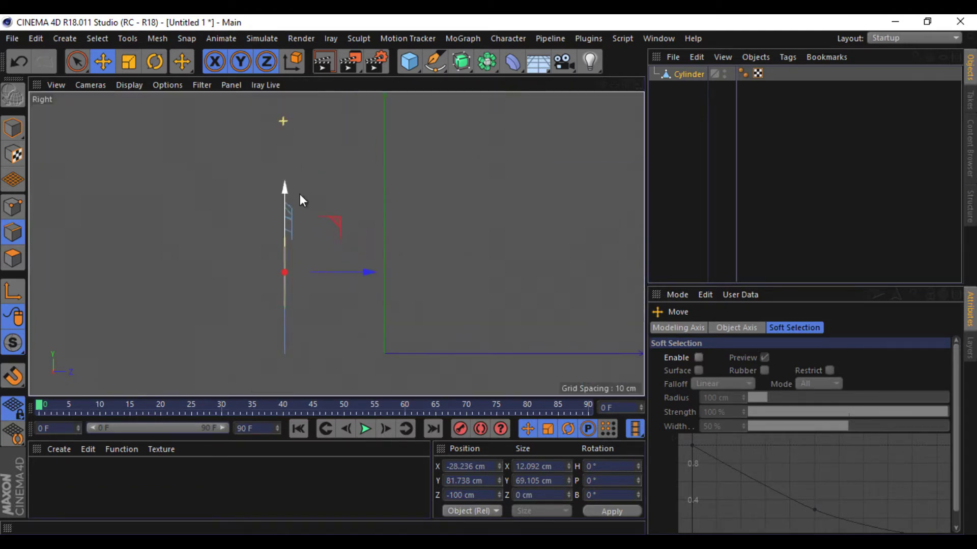
pyautogui.moveTo(344, 232); pyautogui.dragTo(355, 235)
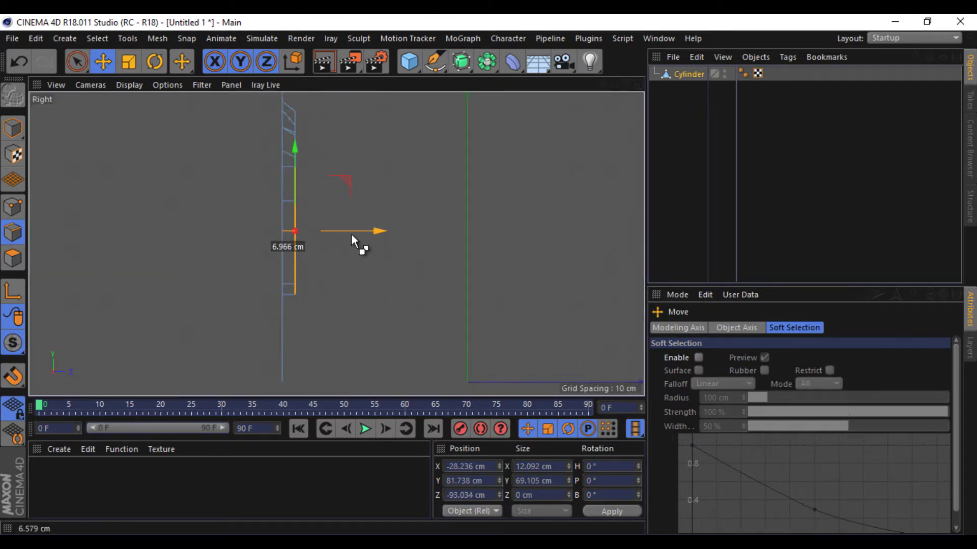
pyautogui.click(76, 61)
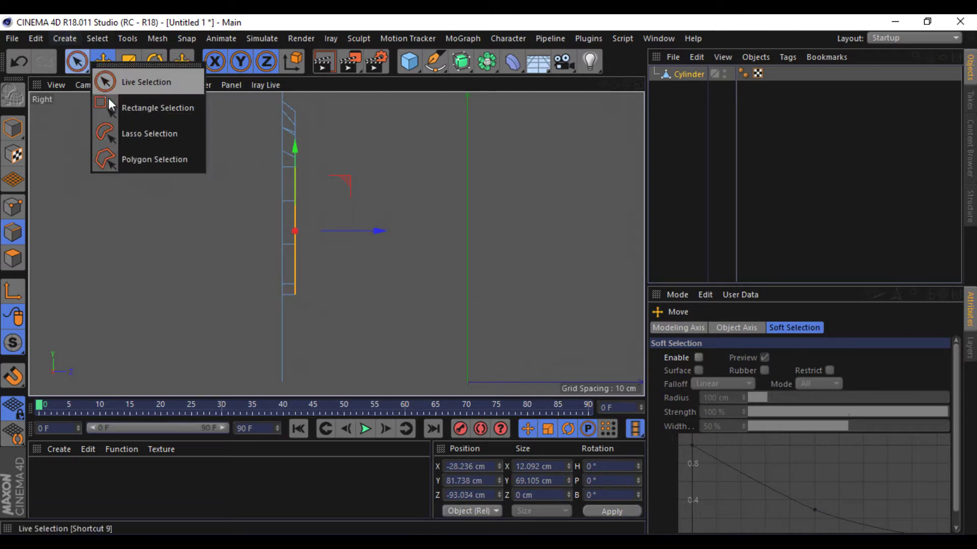
pyautogui.click(152, 105)
pyautogui.click(13, 207)
pyautogui.moveTo(311, 107)
pyautogui.mouseDown()
pyautogui.moveTo(293, 320)
pyautogui.moveTo(307, 300)
pyautogui.mouseUp()
pyautogui.moveTo(339, 206); pyautogui.dragTo(347, 206)
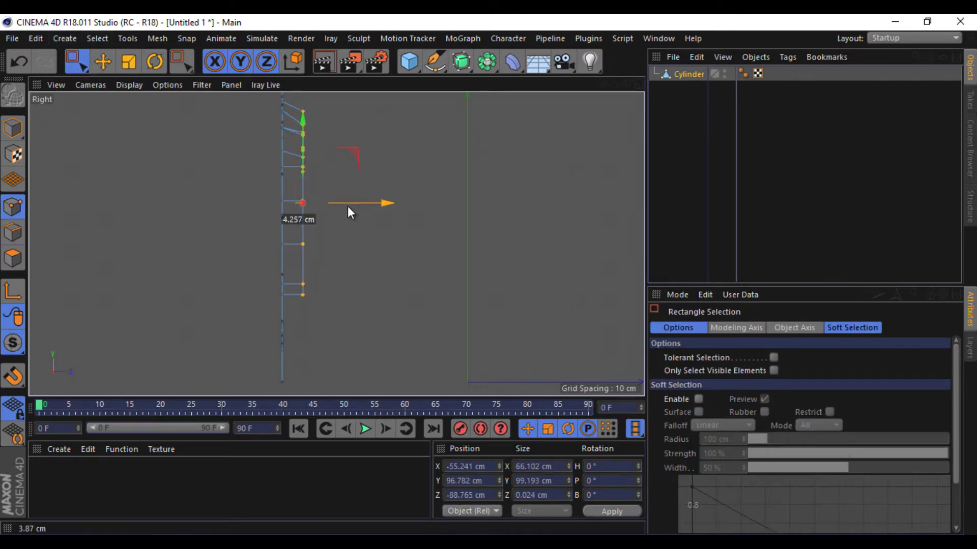
pyautogui.middleClick(604, 219)
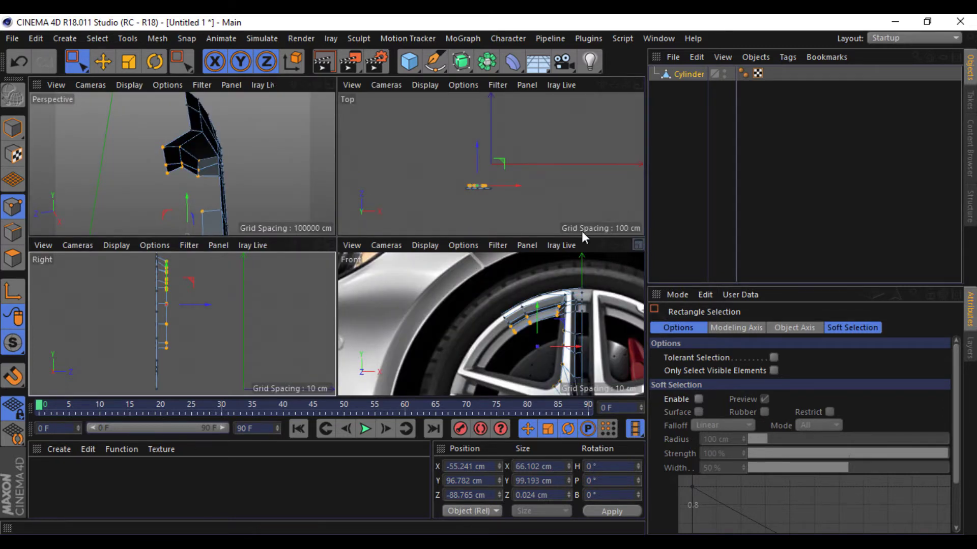
# In the Front view, shift the spoke's inner edge left to X -36.204 cm.
pyautogui.click(12, 232)
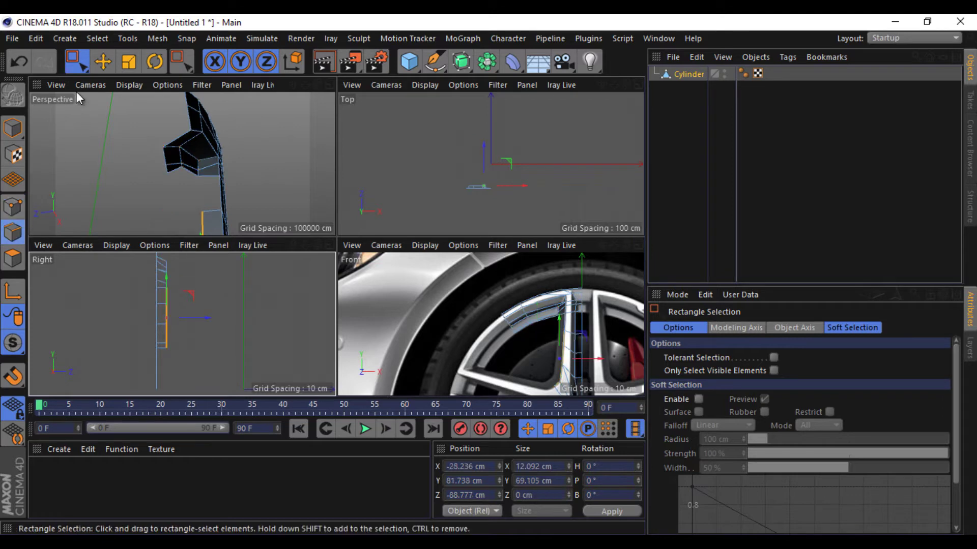
pyautogui.click(96, 65)
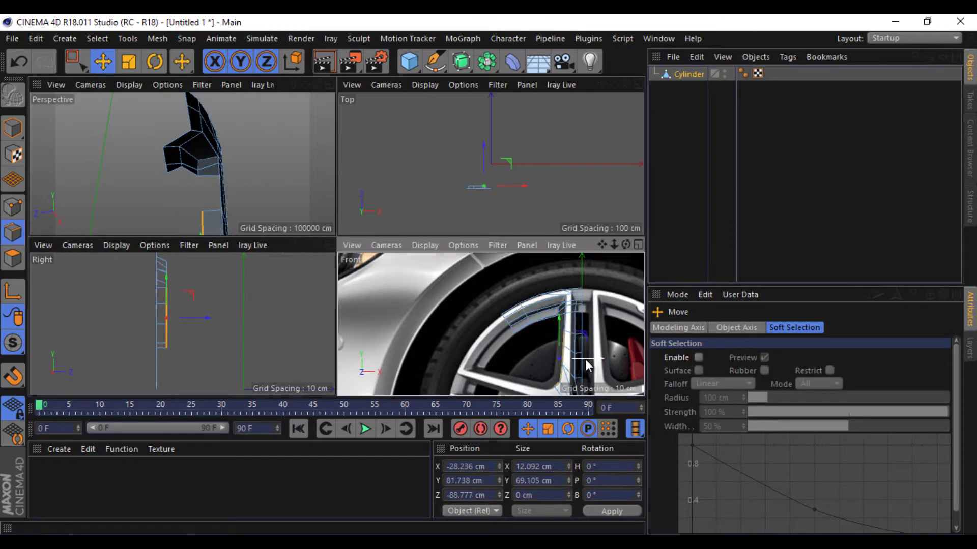
pyautogui.moveTo(585, 359); pyautogui.dragTo(581, 356)
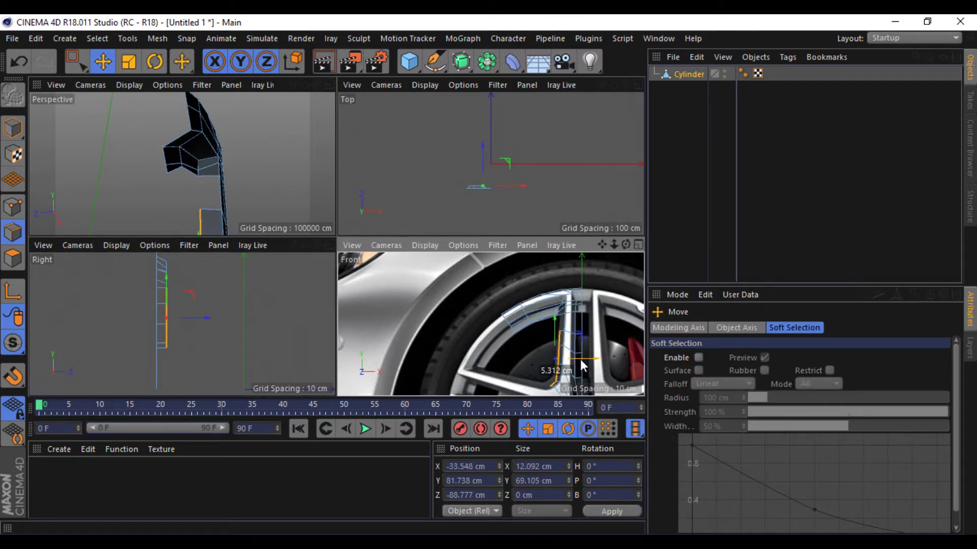
pyautogui.click(637, 245)
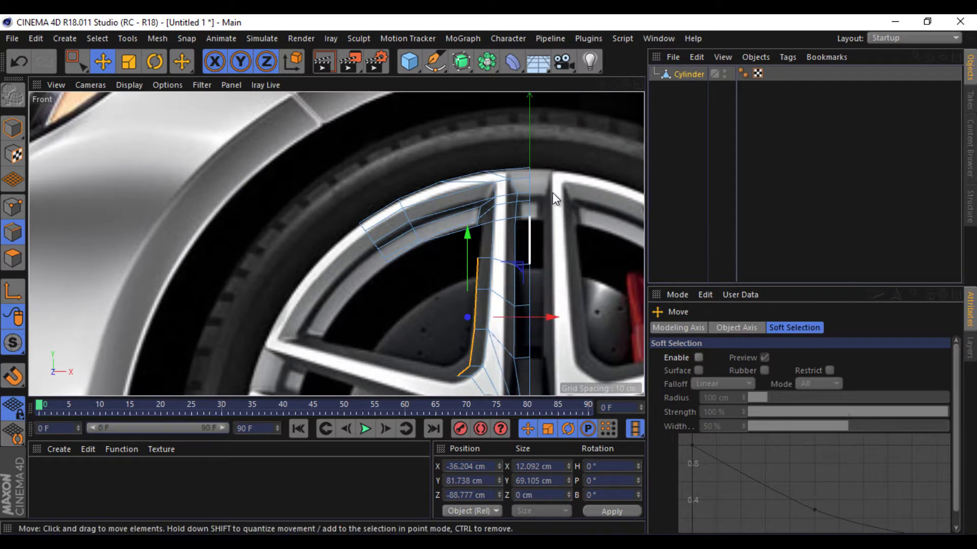
# Undo the last move and drag the spoke edge up-left to X -35.336 cm, Y 90.508 cm.
pyautogui.keyDown('alt'); pyautogui.moveTo(488, 274); pyautogui.dragTo(489, 273, button='middle'); pyautogui.keyUp('alt')
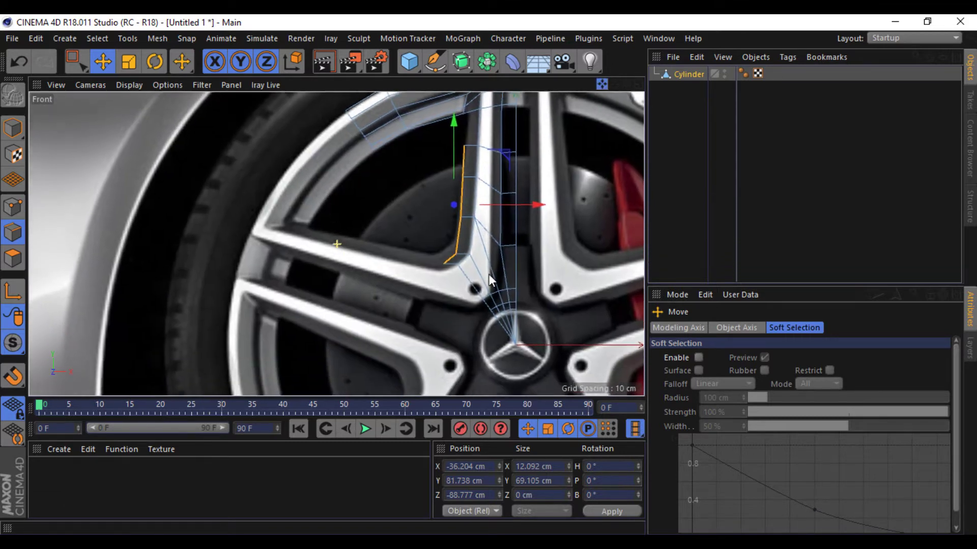
pyautogui.click(15, 61)
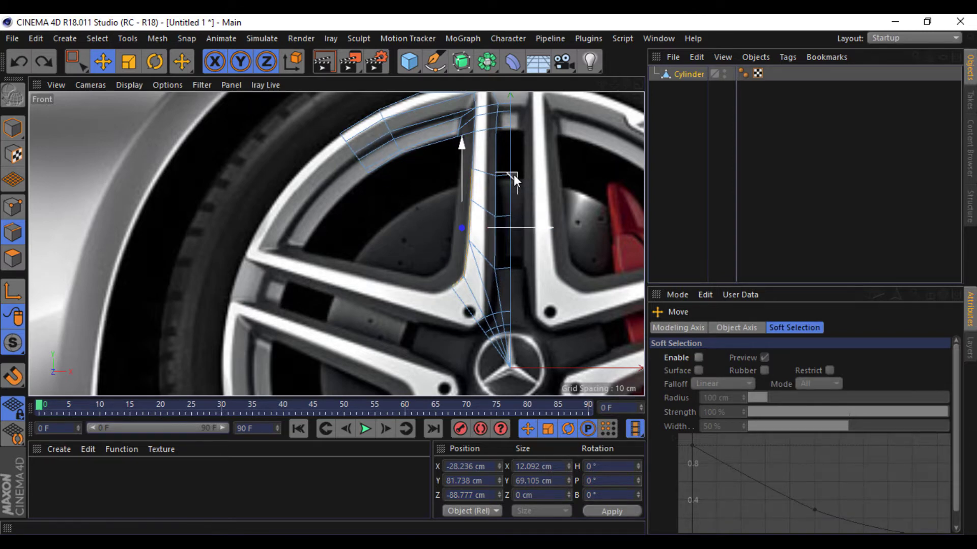
pyautogui.moveTo(513, 175); pyautogui.dragTo(501, 160)
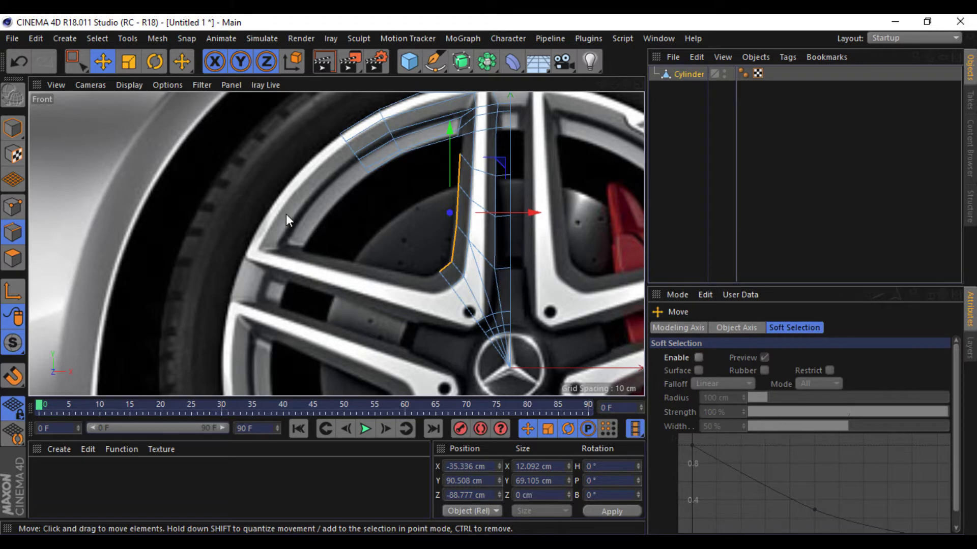
pyautogui.click(461, 170)
# Bridge the spoke's top edge to the rim and slide the new point down the spoke.
pyautogui.rightClick(463, 169)
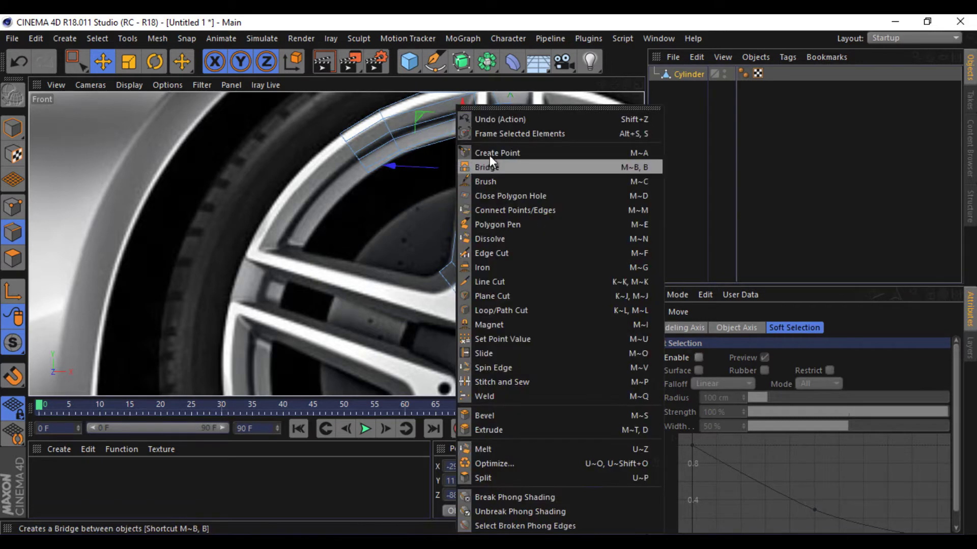
pyautogui.click(496, 165)
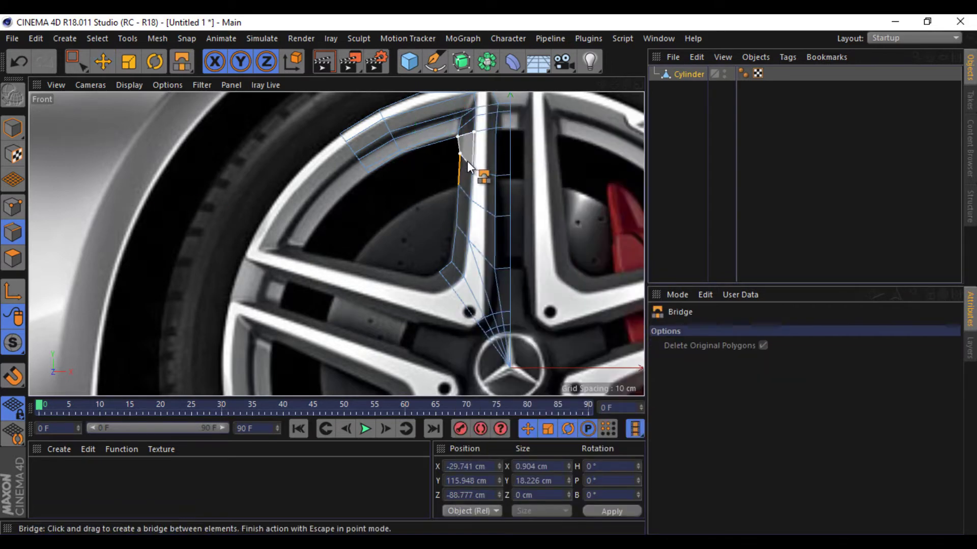
pyautogui.rightClick(421, 223)
pyautogui.press('Escape')
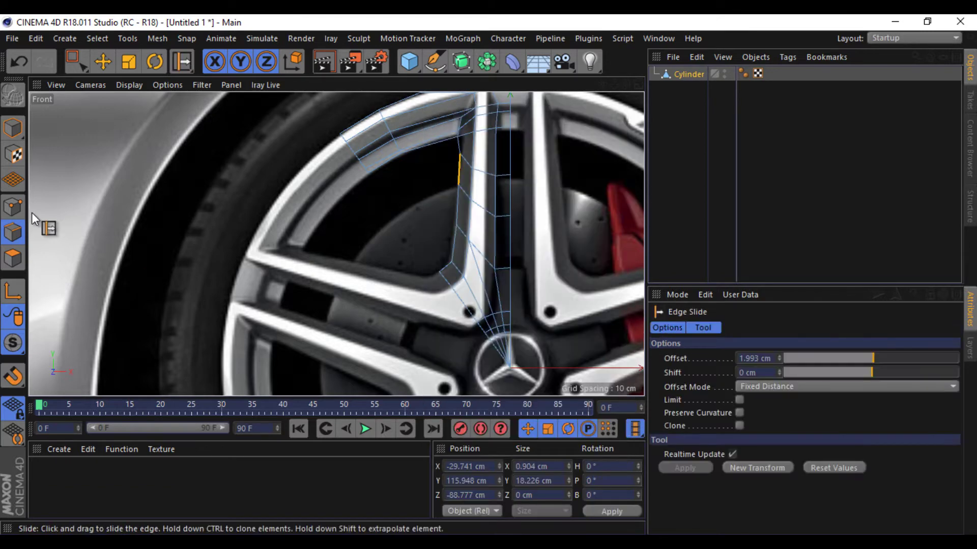
pyautogui.click(13, 206)
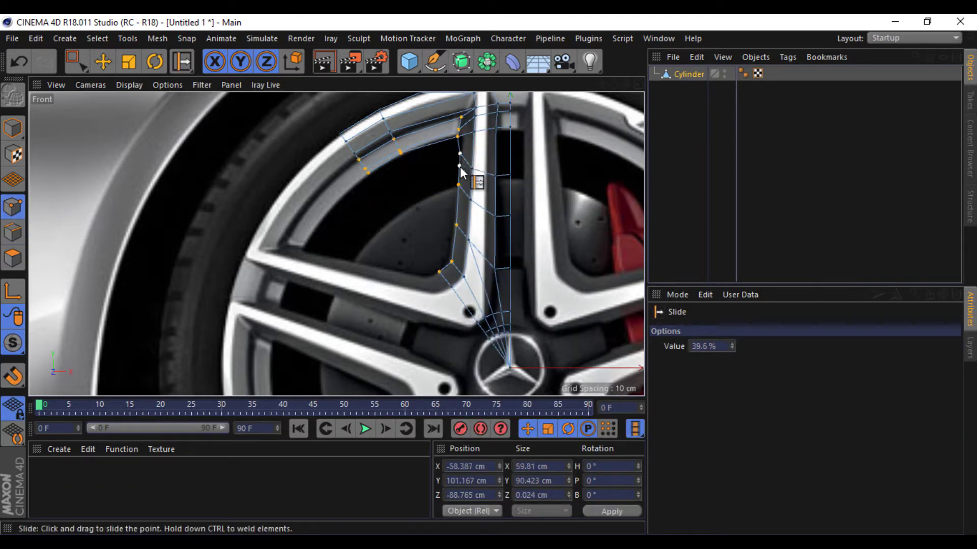
pyautogui.moveTo(460, 202); pyautogui.dragTo(456, 236)
# Select the spoke's polygon strip, then pick the edge at the spoke top near the rim.
pyautogui.click(103, 62)
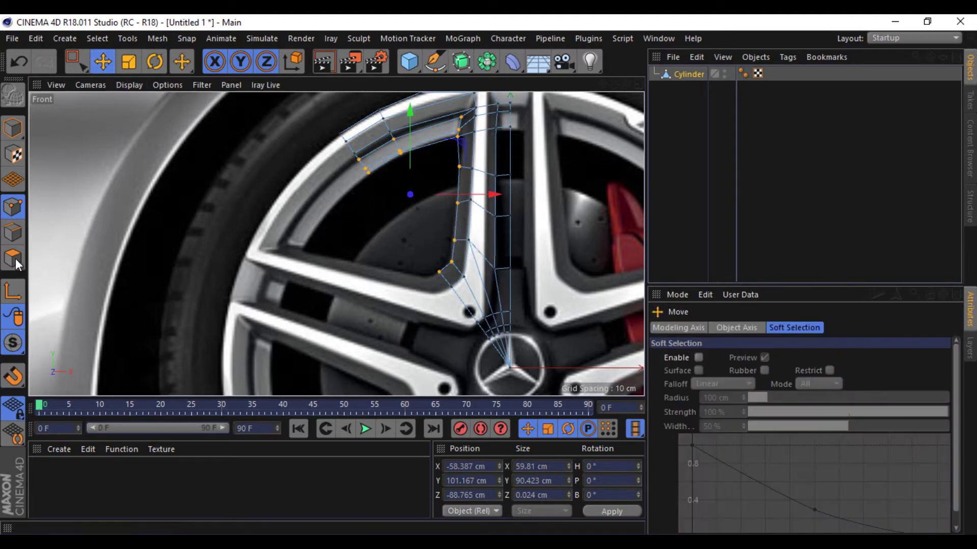
pyautogui.click(13, 258)
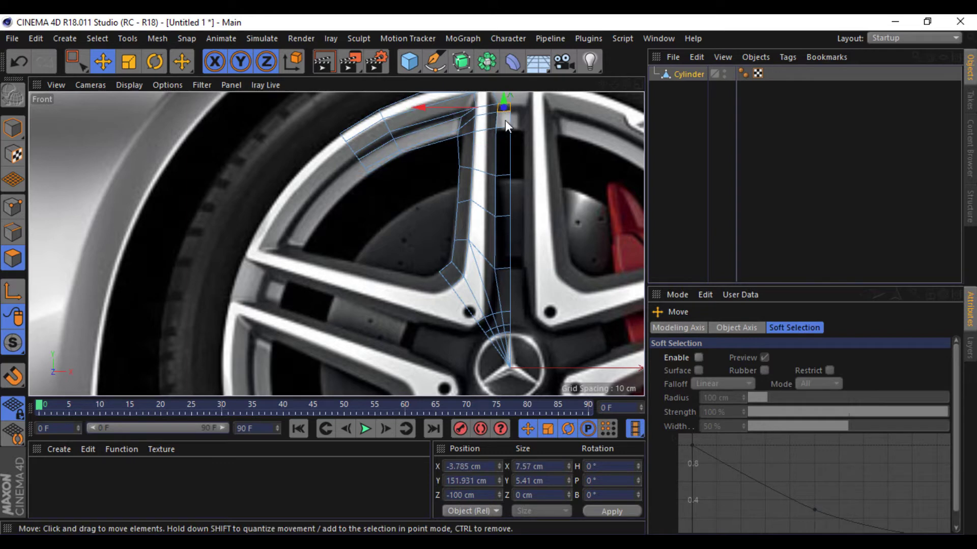
pyautogui.keyDown('shift'); pyautogui.click(505, 120); pyautogui.keyUp('shift')
pyautogui.keyDown('shift'); pyautogui.click(511, 212); pyautogui.keyUp('shift')
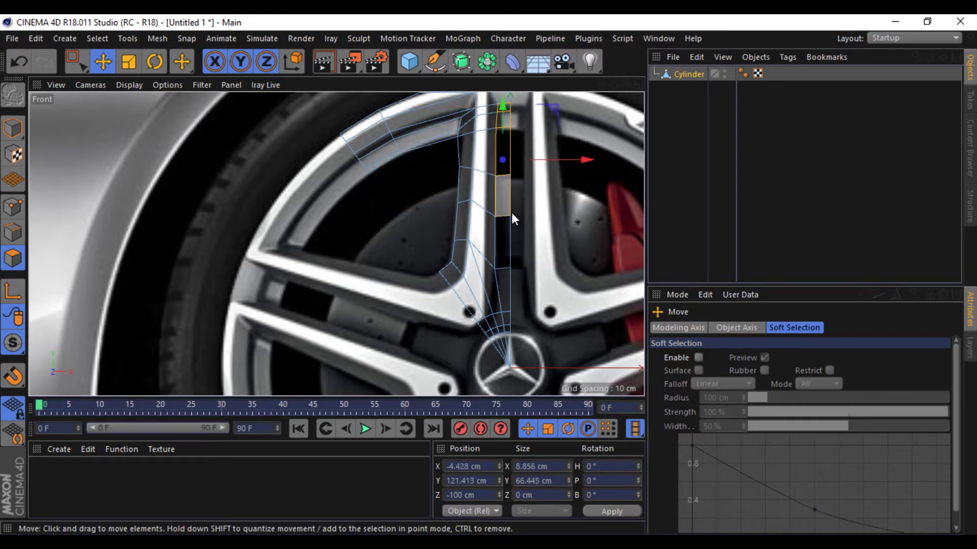
pyautogui.keyDown('shift'); pyautogui.click(505, 249); pyautogui.keyUp('shift')
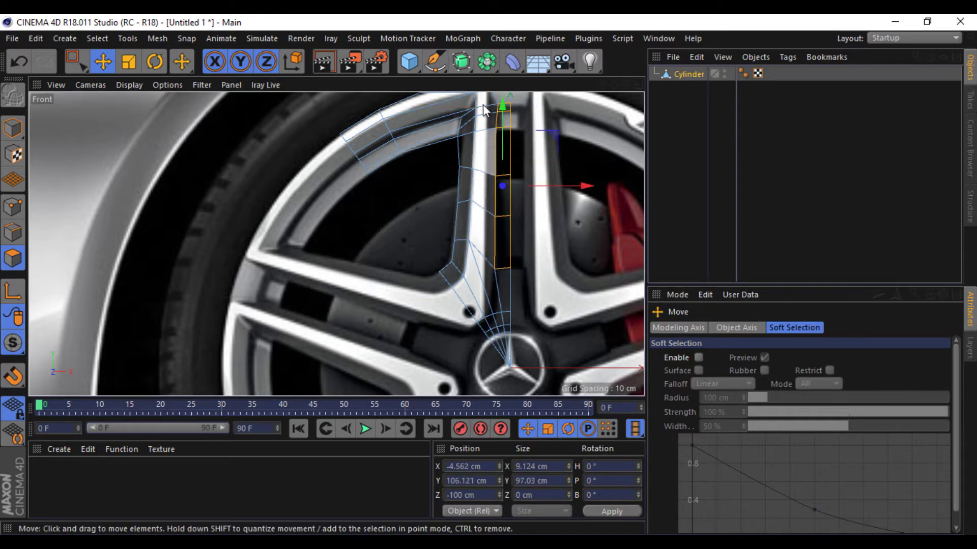
pyautogui.click(15, 234)
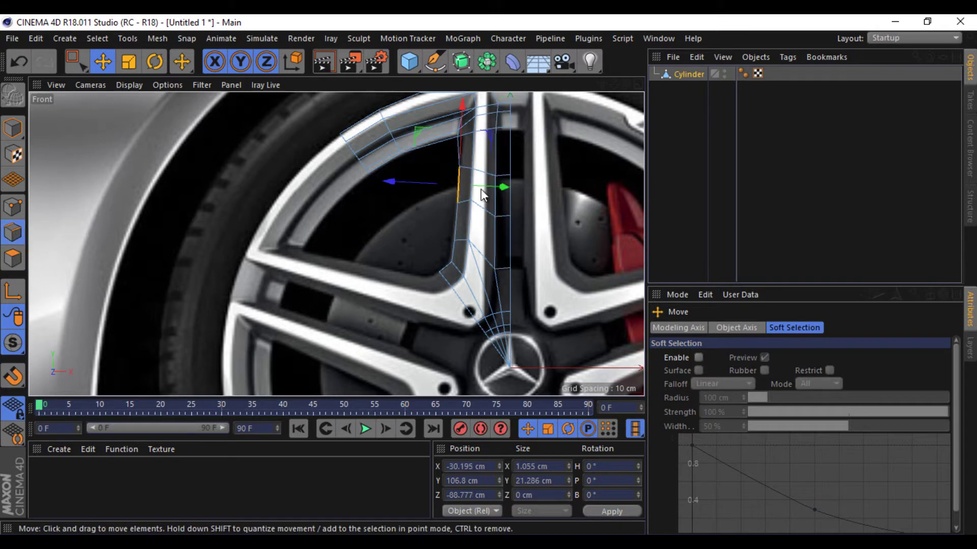
pyautogui.click(472, 153)
pyautogui.click(496, 232)
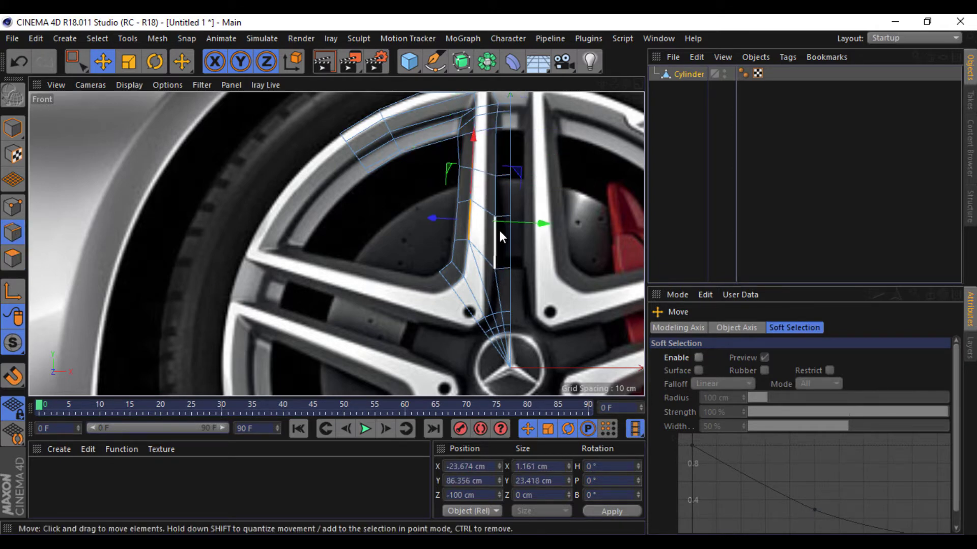
pyautogui.click(529, 185)
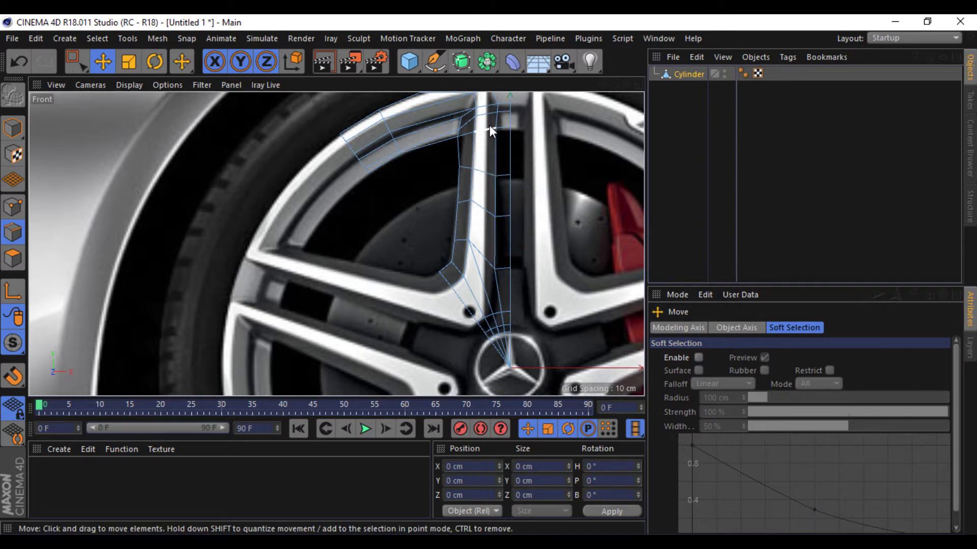
pyautogui.click(499, 118)
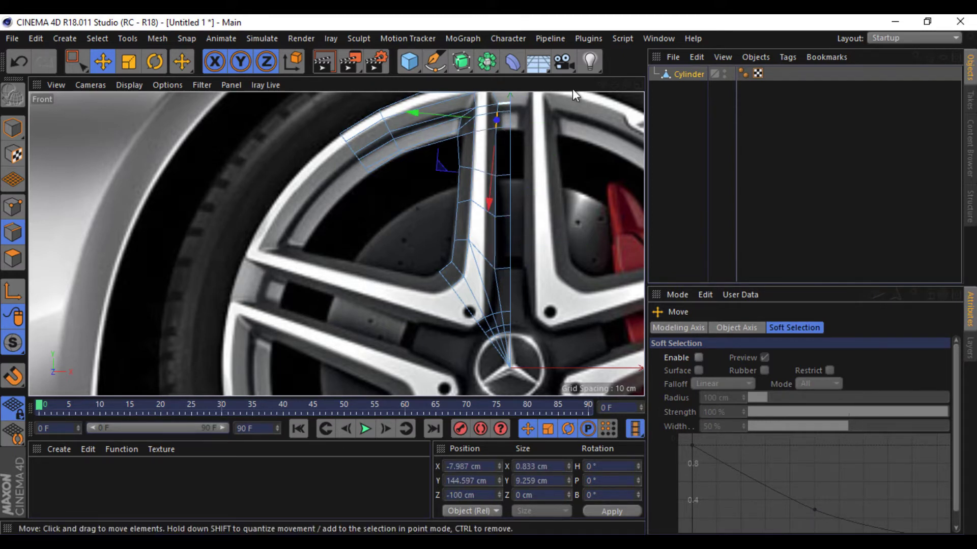
# Select a rim-section edge and activate the Slide tool in point mode.
pyautogui.moveTo(600, 81); pyautogui.dragTo(600, 116)
pyautogui.rightClick(569, 186)
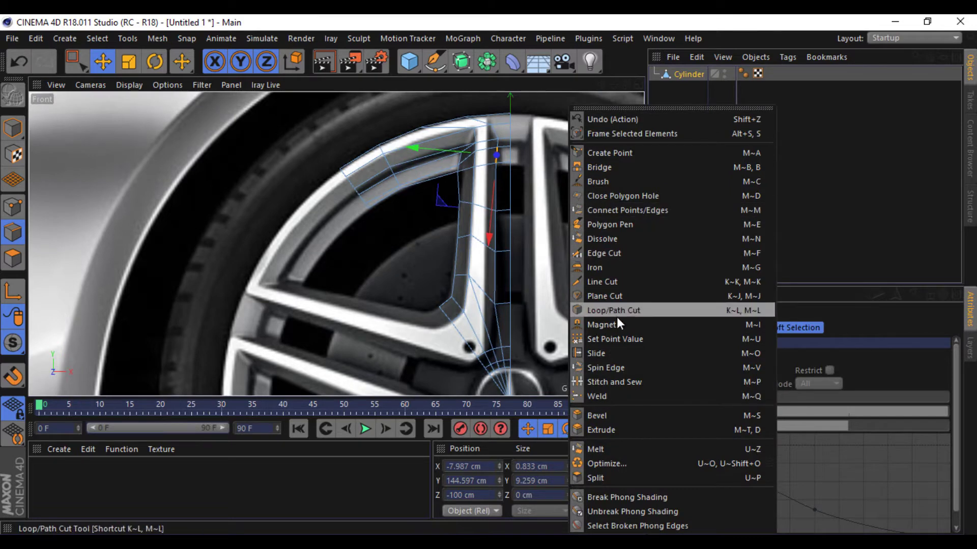
pyautogui.click(615, 348)
pyautogui.click(12, 207)
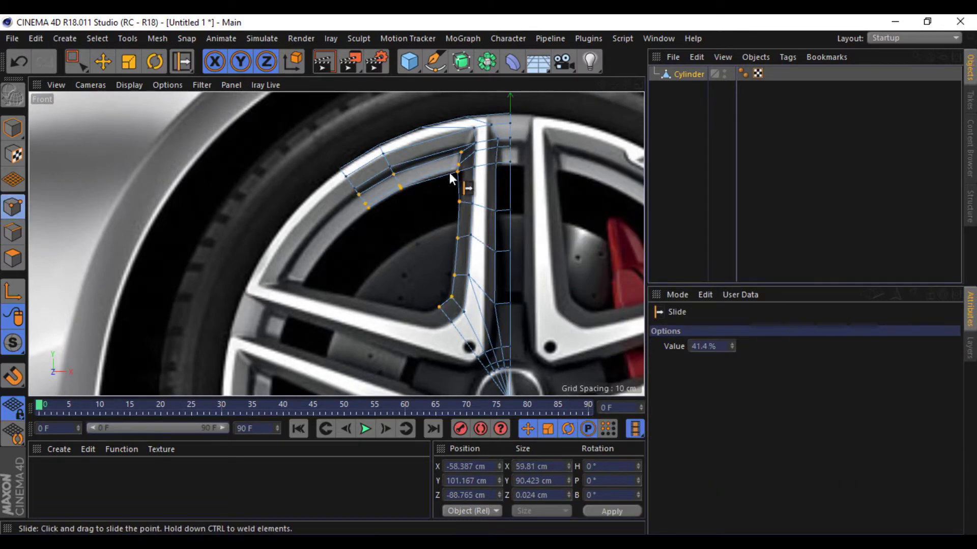
# Set the Front view background image Transparency to 54%.
pyautogui.click(168, 85)
pyautogui.click(258, 410)
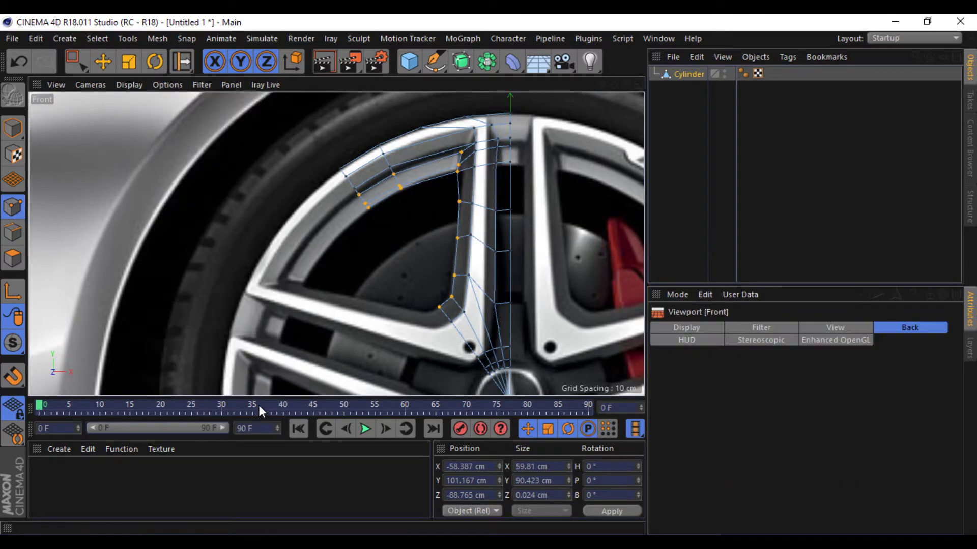
pyautogui.moveTo(883, 468); pyautogui.dragTo(867, 468)
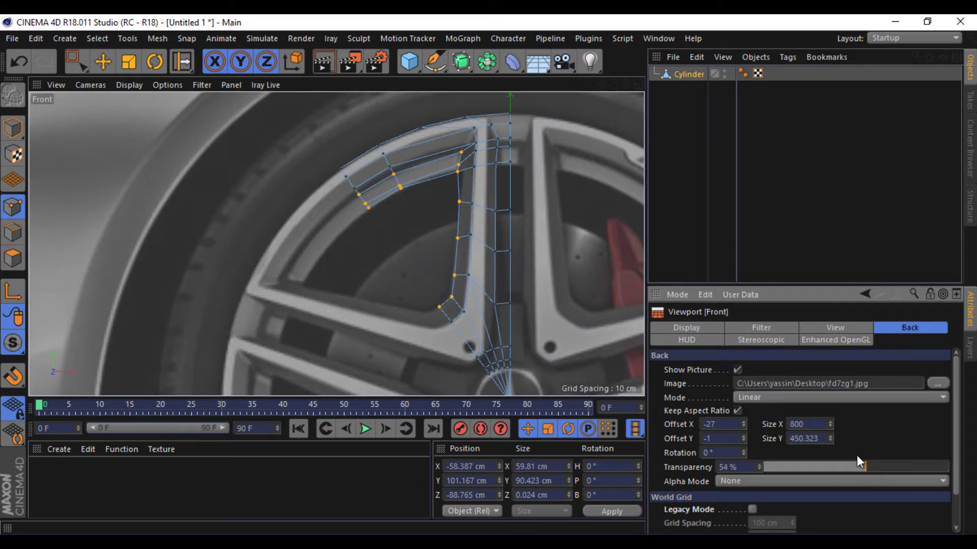
pyautogui.scroll(3, 511, 161)
pyautogui.scroll(-3, 490, 276)
pyautogui.scroll(3, 478, 179)
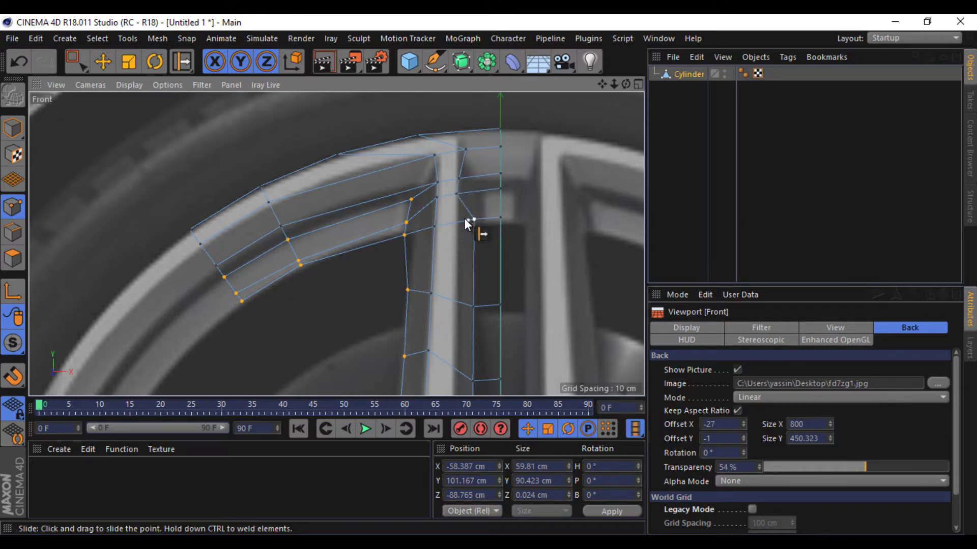
# Slide two spoke points along their edges to match the photo's spoke outline.
pyautogui.moveTo(601, 84)
pyautogui.mouseDown()
pyautogui.moveTo(489, 279)
pyautogui.moveTo(490, 265)
pyautogui.mouseUp()
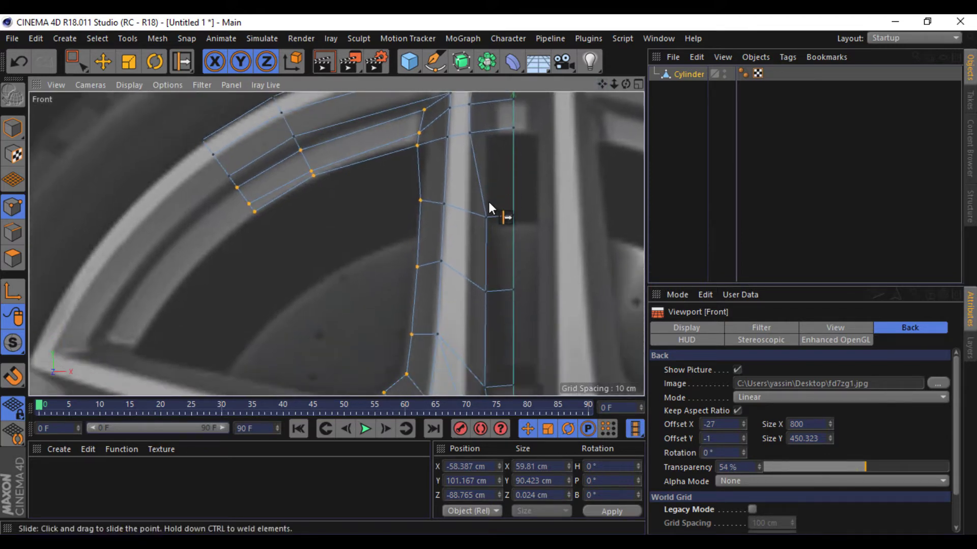
pyautogui.moveTo(482, 218); pyautogui.dragTo(470, 212)
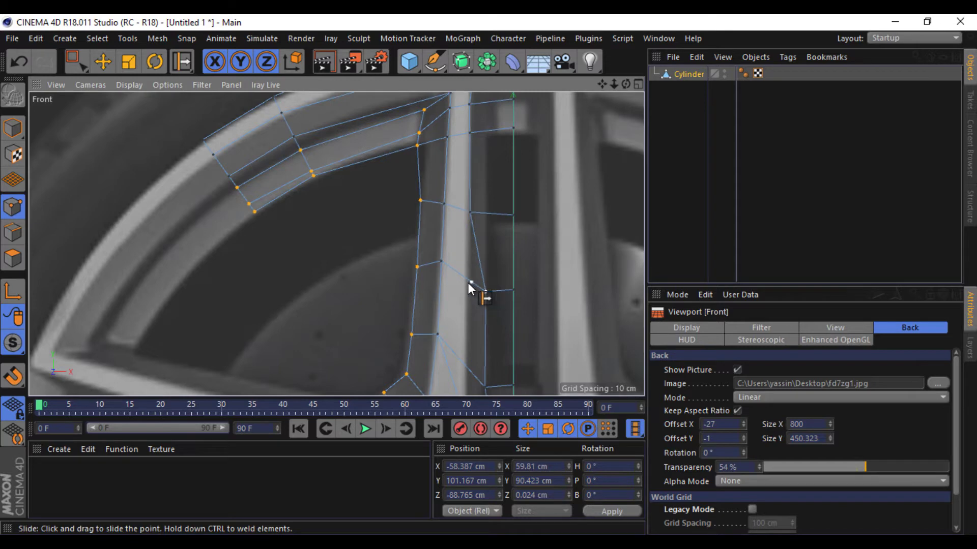
pyautogui.moveTo(468, 283); pyautogui.dragTo(468, 280)
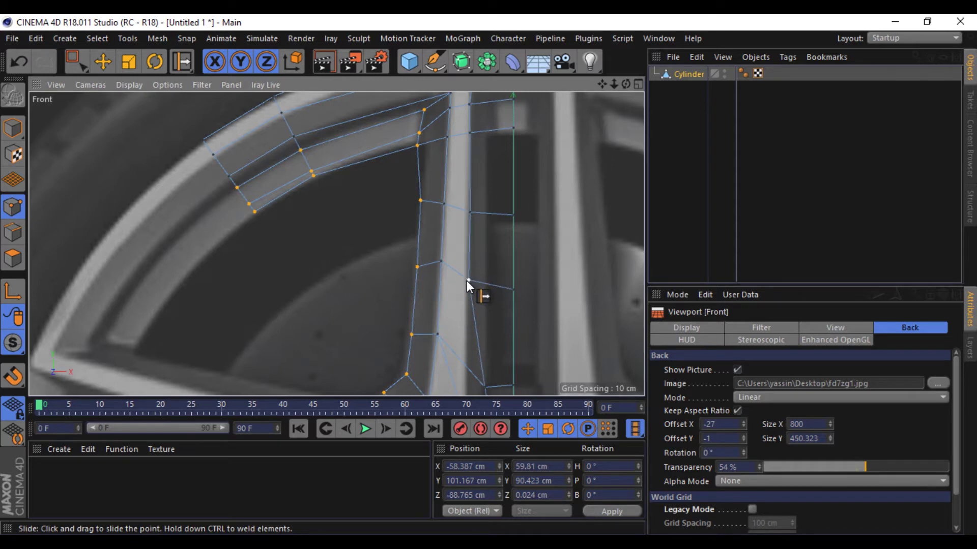
pyautogui.moveTo(602, 84)
pyautogui.mouseDown()
pyautogui.moveTo(500, 226)
pyautogui.moveTo(474, 224)
pyautogui.mouseUp()
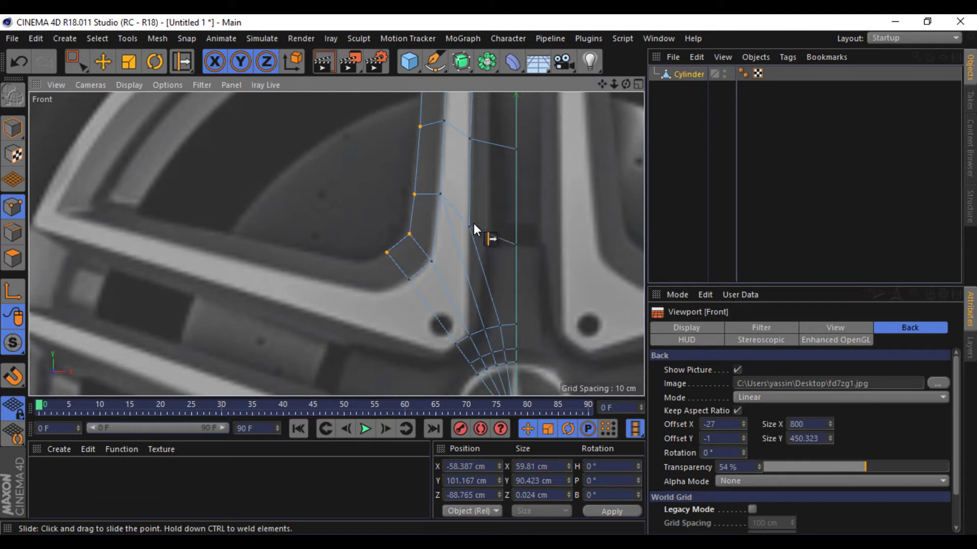
pyautogui.scroll(-2, 490, 307)
# Line Cut a new edge down the upper part of the lower spoke.
pyautogui.rightClick(548, 308)
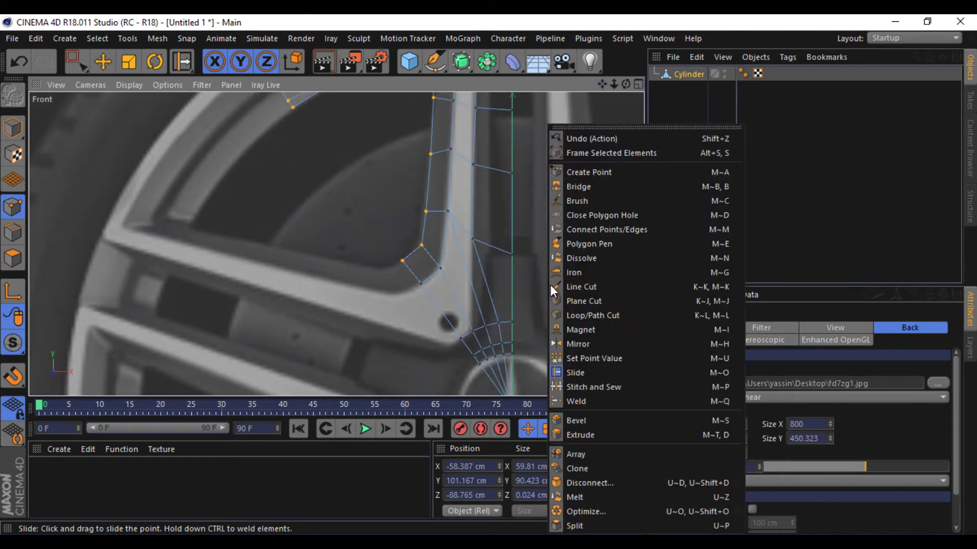
pyautogui.click(597, 290)
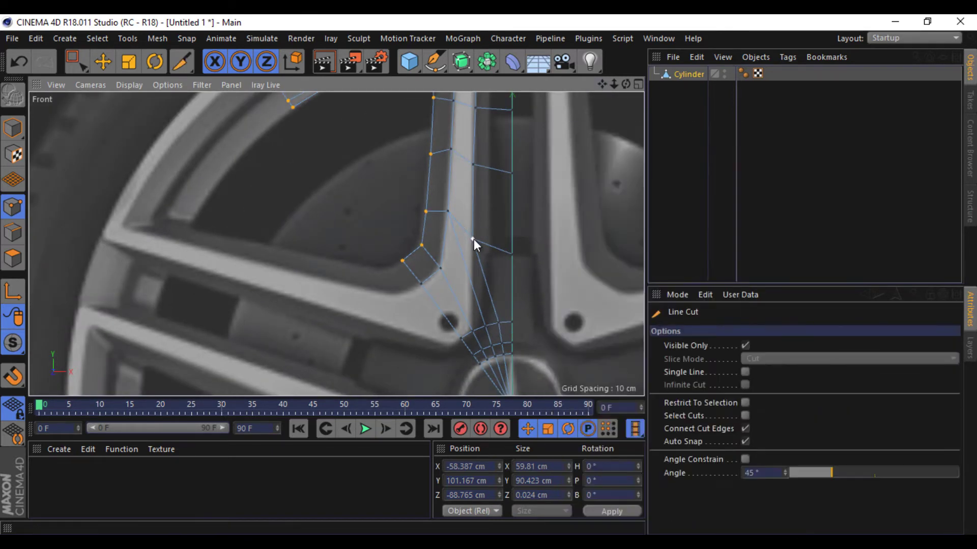
pyautogui.click(474, 239)
pyautogui.click(473, 331)
pyautogui.moveTo(384, 341); pyautogui.dragTo(369, 346, button='right')
pyautogui.press('Escape')
pyautogui.press('Escape')
pyautogui.press('e')
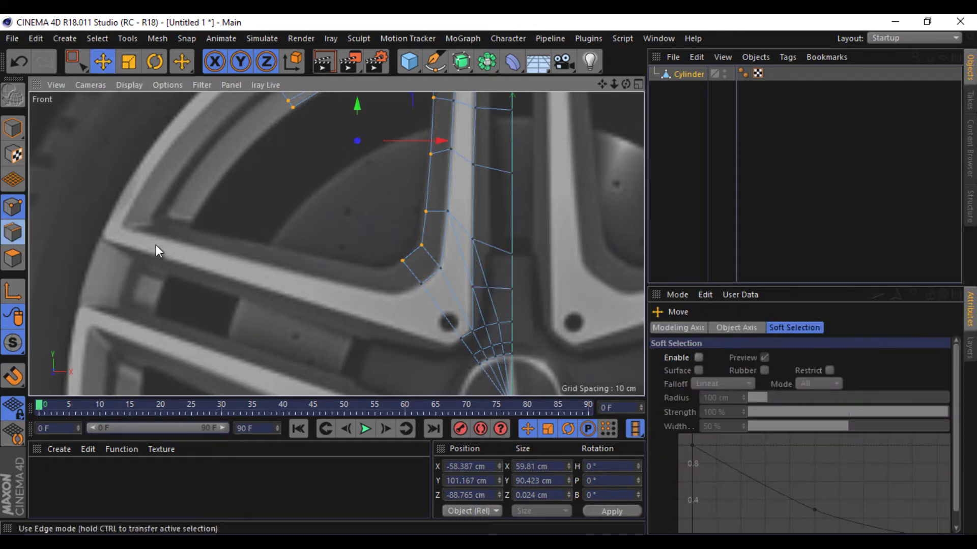
# Dissolve the horizontal edge crossing the spoke and switch display to Gouraud Shading (Lines).
pyautogui.click(492, 286)
pyautogui.rightClick(552, 258)
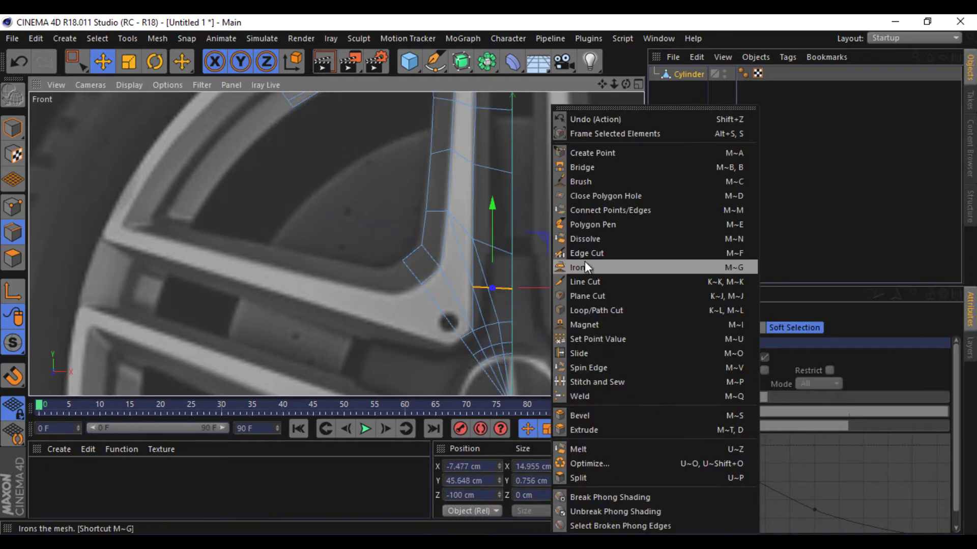
pyautogui.click(601, 239)
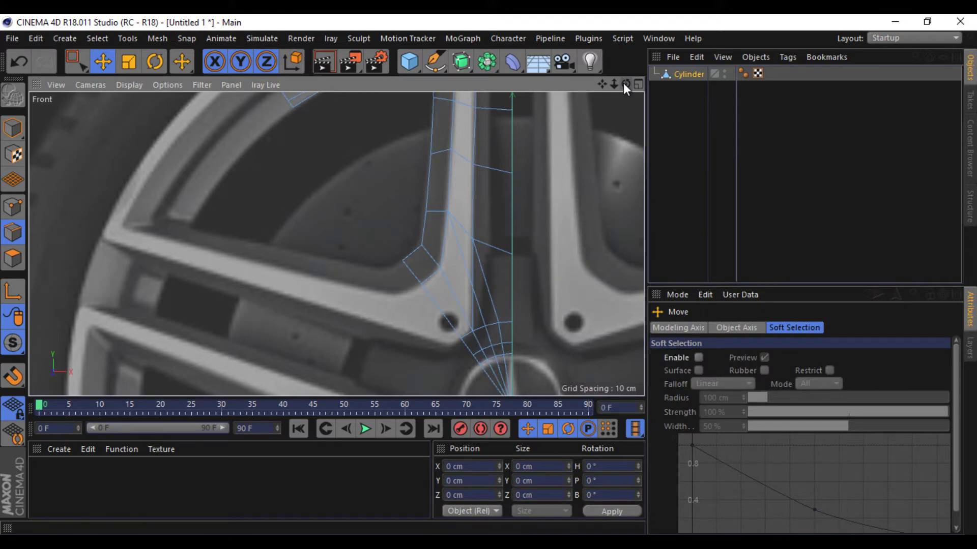
pyautogui.click(133, 84)
pyautogui.click(148, 107)
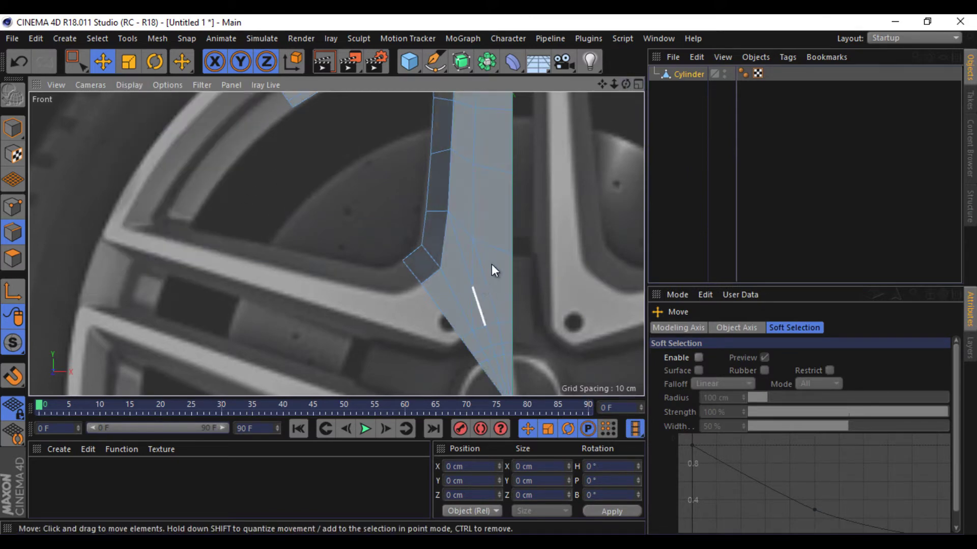
# Dissolve the long diagonal spoke edge, undoing an accidental dissolve first.
pyautogui.click(478, 308)
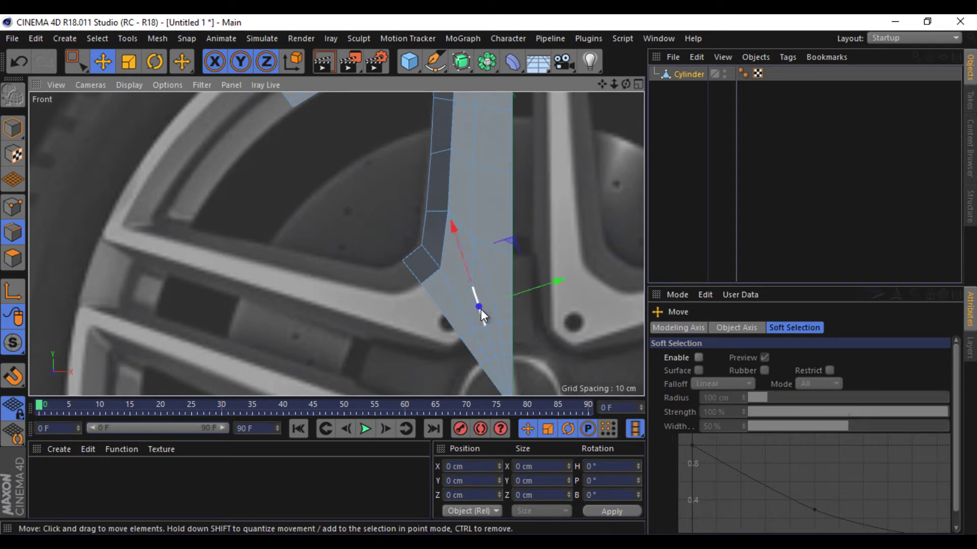
pyautogui.rightClick(569, 292)
pyautogui.click(602, 239)
pyautogui.hotkey('ctrl', 'z')
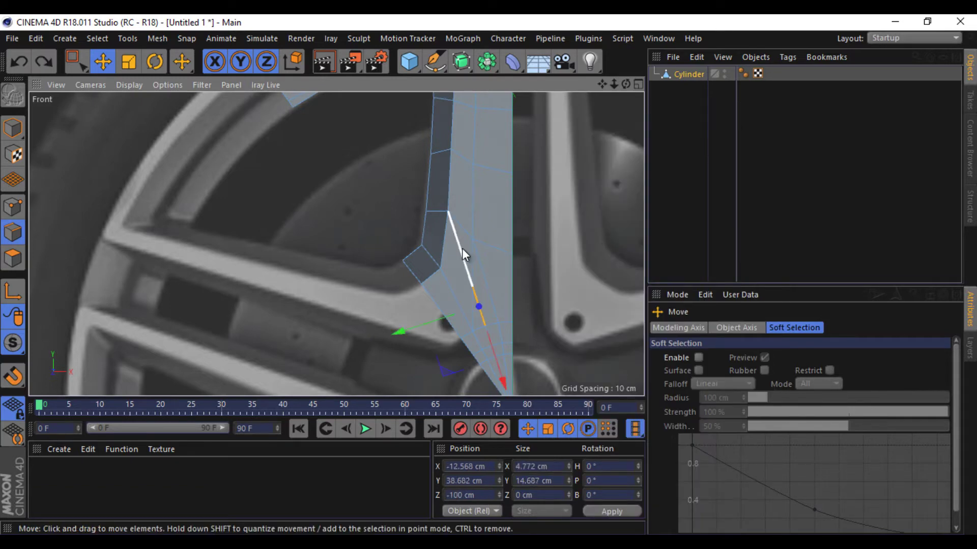
pyautogui.click(462, 248)
pyautogui.rightClick(565, 238)
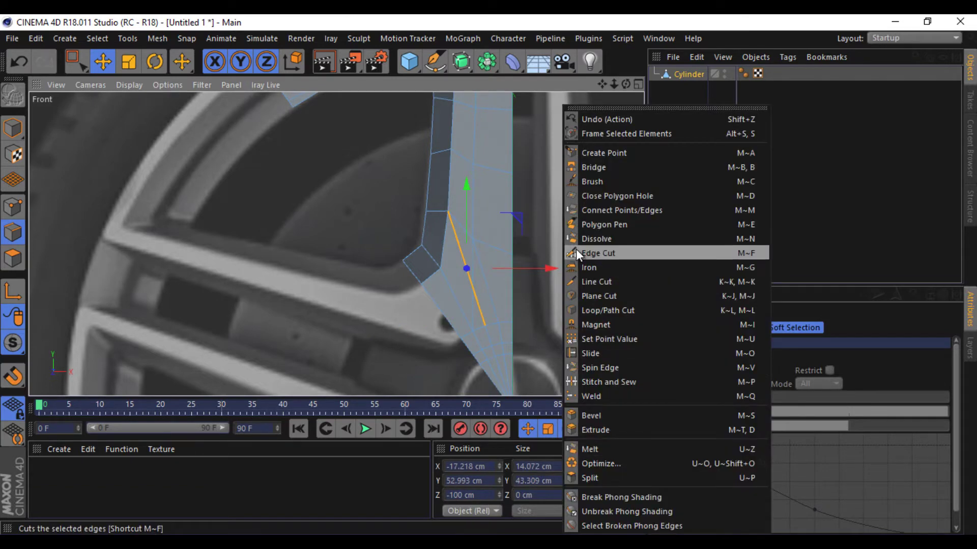
pyautogui.click(591, 238)
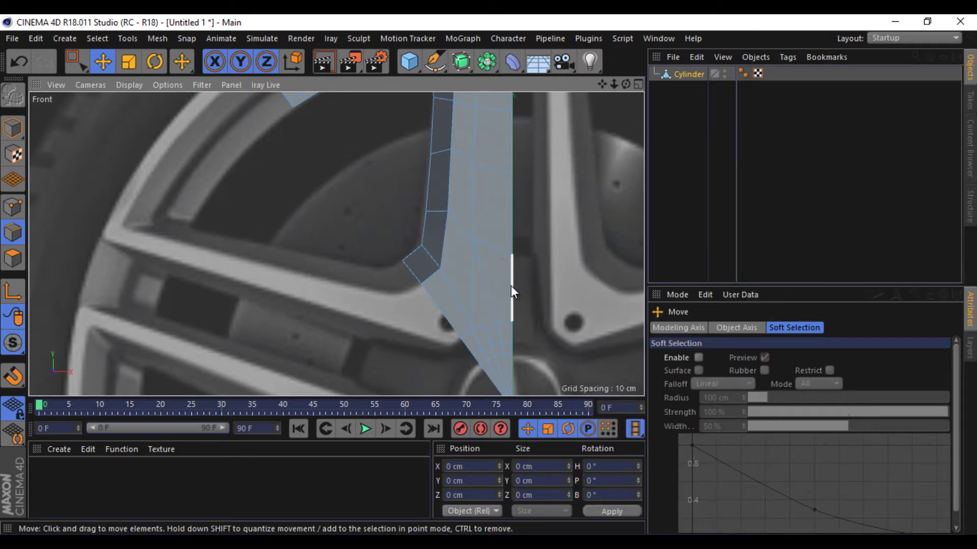
# Try several Line Cuts on the lower spoke, undoing the unfinished attempts.
pyautogui.rightClick(551, 292)
pyautogui.click(584, 278)
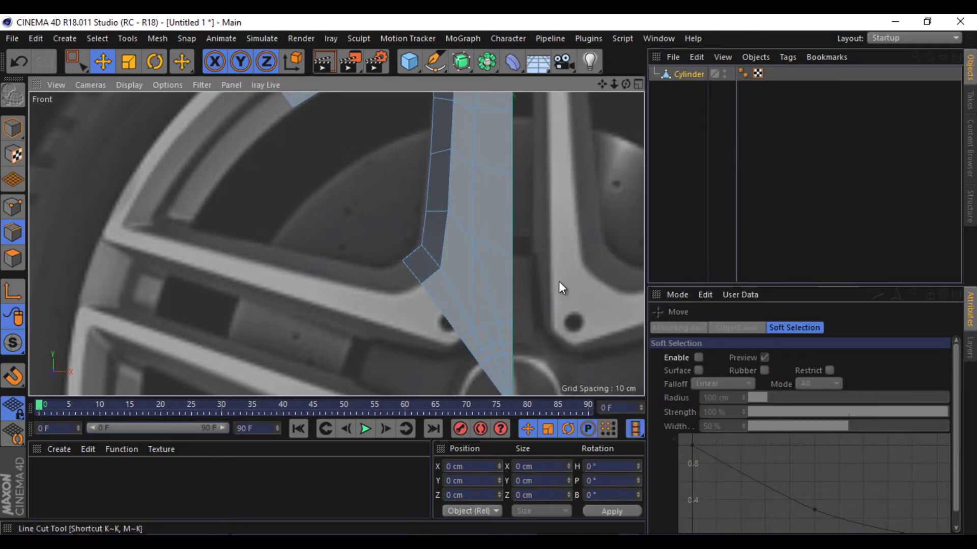
pyautogui.click(527, 291)
pyautogui.rightClick(536, 298)
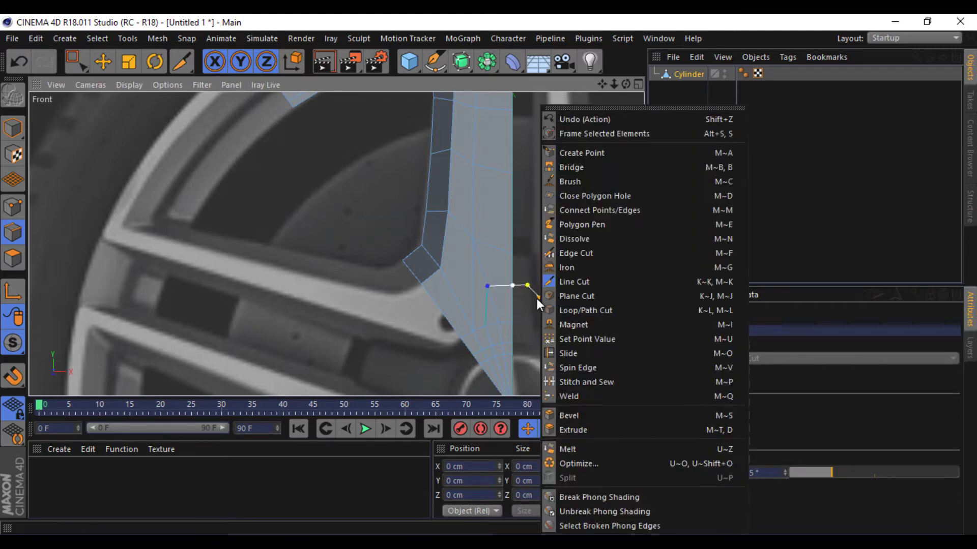
pyautogui.press('Escape')
pyautogui.press('Escape')
pyautogui.hotkey('ctrl', 'z')
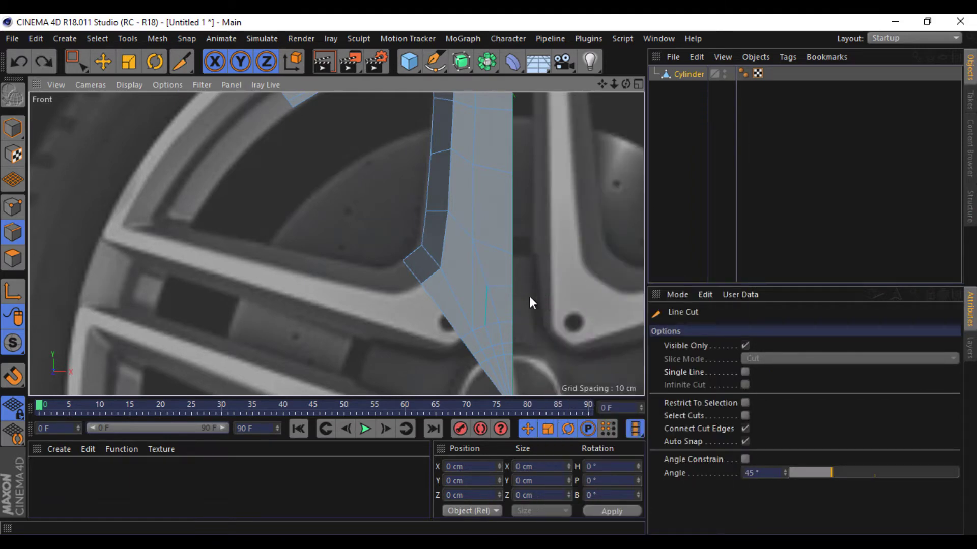
pyautogui.click(472, 240)
pyautogui.click(489, 291)
# Add short Line Cuts across the lower spoke near its corner by the hub.
pyautogui.press('Escape')
pyautogui.click(484, 321)
pyautogui.moveTo(480, 307); pyautogui.dragTo(474, 283)
pyautogui.hotkey('ctrl', 'z')
pyautogui.click(446, 239)
pyautogui.click(484, 325)
pyautogui.press('Escape')
pyautogui.moveTo(424, 228); pyautogui.dragTo(445, 239)
pyautogui.click(473, 299)
pyautogui.moveTo(472, 299); pyautogui.dragTo(455, 298)
pyautogui.hotkey('ctrl', 'z')
pyautogui.moveTo(452, 321); pyautogui.dragTo(462, 312)
pyautogui.press('Escape')
pyautogui.click(104, 62)
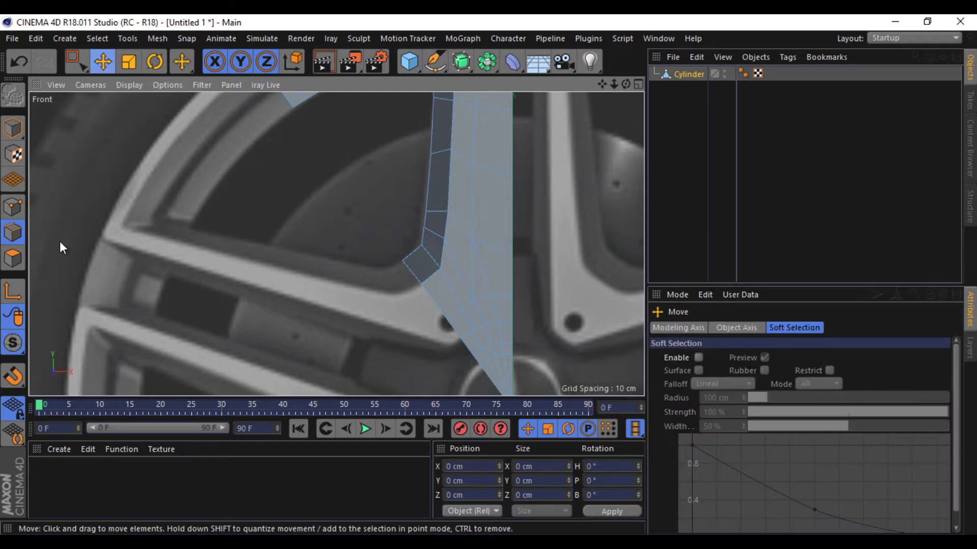
# Line Cut a vertical edge down the lower spoke.
pyautogui.click(471, 319)
pyautogui.rightClick(602, 296)
pyautogui.press('Escape')
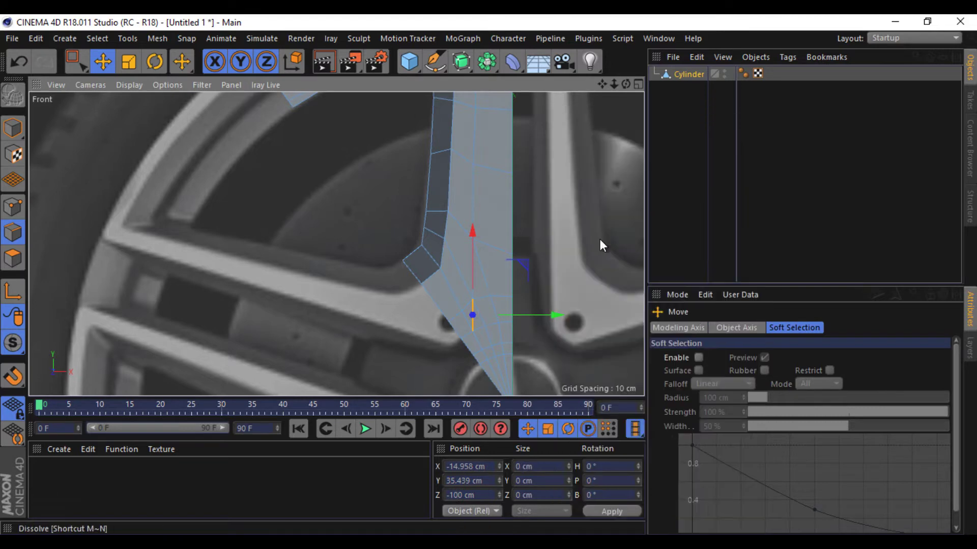
pyautogui.click(533, 284)
pyautogui.rightClick(557, 254)
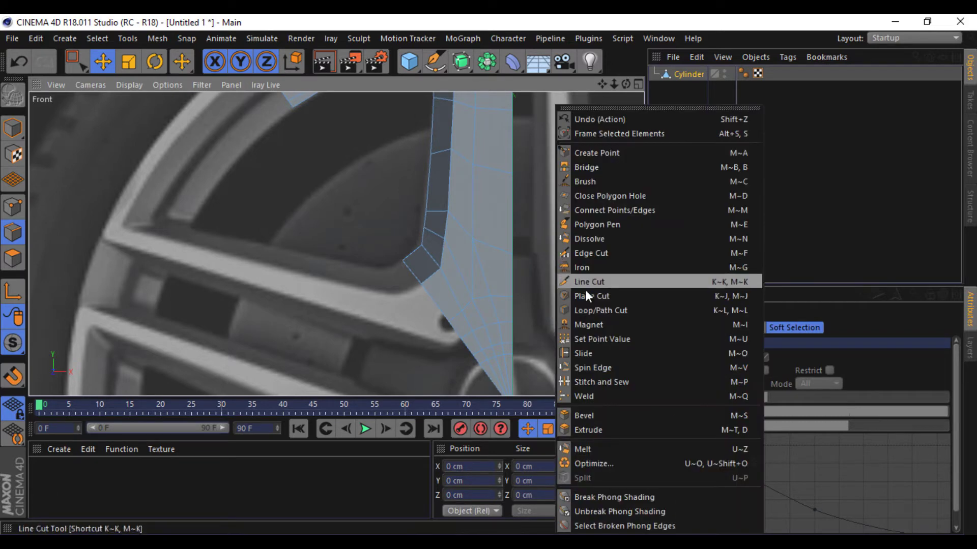
pyautogui.press('Escape')
pyautogui.moveTo(472, 299); pyautogui.dragTo(472, 239)
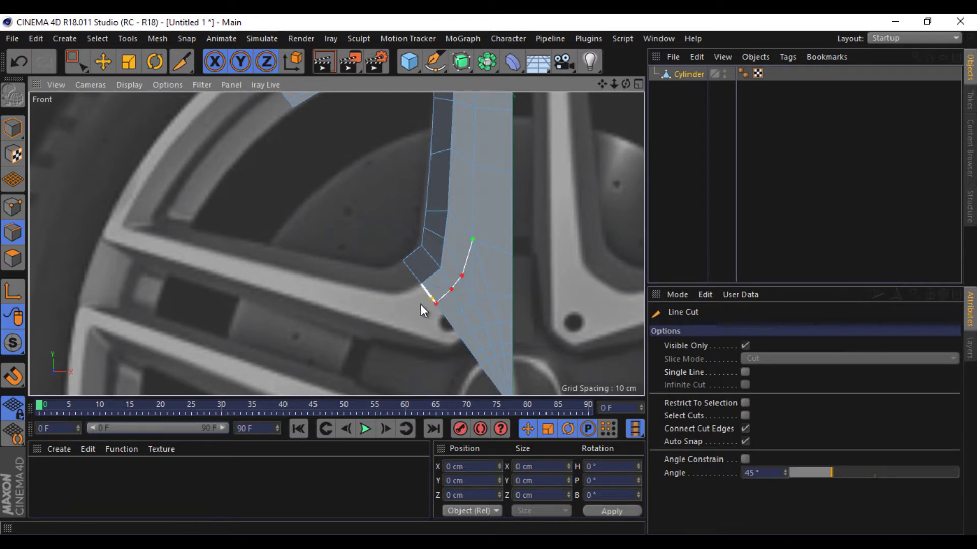
pyautogui.rightClick(386, 319)
pyautogui.press('Escape')
# Select and dissolve the new vertical cut edge.
pyautogui.click(105, 63)
pyautogui.click(473, 270)
pyautogui.rightClick(600, 240)
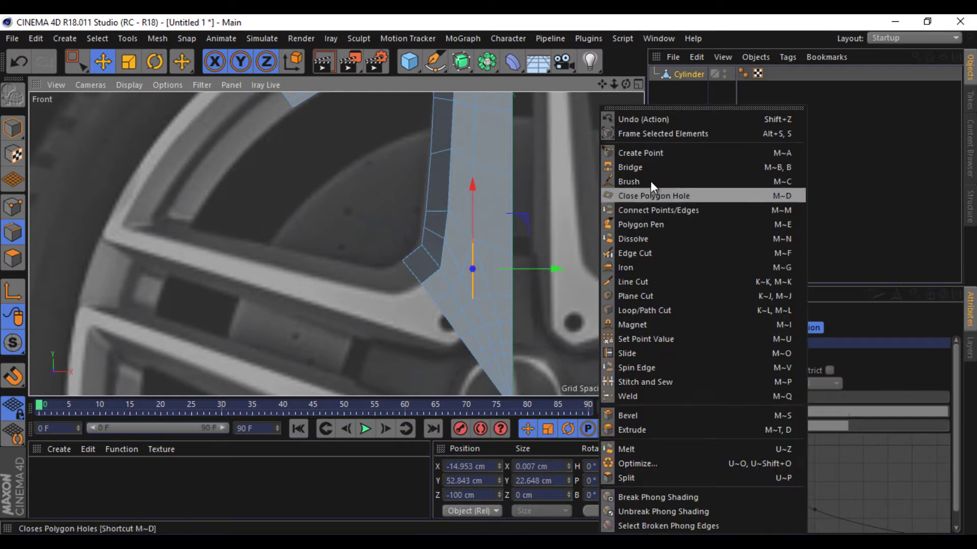
pyautogui.click(653, 238)
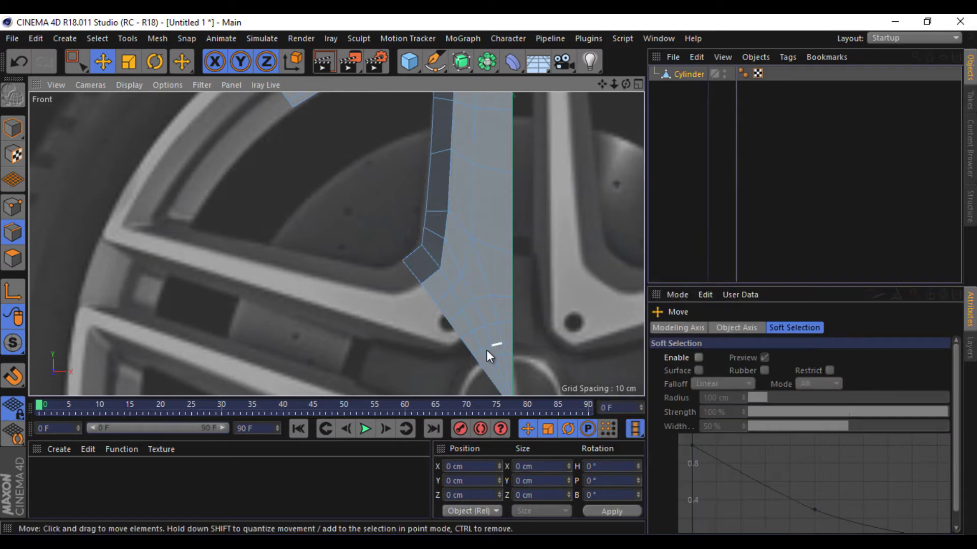
# Slice an angled Line Cut edge across the lower spoke's left side near the hub.
pyautogui.click(12, 207)
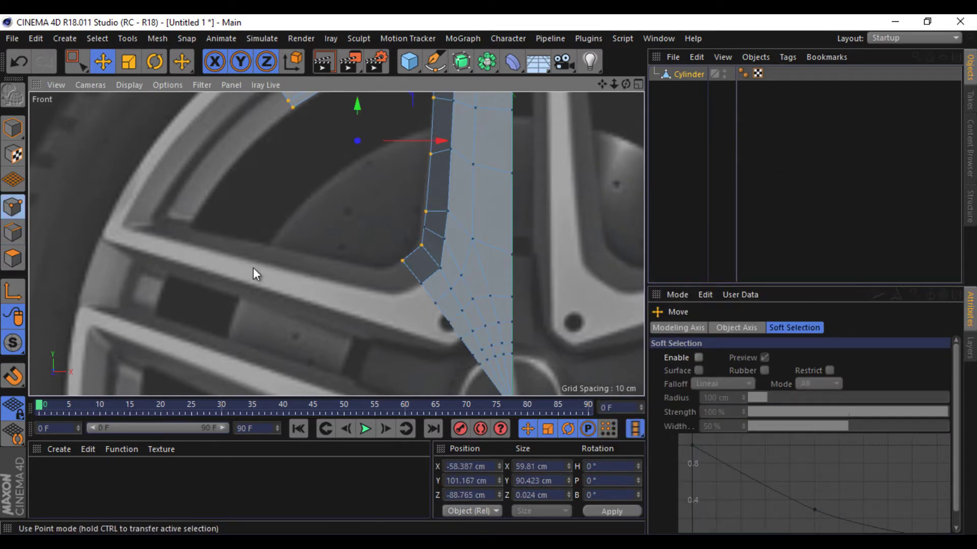
pyautogui.scroll(3, 425, 334)
pyautogui.rightClick(400, 337)
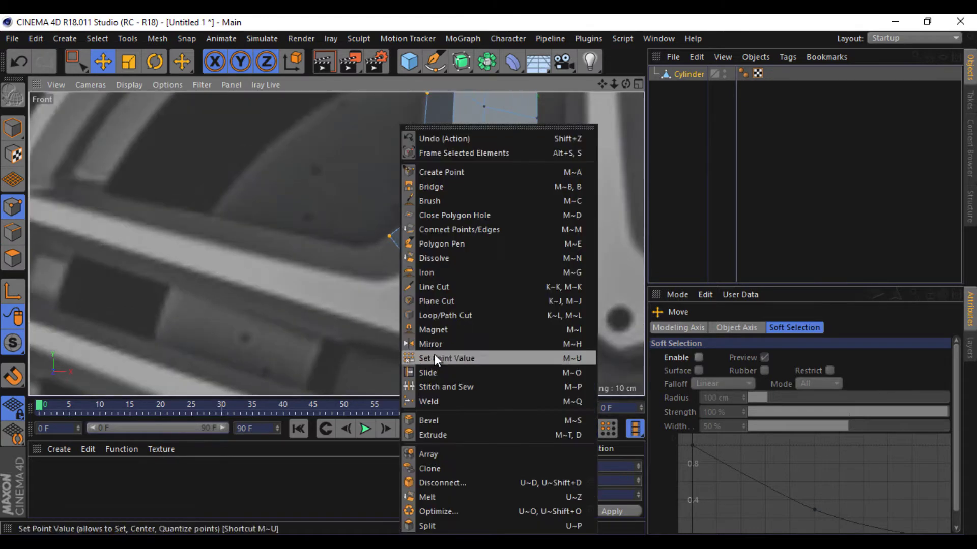
pyautogui.click(448, 372)
pyautogui.rightClick(427, 332)
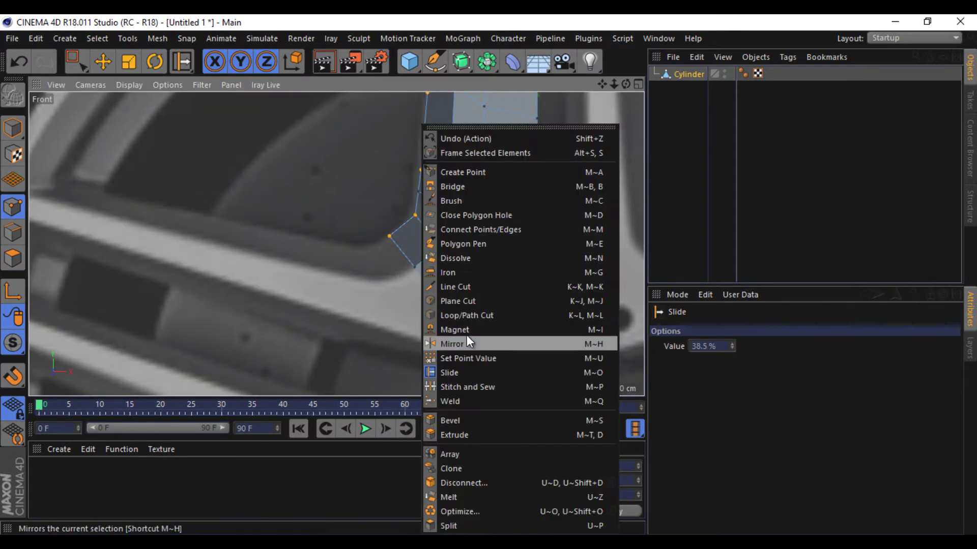
pyautogui.click(465, 284)
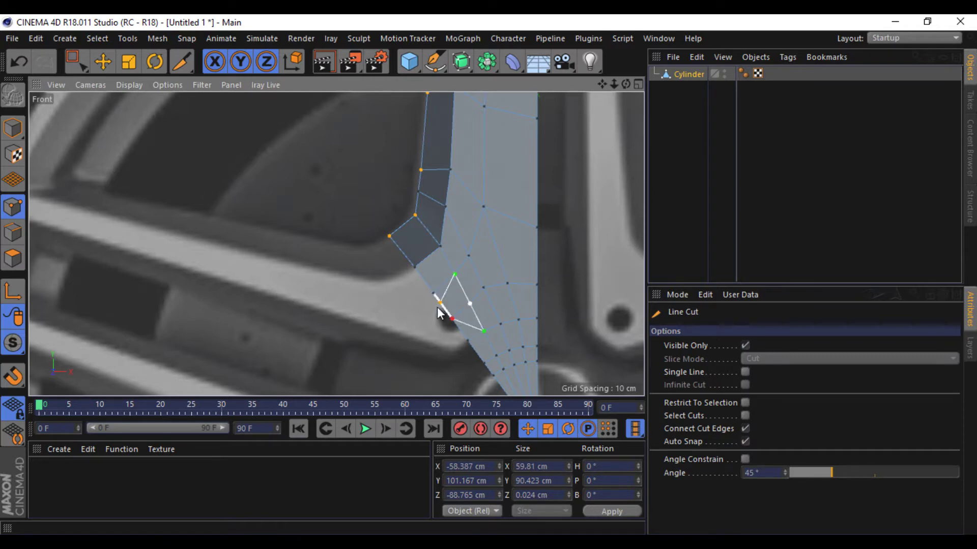
pyautogui.press('Escape')
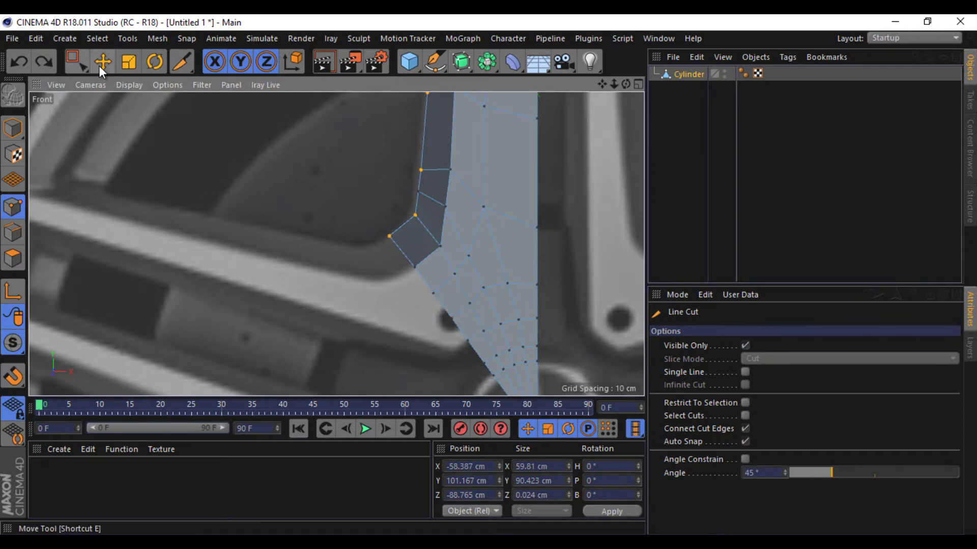
pyautogui.click(102, 61)
# Set the viewport display to Constant Shading (Lines) so the mesh shows as lines over the photo.
pyautogui.scroll(-5, 416, 322)
pyautogui.scroll(-2, 438, 341)
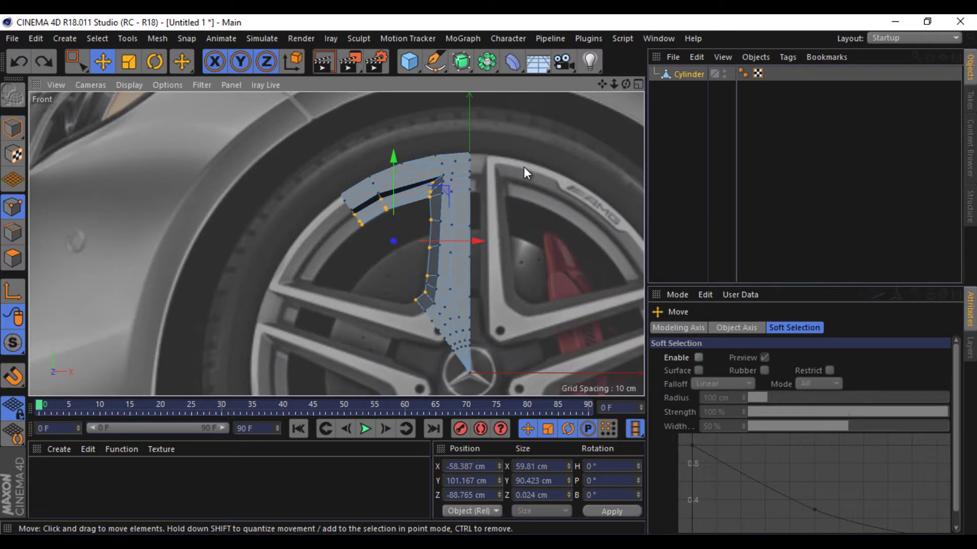
pyautogui.click(131, 81)
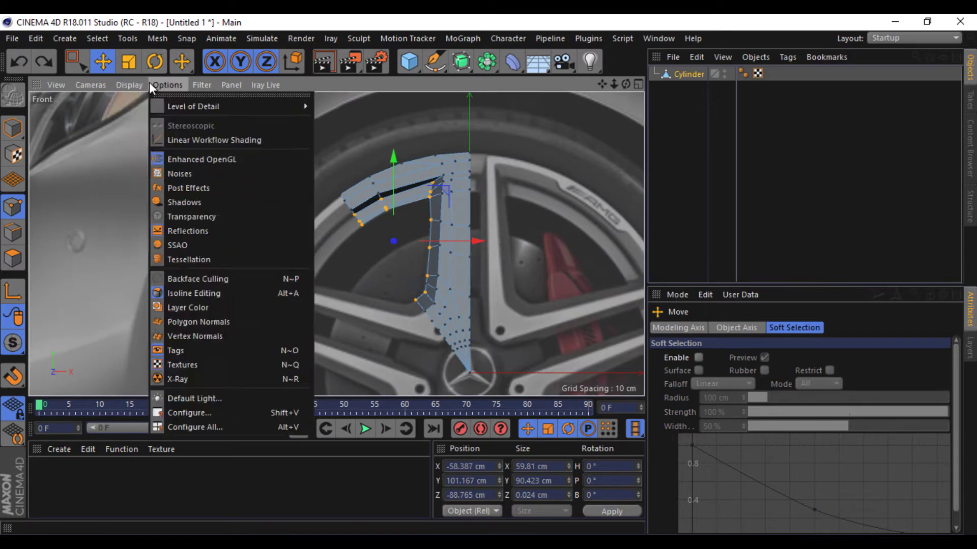
pyautogui.click(156, 191)
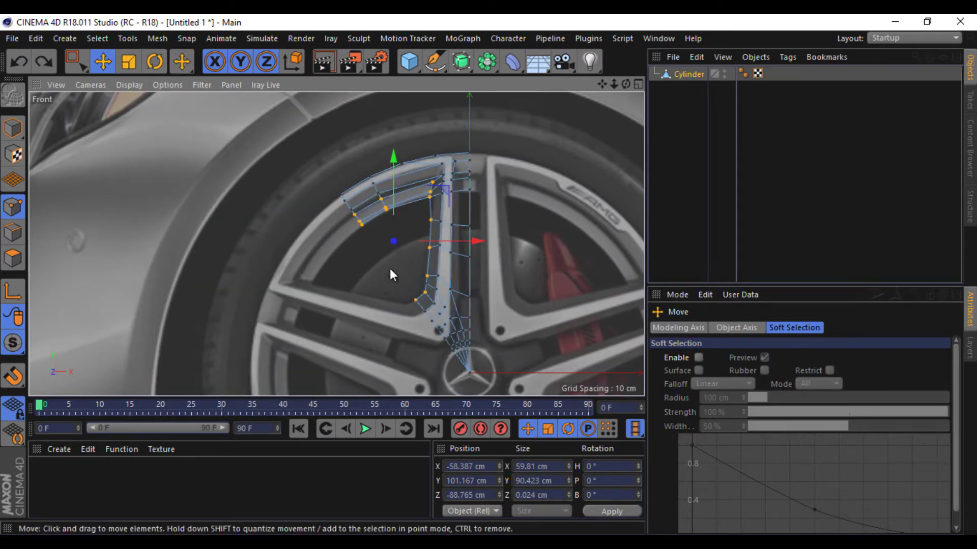
pyautogui.scroll(3, 475, 260)
pyautogui.scroll(3, 440, 220)
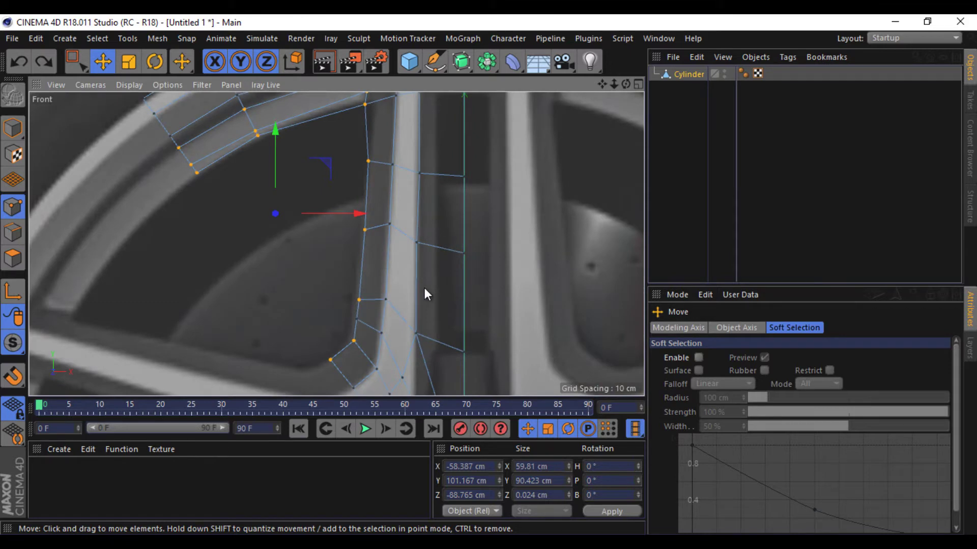
pyautogui.scroll(-2, 399, 237)
# Line Cut a new edge down the centre of the lower spoke toward the hub.
pyautogui.click(13, 258)
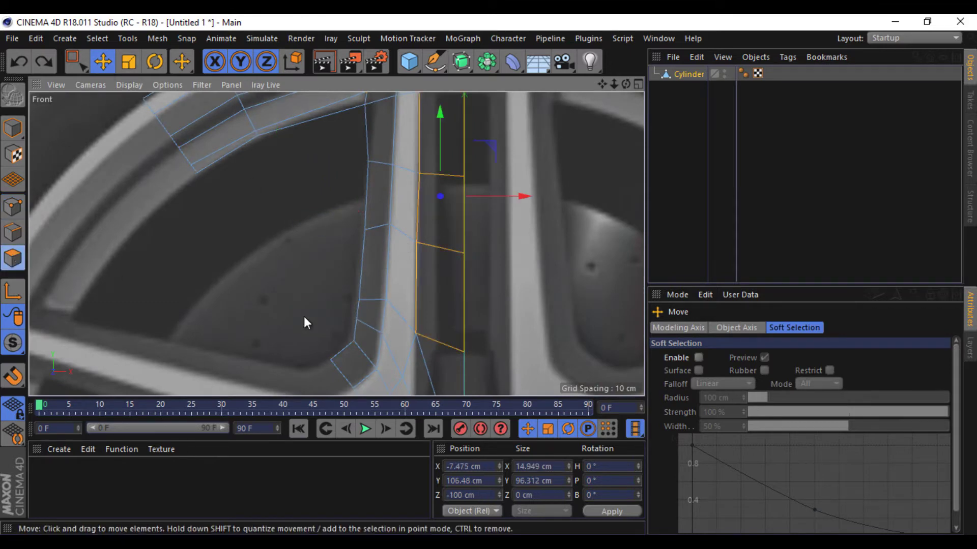
pyautogui.scroll(-3, 303, 316)
pyautogui.scroll(-2, 442, 376)
pyautogui.scroll(6, 499, 244)
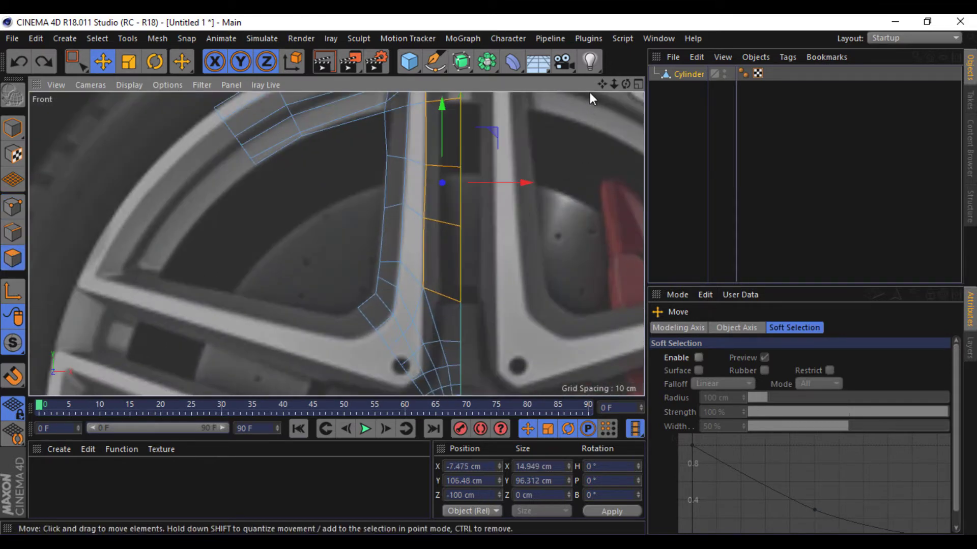
pyautogui.moveTo(602, 85)
pyautogui.mouseDown()
pyautogui.moveTo(487, 272)
pyautogui.moveTo(466, 212)
pyautogui.mouseUp()
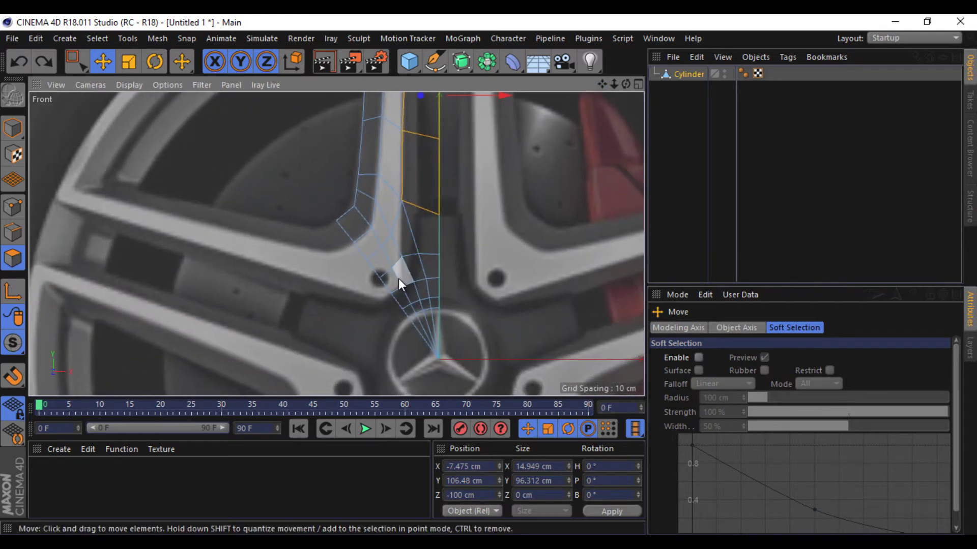
pyautogui.rightClick(360, 315)
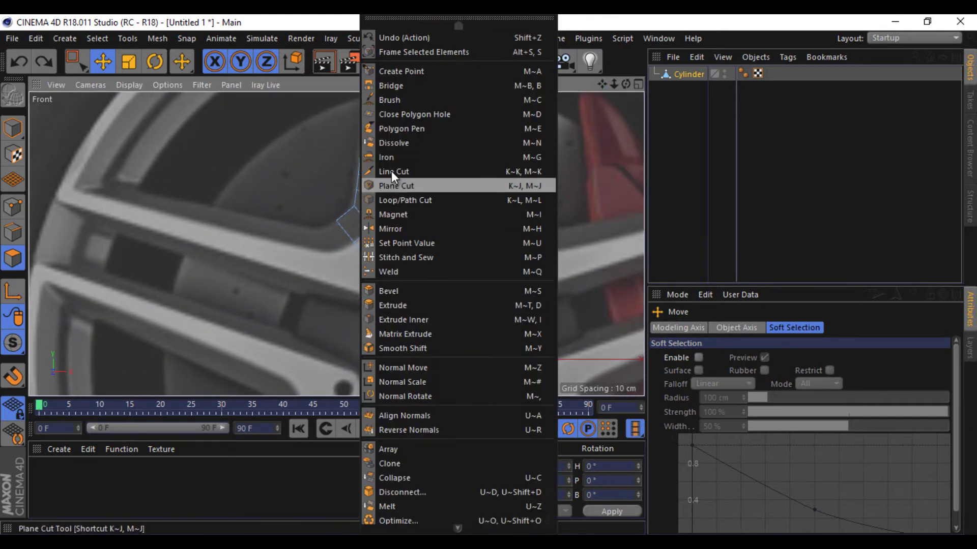
pyautogui.click(392, 172)
pyautogui.click(405, 254)
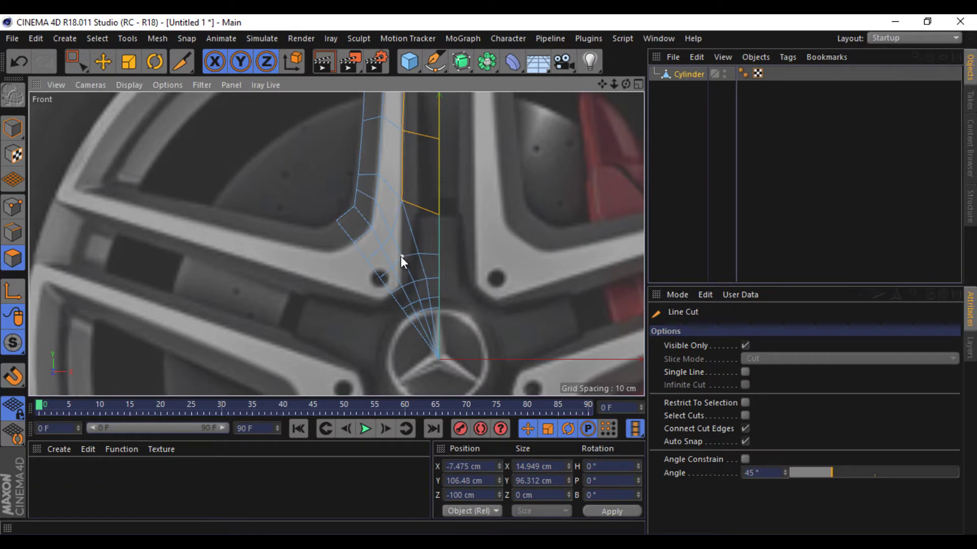
pyautogui.click(401, 202)
pyautogui.click(401, 258)
pyautogui.click(402, 288)
pyautogui.press('Escape')
# Dissolve the long angled edge and the leftover short edge near the hub in Edge mode.
pyautogui.click(102, 61)
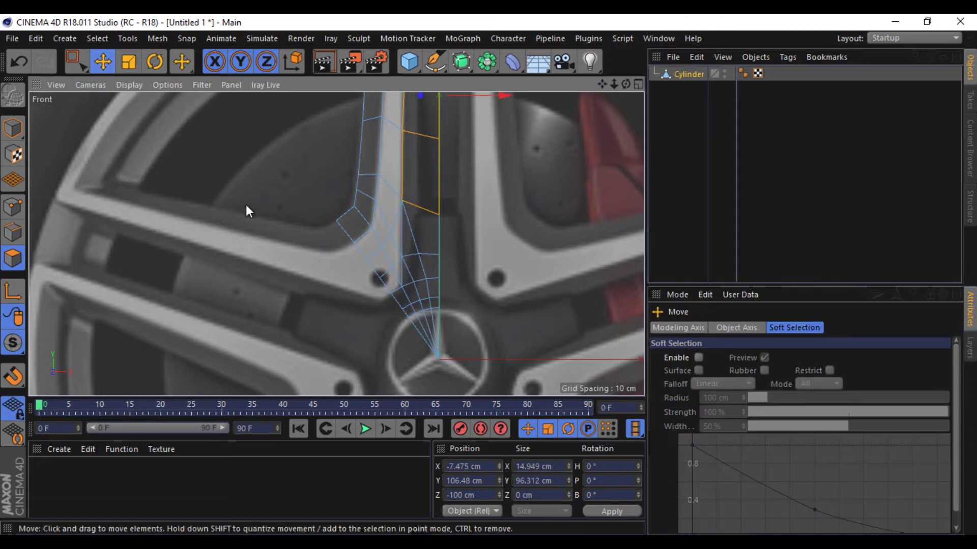
pyautogui.click(13, 232)
pyautogui.click(413, 236)
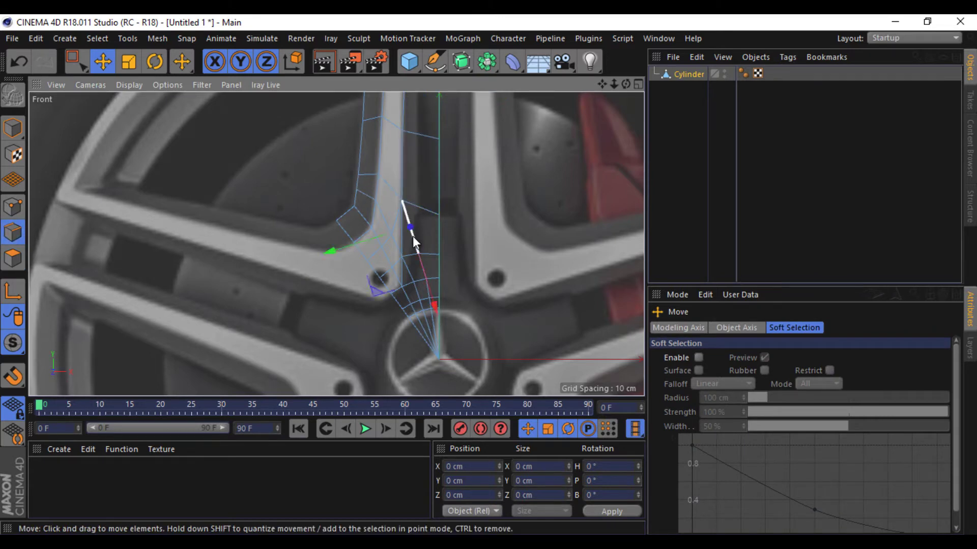
pyautogui.rightClick(459, 241)
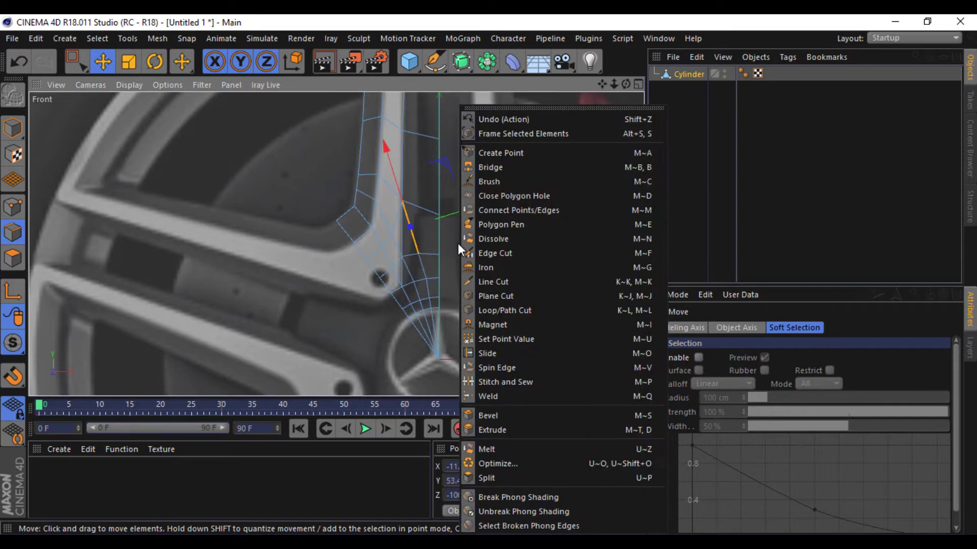
pyautogui.click(431, 260)
pyautogui.keyDown('shift'); pyautogui.click(426, 263); pyautogui.keyUp('shift')
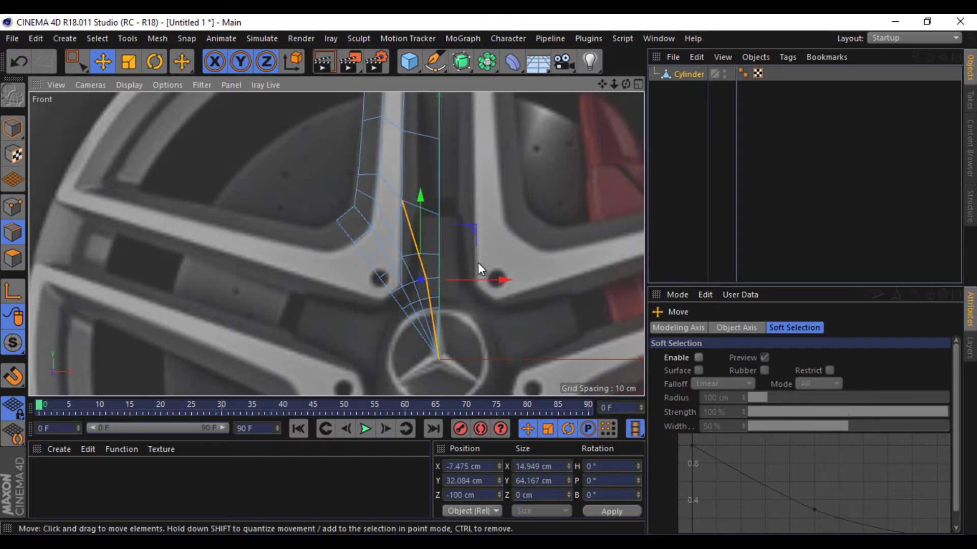
pyautogui.rightClick(489, 244)
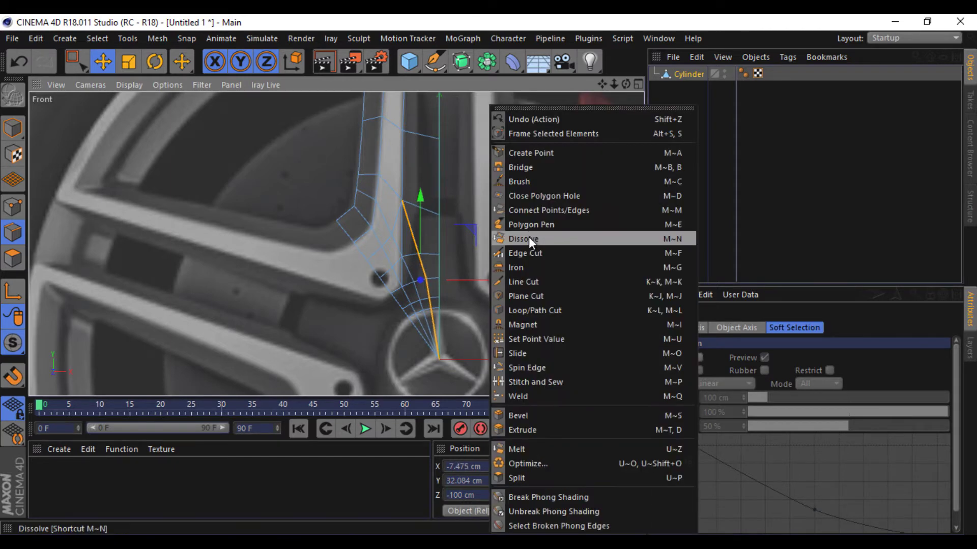
pyautogui.click(529, 238)
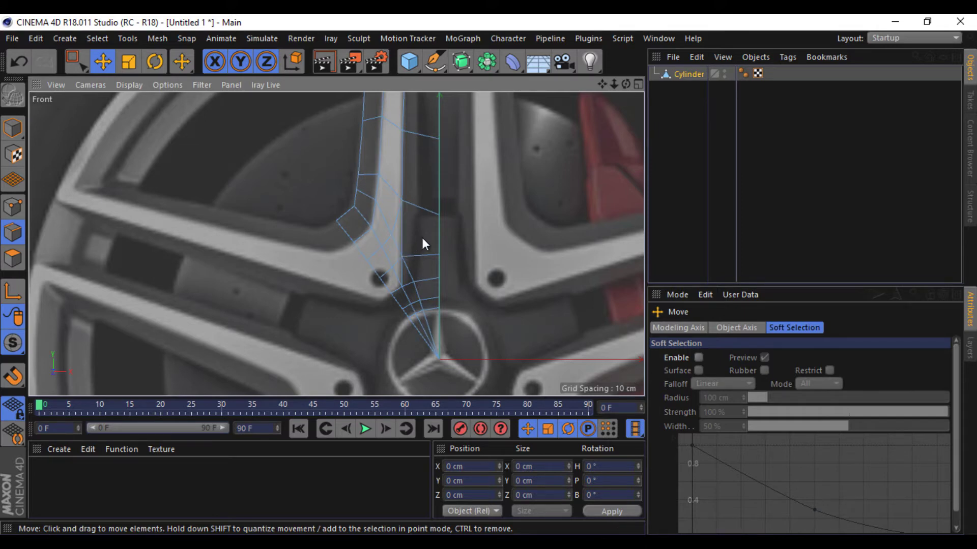
pyautogui.click(396, 271)
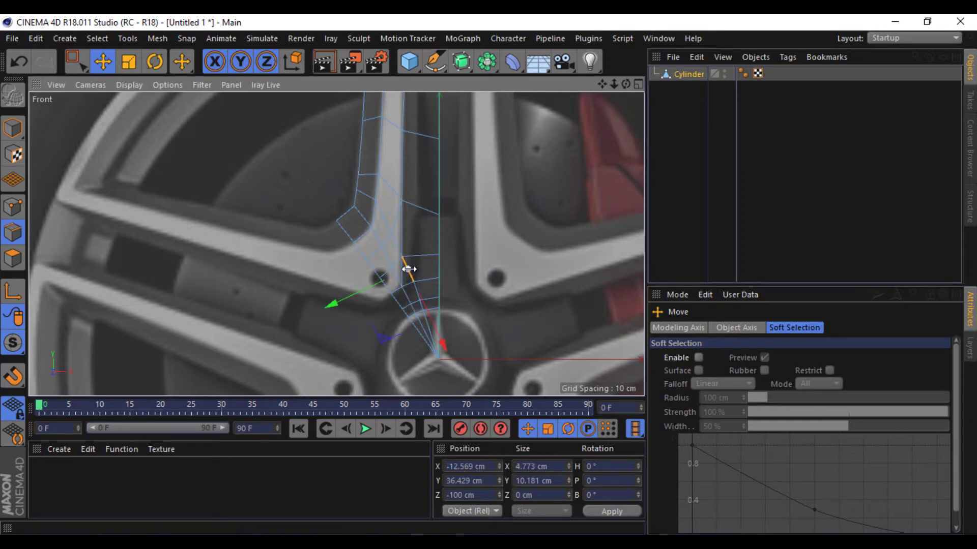
pyautogui.rightClick(478, 246)
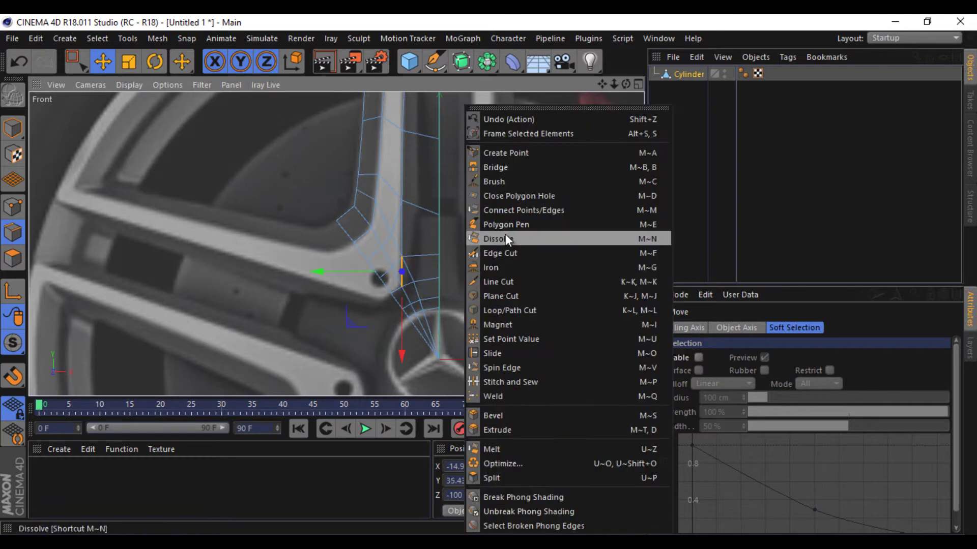
pyautogui.click(505, 237)
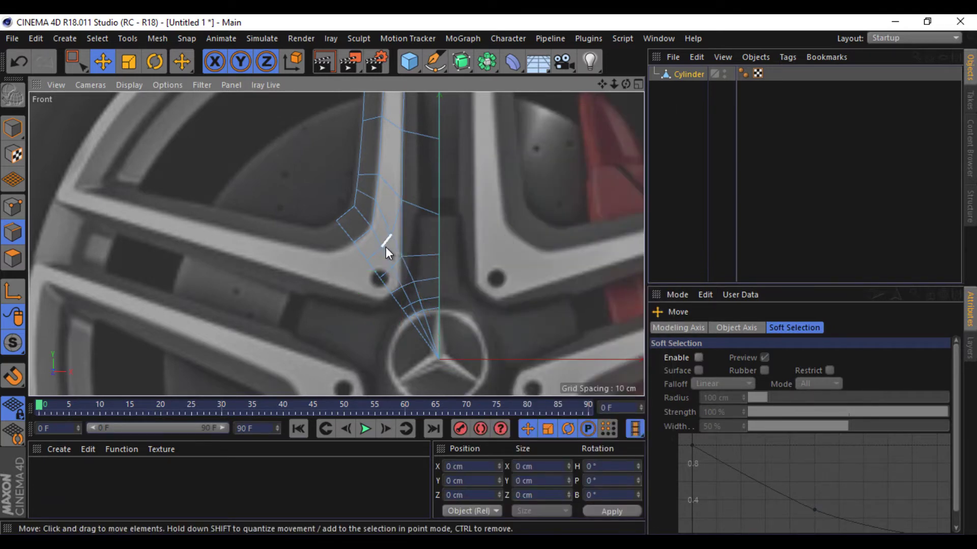
# Pick the Stitch tool in Point mode and clear the point selection.
pyautogui.rightClick(492, 215)
pyautogui.click(542, 367)
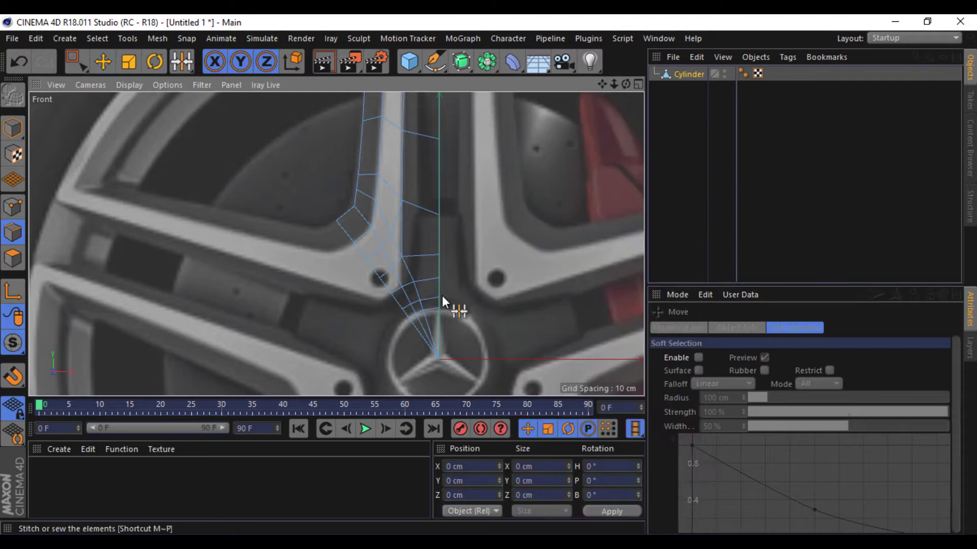
pyautogui.click(13, 207)
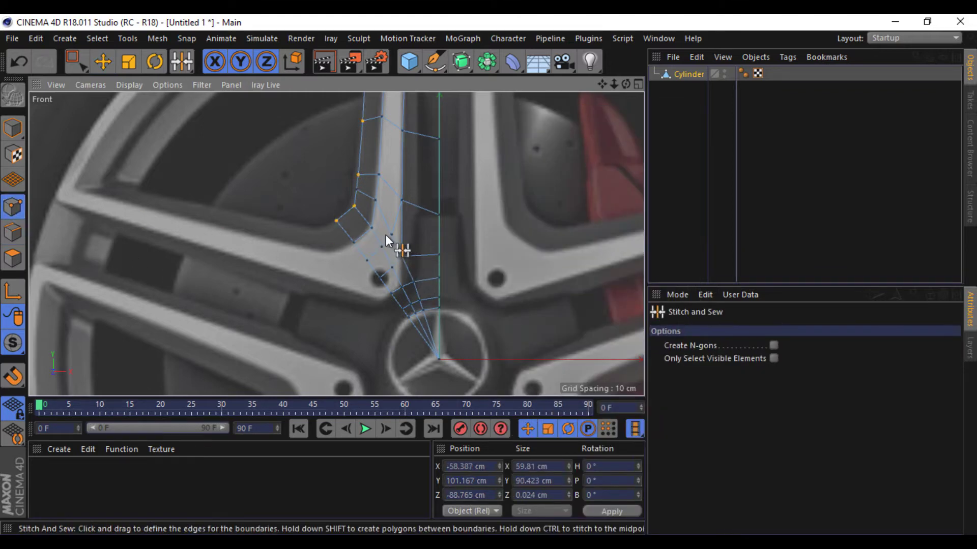
pyautogui.click(103, 61)
pyautogui.click(157, 184)
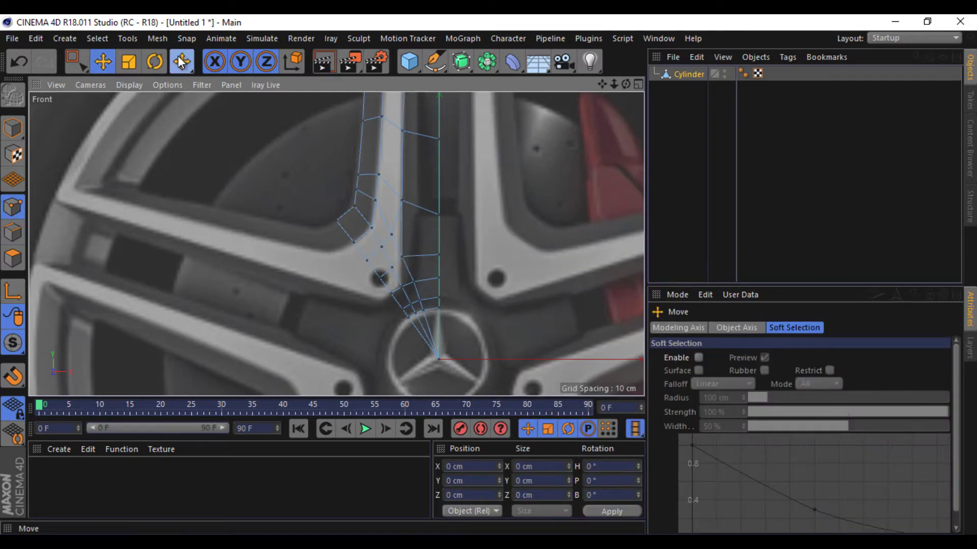
pyautogui.click(181, 61)
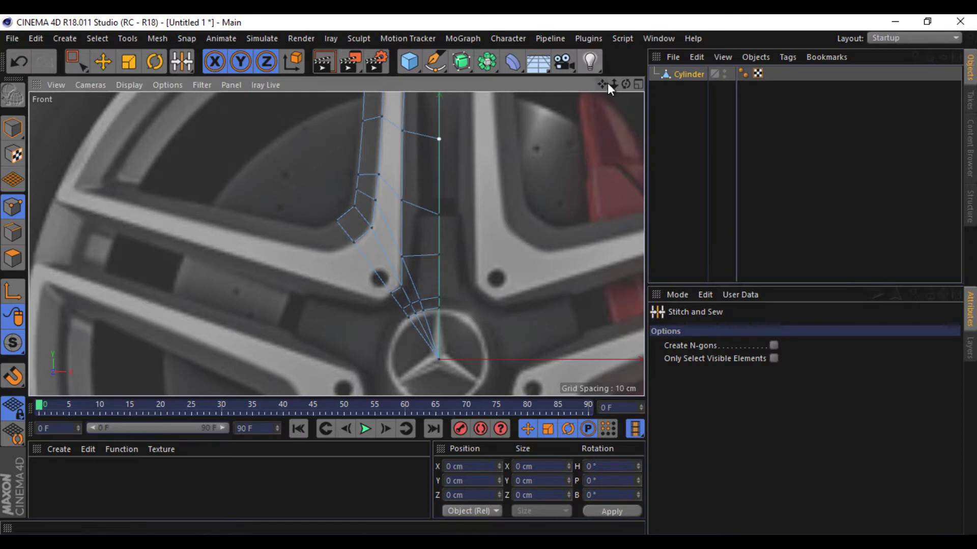
# Select the vertical strip of spoke polygons, leaving out the small bottom polygon.
pyautogui.moveTo(605, 84); pyautogui.dragTo(489, 276)
pyautogui.click(105, 60)
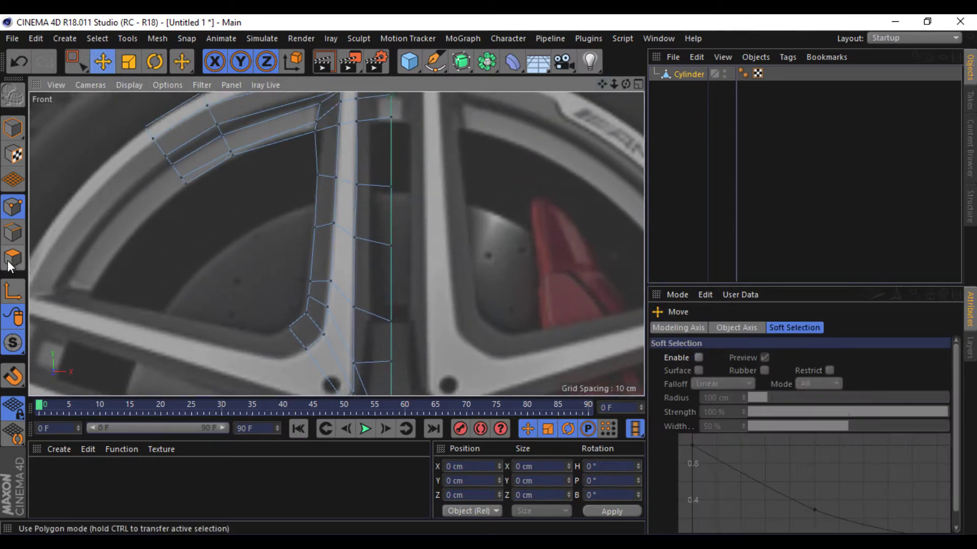
pyautogui.click(11, 258)
pyautogui.scroll(-3, 390, 206)
pyautogui.scroll(3, 385, 301)
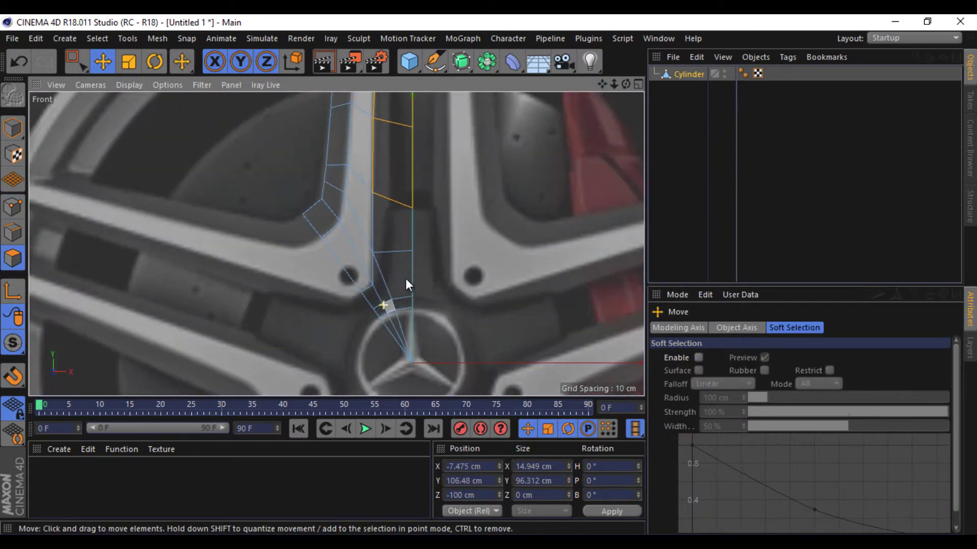
pyautogui.keyDown('shift'); pyautogui.click(392, 234); pyautogui.keyUp('shift')
pyautogui.keyDown('shift'); pyautogui.click(383, 285); pyautogui.keyUp('shift')
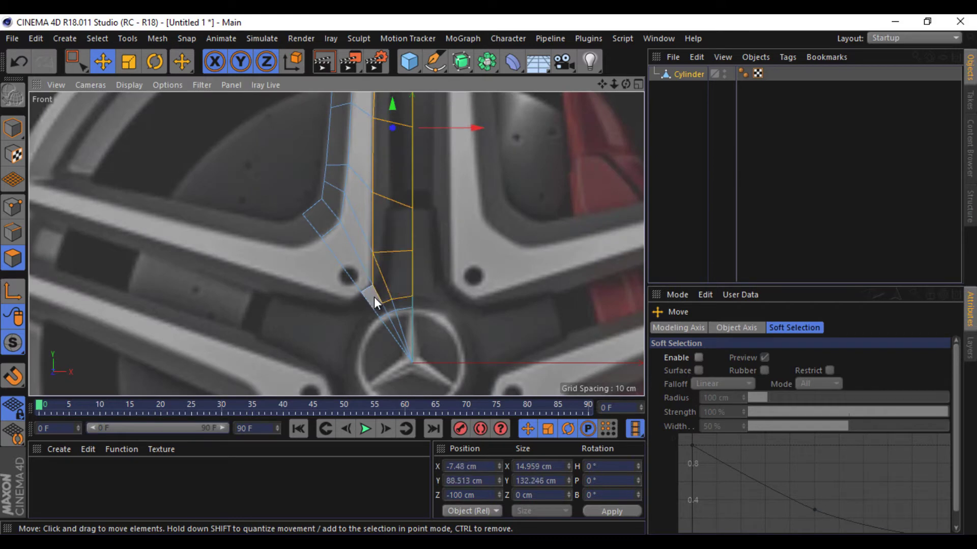
pyautogui.keyDown('shift'); pyautogui.click(392, 305); pyautogui.keyUp('shift')
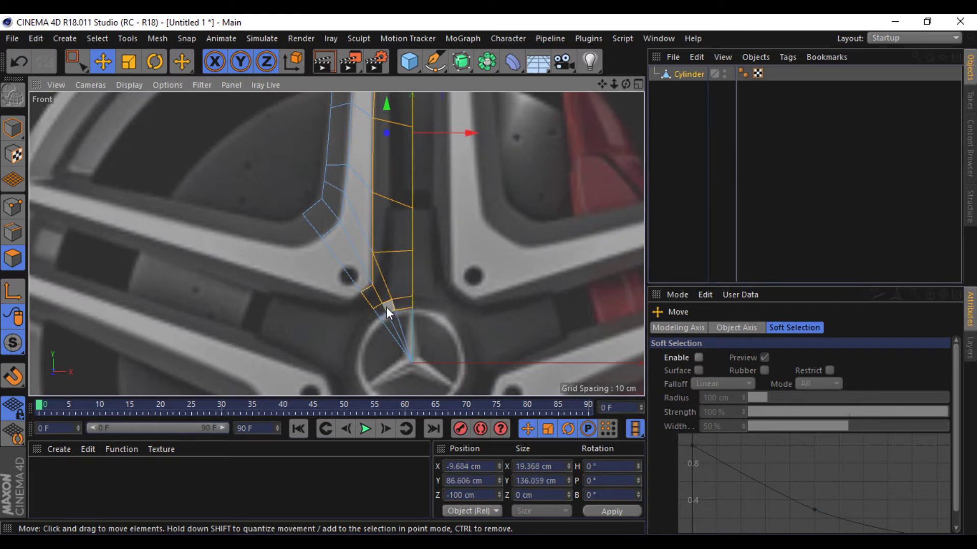
pyautogui.keyDown('ctrl'); pyautogui.click(381, 309); pyautogui.keyUp('ctrl')
# Extrude the selected polygon strip in the maximized Perspective view to thicken the spoke.
pyautogui.rightClick(355, 167)
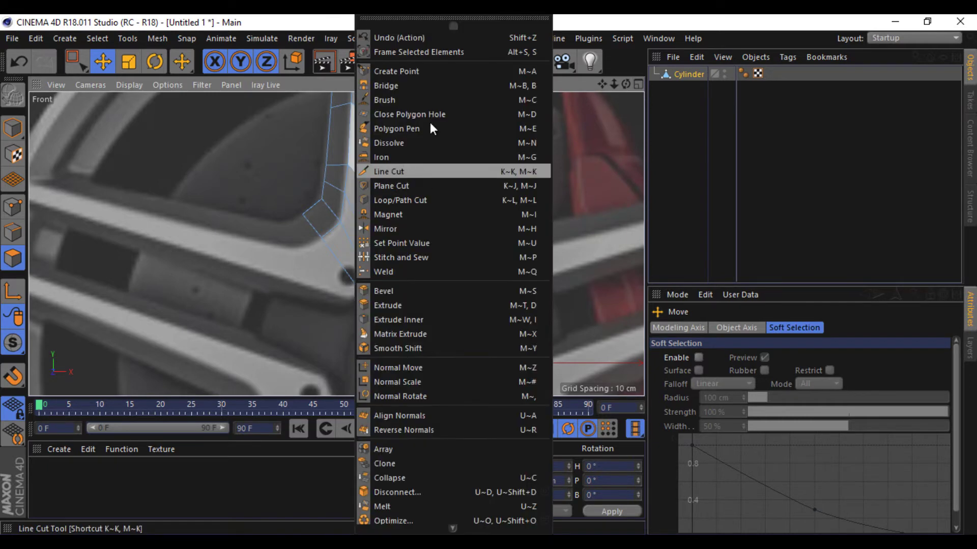
pyautogui.click(402, 304)
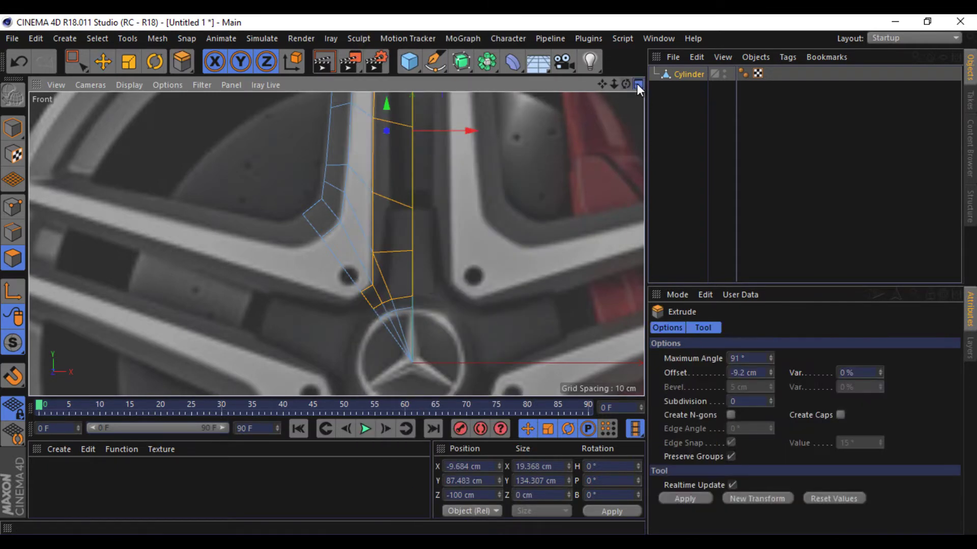
pyautogui.click(637, 84)
pyautogui.press('F1')
pyautogui.scroll(5, 490, 276)
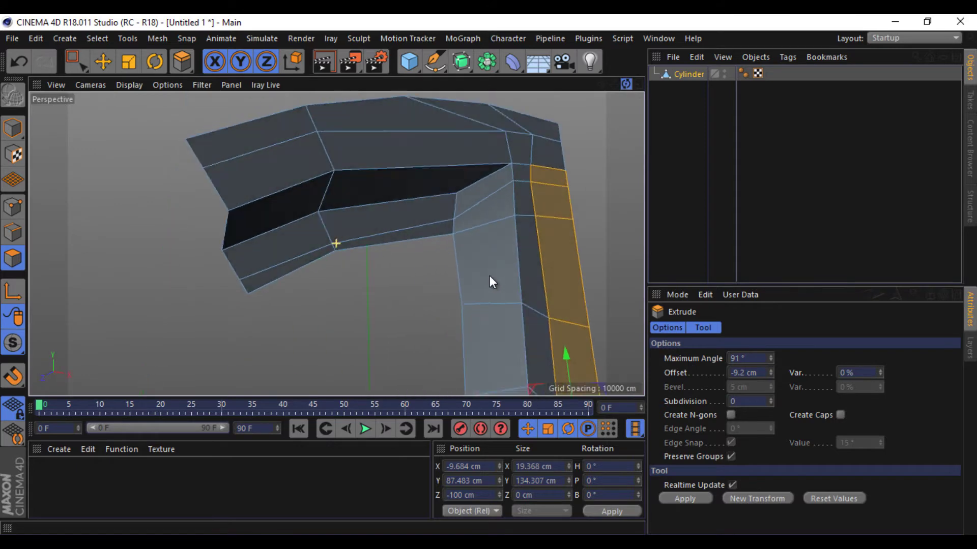
pyautogui.scroll(3, 486, 275)
pyautogui.scroll(2, 489, 277)
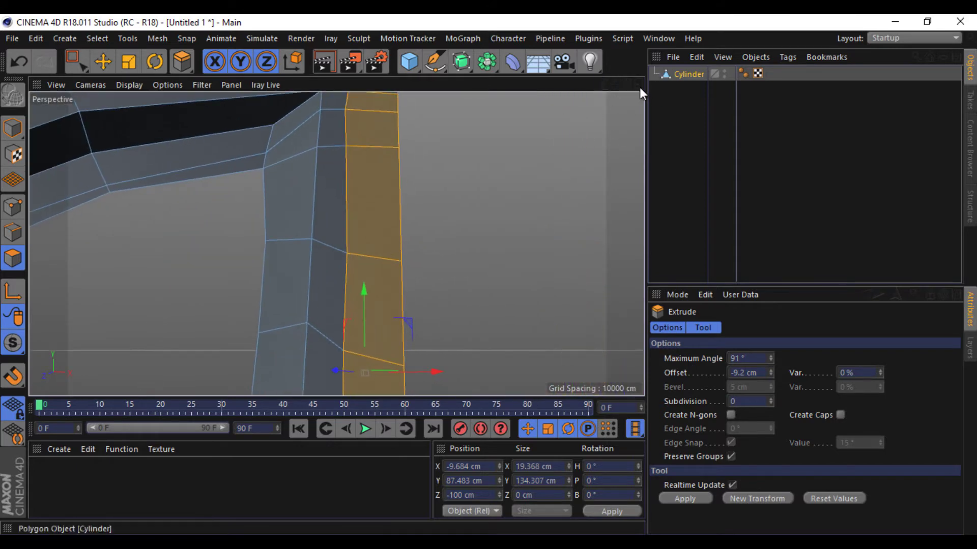
pyautogui.scroll(-2, 480, 277)
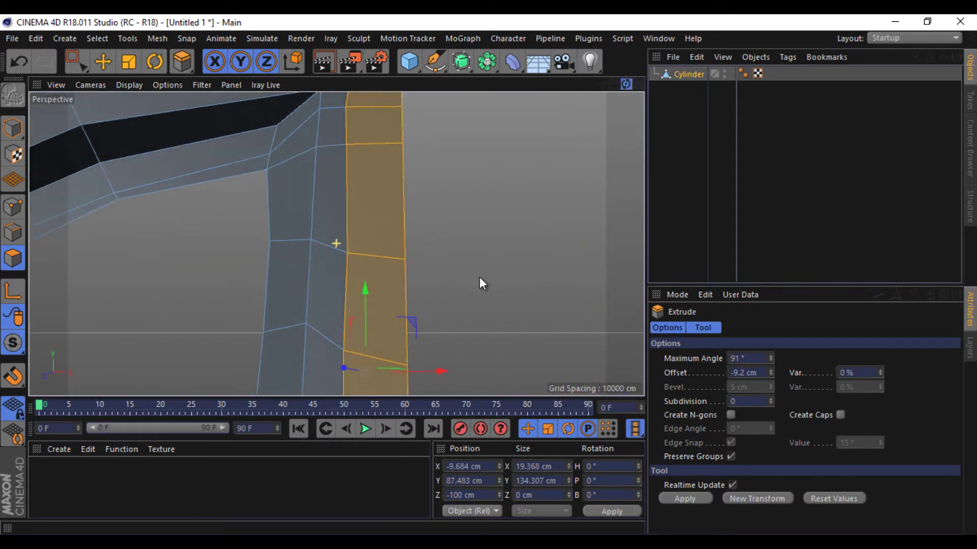
pyautogui.scroll(-3, 490, 275)
pyautogui.scroll(-3, 487, 275)
pyautogui.scroll(-2, 487, 275)
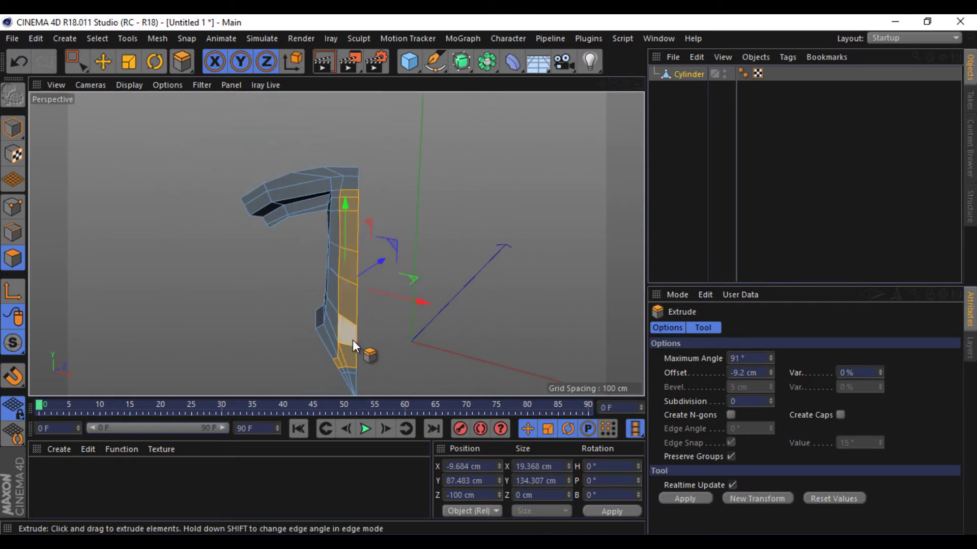
pyautogui.moveTo(352, 340); pyautogui.dragTo(490, 275)
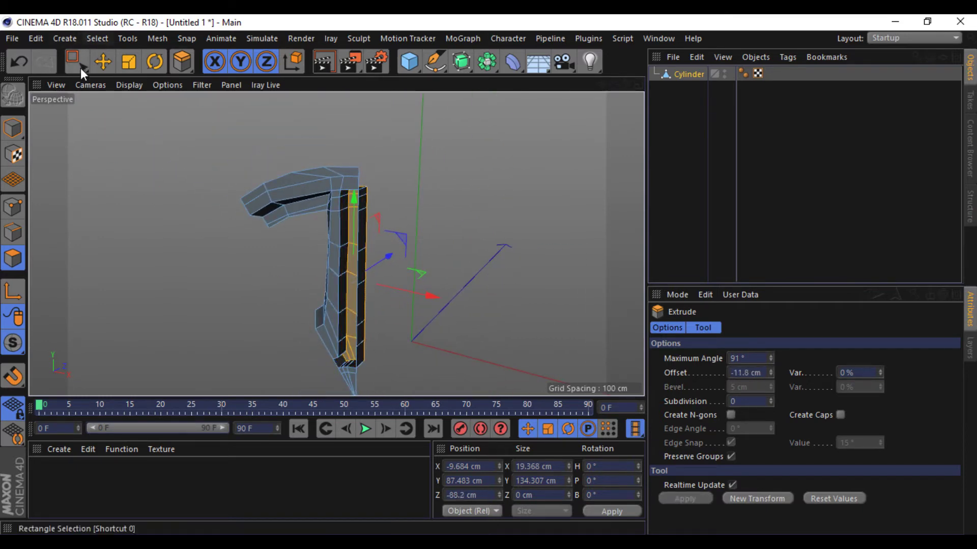
# Inspect the extruded strip from another angle and return to the four-view layout.
pyautogui.click(103, 61)
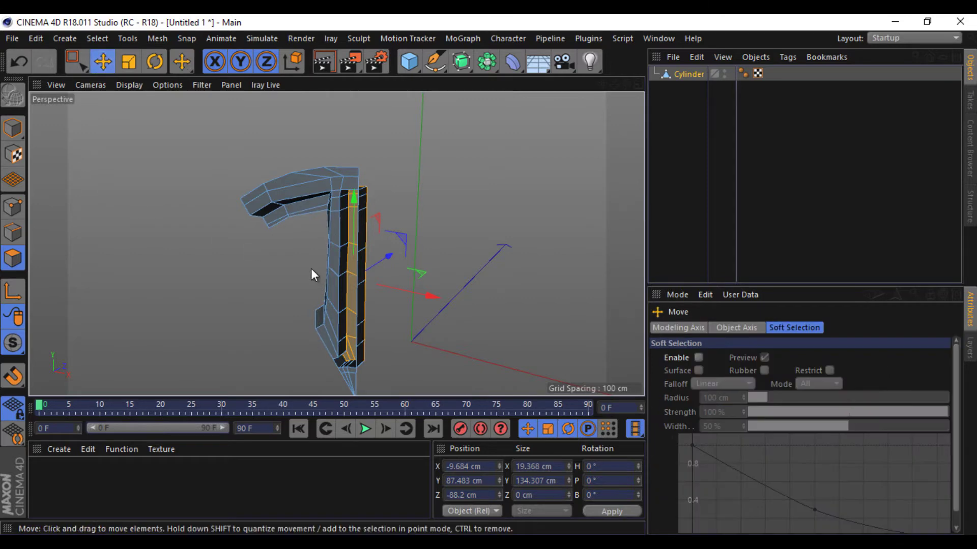
pyautogui.click(363, 194)
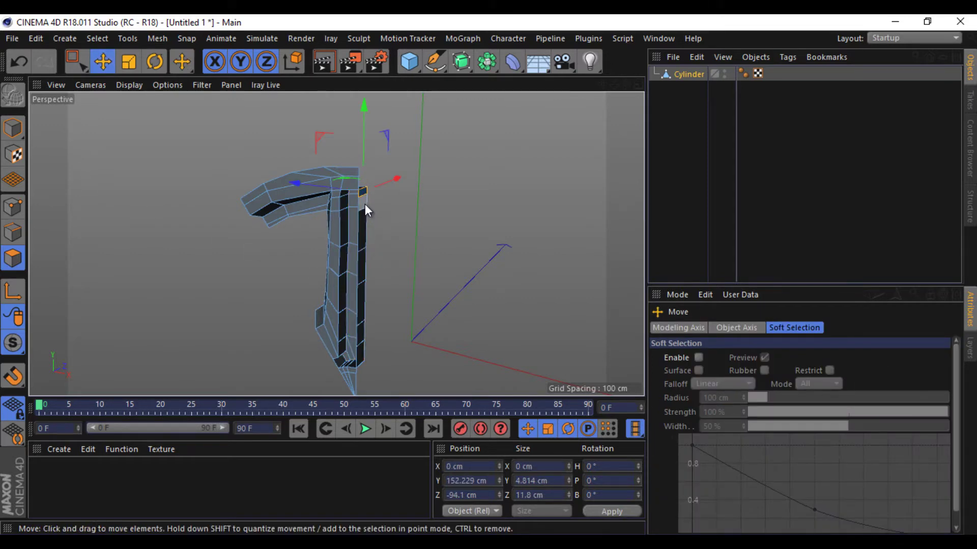
pyautogui.keyDown('shift'); pyautogui.click(365, 229); pyautogui.keyUp('shift')
pyautogui.keyDown('shift'); pyautogui.click(365, 264); pyautogui.keyUp('shift')
pyautogui.keyDown('shift'); pyautogui.click(363, 282); pyautogui.keyUp('shift')
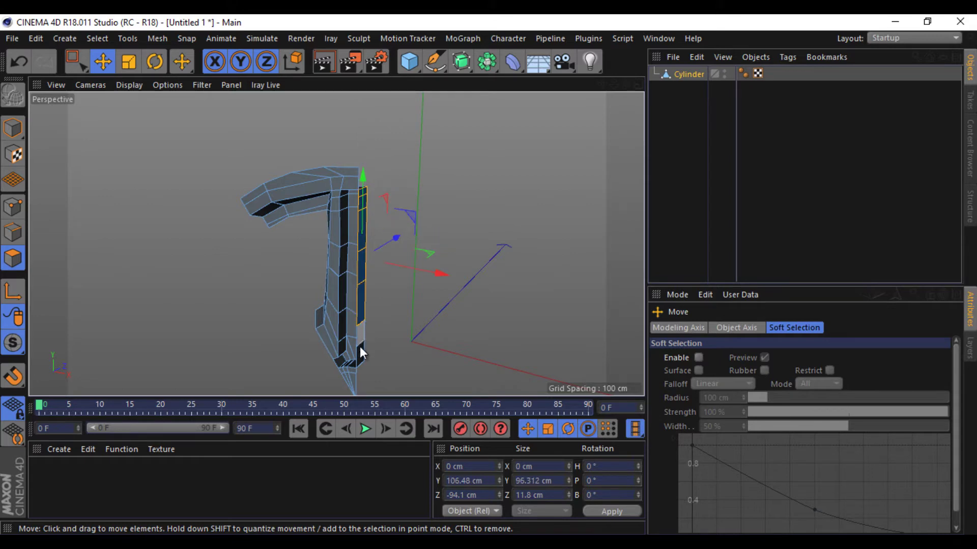
pyautogui.click(458, 306)
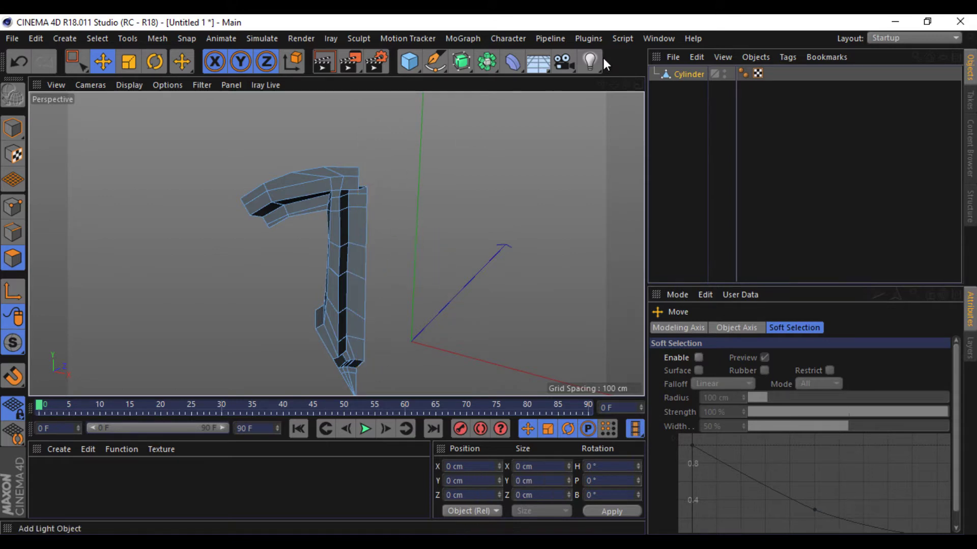
pyautogui.moveTo(631, 87); pyautogui.dragTo(490, 274)
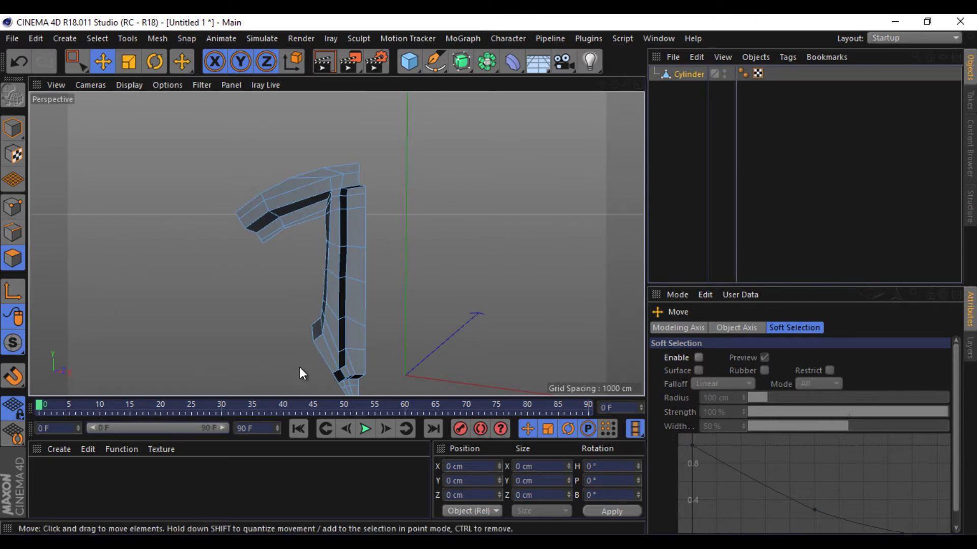
pyautogui.click(340, 378)
pyautogui.click(346, 371)
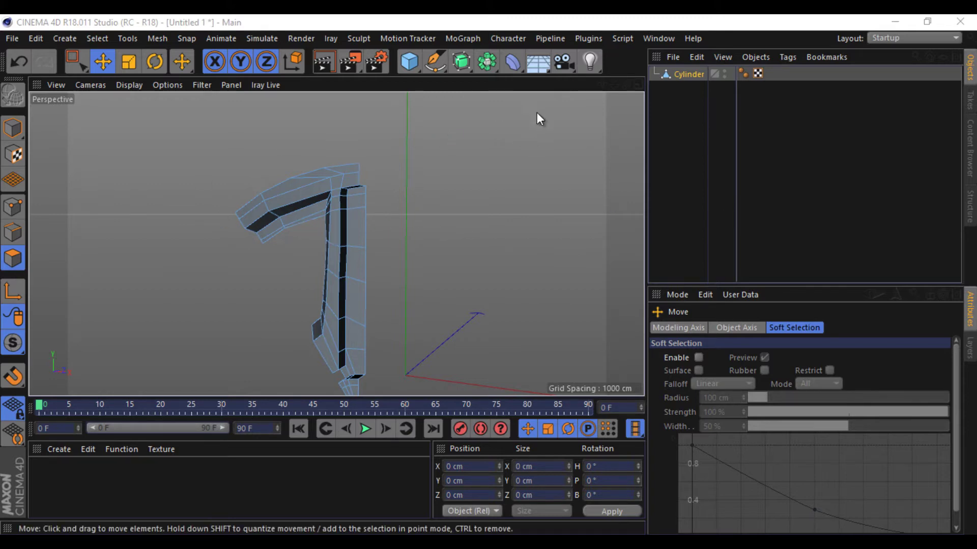
pyautogui.click(637, 84)
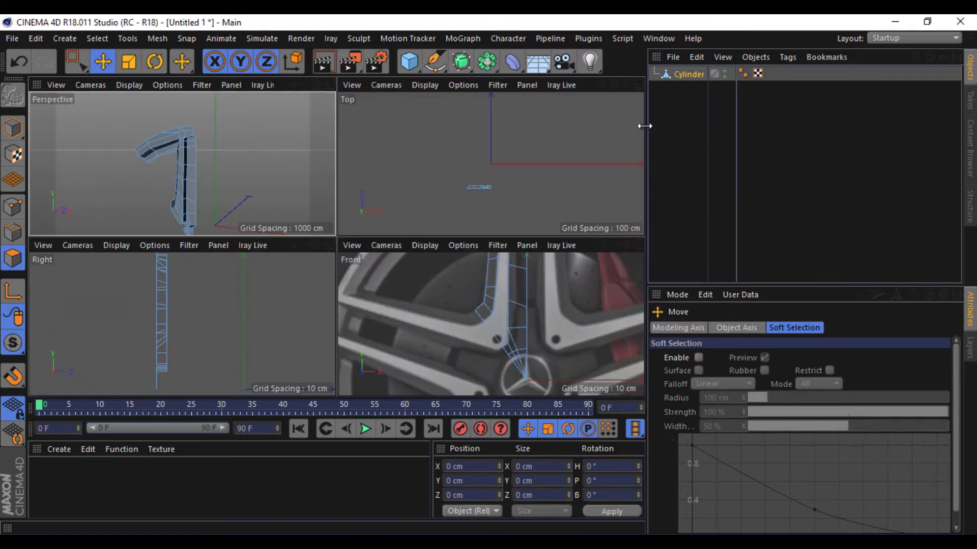
# Widen the viewports and select edges on the spoke corner in Edge mode.
pyautogui.moveTo(644, 125); pyautogui.dragTo(772, 132)
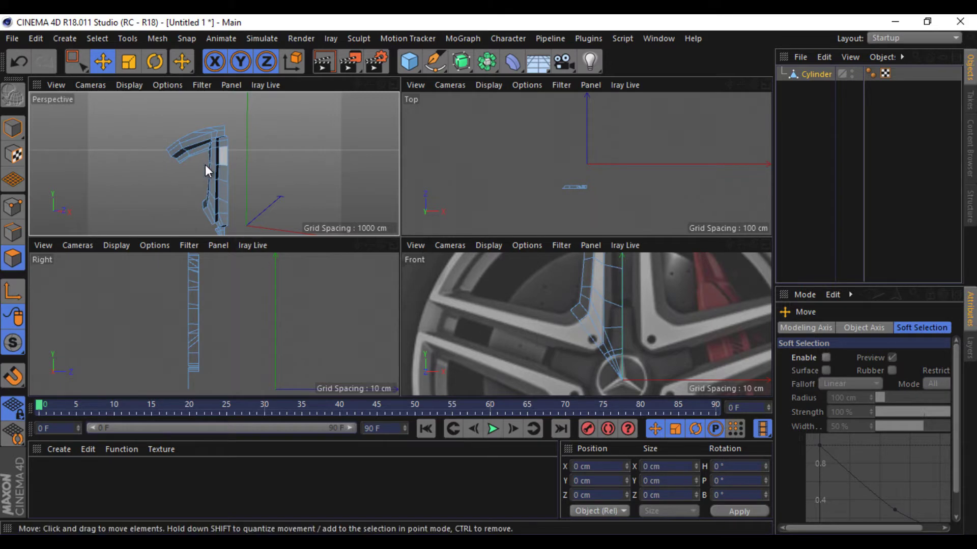
pyautogui.click(15, 235)
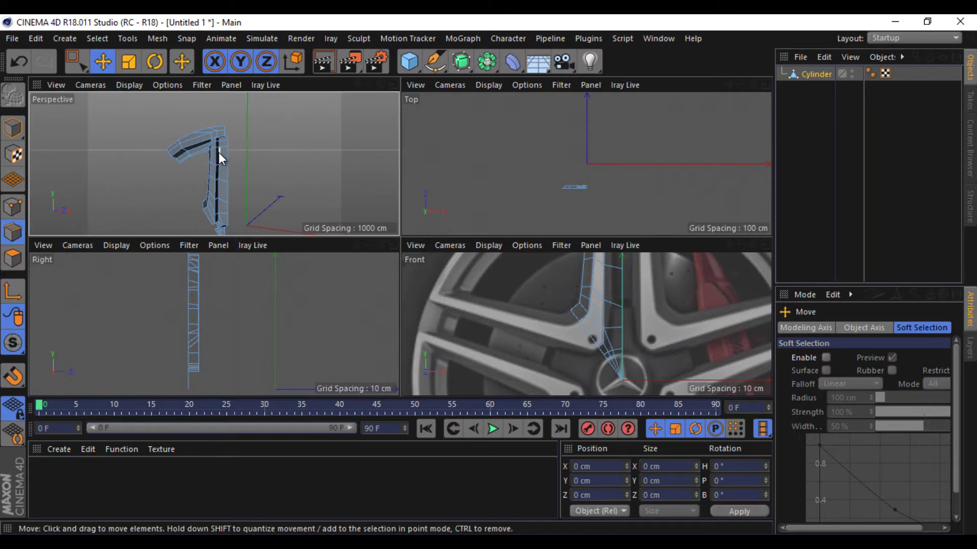
pyautogui.click(219, 153)
pyautogui.scroll(3, 216, 231)
pyautogui.scroll(3, 216, 229)
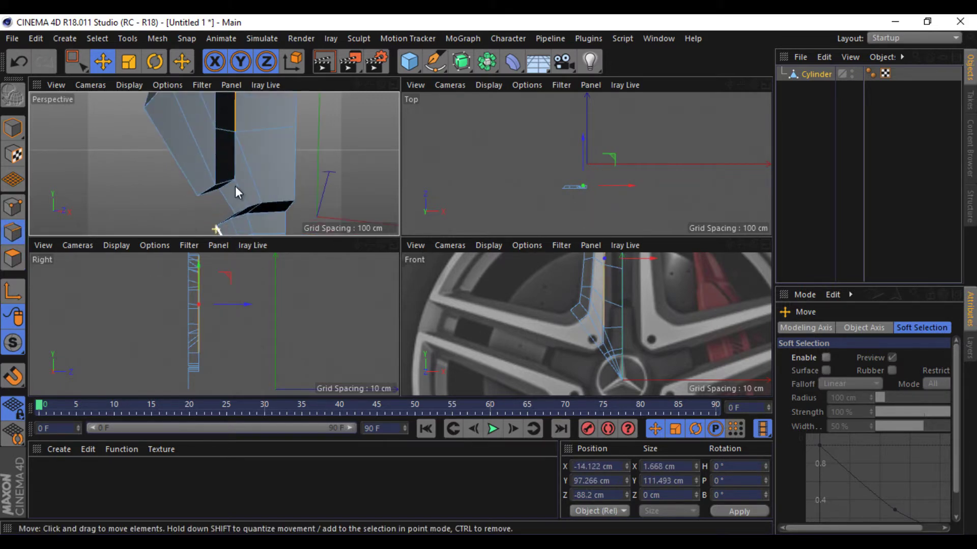
pyautogui.click(236, 170)
pyautogui.click(232, 194)
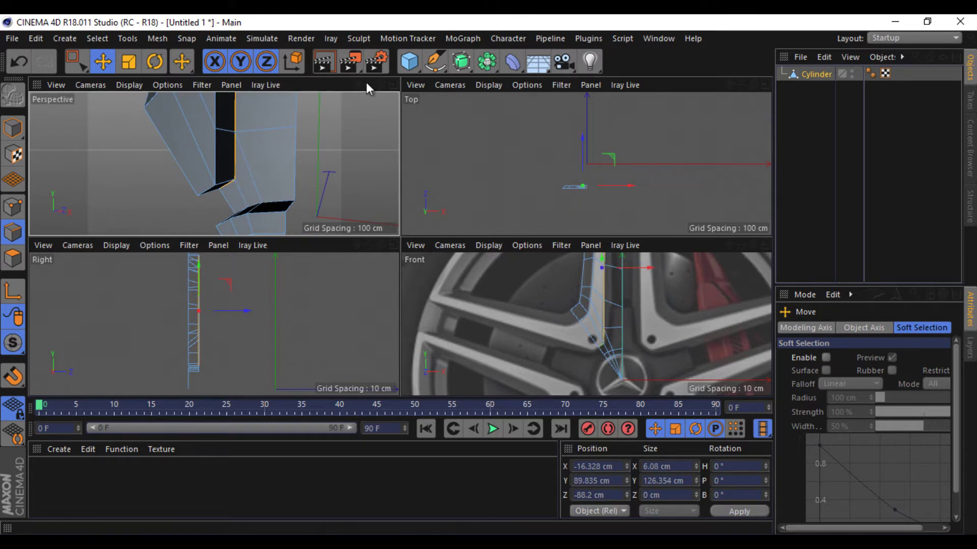
# Add the top corner edge to the selection and frame the rim in the Front view.
pyautogui.moveTo(368, 86)
pyautogui.mouseDown()
pyautogui.moveTo(401, 244)
pyautogui.moveTo(398, 237)
pyautogui.mouseUp()
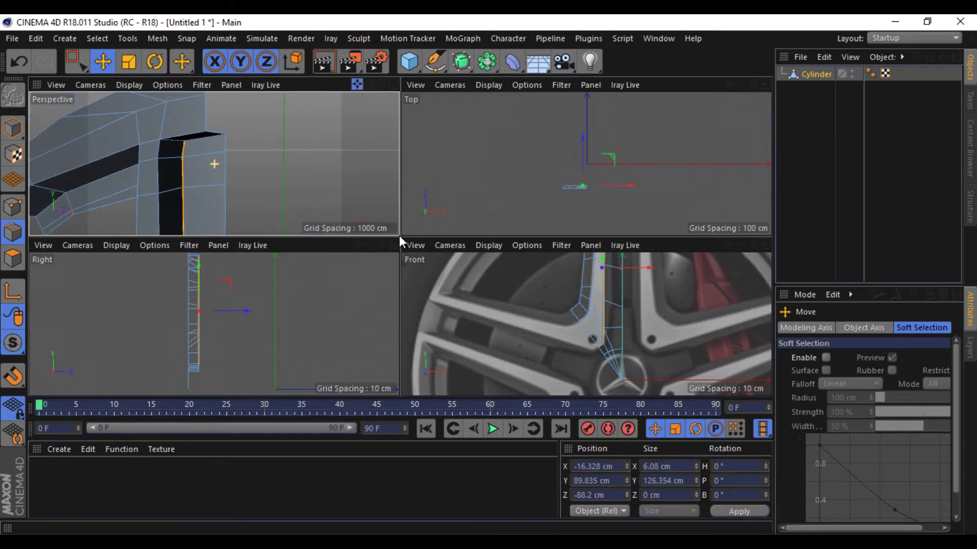
pyautogui.keyDown('shift'); pyautogui.click(209, 138); pyautogui.keyUp('shift')
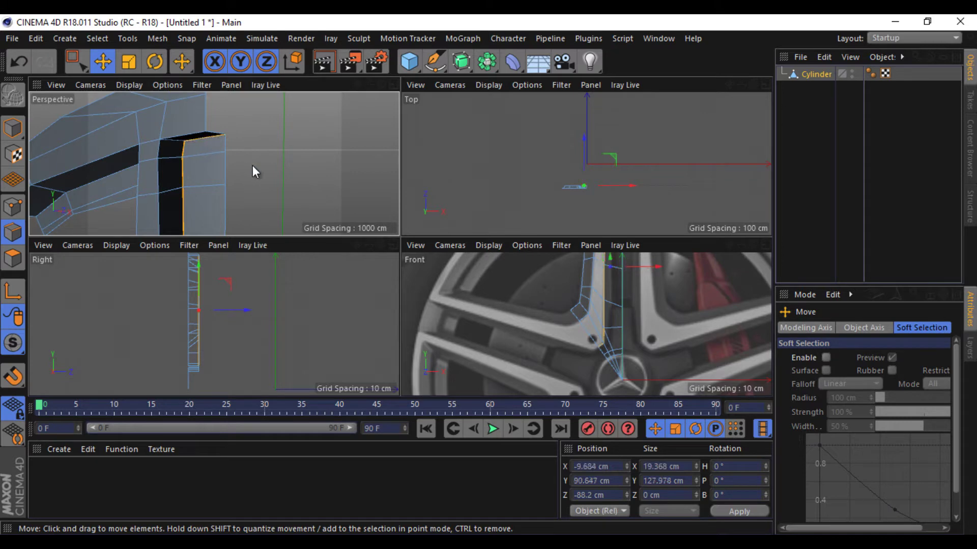
pyautogui.moveTo(729, 244)
pyautogui.mouseDown()
pyautogui.moveTo(488, 284)
pyautogui.moveTo(489, 275)
pyautogui.moveTo(702, 253)
pyautogui.mouseUp()
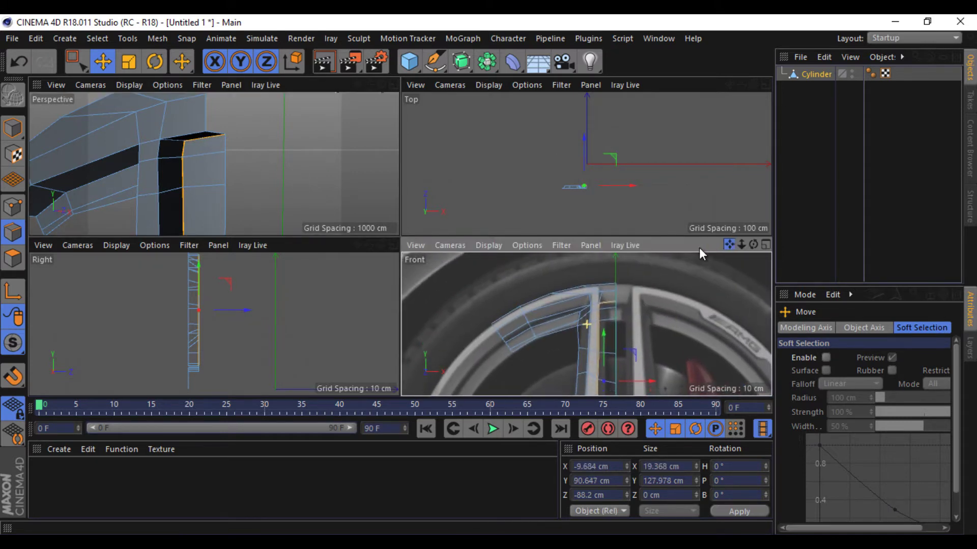
pyautogui.rightClick(270, 195)
# Slide the vertical edge across the spoke's top corner face with Edge Slide.
pyautogui.click(325, 353)
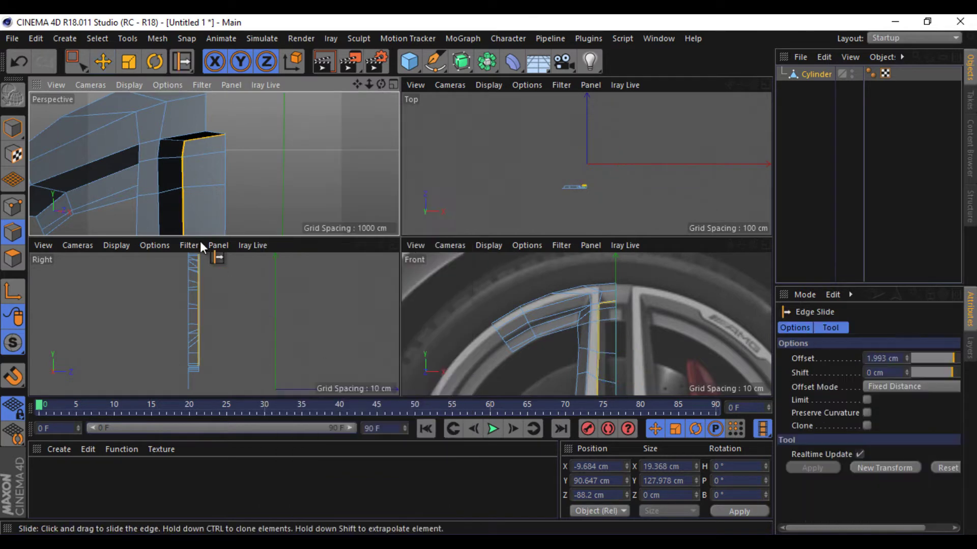
pyautogui.moveTo(203, 141); pyautogui.dragTo(203, 151)
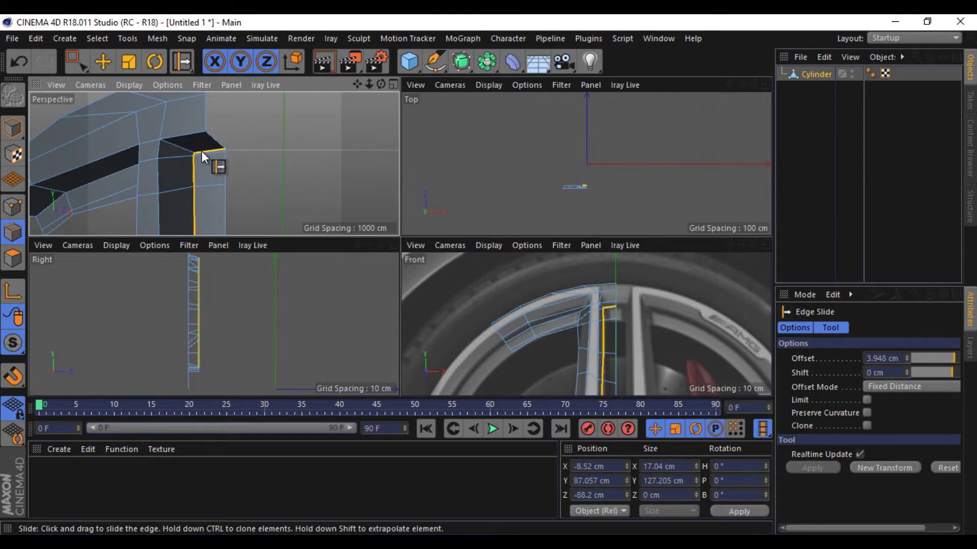
pyautogui.click(103, 61)
pyautogui.click(19, 260)
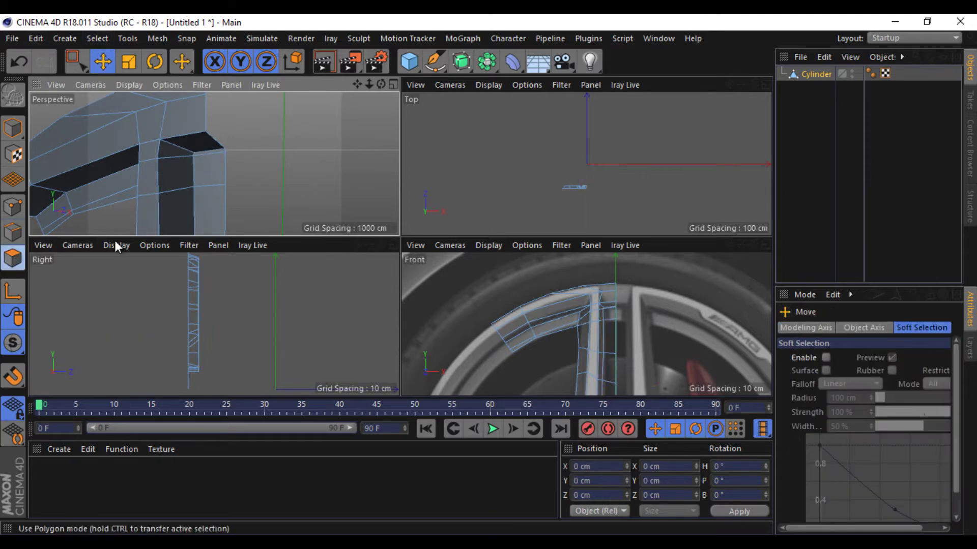
pyautogui.click(215, 166)
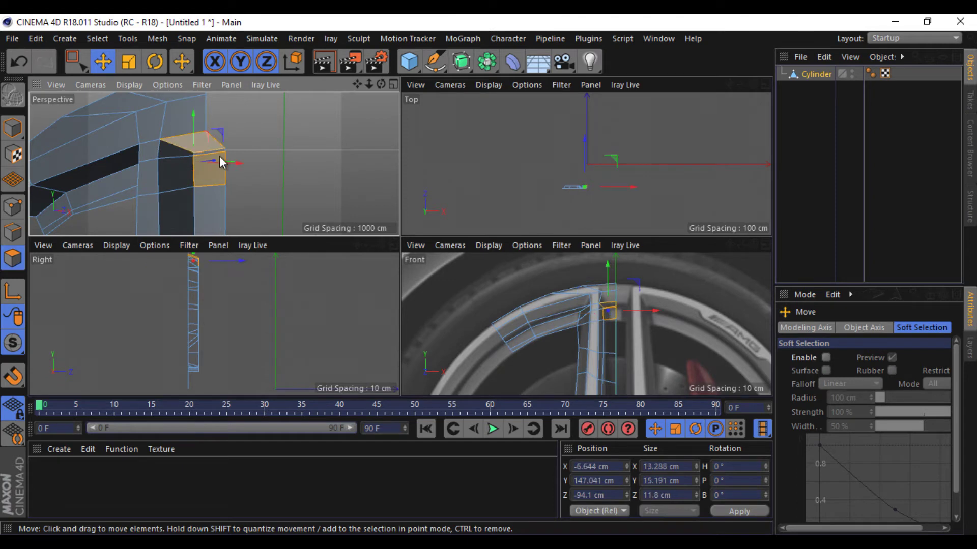
pyautogui.keyDown('ctrl'); pyautogui.click(221, 157); pyautogui.keyUp('ctrl')
pyautogui.scroll(5, 216, 151)
# Slide the horizontal edge down the corner face to about 2.937 cm offset.
pyautogui.click(13, 232)
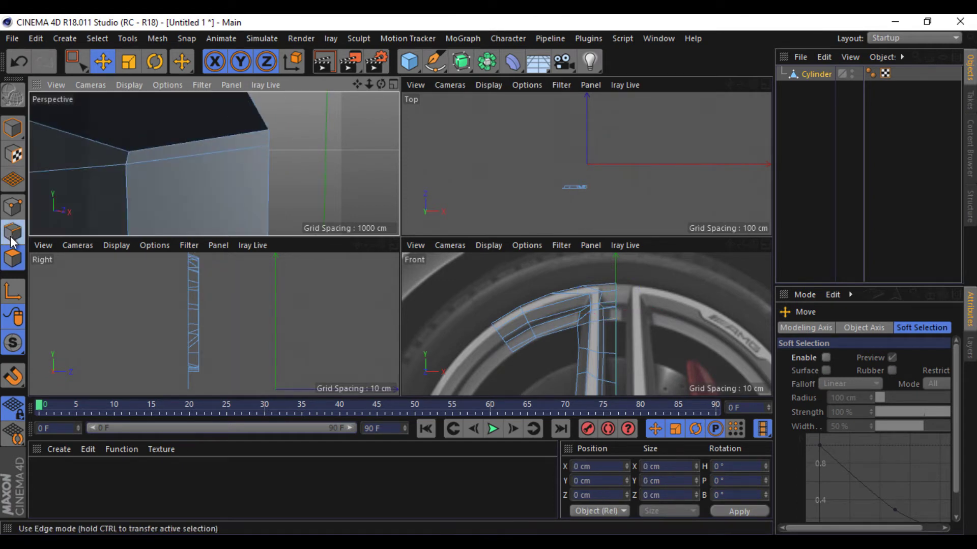
pyautogui.rightClick(248, 200)
pyautogui.click(293, 360)
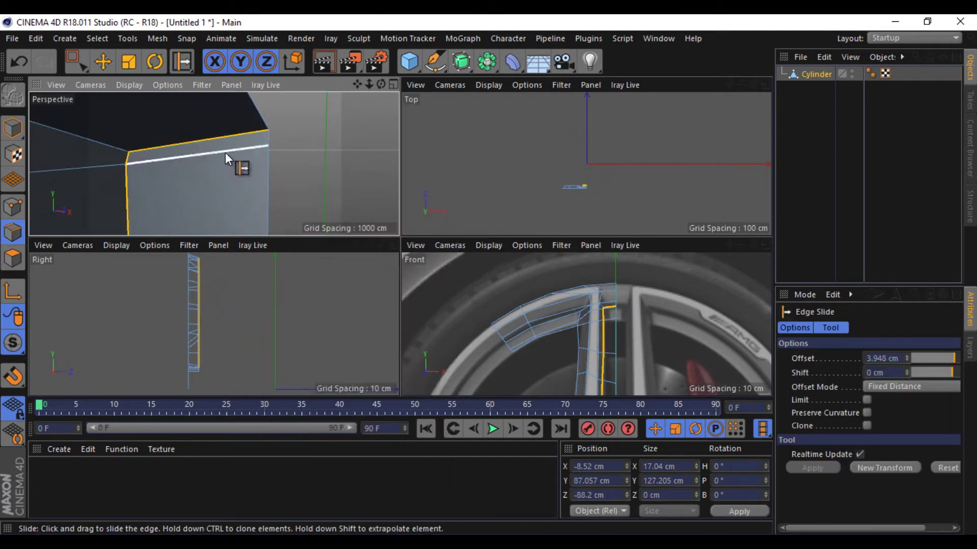
pyautogui.moveTo(225, 151); pyautogui.dragTo(233, 201)
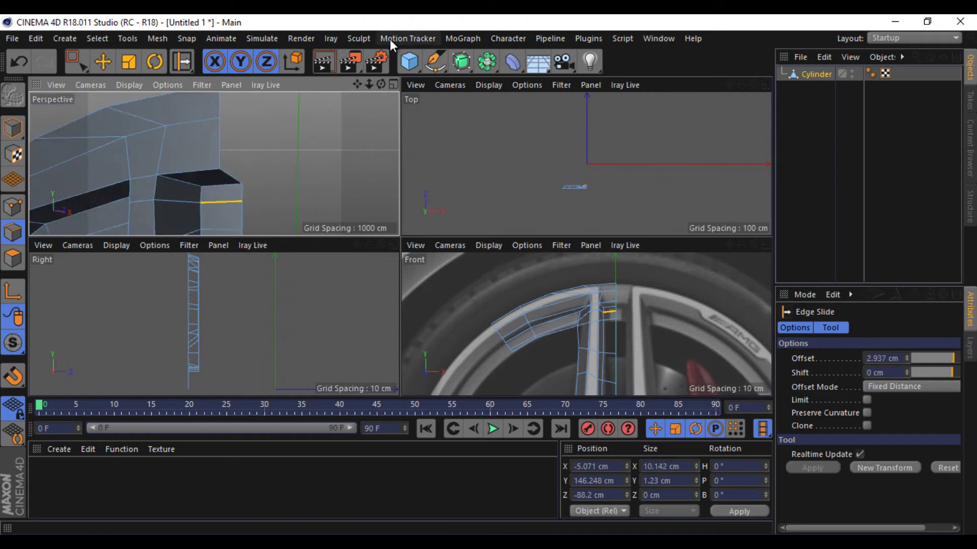
pyautogui.moveTo(356, 84); pyautogui.dragTo(399, 234)
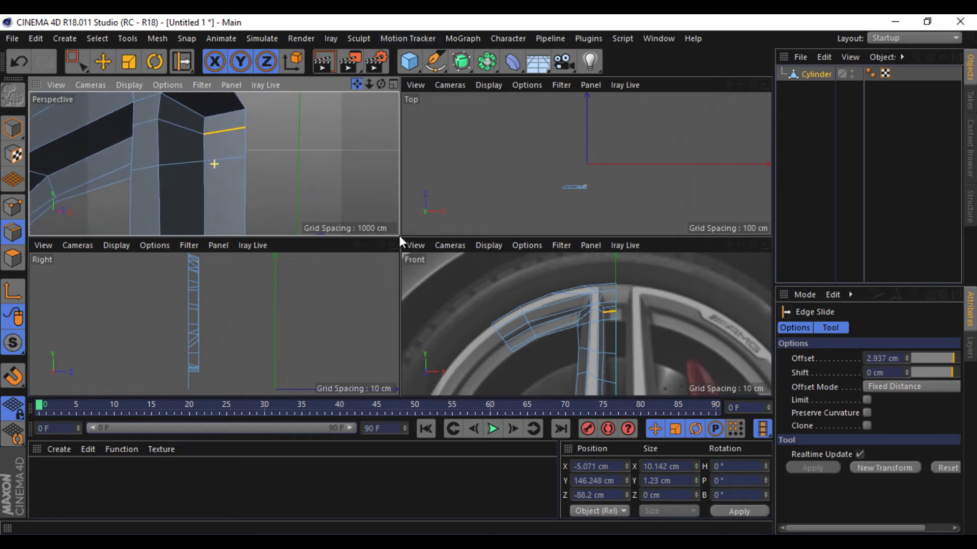
# Select the two small polygons at the spoke's top corner in Polygon mode.
pyautogui.click(102, 61)
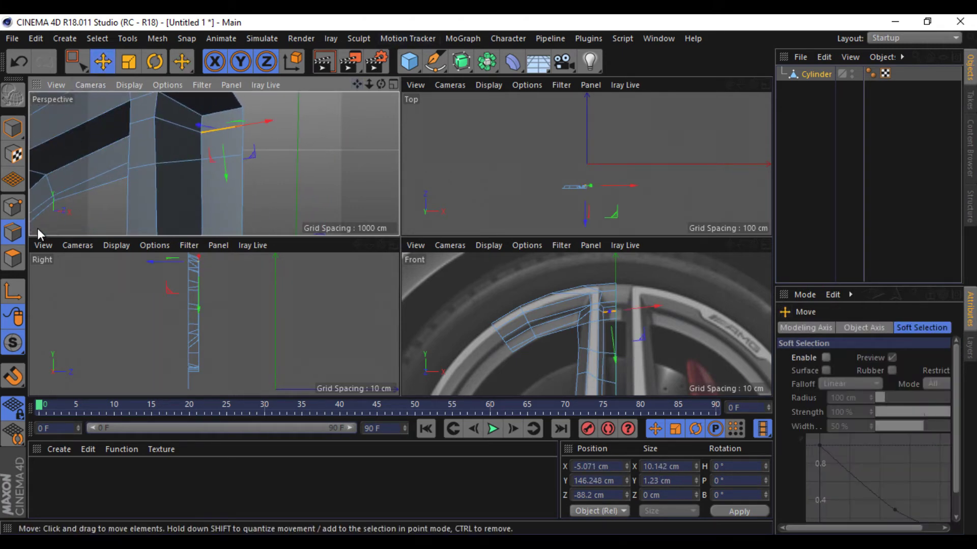
pyautogui.click(12, 258)
pyautogui.click(221, 125)
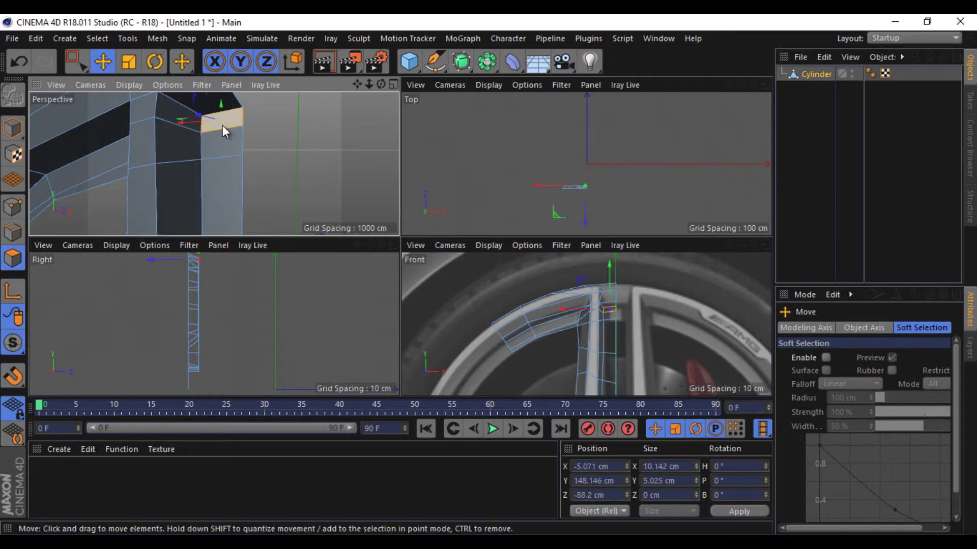
pyautogui.keyDown('shift'); pyautogui.click(221, 145); pyautogui.keyUp('shift')
pyautogui.rightClick(301, 184)
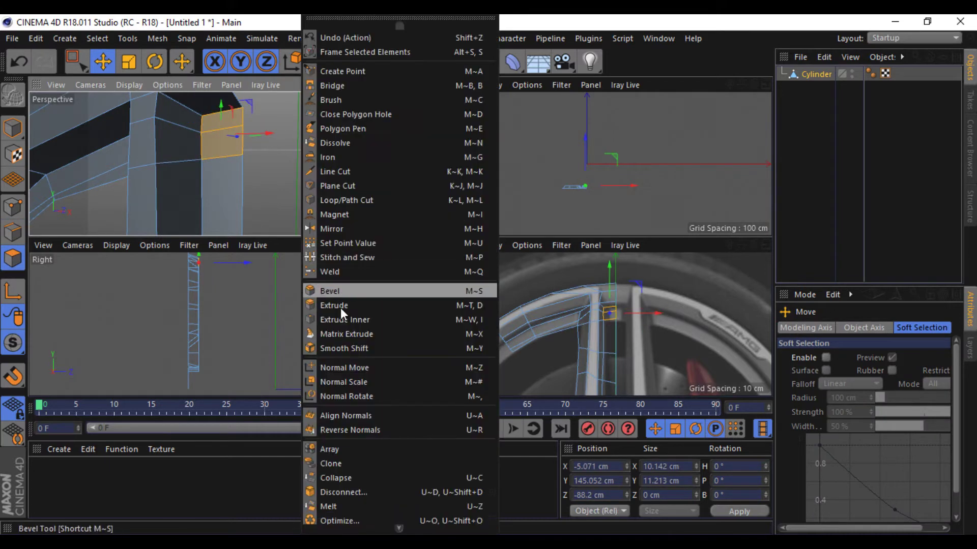
pyautogui.click(341, 305)
pyautogui.moveTo(246, 203)
pyautogui.mouseDown()
pyautogui.moveTo(231, 145)
pyautogui.moveTo(214, 172)
pyautogui.mouseUp()
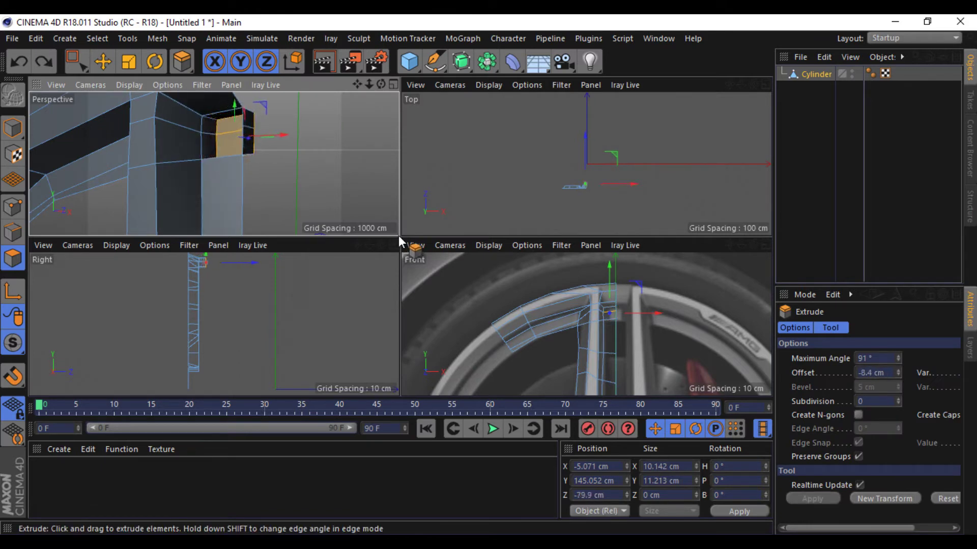
pyautogui.click(103, 61)
pyautogui.click(249, 130)
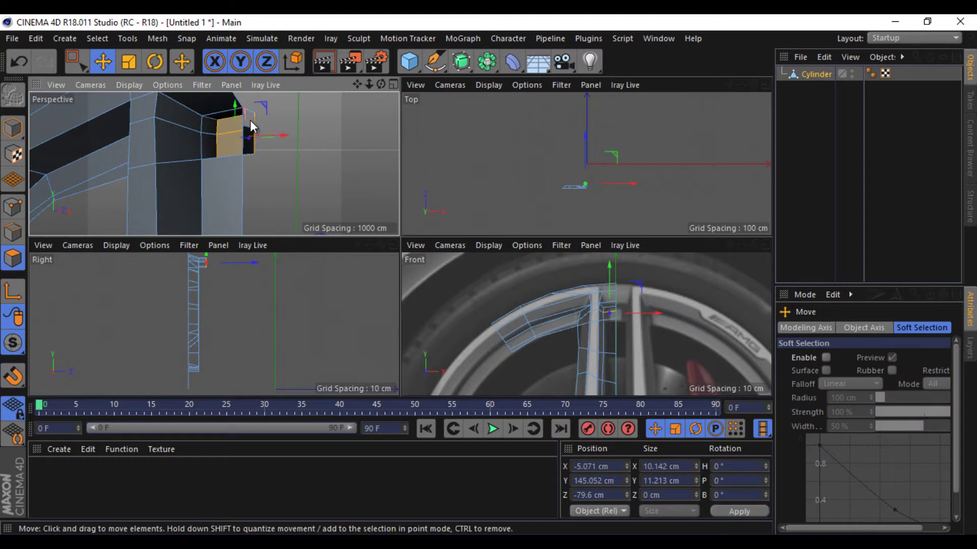
pyautogui.click(364, 155)
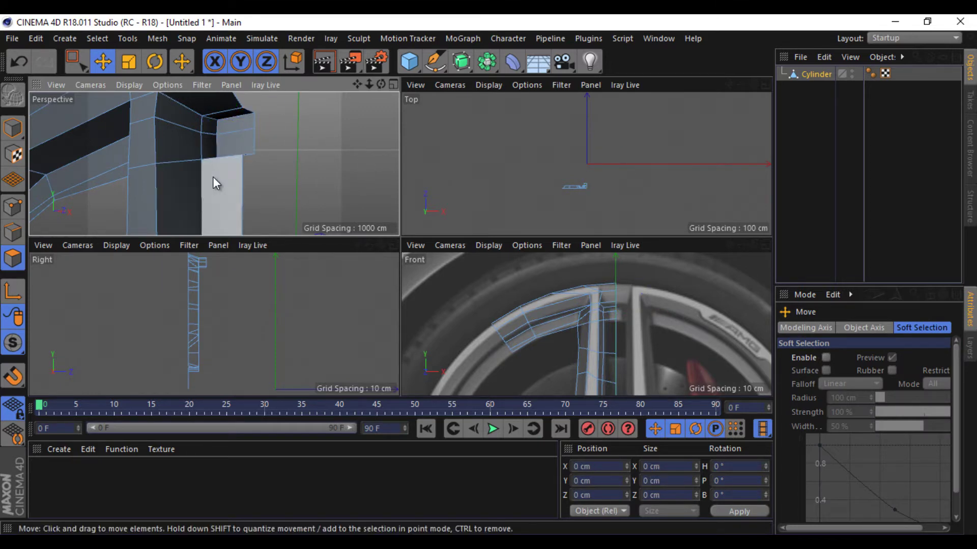
pyautogui.hotkey('ctrl', 'z')
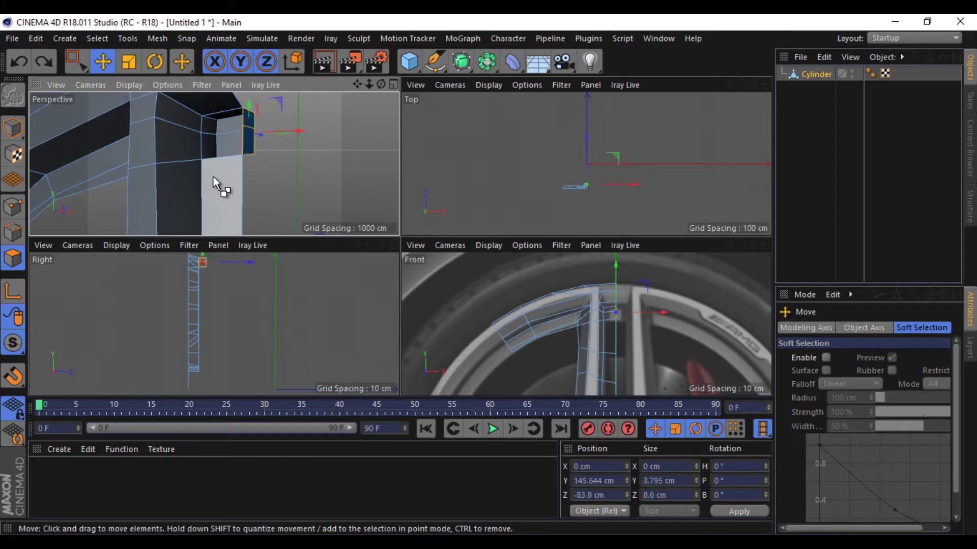
pyautogui.hotkey('ctrl', 'z')
pyautogui.hotkey('ctrl', 'z')
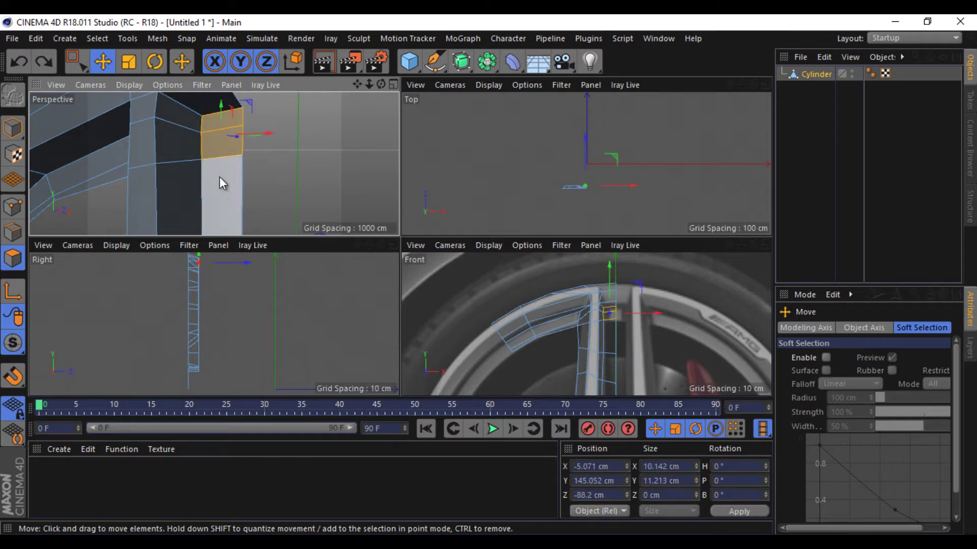
pyautogui.scroll(-5, 219, 176)
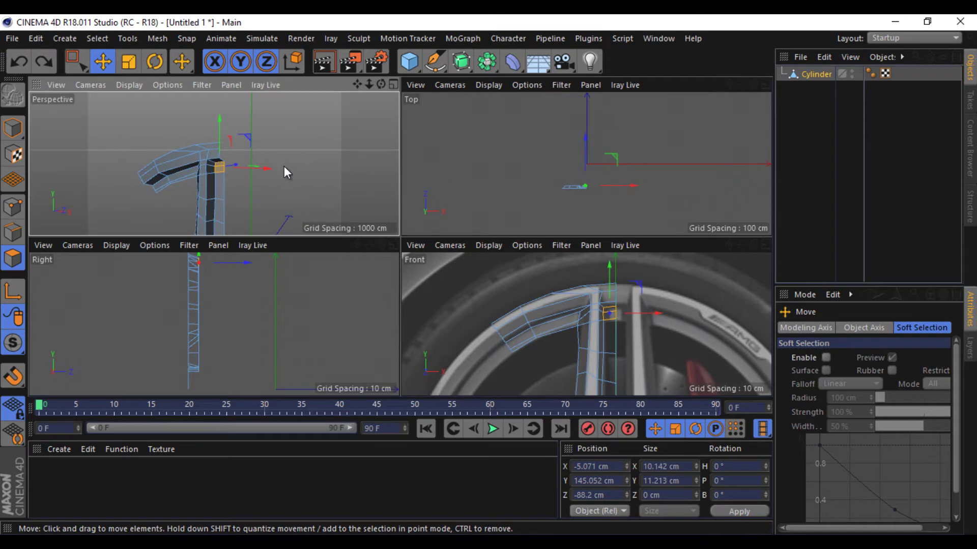
# Select the tall side faces of the spoke in the Perspective and Front views.
pyautogui.click(219, 196)
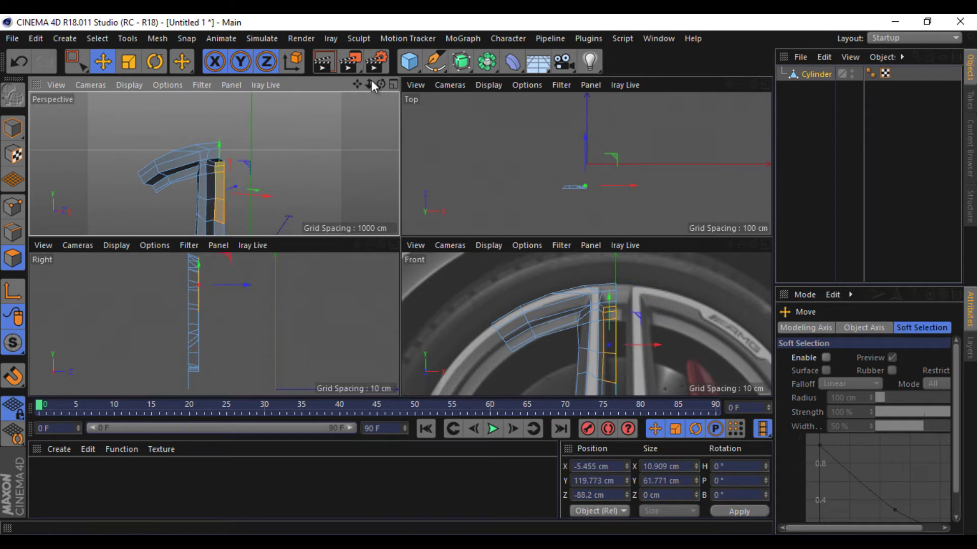
pyautogui.moveTo(368, 85); pyautogui.dragTo(402, 225)
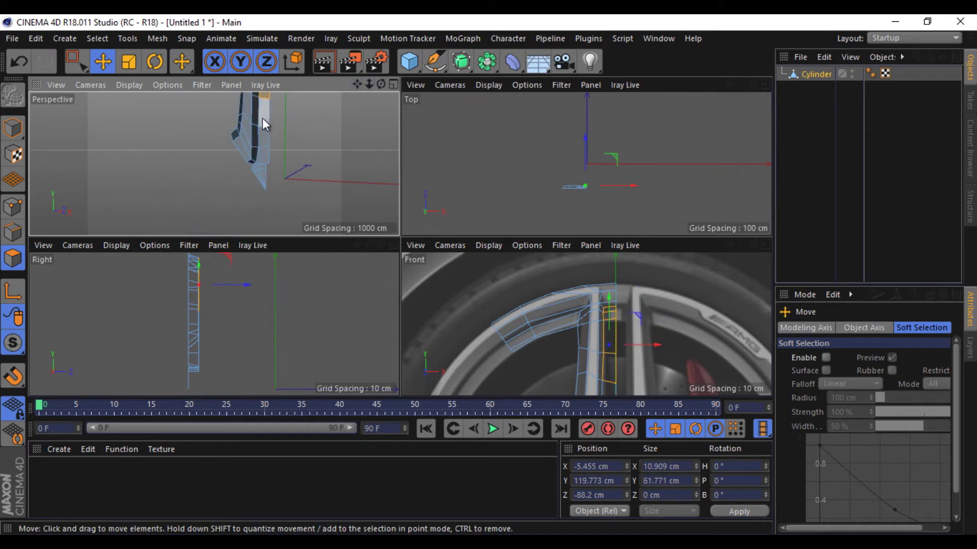
pyautogui.click(263, 118)
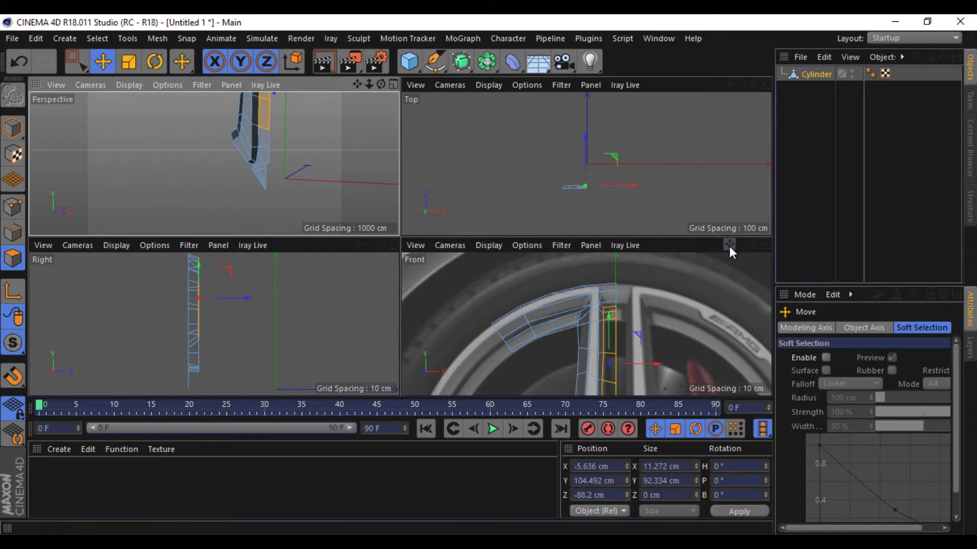
pyautogui.moveTo(729, 247); pyautogui.dragTo(490, 274)
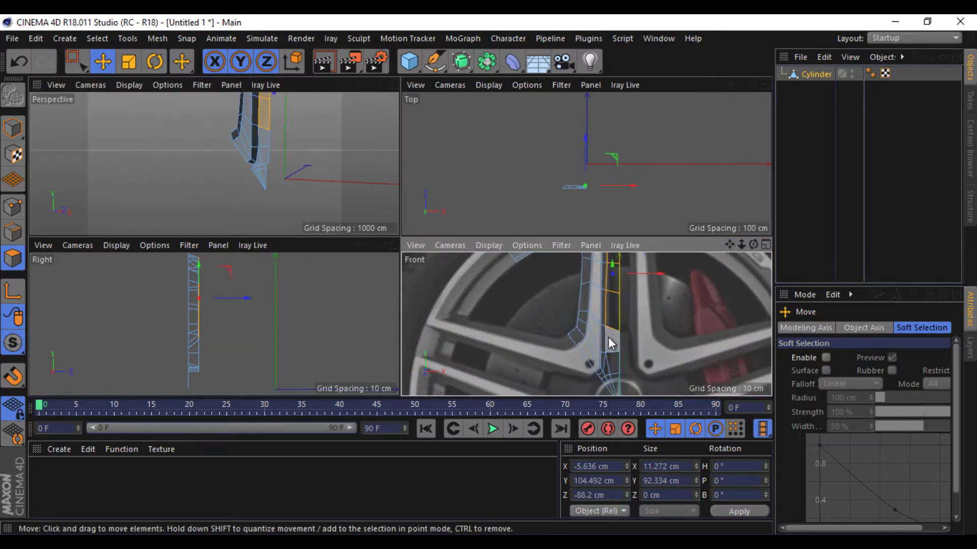
pyautogui.keyDown('shift'); pyautogui.click(612, 359); pyautogui.keyUp('shift')
pyautogui.rightClick(644, 310)
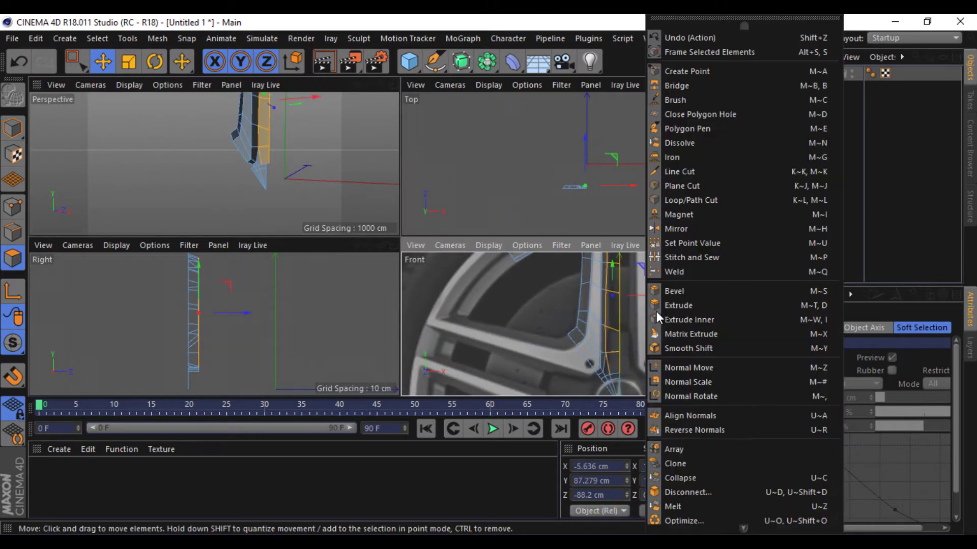
# In the maximized Front view, slide the long vertical and short top edges onto the photo's spoke edge.
pyautogui.click(13, 232)
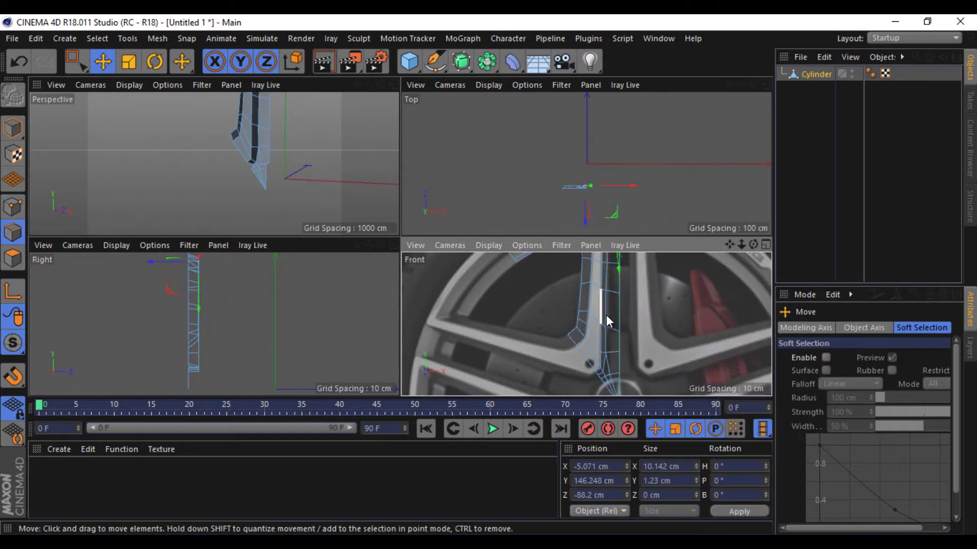
pyautogui.rightClick(660, 321)
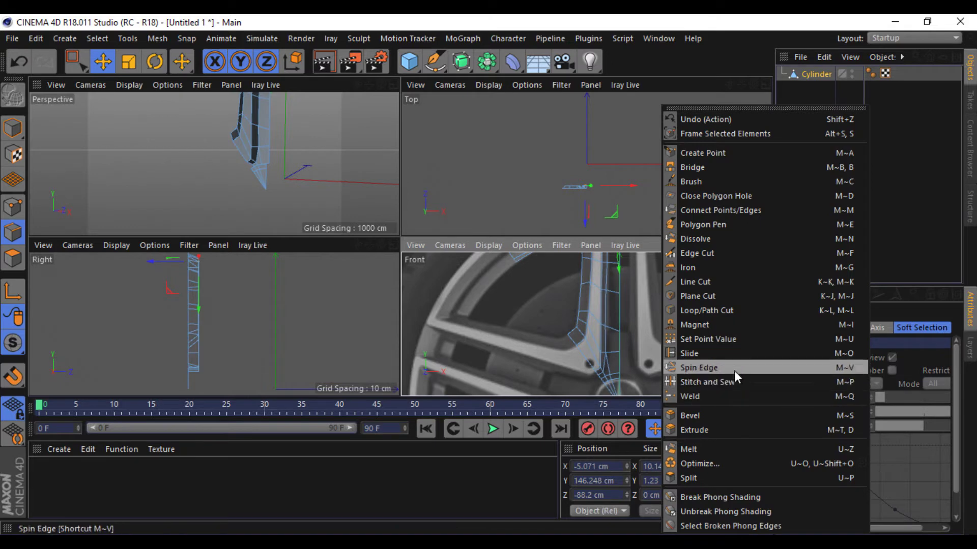
pyautogui.click(731, 355)
pyautogui.click(765, 245)
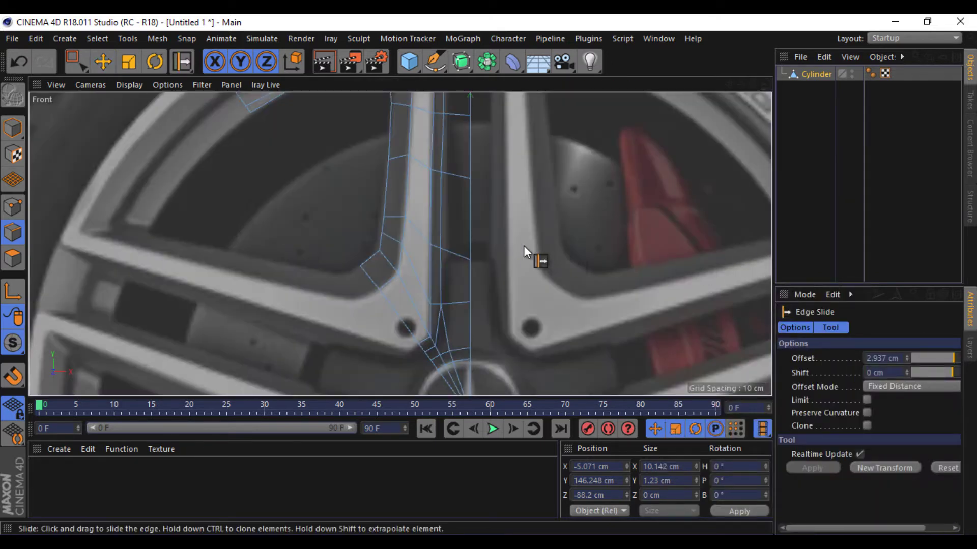
pyautogui.scroll(3, 523, 246)
pyautogui.click(442, 218)
pyautogui.moveTo(444, 218); pyautogui.dragTo(444, 218)
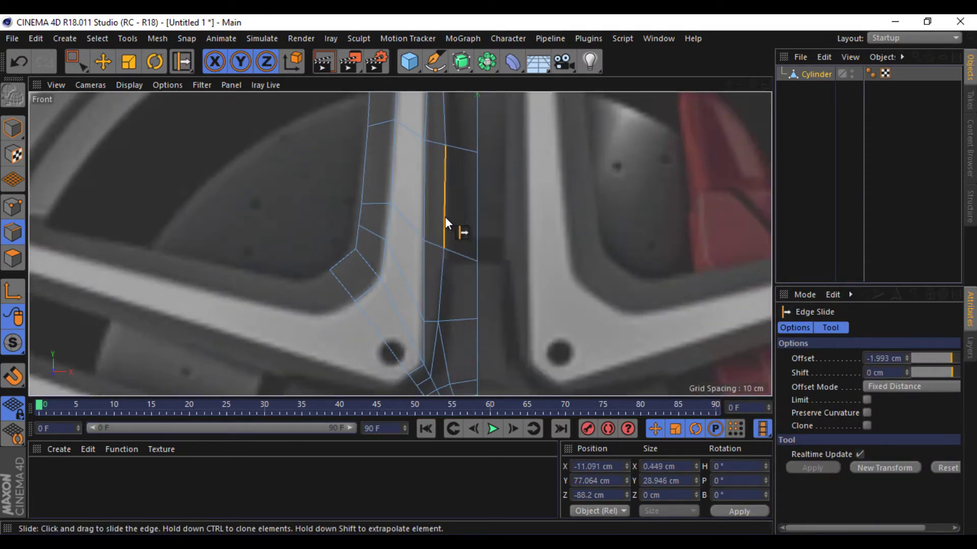
pyautogui.moveTo(729, 84); pyautogui.dragTo(489, 277)
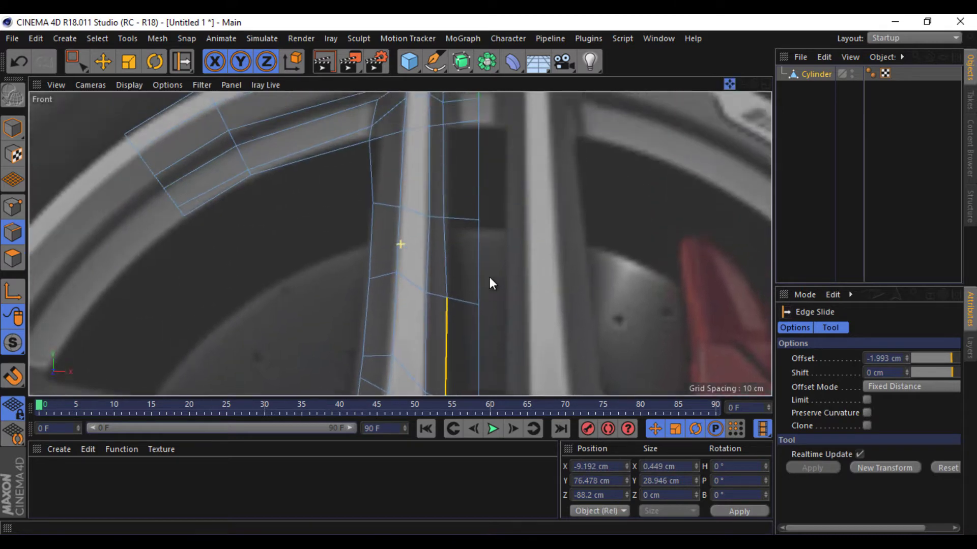
pyautogui.moveTo(445, 235); pyautogui.dragTo(446, 220)
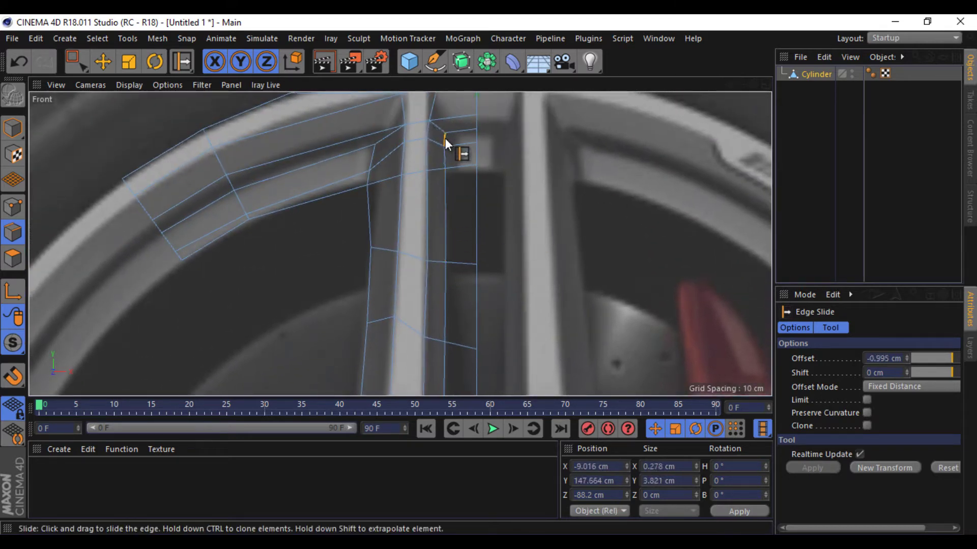
pyautogui.moveTo(445, 138); pyautogui.dragTo(445, 138)
# Select and then clear the vertical column of spoke polygons.
pyautogui.click(100, 61)
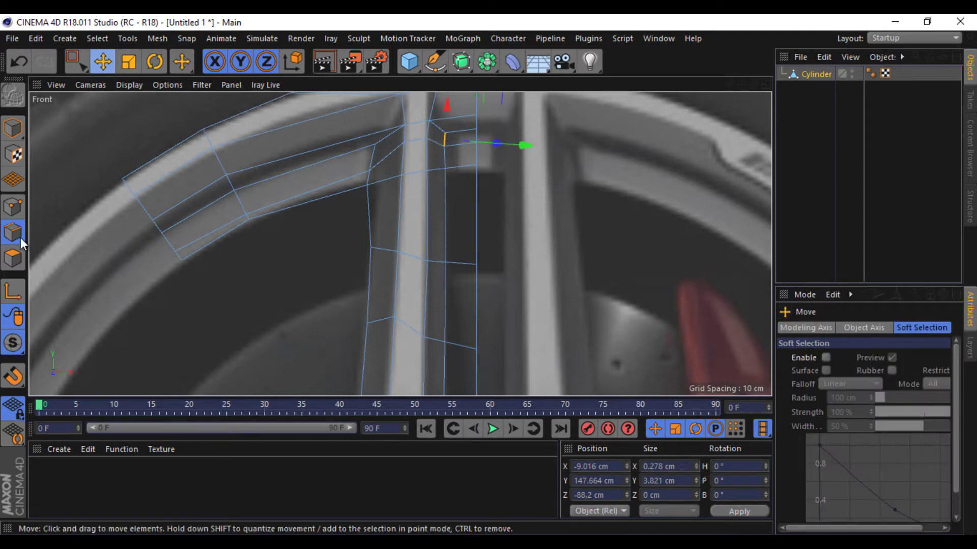
pyautogui.click(13, 258)
pyautogui.click(547, 218)
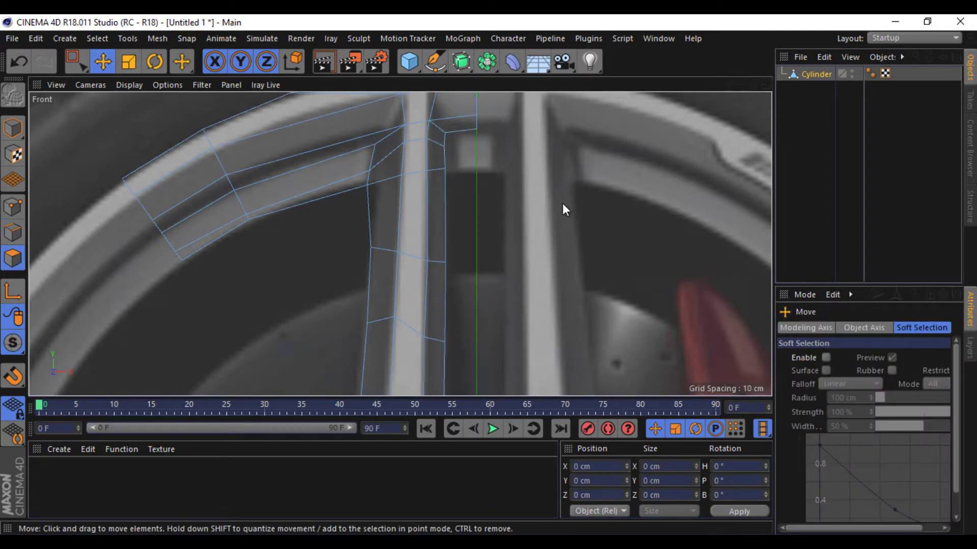
pyautogui.scroll(-2, 547, 206)
pyautogui.click(493, 179)
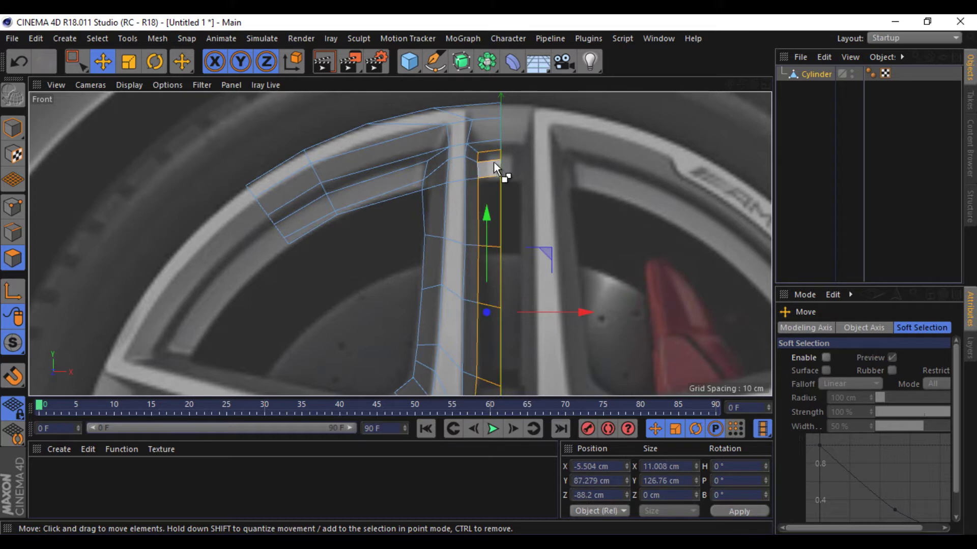
pyautogui.click(598, 201)
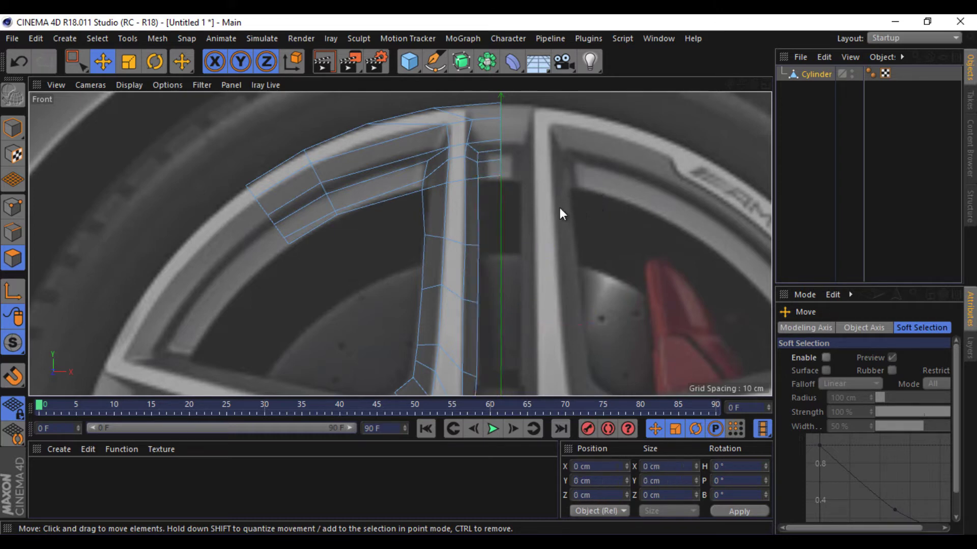
pyautogui.rightClick(533, 199)
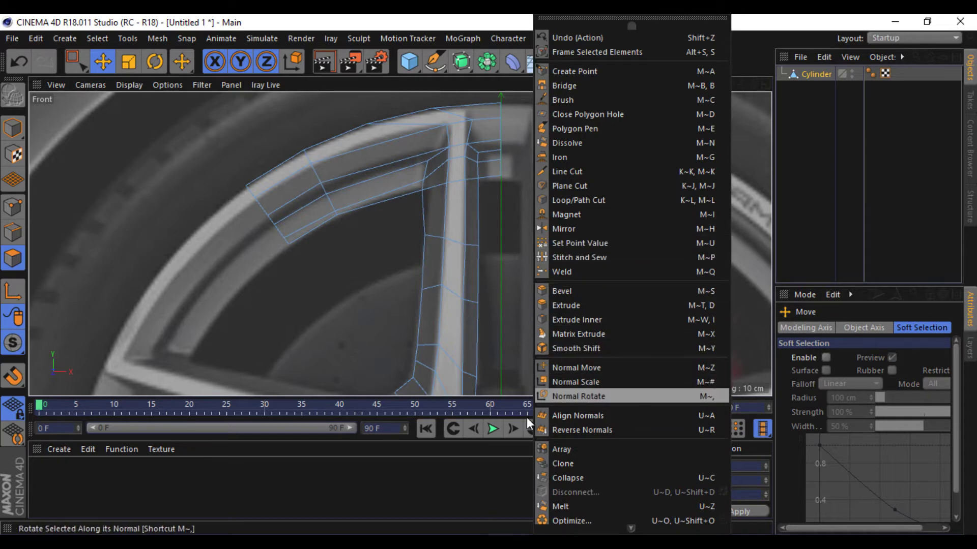
# Slide the point near the spoke top to 27.8% in Point mode and restore the four views.
pyautogui.click(12, 207)
pyautogui.rightClick(385, 212)
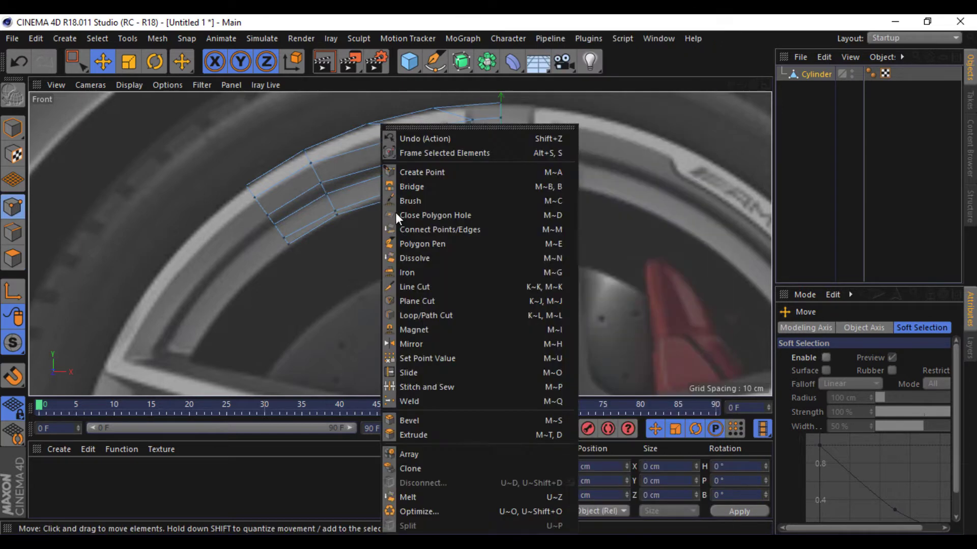
pyautogui.click(464, 371)
pyautogui.moveTo(469, 120); pyautogui.dragTo(466, 123)
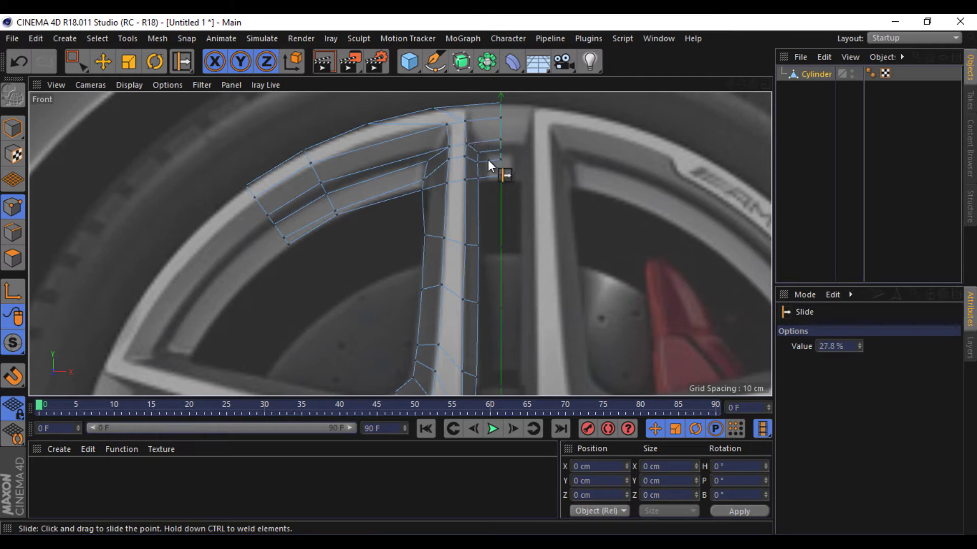
pyautogui.scroll(-2, 474, 182)
pyautogui.scroll(-3, 470, 193)
pyautogui.scroll(-3, 470, 194)
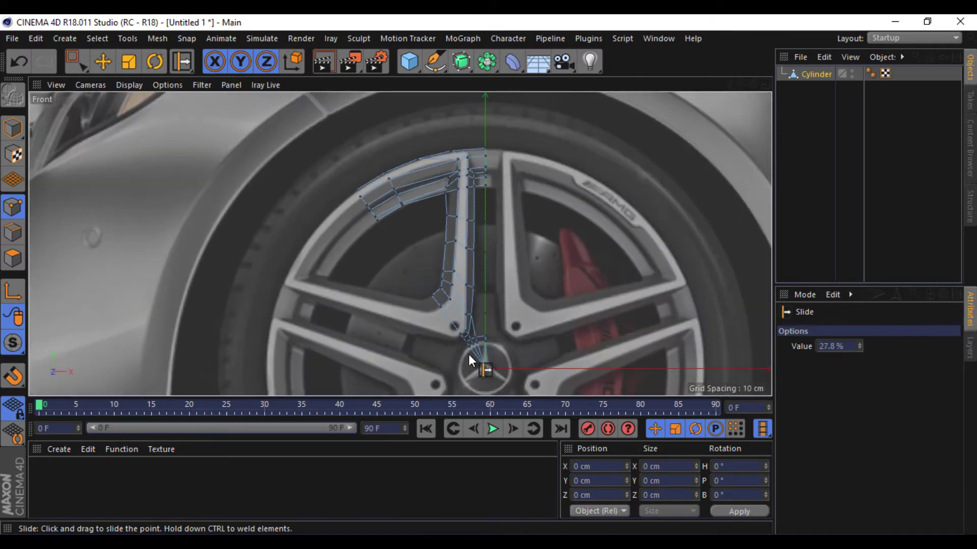
pyautogui.scroll(3, 468, 354)
pyautogui.scroll(2, 468, 349)
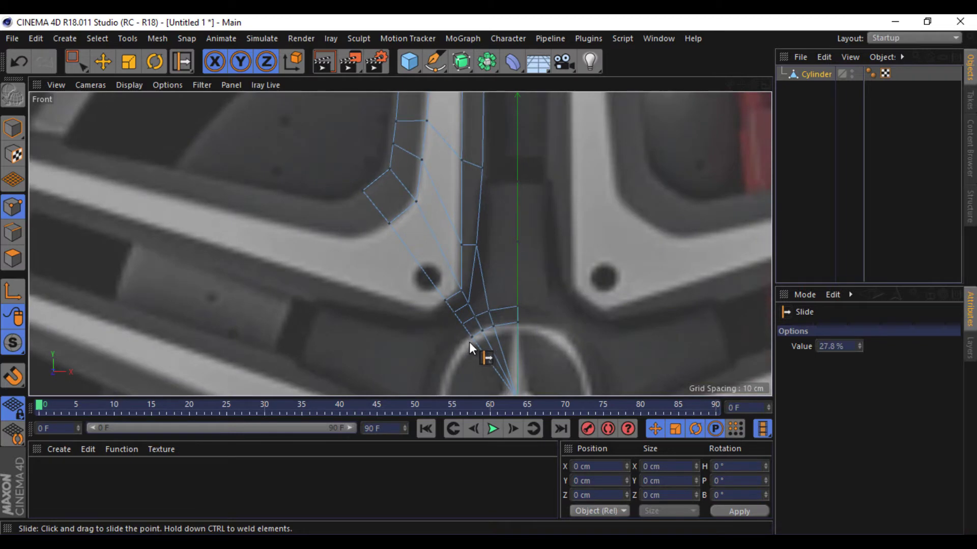
pyautogui.click(765, 82)
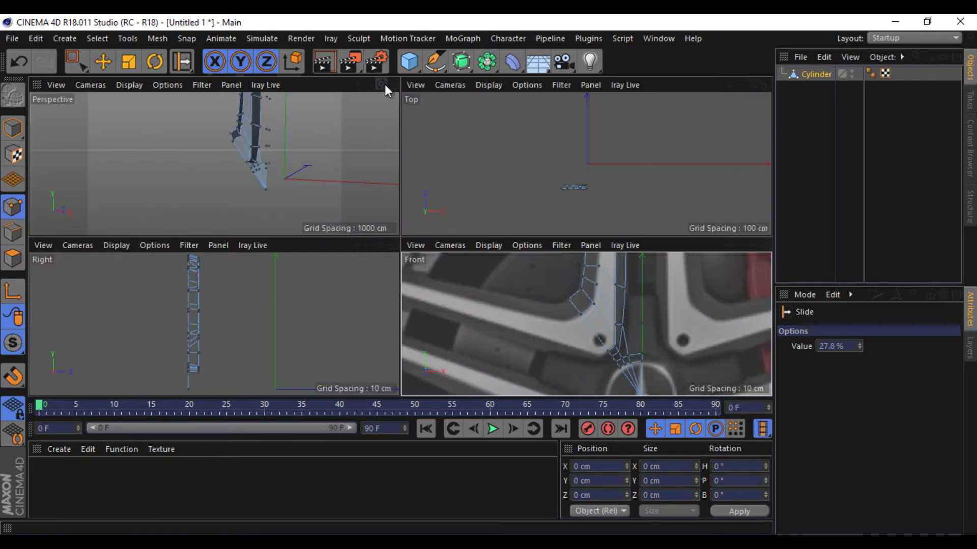
# Orbit the maximized Perspective view around the spoke and Optimize the mesh to remove stray points.
pyautogui.click(391, 85)
pyautogui.moveTo(754, 84); pyautogui.dragTo(491, 276)
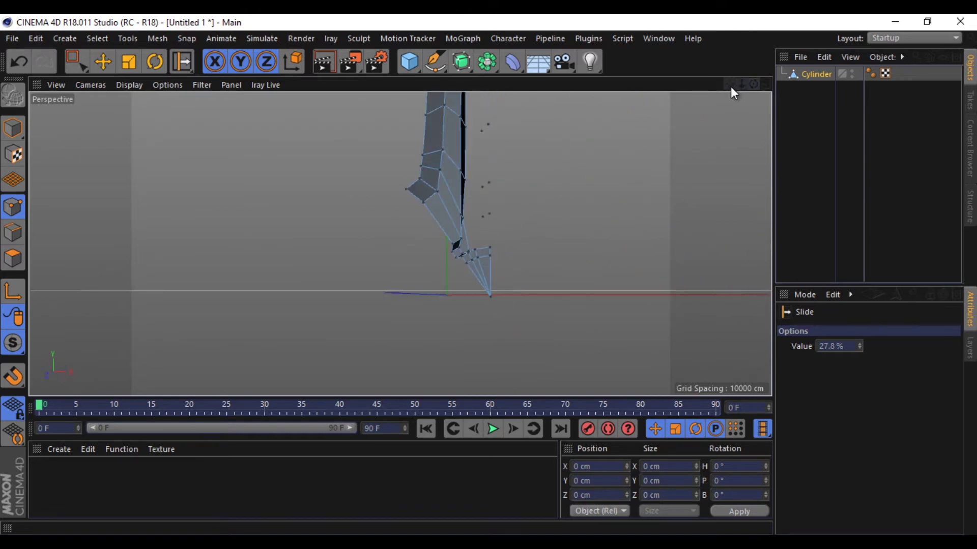
pyautogui.moveTo(731, 86); pyautogui.dragTo(489, 275)
pyautogui.click(109, 64)
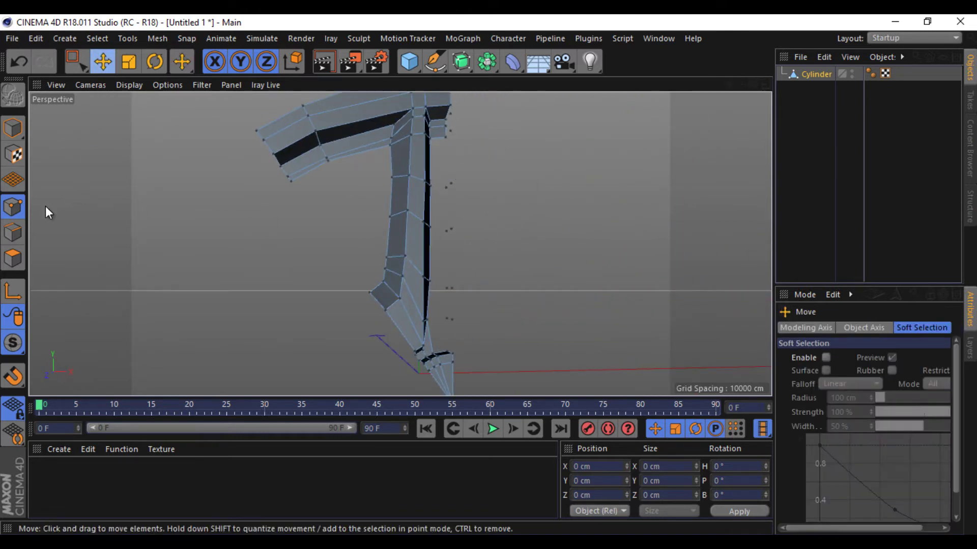
pyautogui.rightClick(168, 295)
pyautogui.click(258, 505)
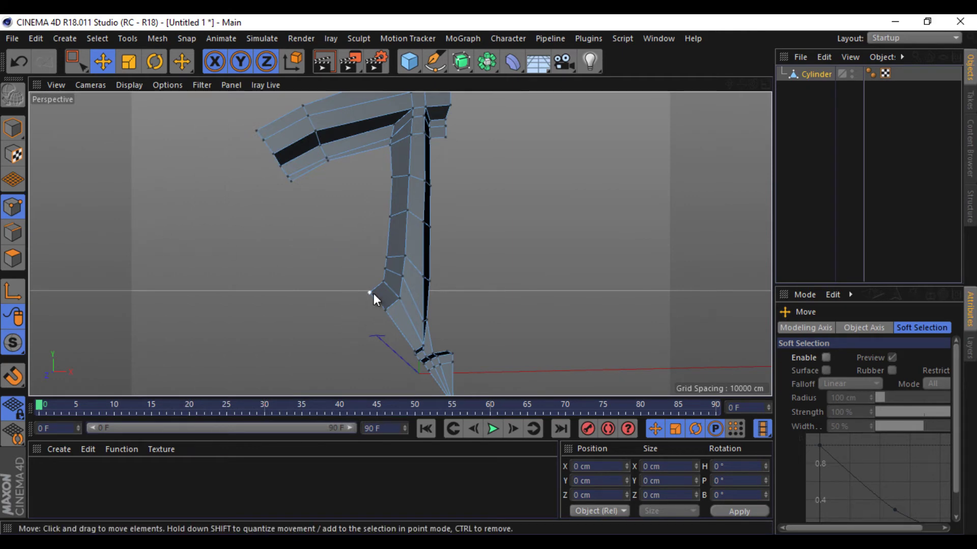
# Check two spoke vertices, orbit again, and return to the four-view layout.
pyautogui.click(386, 311)
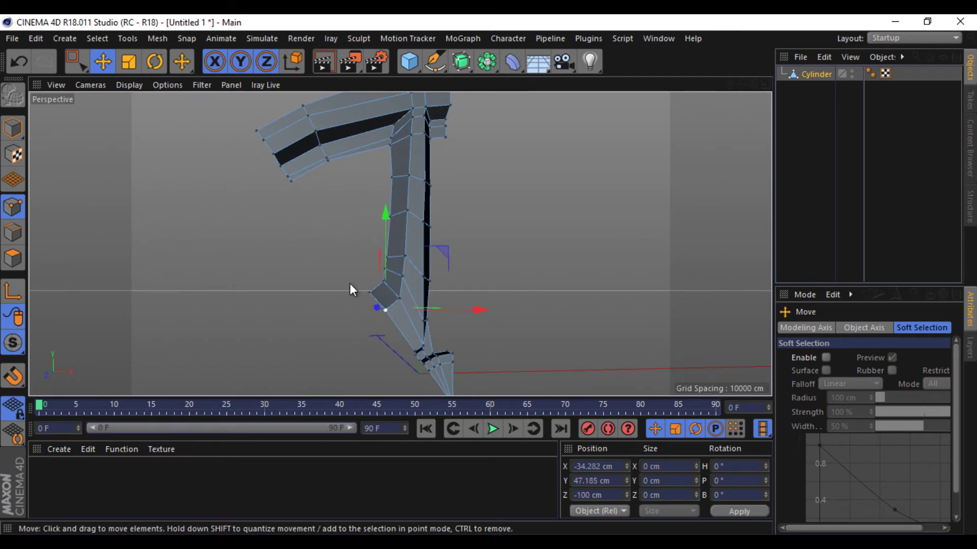
pyautogui.keyDown('shift'); pyautogui.click(292, 182); pyautogui.keyUp('shift')
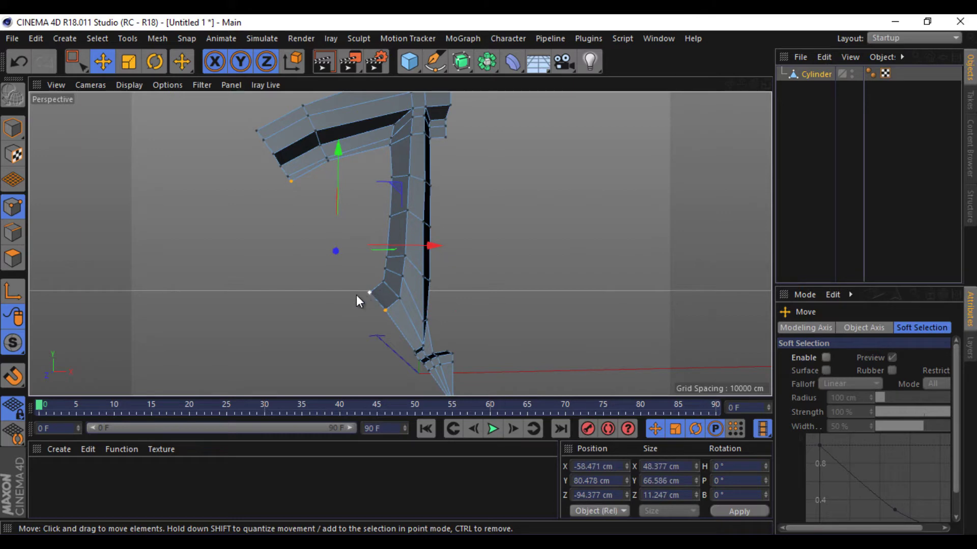
pyautogui.click(272, 305)
pyautogui.keyDown('alt'); pyautogui.moveTo(383, 289); pyautogui.dragTo(462, 275); pyautogui.keyUp('alt')
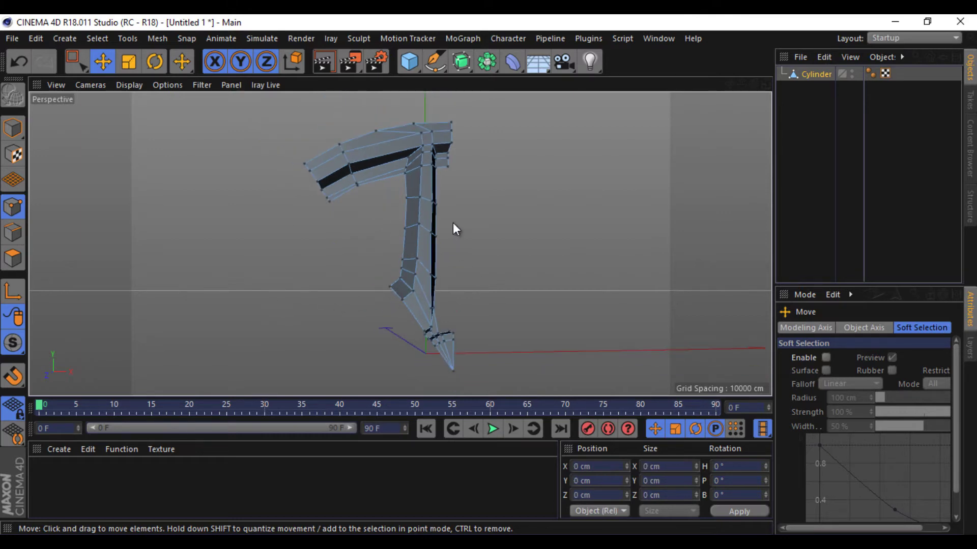
pyautogui.click(764, 81)
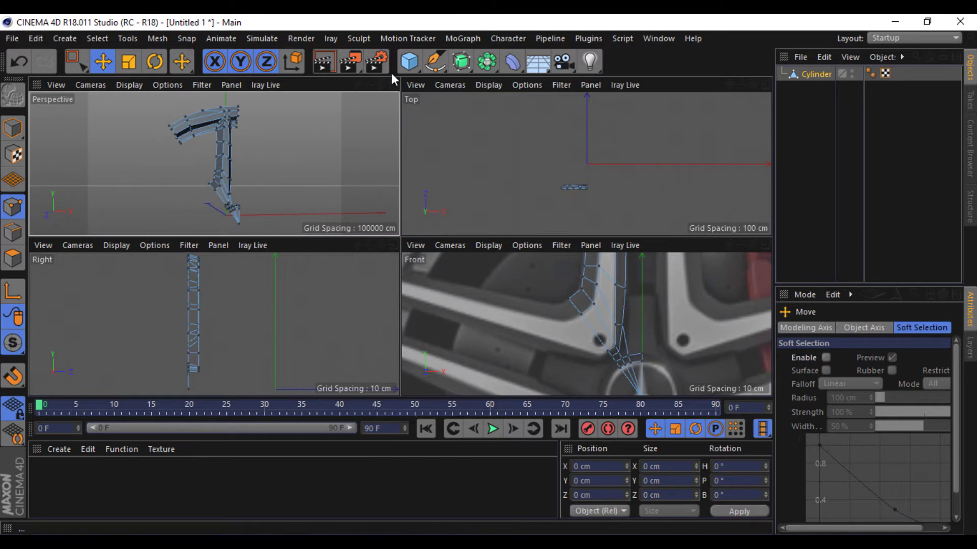
# Zoom in on the spoke's lower tip in a single Perspective view and select its small polygon.
pyautogui.click(392, 81)
pyautogui.moveTo(753, 83)
pyautogui.mouseDown()
pyautogui.moveTo(489, 274)
pyautogui.moveTo(678, 162)
pyautogui.mouseUp()
pyautogui.scroll(3, 483, 364)
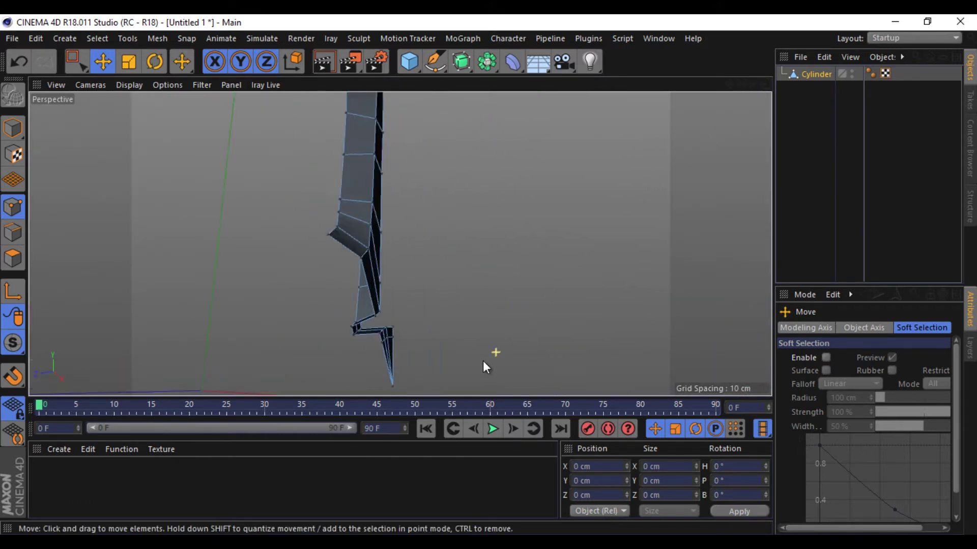
pyautogui.scroll(3, 383, 359)
pyautogui.click(13, 232)
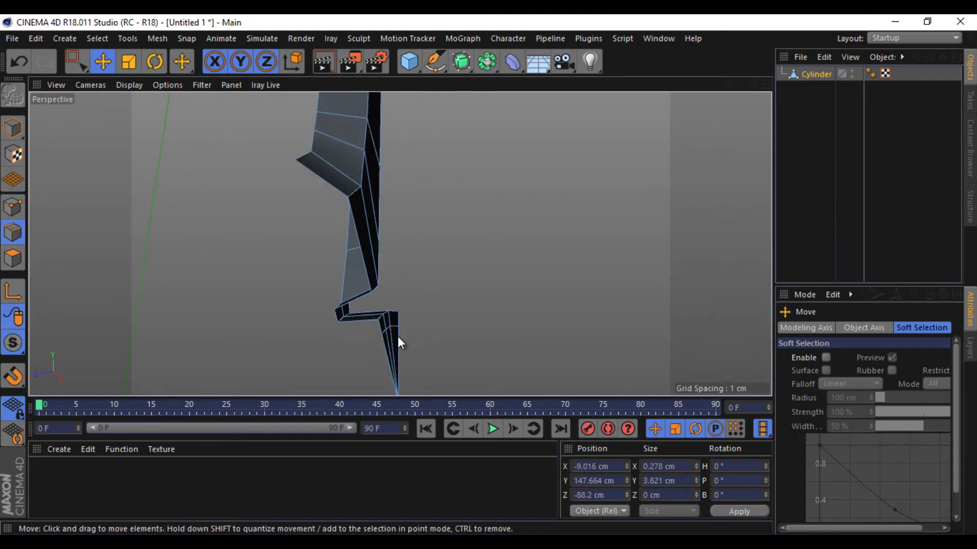
pyautogui.click(398, 339)
pyautogui.click(13, 258)
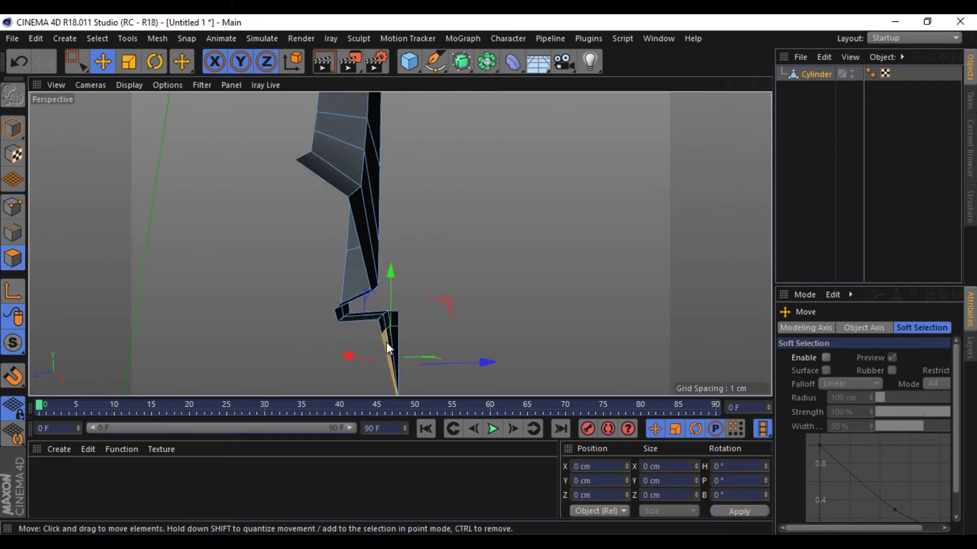
pyautogui.click(386, 342)
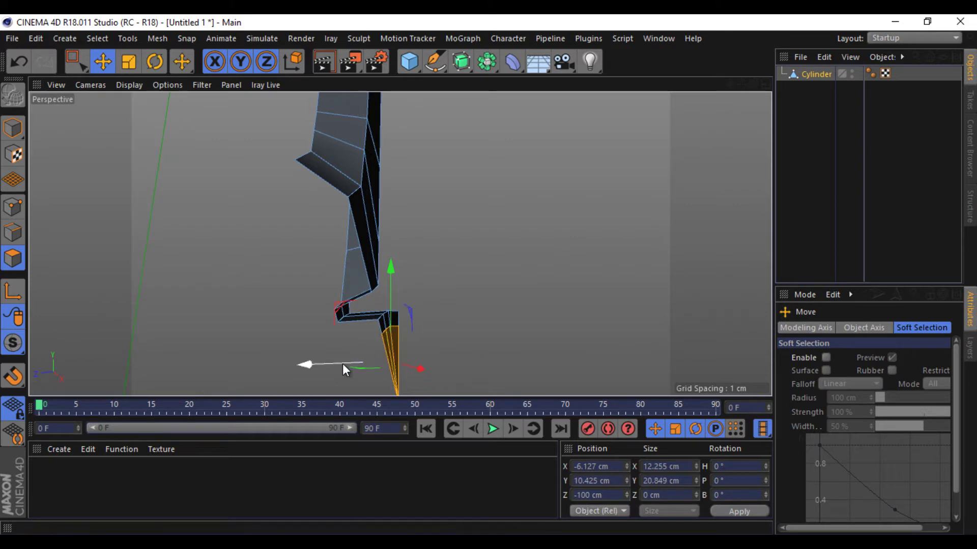
# Push the tip polygon back along Z to -104.554 cm, then deselect and orbit to review the spoke.
pyautogui.moveTo(346, 364); pyautogui.dragTo(355, 364)
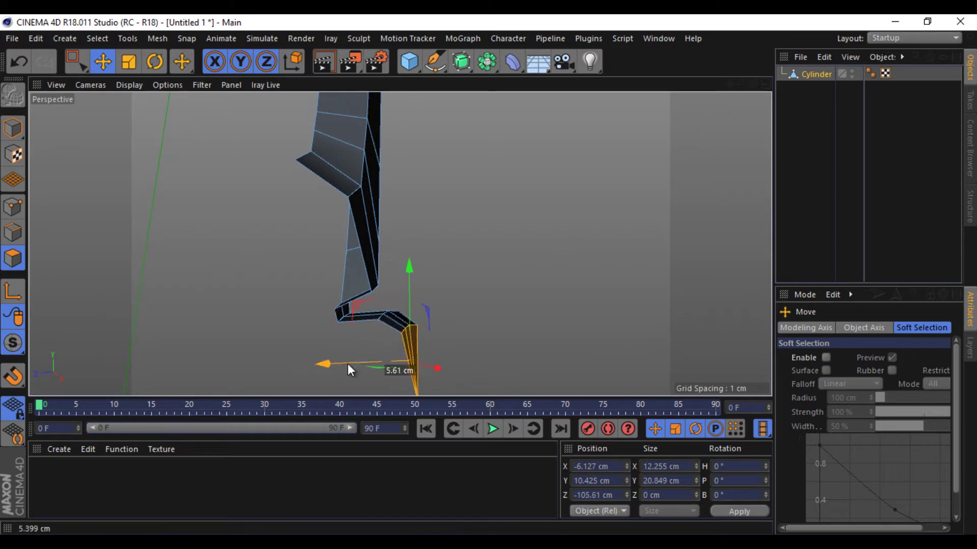
pyautogui.click(474, 295)
pyautogui.moveTo(753, 84); pyautogui.dragTo(490, 282)
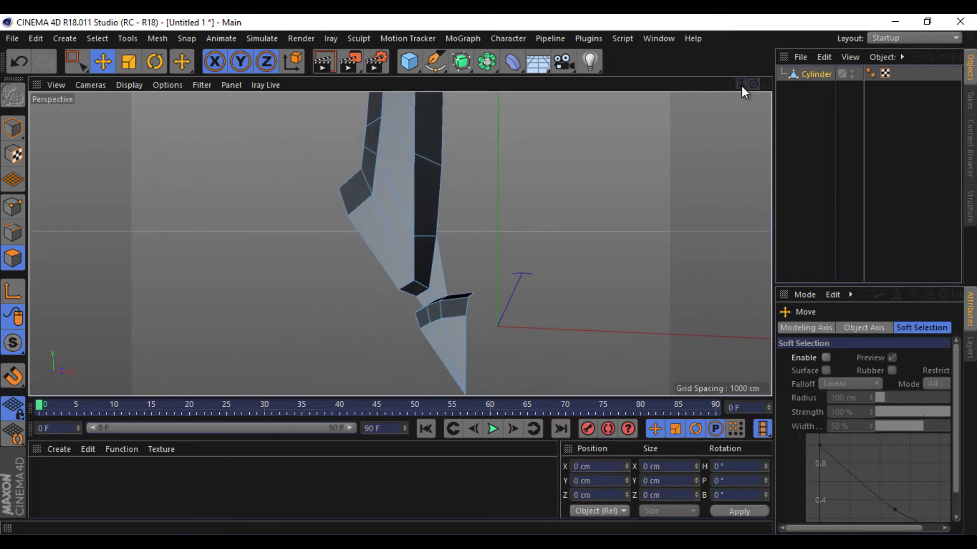
pyautogui.moveTo(741, 85)
pyautogui.mouseDown()
pyautogui.moveTo(487, 275)
pyautogui.moveTo(363, 175)
pyautogui.mouseUp()
# Select the edge loop running along the spoke's stem in Edge mode.
pyautogui.click(101, 64)
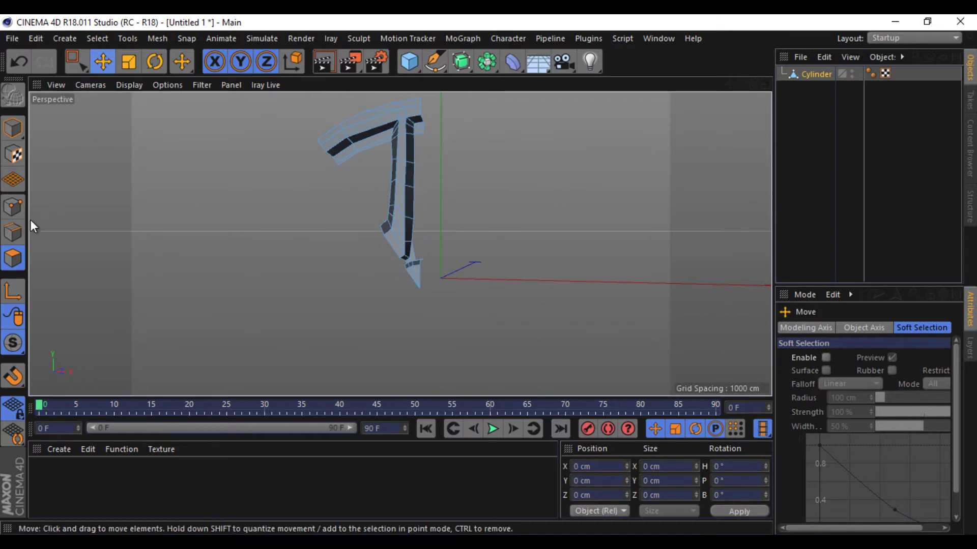
pyautogui.click(12, 232)
pyautogui.click(409, 168)
pyautogui.doubleClick(397, 170)
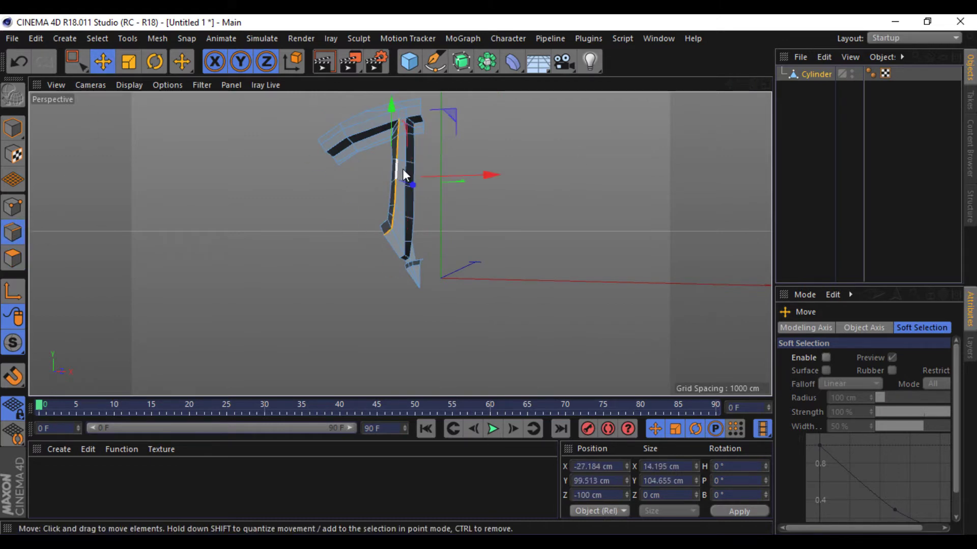
# Add the arm, top and stem-right edge loops to the selection.
pyautogui.scroll(5, 402, 169)
pyautogui.keyDown('shift'); pyautogui.doubleClick(333, 100); pyautogui.keyUp('shift')
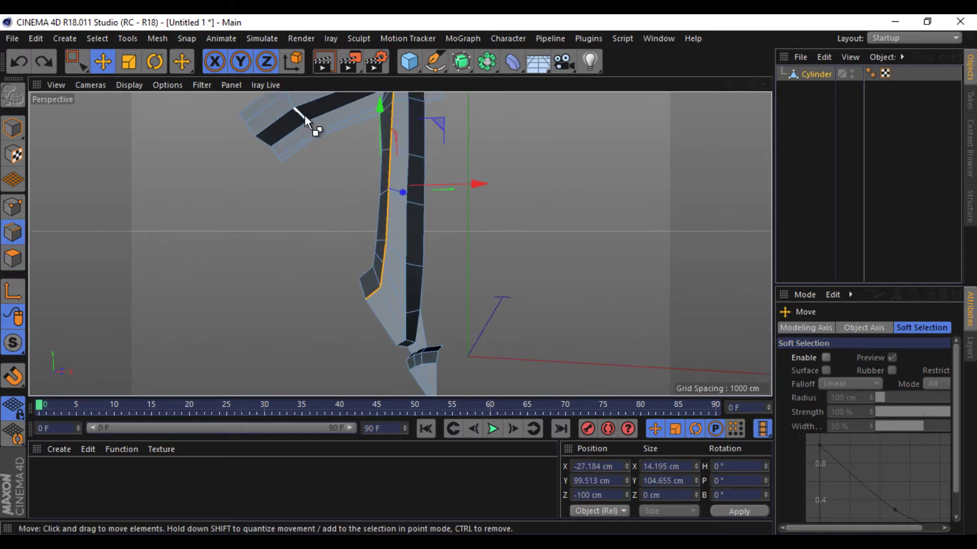
pyautogui.scroll(-3, 489, 280)
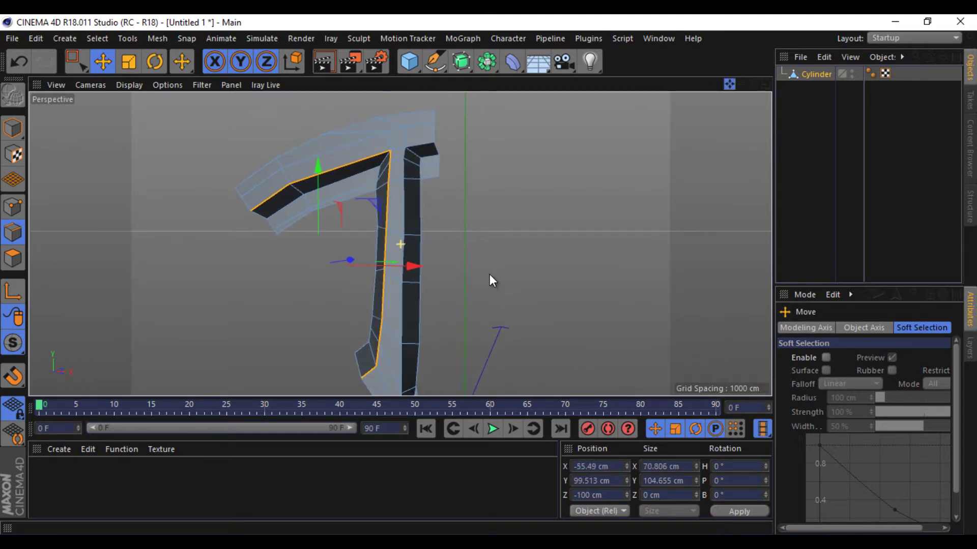
pyautogui.keyDown('shift'); pyautogui.doubleClick(417, 148); pyautogui.keyUp('shift')
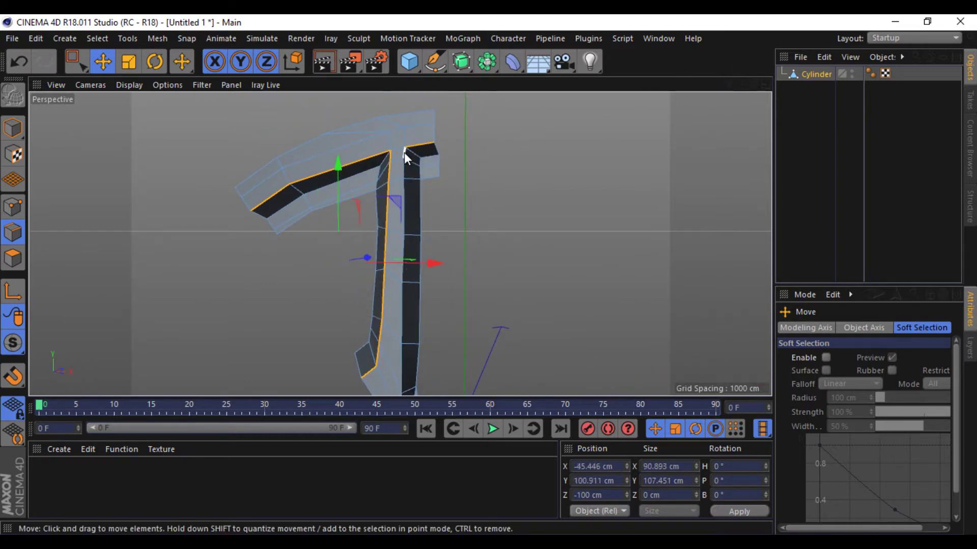
pyautogui.keyDown('shift'); pyautogui.doubleClick(404, 152); pyautogui.keyUp('shift')
# Return to the four-view layout showing Perspective, Top, Right and Front views.
pyautogui.scroll(3, 490, 275)
pyautogui.scroll(-3, 488, 275)
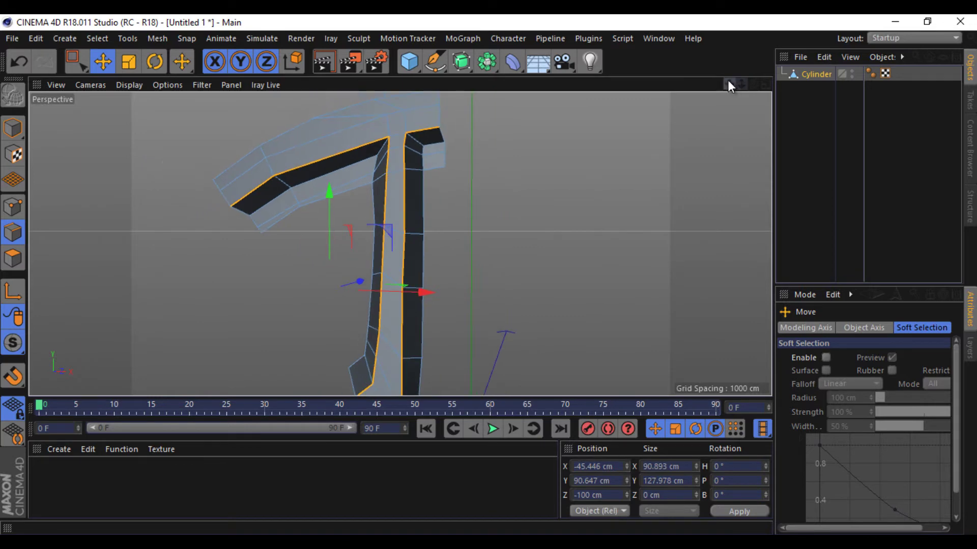
pyautogui.scroll(2, 492, 272)
pyautogui.scroll(1, 491, 273)
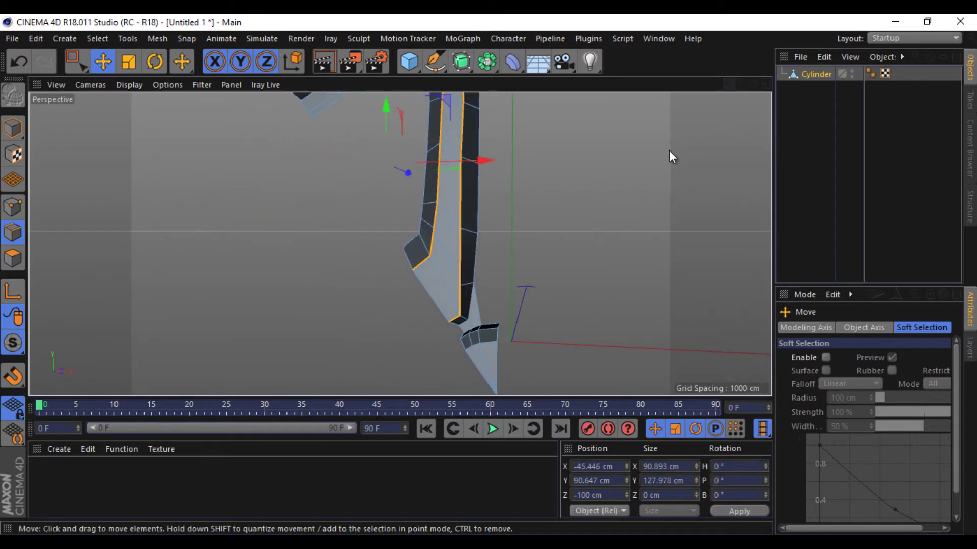
pyautogui.click(766, 87)
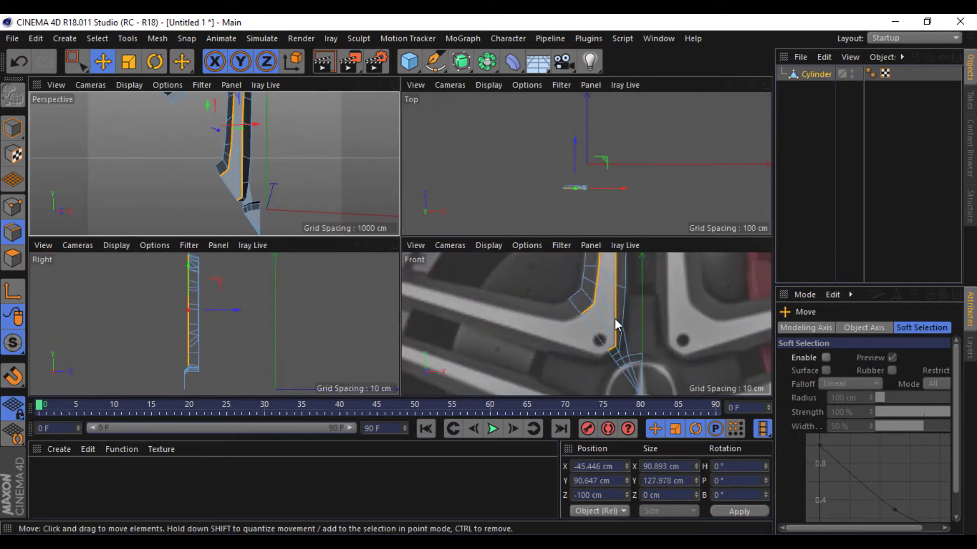
pyautogui.scroll(2, 563, 350)
# Chamfer the selected spoke edges with a Bevel offset of 2.483 cm.
pyautogui.rightClick(544, 343)
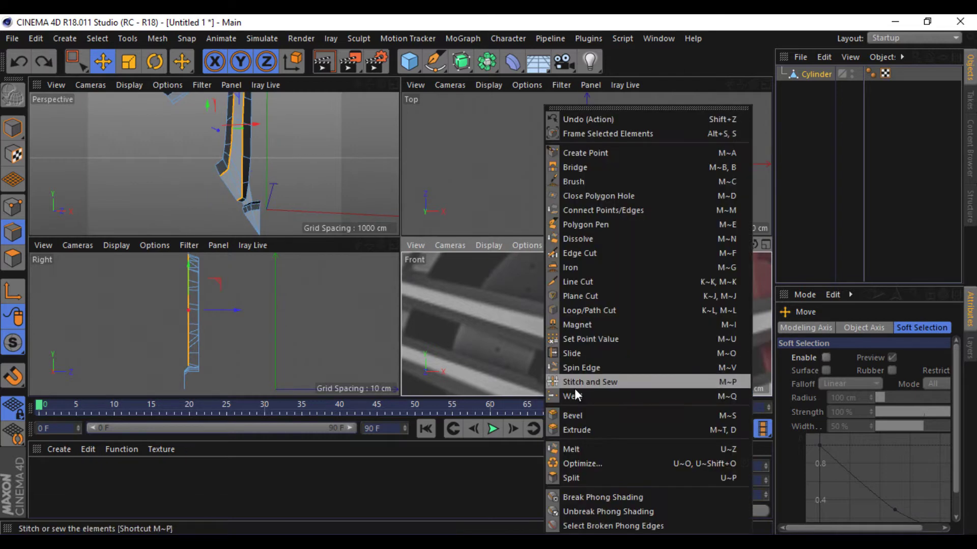
pyautogui.click(572, 415)
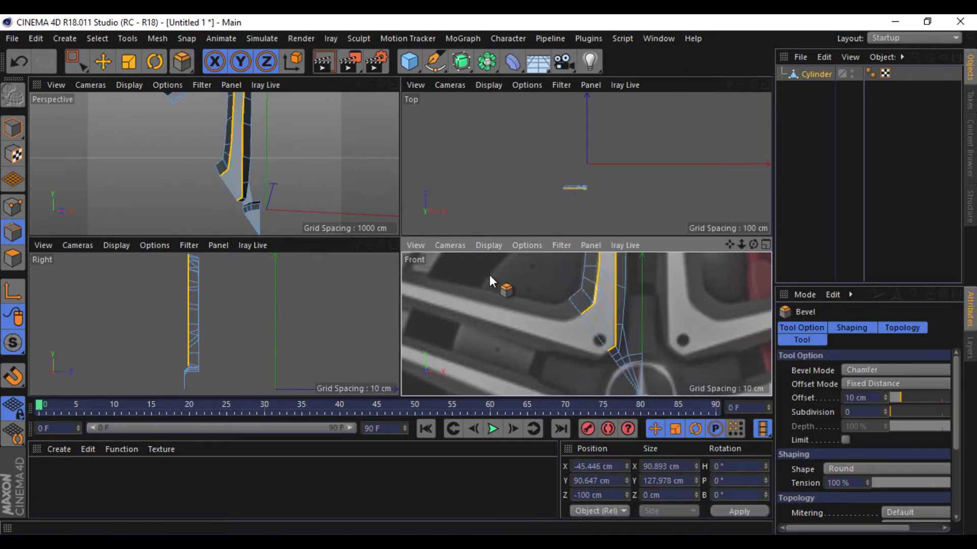
pyautogui.moveTo(490, 275); pyautogui.dragTo(552, 288)
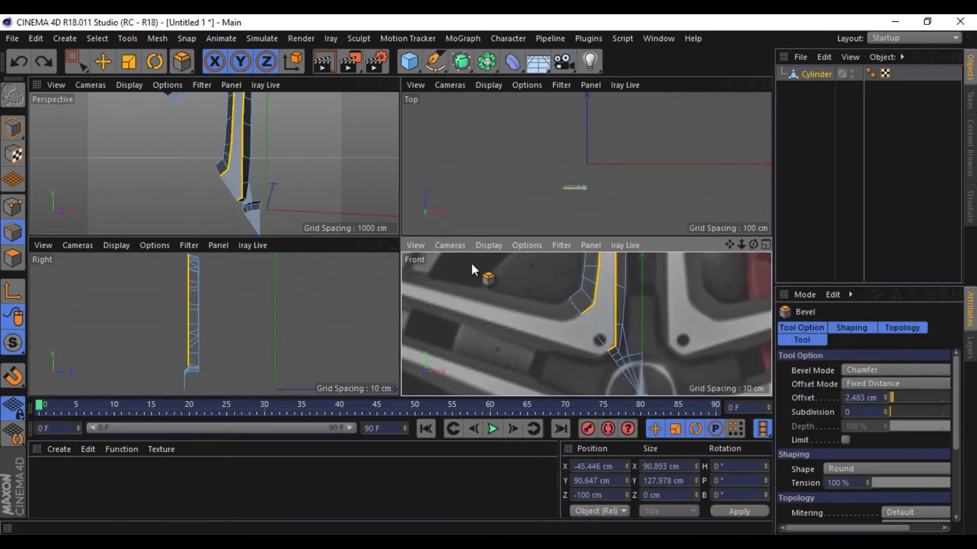
# Maximise the Perspective view, centre the bevelled spoke, and widen the object and attribute panels.
pyautogui.keyDown('alt'); pyautogui.moveTo(213, 138); pyautogui.dragTo(347, 155); pyautogui.keyUp('alt')
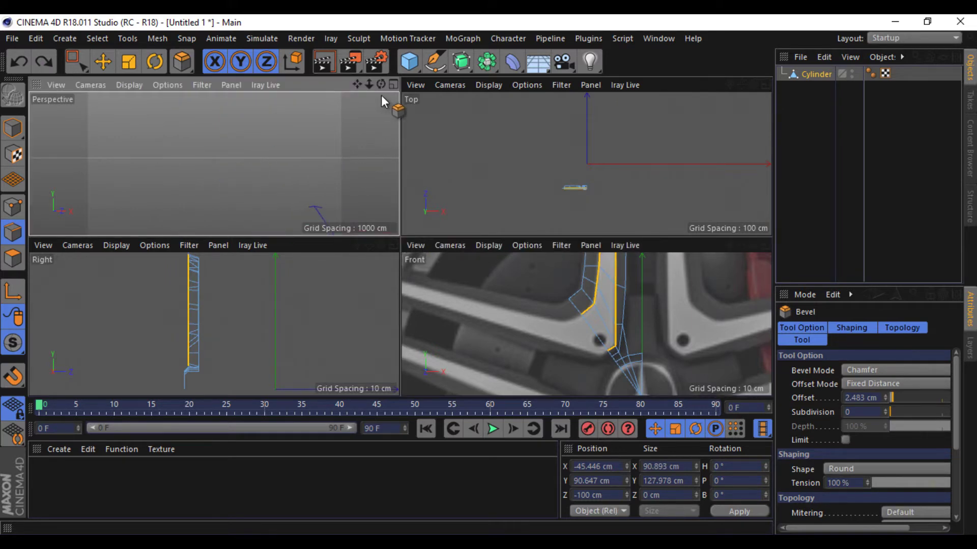
pyautogui.press('F1')
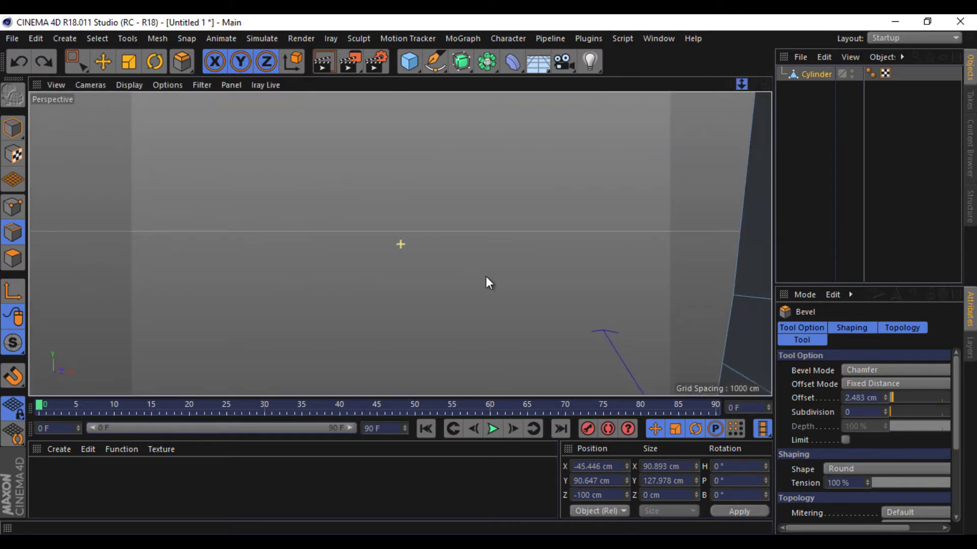
pyautogui.scroll(-5, 486, 276)
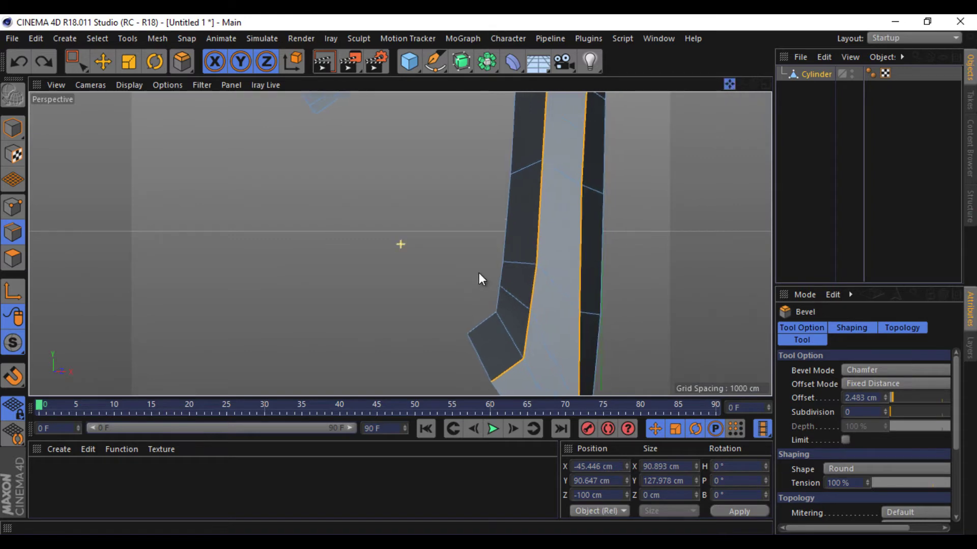
pyautogui.keyDown('alt'); pyautogui.moveTo(478, 272); pyautogui.dragTo(491, 276); pyautogui.keyUp('alt')
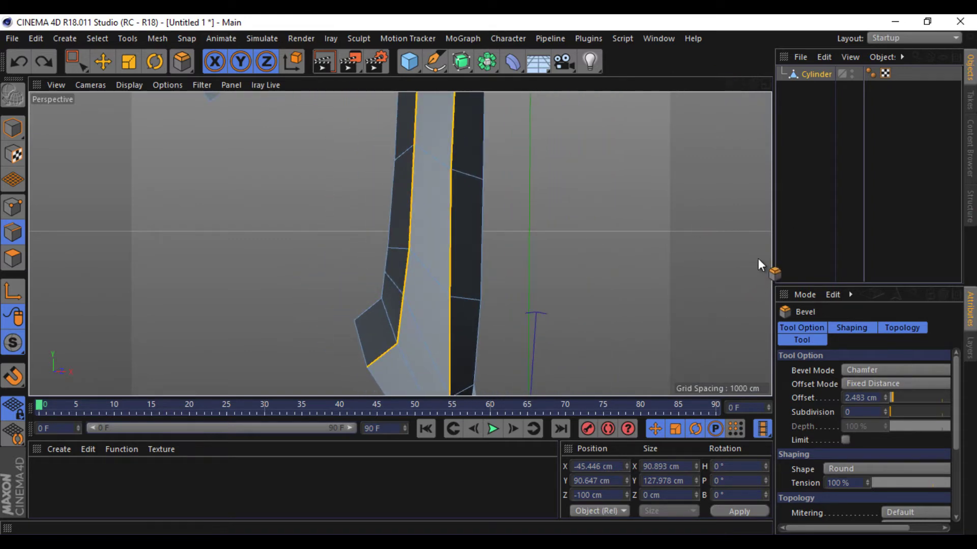
pyautogui.moveTo(772, 260); pyautogui.dragTo(684, 261)
# Bring up the mesh tools context menu over the bevelled spoke in the Perspective view.
pyautogui.rightClick(380, 228)
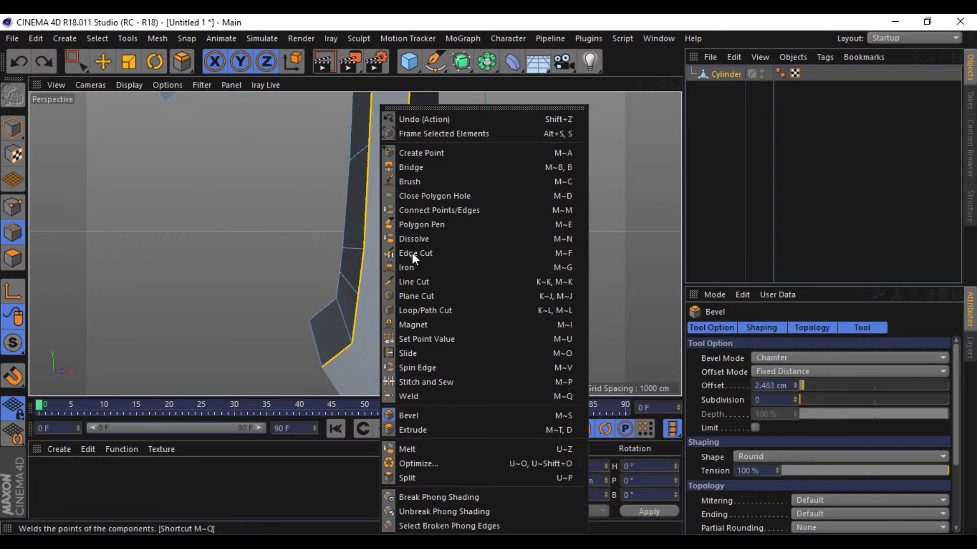
pyautogui.rightClick(372, 116)
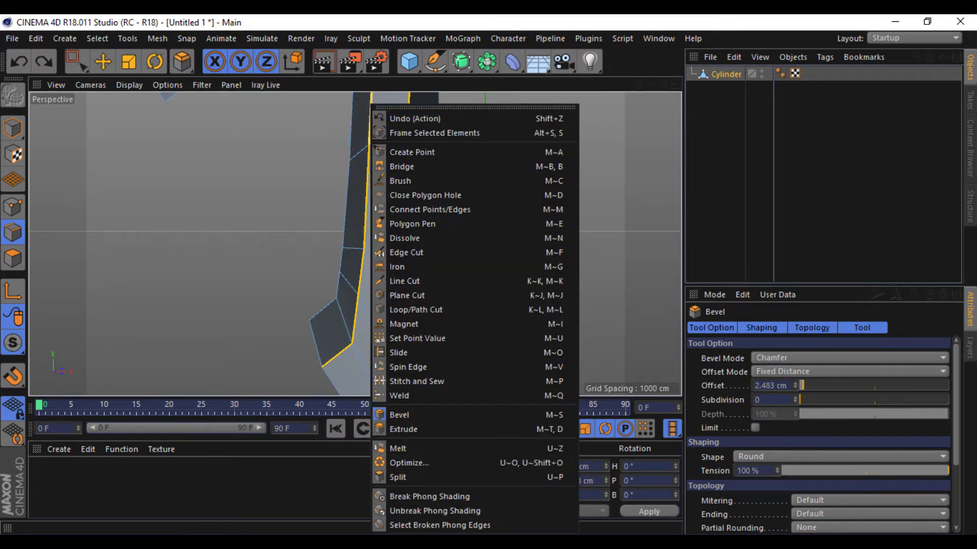
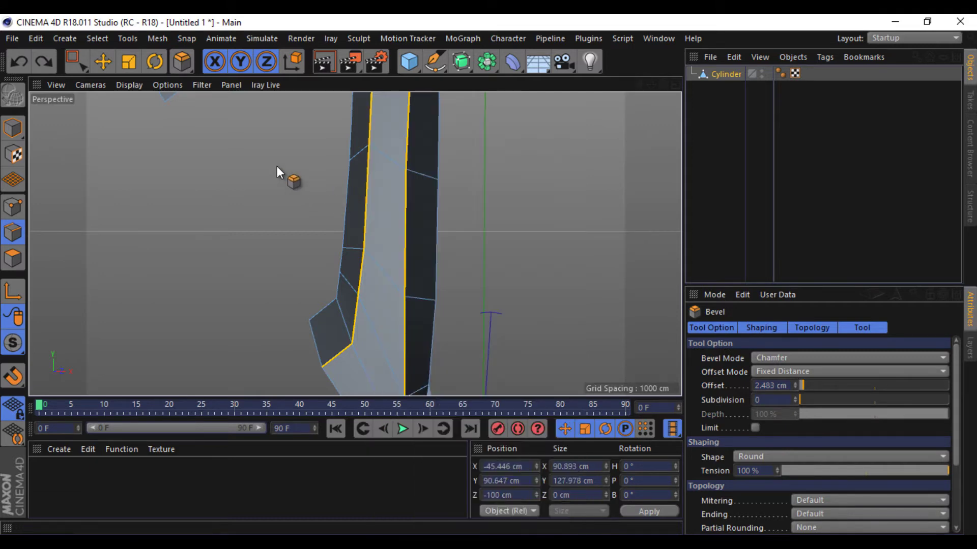
# Return to Live Selection and adjust the subdivision weight Strength setting.
pyautogui.click(78, 54)
pyautogui.click(118, 81)
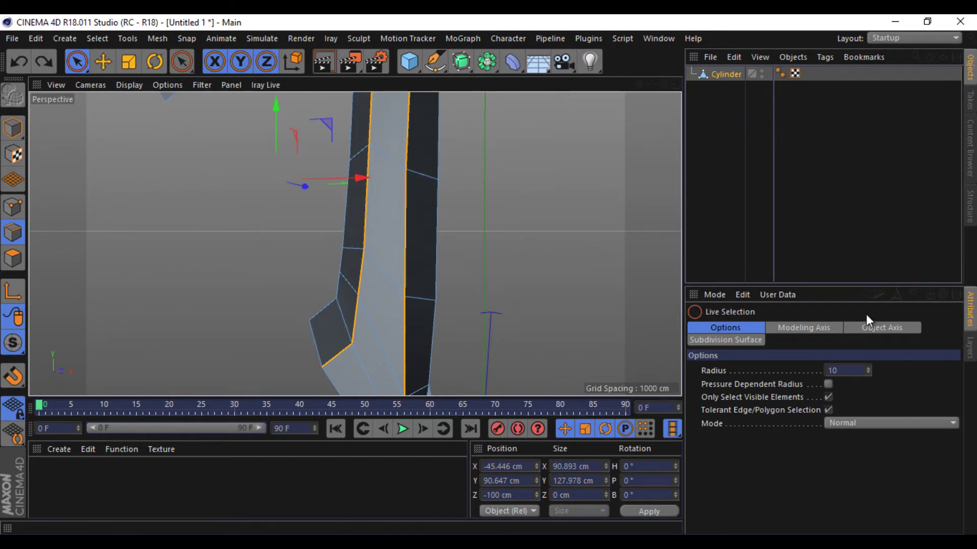
pyautogui.click(850, 328)
pyautogui.click(755, 339)
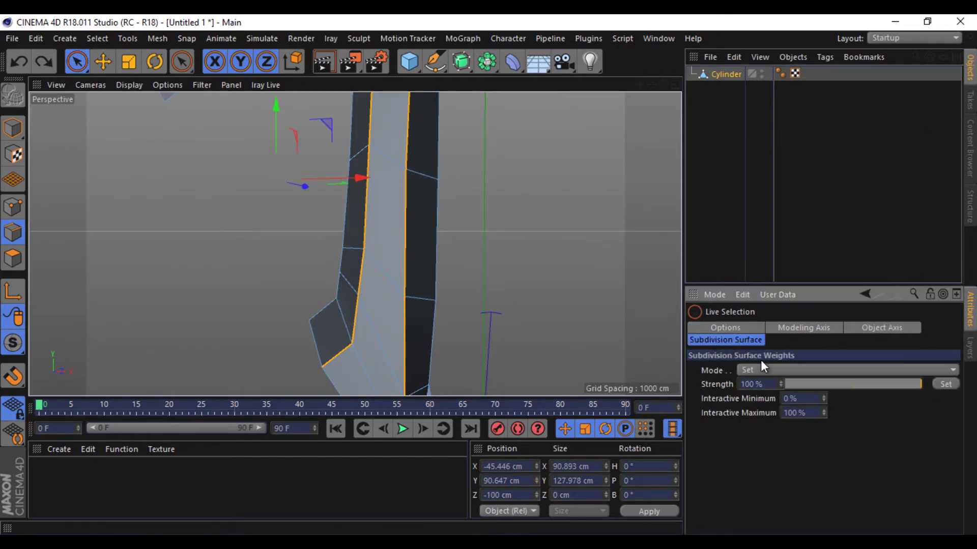
pyautogui.moveTo(911, 383); pyautogui.dragTo(891, 383)
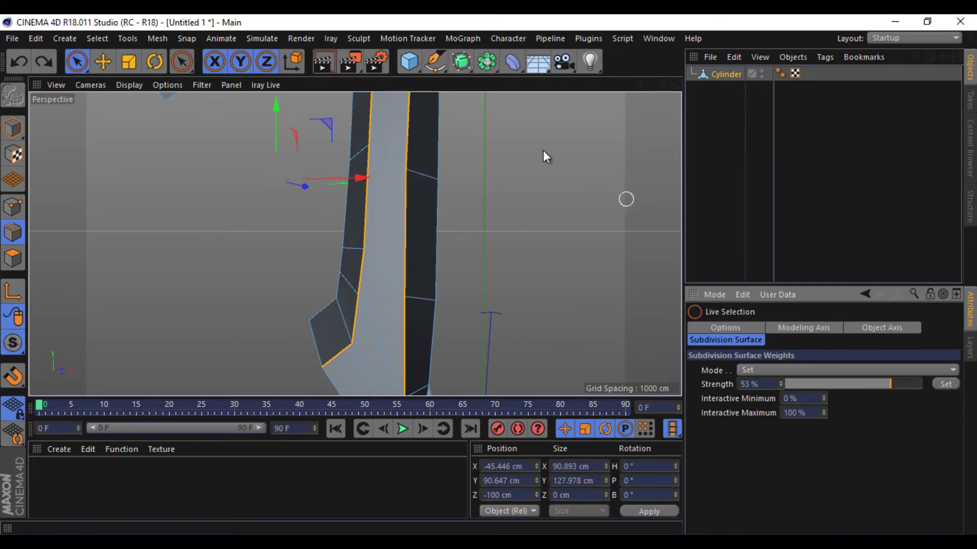
# Put the Cylinder under a new Subdivision Surface and apply 80% weight to the selected edges.
pyautogui.click(462, 61)
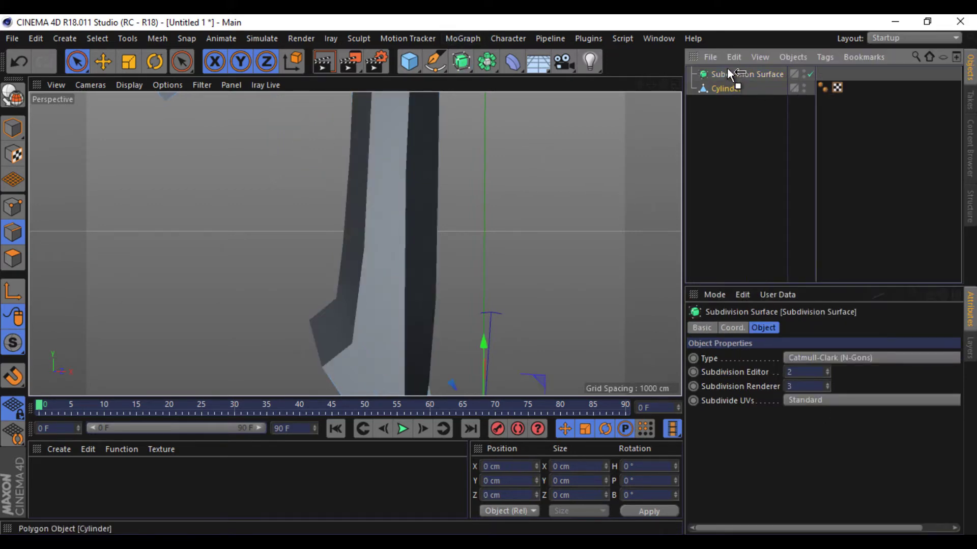
pyautogui.moveTo(726, 89); pyautogui.dragTo(727, 74)
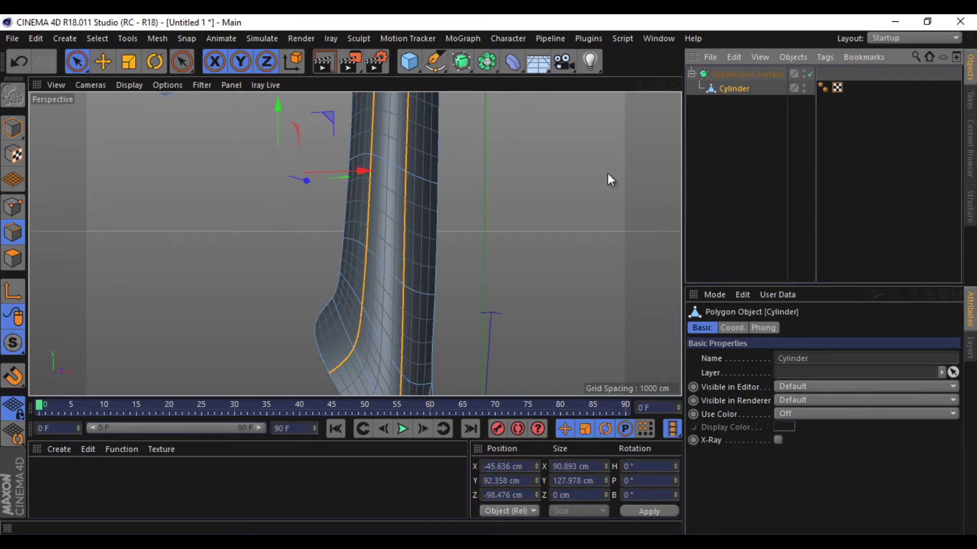
pyautogui.click(76, 61)
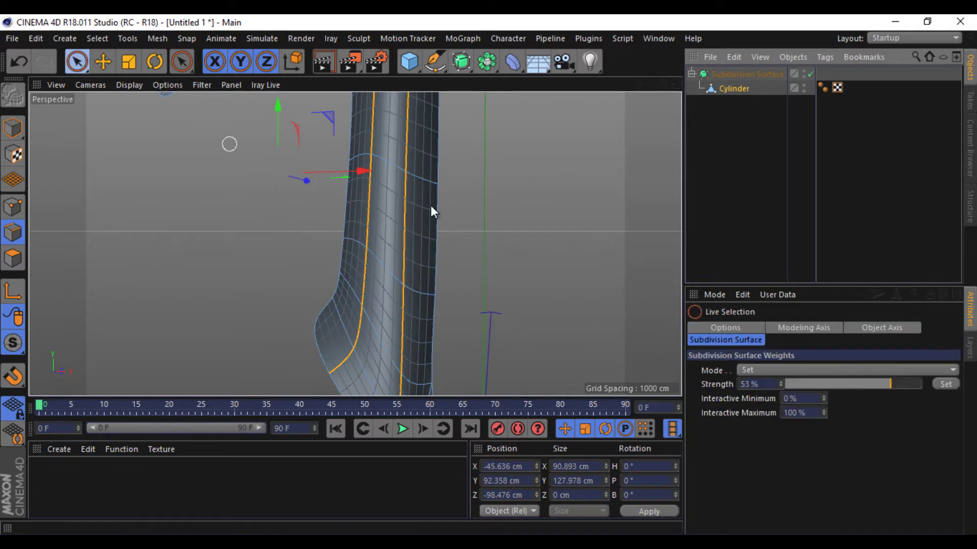
pyautogui.click(939, 384)
pyautogui.click(939, 382)
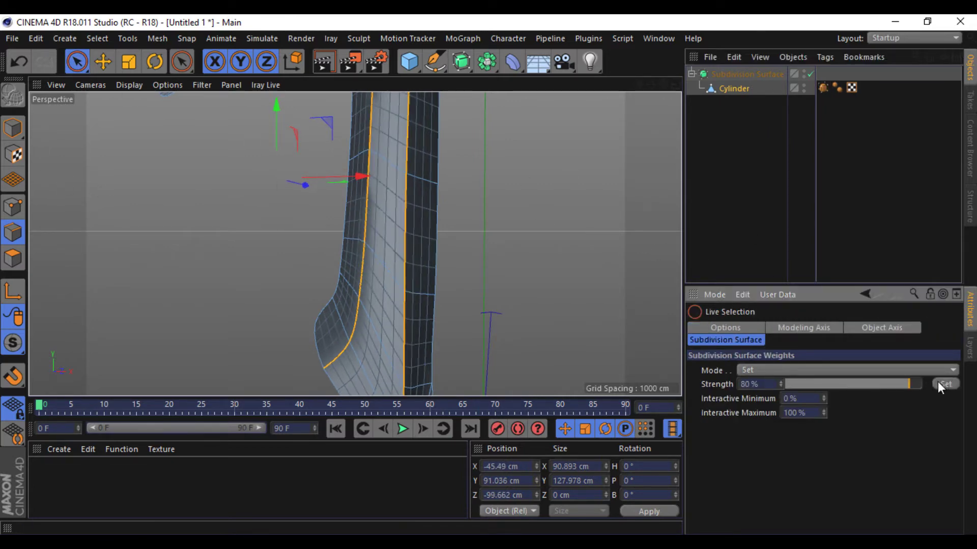
# Select the inner top arm edge loop and crease it with the subdivision weight.
pyautogui.moveTo(663, 85); pyautogui.dragTo(489, 276)
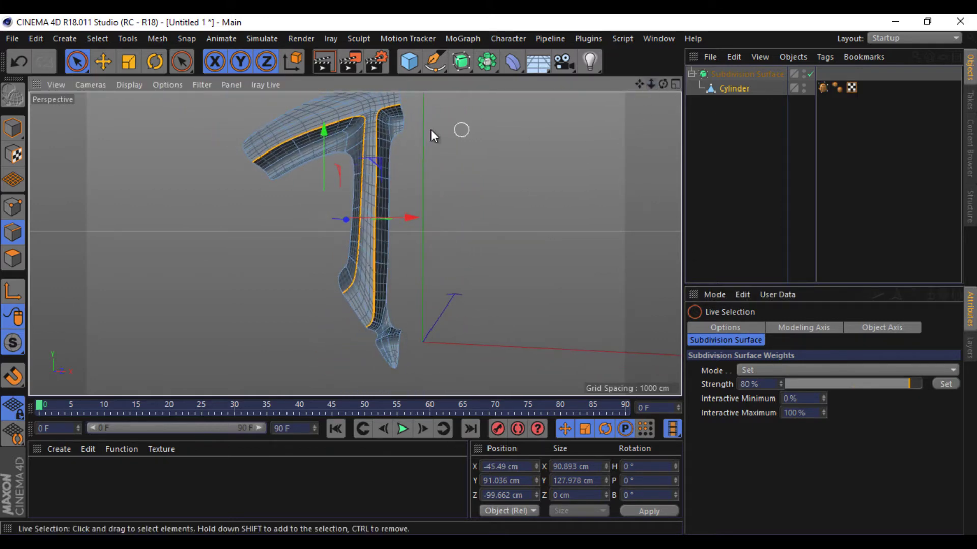
pyautogui.click(103, 62)
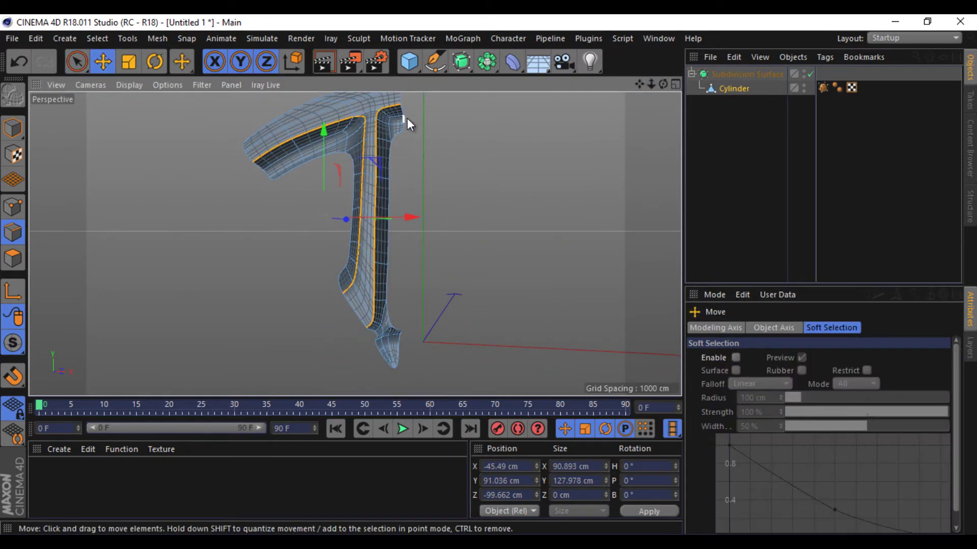
pyautogui.click(390, 124)
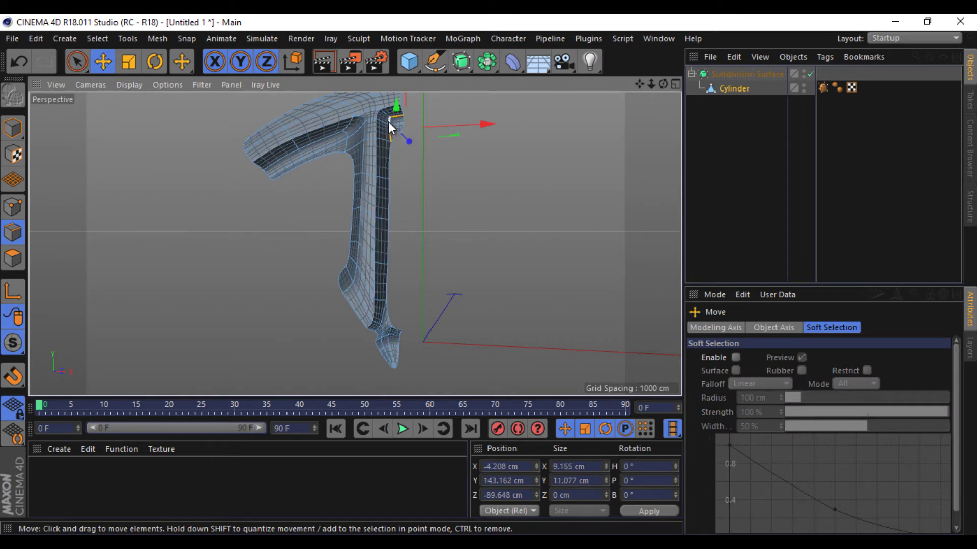
pyautogui.keyDown('shift'); pyautogui.doubleClick(318, 138); pyautogui.keyUp('shift')
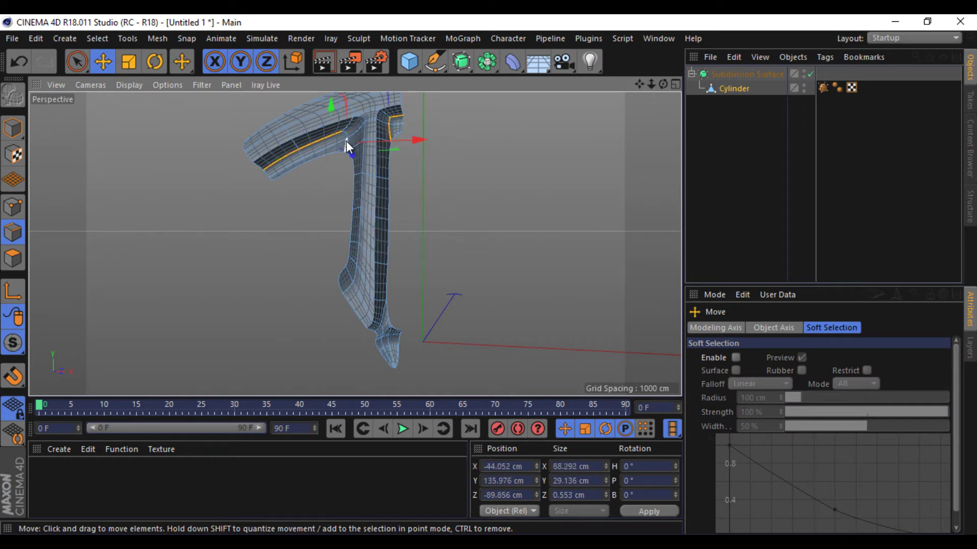
pyautogui.click(77, 61)
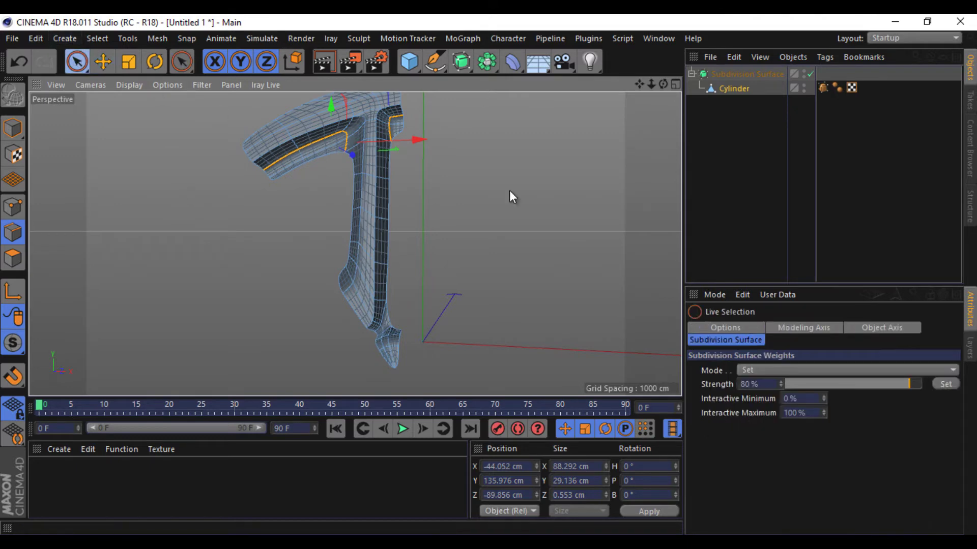
pyautogui.click(946, 384)
pyautogui.click(741, 187)
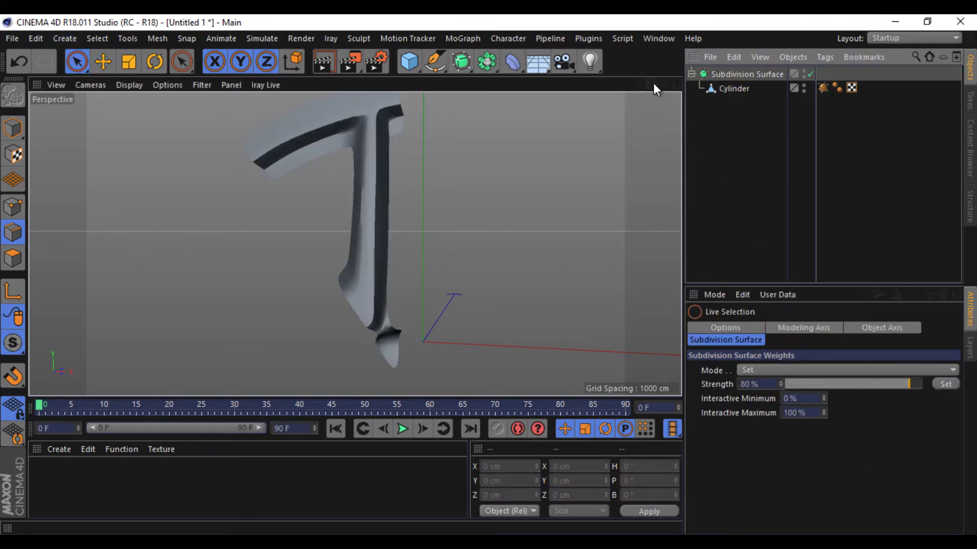
# Select the Cylinder and inspect its subdivision weight tag.
pyautogui.keyDown('alt'); pyautogui.moveTo(491, 275); pyautogui.dragTo(489, 275); pyautogui.keyUp('alt')
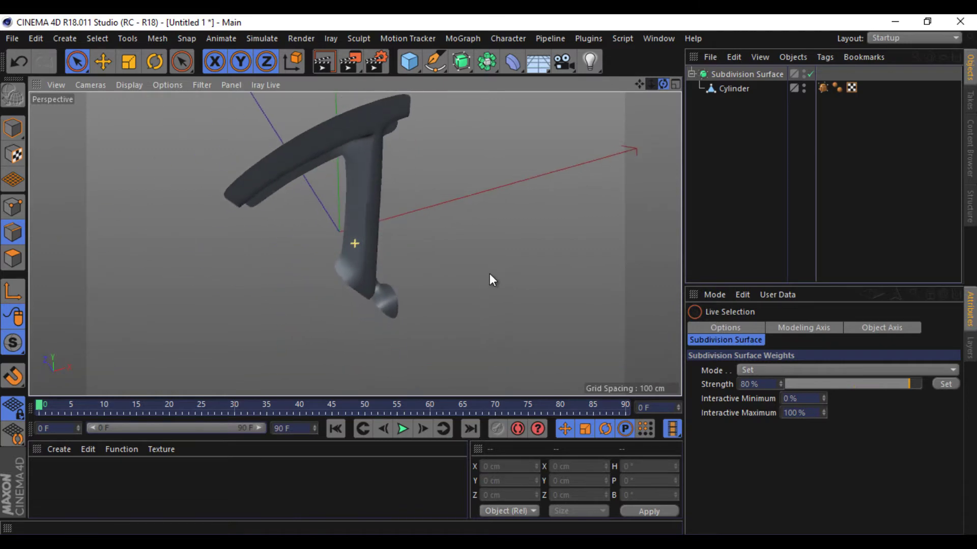
pyautogui.click(734, 89)
pyautogui.click(13, 258)
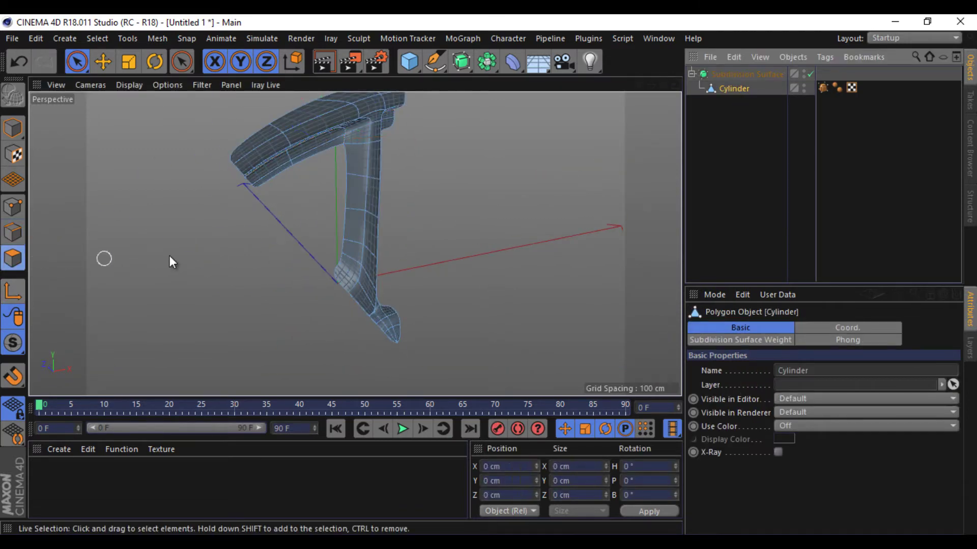
pyautogui.scroll(2, 380, 200)
pyautogui.scroll(2, 482, 195)
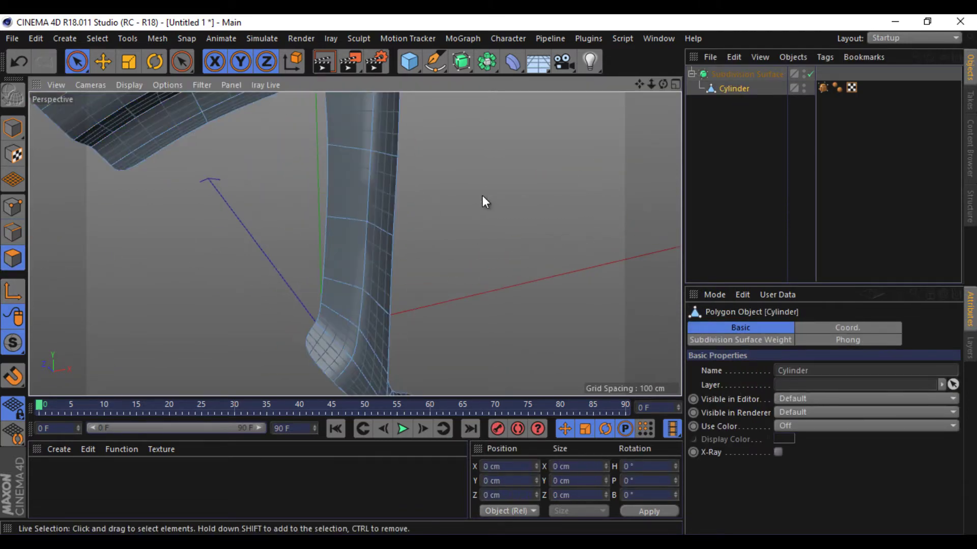
pyautogui.click(823, 89)
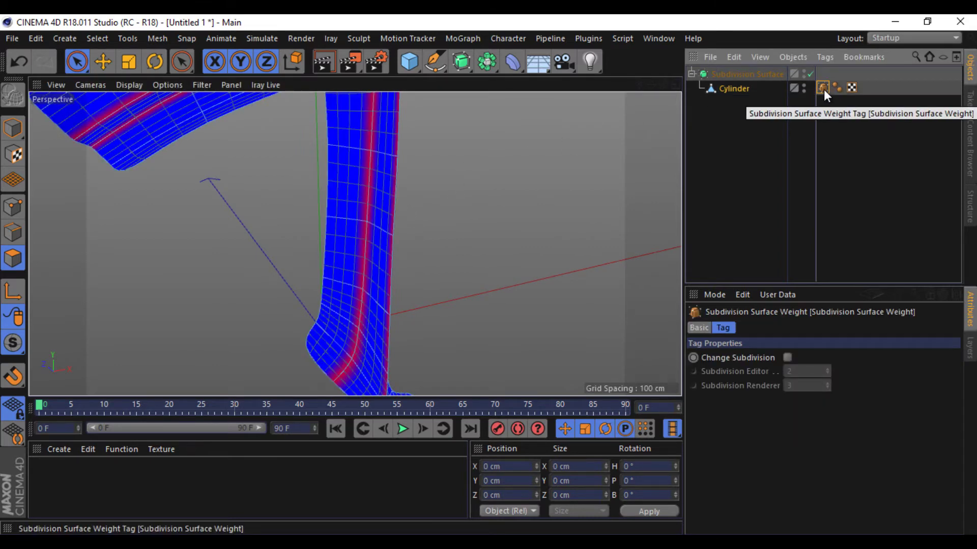
pyautogui.click(847, 110)
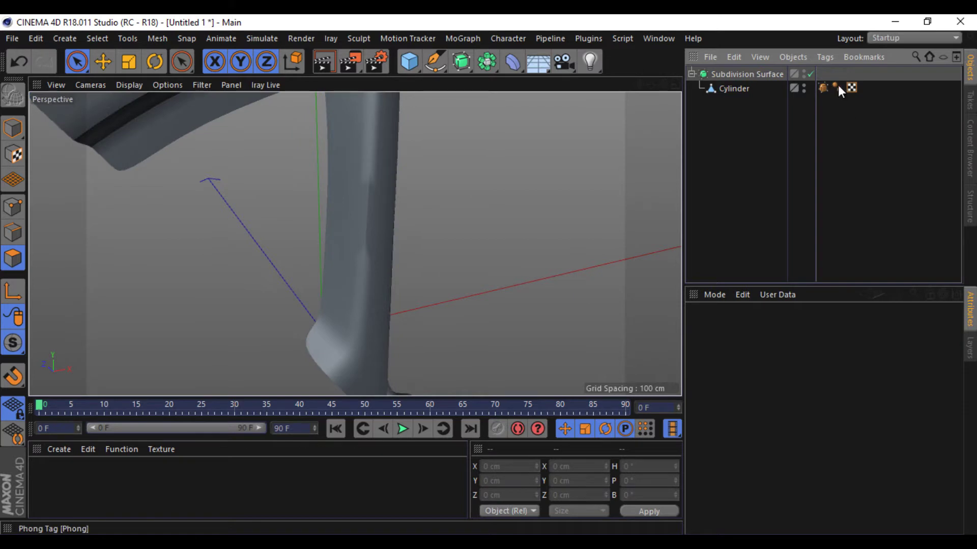
# Inspect the Cylinder's Phong smoothing tag and toggle the weight shading display.
pyautogui.click(837, 88)
pyautogui.click(770, 358)
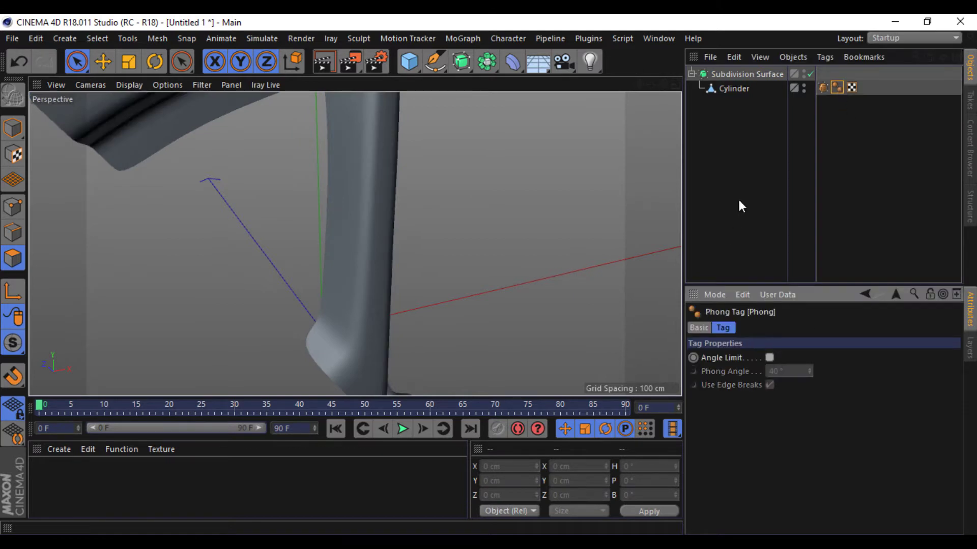
pyautogui.scroll(-3, 529, 190)
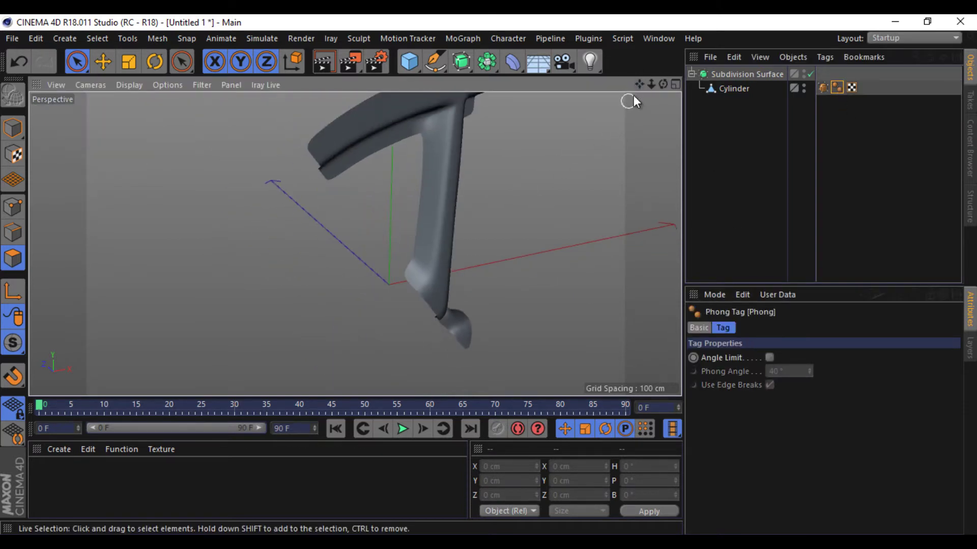
pyautogui.moveTo(639, 84); pyautogui.dragTo(487, 276)
pyautogui.click(822, 88)
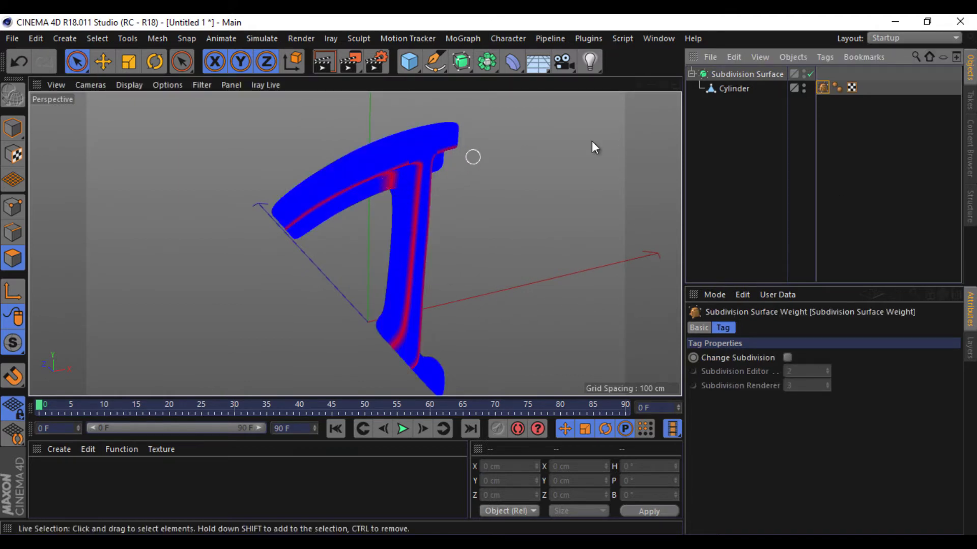
pyautogui.click(775, 154)
# Add a Symmetry object that mirrors the Cylinder across its centre.
pyautogui.moveTo(661, 84); pyautogui.dragTo(488, 276)
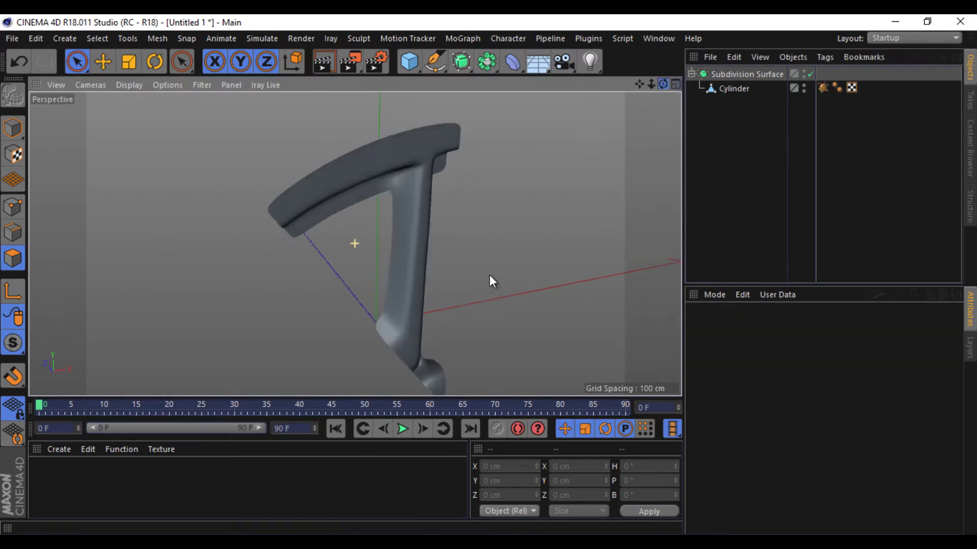
pyautogui.moveTo(639, 83); pyautogui.dragTo(717, 72)
pyautogui.click(487, 61)
pyautogui.click(662, 134)
# Place the Symmetry object under the Subdivision Surface.
pyautogui.click(727, 162)
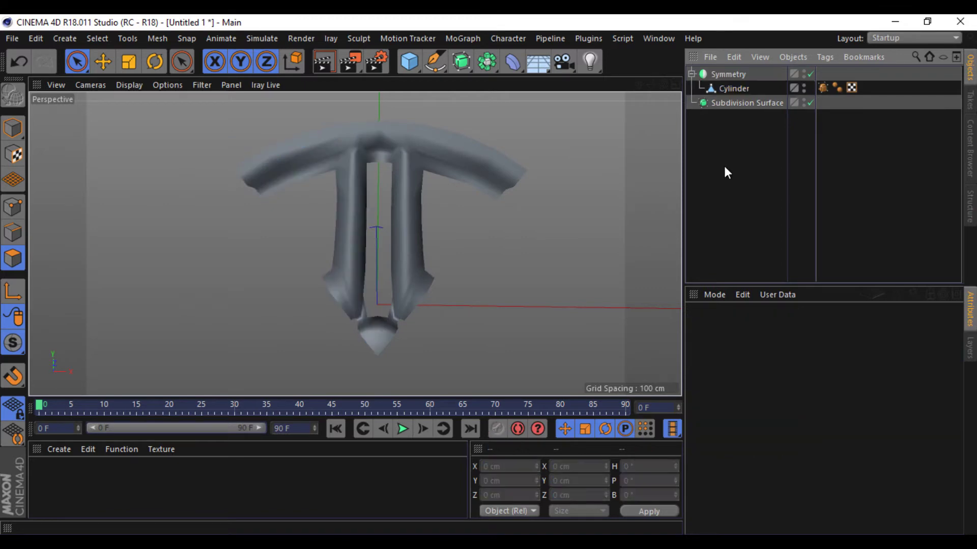
pyautogui.scroll(5, 362, 344)
pyautogui.scroll(2, 392, 331)
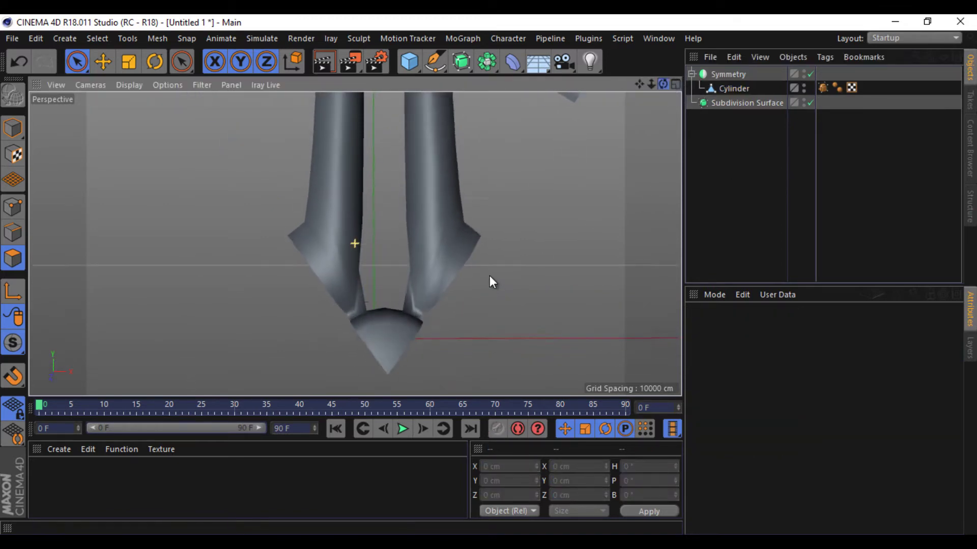
pyautogui.keyDown('alt'); pyautogui.moveTo(489, 273); pyautogui.dragTo(488, 274); pyautogui.keyUp('alt')
pyautogui.moveTo(731, 75); pyautogui.dragTo(728, 101)
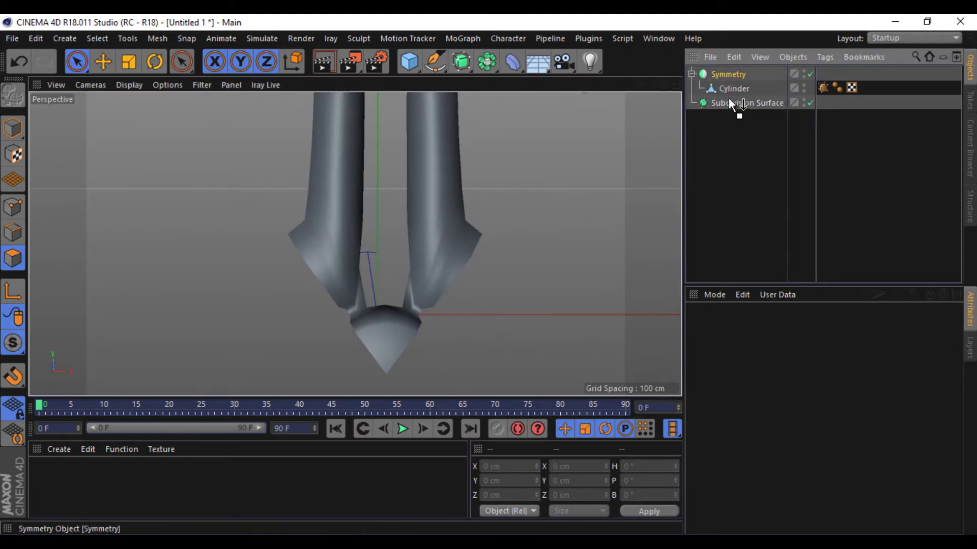
pyautogui.scroll(-3, 544, 263)
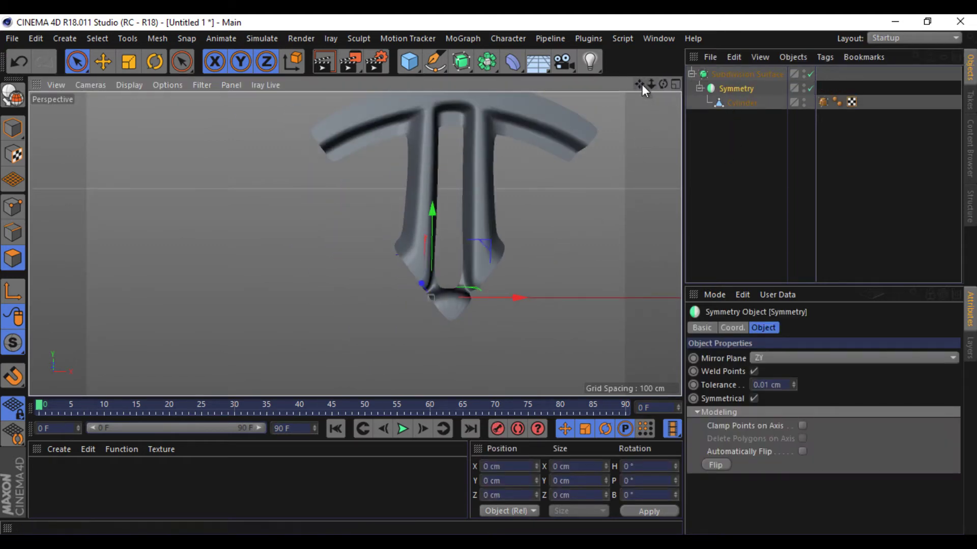
pyautogui.moveTo(642, 85); pyautogui.dragTo(488, 275)
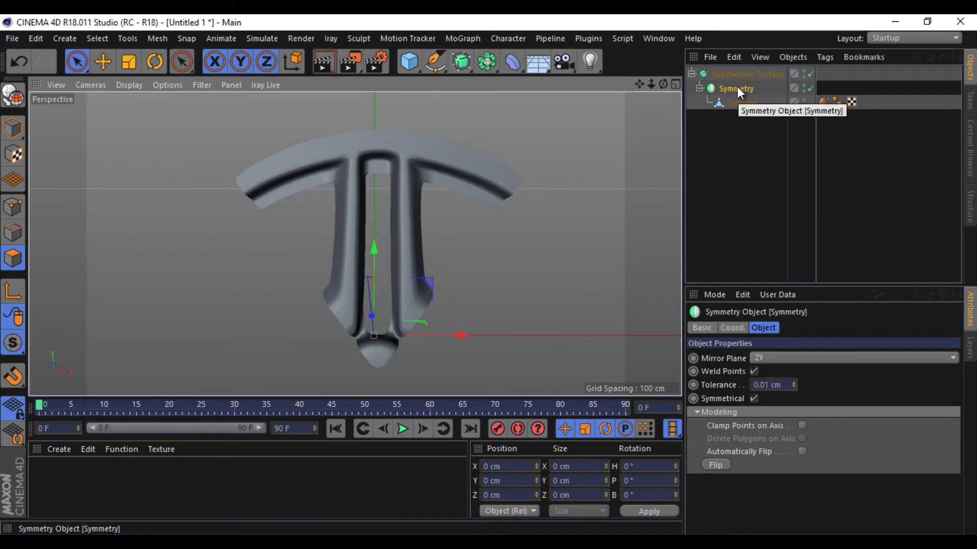
# Duplicate the Symmetry, hide the Subdivision Surface, and make the copy editable.
pyautogui.keyDown('ctrl'); pyautogui.moveTo(738, 87); pyautogui.dragTo(741, 146); pyautogui.keyUp('ctrl')
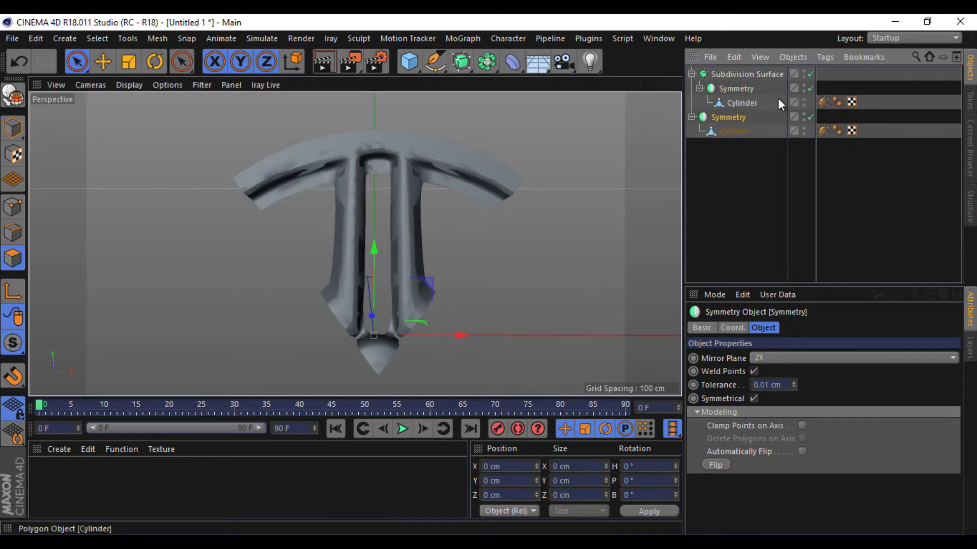
pyautogui.click(804, 72)
pyautogui.click(9, 96)
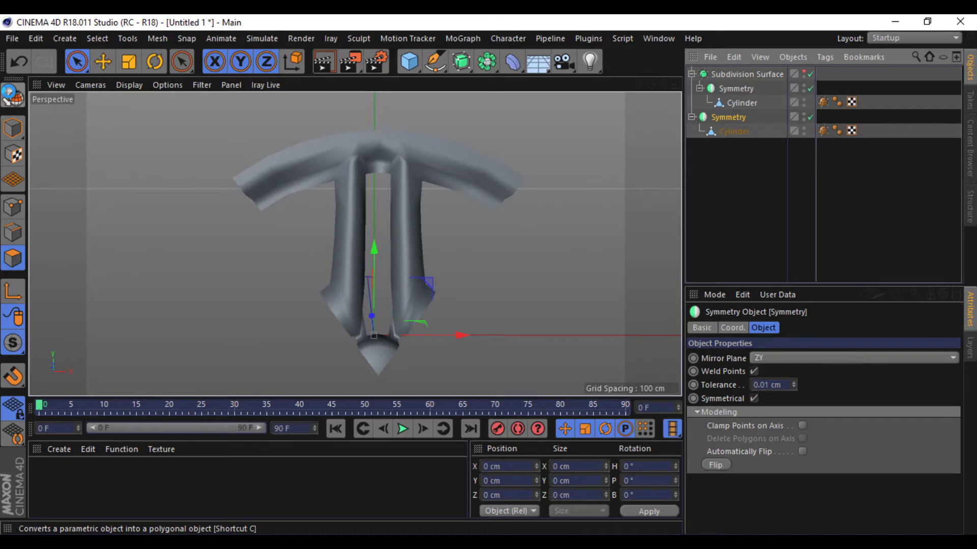
pyautogui.click(692, 117)
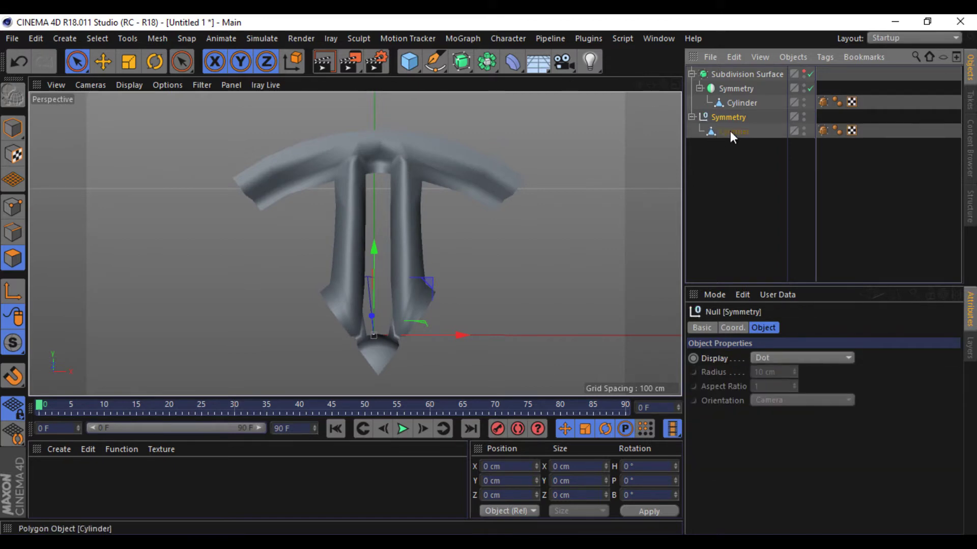
pyautogui.click(733, 131)
# Maximize the front view and switch the copied Cylinder to point editing.
pyautogui.click(674, 84)
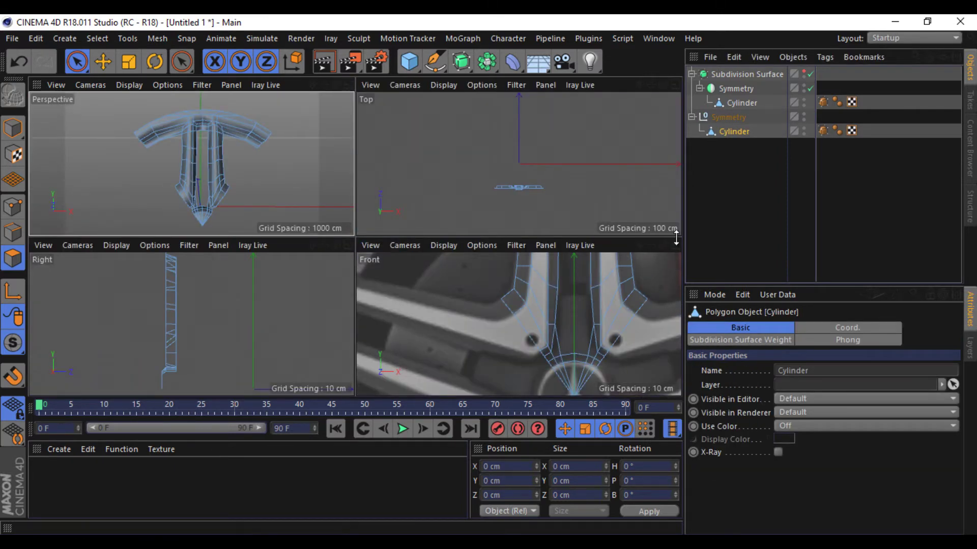
pyautogui.click(676, 245)
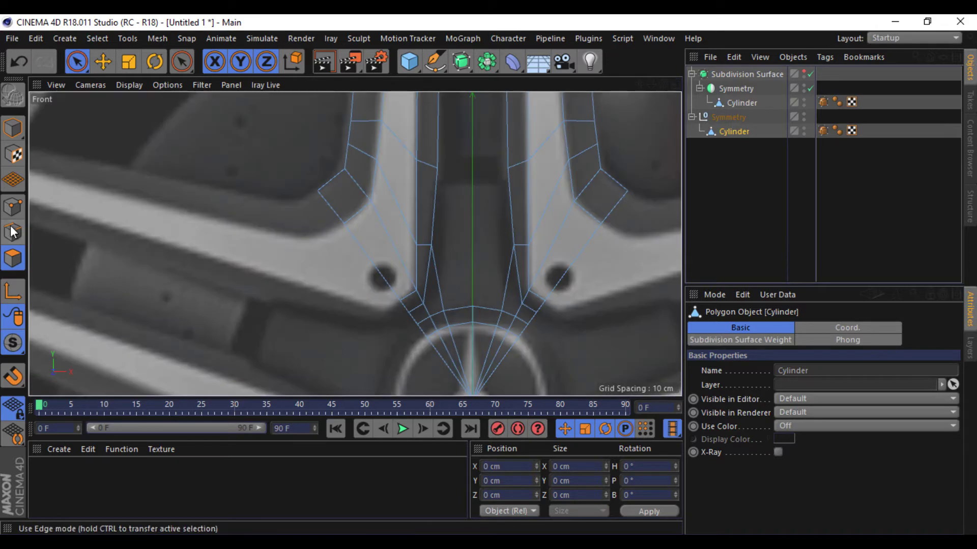
pyautogui.click(13, 207)
pyautogui.rightClick(312, 305)
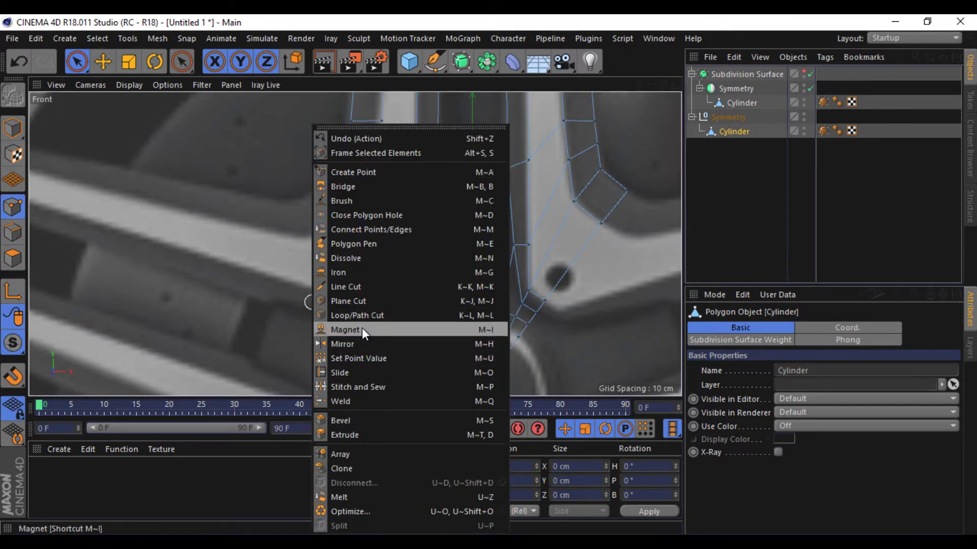
pyautogui.click(361, 286)
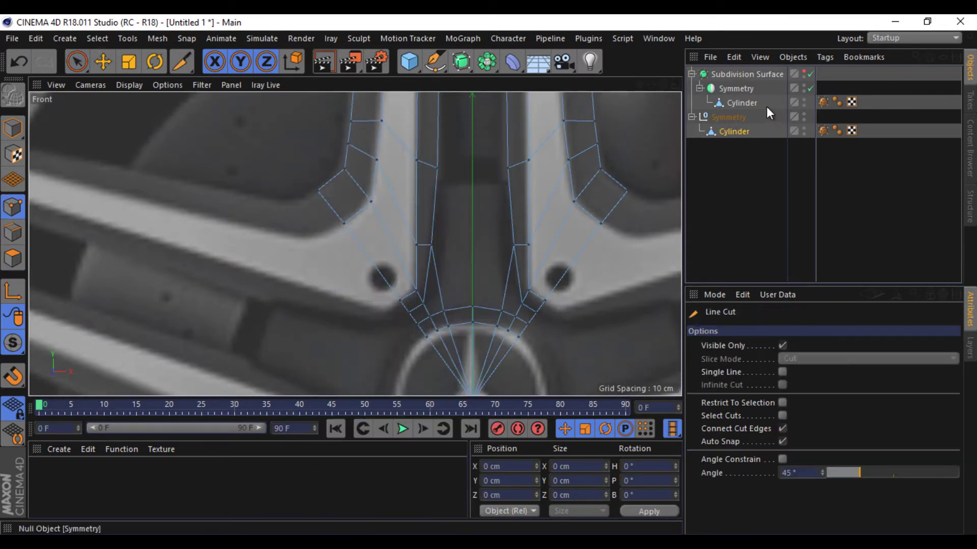
# Delete the duplicate Symmetry and Cylinder, then show the original Cylinder's raw cage for cutting.
pyautogui.keyDown('ctrl'); pyautogui.click(729, 117); pyautogui.keyUp('ctrl')
pyautogui.press('Delete')
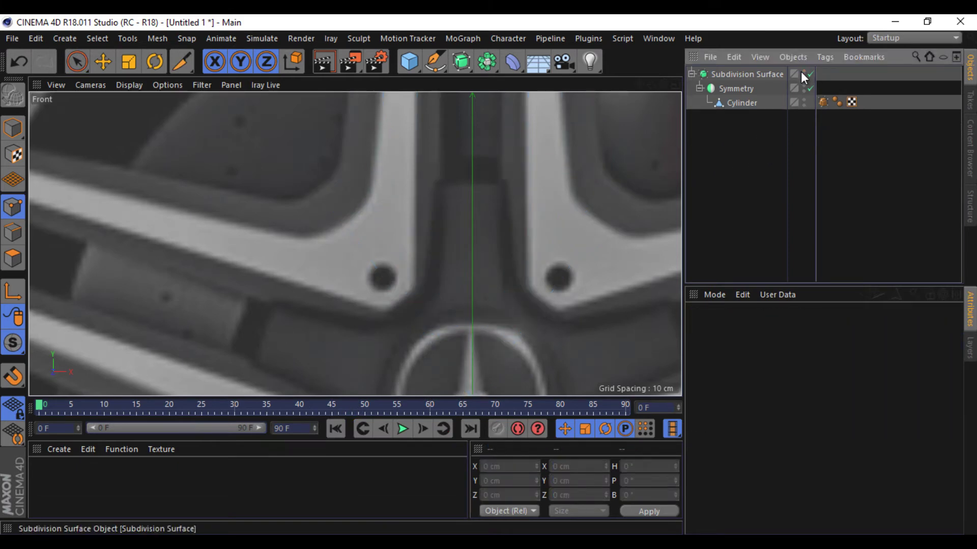
pyautogui.click(804, 72)
pyautogui.click(741, 102)
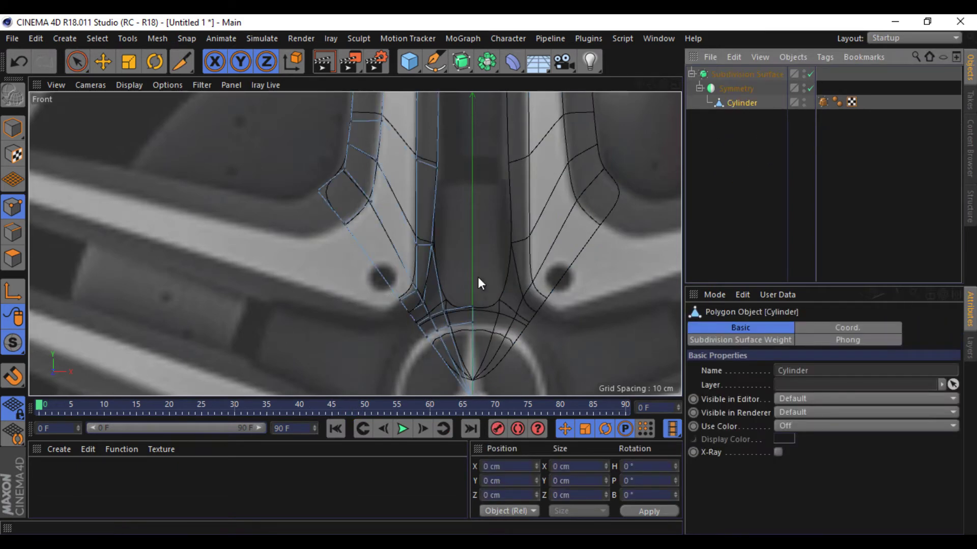
pyautogui.rightClick(366, 283)
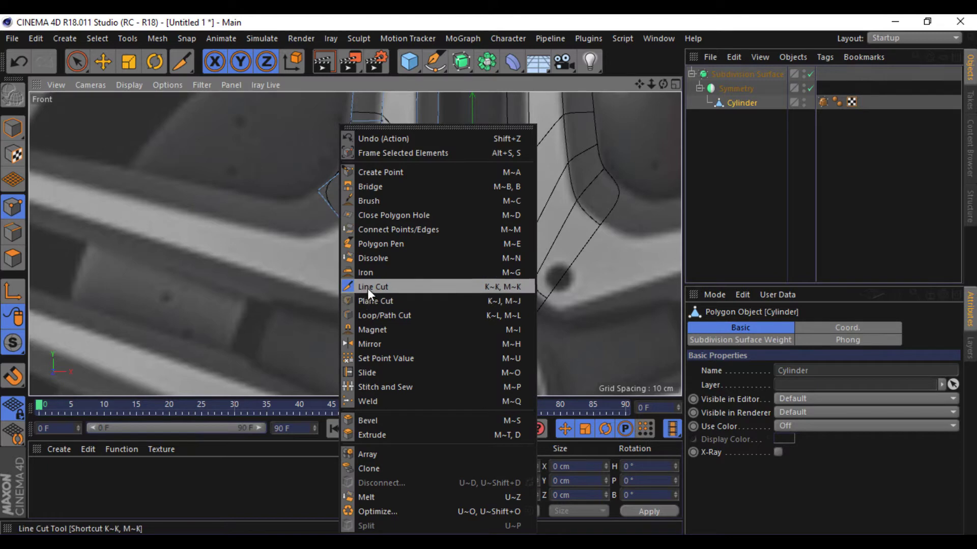
pyautogui.click(367, 288)
pyautogui.moveTo(810, 74); pyautogui.dragTo(810, 88)
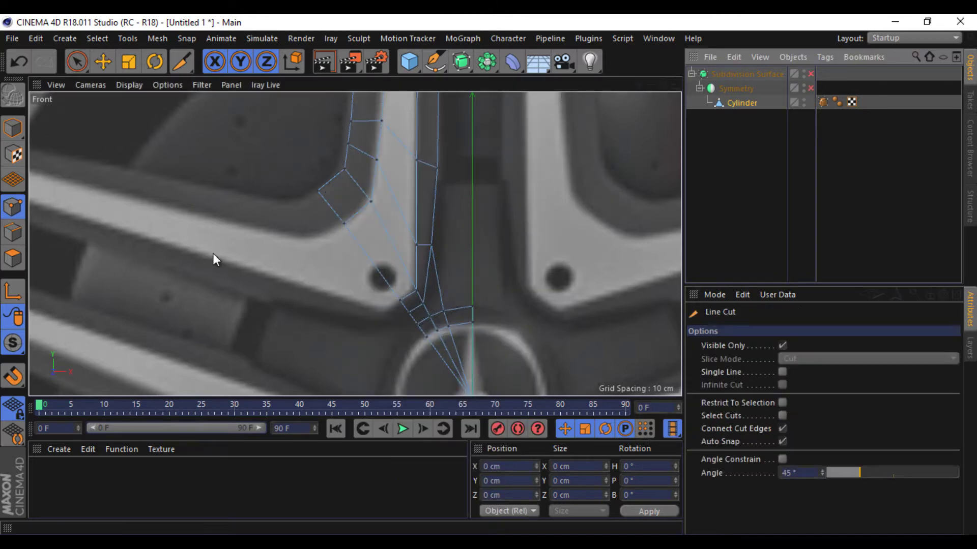
# Line-cut two new edges from beside the bolt hole toward the spoke centre.
pyautogui.click(380, 275)
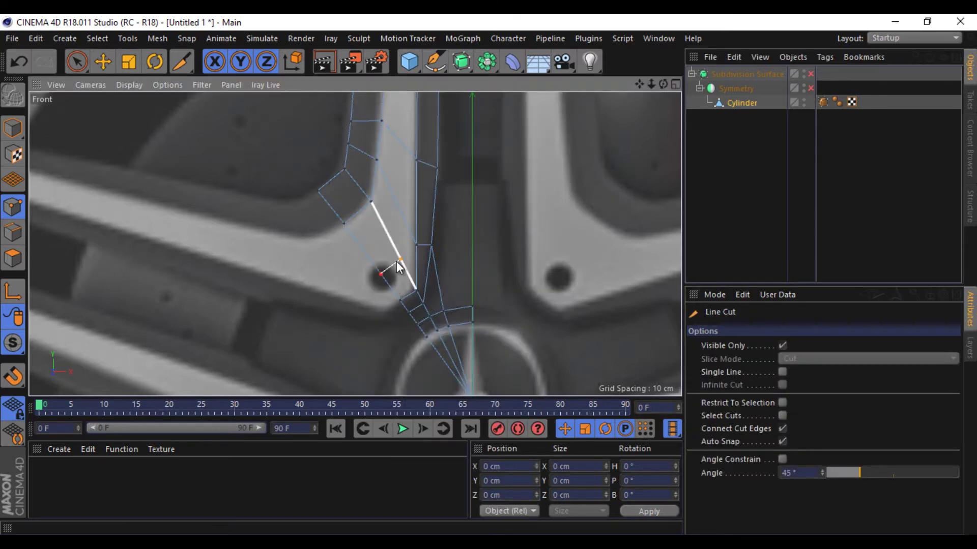
pyautogui.click(398, 262)
pyautogui.click(404, 218)
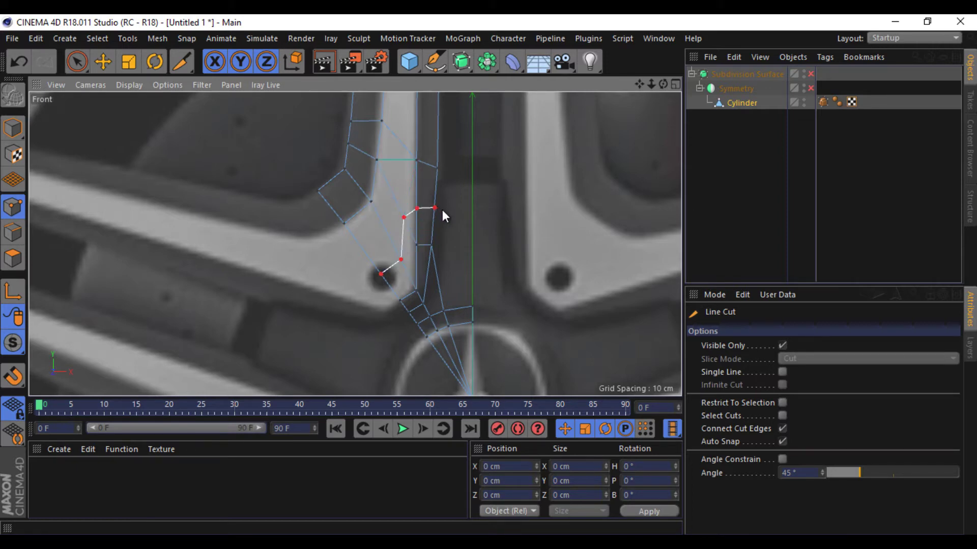
pyautogui.press('Escape')
pyautogui.rightClick(227, 285)
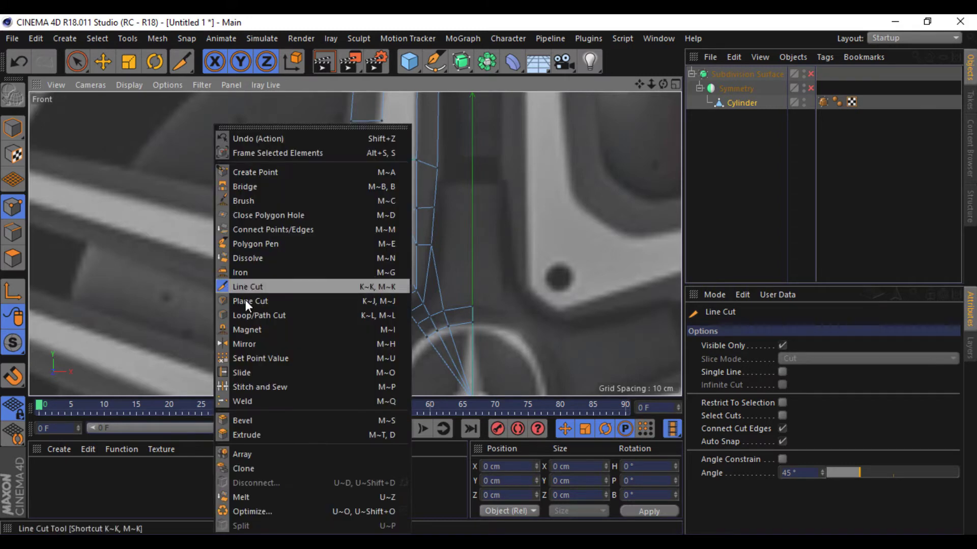
pyautogui.click(254, 306)
pyautogui.click(361, 247)
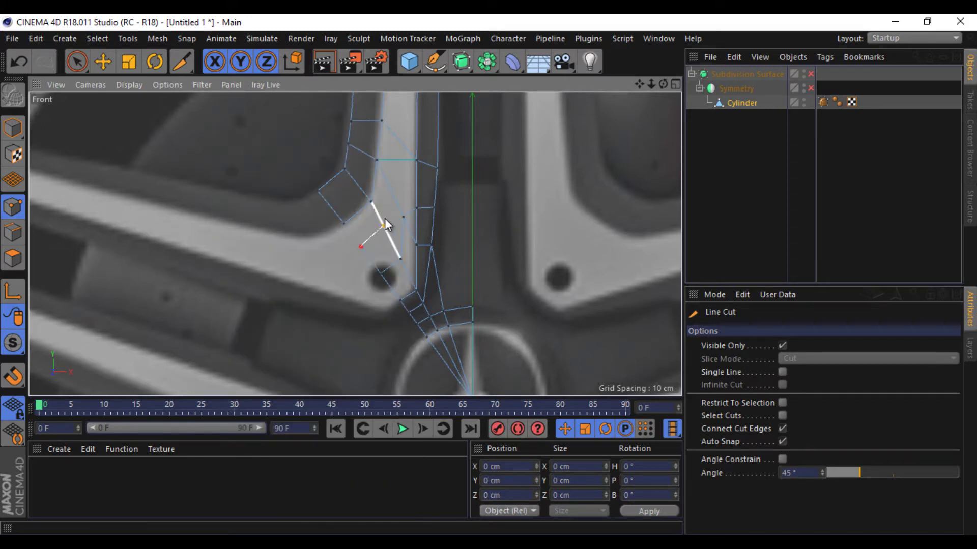
pyautogui.click(381, 220)
pyautogui.press('Escape')
# Try sliding a vertex along its edge, then undo the slide.
pyautogui.rightClick(347, 296)
pyautogui.press('Escape')
pyautogui.click(97, 63)
pyautogui.rightClick(200, 233)
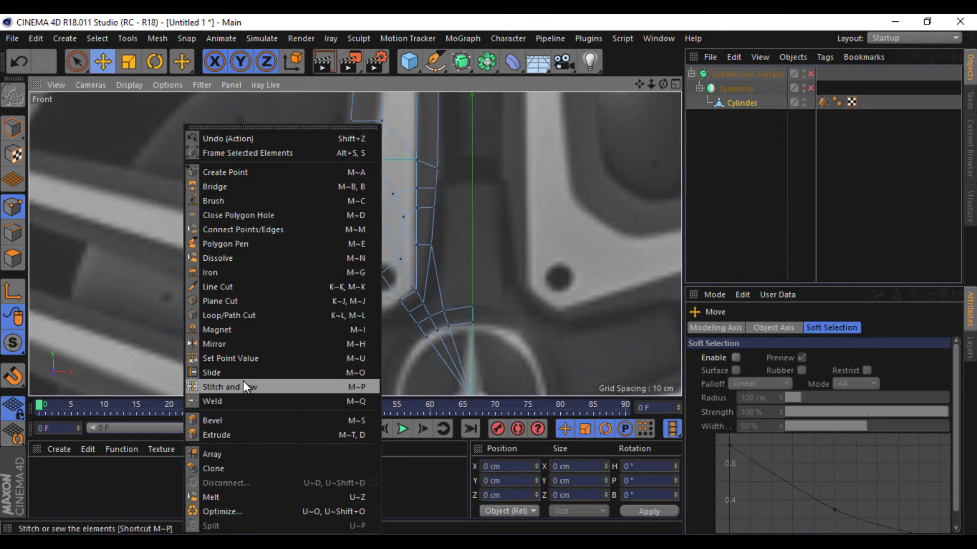
pyautogui.click(243, 381)
pyautogui.moveTo(403, 306); pyautogui.dragTo(394, 293)
pyautogui.hotkey('ctrl', 'z')
# Add a loop cut beside the bolt hole and slide its points into place.
pyautogui.rightClick(340, 305)
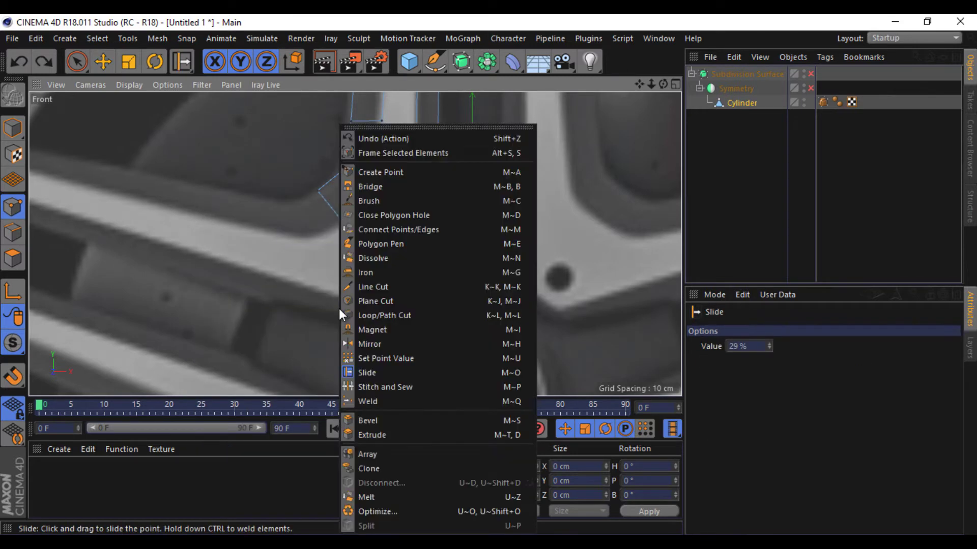
pyautogui.click(371, 313)
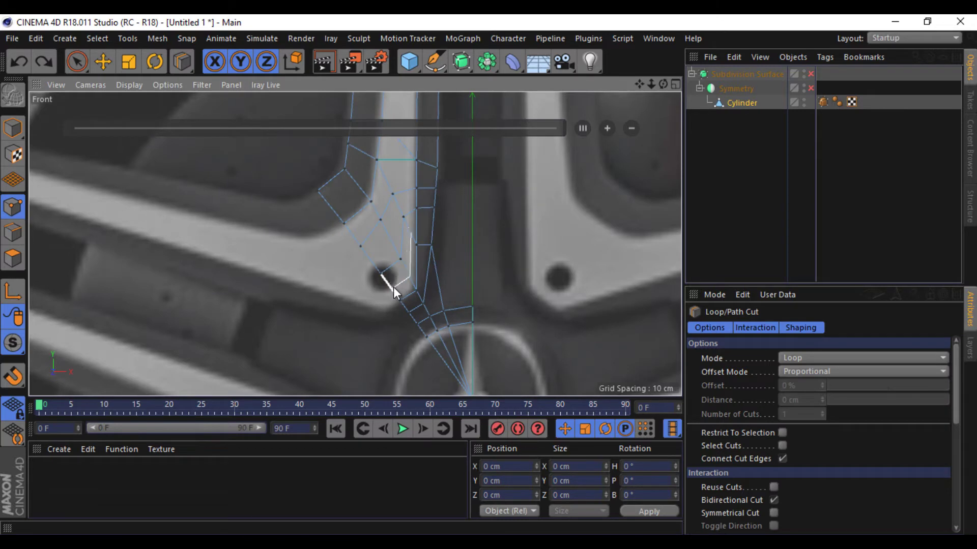
pyautogui.click(392, 287)
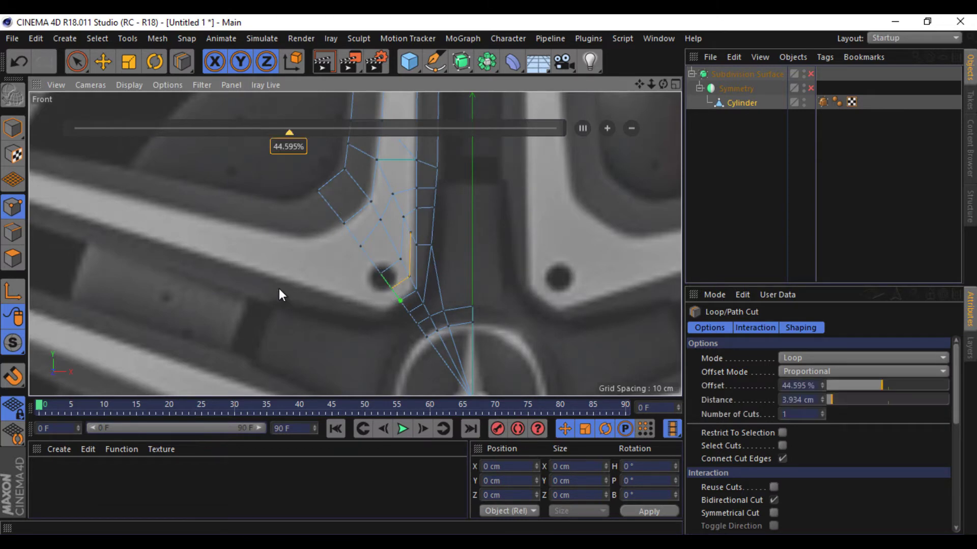
pyautogui.click(103, 61)
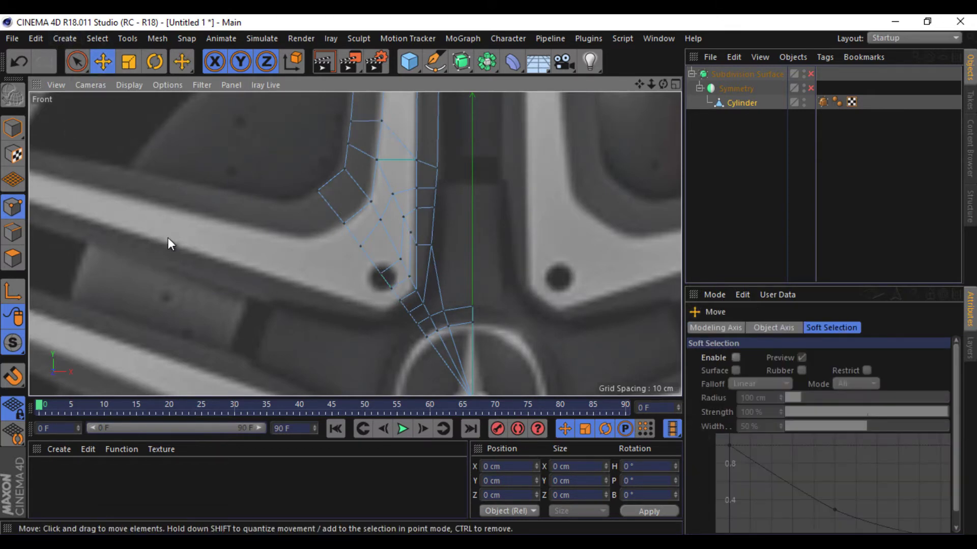
pyautogui.rightClick(168, 237)
pyautogui.click(221, 372)
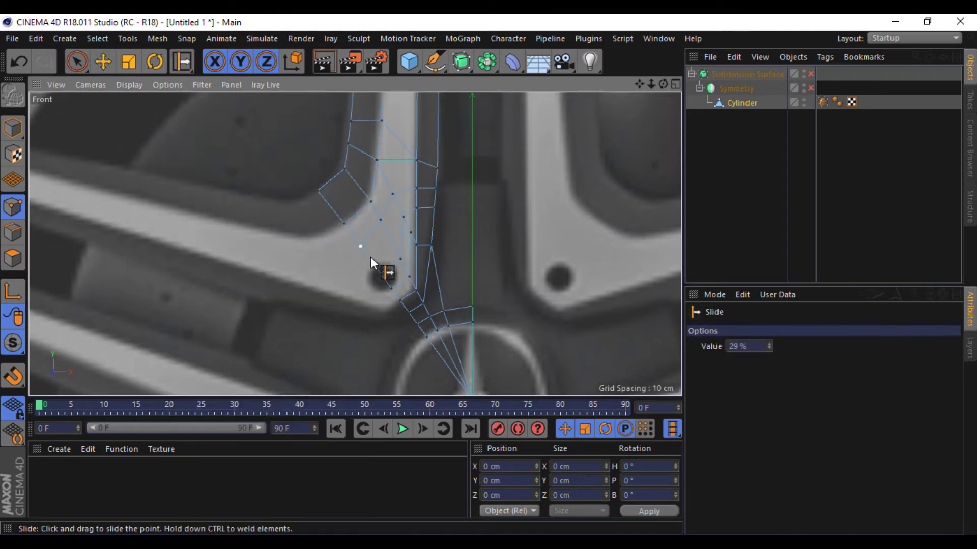
pyautogui.moveTo(370, 257); pyautogui.dragTo(373, 264)
pyautogui.moveTo(384, 277); pyautogui.dragTo(382, 271)
pyautogui.moveTo(382, 224); pyautogui.dragTo(385, 239)
# Line-cut new edges on the spoke's left side and across its upper part.
pyautogui.rightClick(475, 166)
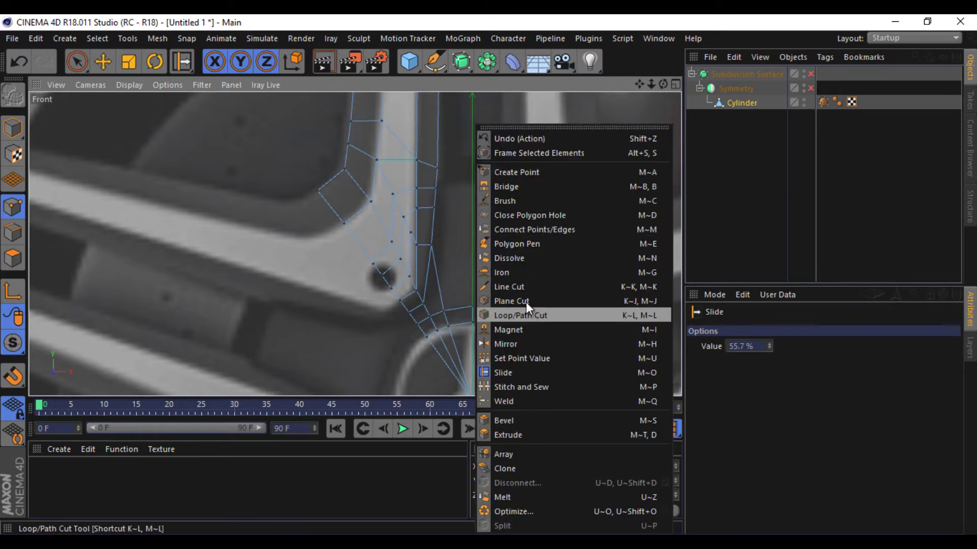
pyautogui.click(511, 285)
pyautogui.click(390, 192)
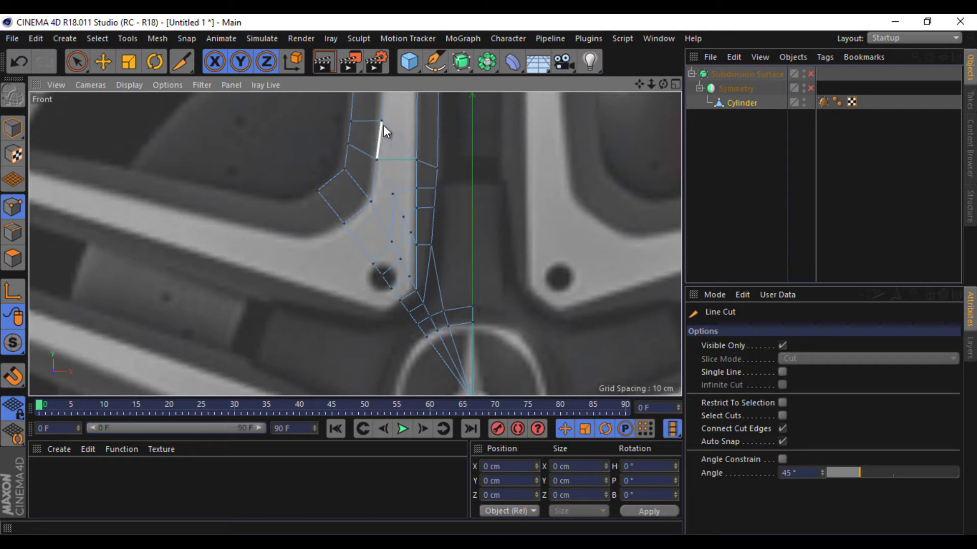
pyautogui.click(381, 121)
pyautogui.click(416, 119)
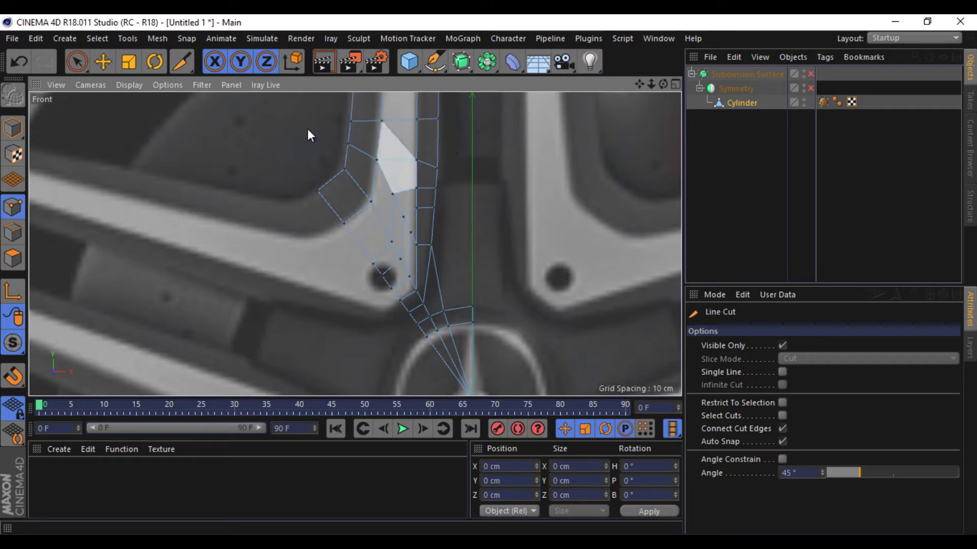
# Select the diagonal edge on the upper spoke and dissolve it.
pyautogui.click(102, 62)
pyautogui.click(12, 232)
pyautogui.click(402, 146)
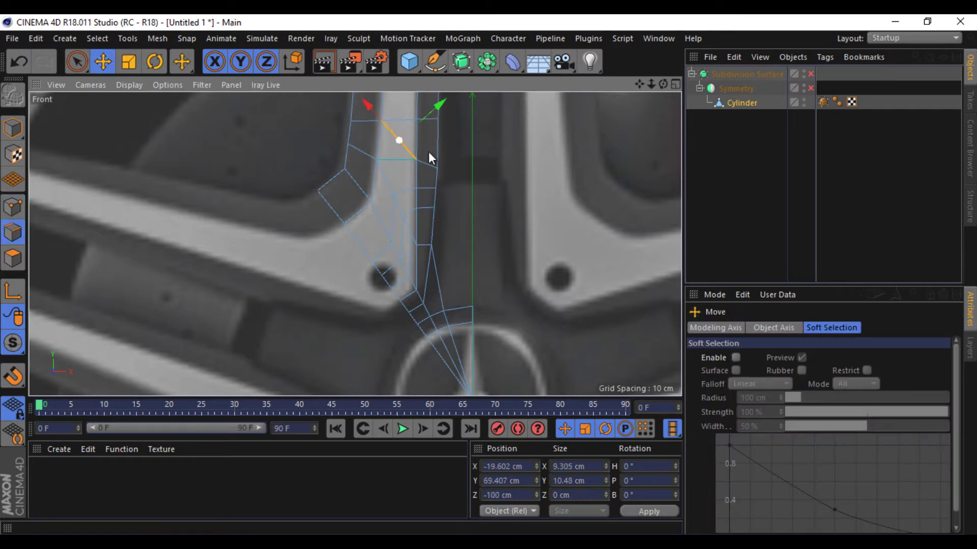
pyautogui.rightClick(503, 168)
pyautogui.click(551, 237)
# Start another line cut from the left edge, cancel it, and return to point mode.
pyautogui.rightClick(508, 215)
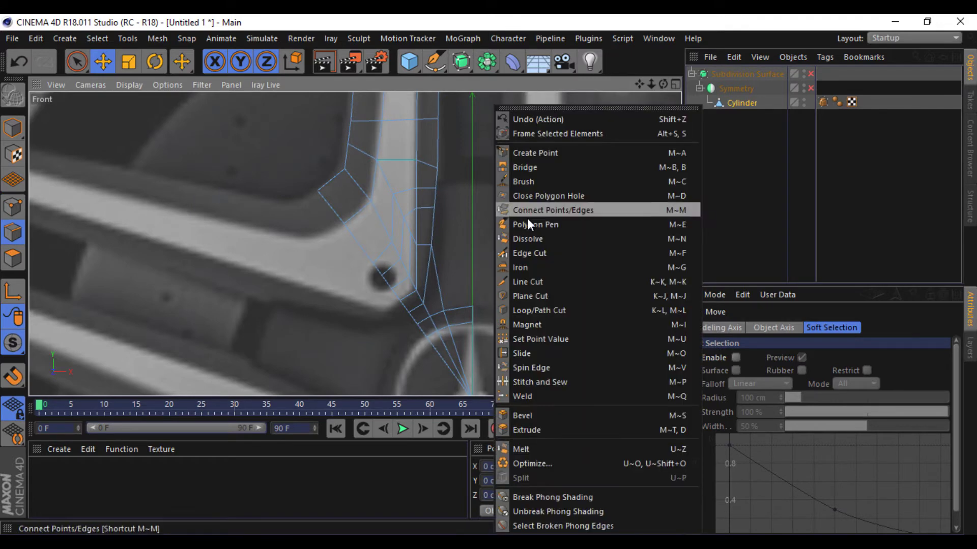
pyautogui.click(525, 283)
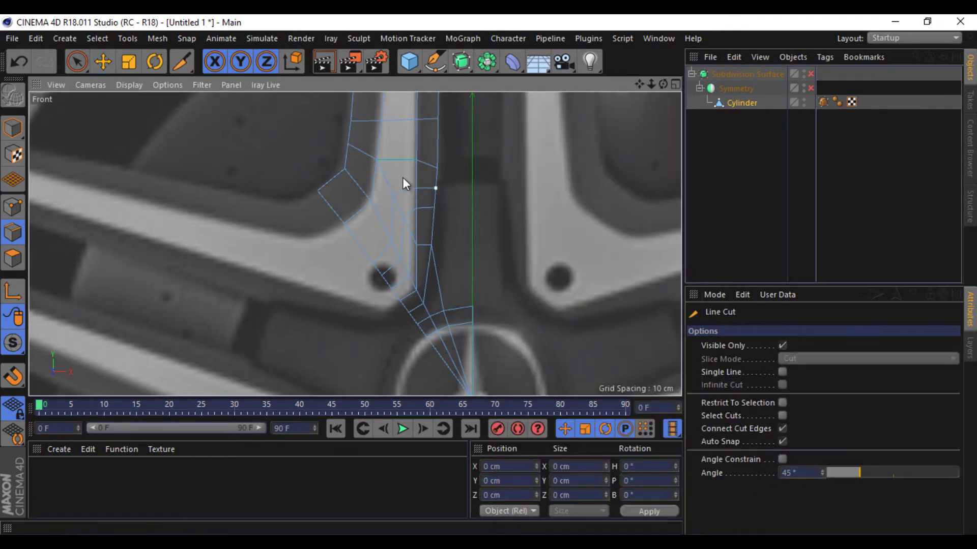
pyautogui.click(377, 160)
pyautogui.press('Escape')
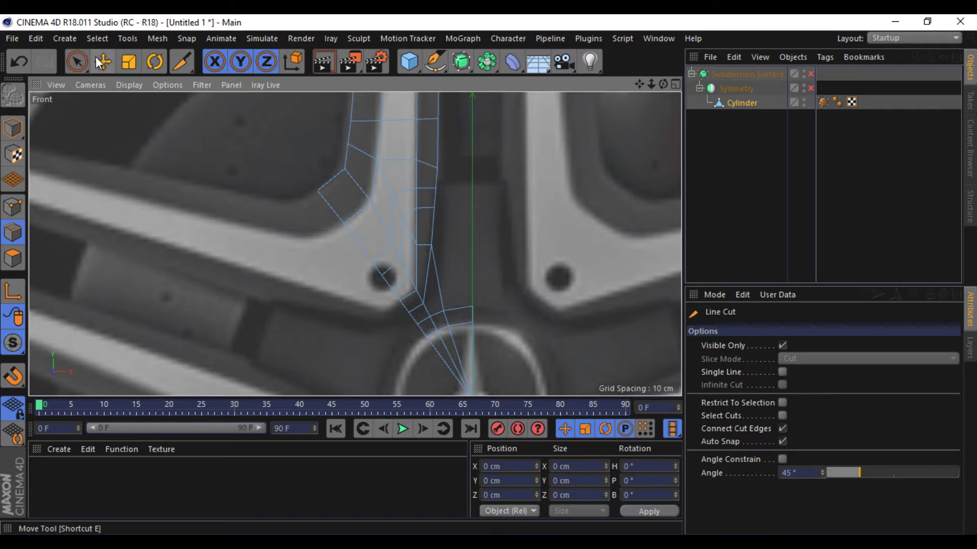
pyautogui.click(103, 62)
pyautogui.click(13, 207)
# Duplicate the Symmetry, make the copy visible, and convert it into an editable Cylinder.
pyautogui.scroll(-5, 465, 290)
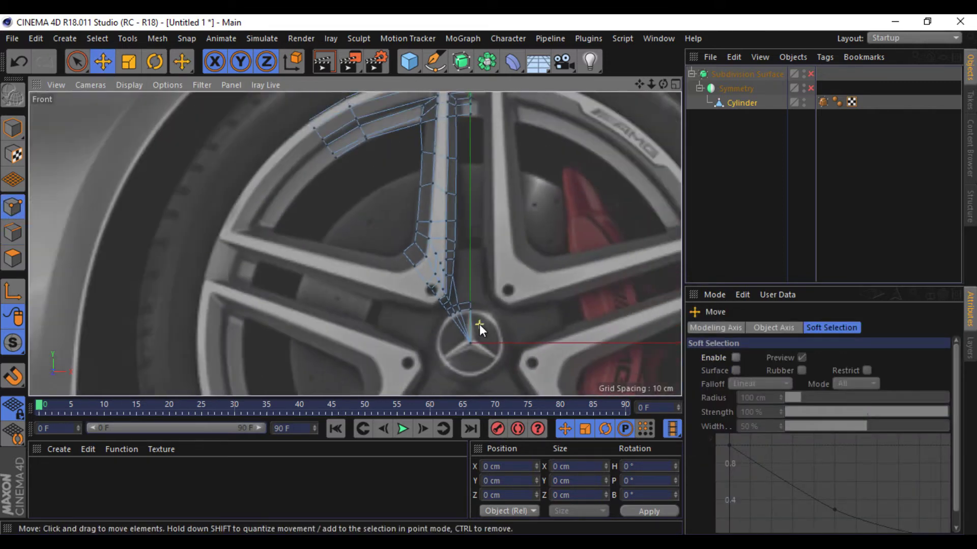
pyautogui.scroll(-2, 479, 325)
pyautogui.scroll(-1, 488, 318)
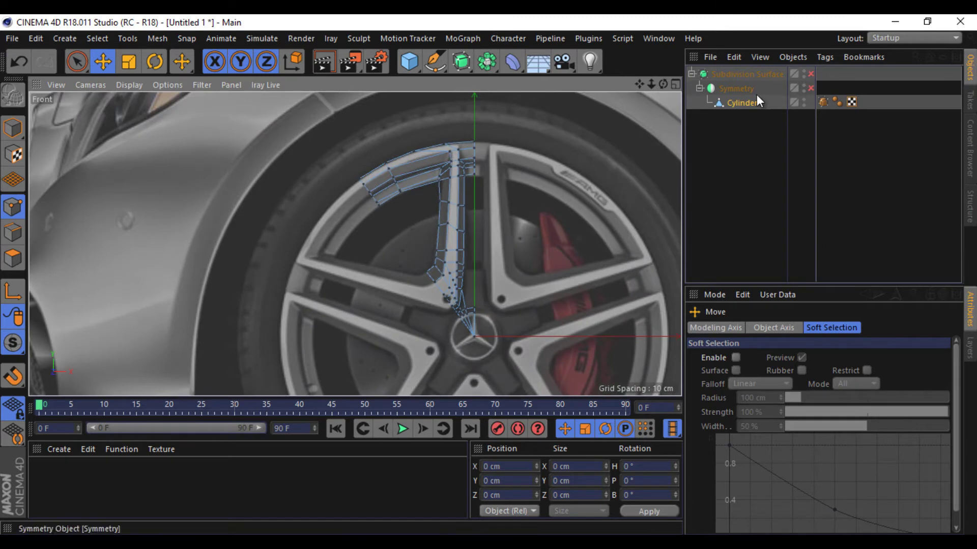
pyautogui.keyDown('ctrl'); pyautogui.moveTo(731, 104); pyautogui.dragTo(751, 134); pyautogui.keyUp('ctrl')
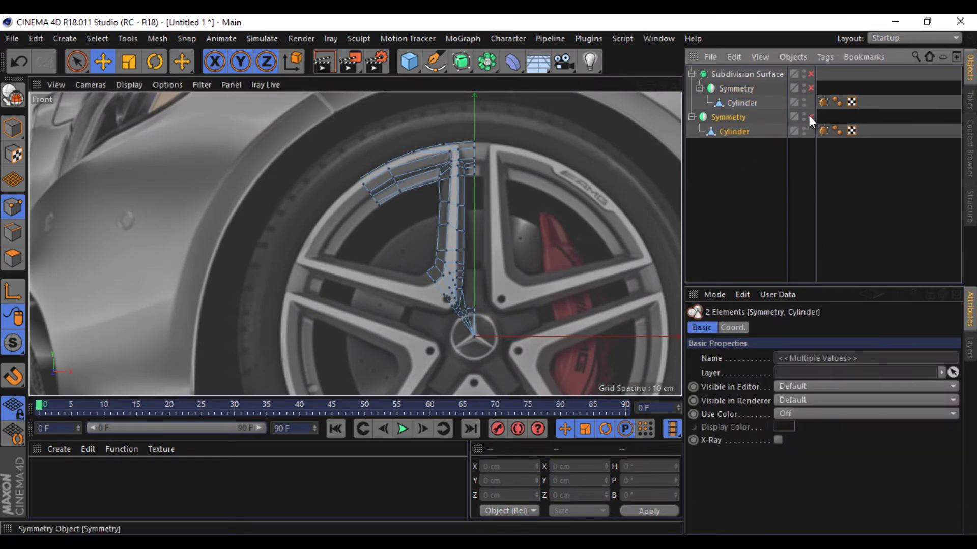
pyautogui.click(809, 116)
pyautogui.click(743, 117)
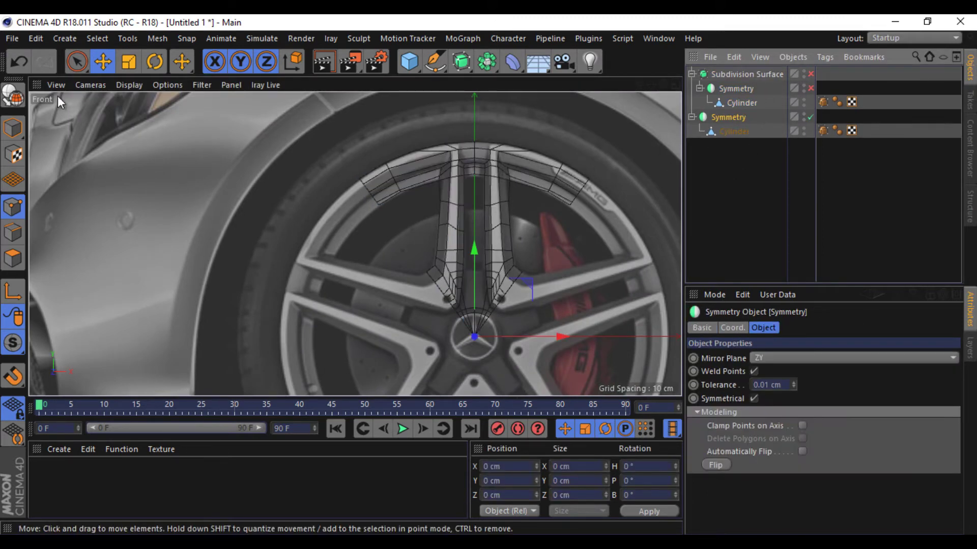
pyautogui.click(13, 97)
pyautogui.click(726, 131)
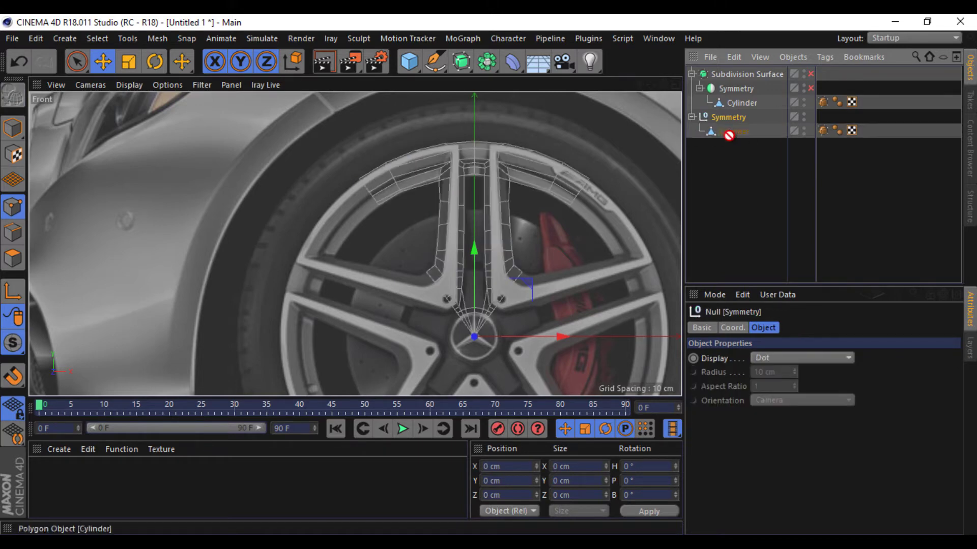
# Dismiss the mesh commands menu and open the MoGraph menu.
pyautogui.rightClick(215, 274)
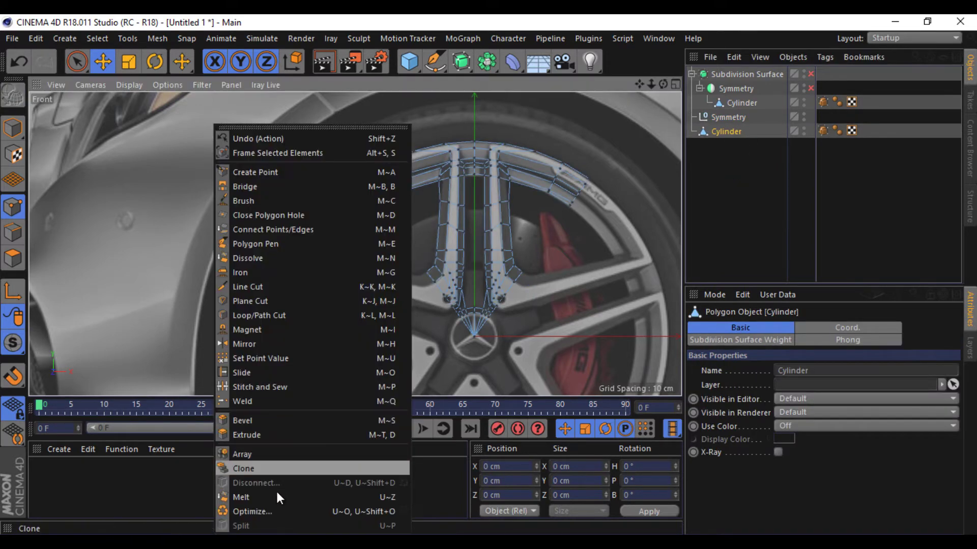
pyautogui.click(275, 511)
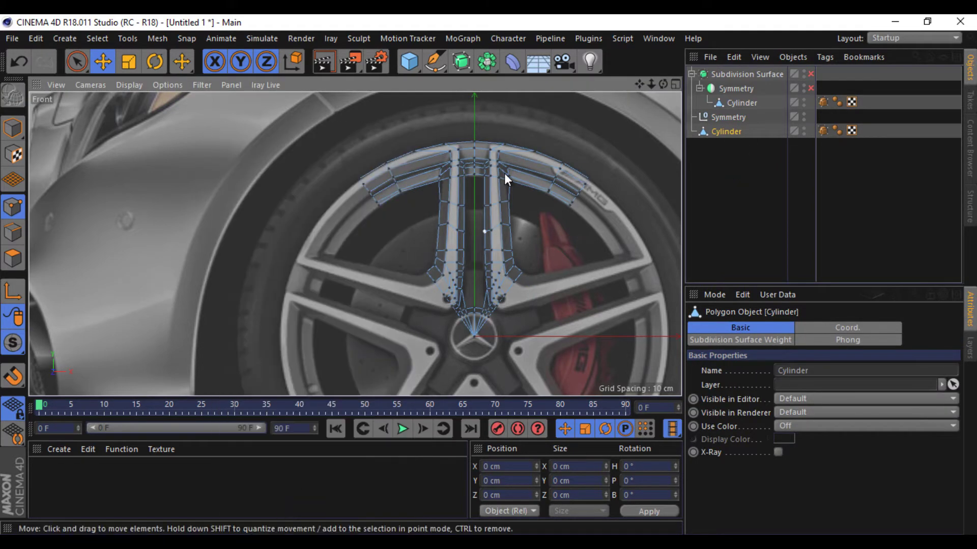
pyautogui.click(465, 41)
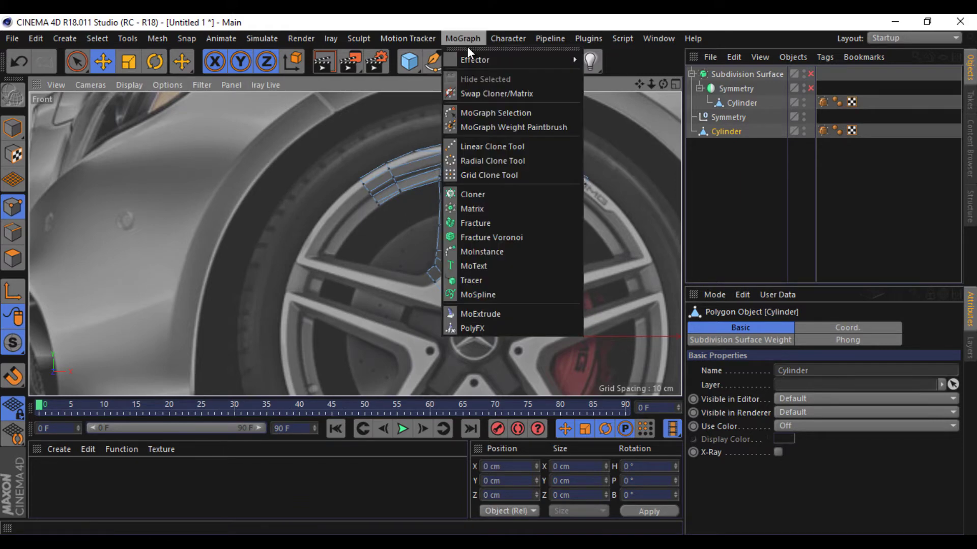
# Add a Cloner holding the spoke Cylinder in Radial mode with radius 0 cm.
pyautogui.click(506, 193)
pyautogui.moveTo(725, 148)
pyautogui.mouseDown()
pyautogui.moveTo(732, 117)
pyautogui.moveTo(724, 75)
pyautogui.mouseUp()
pyautogui.click(723, 74)
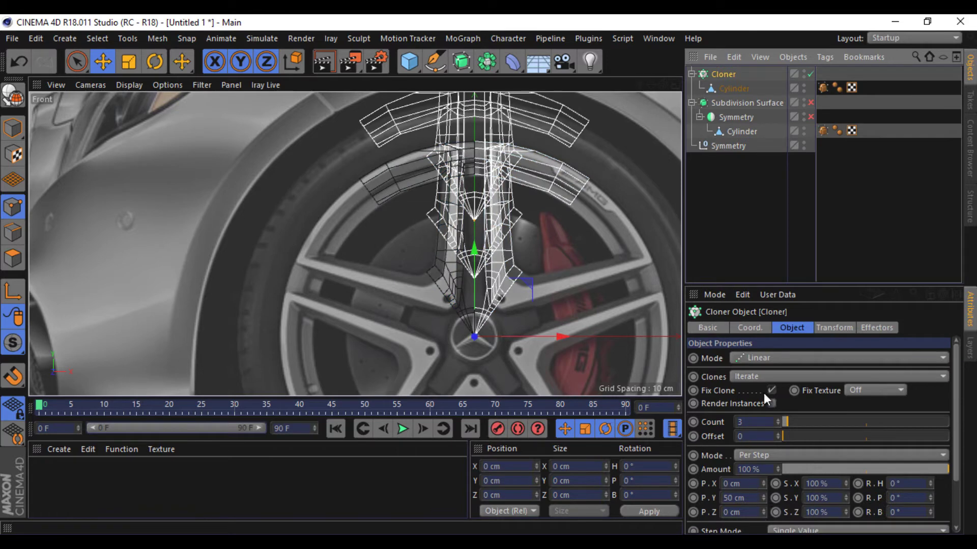
pyautogui.click(774, 358)
pyautogui.click(780, 395)
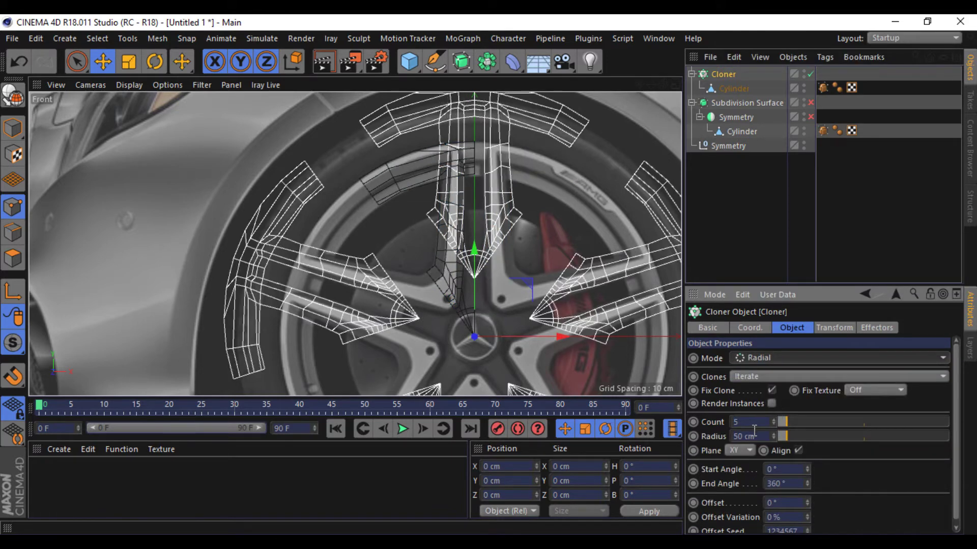
pyautogui.doubleClick(743, 436)
pyautogui.write('0')
pyautogui.press('Return')
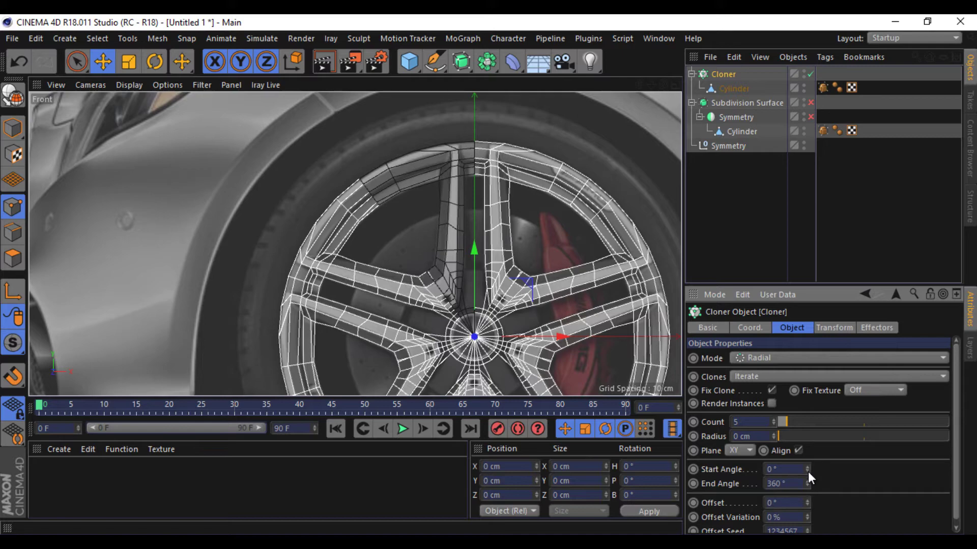
# Set the clone count to 4 and End Angle to 0°, and hide the original subdivided spoke.
pyautogui.moveTo(808, 487)
pyautogui.mouseDown()
pyautogui.moveTo(810, 501)
pyautogui.moveTo(807, 460)
pyautogui.mouseUp()
pyautogui.doubleClick(751, 422)
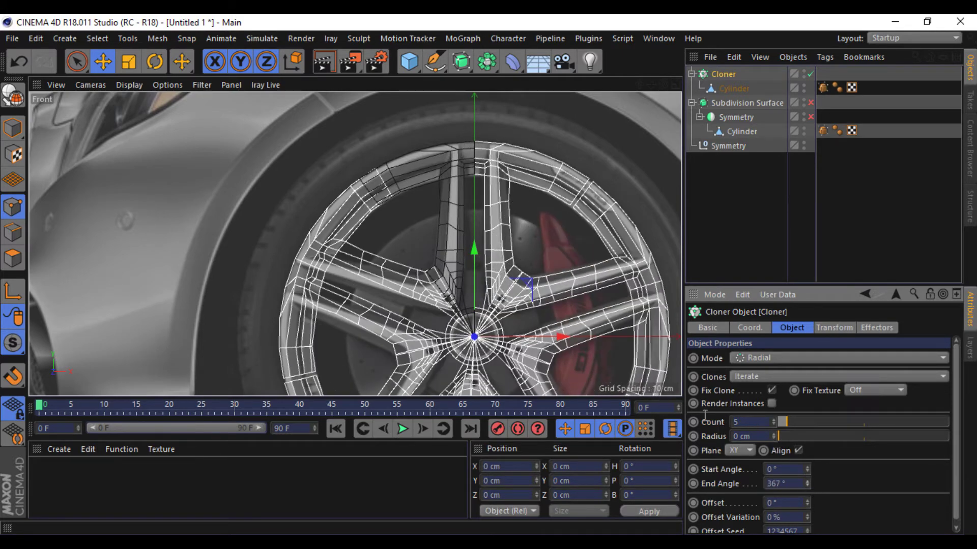
pyautogui.write('4')
pyautogui.press('Return')
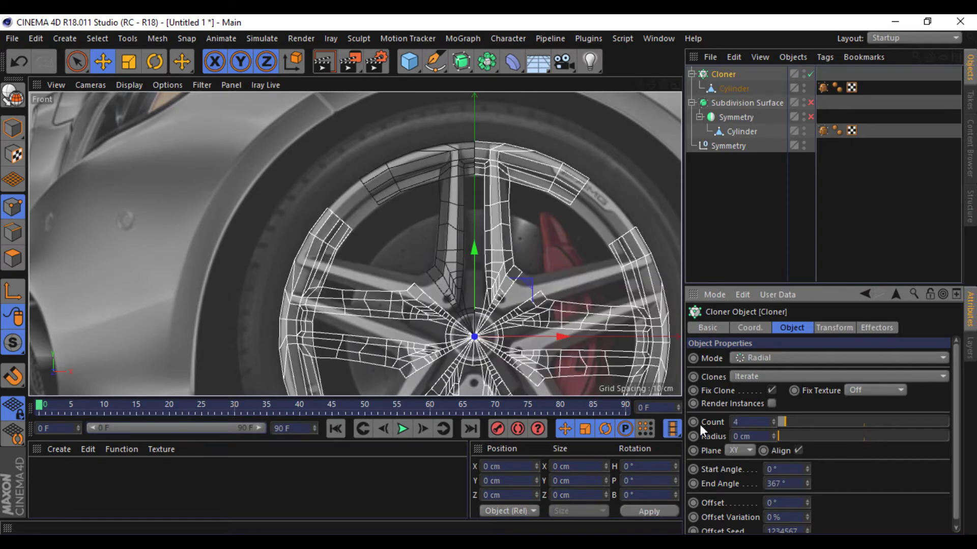
pyautogui.doubleClick(784, 484)
pyautogui.write('0')
pyautogui.press('Return')
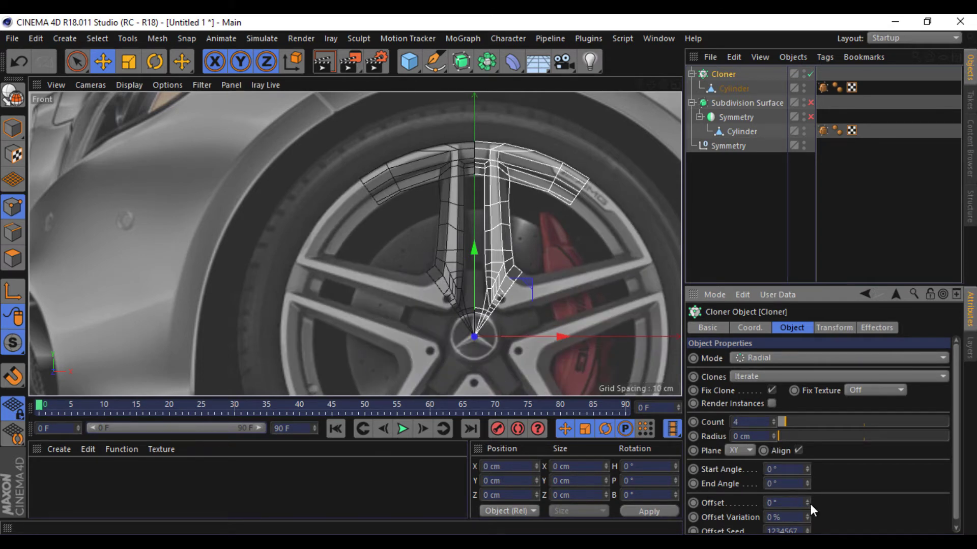
pyautogui.moveTo(810, 503); pyautogui.dragTo(810, 505)
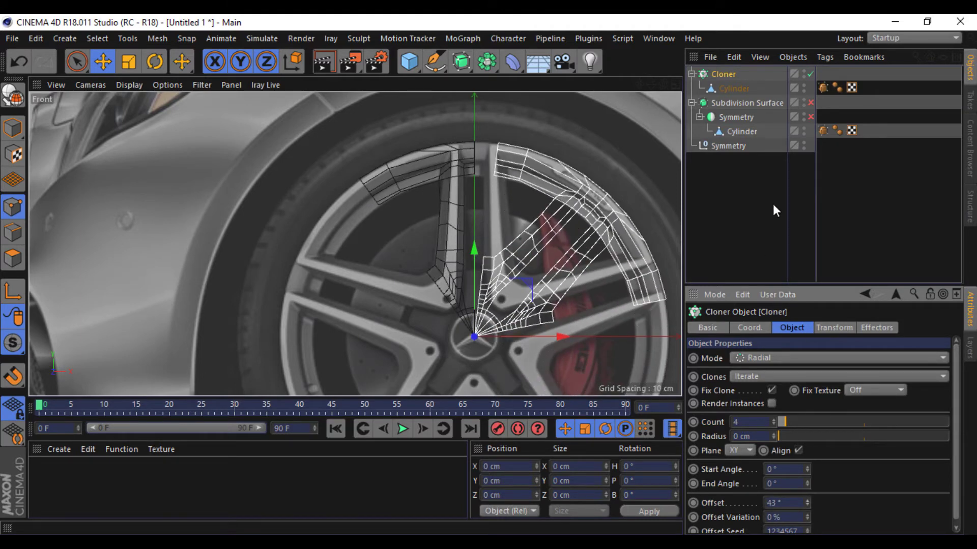
pyautogui.click(804, 102)
pyautogui.click(804, 102)
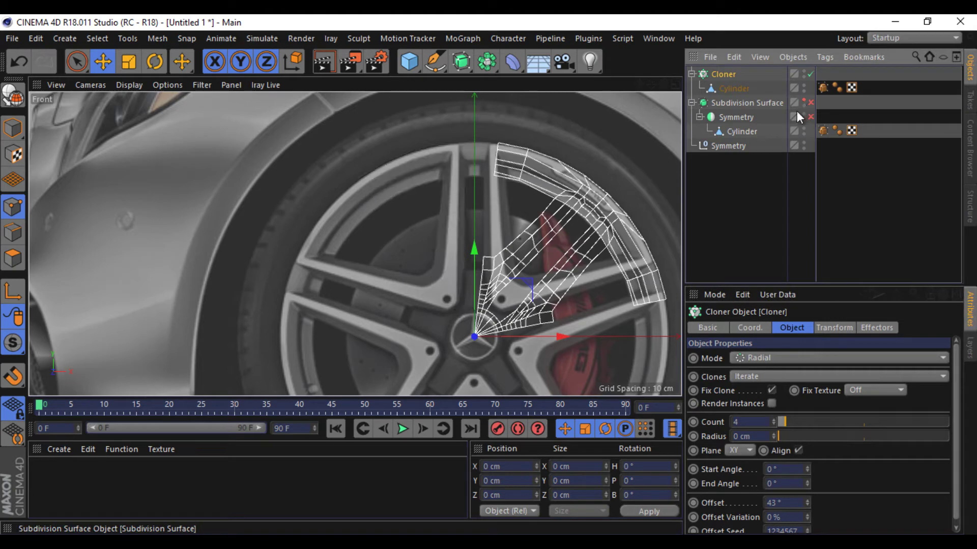
# Set Offset to 0°, End Angle to 360° and the clone count to 5.
pyautogui.click(796, 484)
pyautogui.moveTo(808, 502); pyautogui.dragTo(809, 505)
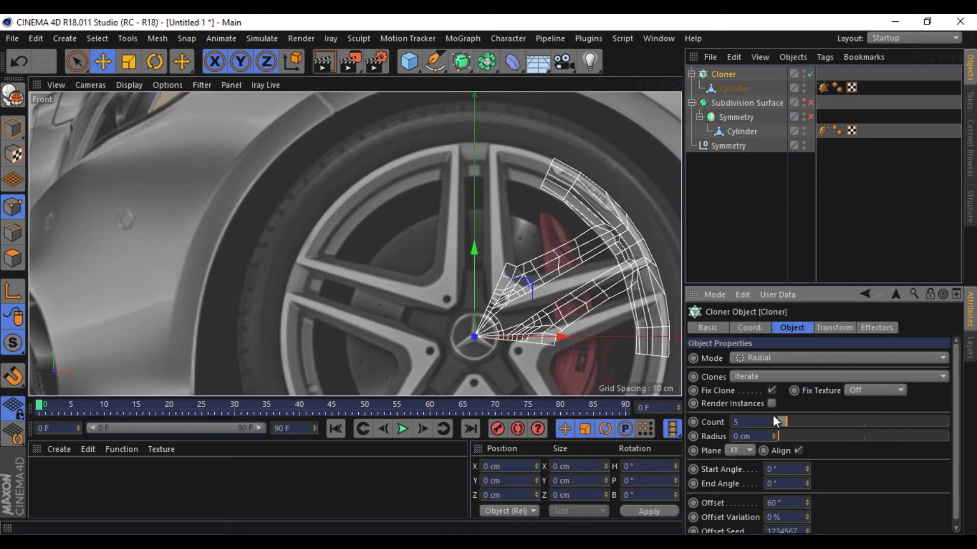
pyautogui.doubleClick(795, 503)
pyautogui.write('0')
pyautogui.press('Return')
pyautogui.moveTo(807, 481)
pyautogui.mouseDown()
pyautogui.moveTo(808, 492)
pyautogui.moveTo(803, 483)
pyautogui.mouseUp()
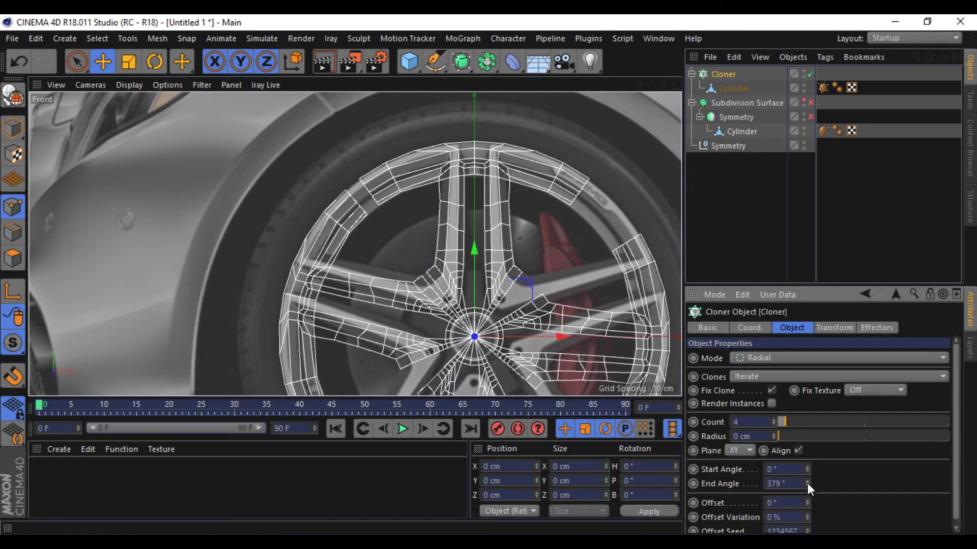
pyautogui.doubleClick(781, 483)
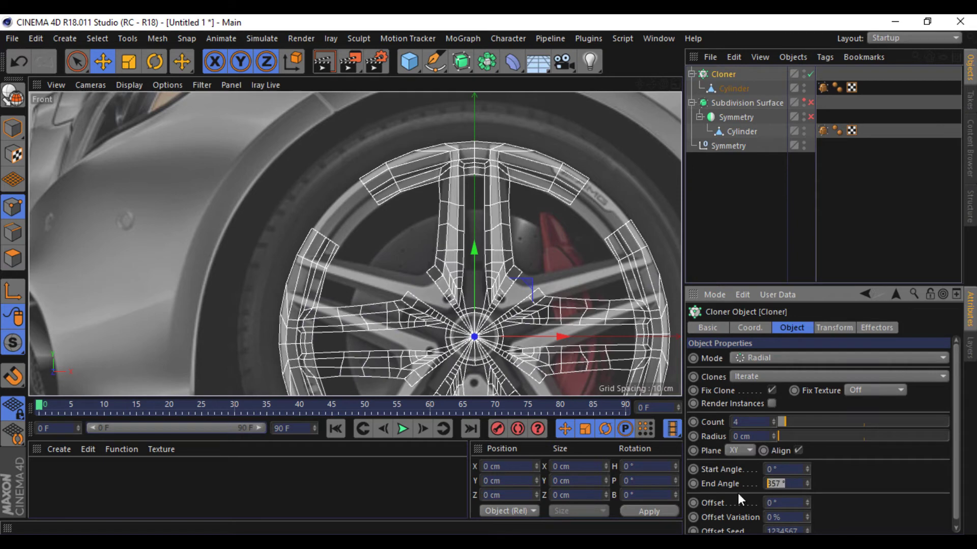
pyautogui.write('360')
pyautogui.press('Return')
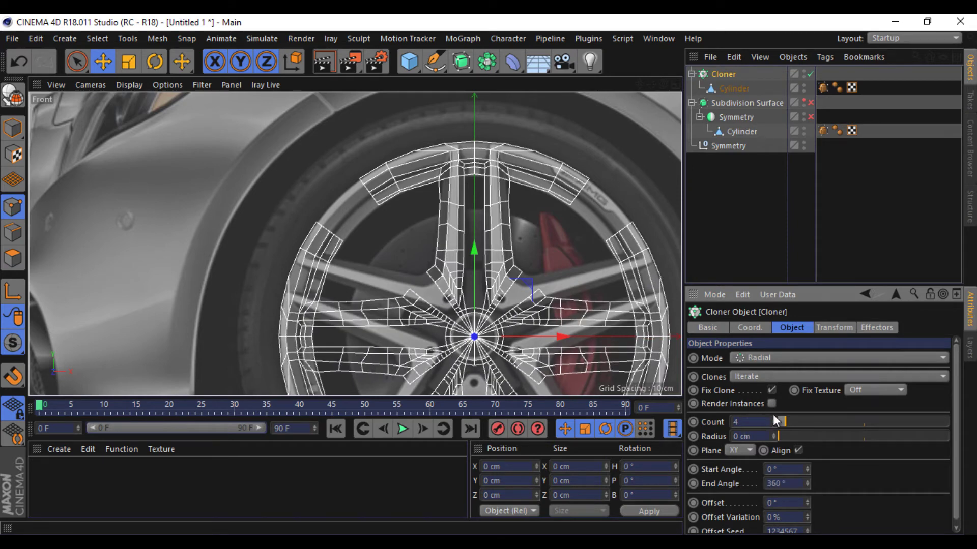
pyautogui.click(773, 419)
pyautogui.scroll(-2, 529, 281)
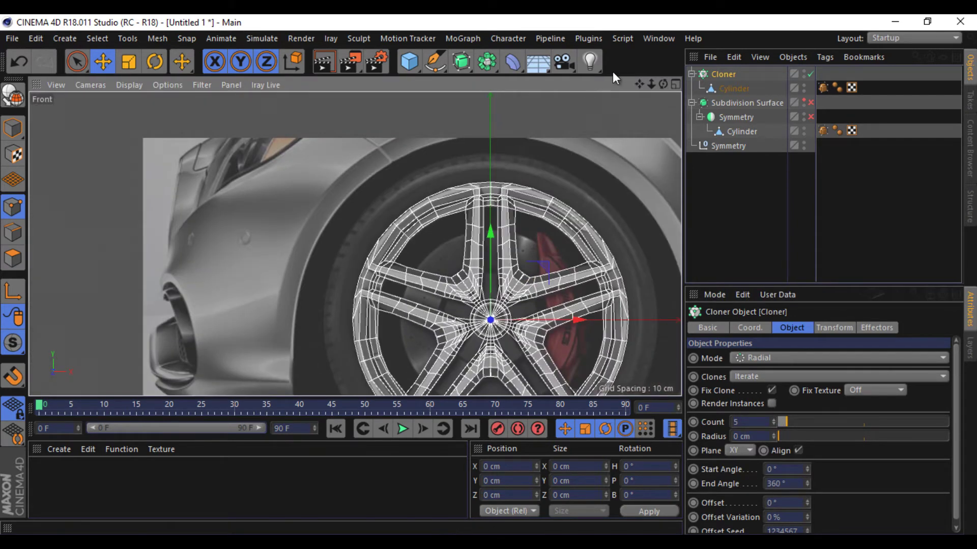
pyautogui.keyDown('alt'); pyautogui.moveTo(490, 276); pyautogui.dragTo(460, 204, button='middle'); pyautogui.keyUp('alt')
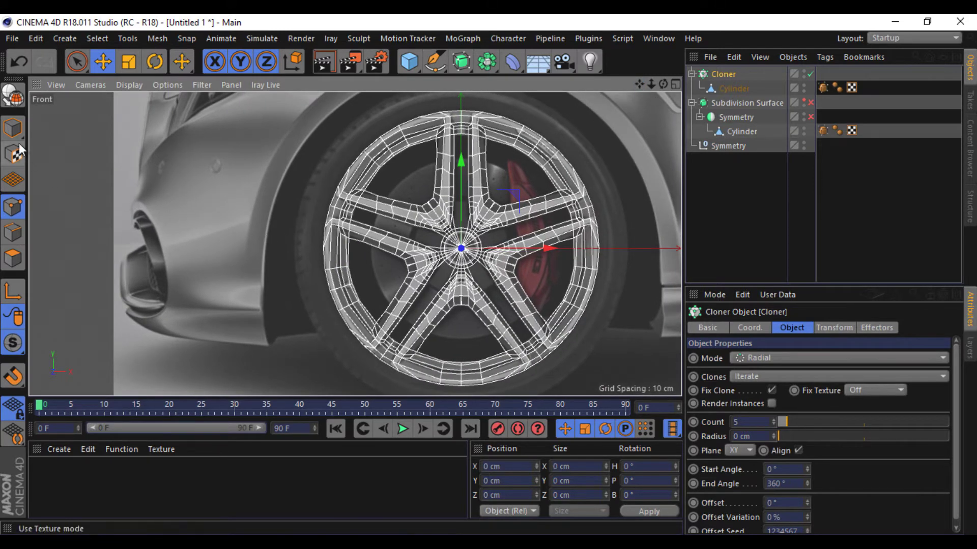
# Make the spoke Cloner editable and select its five spoke cylinders, Cylinder 0–4.
pyautogui.click(13, 95)
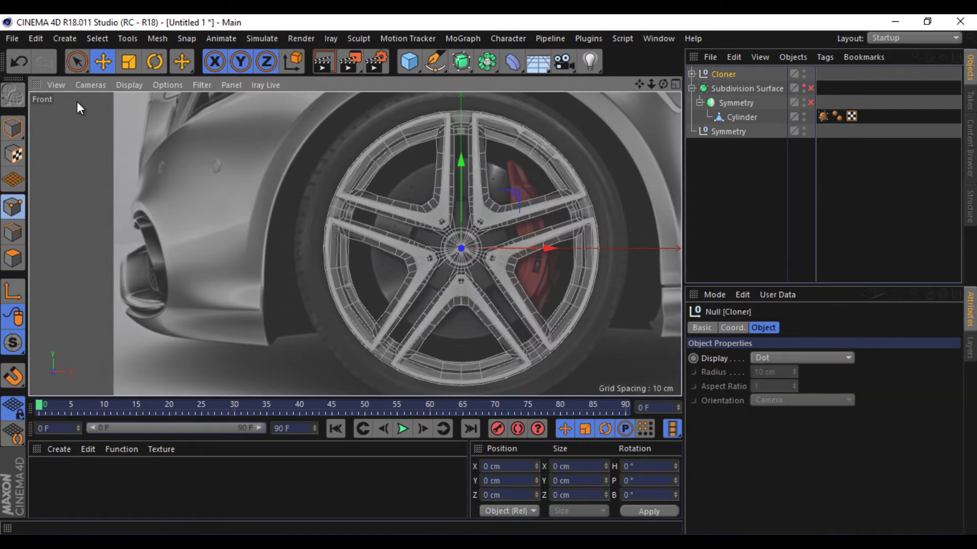
pyautogui.moveTo(77, 61); pyautogui.dragTo(117, 80)
pyautogui.click(104, 64)
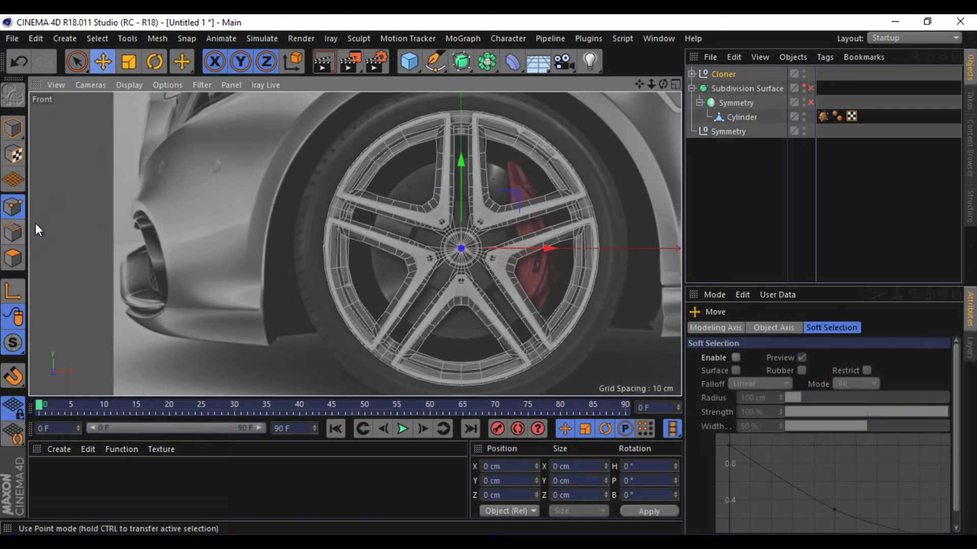
pyautogui.click(691, 74)
pyautogui.moveTo(761, 90); pyautogui.dragTo(737, 144)
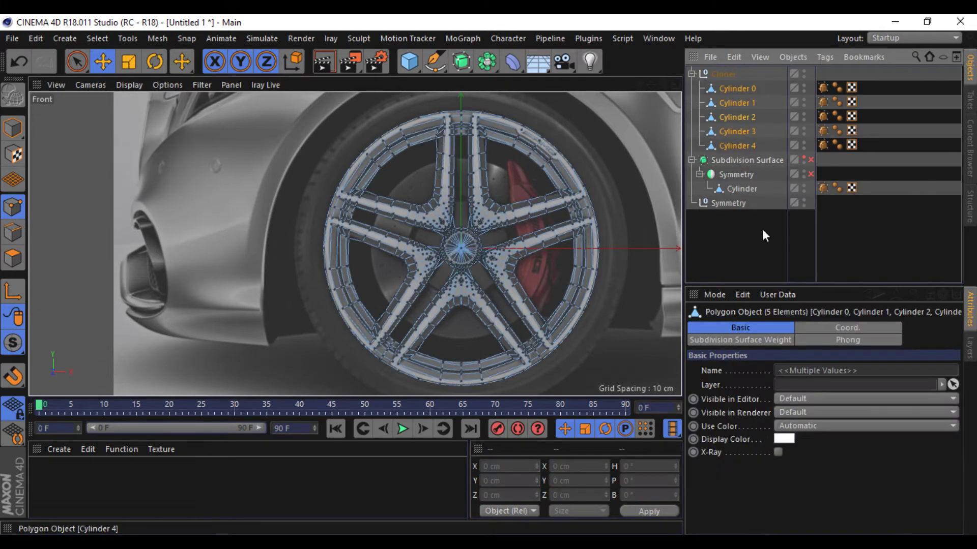
# Merge the five spoke cylinders into one mesh with Connect Objects + Delete.
pyautogui.rightClick(737, 150)
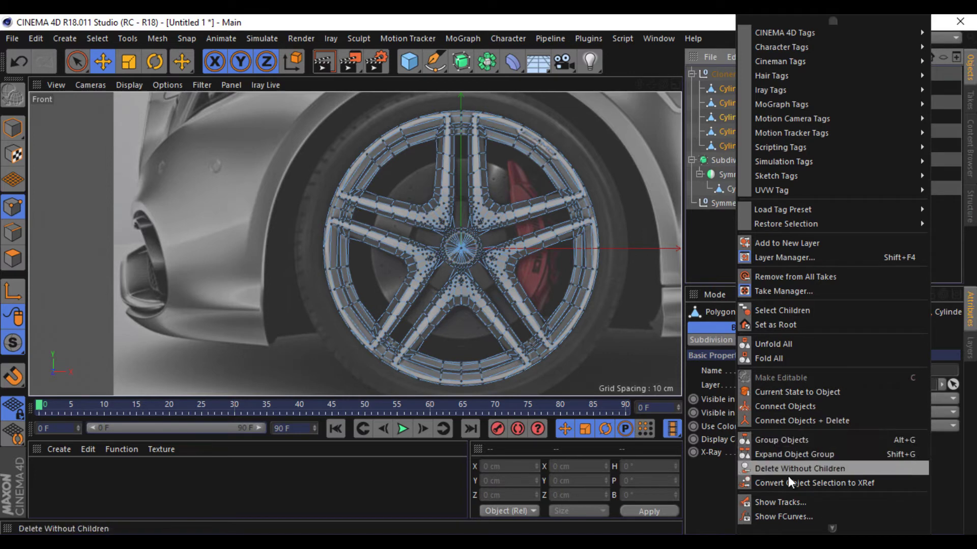
pyautogui.click(798, 420)
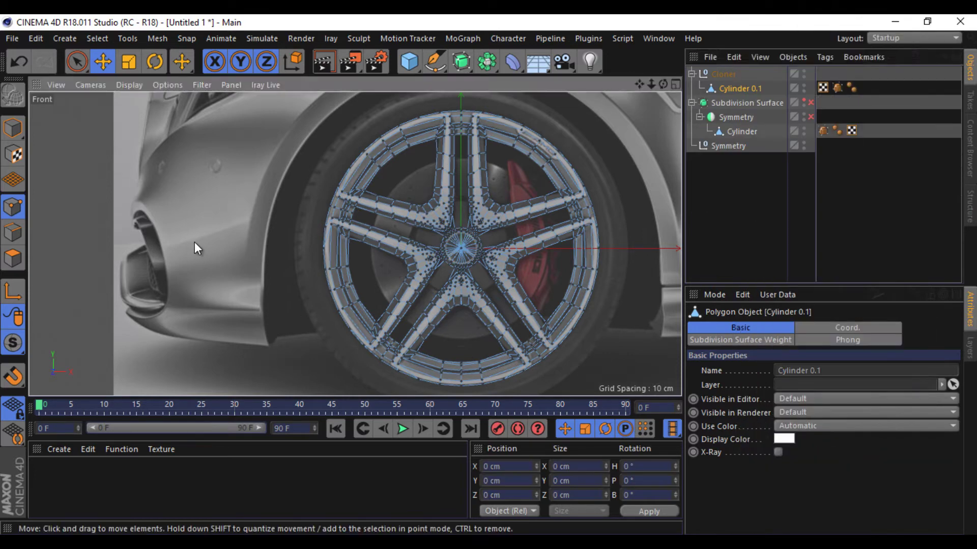
pyautogui.rightClick(232, 279)
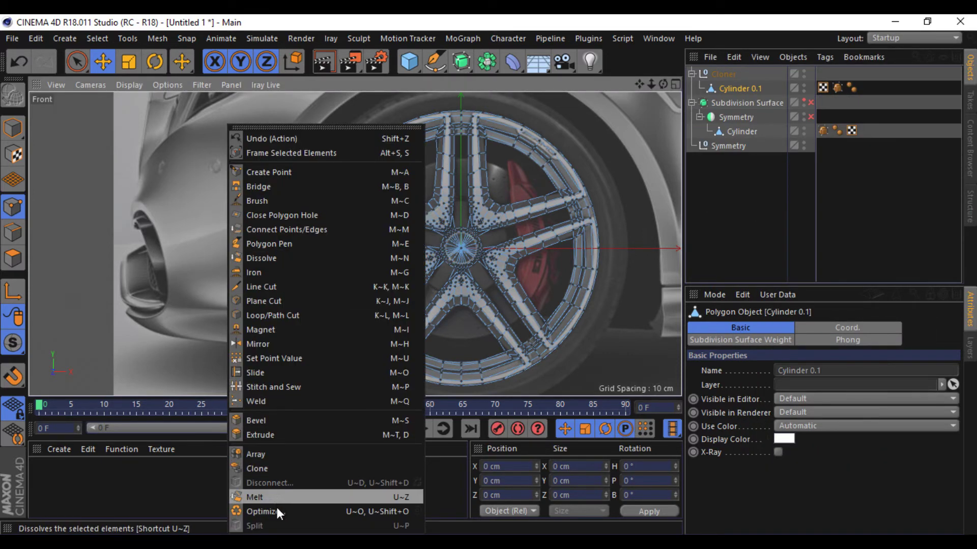
pyautogui.press('Escape')
# Inspect the bolt-hole vertices on the merged spoke mesh, then clear the selection.
pyautogui.scroll(5, 387, 285)
pyautogui.scroll(5, 457, 239)
pyautogui.click(499, 235)
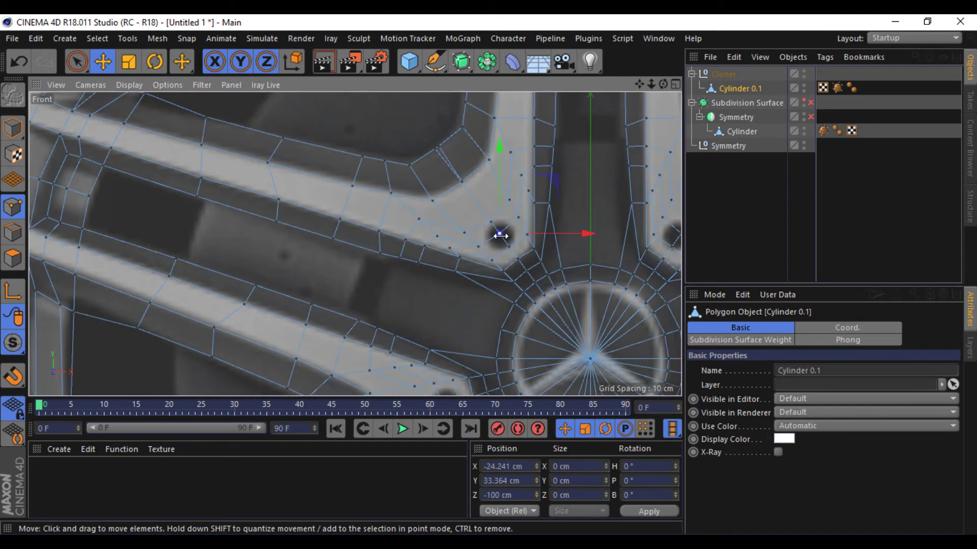
pyautogui.scroll(-4, 462, 358)
pyautogui.moveTo(636, 87); pyautogui.dragTo(632, 84)
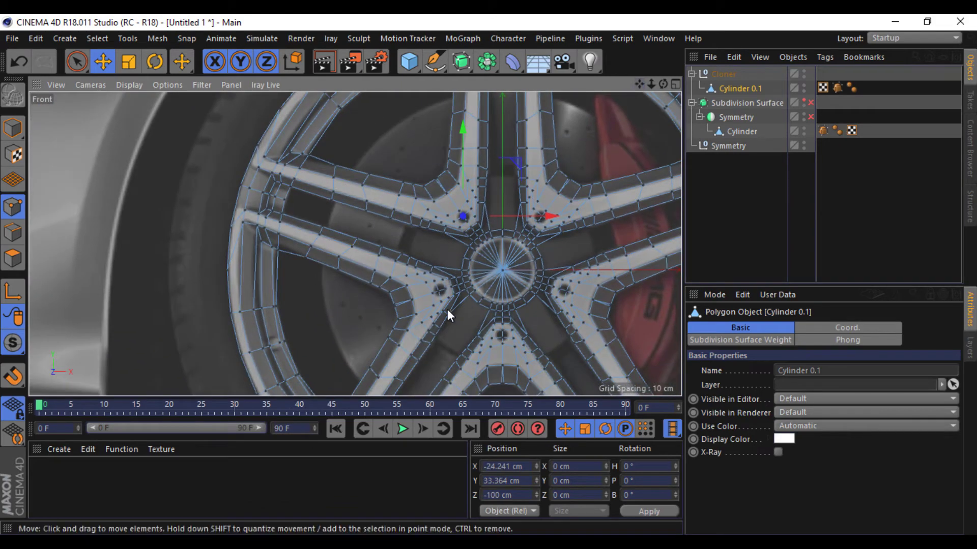
pyautogui.scroll(3, 437, 283)
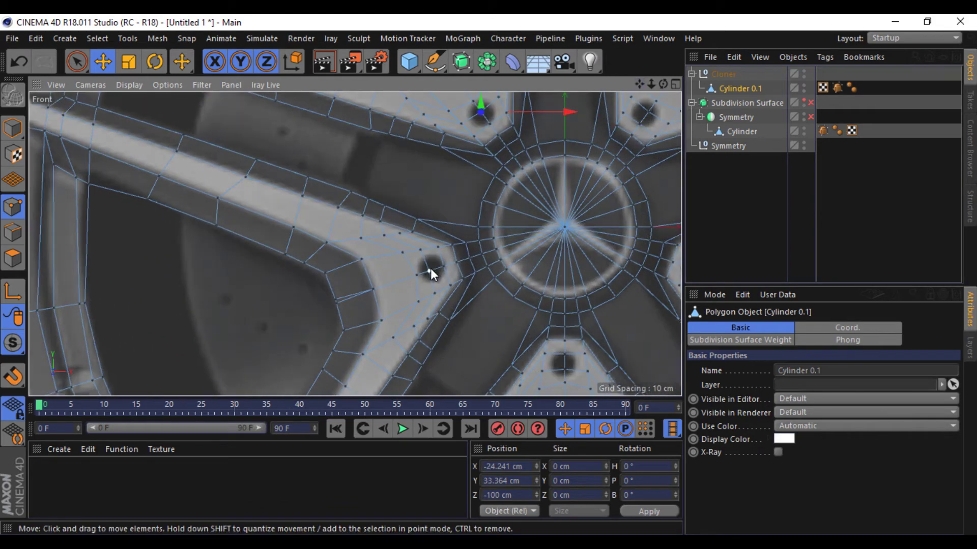
pyautogui.keyDown('shift'); pyautogui.click(430, 267); pyautogui.keyUp('shift')
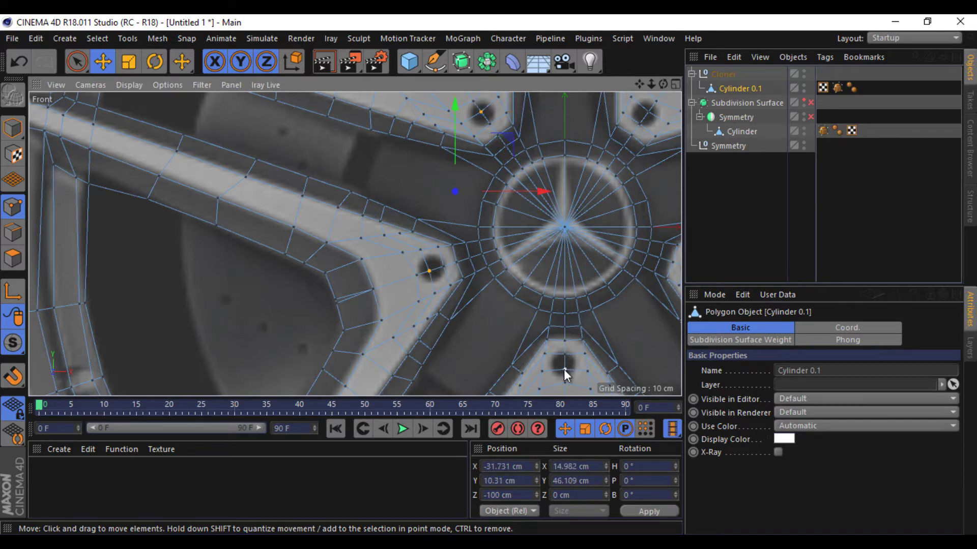
pyautogui.click(253, 331)
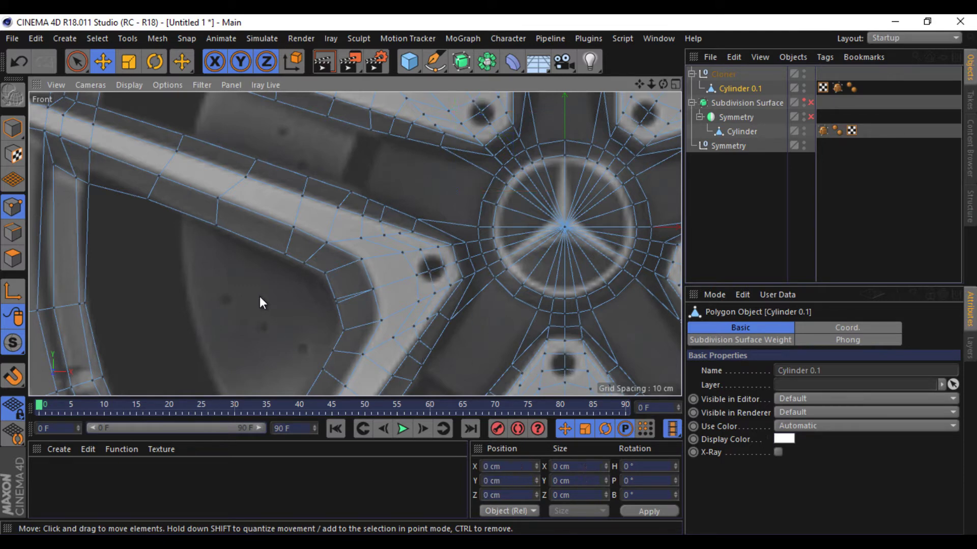
pyautogui.scroll(-2, 368, 183)
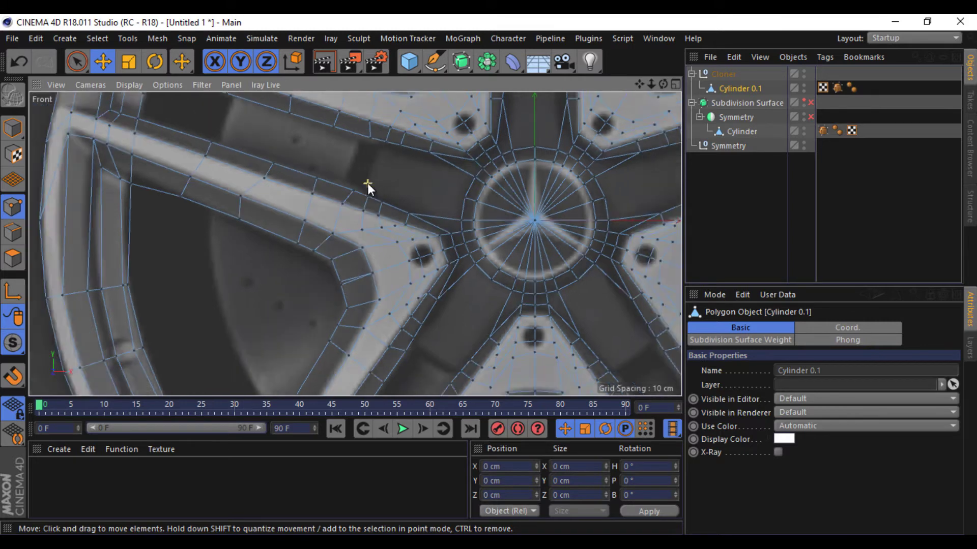
pyautogui.scroll(-2, 370, 183)
pyautogui.scroll(-2, 376, 185)
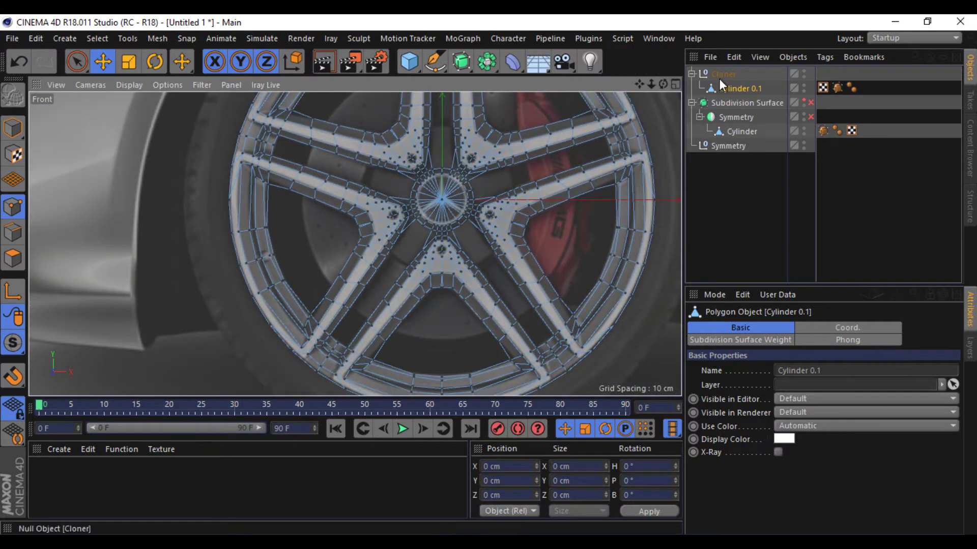
pyautogui.scroll(2, 416, 159)
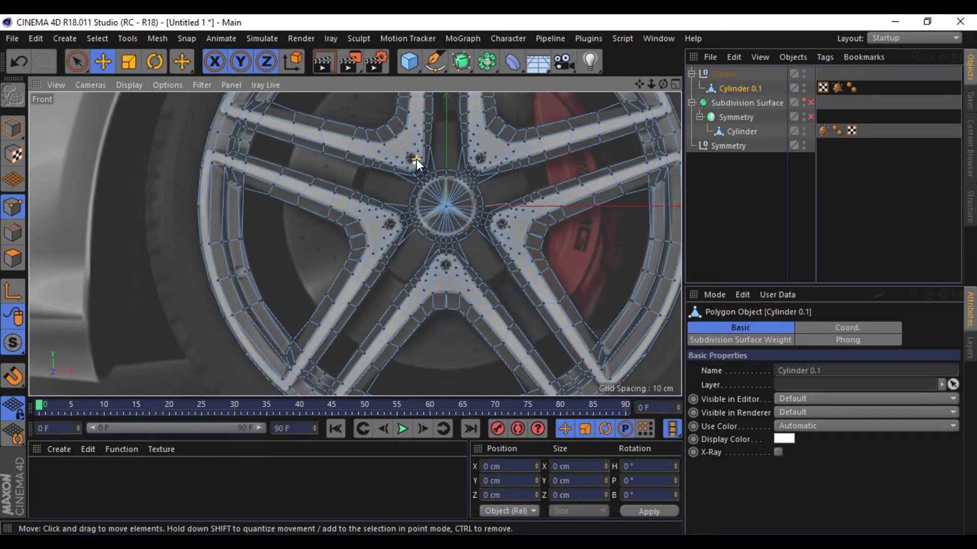
pyautogui.scroll(2, 416, 158)
# Undo twice to restore the single spoke Cylinder and select it inside the Cloner.
pyautogui.hotkey('ctrl', 'z')
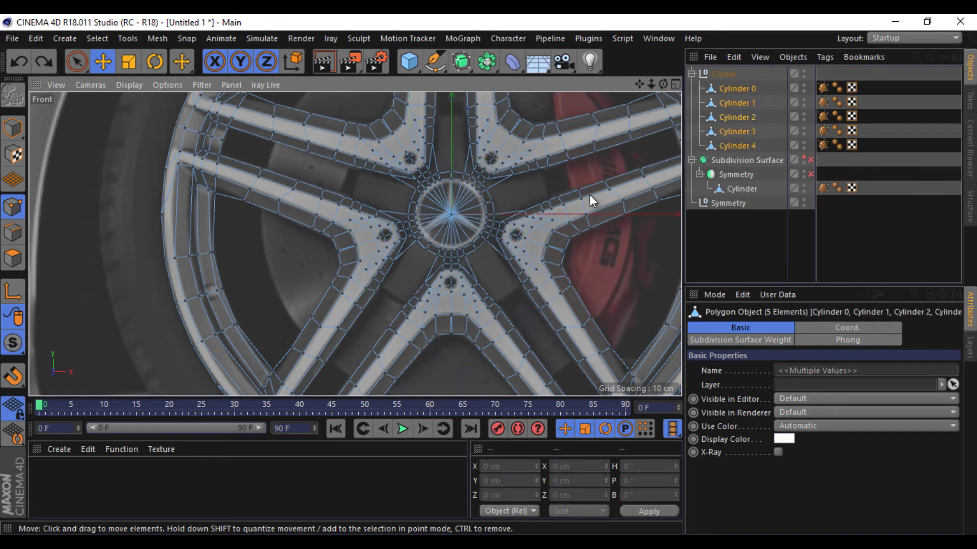
pyautogui.hotkey('ctrl', 'z')
pyautogui.hotkey('ctrl', 'z')
pyautogui.click(734, 89)
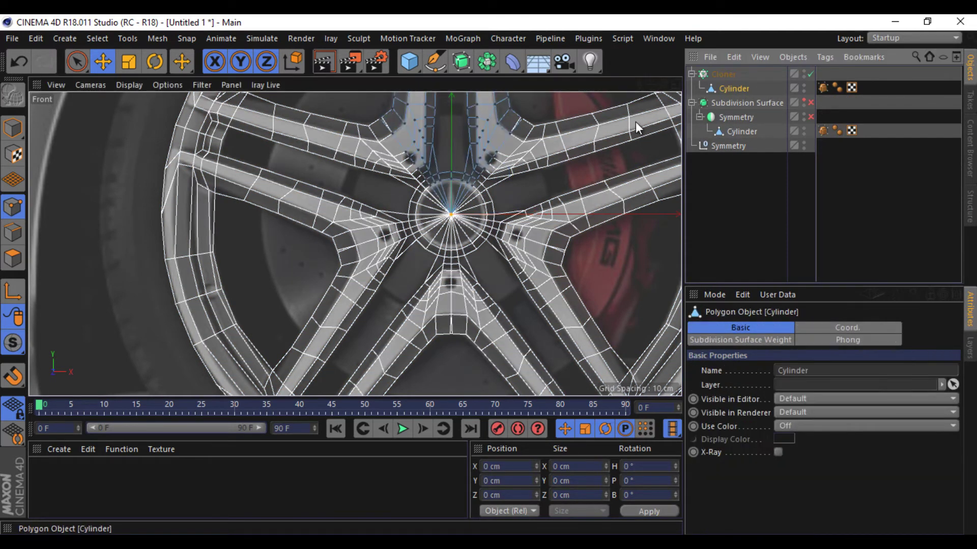
pyautogui.scroll(2, 411, 157)
pyautogui.scroll(3, 411, 156)
# Line Cut two new edges into the bolt hole, then make the Cloner editable.
pyautogui.rightClick(421, 173)
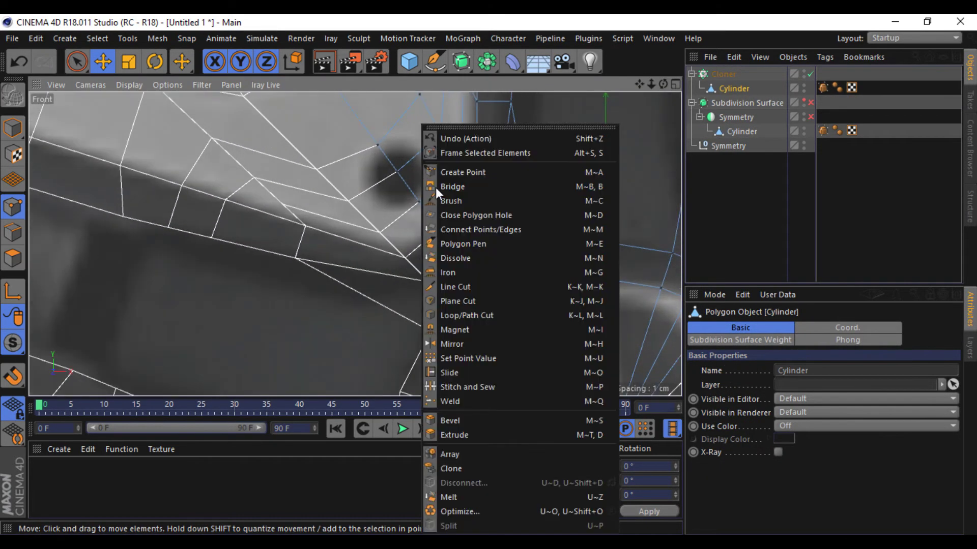
pyautogui.click(482, 285)
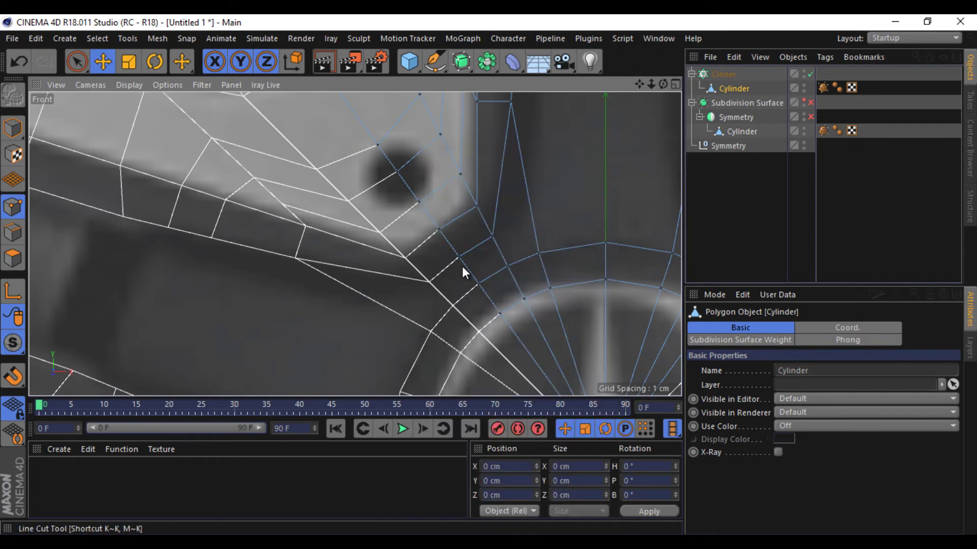
pyautogui.click(397, 172)
pyautogui.click(461, 175)
pyautogui.press('Escape')
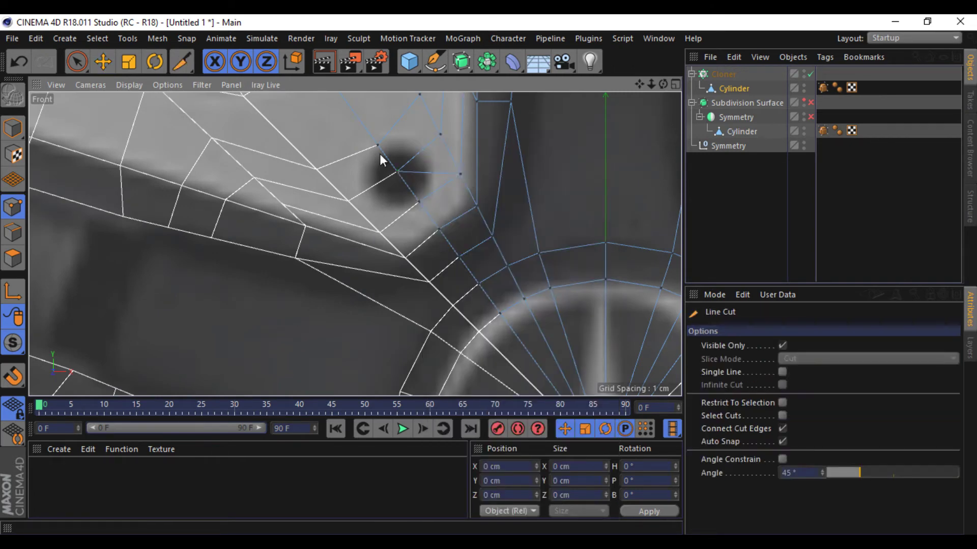
pyautogui.click(419, 94)
pyautogui.click(398, 172)
pyautogui.press('Escape')
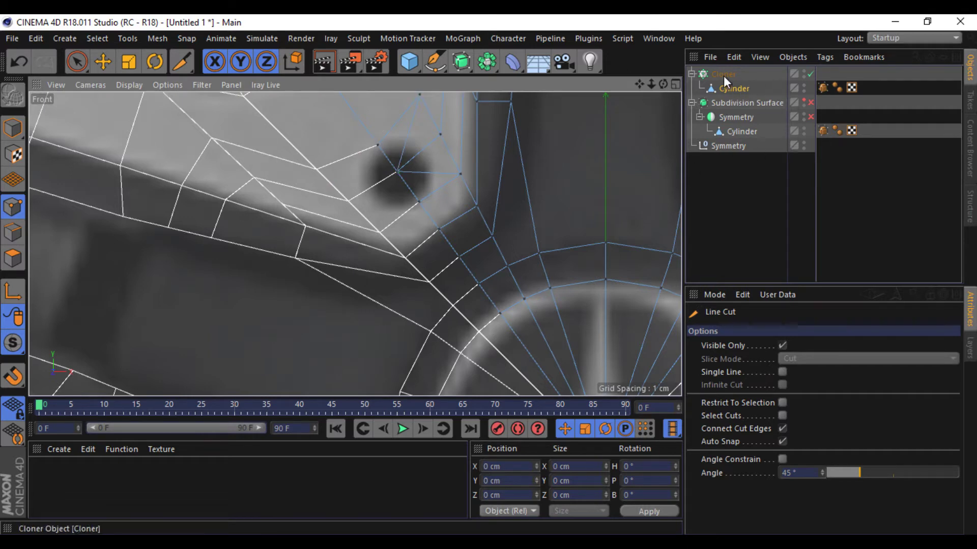
pyautogui.click(723, 75)
pyautogui.click(12, 94)
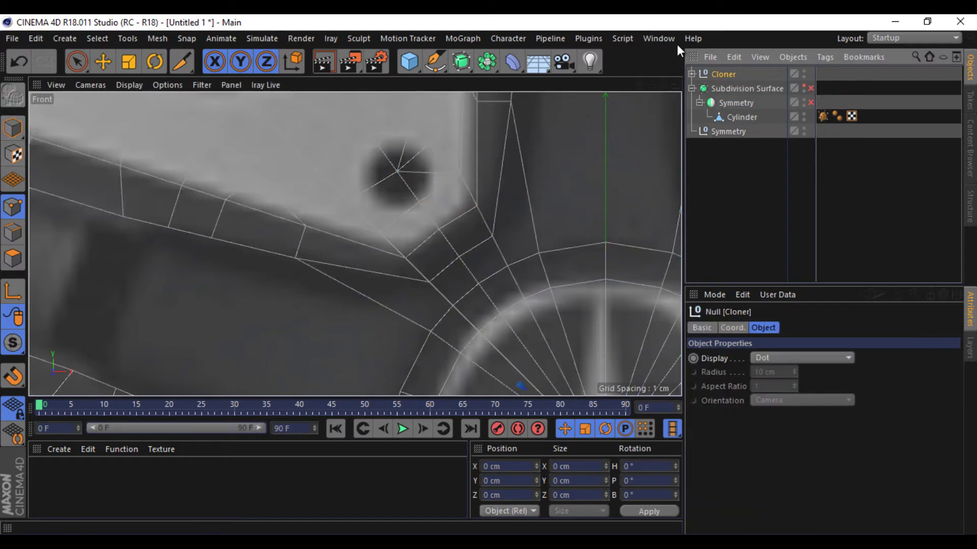
# Move Cylinder 0 out of the baked Cloner group and hide it.
pyautogui.click(692, 74)
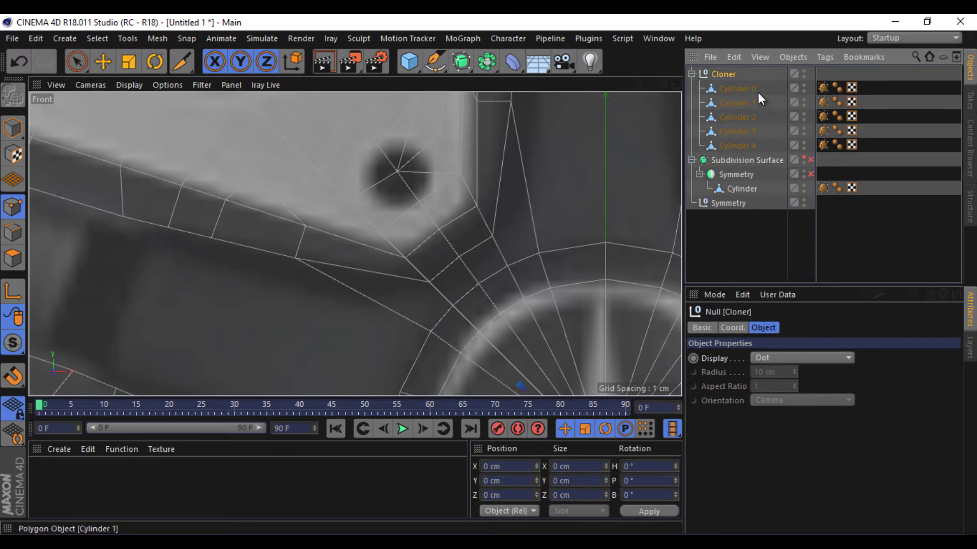
pyautogui.click(743, 88)
pyautogui.doubleClick(740, 89)
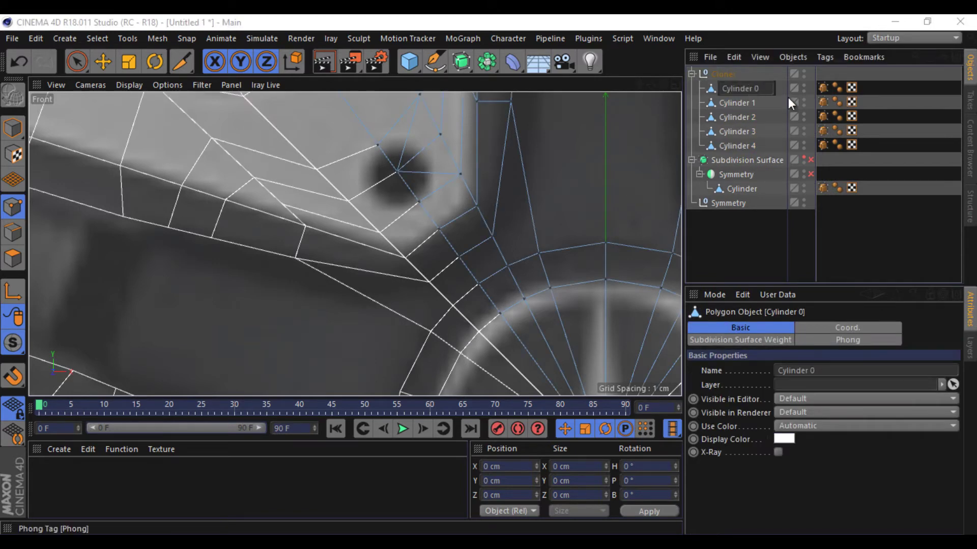
pyautogui.moveTo(733, 86); pyautogui.dragTo(730, 70)
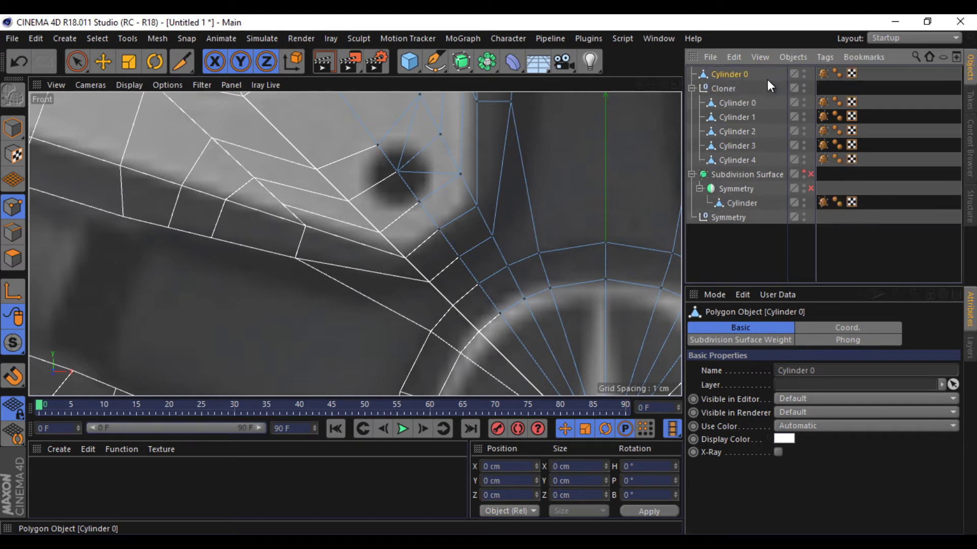
pyautogui.keyDown('ctrl'); pyautogui.click(802, 73); pyautogui.keyUp('ctrl')
# Merge the five remaining copies with Connect Objects + Delete.
pyautogui.moveTo(762, 100); pyautogui.dragTo(718, 158)
pyautogui.rightClick(734, 139)
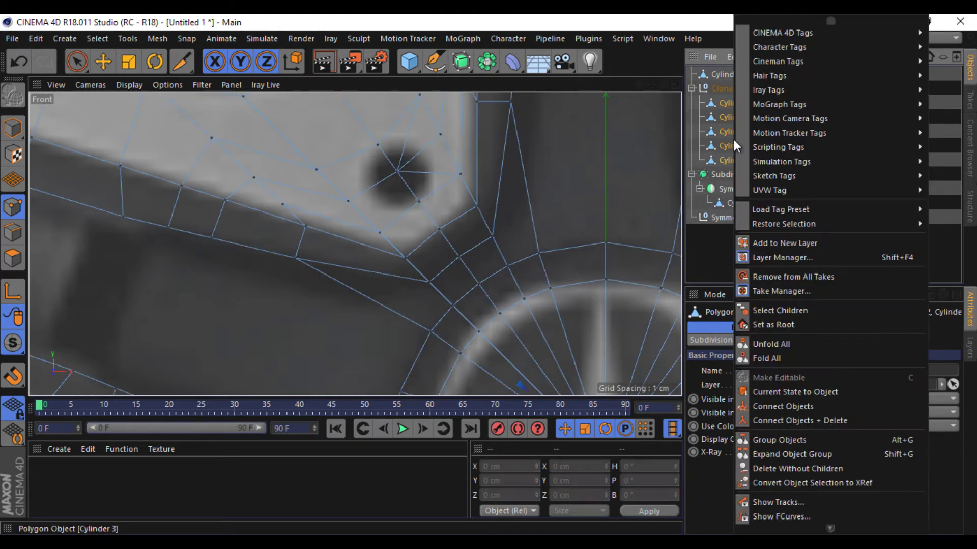
pyautogui.click(816, 425)
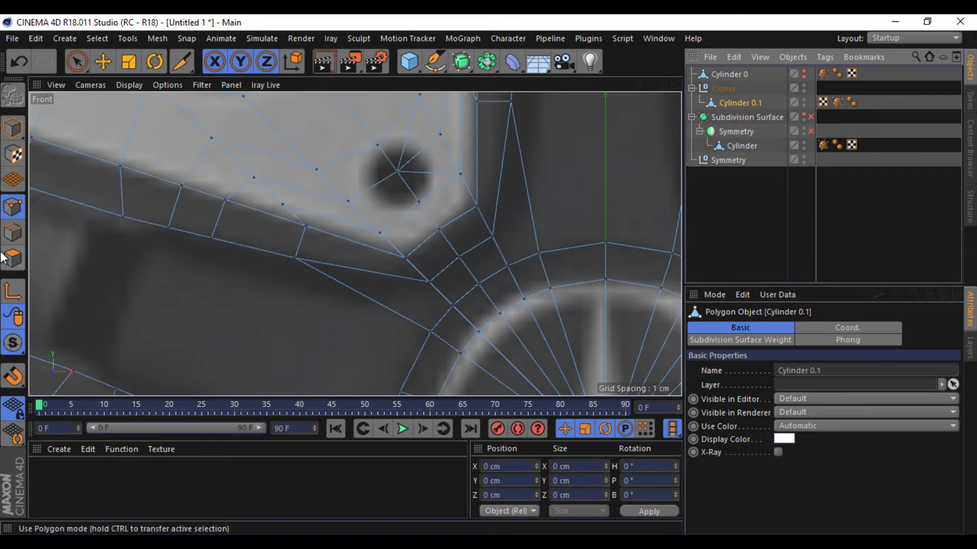
pyautogui.rightClick(125, 283)
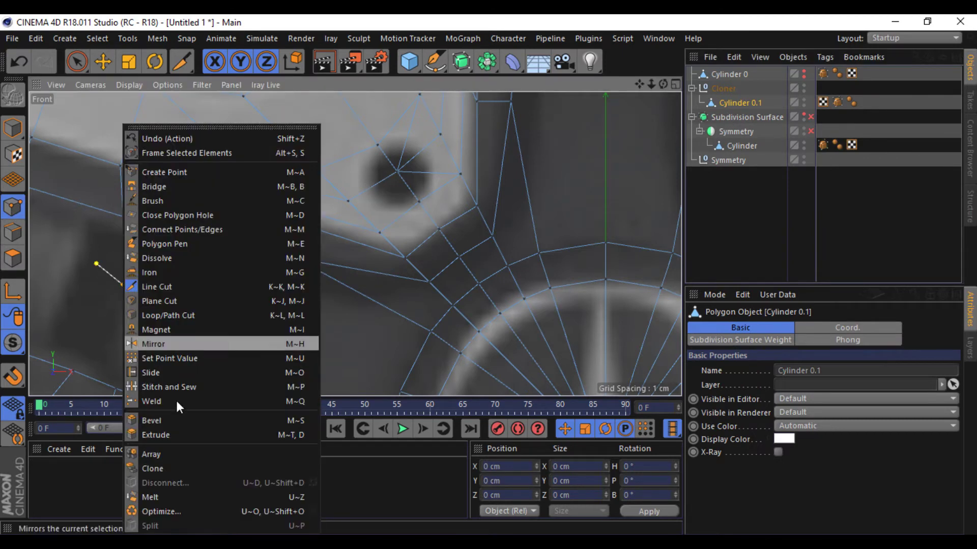
pyautogui.click(175, 513)
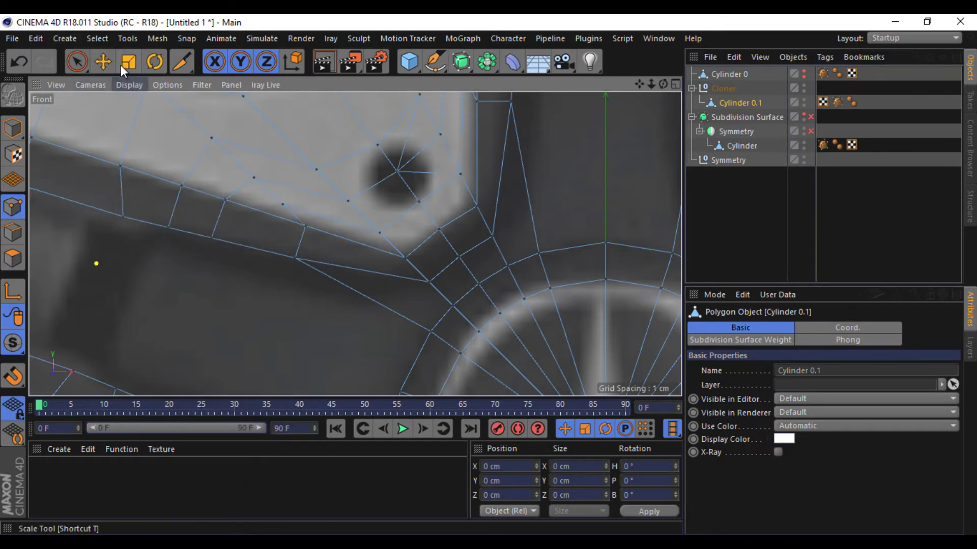
# Undo back to the live Cloner holding its single Cylinder.
pyautogui.click(102, 61)
pyautogui.scroll(-3, 402, 172)
pyautogui.scroll(-3, 402, 172)
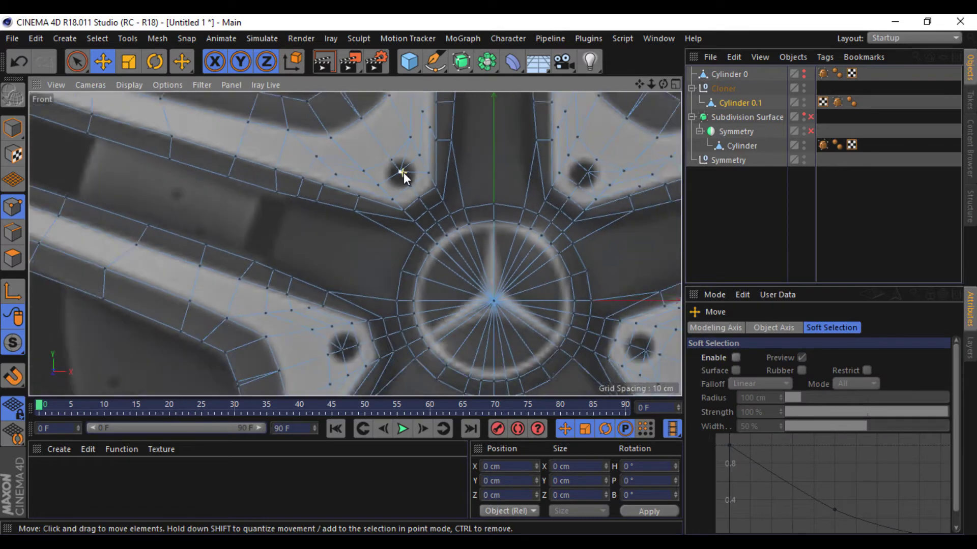
pyautogui.scroll(-1, 404, 172)
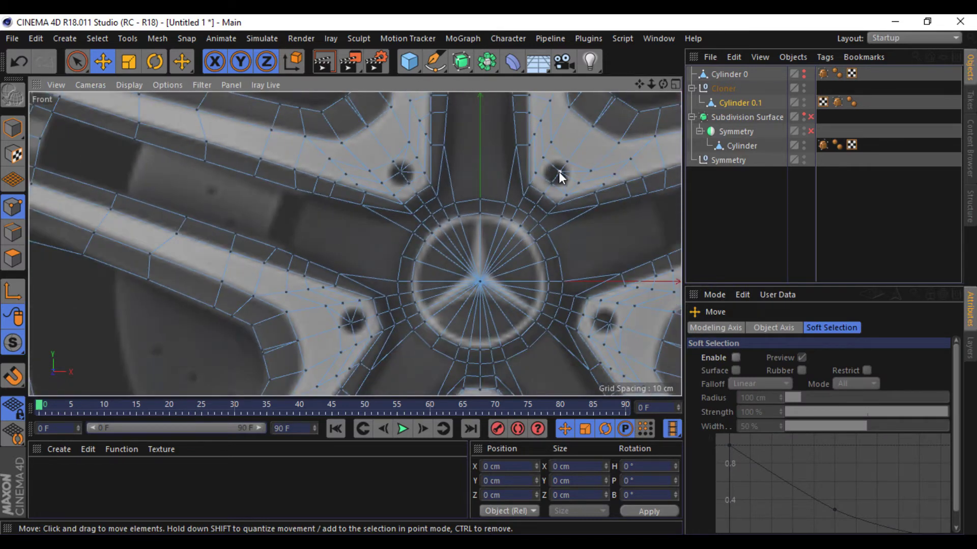
pyautogui.hotkey('ctrl', 'z')
pyautogui.press('c')
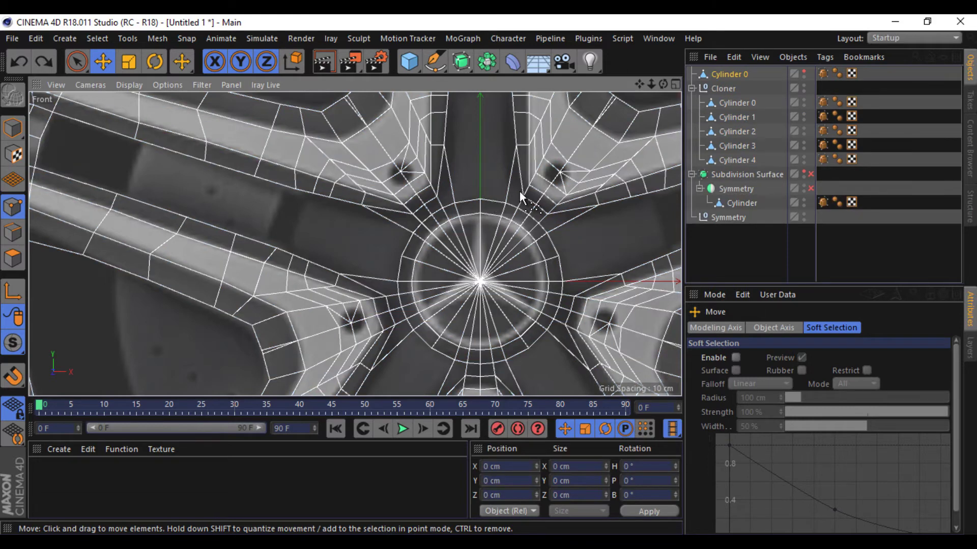
pyautogui.hotkey('ctrl', 'z')
pyautogui.hotkey('ctrl', 'z')
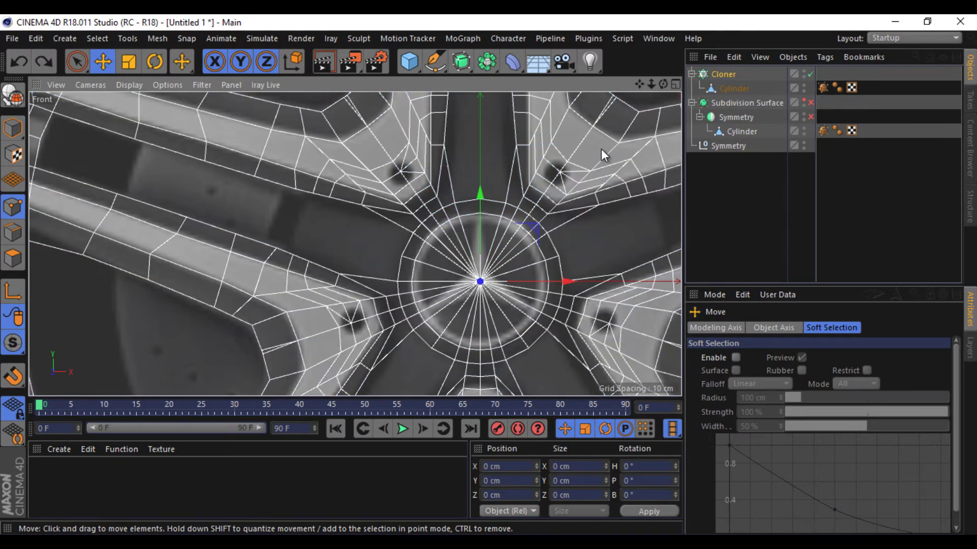
# Line Cut a new edge from the spoke Cylinder into the right bolt hole.
pyautogui.click(740, 87)
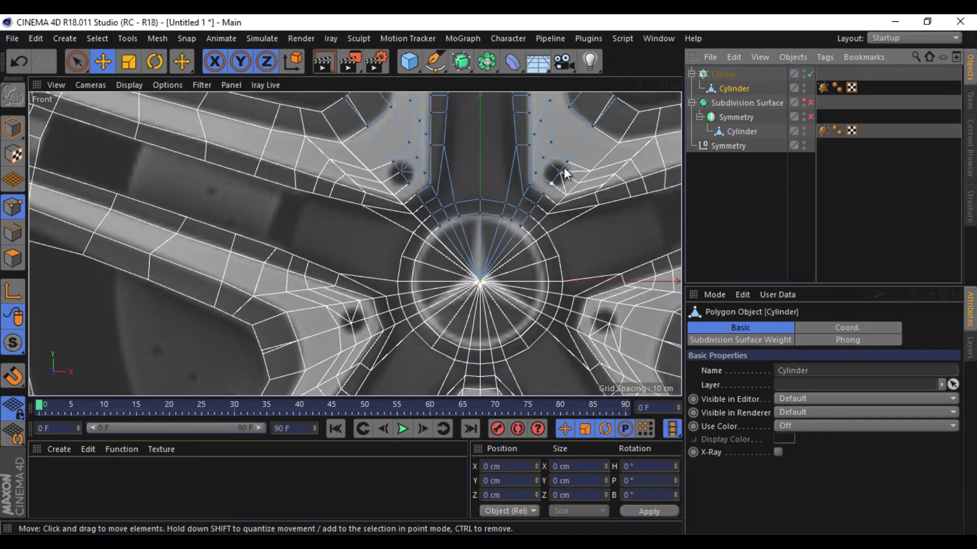
pyautogui.scroll(3, 563, 167)
pyautogui.rightClick(563, 210)
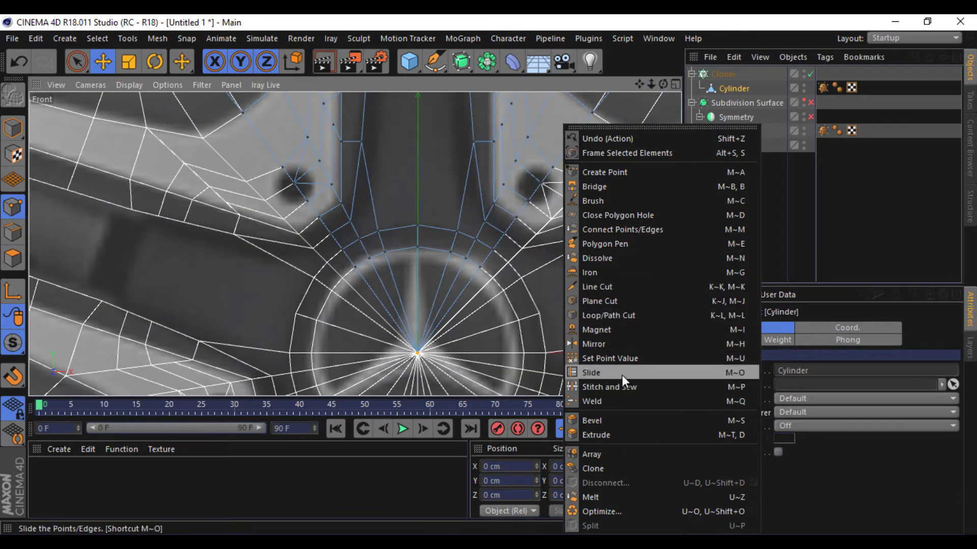
pyautogui.click(619, 288)
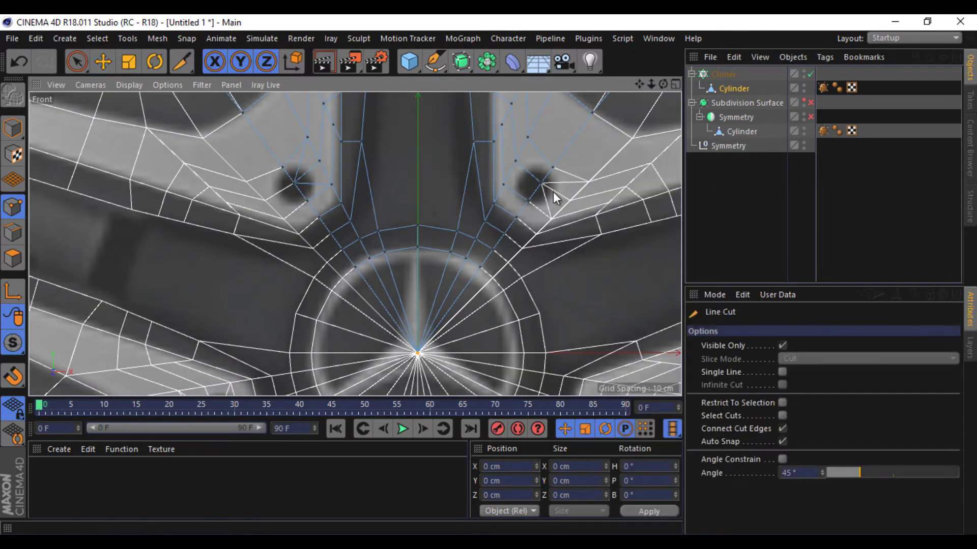
pyautogui.click(539, 182)
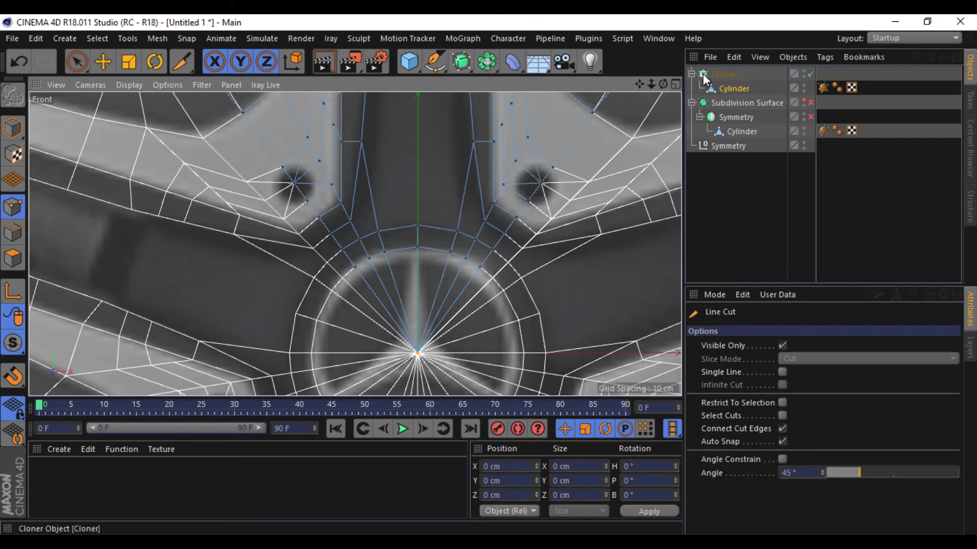
# Make the Cloner editable, then move Cylinder 0 out of the group and hide it.
pyautogui.click(116, 183)
pyautogui.click(13, 97)
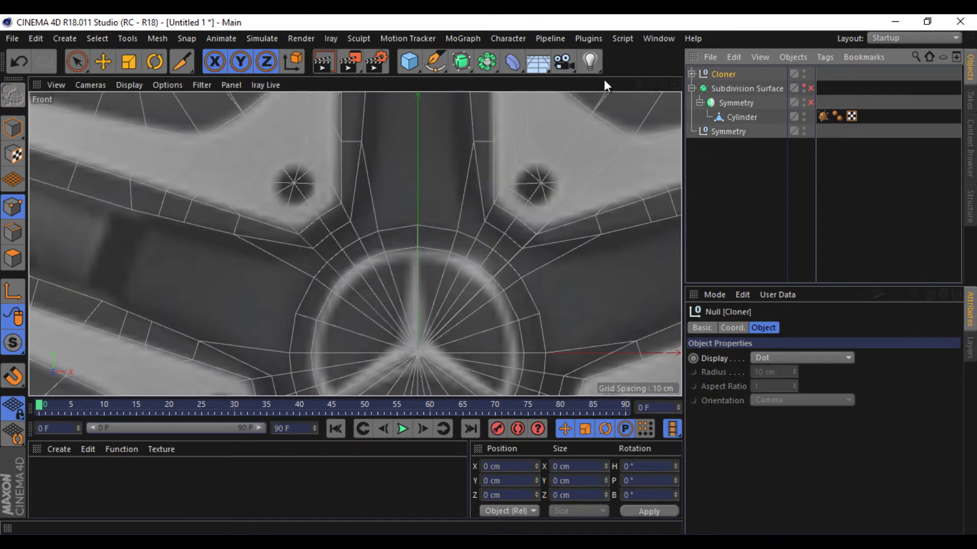
pyautogui.click(692, 74)
pyautogui.moveTo(715, 87); pyautogui.dragTo(716, 70)
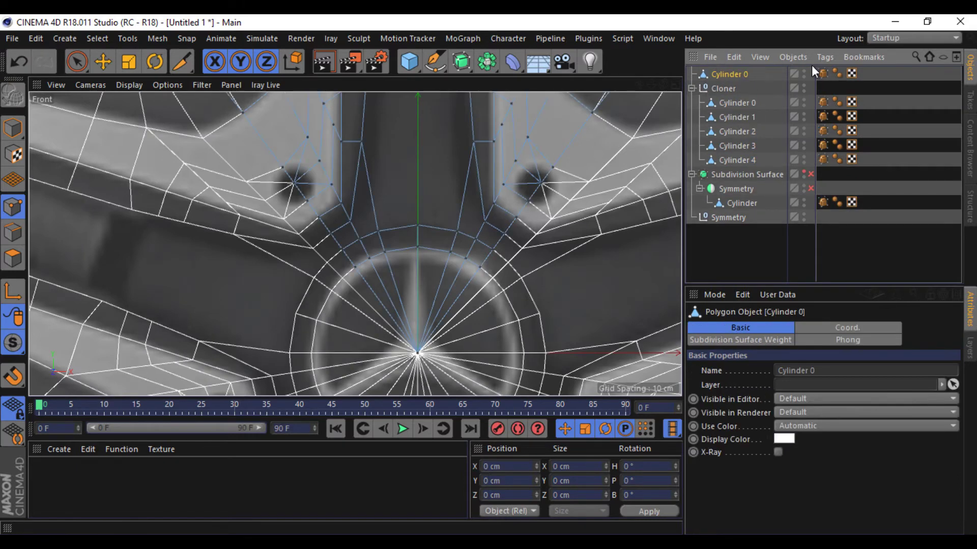
pyautogui.click(803, 71)
# Join the five spoke copies into one mesh, Cylinder 0.1, with Connect Objects + Delete.
pyautogui.click(732, 101)
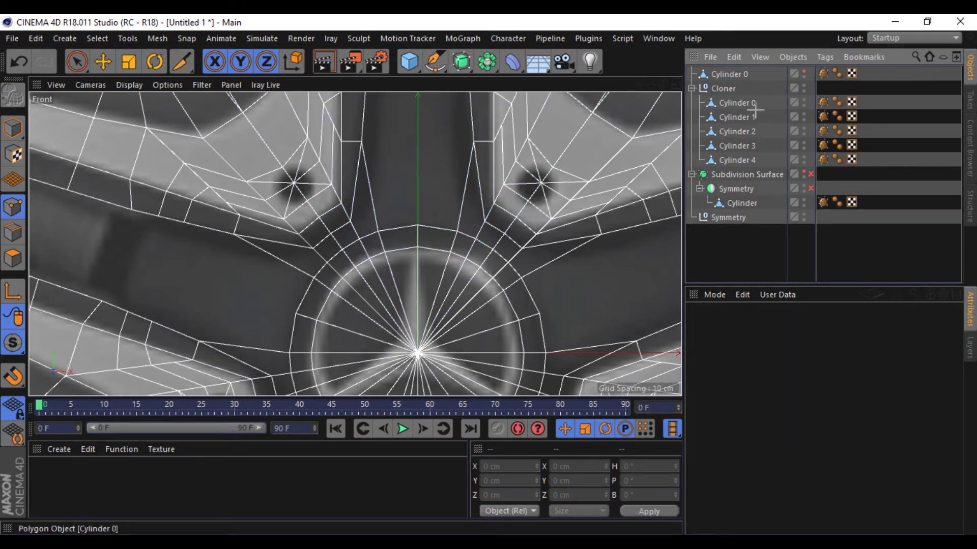
pyautogui.keyDown('shift'); pyautogui.click(732, 158); pyautogui.keyUp('shift')
pyautogui.rightClick(732, 150)
pyautogui.click(776, 424)
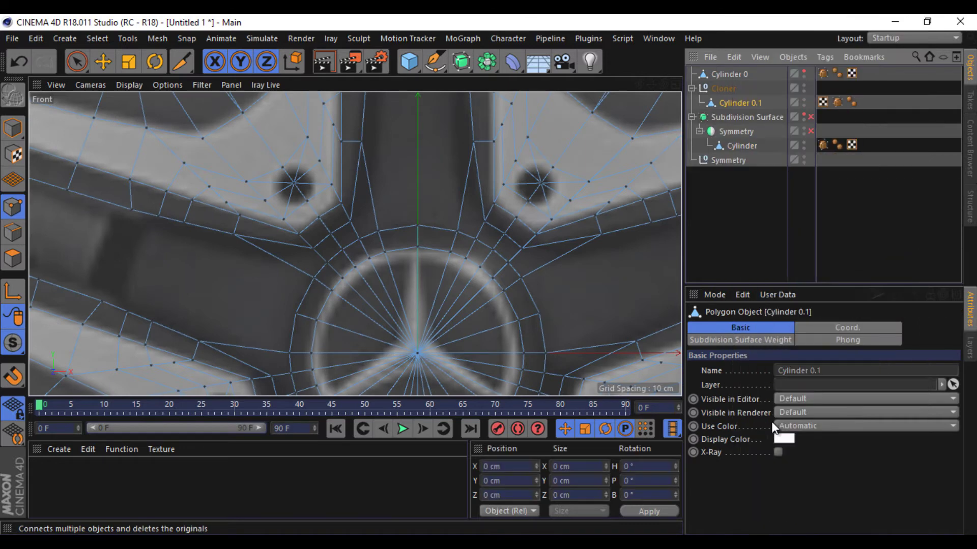
pyautogui.scroll(-3, 539, 291)
pyautogui.scroll(-3, 546, 291)
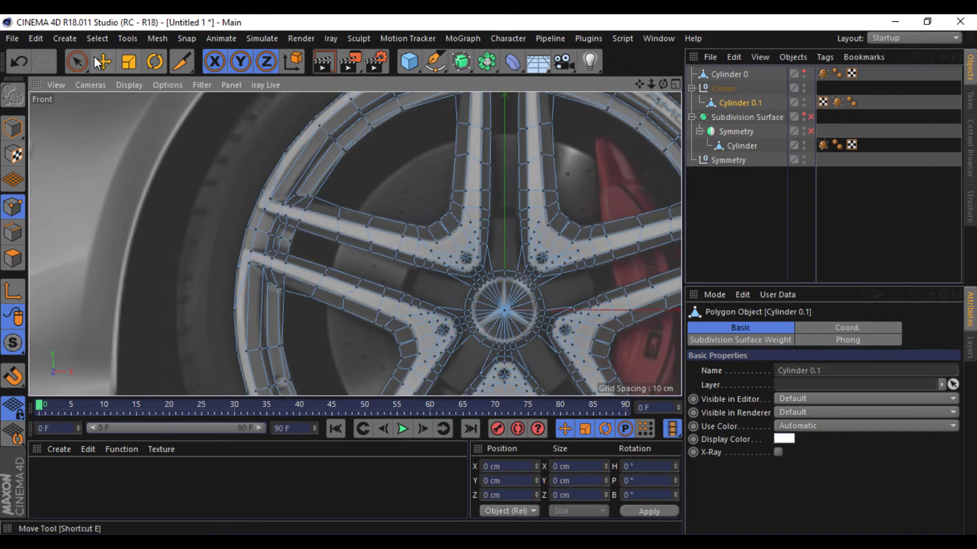
# Select the five bolt-hole centre points and trial a bevel, then undo it.
pyautogui.press('e')
pyautogui.click(466, 258)
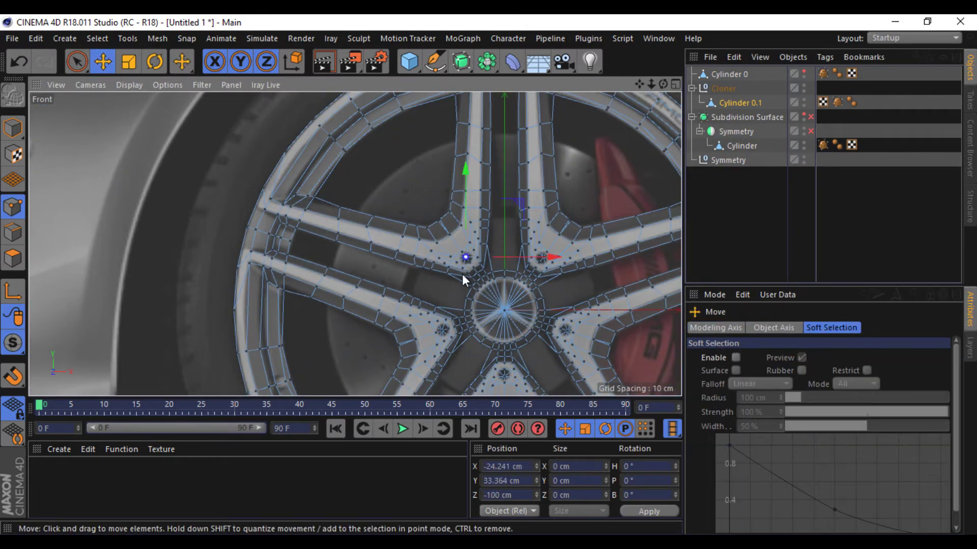
pyautogui.keyDown('shift'); pyautogui.click(441, 332); pyautogui.keyUp('shift')
pyautogui.keyDown('shift'); pyautogui.click(505, 377); pyautogui.keyUp('shift')
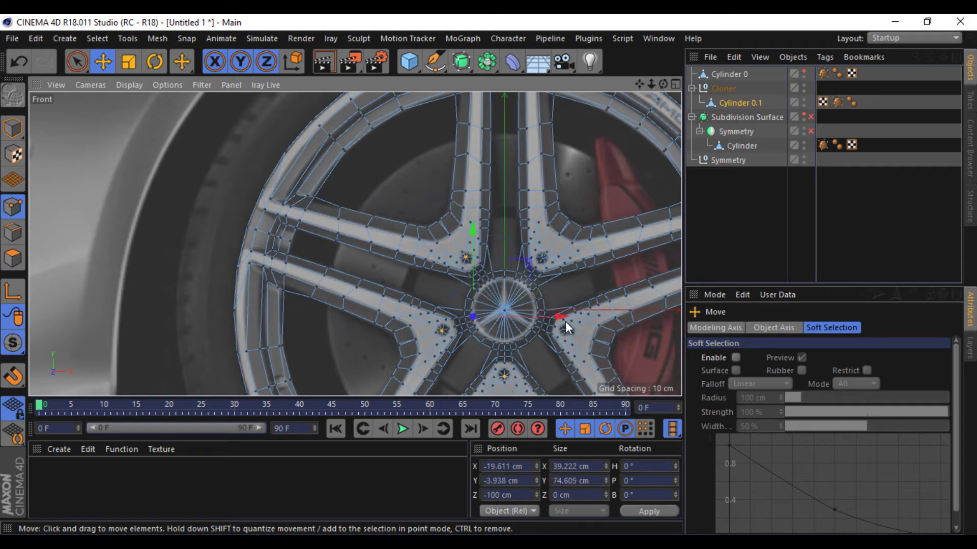
pyautogui.keyDown('shift'); pyautogui.click(566, 330); pyautogui.keyUp('shift')
pyautogui.keyDown('shift'); pyautogui.click(540, 261); pyautogui.keyUp('shift')
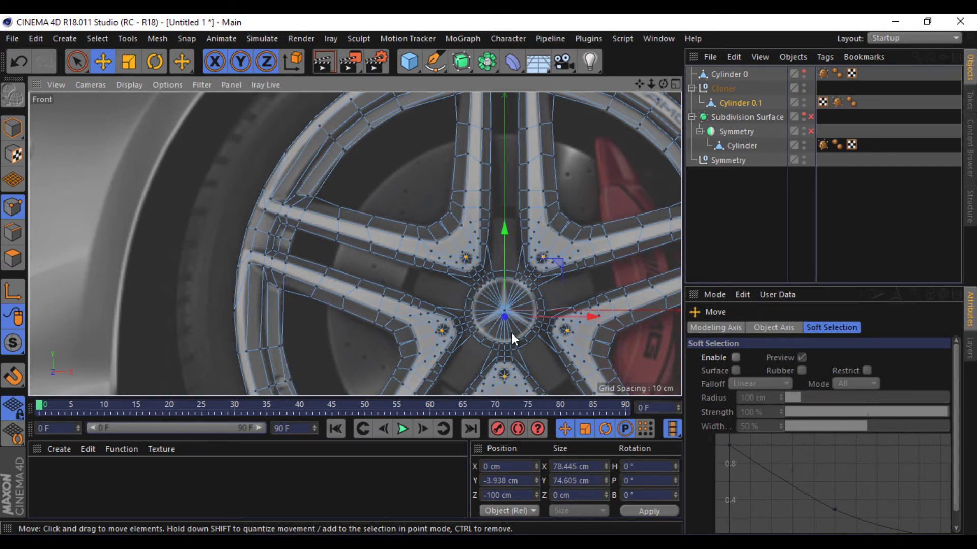
pyautogui.rightClick(512, 333)
pyautogui.click(545, 413)
pyautogui.scroll(5, 547, 255)
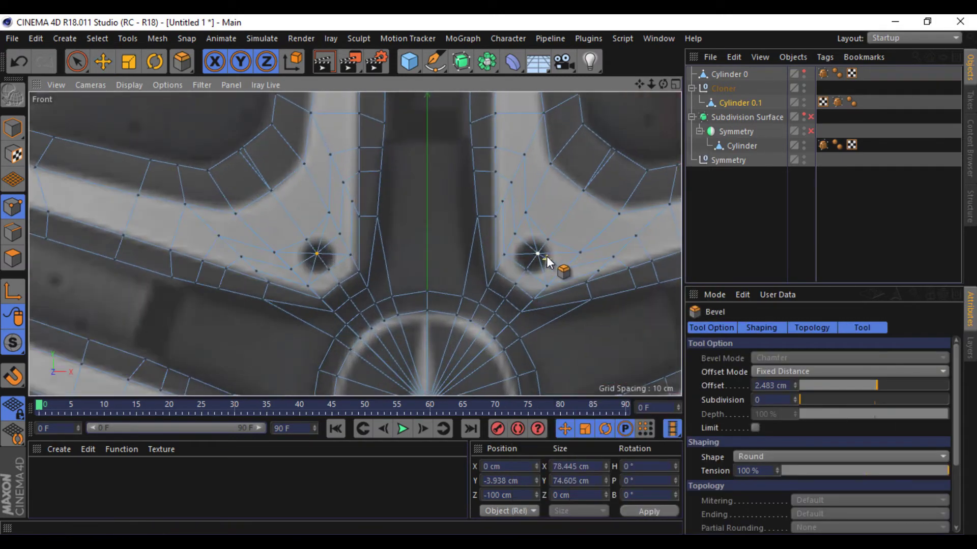
pyautogui.scroll(2, 546, 255)
pyautogui.moveTo(542, 251)
pyautogui.mouseDown()
pyautogui.moveTo(557, 255)
pyautogui.moveTo(539, 275)
pyautogui.mouseUp()
pyautogui.hotkey('ctrl', 'z')
# Bevel the left hole's centre point into a small ring.
pyautogui.click(100, 69)
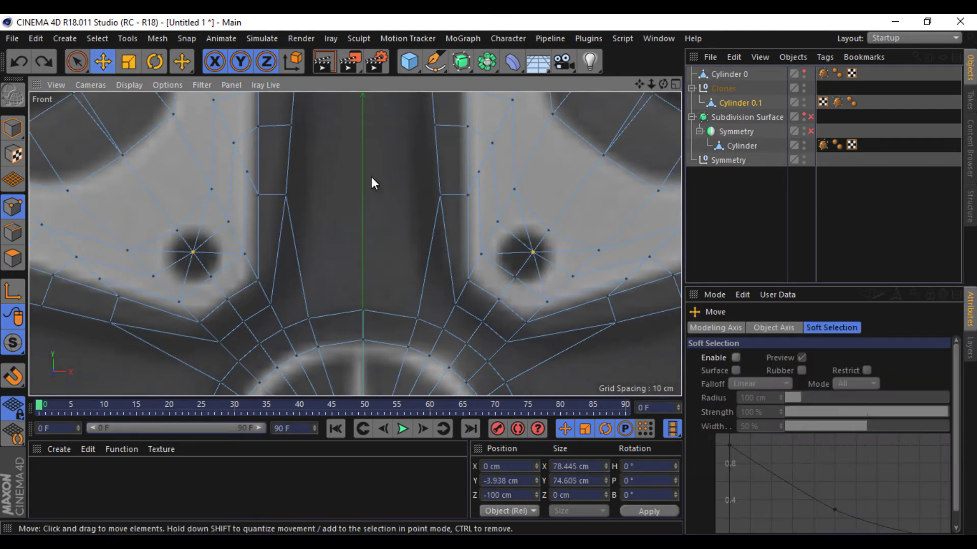
pyautogui.click(371, 176)
pyautogui.rightClick(371, 176)
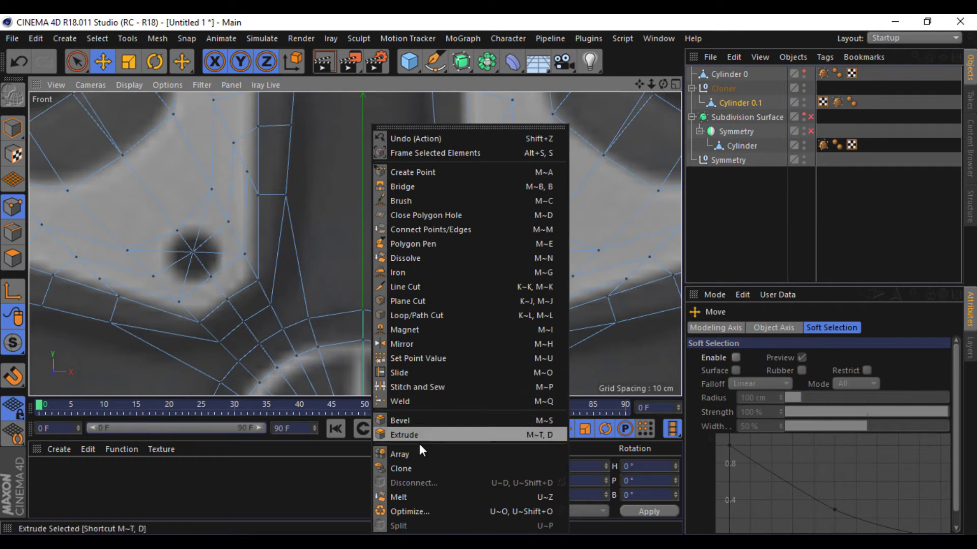
pyautogui.click(425, 512)
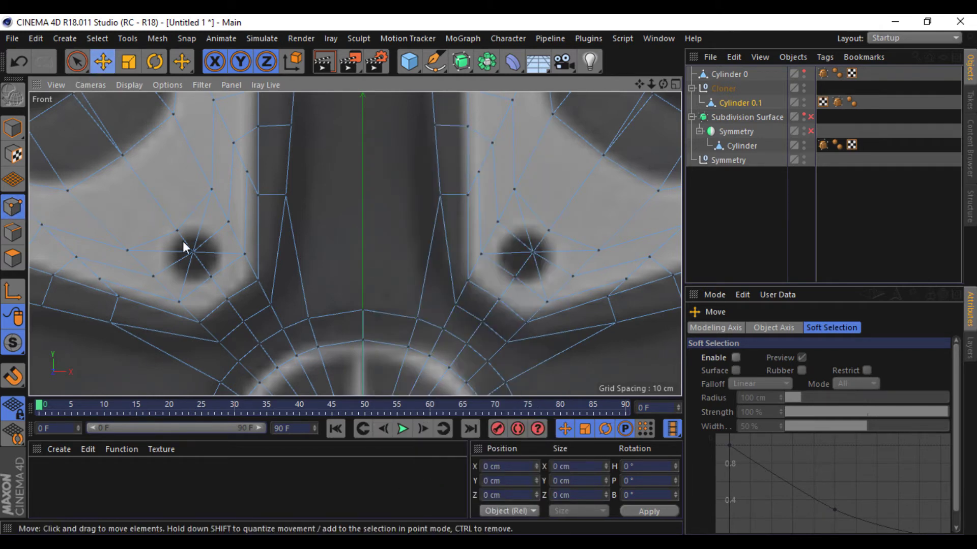
pyautogui.click(194, 252)
pyautogui.rightClick(379, 255)
pyautogui.click(329, 358)
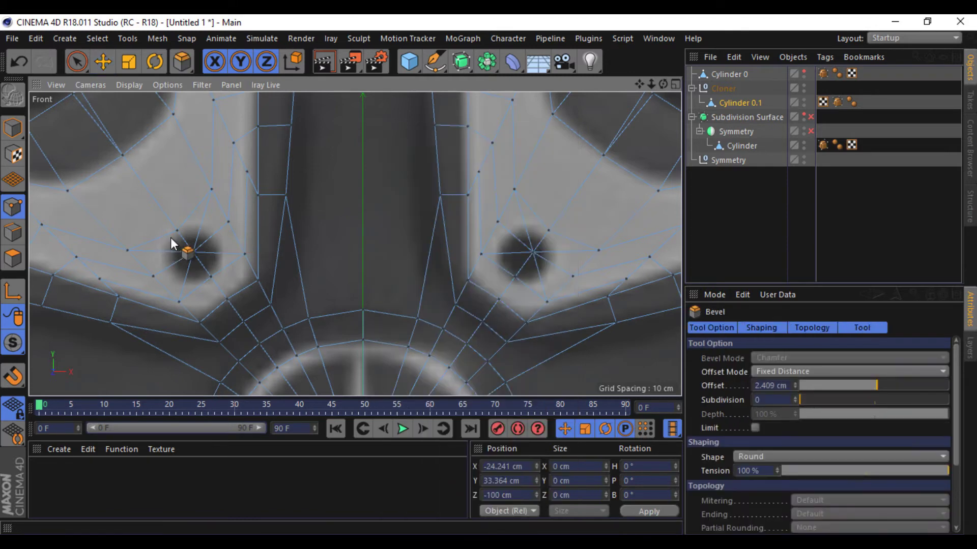
pyautogui.moveTo(175, 243); pyautogui.dragTo(217, 260)
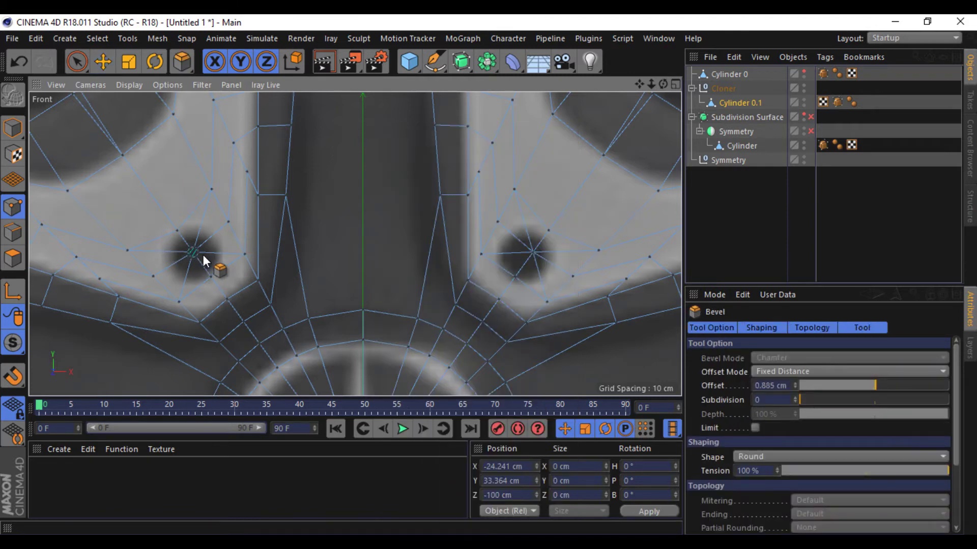
# Select the right, bottom and left bolt-hole centre points.
pyautogui.click(103, 61)
pyautogui.keyDown('shift'); pyautogui.click(533, 252); pyautogui.keyUp('shift')
pyautogui.scroll(-3, 559, 265)
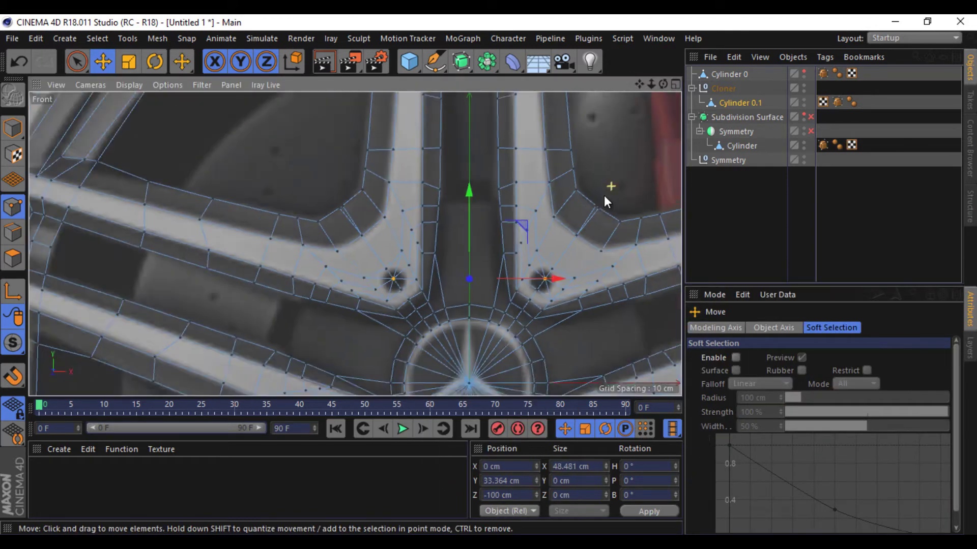
pyautogui.scroll(-3, 604, 196)
pyautogui.scroll(2, 593, 341)
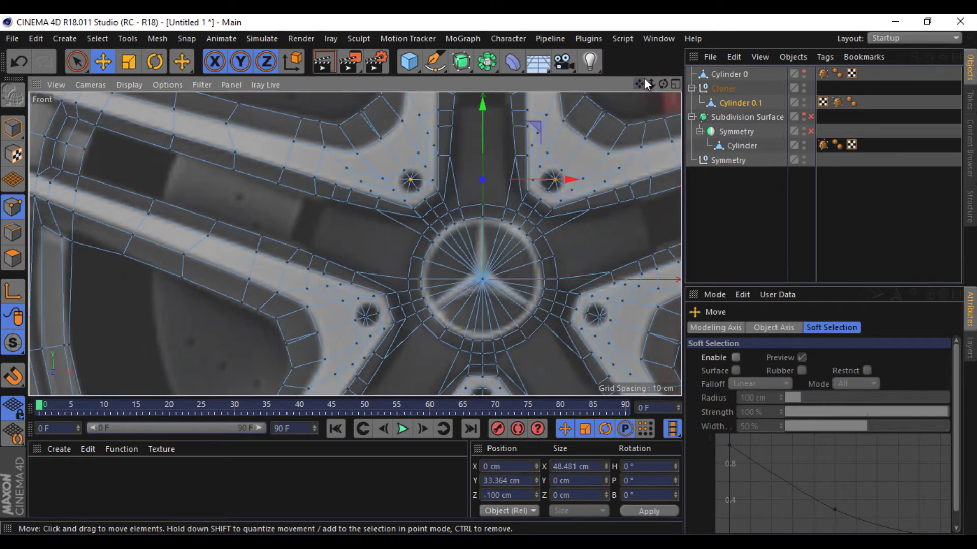
pyautogui.scroll(2, 591, 249)
pyautogui.keyDown('shift'); pyautogui.click(592, 244); pyautogui.keyUp('shift')
pyautogui.keyDown('shift'); pyautogui.click(477, 330); pyautogui.keyUp('shift')
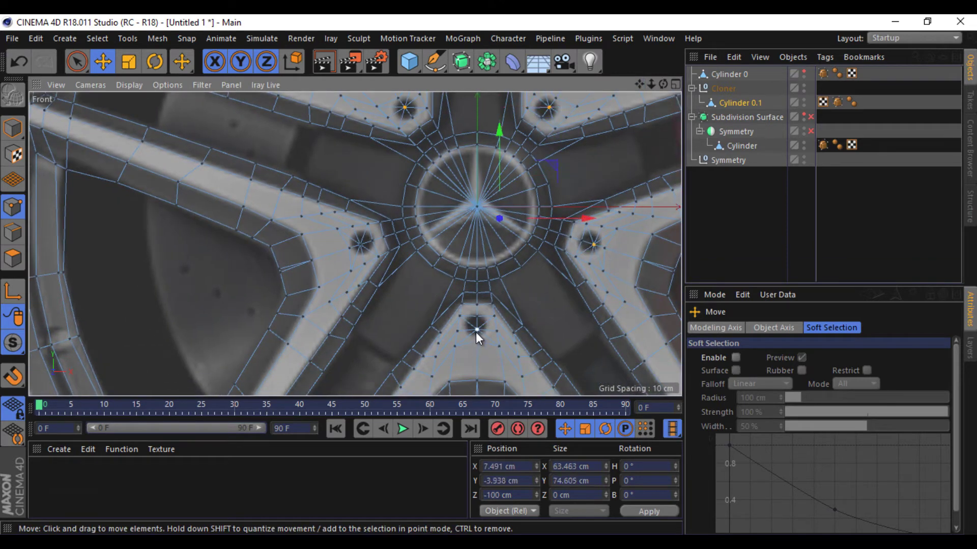
pyautogui.keyDown('shift'); pyautogui.click(360, 252); pyautogui.keyUp('shift')
# Bevel the selected hole-centre points into round rings at a 3.947 cm offset.
pyautogui.click(129, 62)
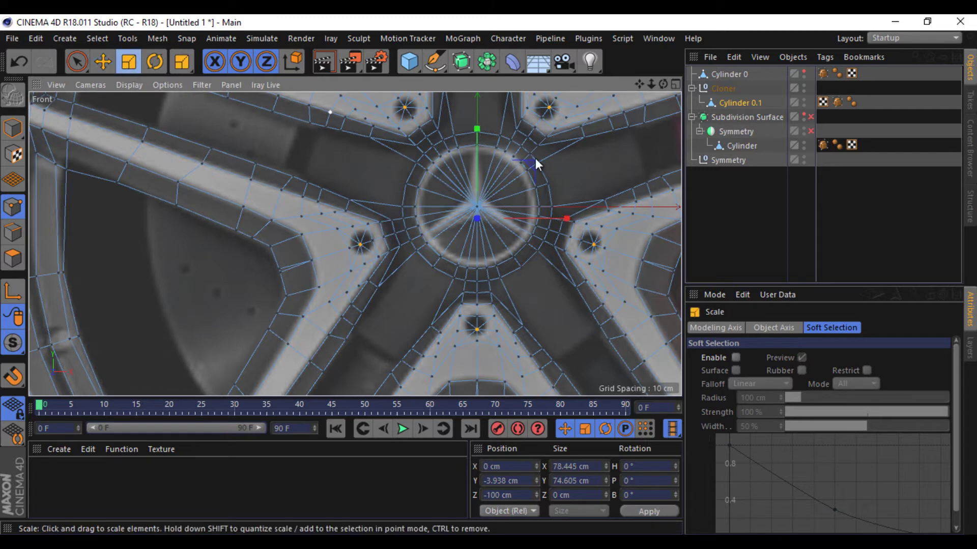
pyautogui.moveTo(596, 157); pyautogui.dragTo(589, 160)
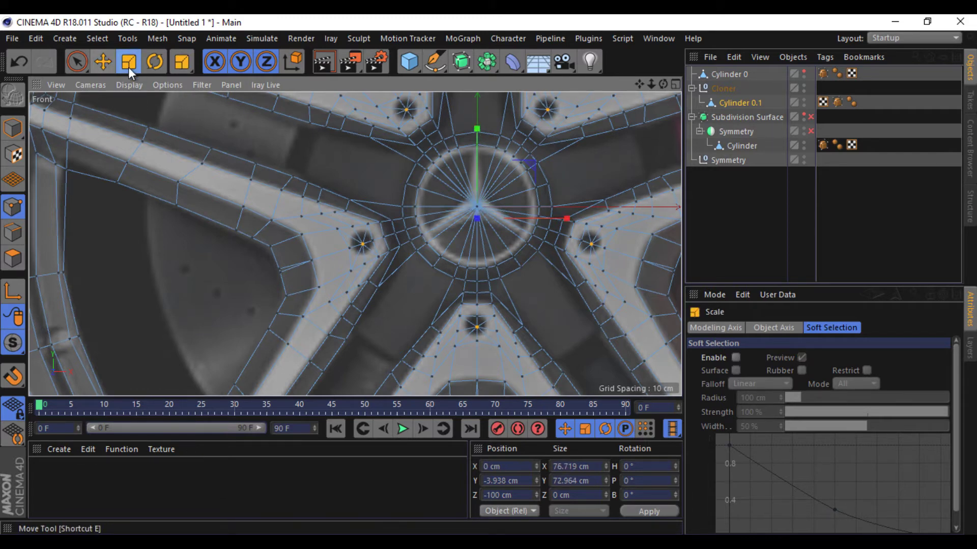
pyautogui.rightClick(206, 123)
pyautogui.click(298, 420)
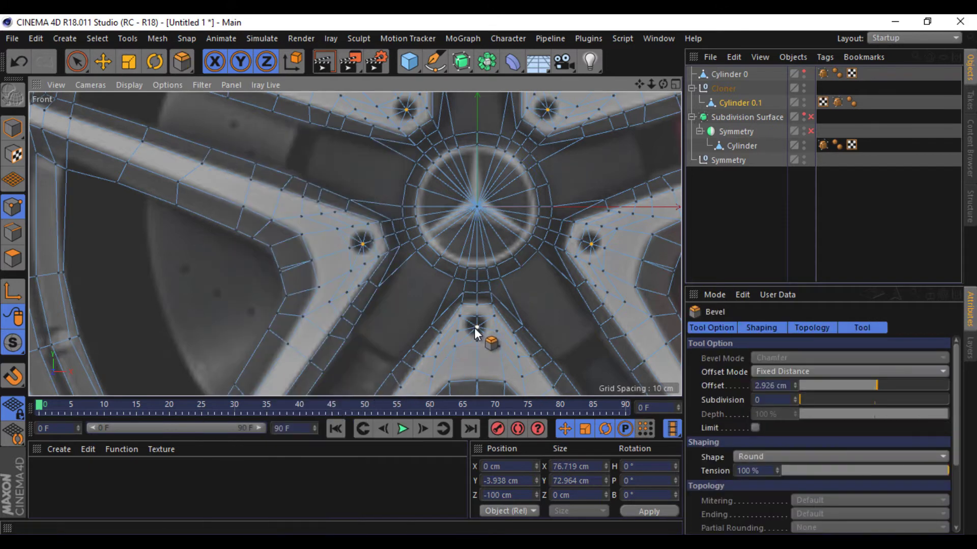
pyautogui.moveTo(474, 328); pyautogui.dragTo(488, 325)
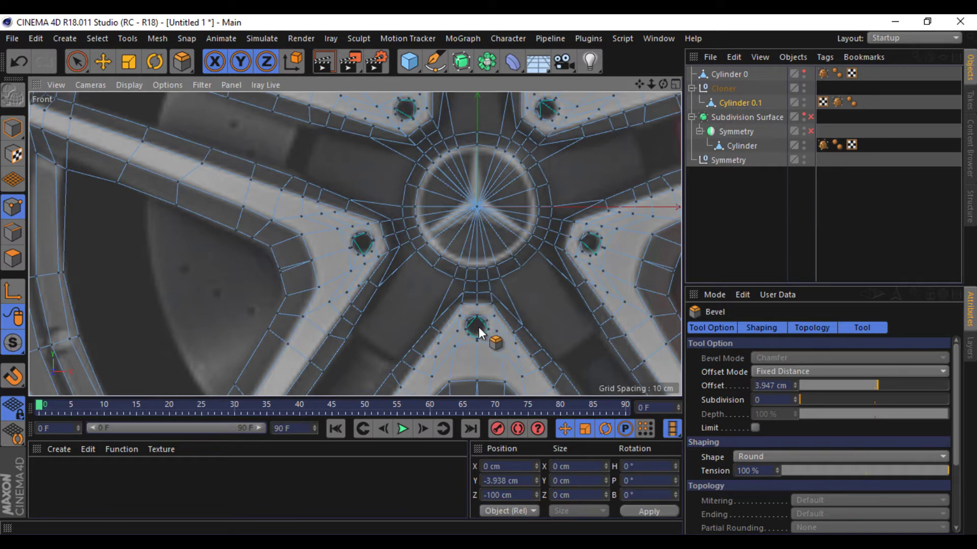
# Delete the five round cap polygons filling the bolt holes.
pyautogui.click(18, 257)
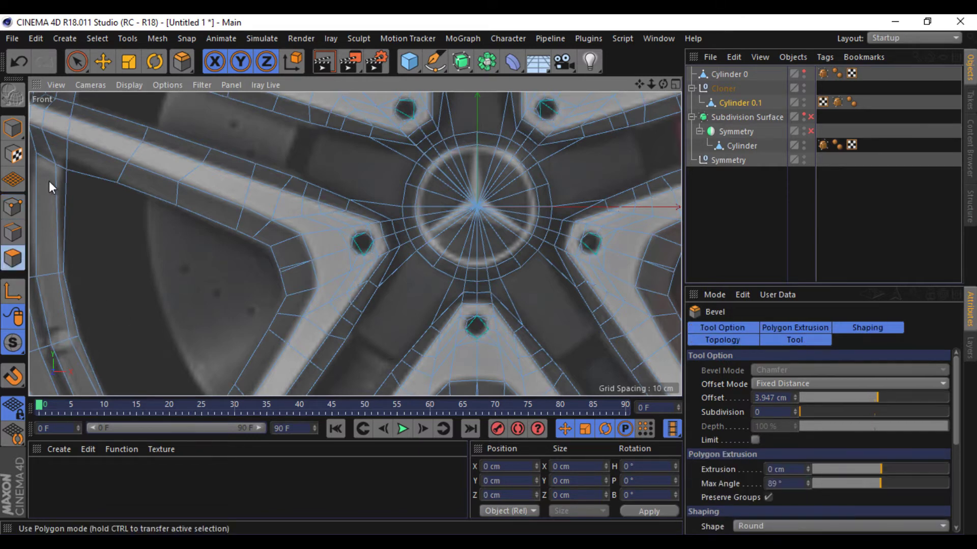
pyautogui.click(103, 61)
pyautogui.click(360, 246)
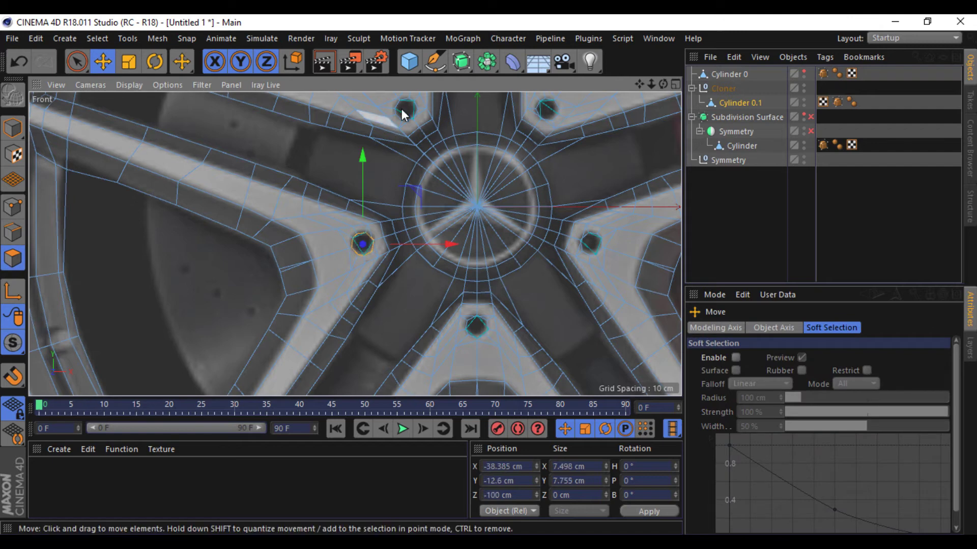
pyautogui.keyDown('shift'); pyautogui.click(403, 110); pyautogui.keyUp('shift')
pyautogui.keyDown('shift'); pyautogui.click(550, 111); pyautogui.keyUp('shift')
pyautogui.keyDown('shift'); pyautogui.click(590, 247); pyautogui.keyUp('shift')
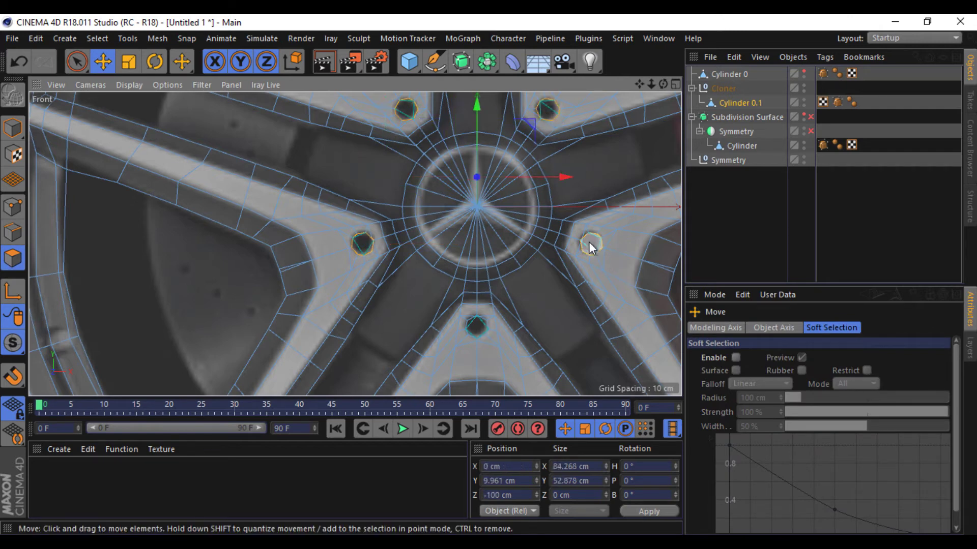
pyautogui.keyDown('shift'); pyautogui.click(478, 329); pyautogui.keyUp('shift')
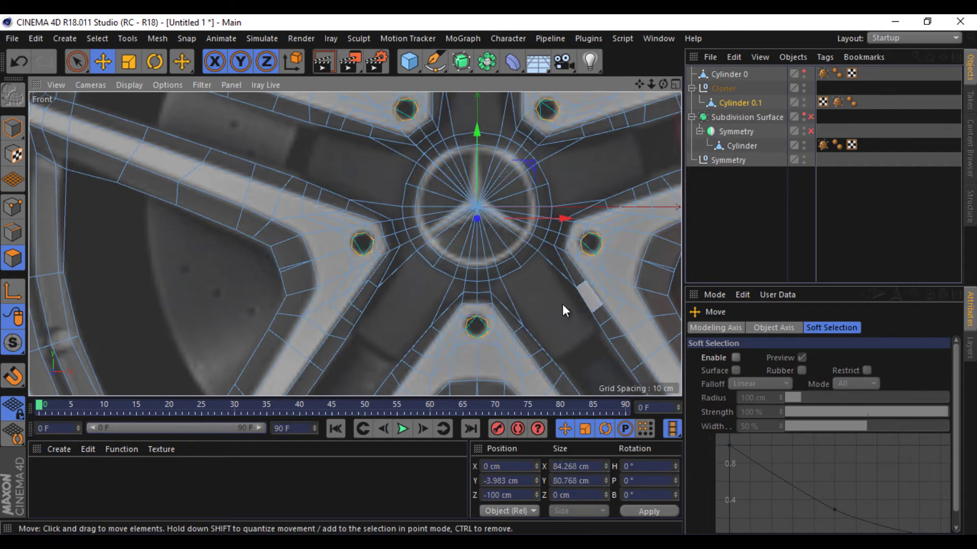
pyautogui.press('Delete')
# Select the border edge loops of all five bolt holes.
pyautogui.click(13, 232)
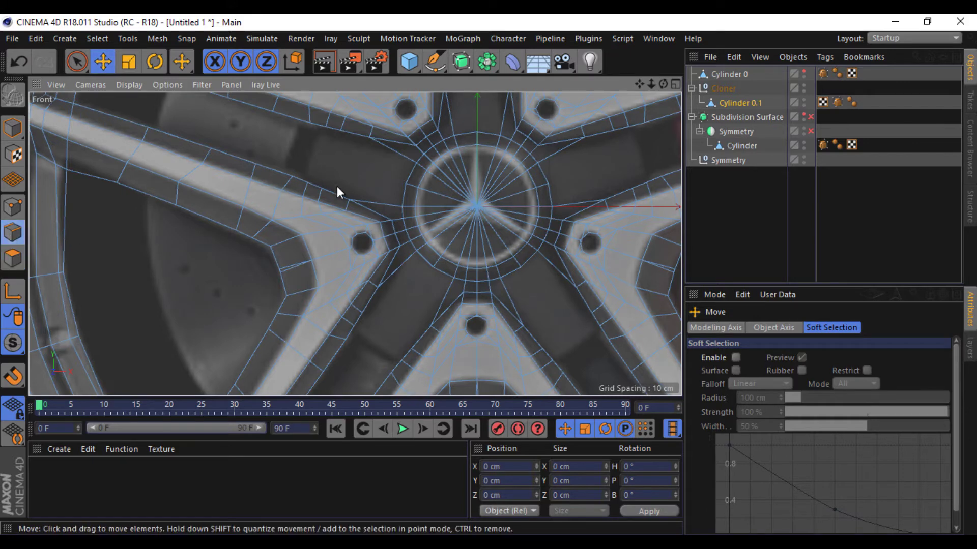
pyautogui.doubleClick(359, 233)
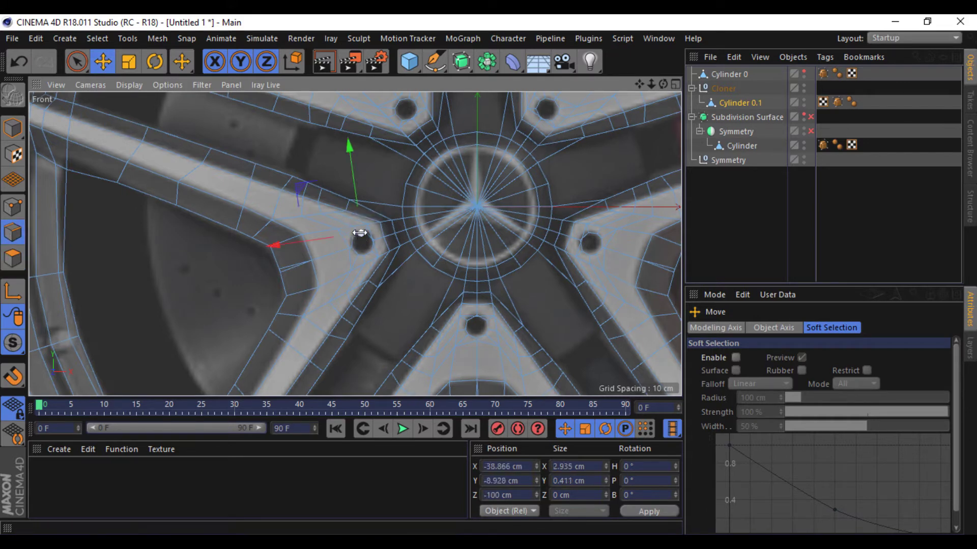
pyautogui.keyDown('shift'); pyautogui.doubleClick(399, 117); pyautogui.keyUp('shift')
pyautogui.keyDown('shift'); pyautogui.doubleClick(547, 120); pyautogui.keyUp('shift')
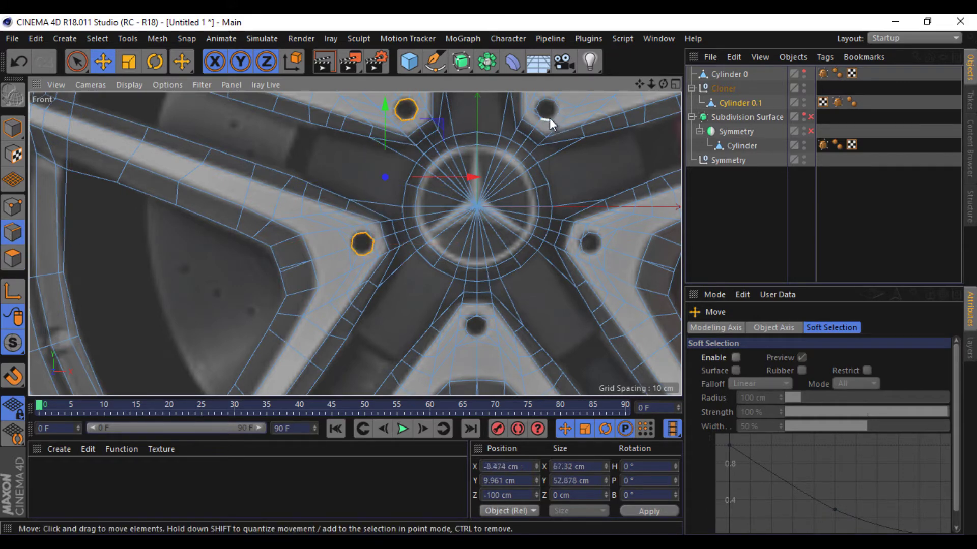
pyautogui.keyDown('shift'); pyautogui.doubleClick(596, 233); pyautogui.keyUp('shift')
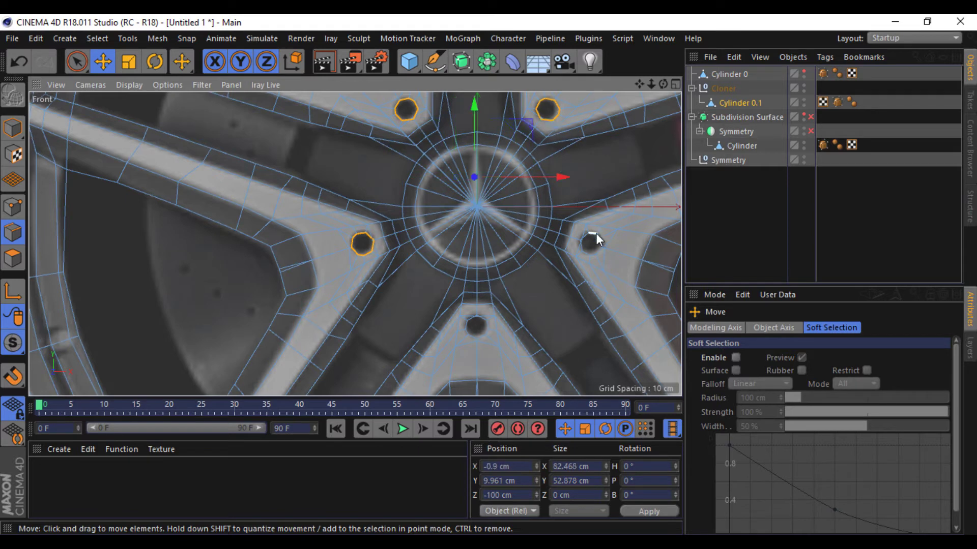
pyautogui.keyDown('shift'); pyautogui.doubleClick(478, 323); pyautogui.keyUp('shift')
# Maximize the perspective view and push the bolt-hole edge loops inward along depth.
pyautogui.click(675, 82)
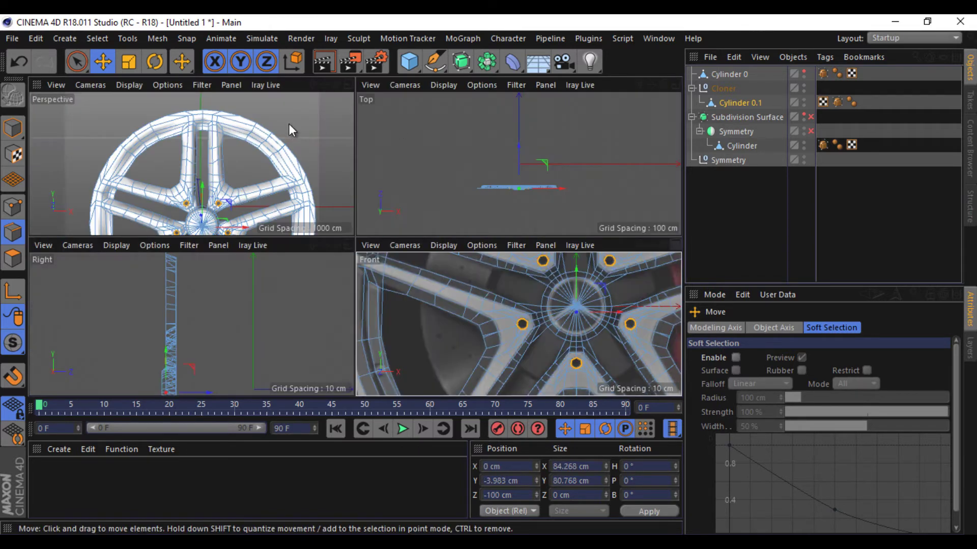
pyautogui.click(350, 84)
pyautogui.moveTo(657, 81); pyautogui.dragTo(389, 349)
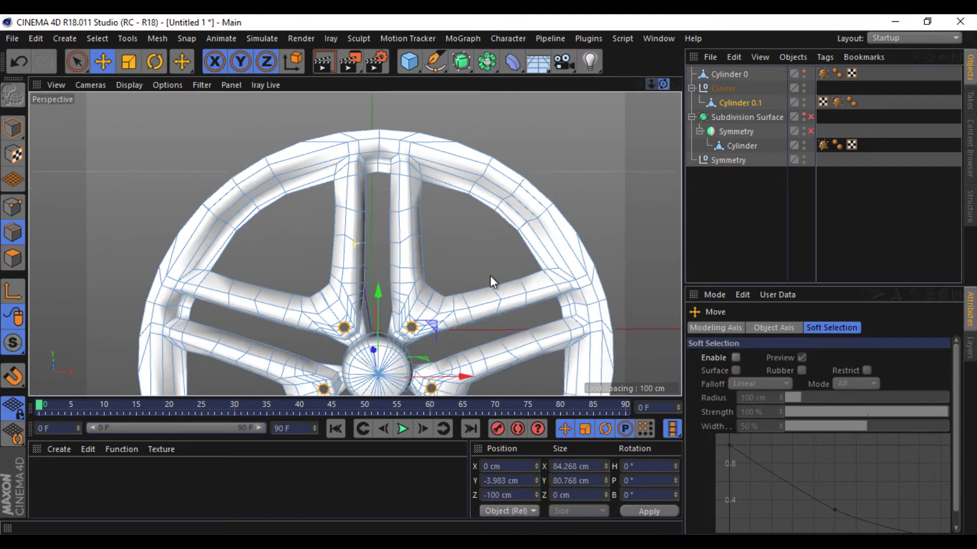
pyautogui.scroll(3, 389, 349)
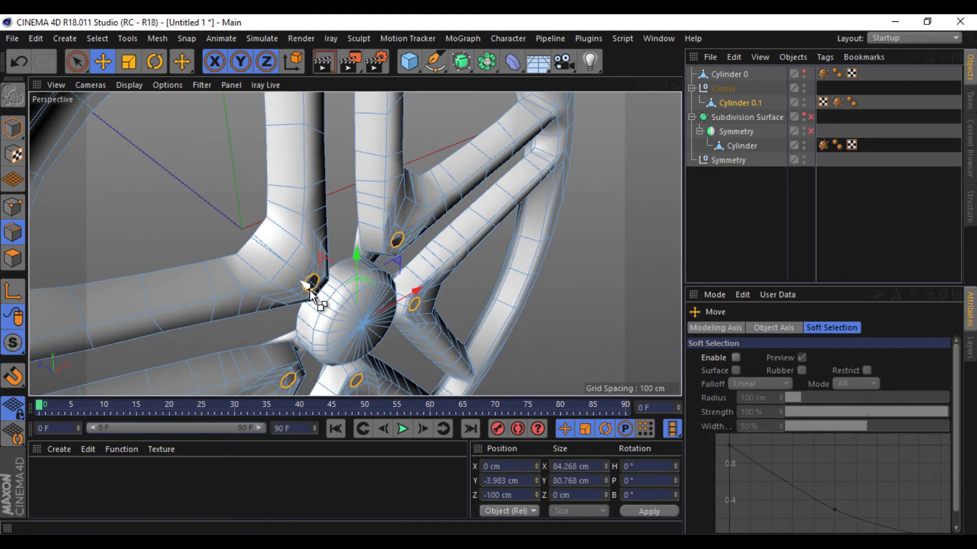
pyautogui.moveTo(308, 290); pyautogui.dragTo(298, 286)
pyautogui.moveTo(666, 79); pyautogui.dragTo(484, 270)
# Select the edge loops of the bolt holes around the hub.
pyautogui.scroll(-3, 486, 272)
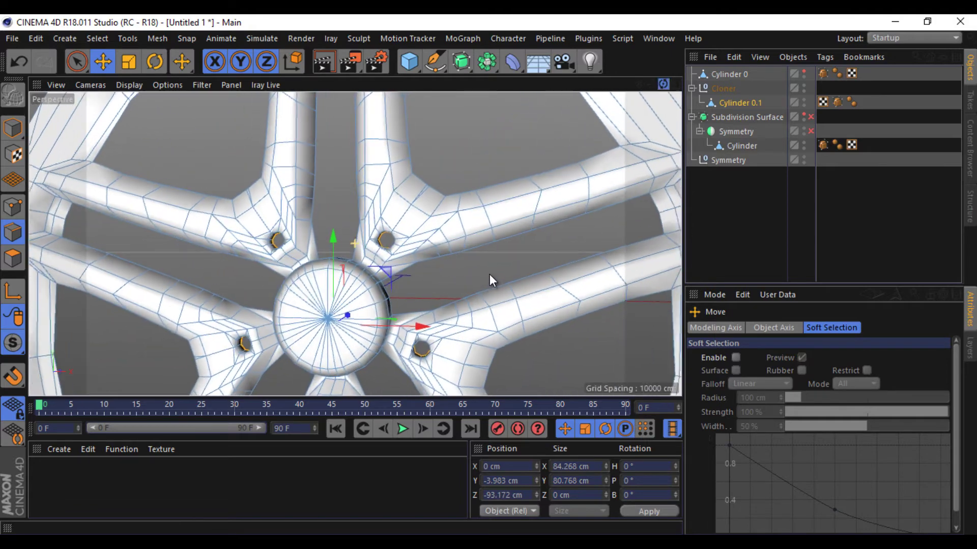
pyautogui.scroll(-2, 489, 275)
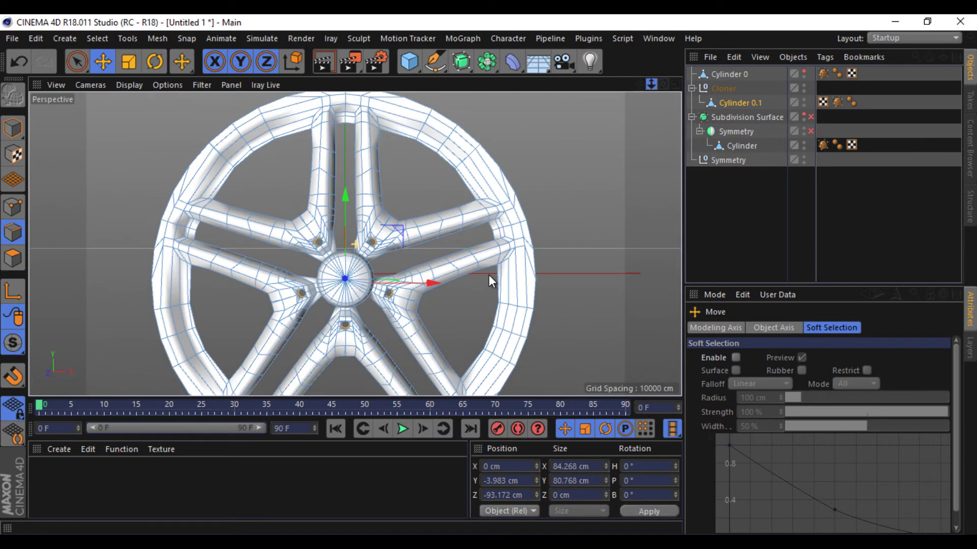
pyautogui.moveTo(657, 79); pyautogui.dragTo(490, 276)
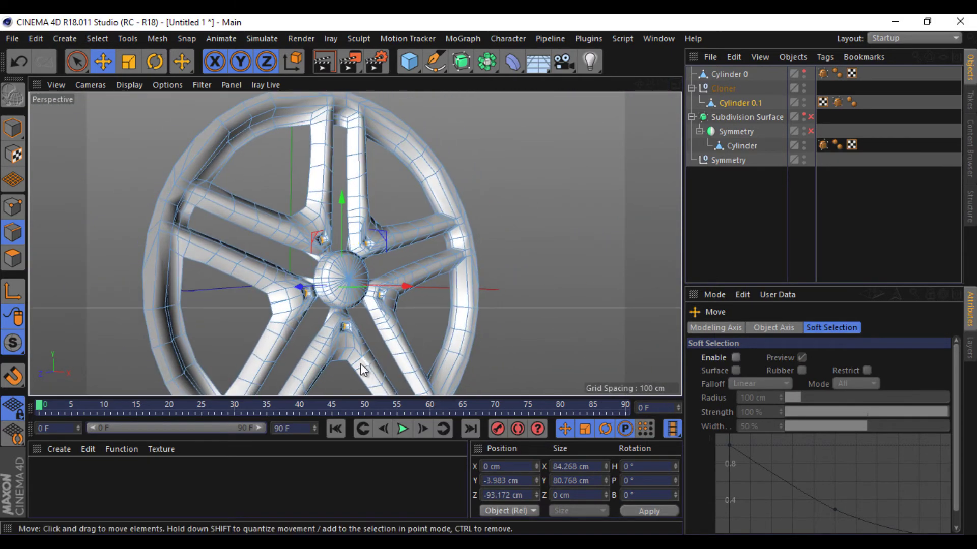
pyautogui.scroll(5, 353, 313)
pyautogui.click(335, 292)
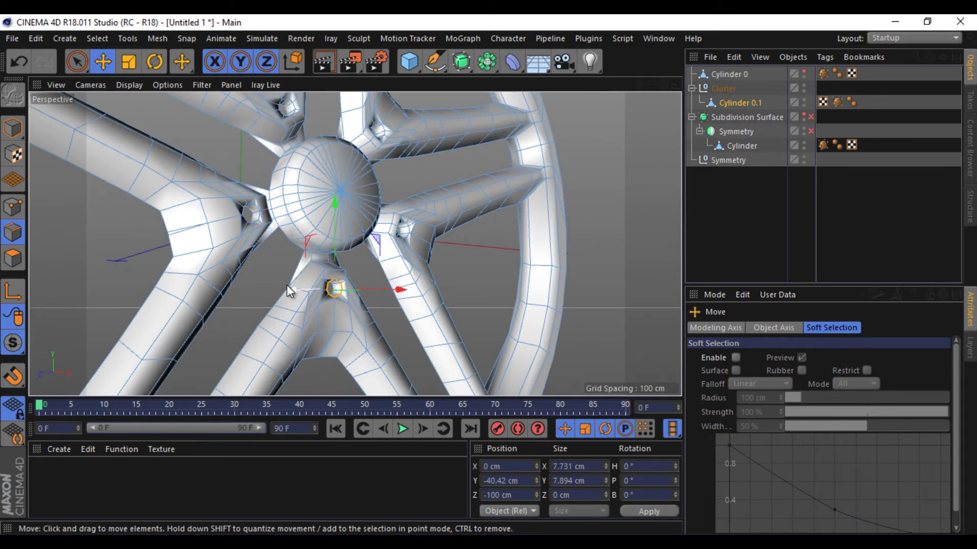
pyautogui.keyDown('shift'); pyautogui.click(251, 209); pyautogui.keyUp('shift')
pyautogui.scroll(3, 433, 230)
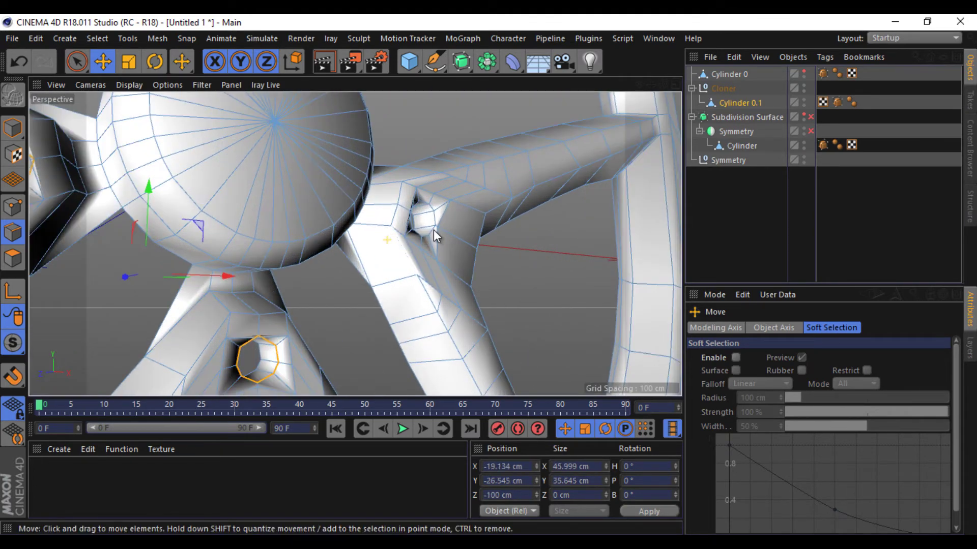
pyautogui.keyDown('shift'); pyautogui.click(435, 217); pyautogui.keyUp('shift')
pyautogui.moveTo(555, 126)
pyautogui.keyDown('alt'); pyautogui.mouseDown()
pyautogui.moveTo(490, 276)
pyautogui.moveTo(467, 155)
pyautogui.mouseUp(); pyautogui.keyUp('alt')
pyautogui.keyDown('shift'); pyautogui.click(448, 158); pyautogui.keyUp('shift')
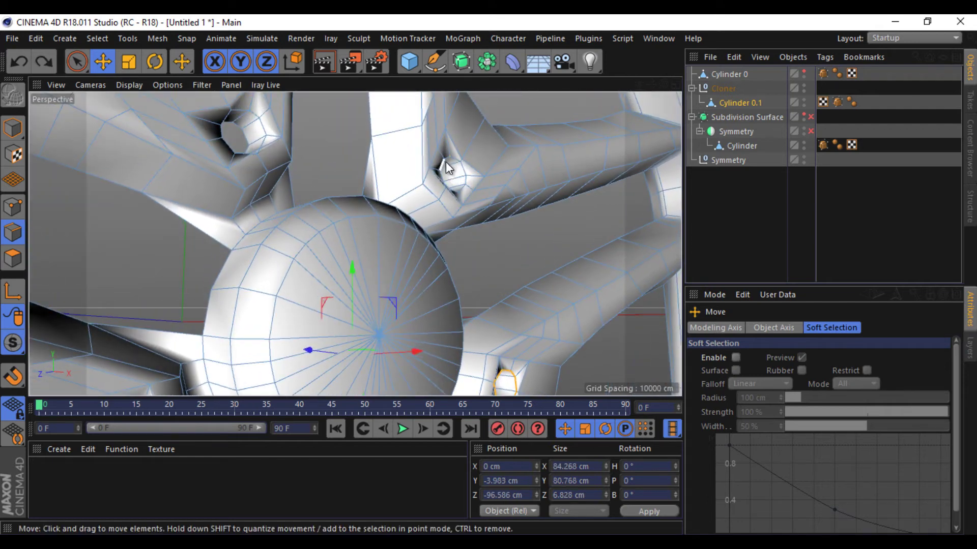
pyautogui.keyDown('shift'); pyautogui.click(447, 158); pyautogui.keyUp('shift')
pyautogui.moveTo(662, 81)
pyautogui.mouseDown()
pyautogui.moveTo(471, 277)
pyautogui.moveTo(490, 275)
pyautogui.mouseUp()
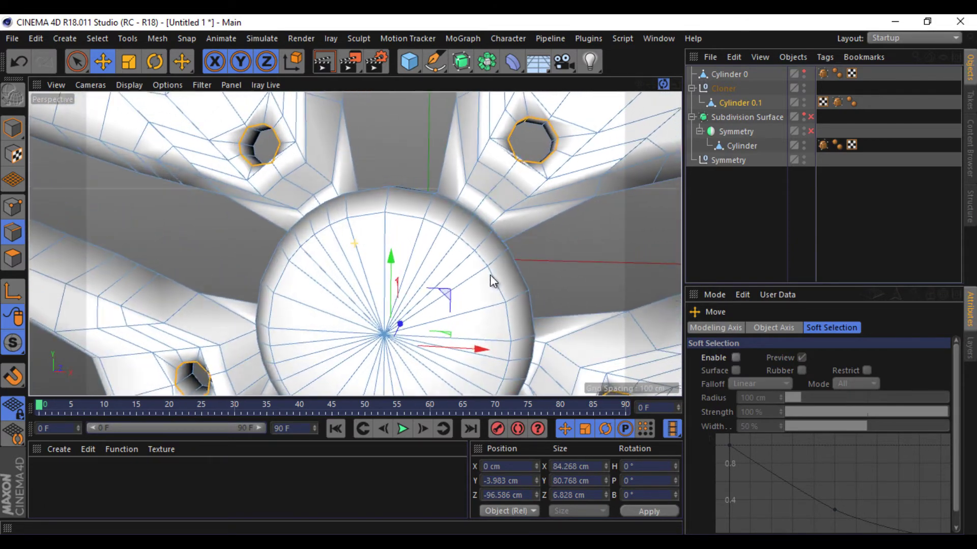
# In point mode, select the vertices ringing the bottom spoke's bolt hole.
pyautogui.click(14, 208)
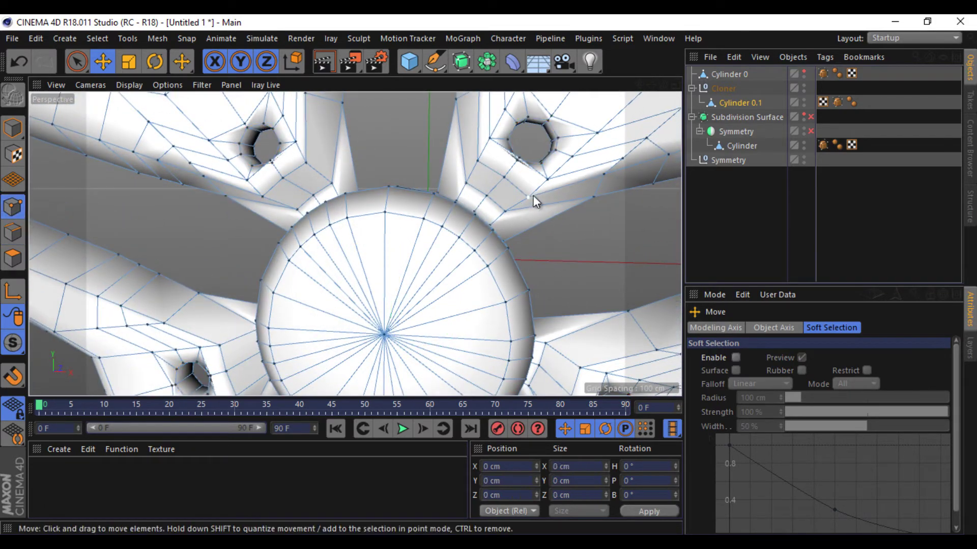
pyautogui.click(519, 158)
pyautogui.keyDown('shift'); pyautogui.click(270, 161); pyautogui.keyUp('shift')
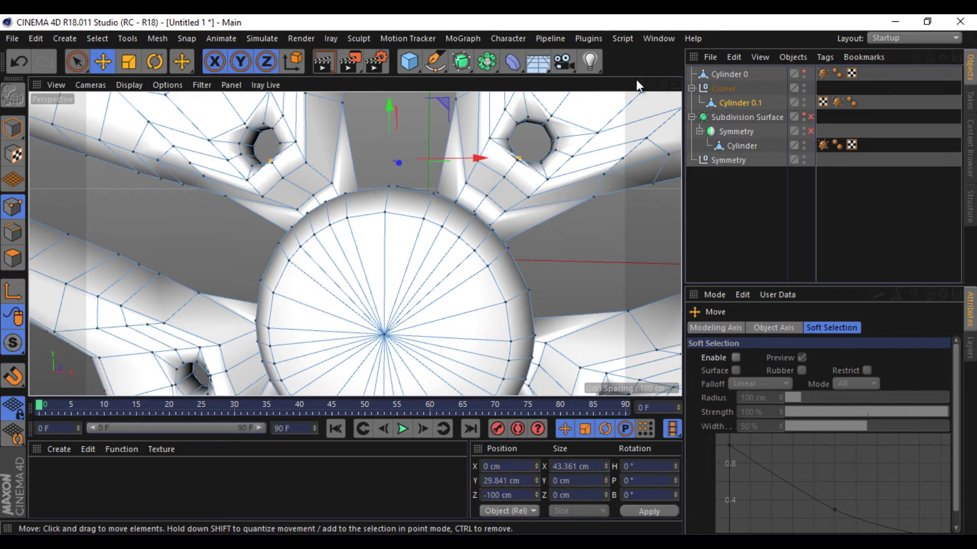
pyautogui.keyDown('alt'); pyautogui.moveTo(636, 81); pyautogui.dragTo(536, 254); pyautogui.keyUp('alt')
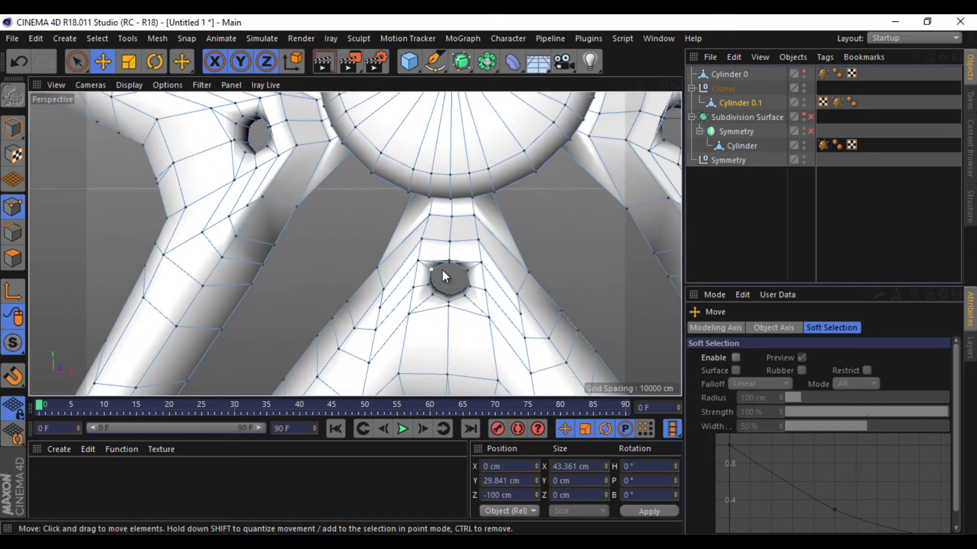
pyautogui.keyDown('shift'); pyautogui.click(449, 264); pyautogui.keyUp('shift')
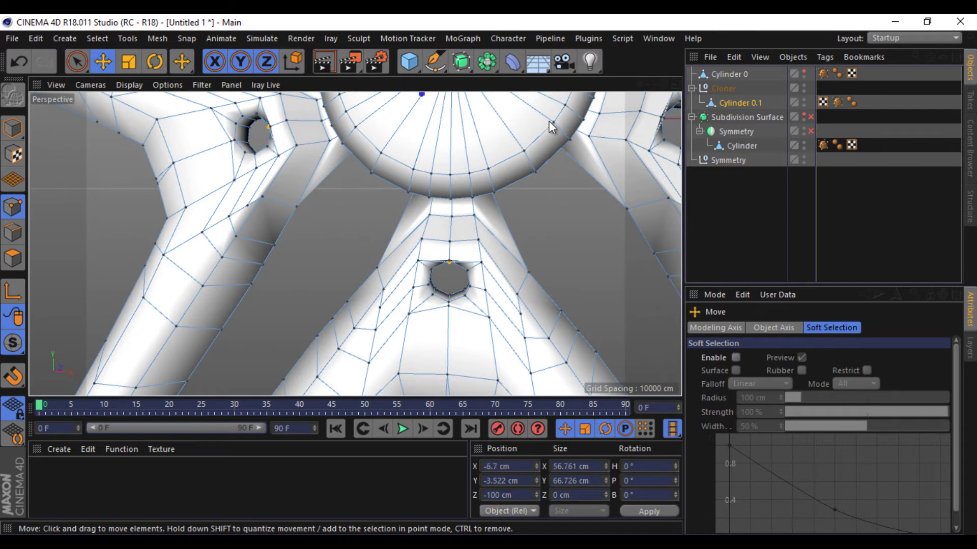
pyautogui.keyDown('shift'); pyautogui.click(664, 118); pyautogui.keyUp('shift')
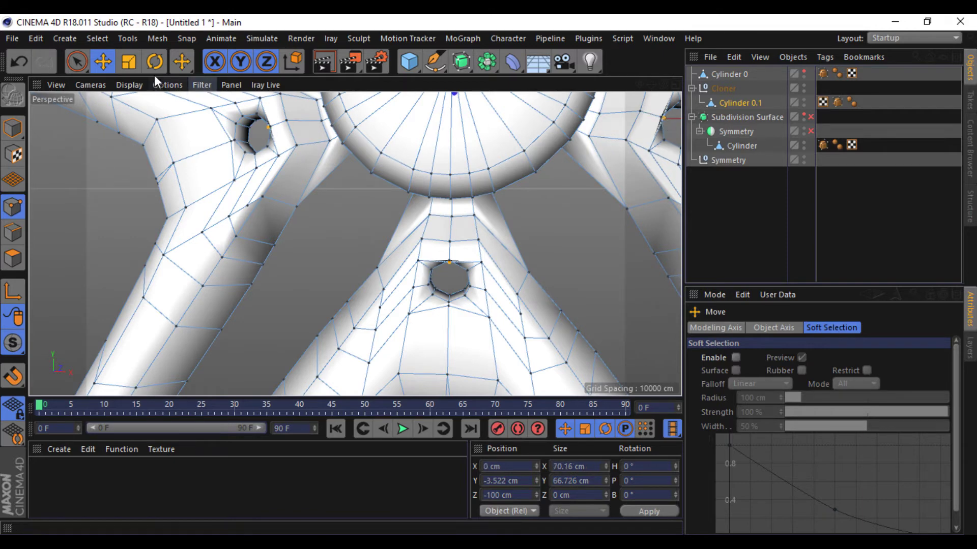
# Scale the bolt-hole points to 95% and bevel the hole edges at 0.211 cm offset.
pyautogui.click(129, 61)
pyautogui.moveTo(575, 174); pyautogui.dragTo(555, 191)
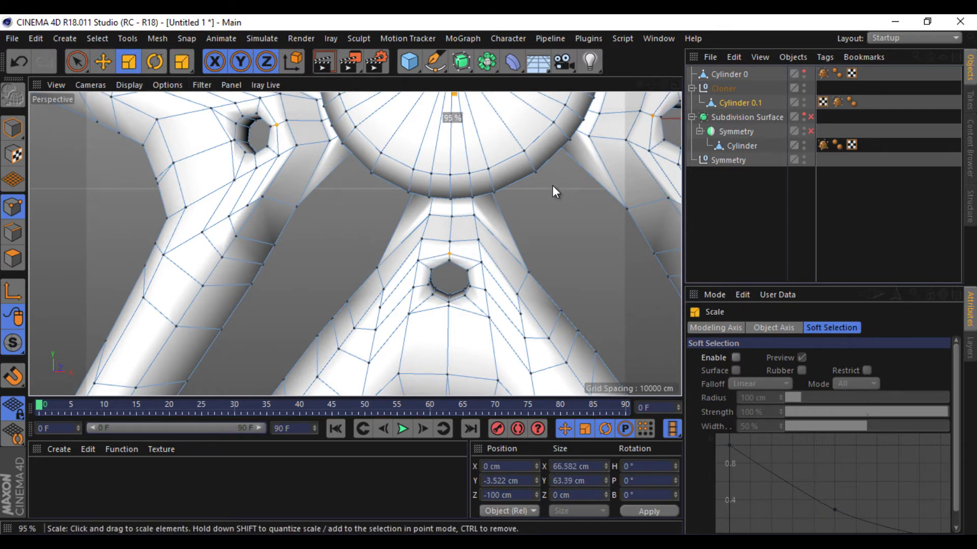
pyautogui.click(12, 232)
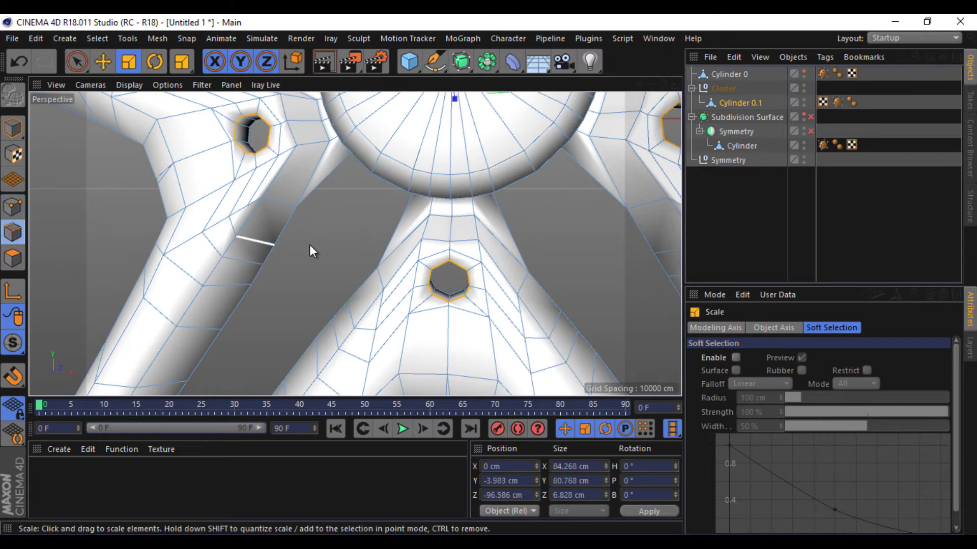
pyautogui.rightClick(325, 243)
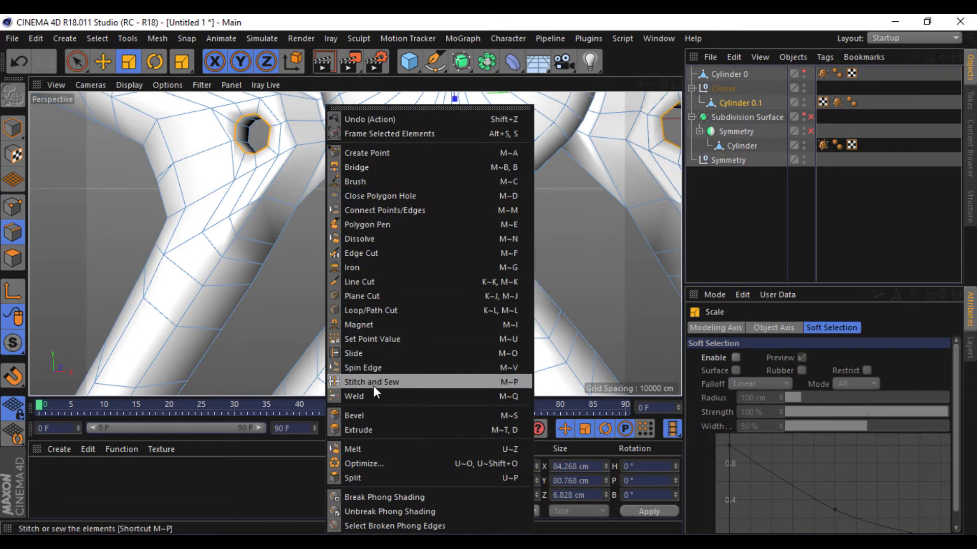
pyautogui.click(366, 415)
pyautogui.scroll(3, 435, 305)
pyautogui.scroll(4, 432, 295)
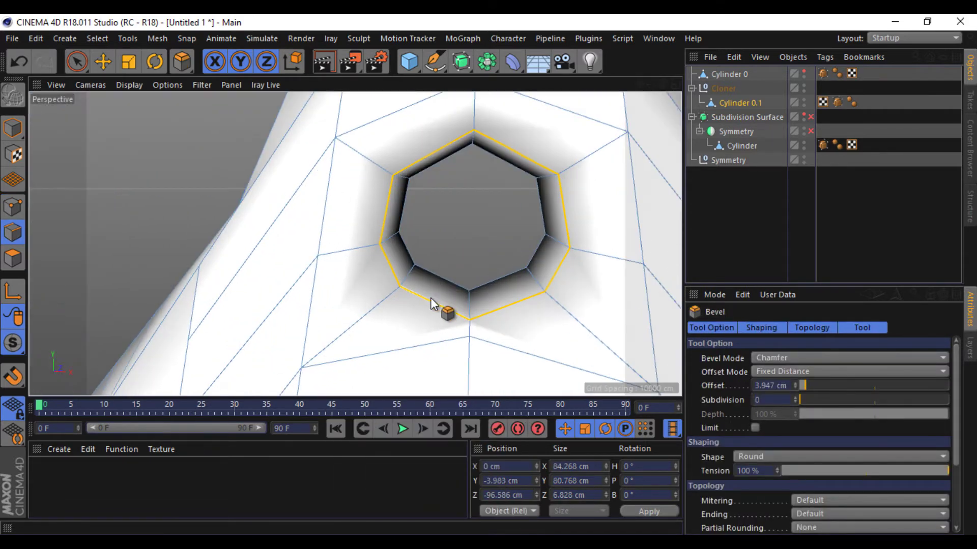
pyautogui.moveTo(430, 298); pyautogui.dragTo(427, 305)
# Switch to the four-viewport layout.
pyautogui.scroll(-3, 427, 305)
pyautogui.scroll(-4, 426, 305)
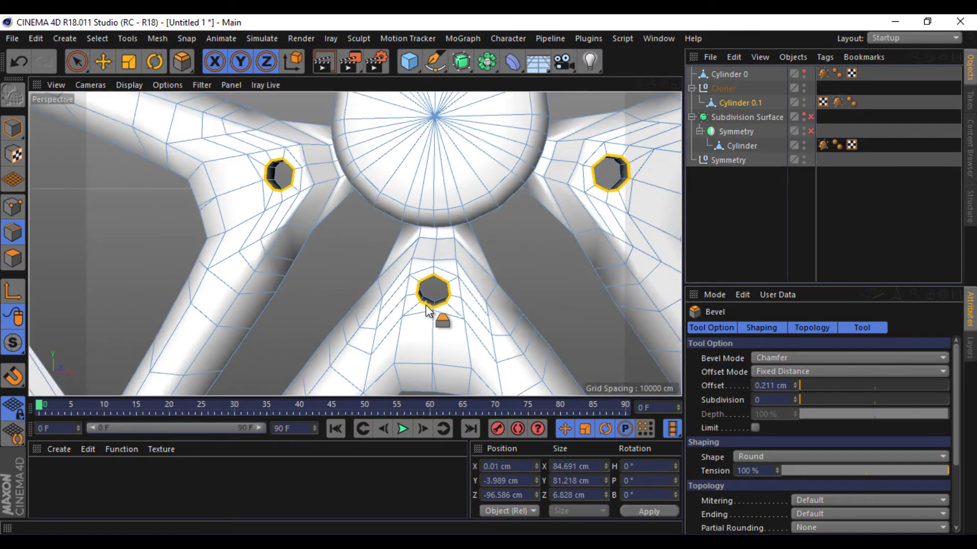
pyautogui.scroll(-3, 428, 305)
pyautogui.scroll(-3, 429, 305)
pyautogui.click(674, 84)
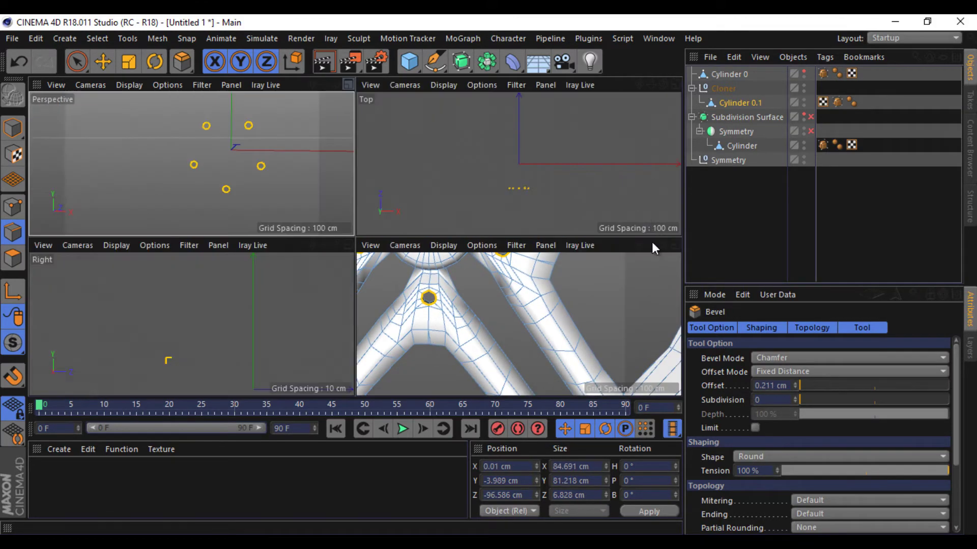
# Maximize the Front view of the rim with the Move tool active.
pyautogui.click(678, 240)
pyautogui.scroll(-2, 581, 248)
pyautogui.scroll(-3, 581, 248)
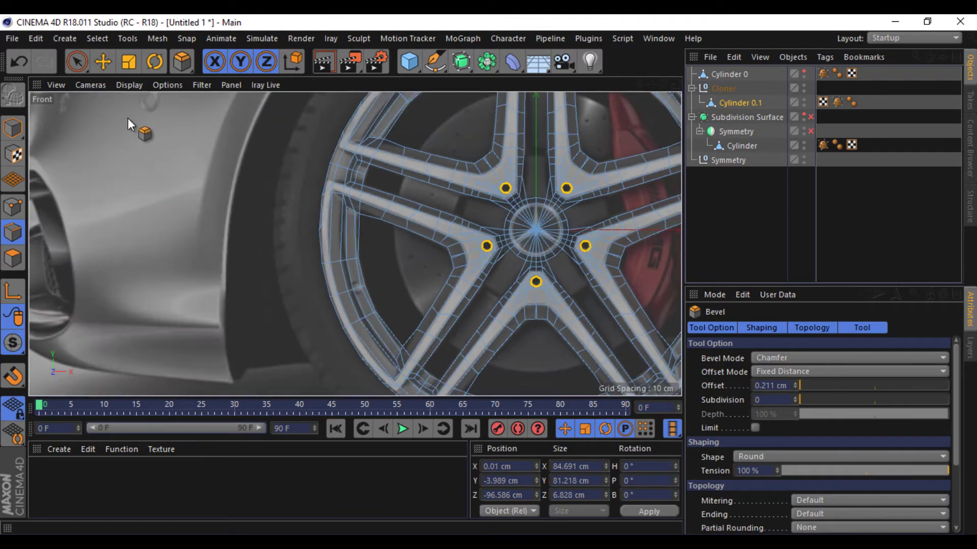
pyautogui.click(105, 63)
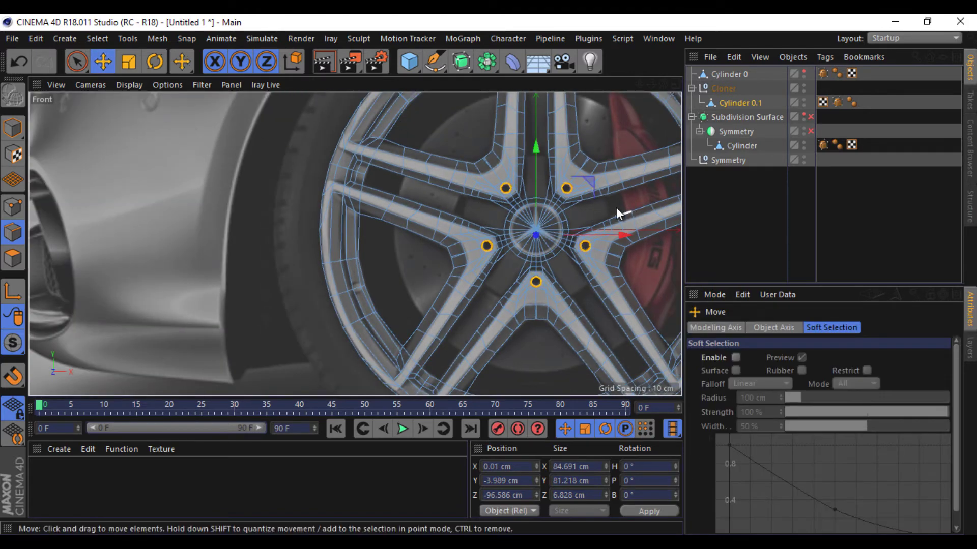
pyautogui.scroll(3, 609, 204)
pyautogui.scroll(2, 596, 176)
# Bridge spoke points to the hub with new edges, undoing a misplaced bridge.
pyautogui.rightClick(554, 225)
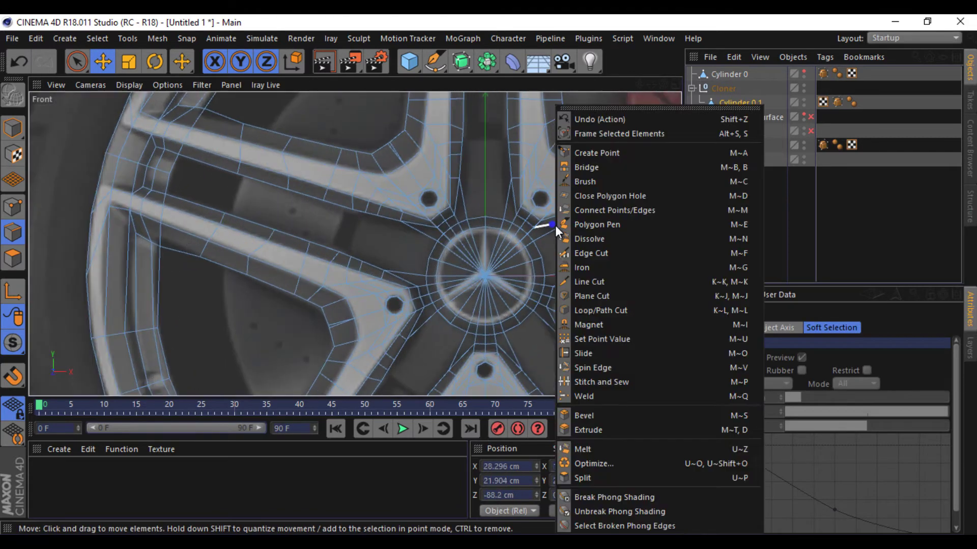
pyautogui.click(586, 167)
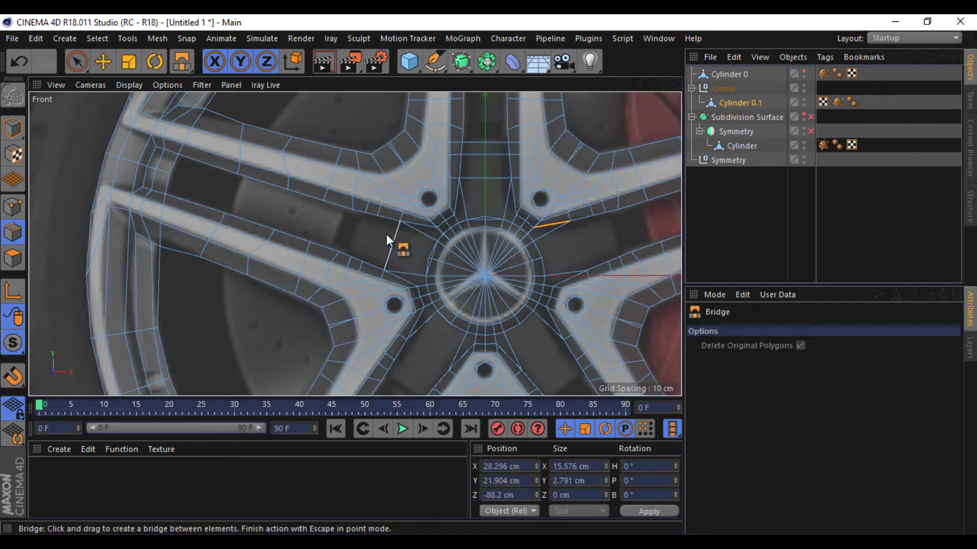
pyautogui.hotkey('ctrl', 'z')
pyautogui.hotkey('ctrl', 'y')
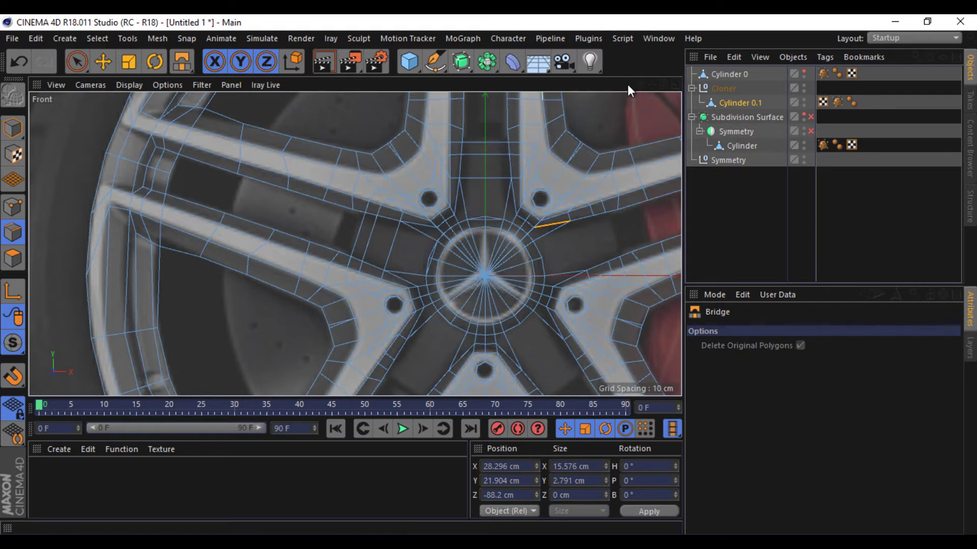
pyautogui.keyDown('alt'); pyautogui.moveTo(489, 275); pyautogui.dragTo(459, 157, button='middle'); pyautogui.keyUp('alt')
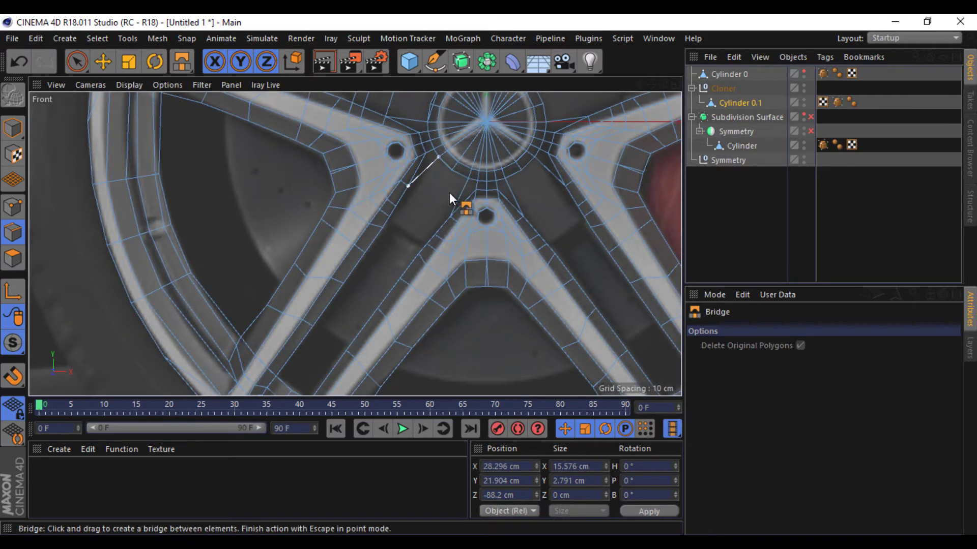
pyautogui.moveTo(450, 192)
pyautogui.mouseDown()
pyautogui.moveTo(459, 199)
pyautogui.moveTo(438, 223)
pyautogui.mouseUp()
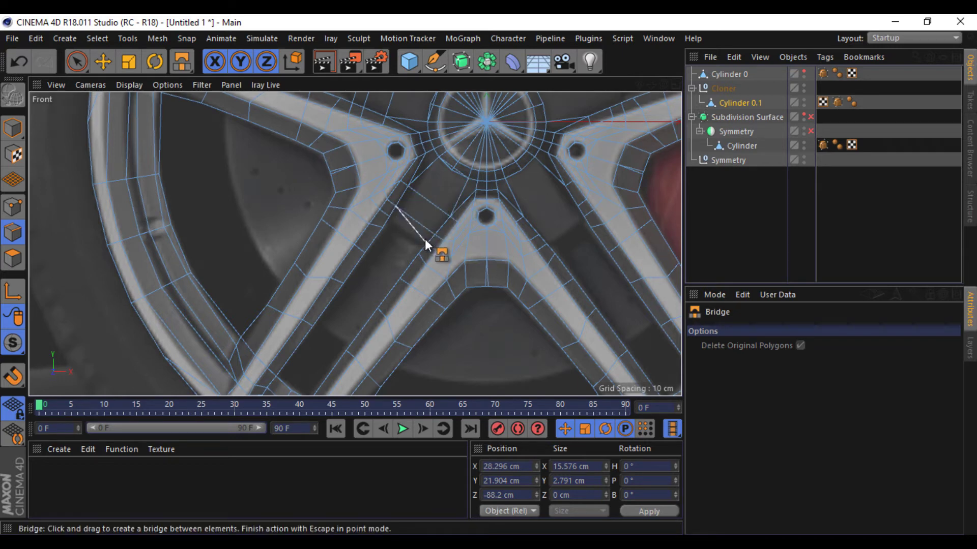
pyautogui.hotkey('ctrl', 'z')
pyautogui.moveTo(423, 237); pyautogui.dragTo(428, 237)
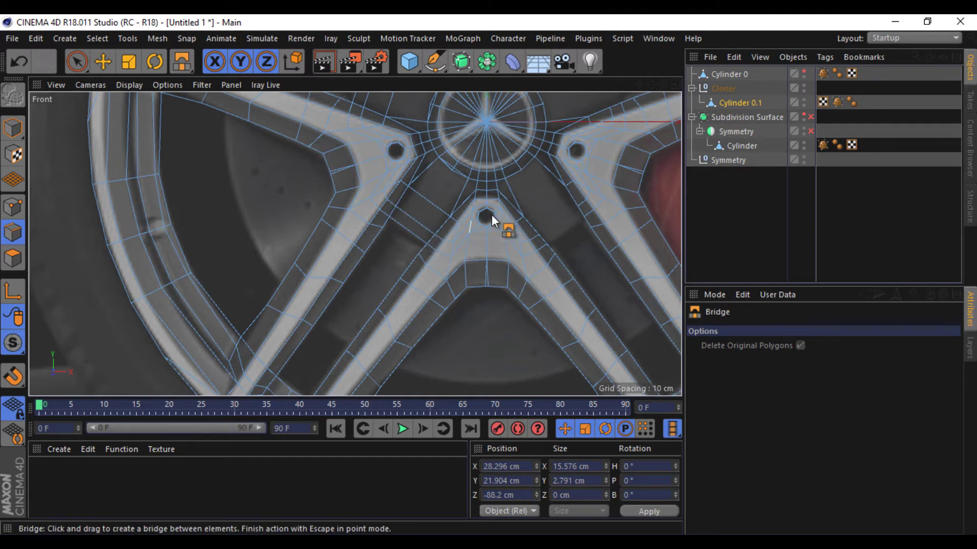
pyautogui.moveTo(546, 173)
pyautogui.mouseDown()
pyautogui.moveTo(529, 198)
pyautogui.moveTo(573, 213)
pyautogui.moveTo(548, 239)
pyautogui.mouseUp()
pyautogui.moveTo(485, 121); pyautogui.dragTo(481, 90)
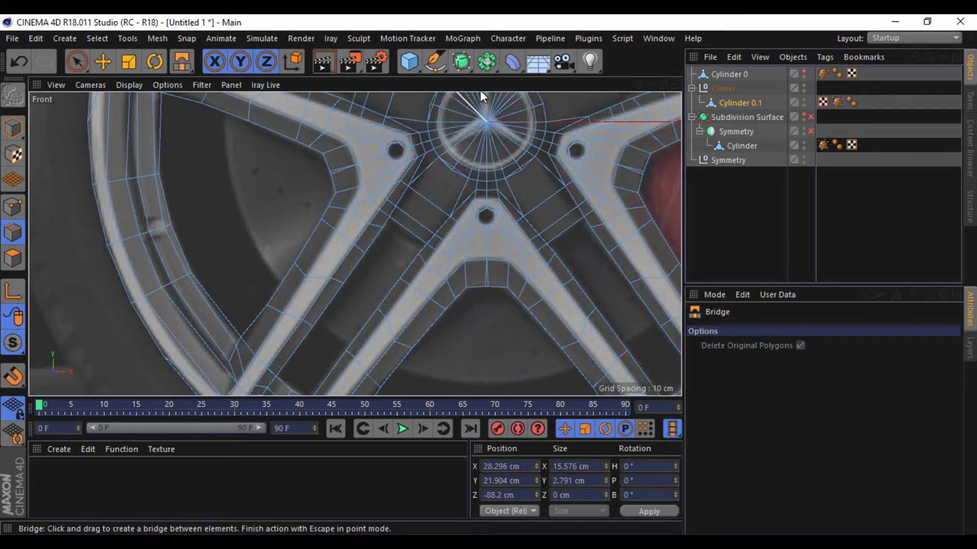
pyautogui.scroll(-3, 485, 280)
pyautogui.moveTo(418, 185)
pyautogui.mouseDown()
pyautogui.moveTo(483, 176)
pyautogui.moveTo(487, 218)
pyautogui.moveTo(468, 184)
pyautogui.moveTo(447, 225)
pyautogui.mouseUp()
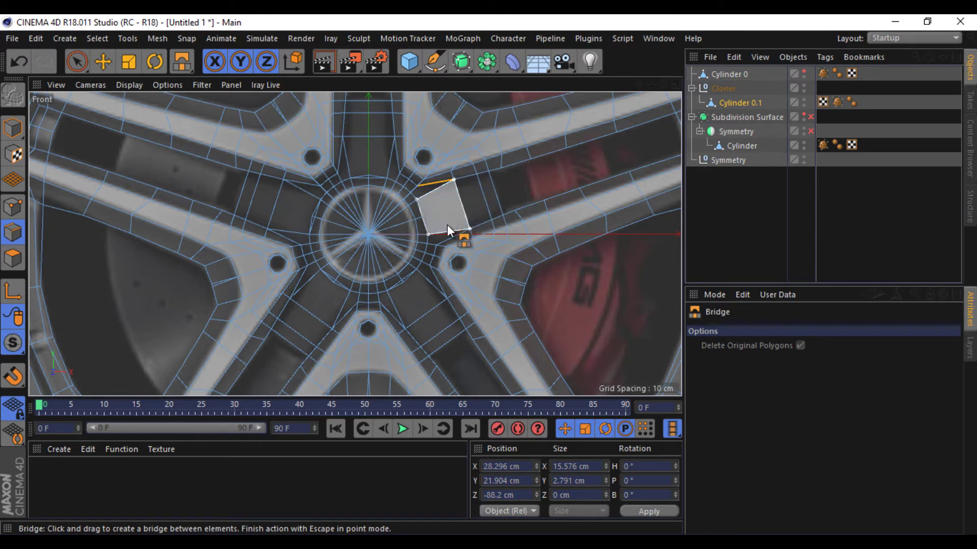
# Select the cross edges on the right, left, top and lower spokes near the hub.
pyautogui.click(103, 61)
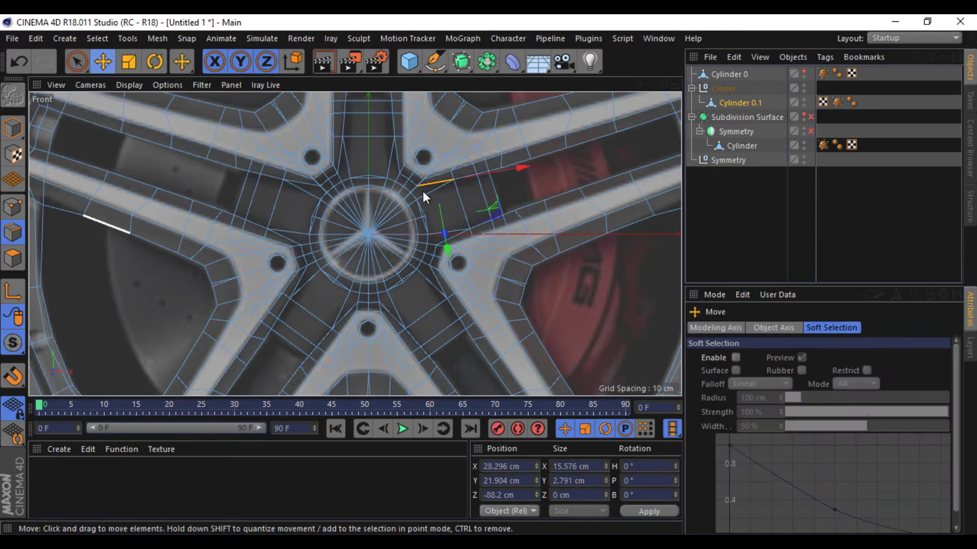
pyautogui.click(79, 64)
pyautogui.moveTo(492, 194); pyautogui.dragTo(447, 206)
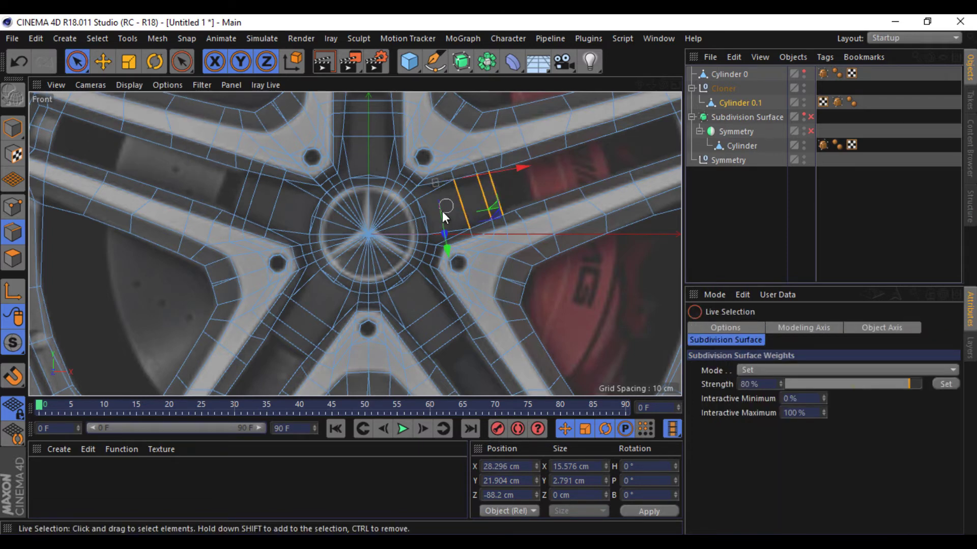
pyautogui.keyDown('shift'); pyautogui.moveTo(306, 228); pyautogui.dragTo(231, 199); pyautogui.keyUp('shift')
pyautogui.moveTo(375, 101)
pyautogui.keyDown('shift'); pyautogui.mouseDown()
pyautogui.moveTo(381, 96)
pyautogui.moveTo(378, 135)
pyautogui.mouseUp(); pyautogui.keyUp('shift')
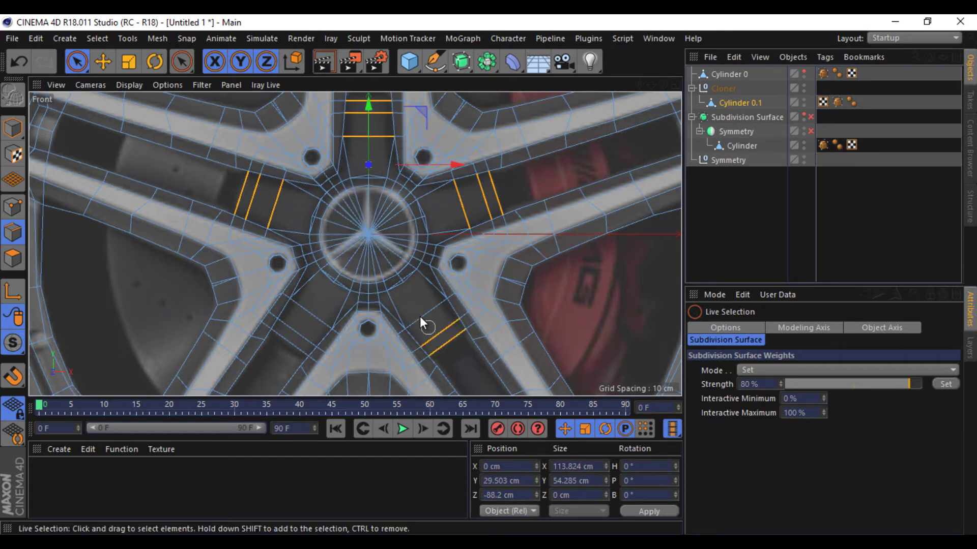
pyautogui.click(102, 61)
pyautogui.scroll(3, 338, 248)
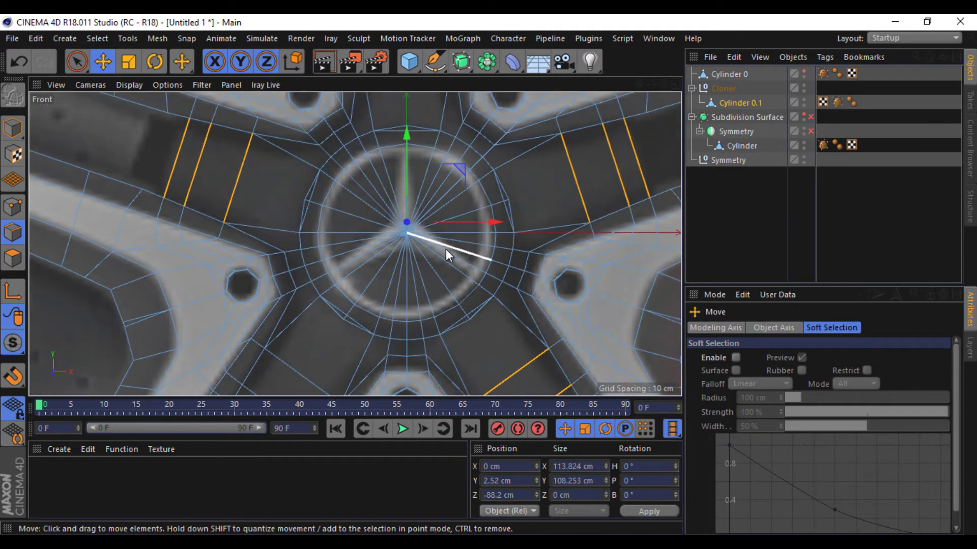
pyautogui.keyDown('shift'); pyautogui.click(482, 302); pyautogui.keyUp('shift')
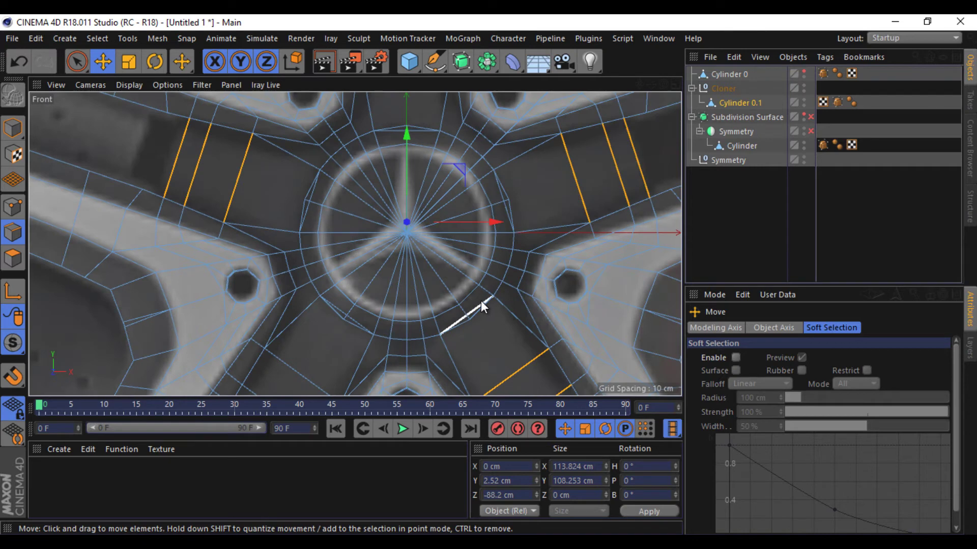
pyautogui.keyDown('shift'); pyautogui.click(501, 191); pyautogui.keyUp('shift')
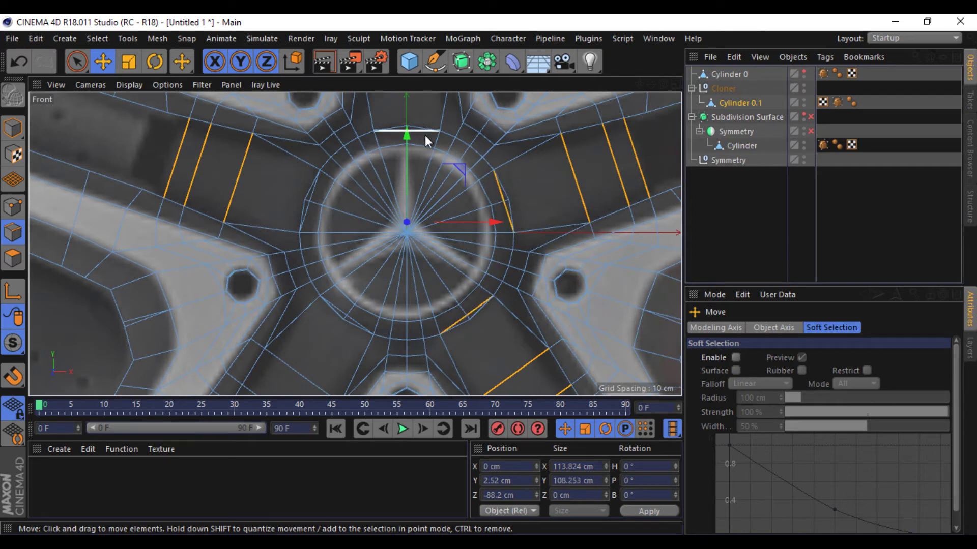
pyautogui.keyDown('shift'); pyautogui.click(316, 206); pyautogui.keyUp('shift')
pyautogui.keyDown('shift'); pyautogui.click(320, 309); pyautogui.keyUp('shift')
# Select the three parallel cross edges on the lower spoke.
pyautogui.rightClick(282, 292)
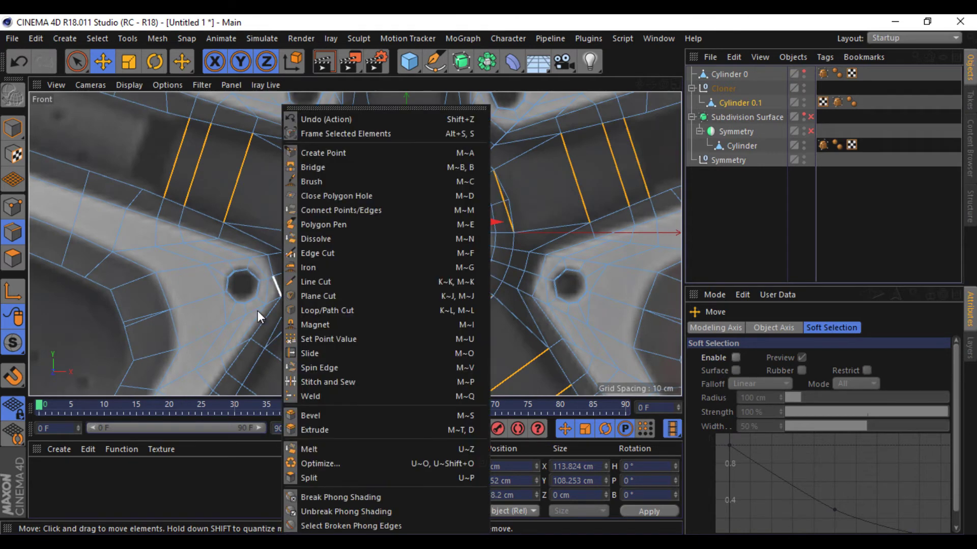
pyautogui.click(641, 80)
pyautogui.scroll(-3, 490, 274)
pyautogui.scroll(2, 489, 273)
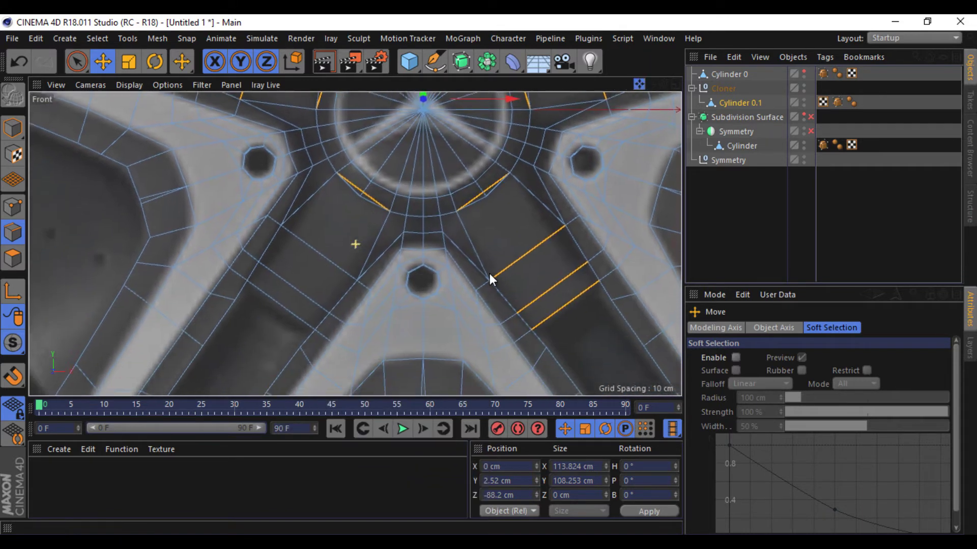
pyautogui.scroll(2, 489, 273)
pyautogui.keyDown('shift'); pyautogui.click(309, 268); pyautogui.keyUp('shift')
pyautogui.keyDown('shift'); pyautogui.click(301, 275); pyautogui.keyUp('shift')
pyautogui.keyDown('shift'); pyautogui.click(292, 291); pyautogui.keyUp('shift')
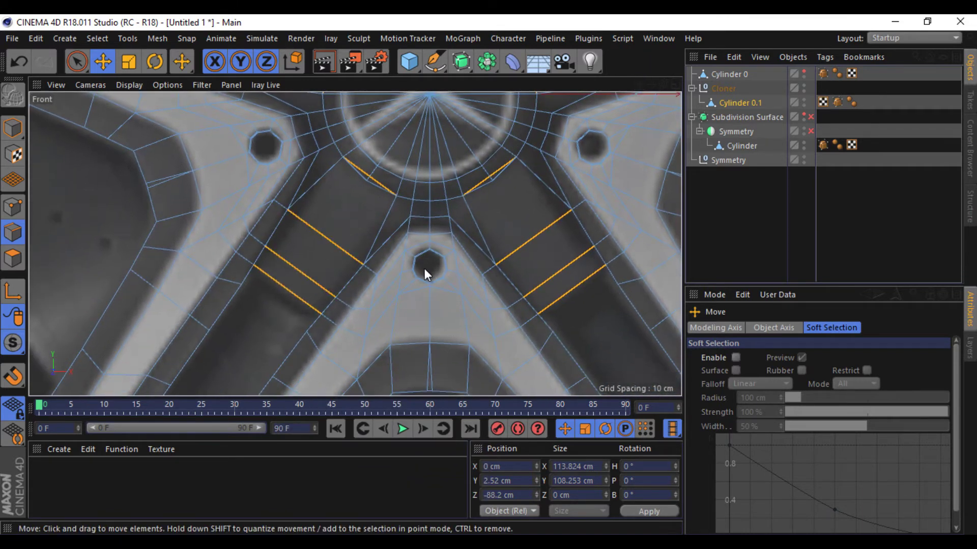
# Apply an Edge Cut at 50% offset to the selected edges.
pyautogui.rightClick(424, 269)
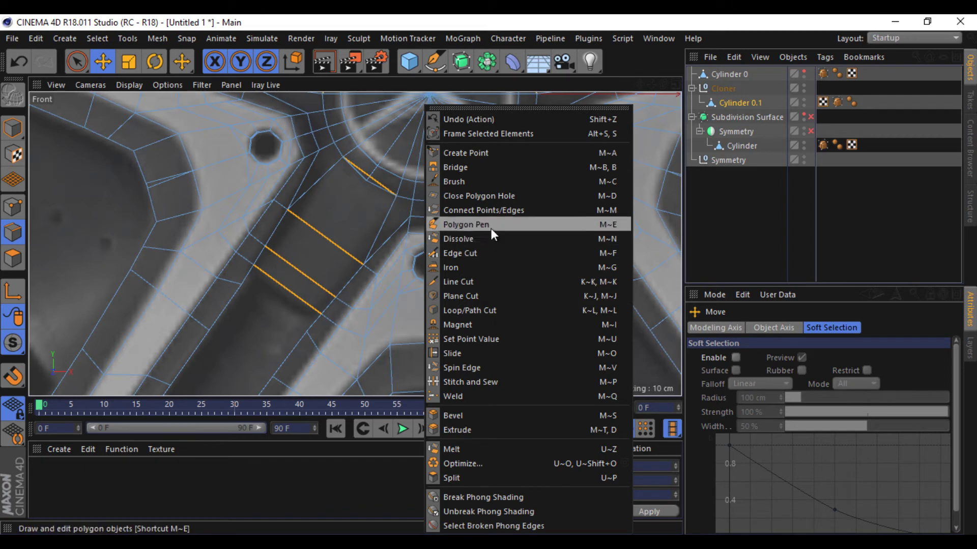
pyautogui.click(496, 255)
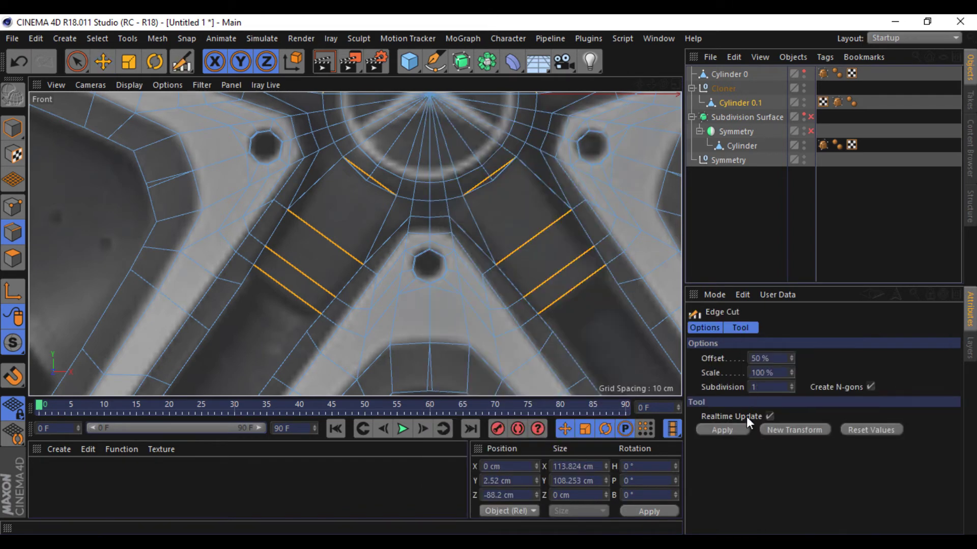
pyautogui.click(730, 430)
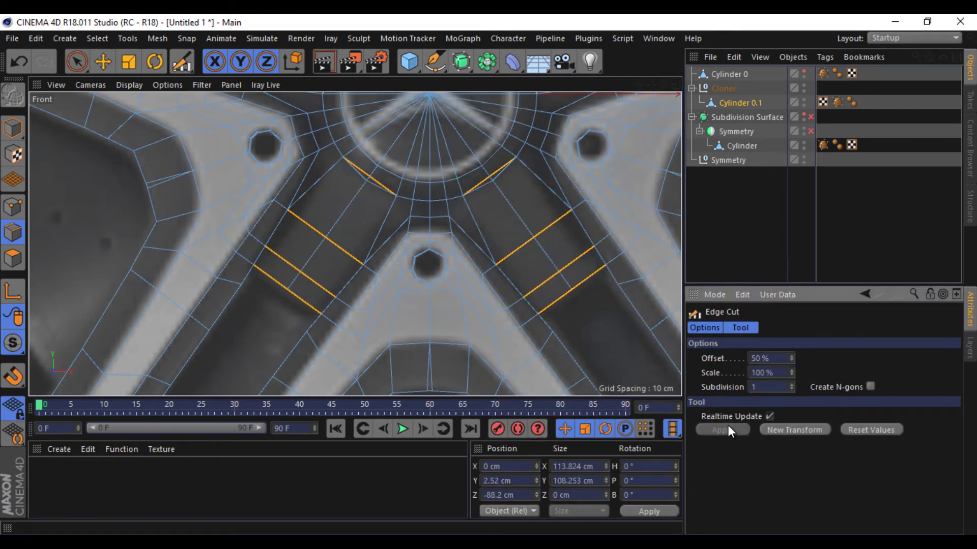
pyautogui.click(103, 64)
# In point mode, weld the loose point beside the left spoke.
pyautogui.click(15, 212)
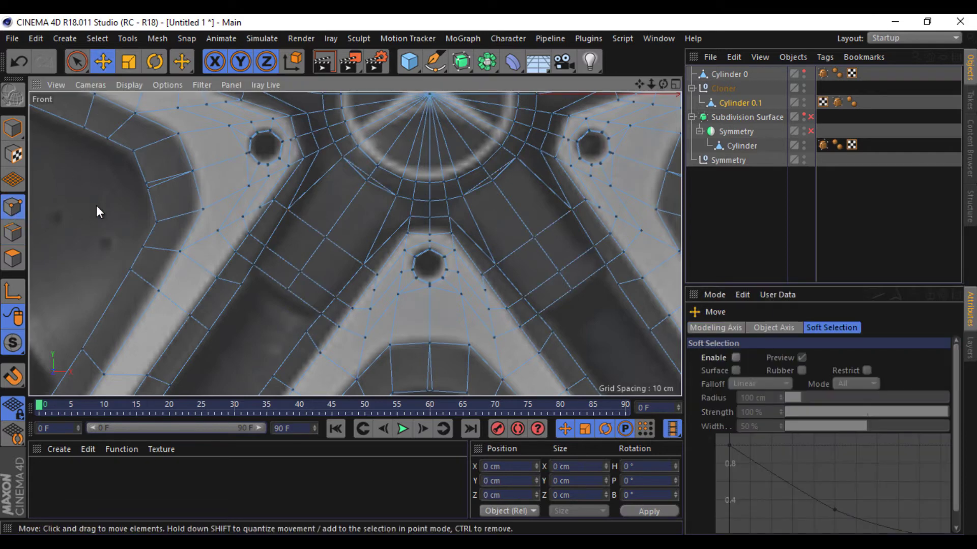
pyautogui.rightClick(97, 205)
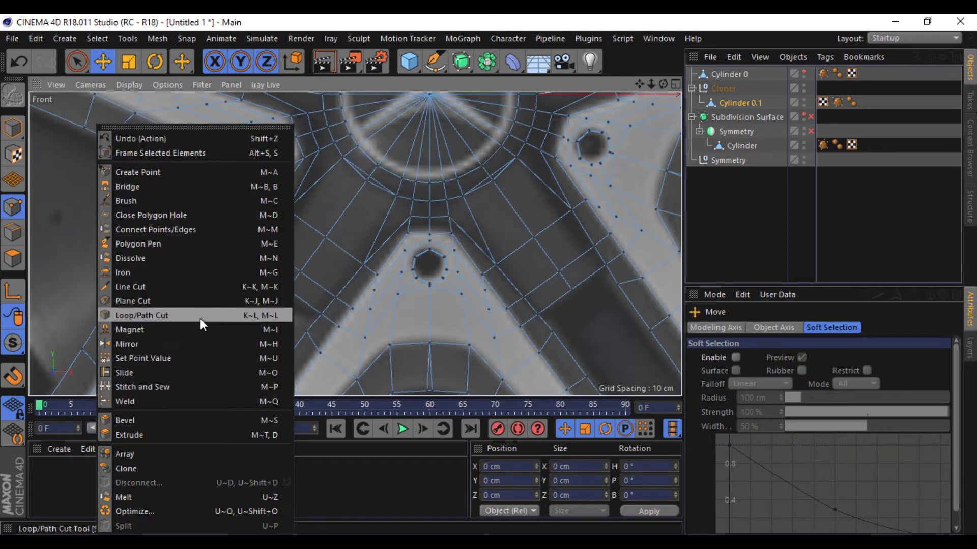
pyautogui.click(196, 388)
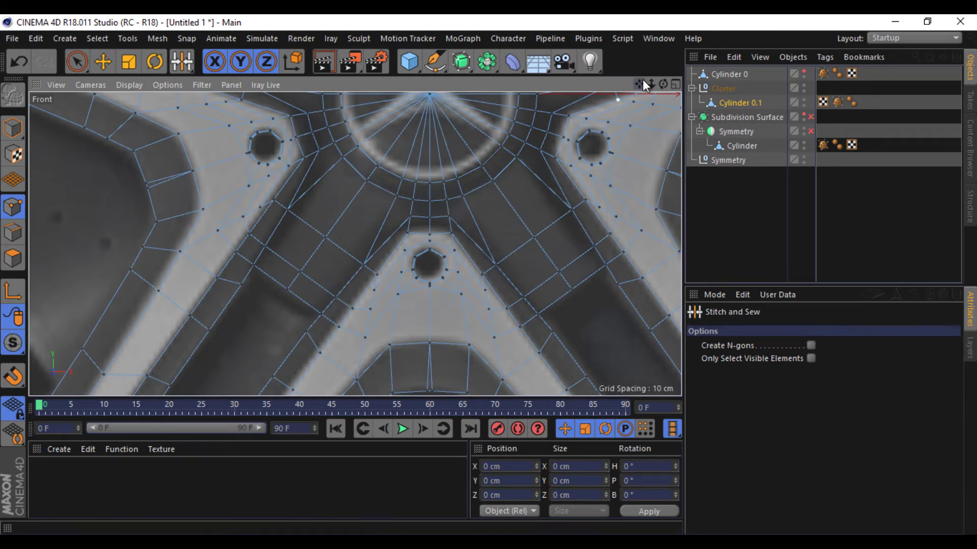
pyautogui.moveTo(643, 79)
pyautogui.mouseDown()
pyautogui.moveTo(487, 279)
pyautogui.moveTo(499, 192)
pyautogui.mouseUp()
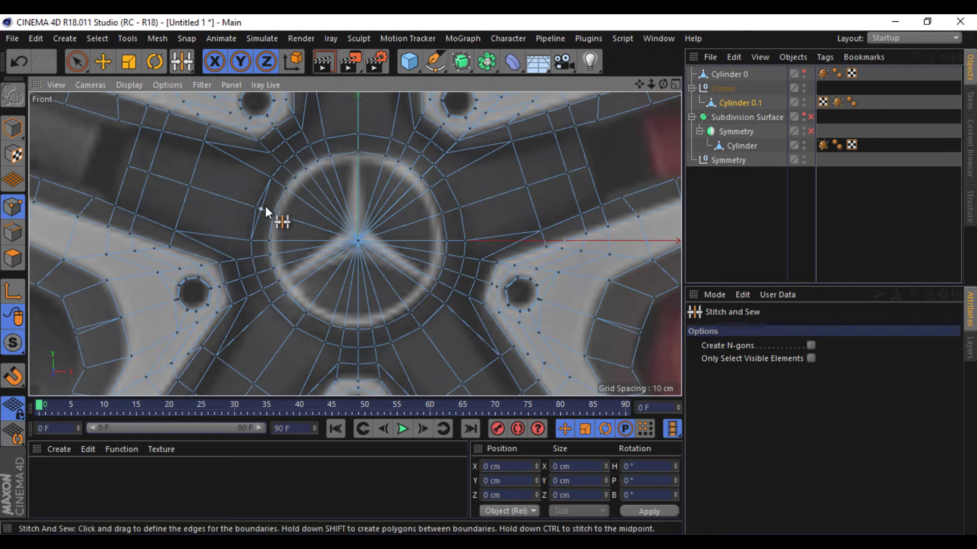
pyautogui.moveTo(76, 61); pyautogui.dragTo(130, 105)
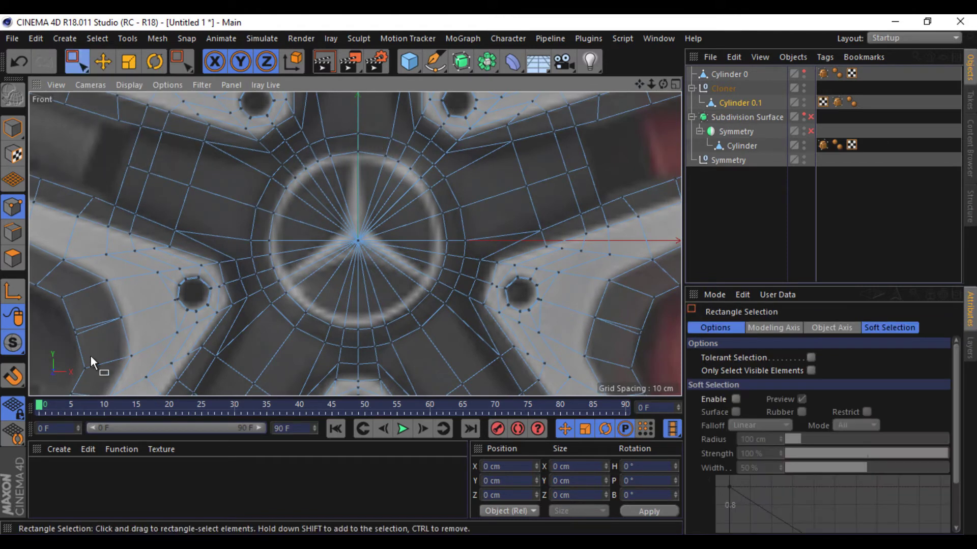
pyautogui.moveTo(90, 356); pyautogui.dragTo(65, 326)
pyautogui.rightClick(147, 315)
pyautogui.click(206, 400)
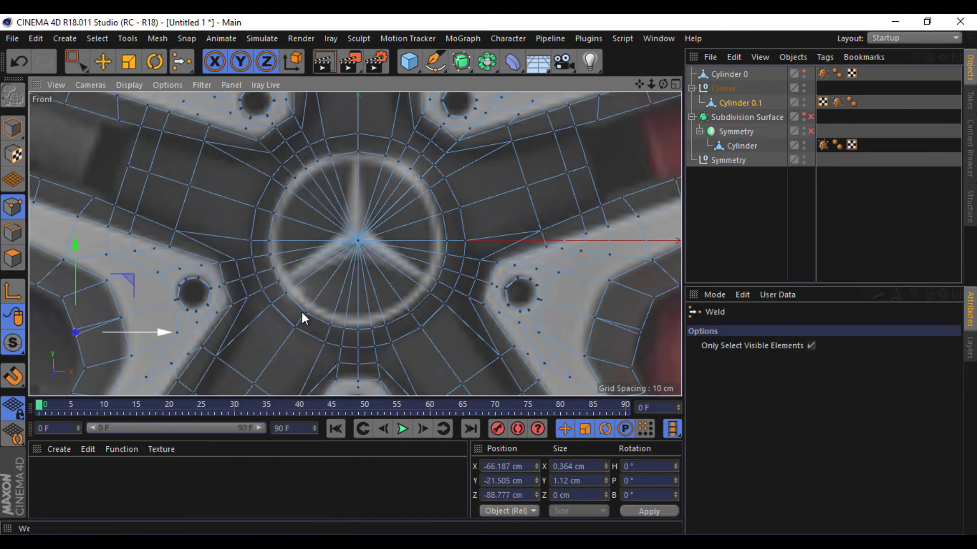
pyautogui.click(301, 312)
pyautogui.click(76, 61)
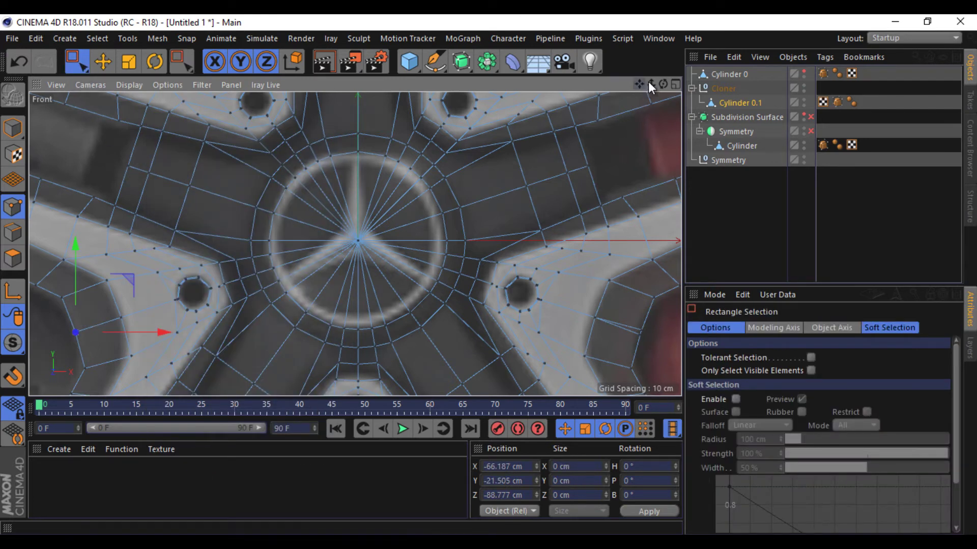
# Weld the loose points at the upper-left spoke corner.
pyautogui.moveTo(649, 81)
pyautogui.mouseDown()
pyautogui.moveTo(487, 275)
pyautogui.moveTo(551, 120)
pyautogui.mouseUp()
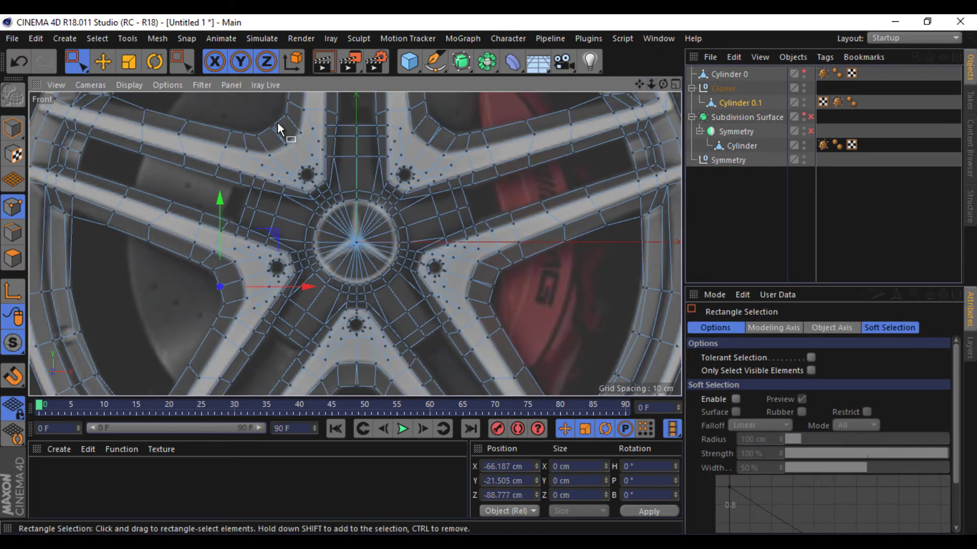
pyautogui.moveTo(279, 121); pyautogui.dragTo(267, 133)
pyautogui.rightClick(323, 203)
pyautogui.click(432, 401)
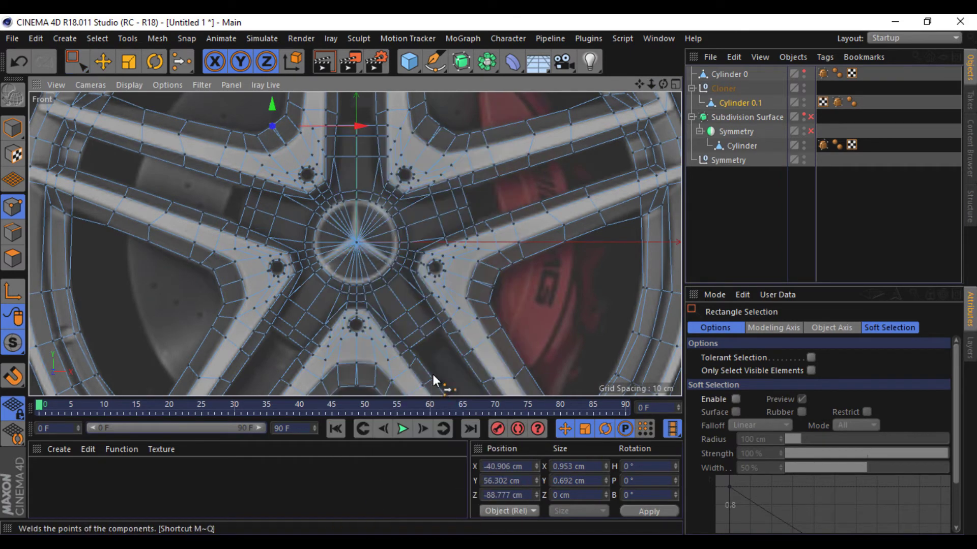
pyautogui.click(462, 151)
pyautogui.press('space')
# Weld the stray point pairs at the right, lower-right and lower spoke corners.
pyautogui.moveTo(448, 118); pyautogui.dragTo(435, 136)
pyautogui.press('space')
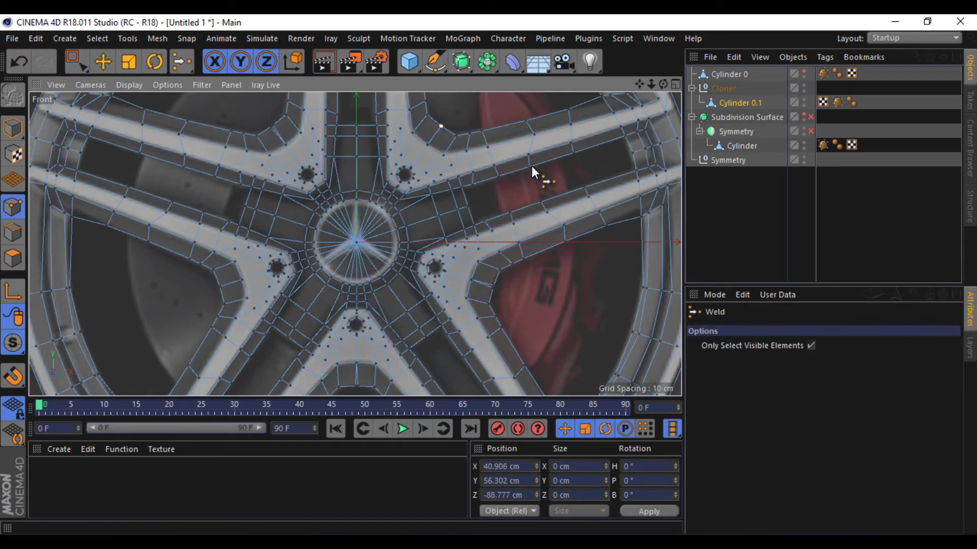
pyautogui.press('space')
pyautogui.moveTo(486, 278); pyautogui.dragTo(503, 296)
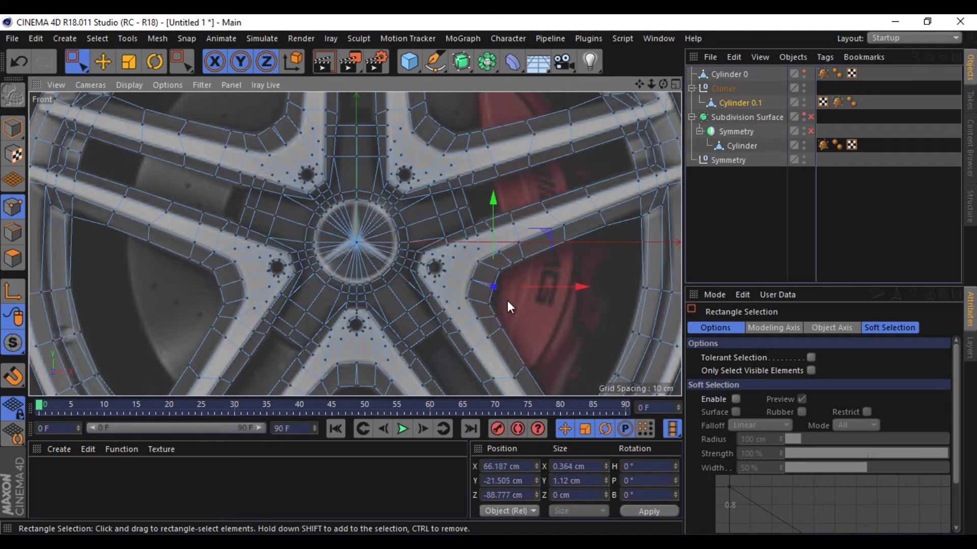
pyautogui.press('space')
pyautogui.press('space')
pyautogui.moveTo(367, 379); pyautogui.dragTo(341, 396)
pyautogui.press('space')
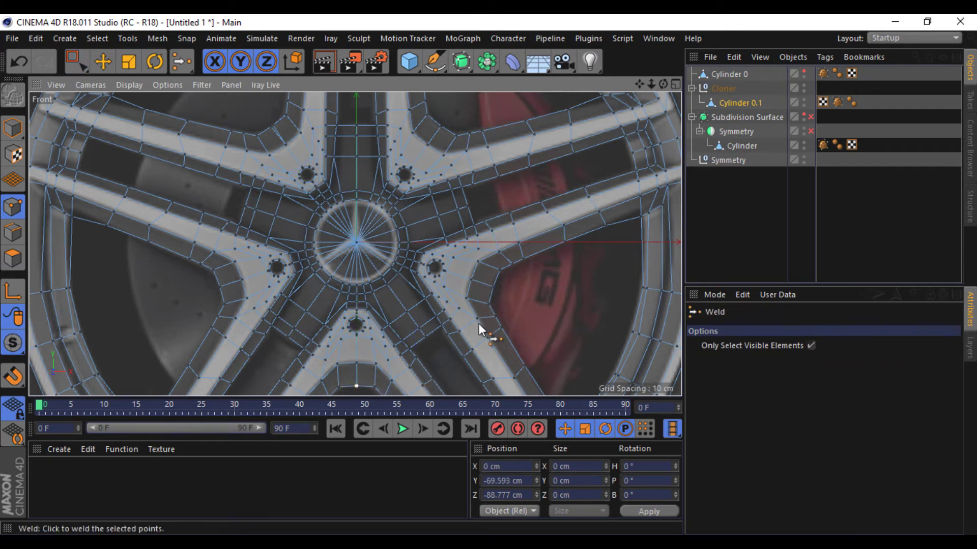
pyautogui.press('space')
pyautogui.moveTo(651, 84); pyautogui.dragTo(665, 84)
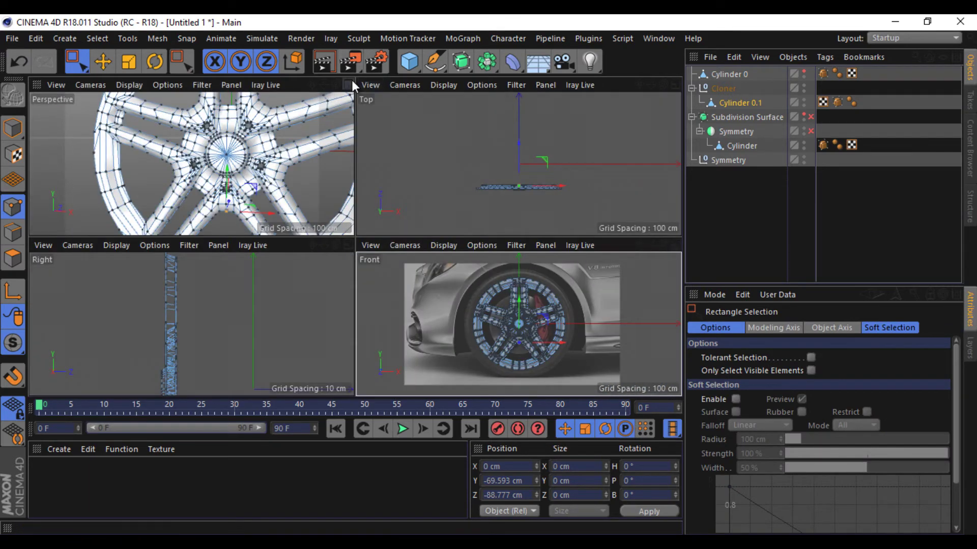
# Create a new material Mat and apply it to the Cloner.
pyautogui.click(349, 84)
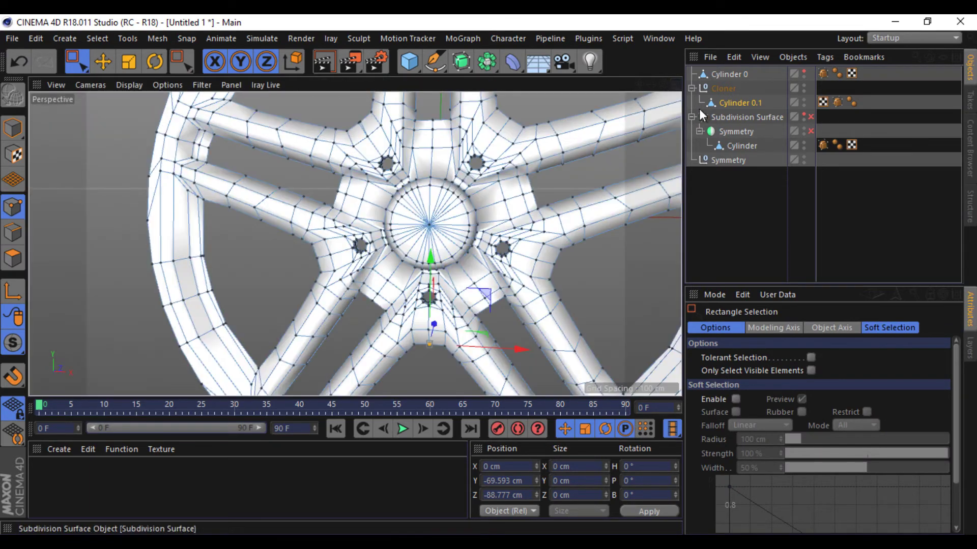
pyautogui.doubleClick(155, 502)
pyautogui.moveTo(50, 463)
pyautogui.mouseDown()
pyautogui.moveTo(727, 75)
pyautogui.moveTo(725, 91)
pyautogui.mouseUp()
# Set Mat's colour to dark grey with 0% saturation and about 23% value.
pyautogui.click(54, 478)
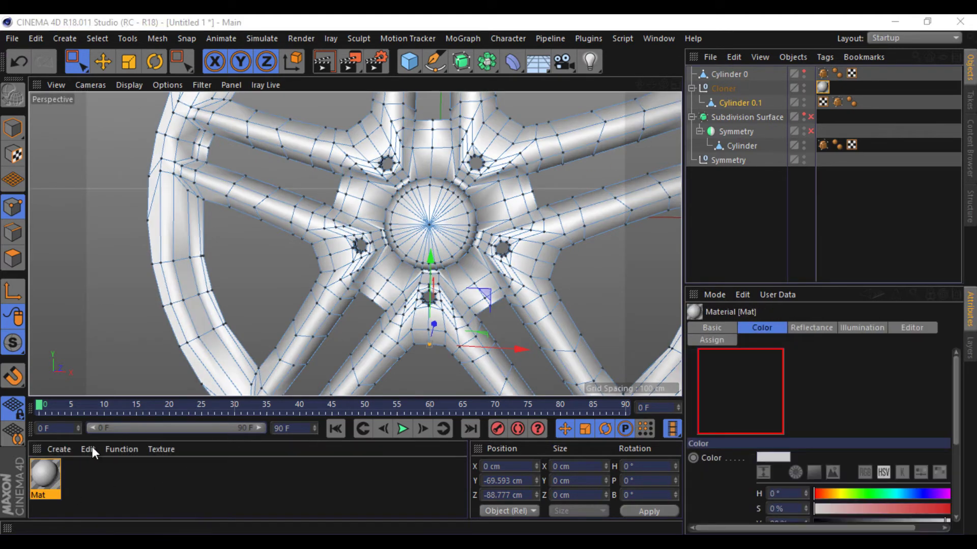
pyautogui.doubleClick(45, 476)
pyautogui.moveTo(509, 162); pyautogui.dragTo(684, 162)
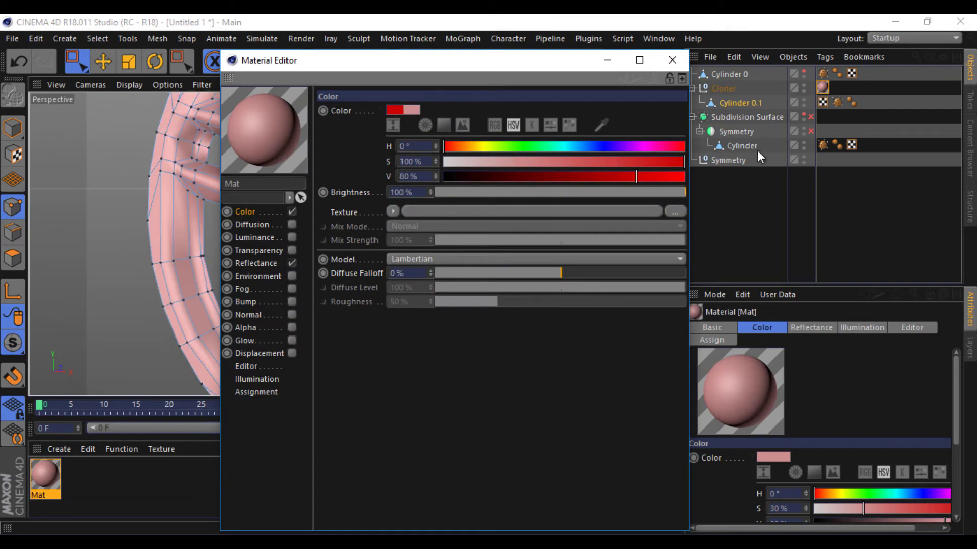
pyautogui.moveTo(533, 177); pyautogui.dragTo(444, 162)
pyautogui.moveTo(501, 176); pyautogui.dragTo(500, 176)
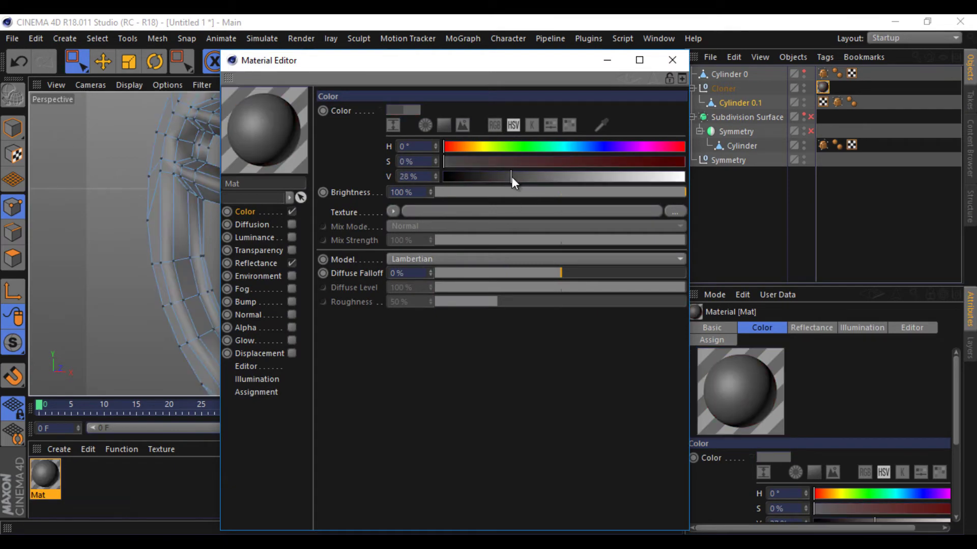
pyautogui.click(672, 60)
# Move Cylinder 0.1 under the Subdivision Surface's Symmetry in the Object Manager.
pyautogui.scroll(-4, 488, 277)
pyautogui.scroll(-3, 489, 275)
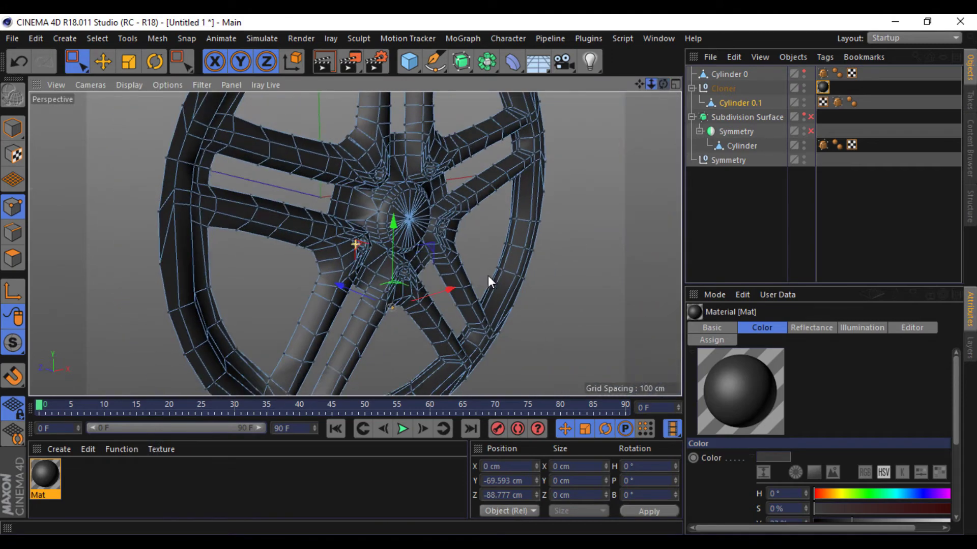
pyautogui.scroll(-4, 488, 275)
pyautogui.moveTo(752, 115)
pyautogui.mouseDown()
pyautogui.moveTo(742, 107)
pyautogui.moveTo(734, 187)
pyautogui.mouseUp()
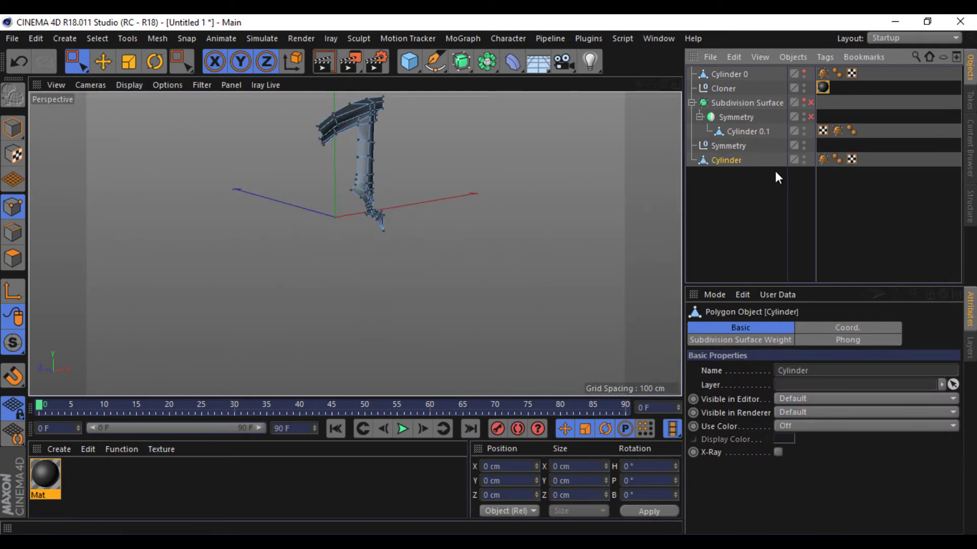
# Hide the extra Cylinder, move it beside Cylinder 0, and delete the Cloner.
pyautogui.click(802, 156)
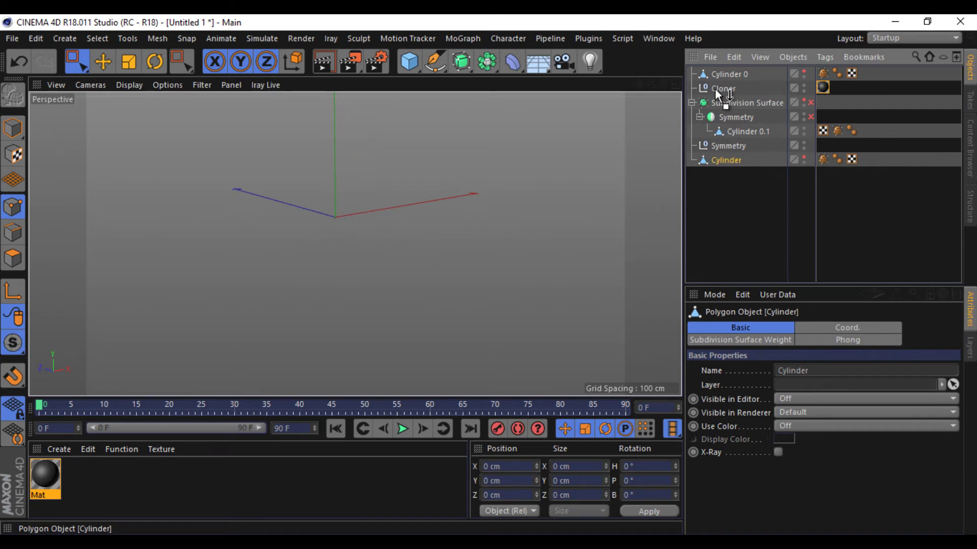
pyautogui.moveTo(716, 88); pyautogui.dragTo(716, 90)
pyautogui.click(707, 104)
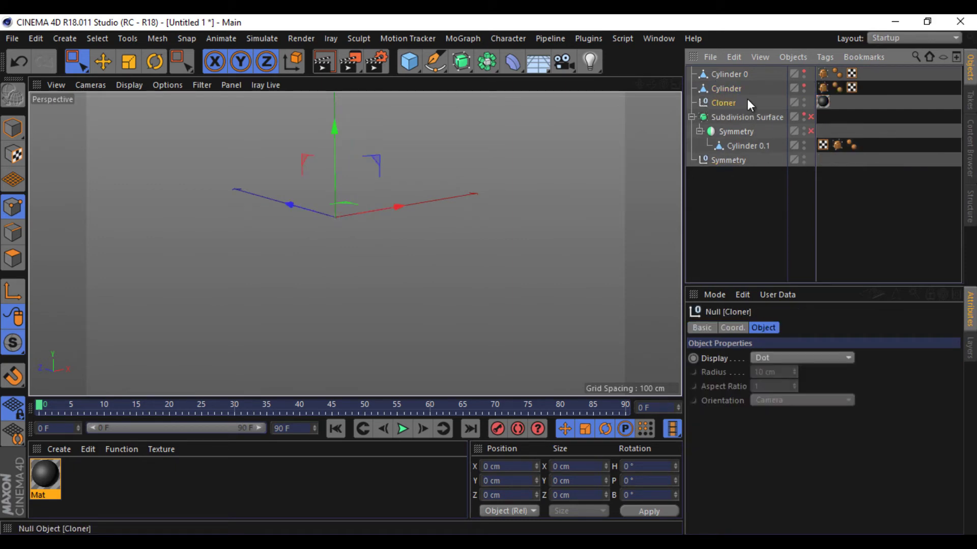
pyautogui.press('Delete')
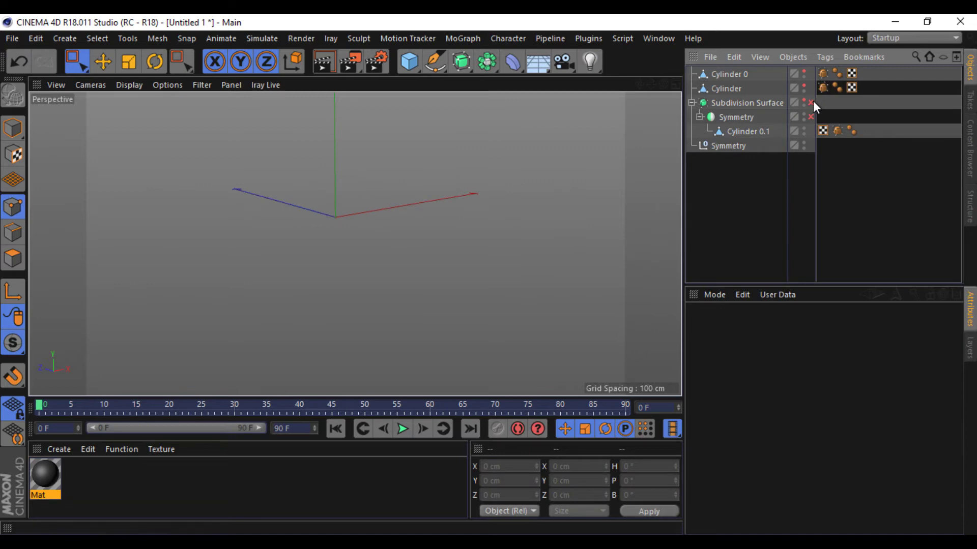
pyautogui.hotkey('ctrl', 'z')
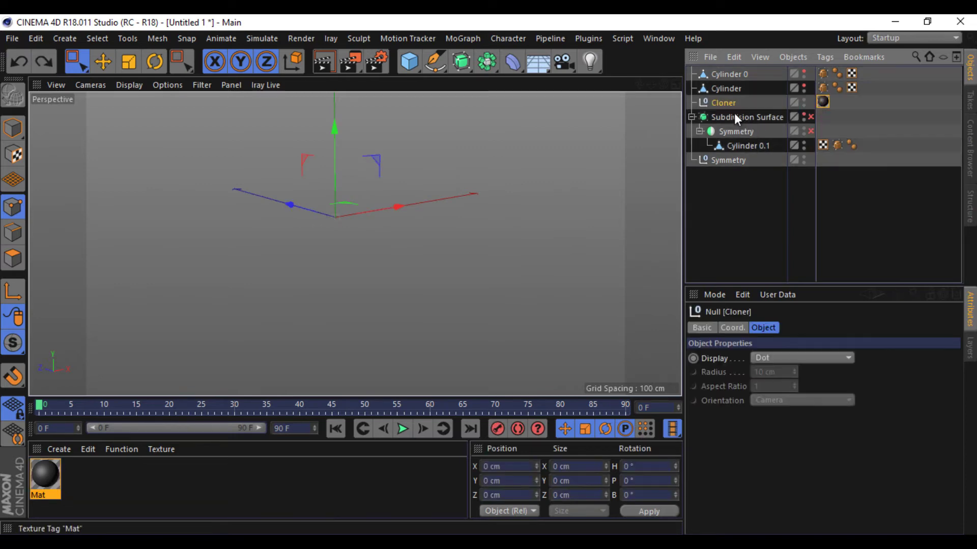
pyautogui.press('Delete')
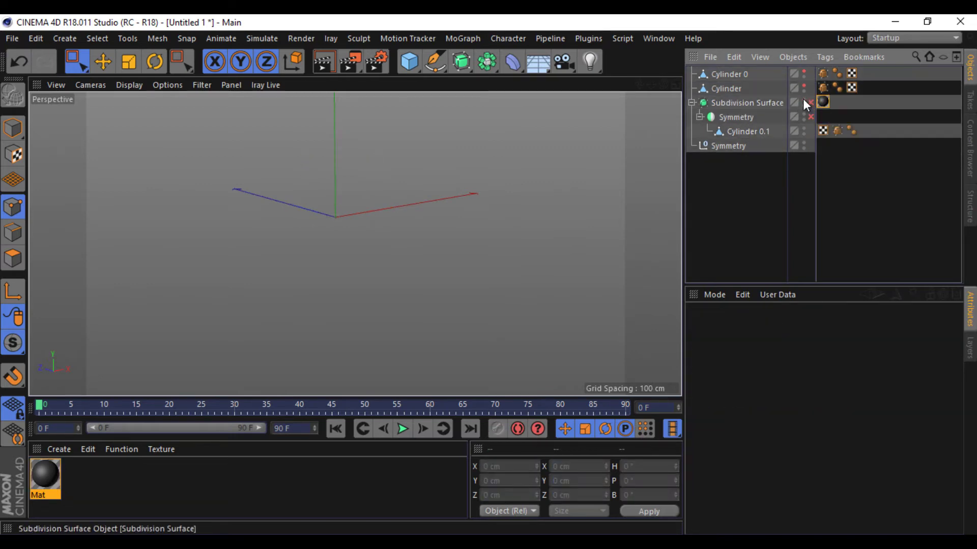
# Re-enable the Subdivision Surface and view the smooth wheel straight on.
pyautogui.click(810, 103)
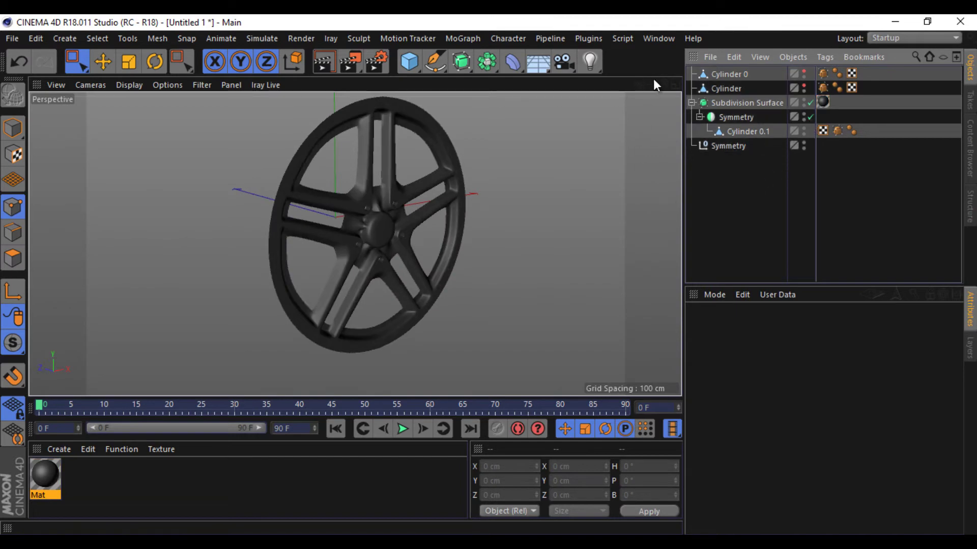
pyautogui.moveTo(654, 82); pyautogui.dragTo(375, 252)
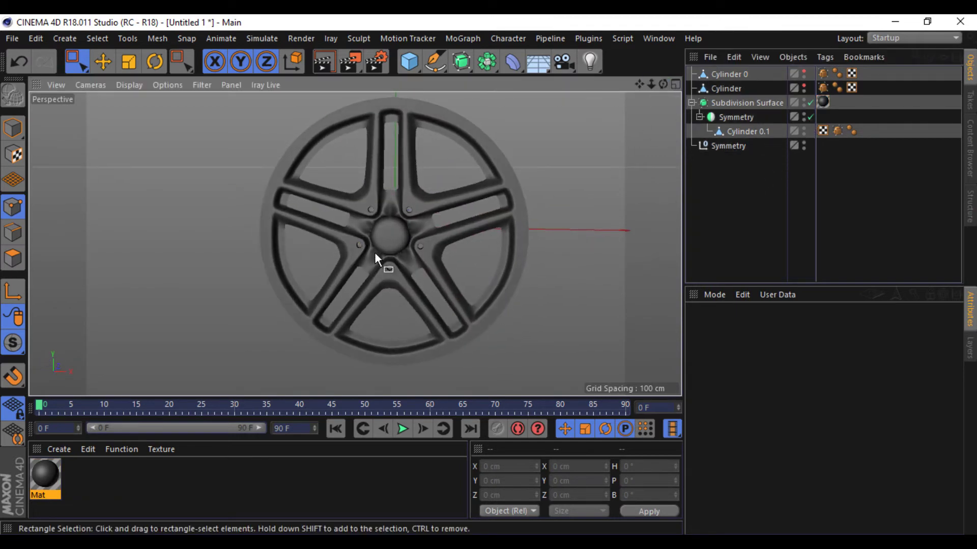
pyautogui.scroll(5, 422, 245)
pyautogui.scroll(2, 475, 240)
pyautogui.click(750, 132)
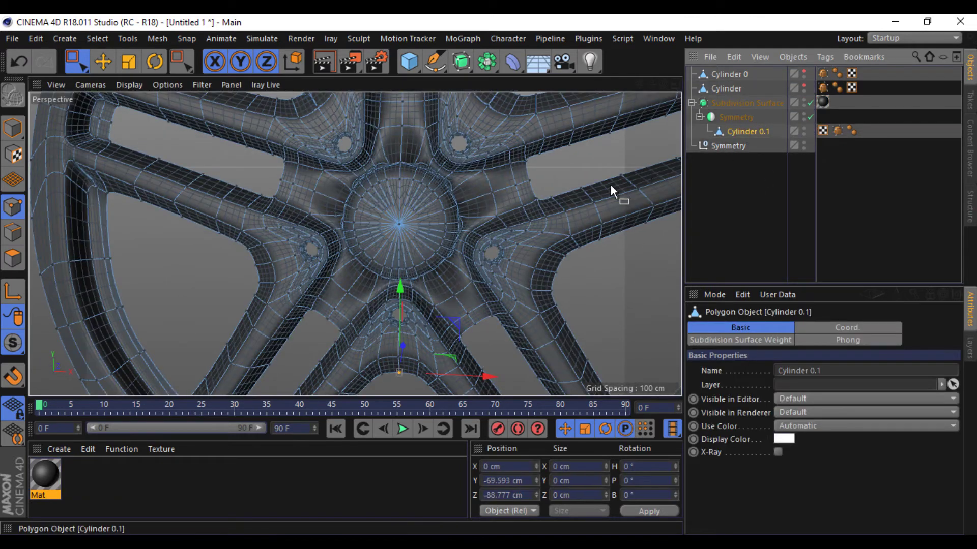
pyautogui.moveTo(663, 87); pyautogui.dragTo(486, 274)
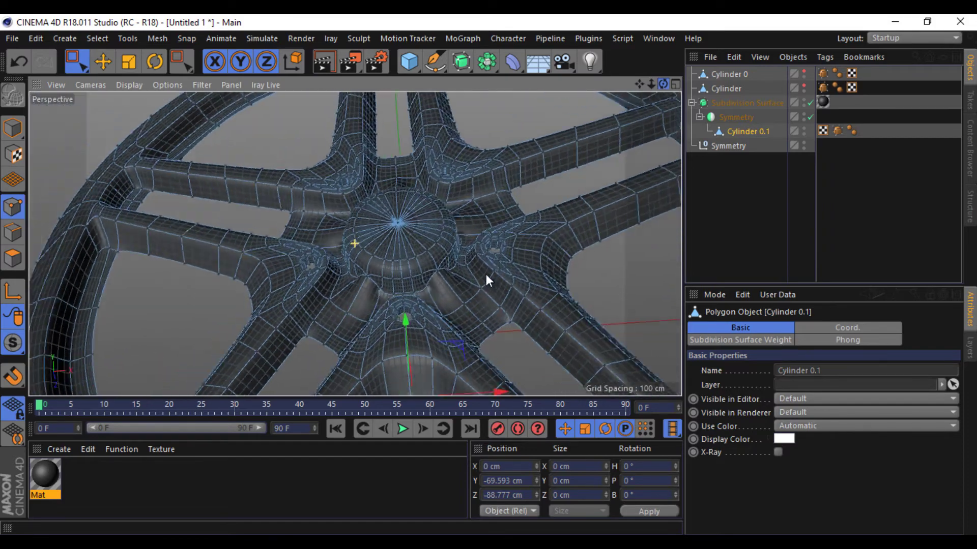
pyautogui.moveTo(486, 274); pyautogui.dragTo(489, 274)
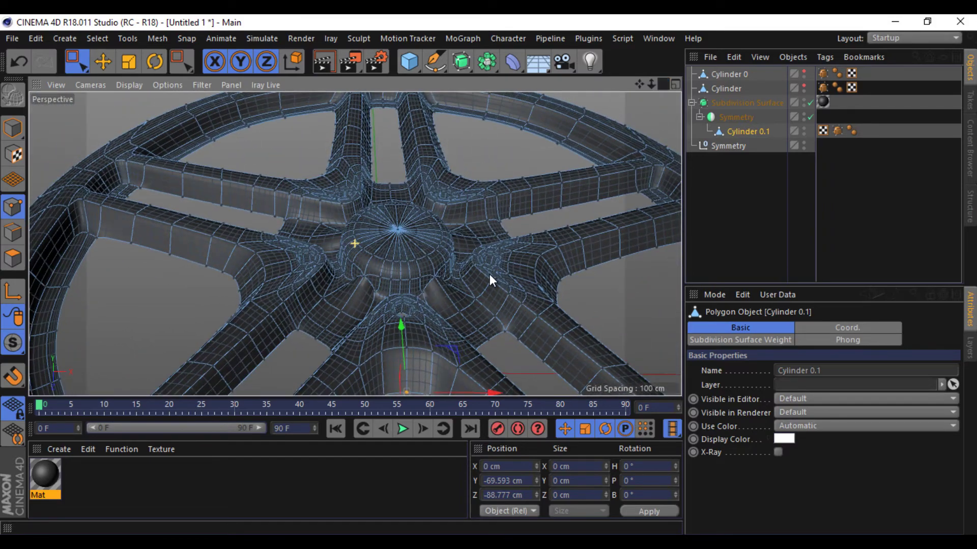
pyautogui.hotkey('ctrl', 'z')
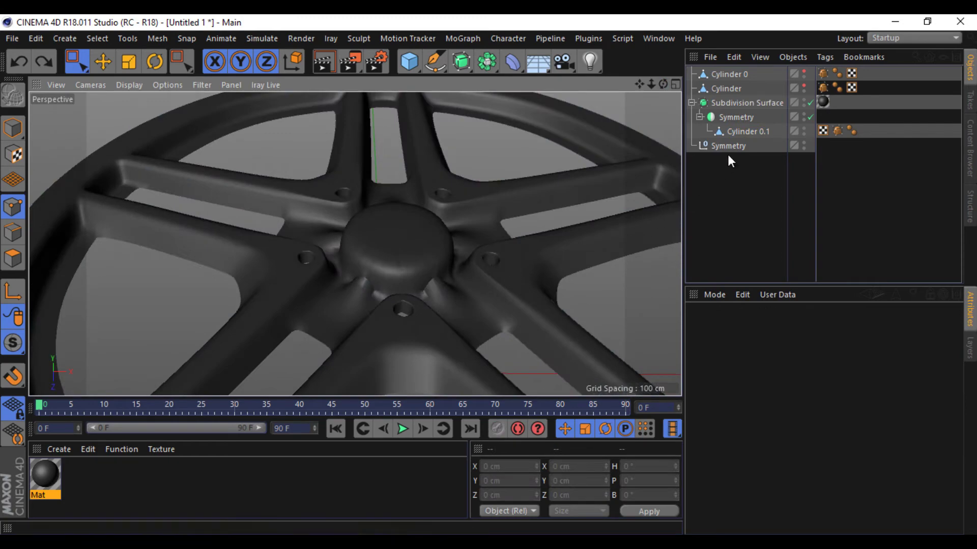
pyautogui.hotkey('ctrl', 'y')
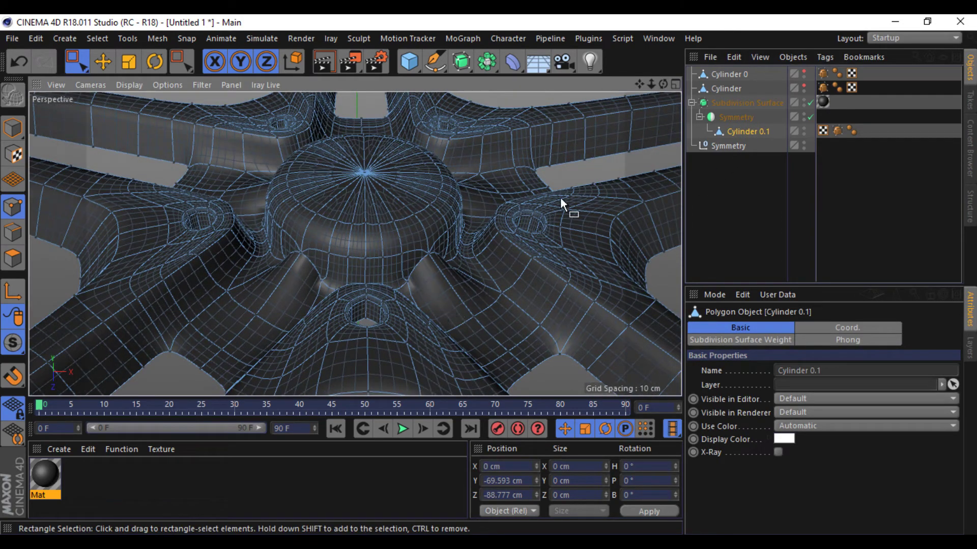
# With the Move tool in Edge mode, select five edge segments around the hub between the spokes.
pyautogui.moveTo(663, 84); pyautogui.dragTo(488, 275)
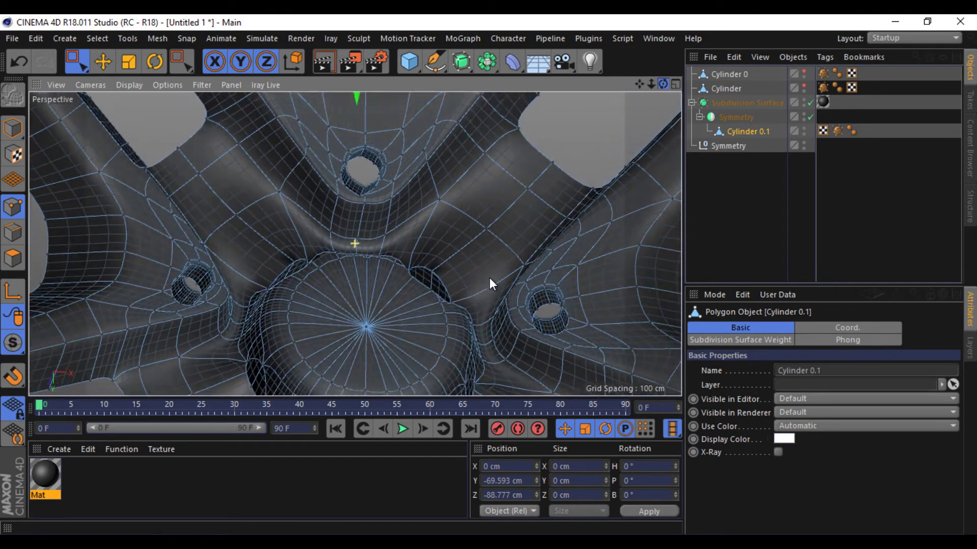
pyautogui.moveTo(489, 275); pyautogui.dragTo(648, 121)
pyautogui.click(103, 61)
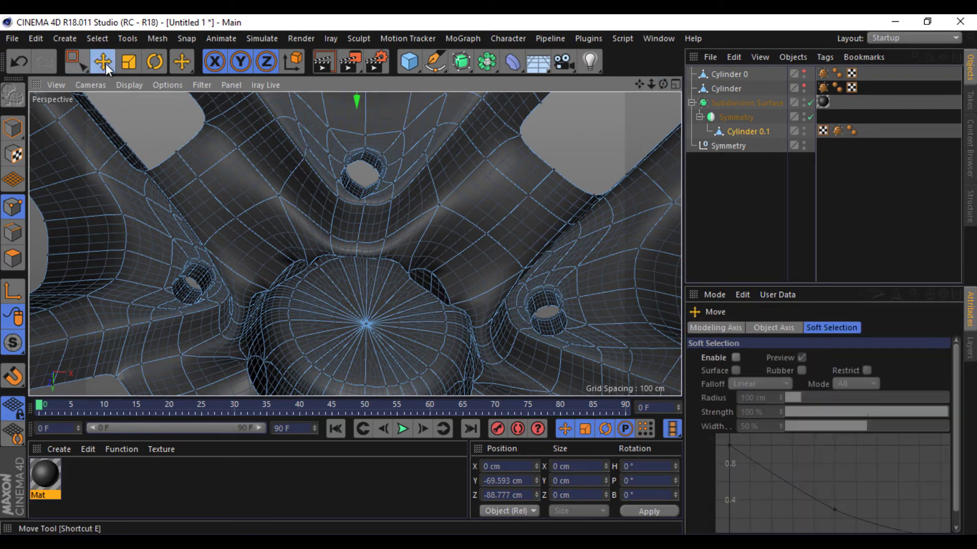
pyautogui.click(11, 233)
pyautogui.click(465, 255)
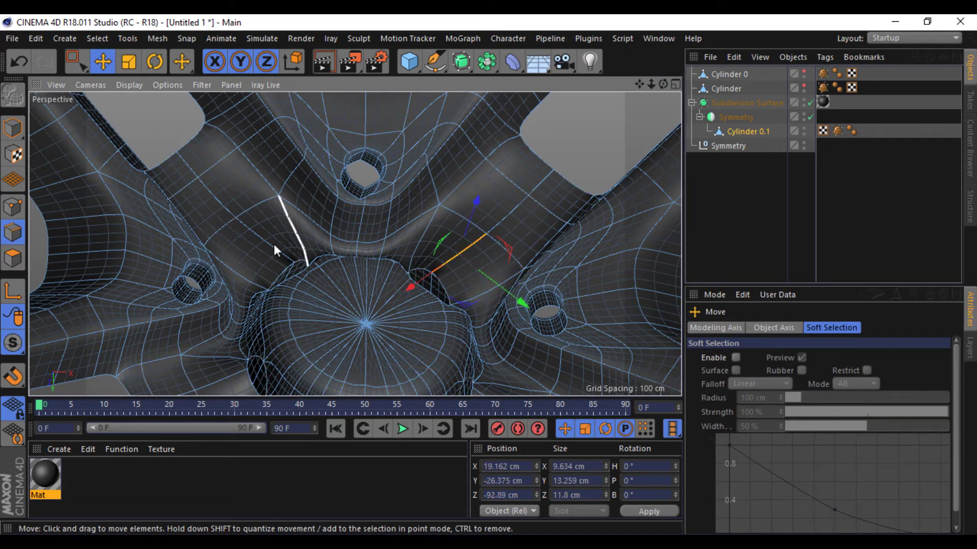
pyautogui.keyDown('shift'); pyautogui.click(274, 243); pyautogui.keyUp('shift')
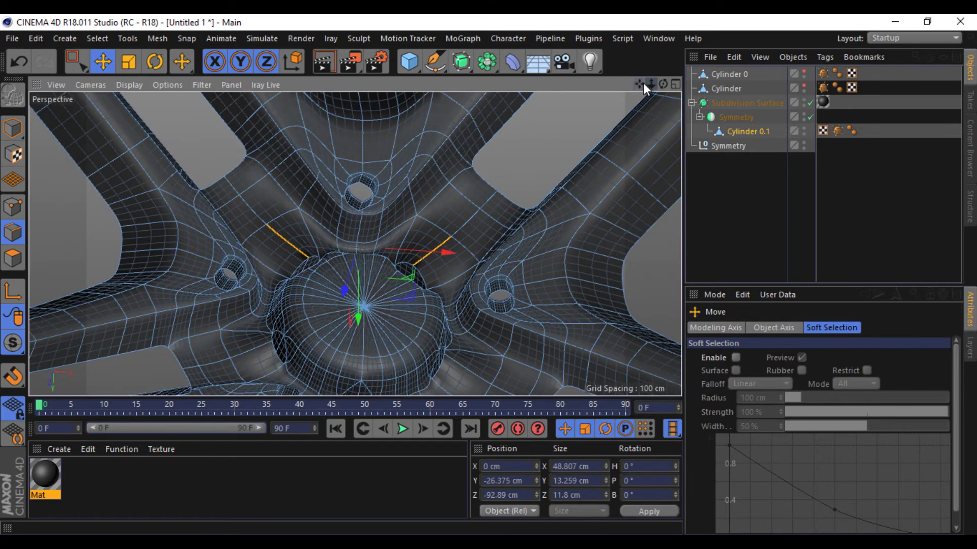
pyautogui.moveTo(642, 83); pyautogui.dragTo(644, 81)
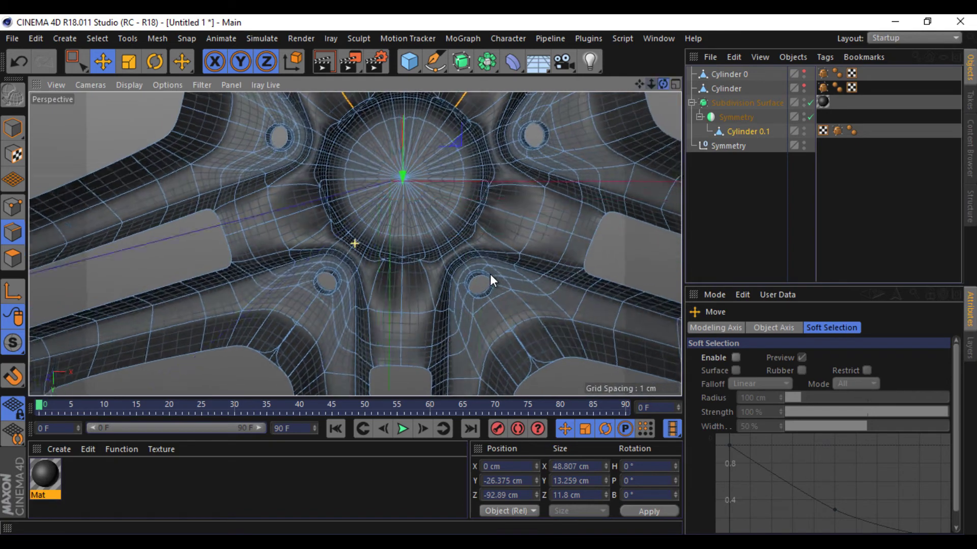
pyautogui.keyDown('shift'); pyautogui.click(502, 212); pyautogui.keyUp('shift')
pyautogui.keyDown('shift'); pyautogui.click(400, 289); pyautogui.keyUp('shift')
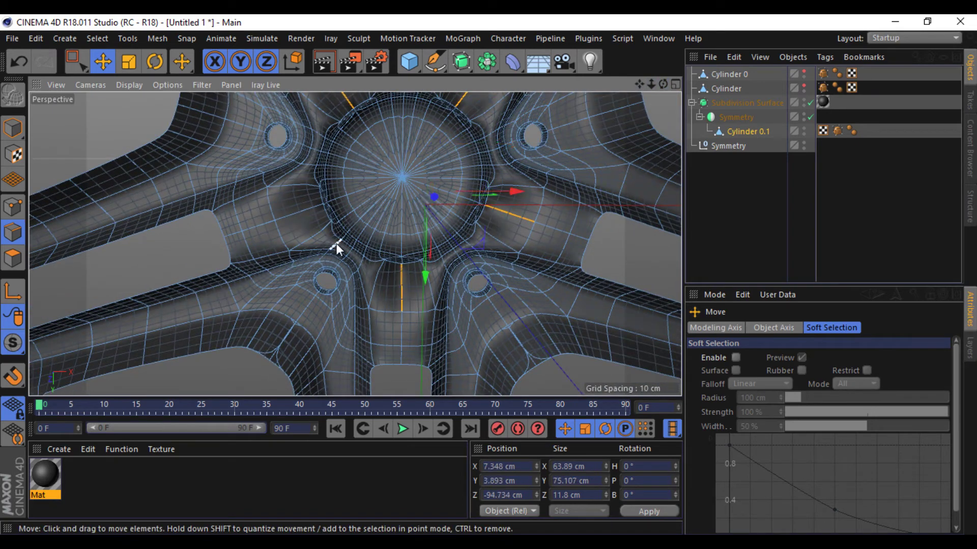
pyautogui.keyDown('shift'); pyautogui.click(300, 209); pyautogui.keyUp('shift')
# Delete the selected edges to open holes beside the hub, then bridge across them.
pyautogui.press('Delete')
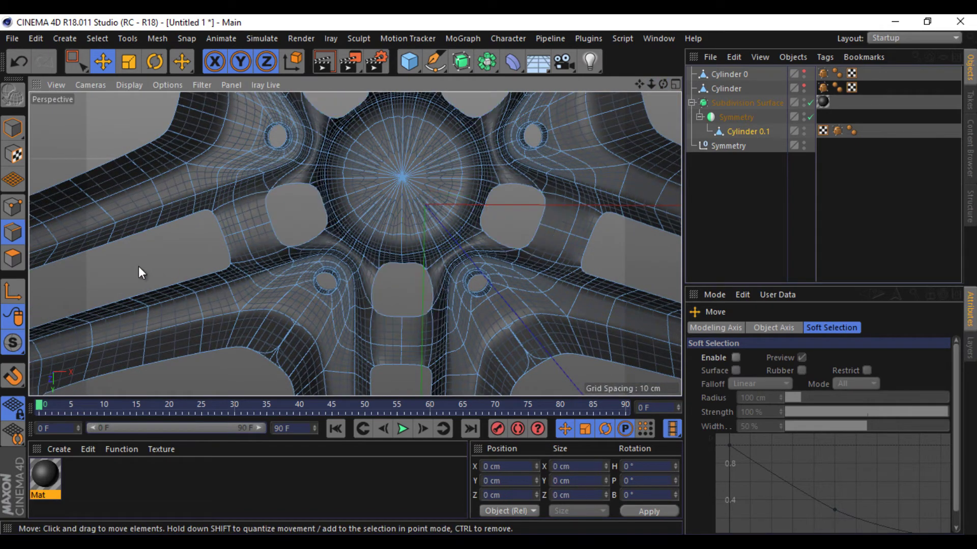
pyautogui.rightClick(139, 267)
pyautogui.click(183, 164)
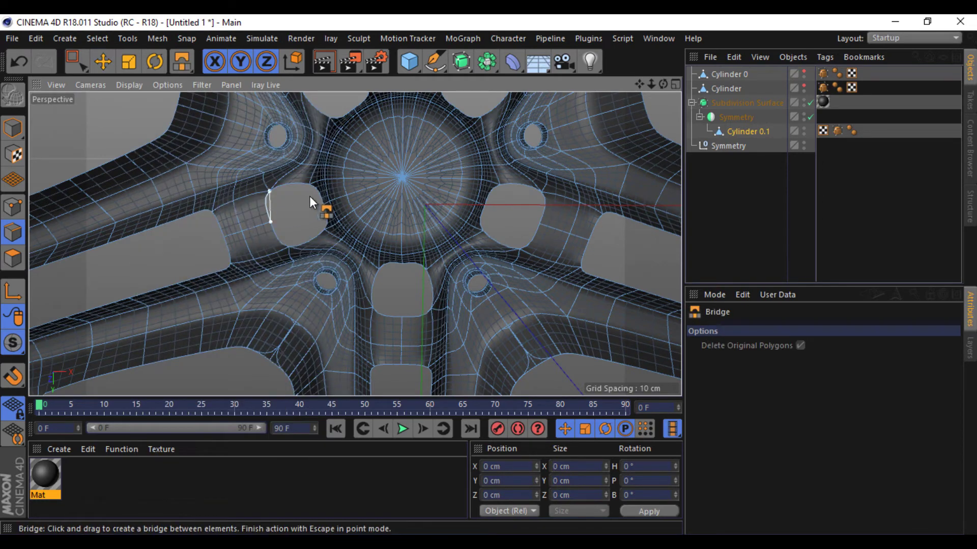
pyautogui.moveTo(309, 197); pyautogui.dragTo(319, 204)
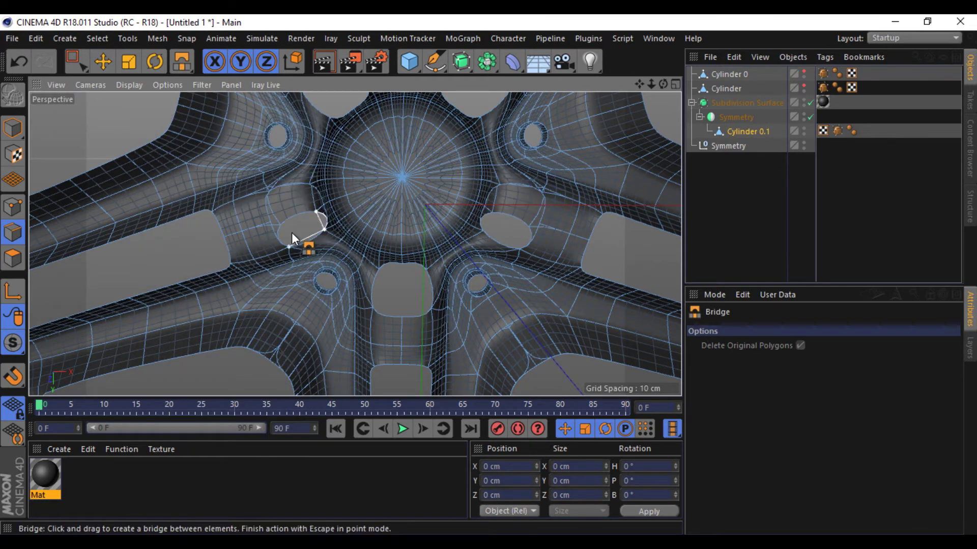
pyautogui.moveTo(287, 237); pyautogui.dragTo(289, 239)
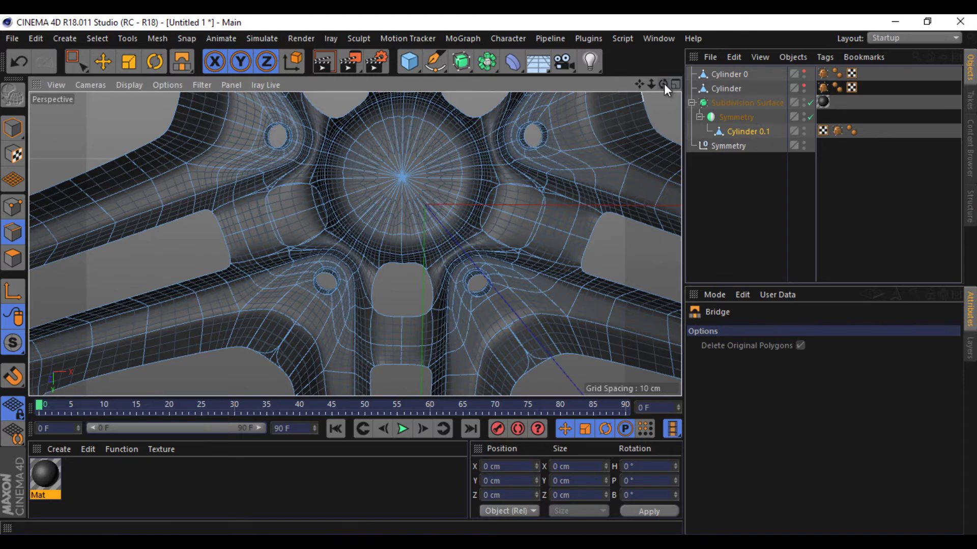
pyautogui.moveTo(663, 84)
pyautogui.mouseDown()
pyautogui.moveTo(490, 276)
pyautogui.moveTo(597, 121)
pyautogui.mouseUp()
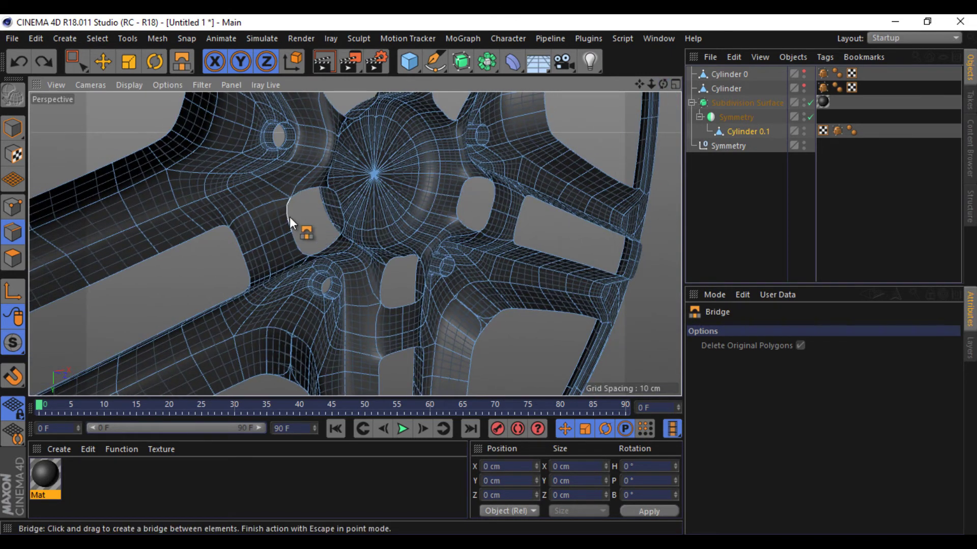
pyautogui.moveTo(289, 217); pyautogui.dragTo(335, 196)
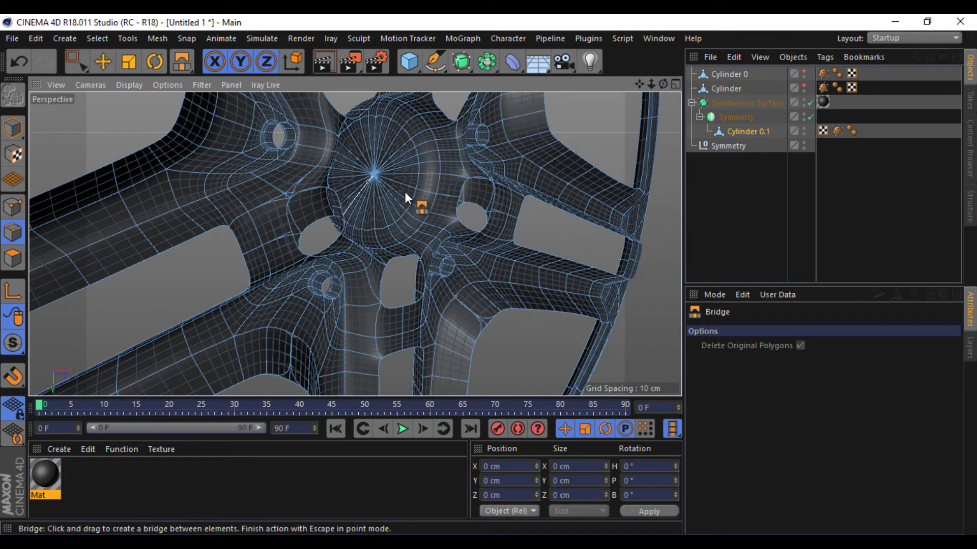
# Undo the last bridge and redo it across the hole beside the hub.
pyautogui.hotkey('ctrl', 'z')
pyautogui.moveTo(663, 84); pyautogui.dragTo(483, 269)
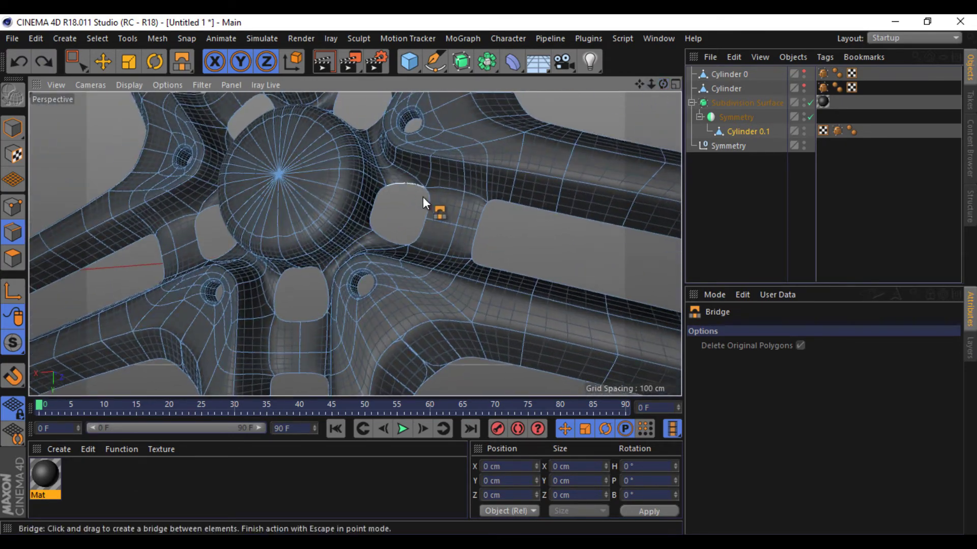
pyautogui.moveTo(405, 199); pyautogui.dragTo(383, 195)
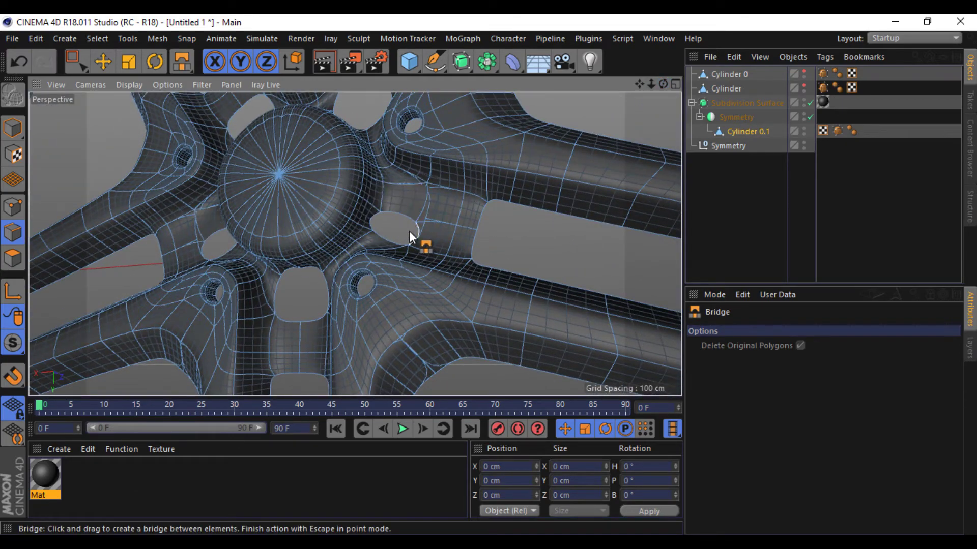
pyautogui.moveTo(410, 232); pyautogui.dragTo(384, 226)
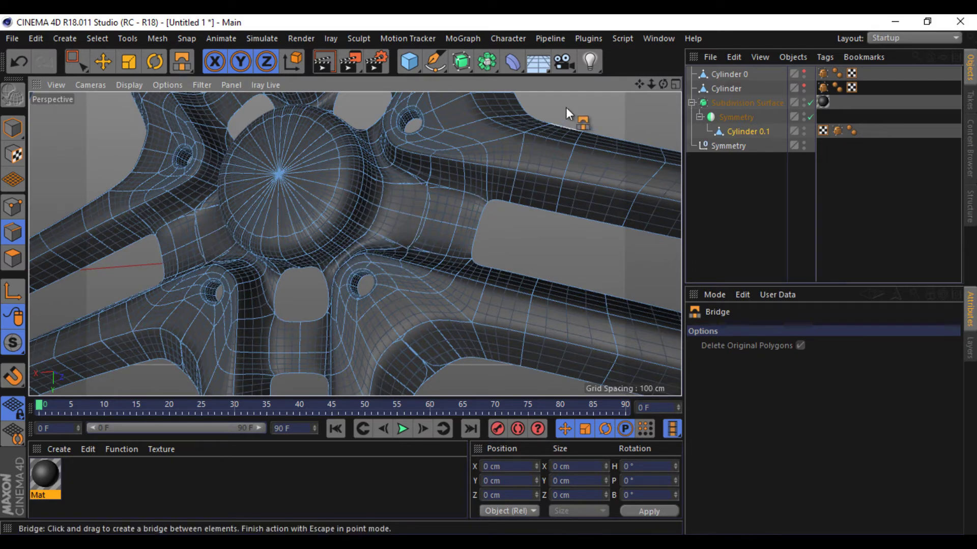
pyautogui.moveTo(666, 84); pyautogui.dragTo(665, 85)
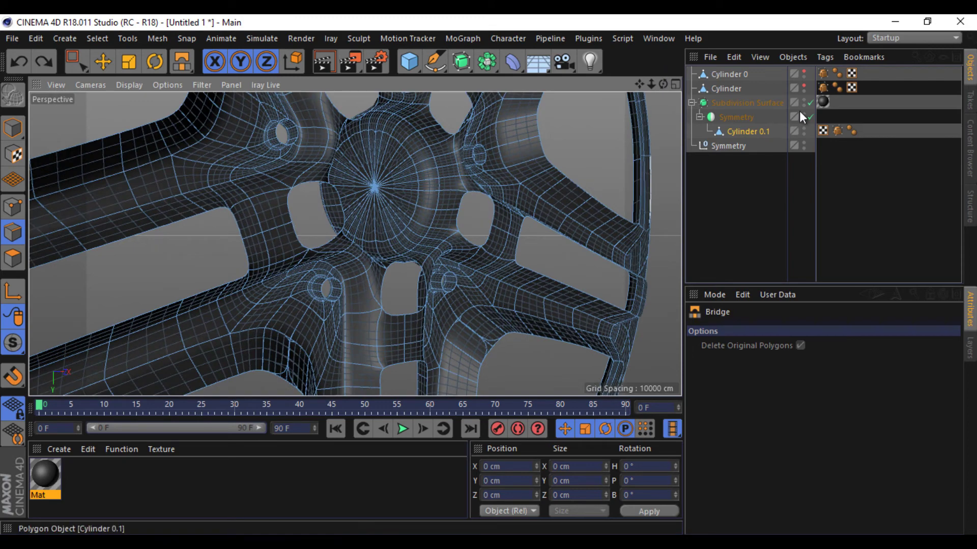
# With Subdivision Surface off, bridge two polygons toward the hub, then turn smoothing back on.
pyautogui.click(810, 103)
pyautogui.scroll(5, 275, 185)
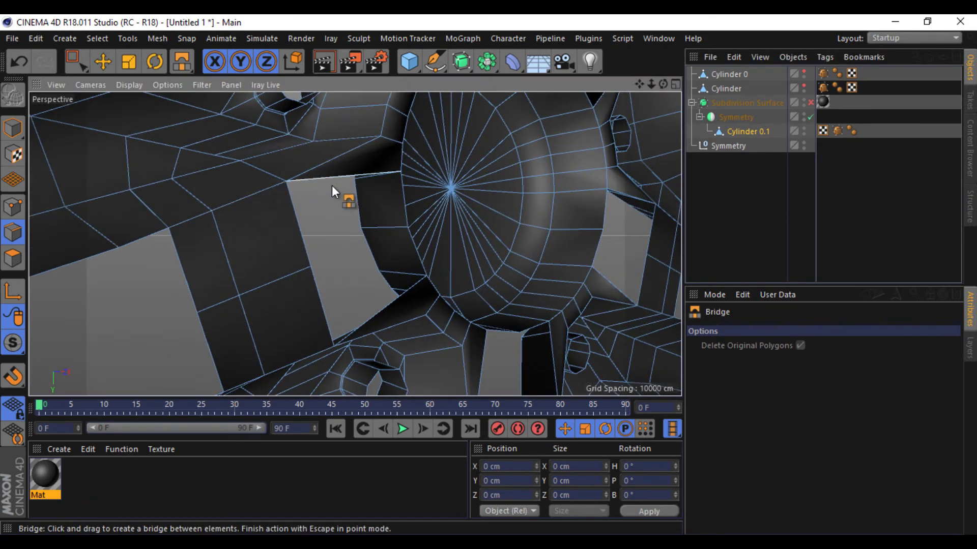
pyautogui.moveTo(389, 195); pyautogui.dragTo(397, 194)
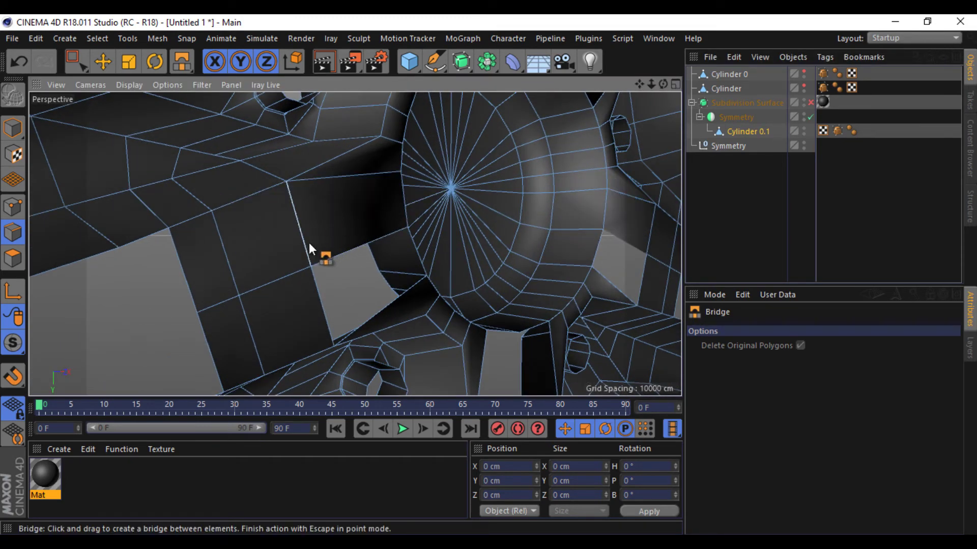
pyautogui.moveTo(330, 289); pyautogui.dragTo(416, 247)
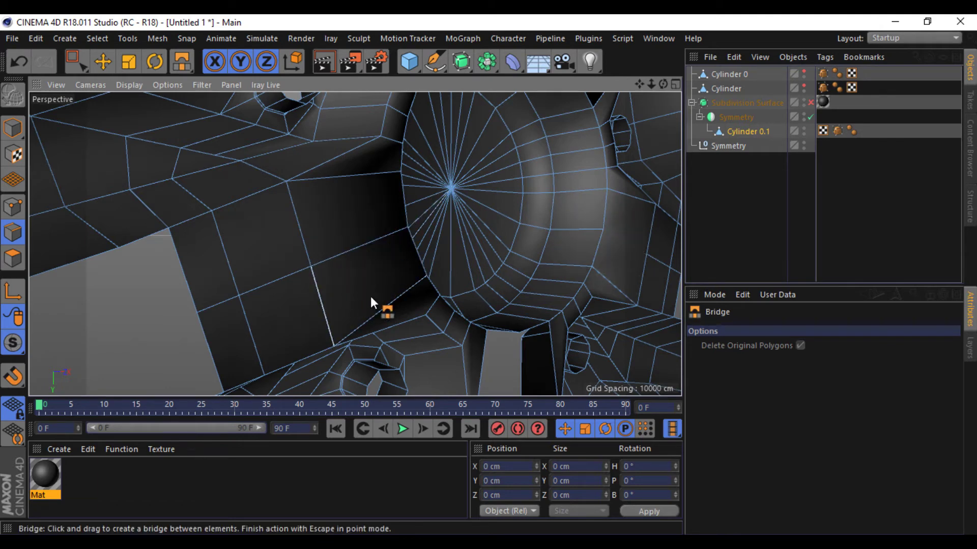
pyautogui.click(811, 102)
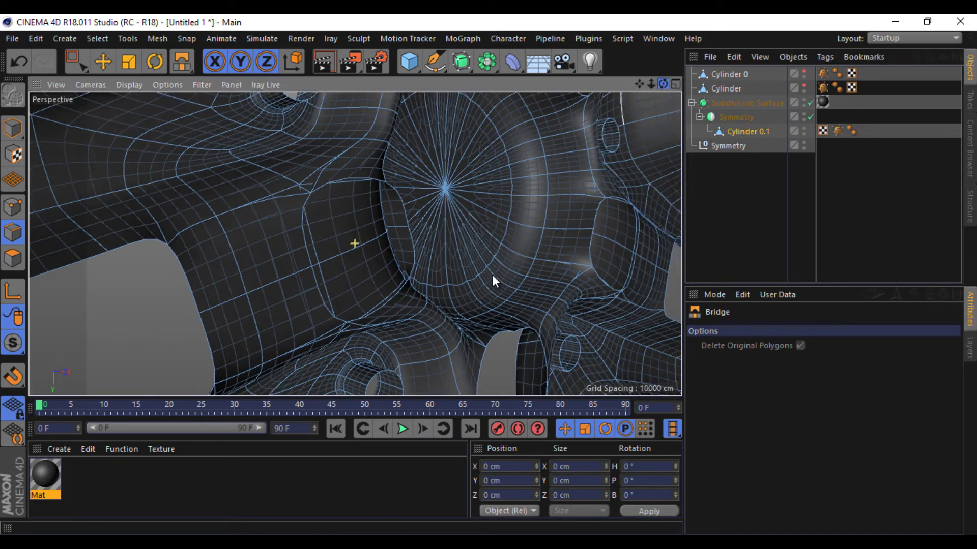
# Try Optimize on the wheel's points in Point mode, then undo it.
pyautogui.keyDown('alt'); pyautogui.moveTo(493, 275); pyautogui.dragTo(491, 273); pyautogui.keyUp('alt')
pyautogui.click(103, 60)
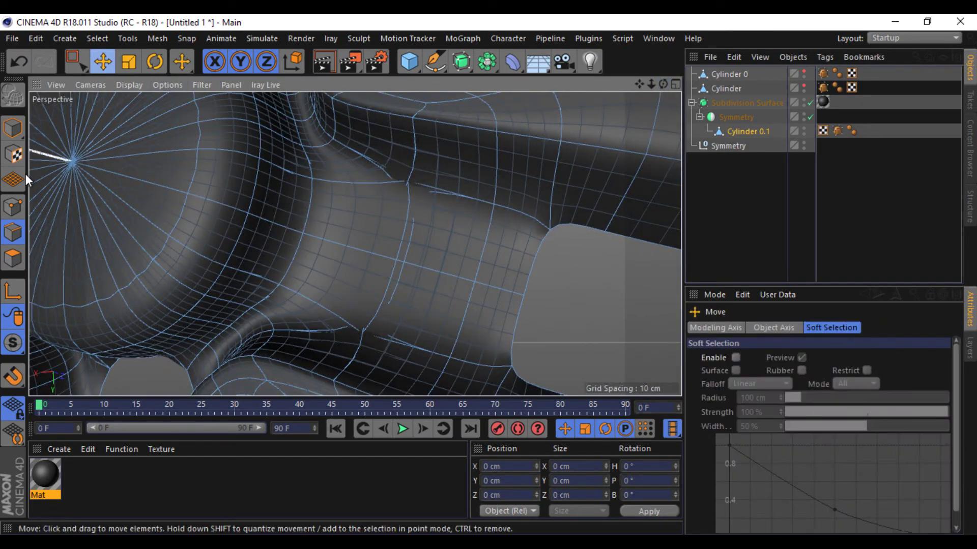
pyautogui.click(14, 206)
pyautogui.rightClick(609, 292)
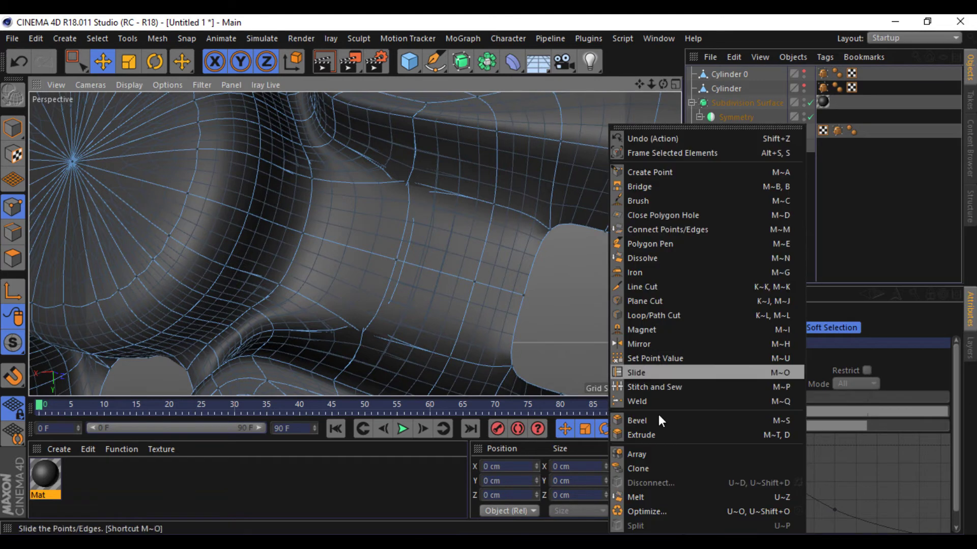
pyautogui.click(646, 509)
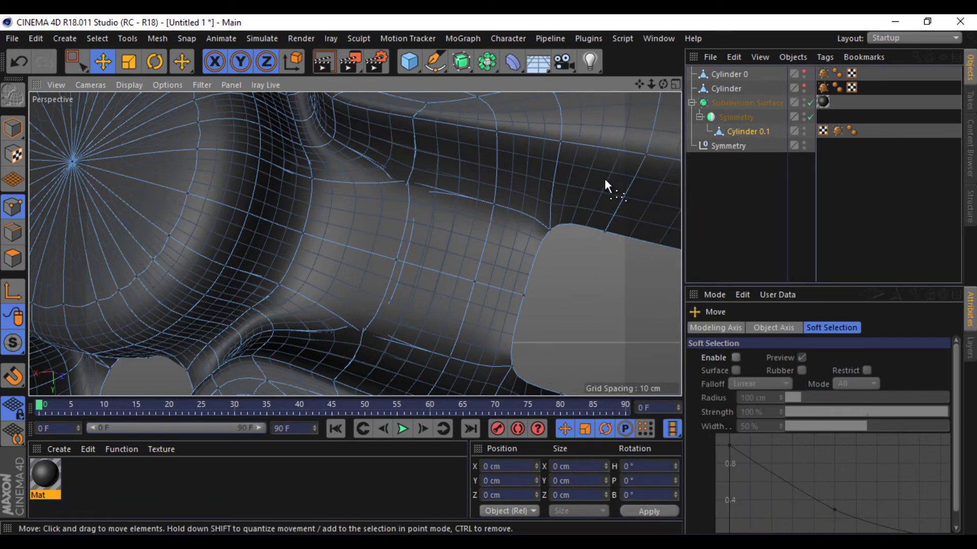
pyautogui.hotkey('ctrl', 'z')
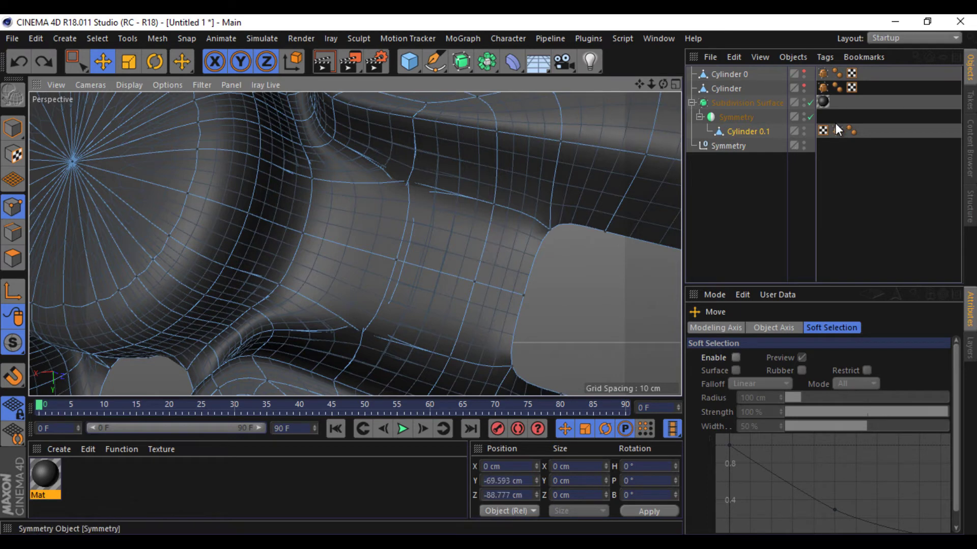
# Disable Subdivision Surface to show the low-poly cage and clear the polygon selection.
pyautogui.click(851, 130)
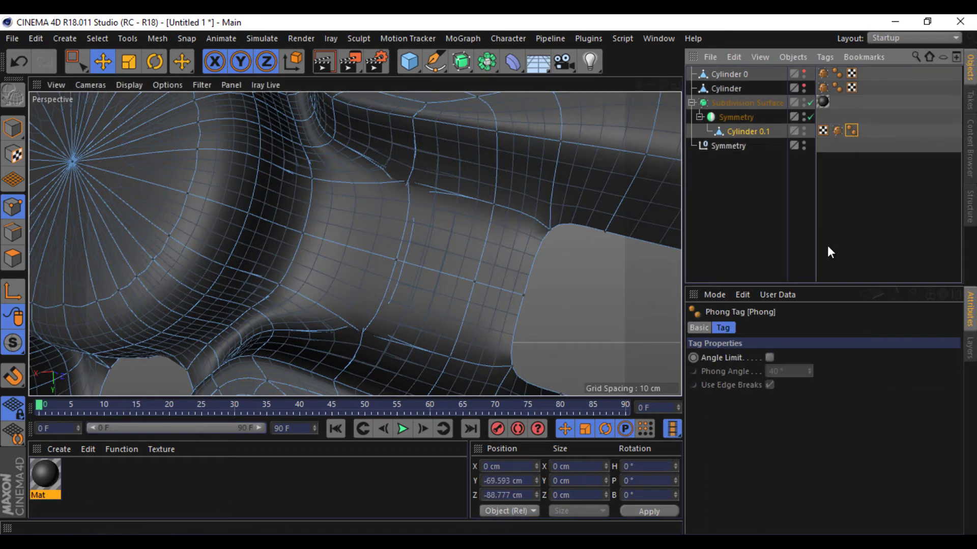
pyautogui.click(769, 358)
pyautogui.hotkey('ctrl', 'z')
pyautogui.press('q')
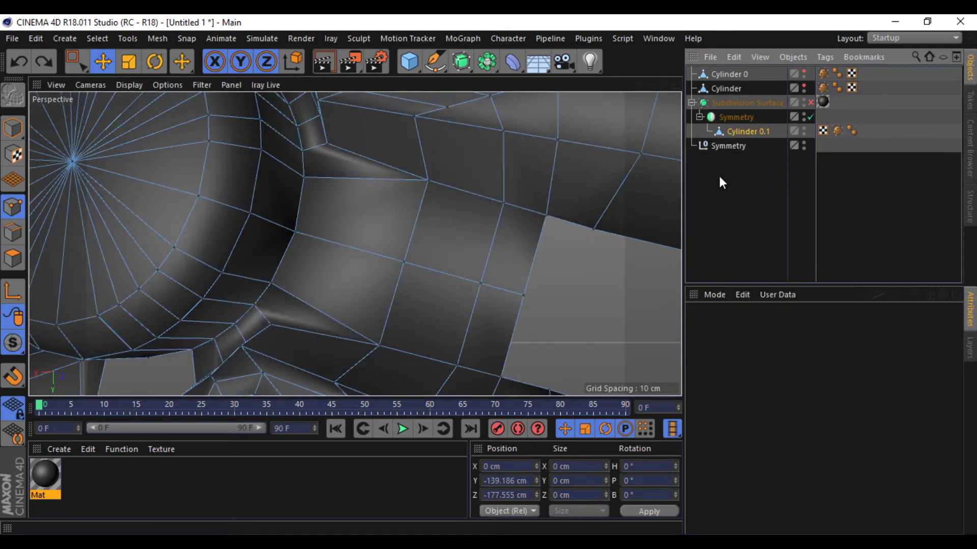
pyautogui.click(413, 235)
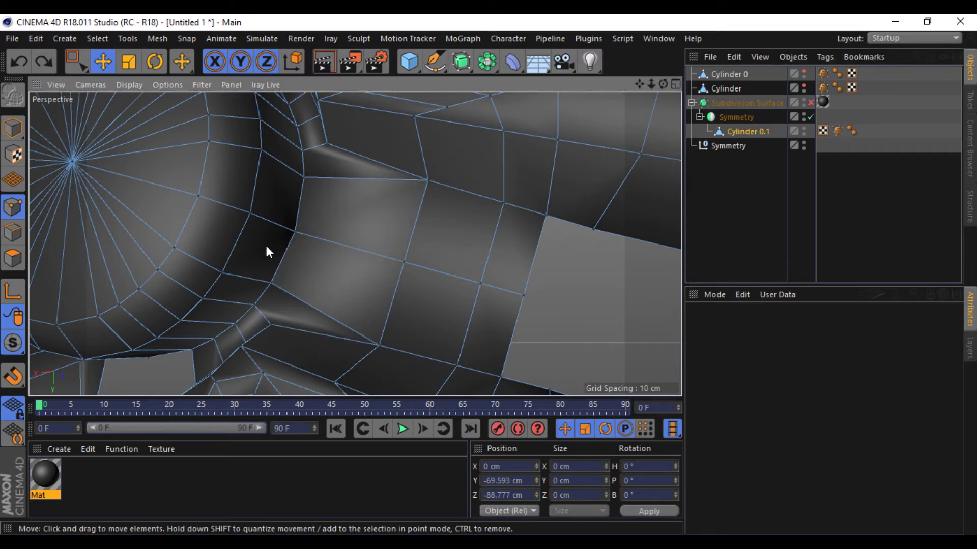
# Select polygons beside the hub and along the spoke in Polygon mode.
pyautogui.click(13, 258)
pyautogui.click(352, 239)
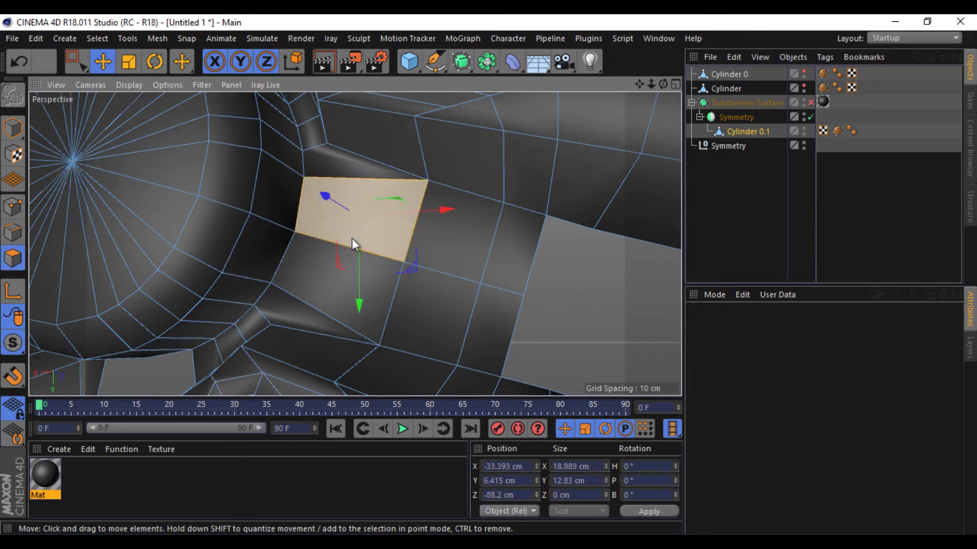
pyautogui.click(484, 264)
pyautogui.click(444, 311)
pyautogui.click(509, 260)
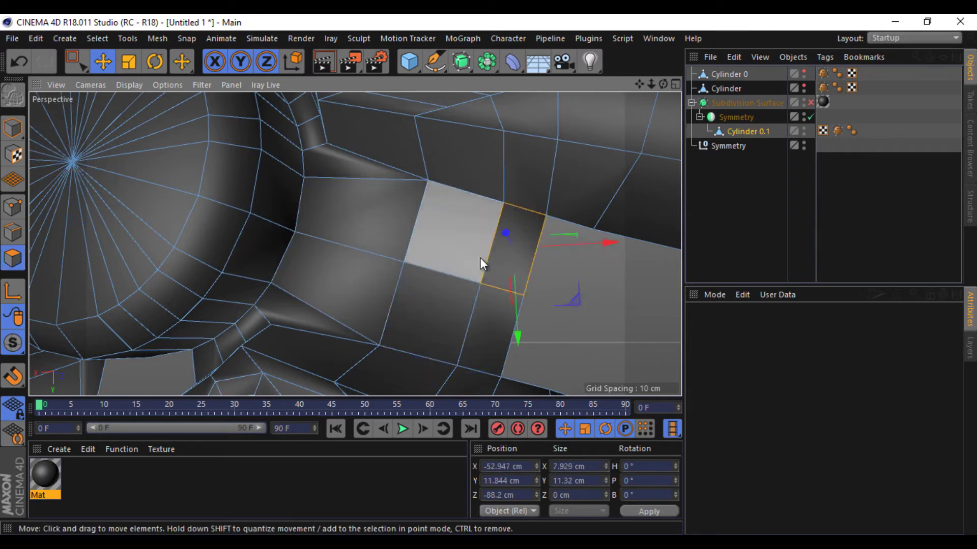
pyautogui.click(372, 231)
pyautogui.keyDown('shift'); pyautogui.click(343, 292); pyautogui.keyUp('shift')
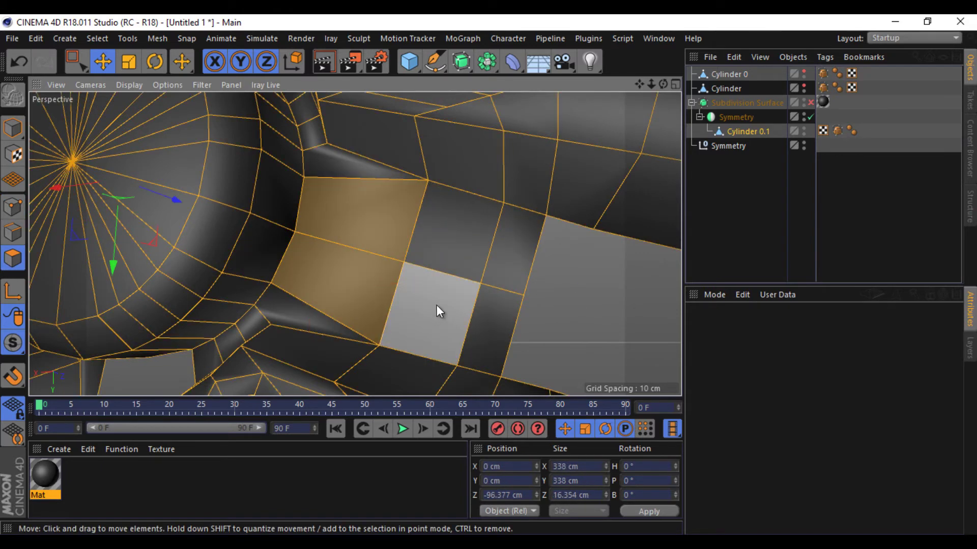
pyautogui.scroll(-5, 436, 305)
pyautogui.rightClick(436, 304)
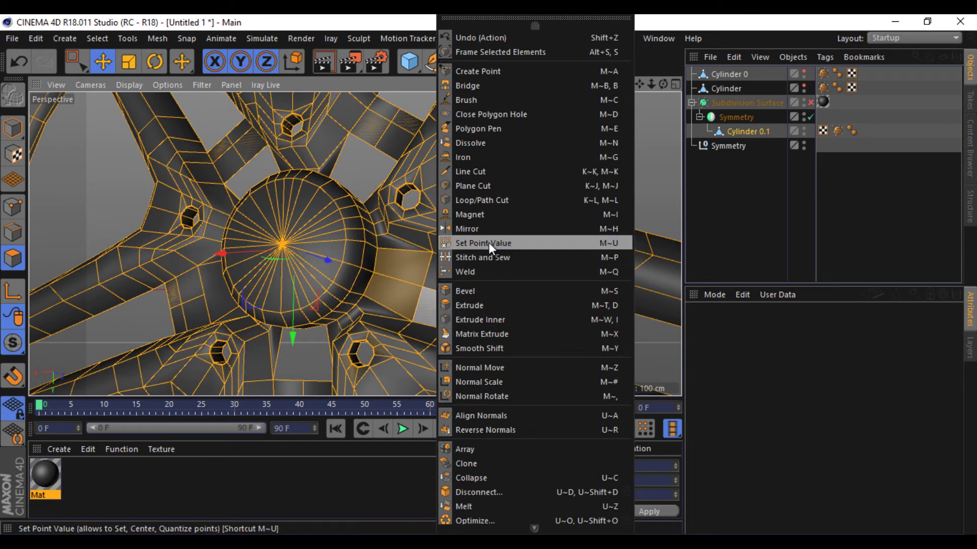
pyautogui.click(363, 170)
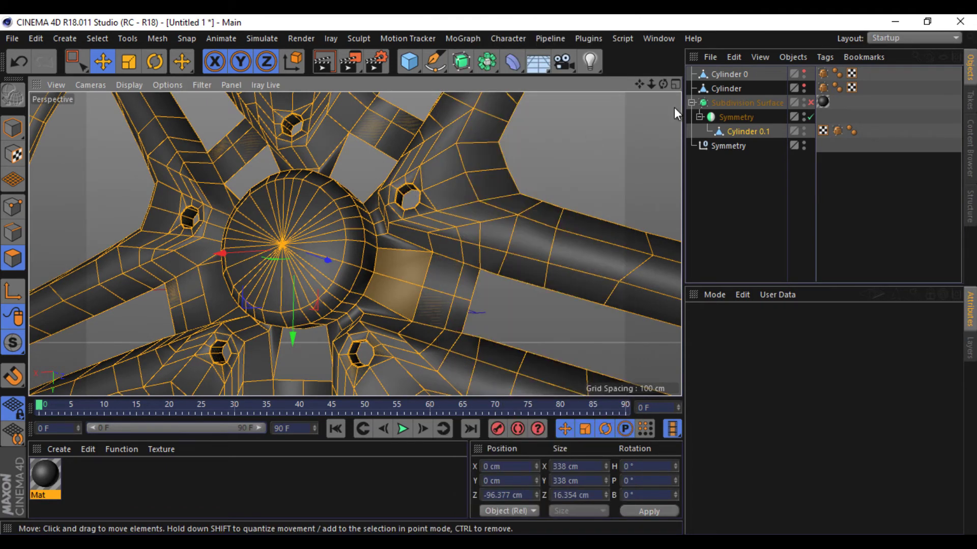
# Bridge the hub edge to the upper-left spoke edge with Mesh > Bridge in Edge mode.
pyautogui.click(648, 130)
pyautogui.moveTo(663, 84); pyautogui.dragTo(486, 274)
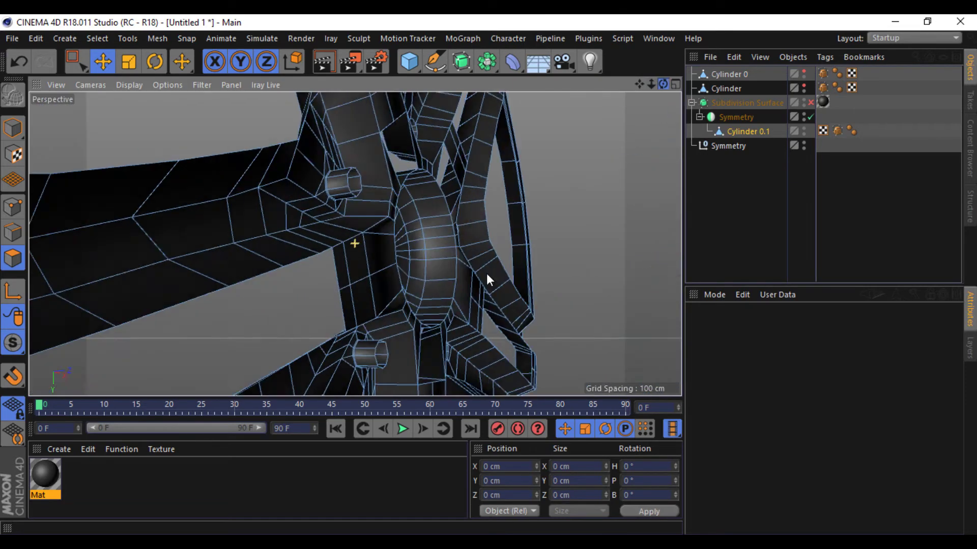
pyautogui.click(555, 239)
pyautogui.rightClick(560, 246)
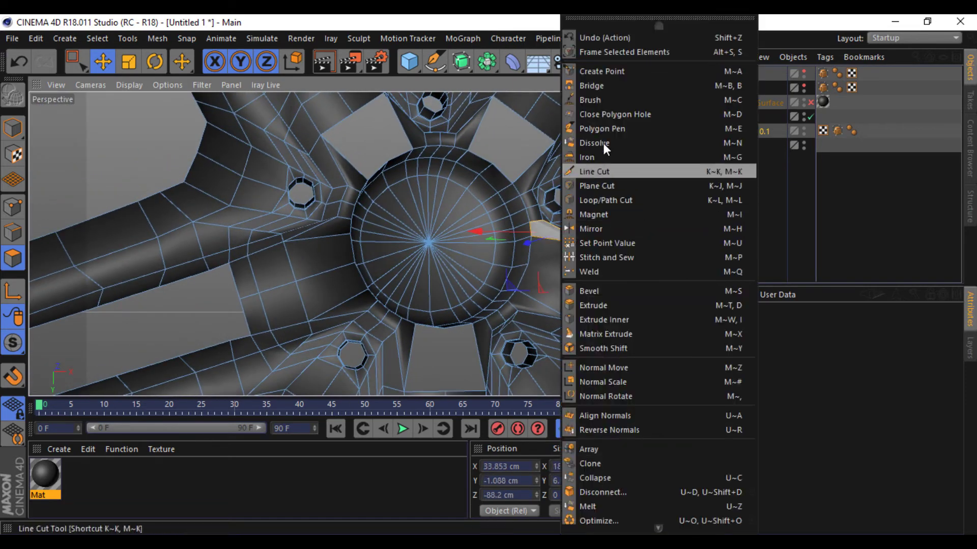
pyautogui.click(607, 87)
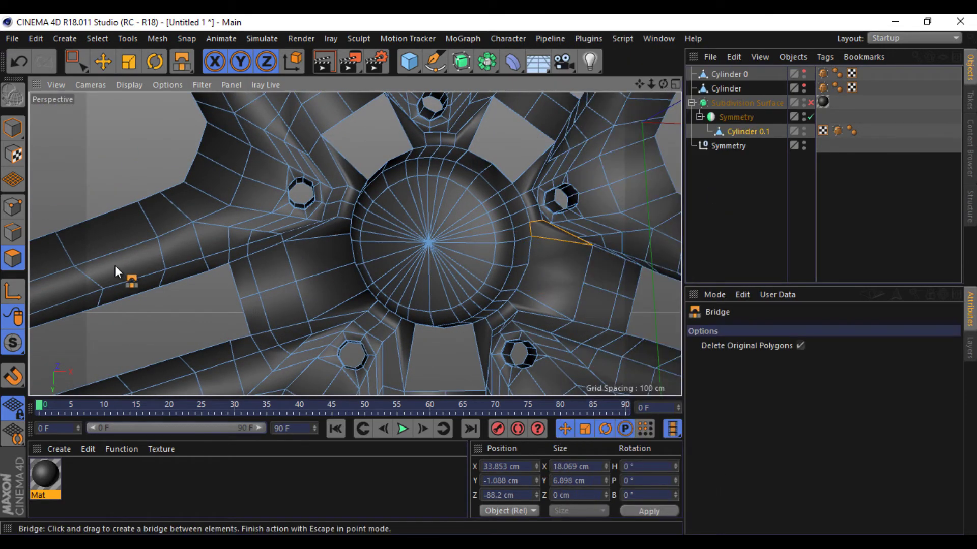
pyautogui.click(13, 232)
pyautogui.moveTo(663, 84); pyautogui.dragTo(490, 276)
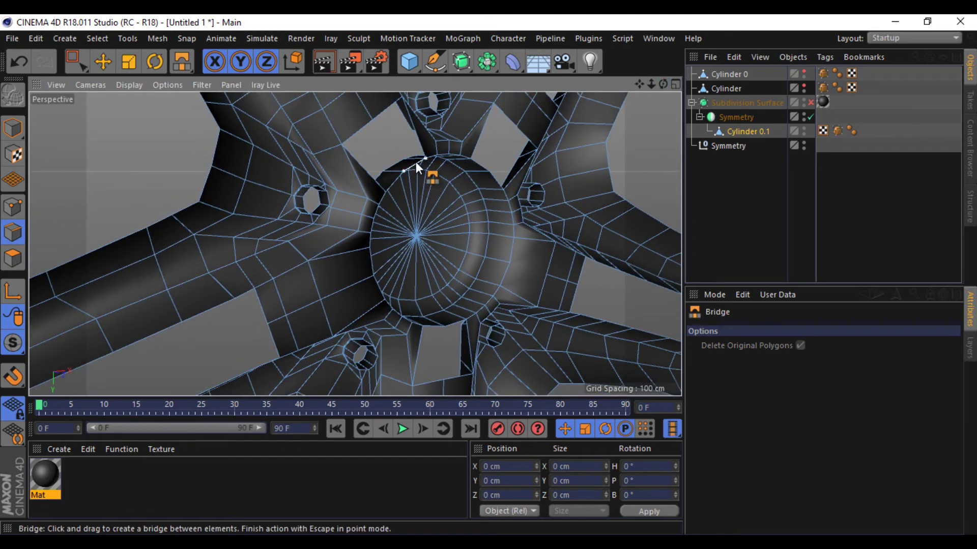
pyautogui.moveTo(416, 162); pyautogui.dragTo(386, 131)
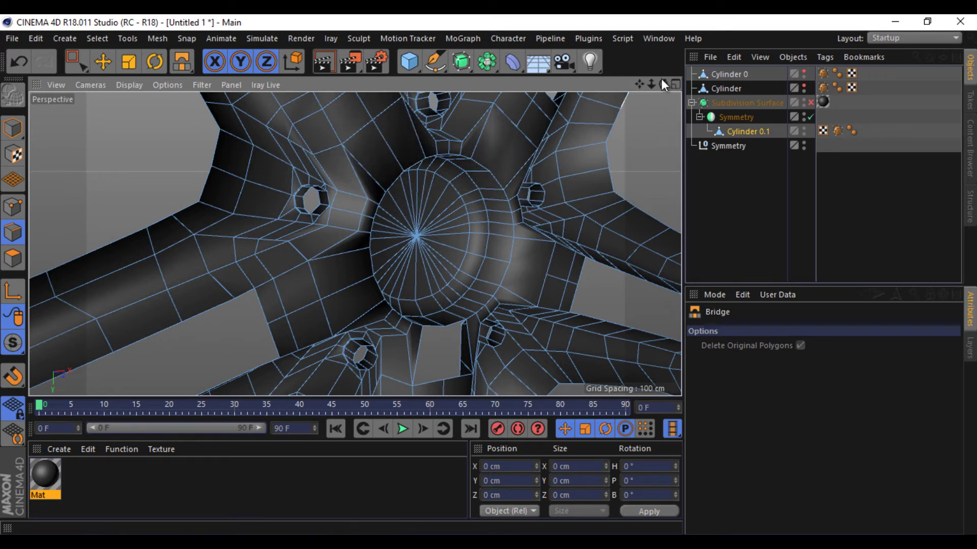
pyautogui.moveTo(661, 81); pyautogui.dragTo(490, 274)
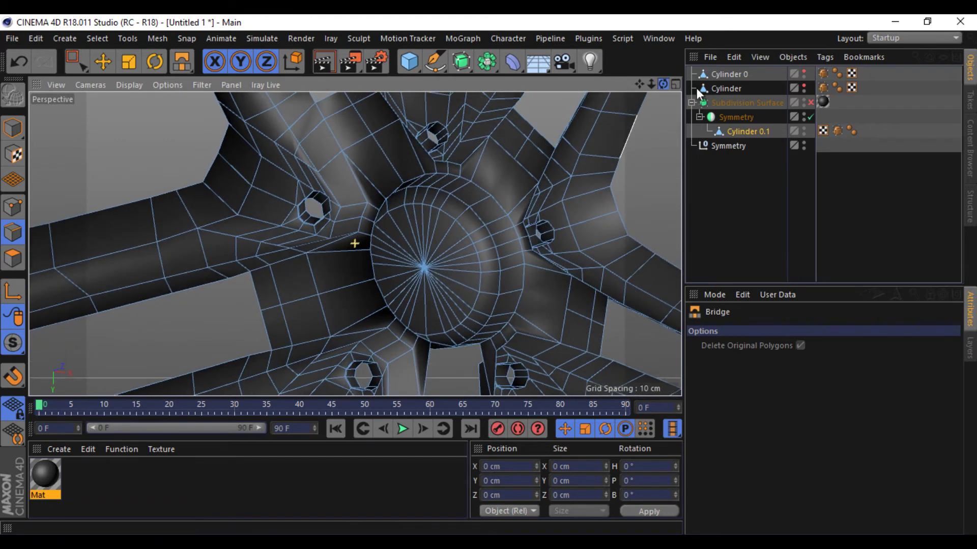
pyautogui.moveTo(747, 121); pyautogui.dragTo(732, 106)
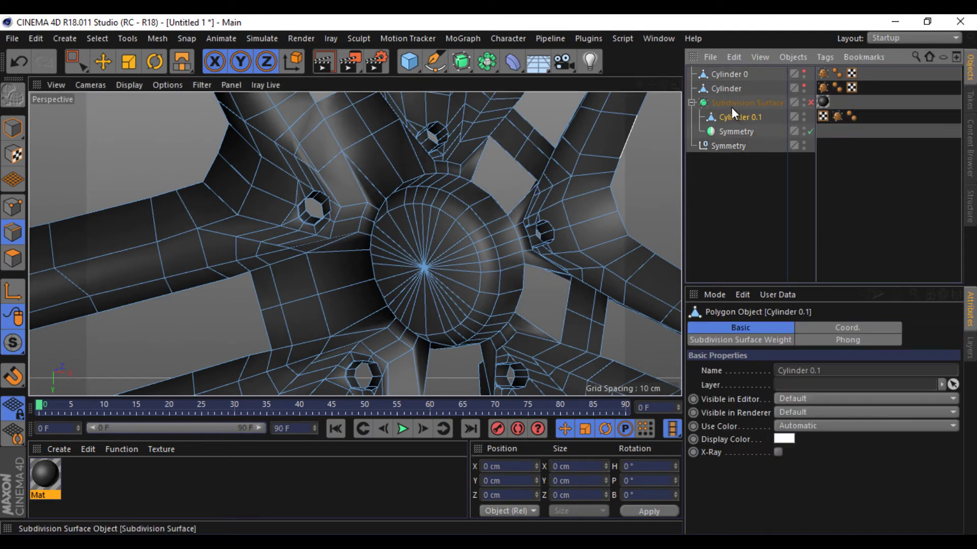
# Move Cylinder 0.1 out of Symmetry and bridge the remaining holes around the hub.
pyautogui.moveTo(740, 144); pyautogui.dragTo(731, 105)
pyautogui.press('m')
pyautogui.press('b')
pyautogui.moveTo(489, 193)
pyautogui.mouseDown()
pyautogui.moveTo(505, 152)
pyautogui.moveTo(523, 163)
pyautogui.mouseUp()
pyautogui.moveTo(502, 205); pyautogui.dragTo(502, 207)
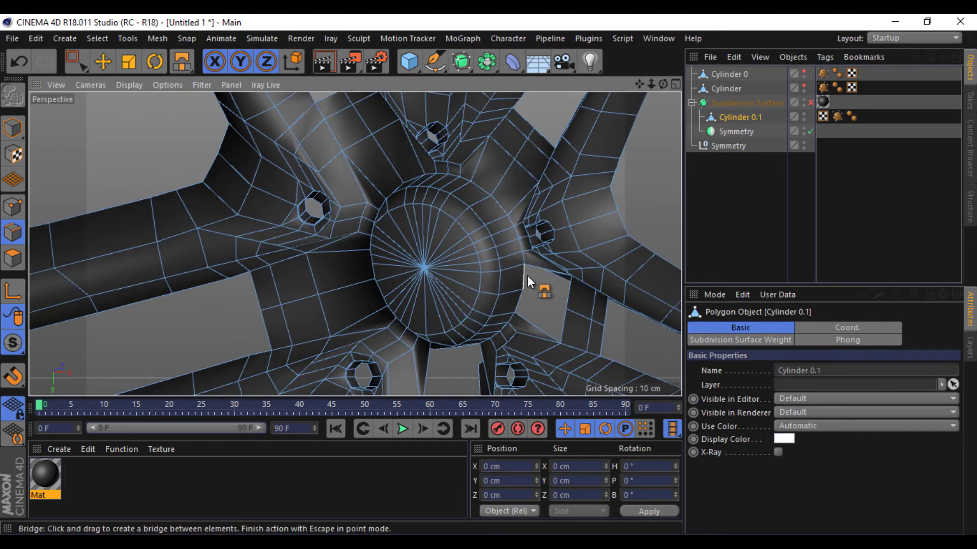
pyautogui.moveTo(527, 275); pyautogui.dragTo(529, 279)
pyautogui.moveTo(564, 312)
pyautogui.mouseDown()
pyautogui.moveTo(565, 322)
pyautogui.moveTo(516, 313)
pyautogui.mouseUp()
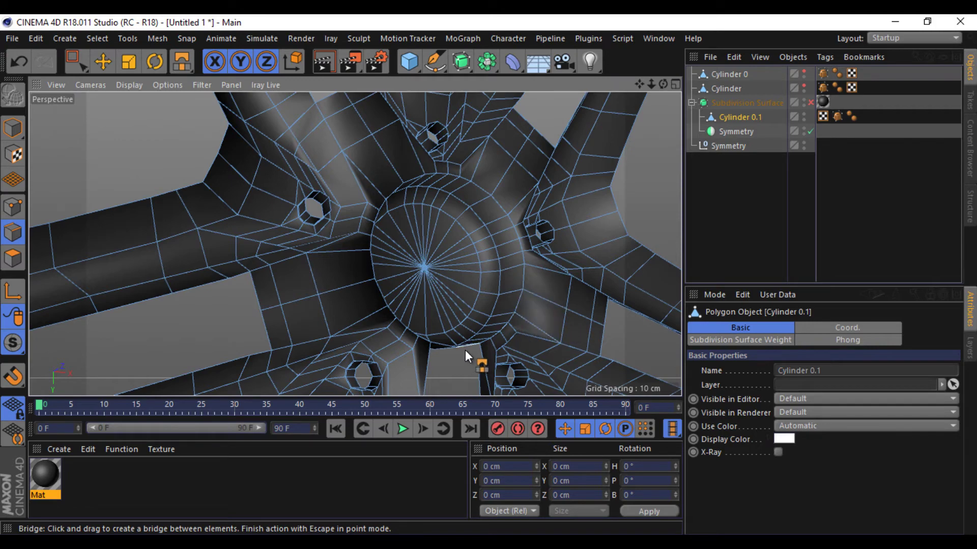
pyautogui.moveTo(488, 264)
pyautogui.keyDown('alt'); pyautogui.mouseDown()
pyautogui.moveTo(475, 242)
pyautogui.moveTo(420, 227)
pyautogui.moveTo(418, 288)
pyautogui.mouseUp(); pyautogui.keyUp('alt')
pyautogui.click(444, 229)
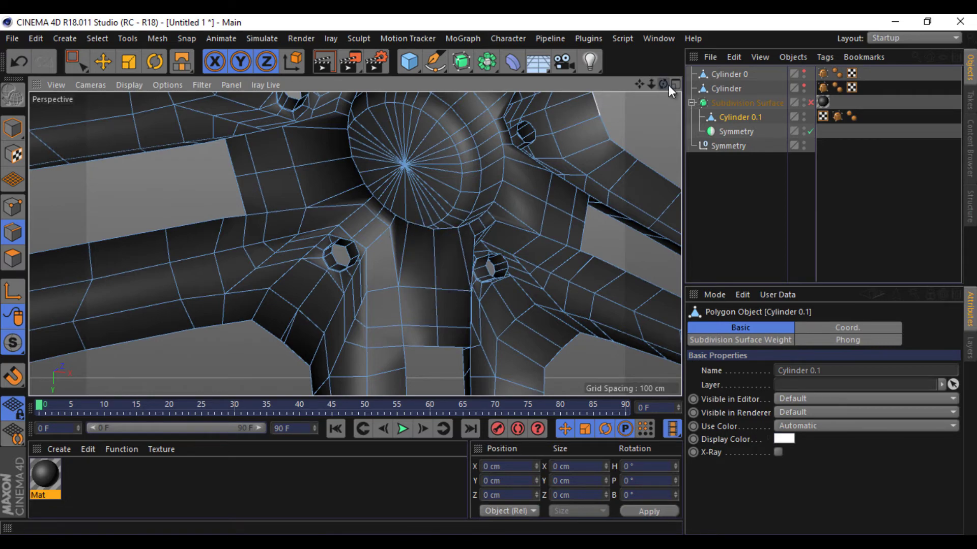
# Select all wheel polygons, align their normals, and re-enable Subdivision Surface.
pyautogui.moveTo(668, 85); pyautogui.dragTo(490, 277)
pyautogui.moveTo(649, 84); pyautogui.dragTo(487, 276)
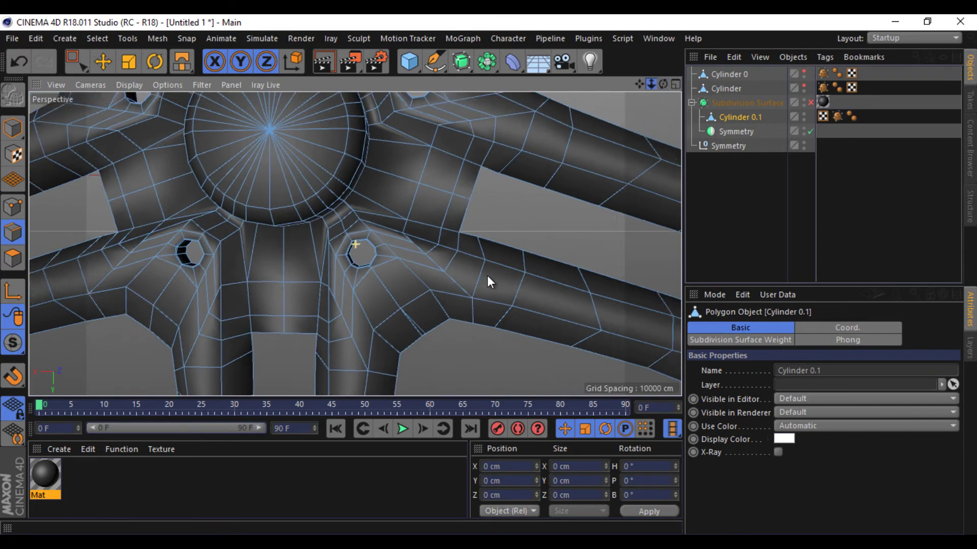
pyautogui.click(12, 257)
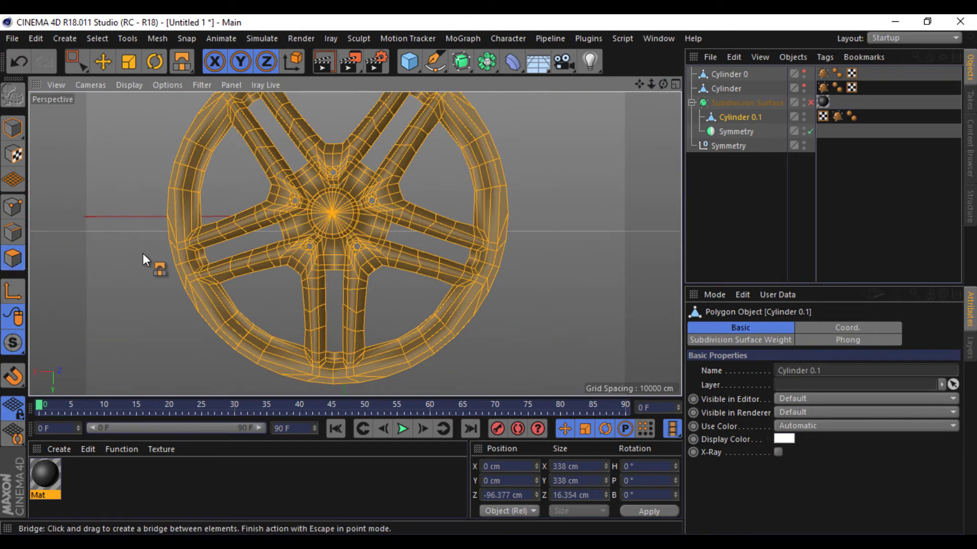
pyautogui.rightClick(141, 259)
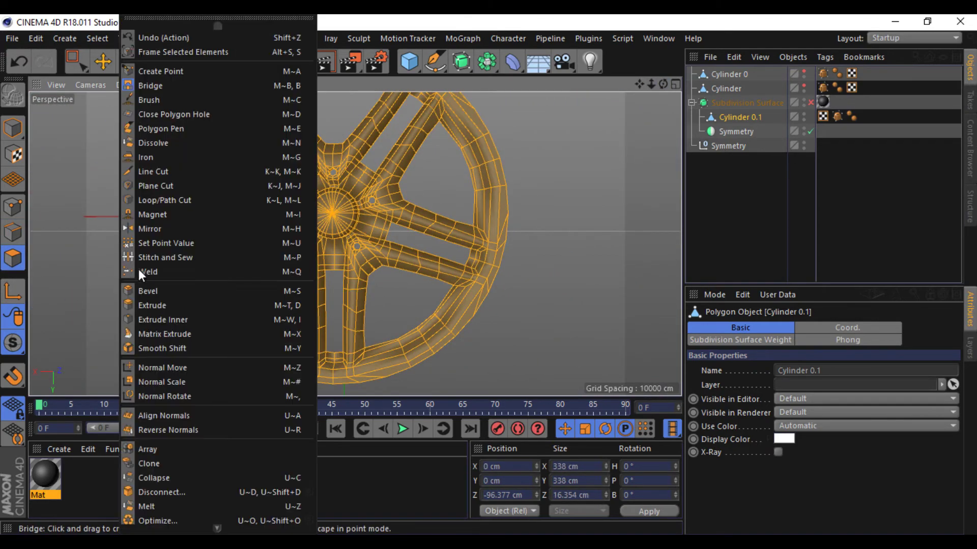
pyautogui.click(202, 416)
pyautogui.click(811, 102)
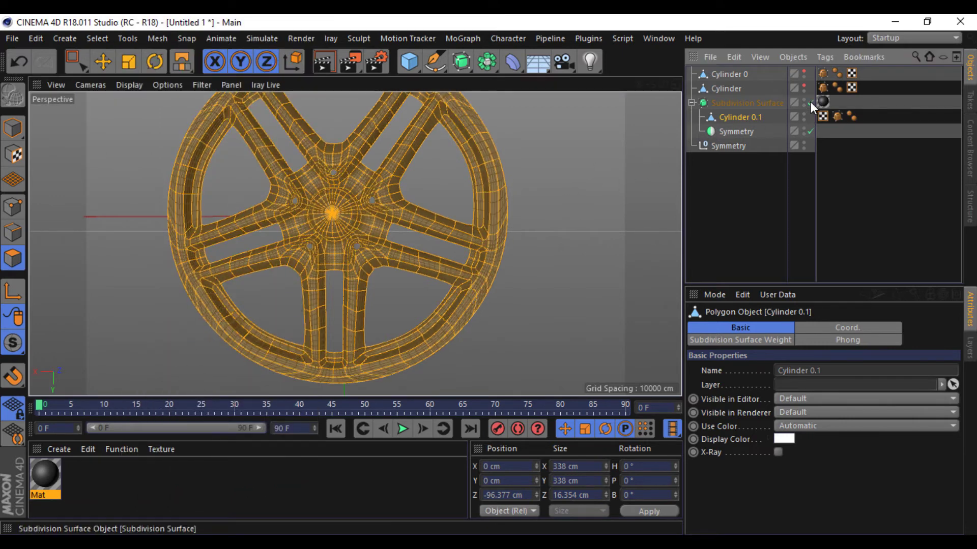
pyautogui.click(109, 62)
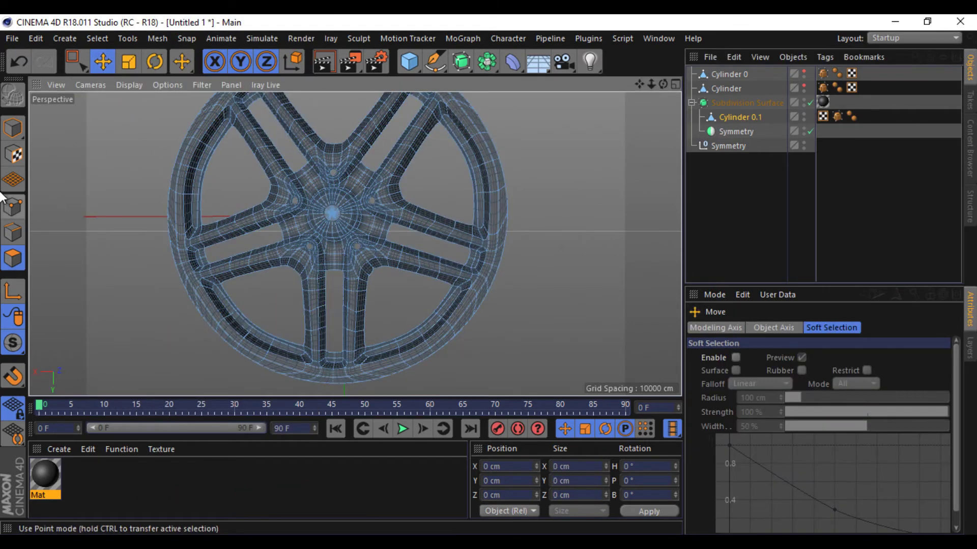
pyautogui.click(12, 127)
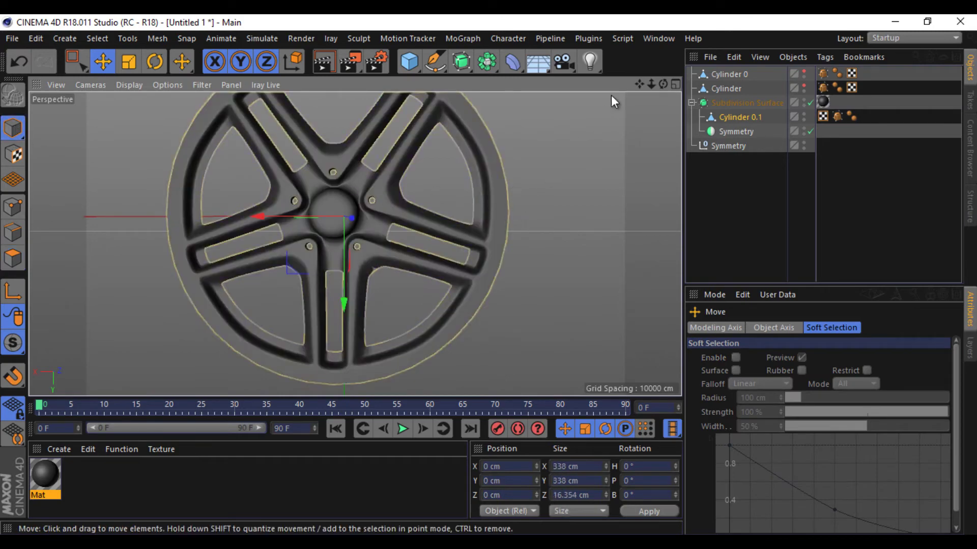
# Select edges along the top of the hub and up the spoke, then clear the selection.
pyautogui.moveTo(663, 84); pyautogui.dragTo(490, 273)
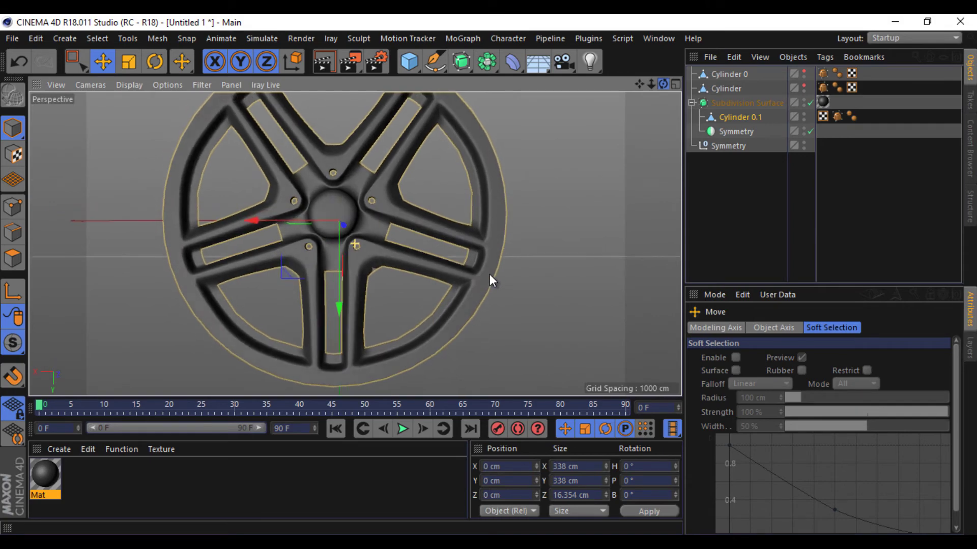
pyautogui.click(13, 232)
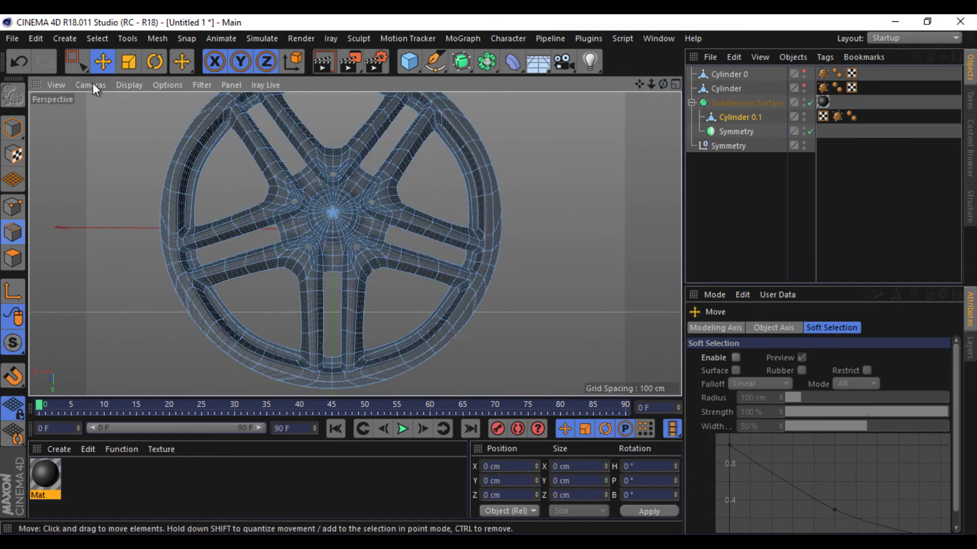
pyautogui.scroll(5, 336, 184)
pyautogui.click(348, 171)
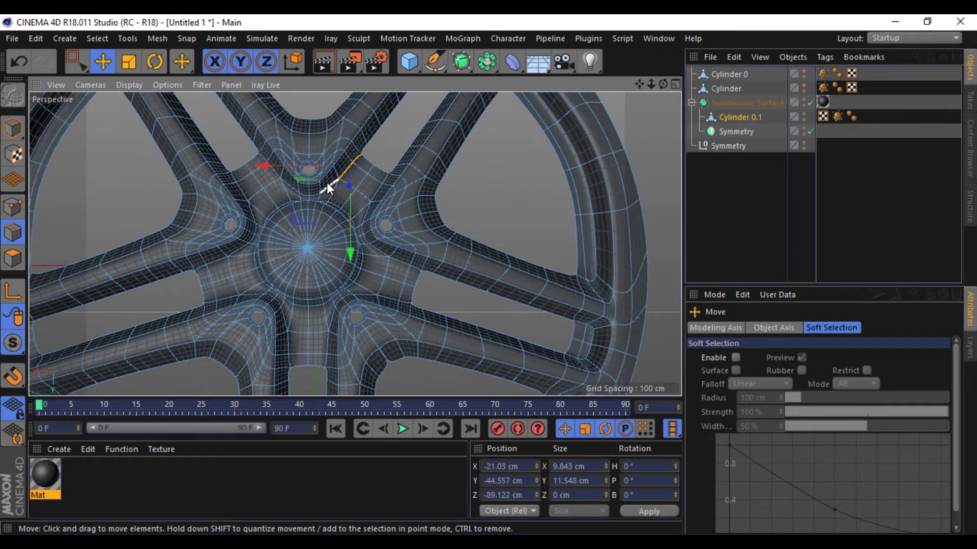
pyautogui.keyDown('shift'); pyautogui.click(326, 182); pyautogui.keyUp('shift')
pyautogui.keyDown('shift'); pyautogui.click(279, 178); pyautogui.keyUp('shift')
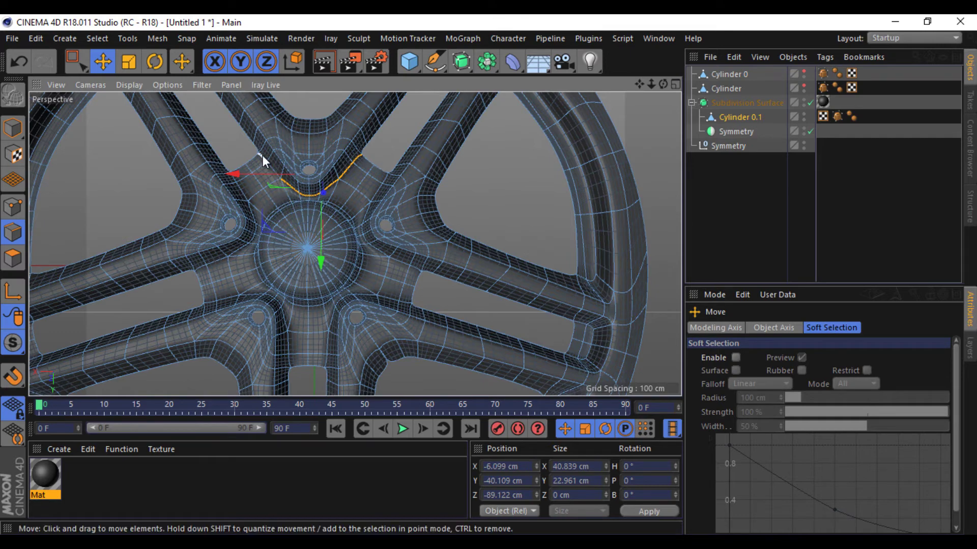
pyautogui.keyDown('shift'); pyautogui.click(262, 157); pyautogui.keyUp('shift')
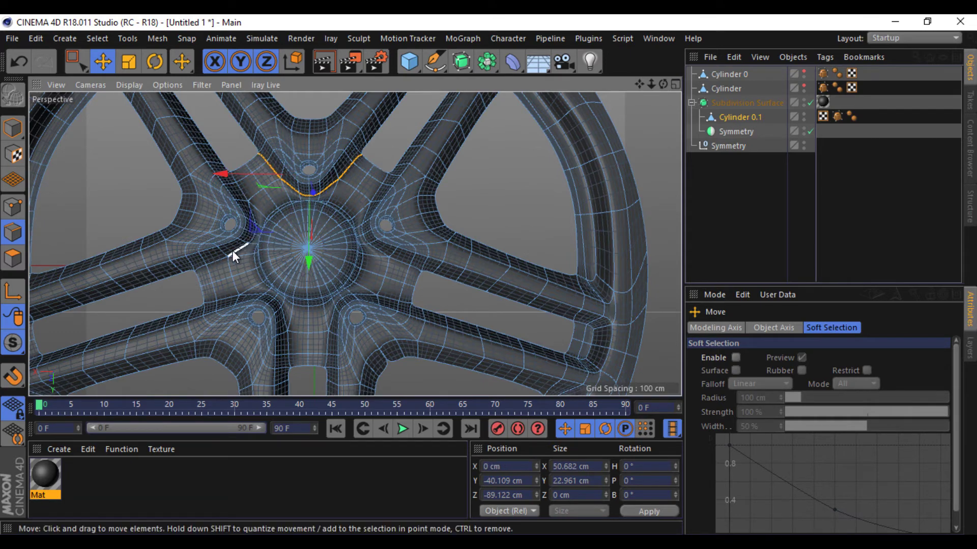
pyautogui.click(172, 293)
# Loop-cut a new edge loop at about 6.547% offset beside the spoke edges, smoothing restored.
pyautogui.rightClick(167, 294)
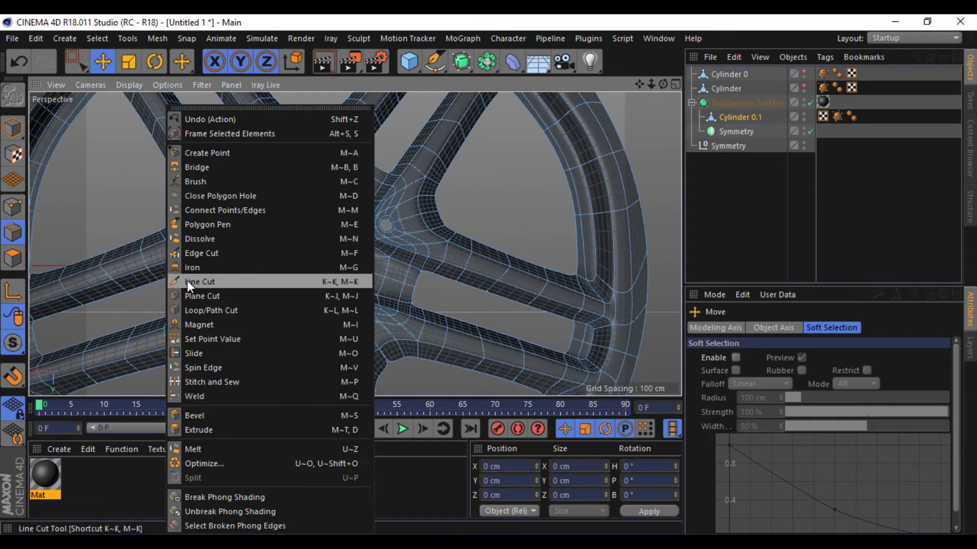
pyautogui.click(193, 310)
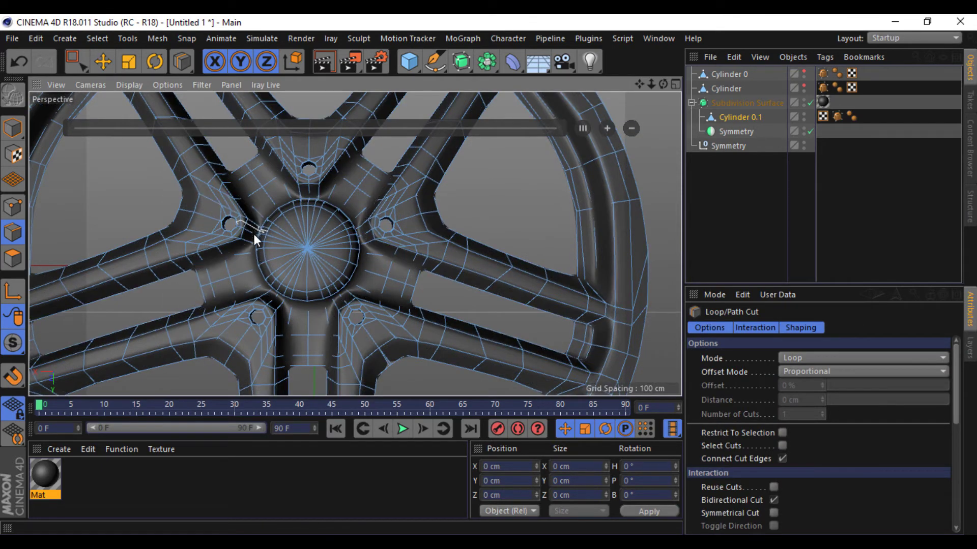
pyautogui.scroll(5, 250, 237)
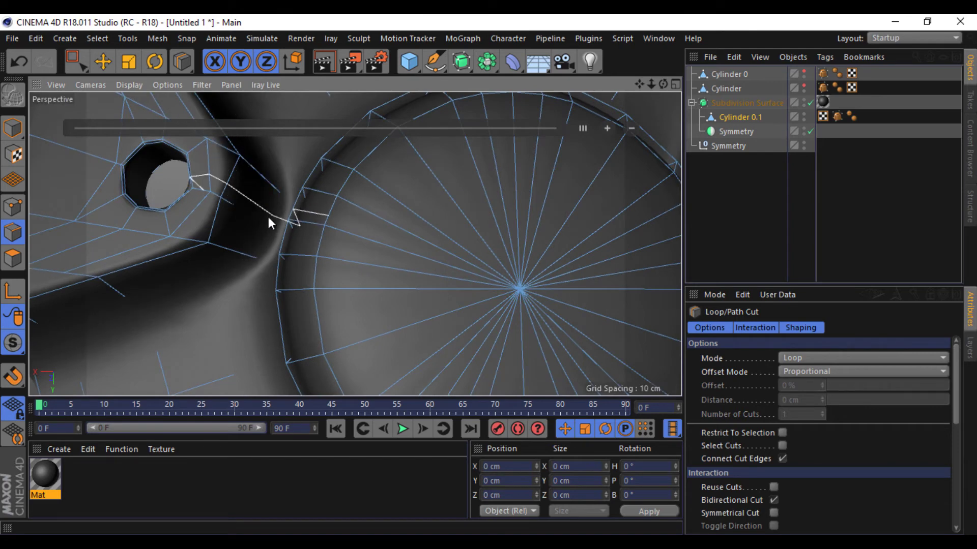
pyautogui.click(810, 102)
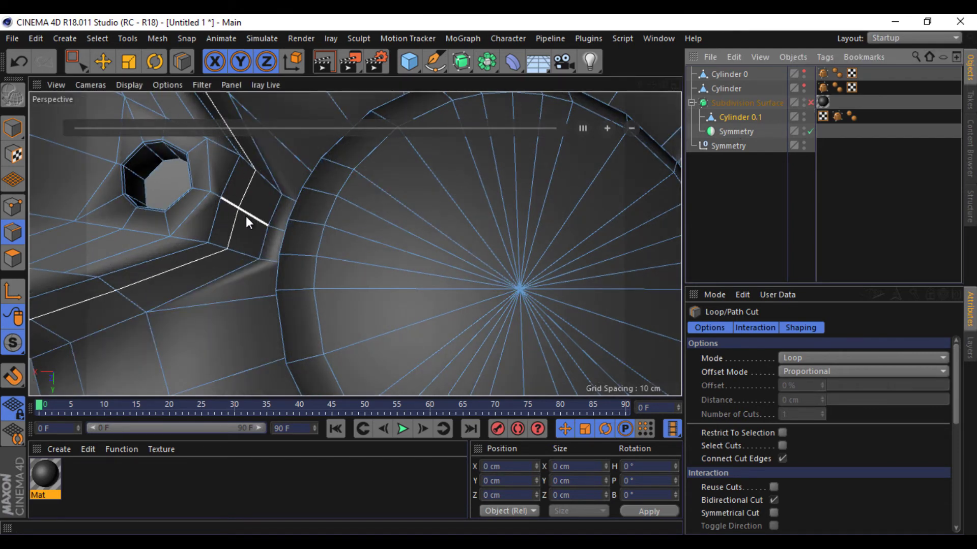
pyautogui.click(267, 224)
pyautogui.scroll(-5, 269, 297)
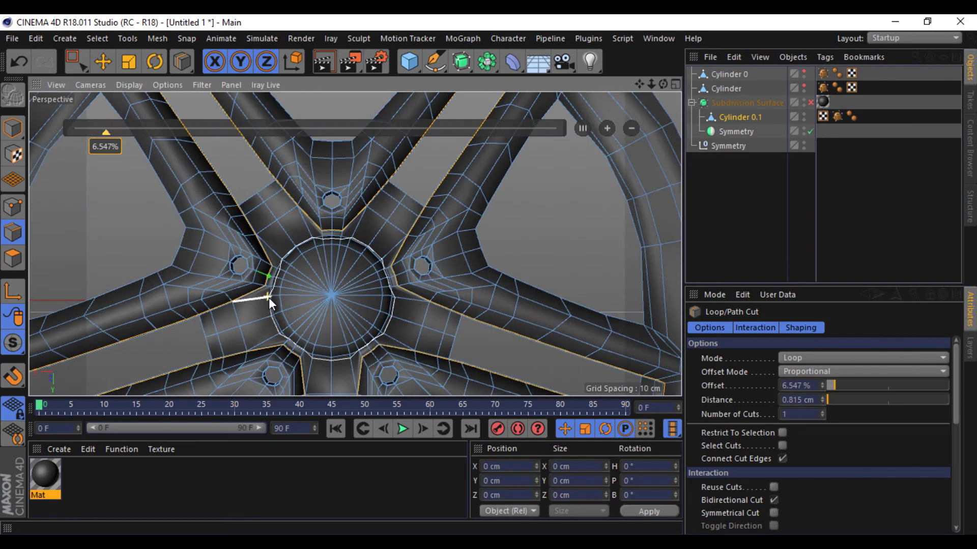
pyautogui.click(810, 102)
pyautogui.click(743, 173)
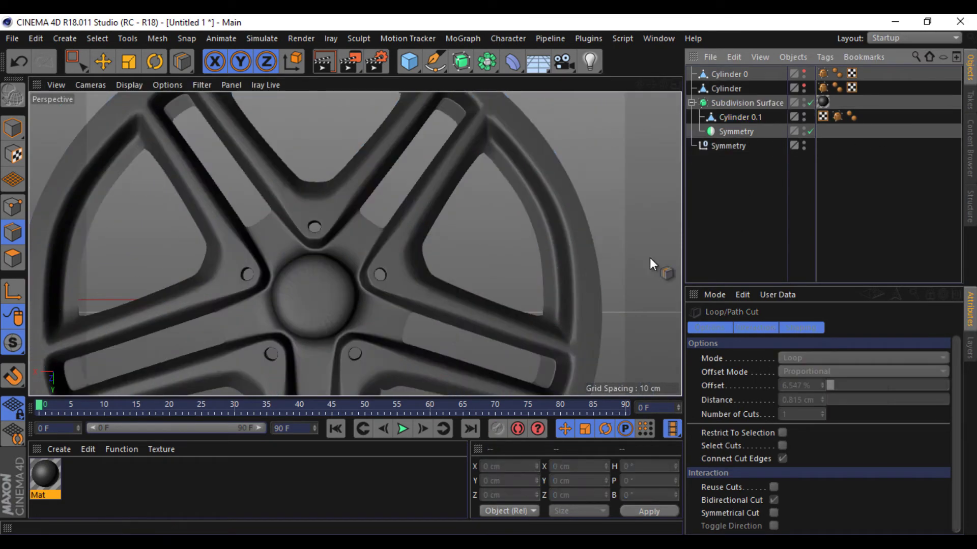
pyautogui.scroll(3, 489, 273)
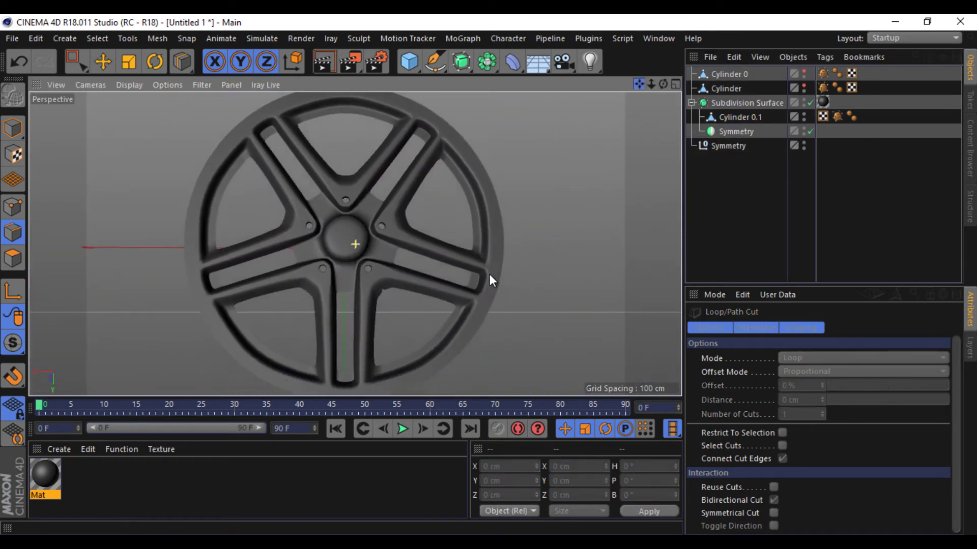
pyautogui.moveTo(663, 84)
pyautogui.mouseDown()
pyautogui.moveTo(499, 279)
pyautogui.moveTo(490, 275)
pyautogui.mouseUp()
# Paint-select the polygons at the centre of Cylinder 0.1's hub.
pyautogui.click(740, 117)
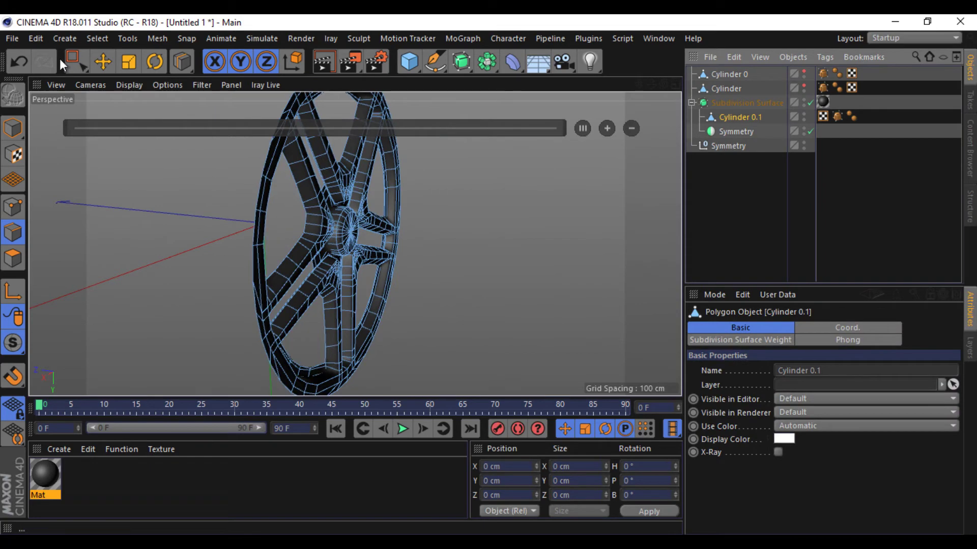
pyautogui.moveTo(76, 61); pyautogui.dragTo(132, 81)
pyautogui.click(13, 258)
pyautogui.scroll(5, 364, 240)
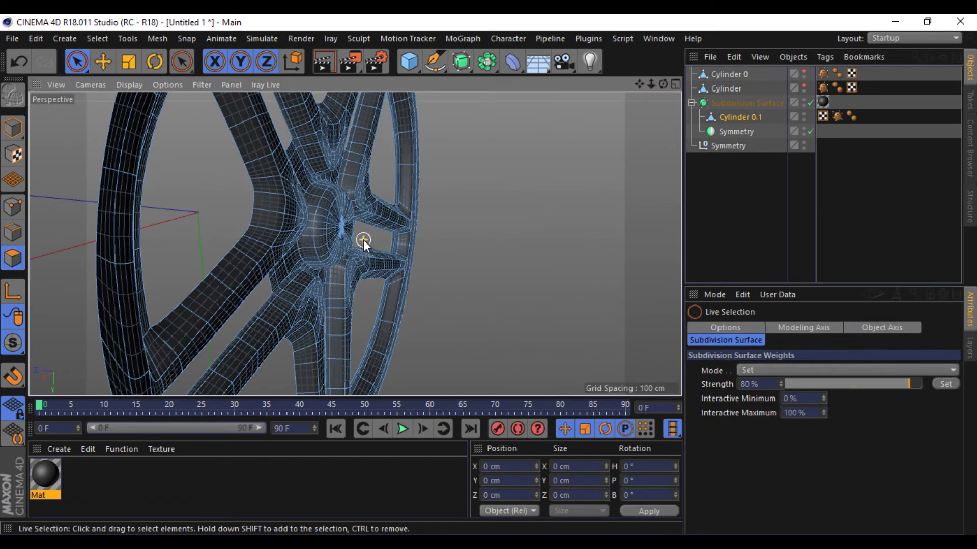
pyautogui.scroll(5, 349, 233)
pyautogui.moveTo(662, 83)
pyautogui.mouseDown()
pyautogui.moveTo(488, 274)
pyautogui.moveTo(643, 81)
pyautogui.mouseUp()
pyautogui.moveTo(239, 211)
pyautogui.mouseDown()
pyautogui.moveTo(200, 206)
pyautogui.moveTo(151, 180)
pyautogui.moveTo(195, 203)
pyautogui.mouseUp()
# Push the hub disc along its depth and turn off Subdivision Surface.
pyautogui.moveTo(662, 83)
pyautogui.mouseDown()
pyautogui.moveTo(490, 274)
pyautogui.moveTo(645, 105)
pyautogui.mouseUp()
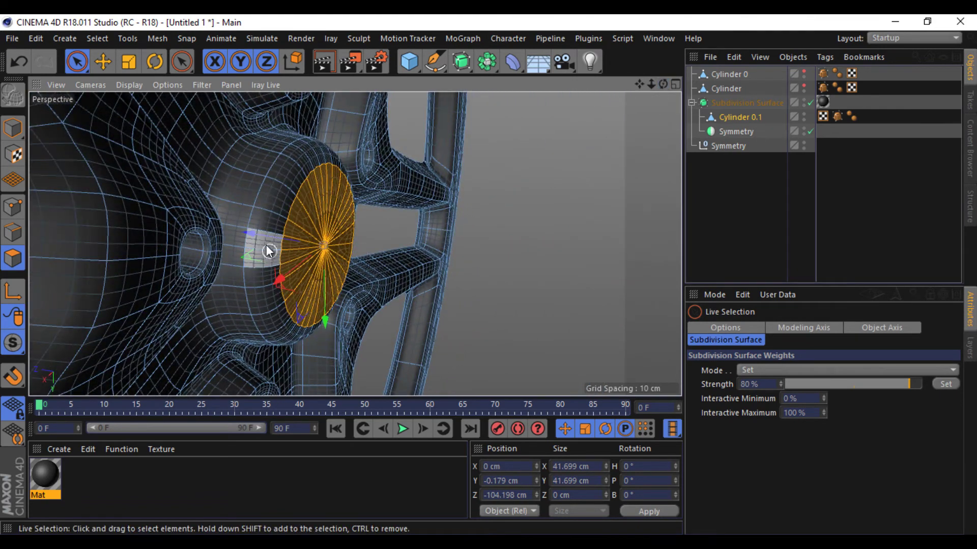
pyautogui.moveTo(252, 237); pyautogui.dragTo(237, 237)
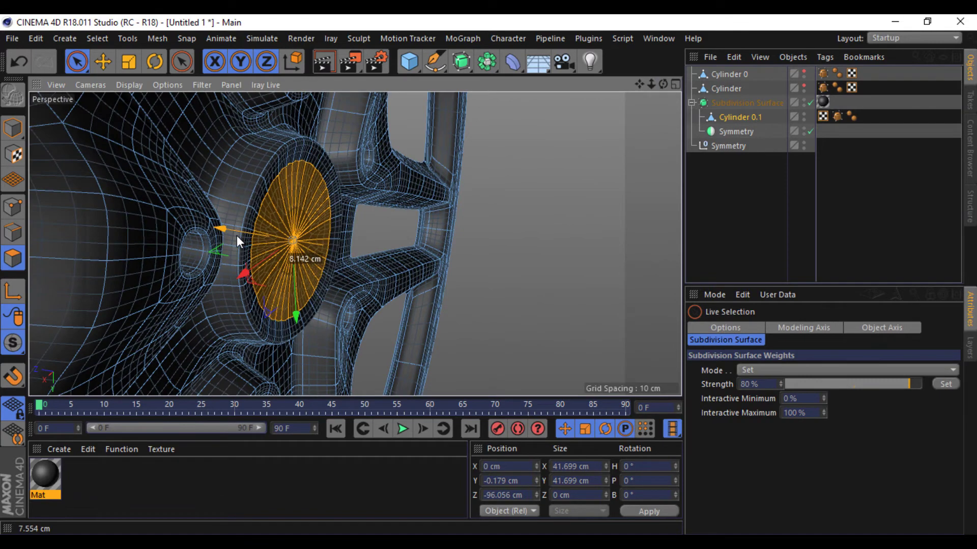
pyautogui.click(810, 103)
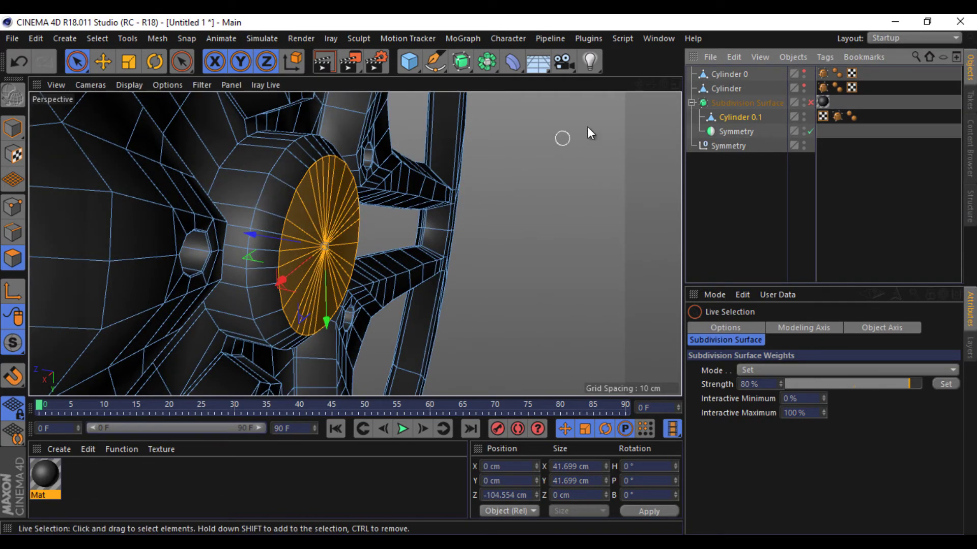
pyautogui.moveTo(662, 83); pyautogui.dragTo(491, 276)
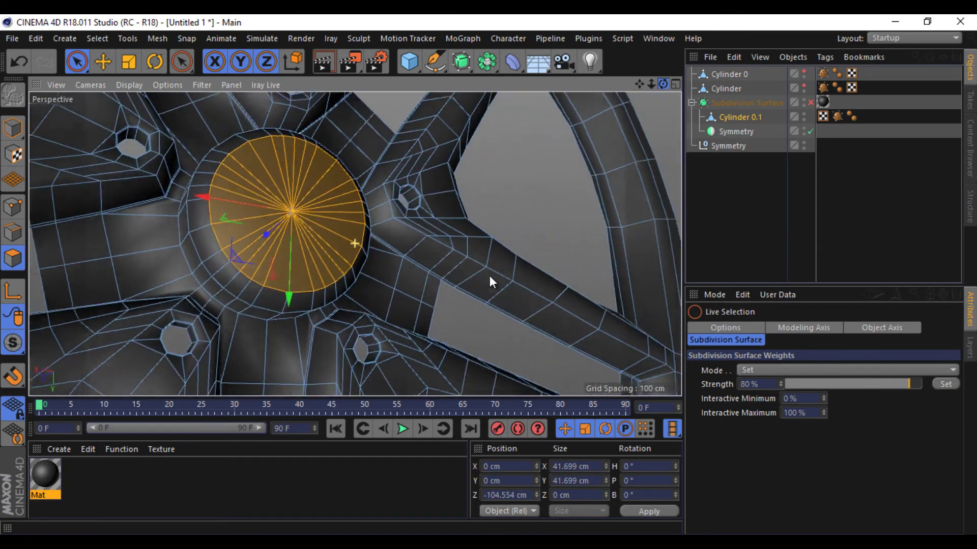
pyautogui.moveTo(490, 277); pyautogui.dragTo(490, 276)
pyautogui.moveTo(654, 82); pyautogui.dragTo(386, 185)
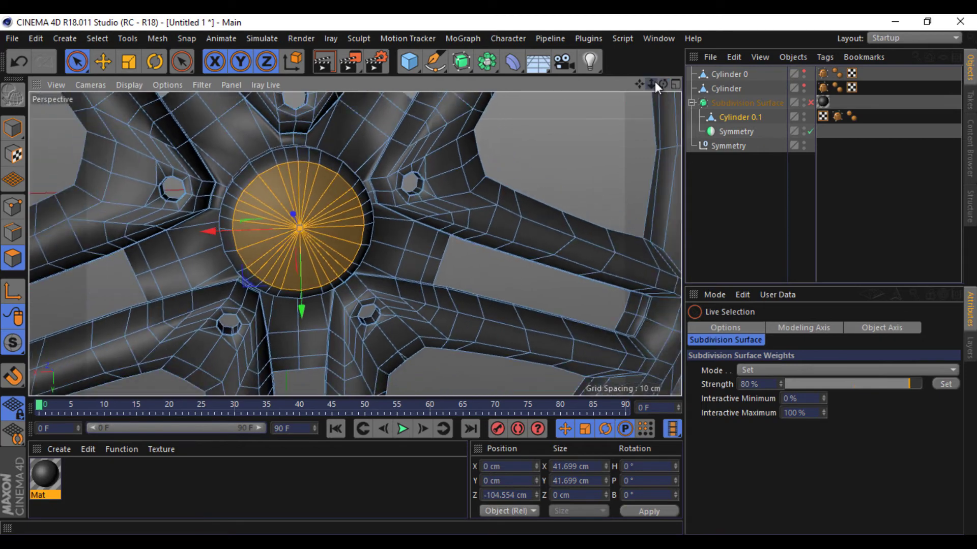
# Dissolve the edge loop around the hub.
pyautogui.click(13, 232)
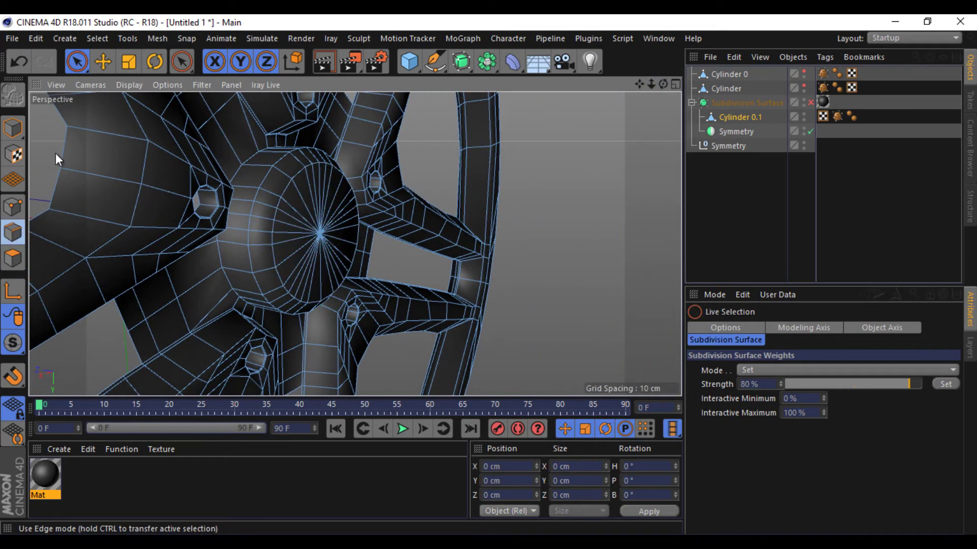
pyautogui.click(102, 61)
pyautogui.doubleClick(248, 266)
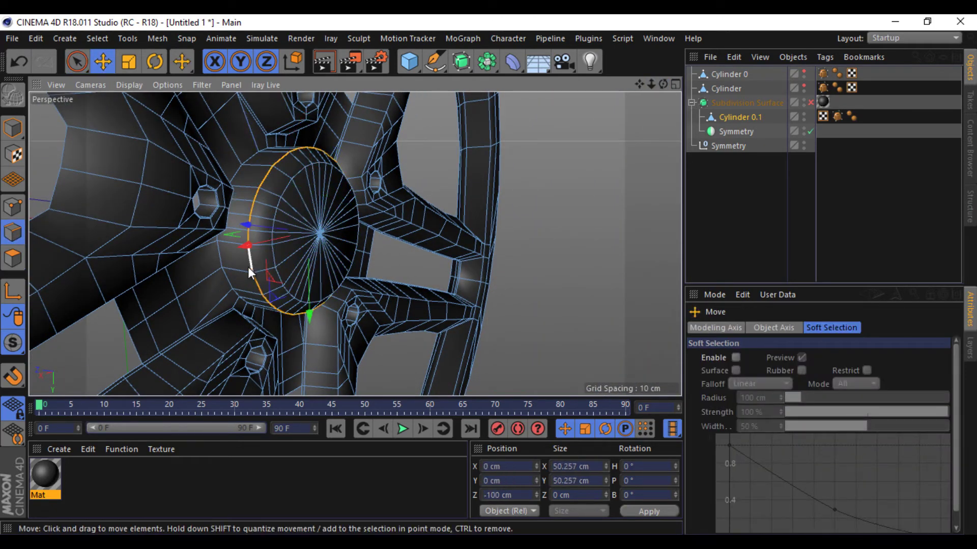
pyautogui.rightClick(248, 267)
pyautogui.click(310, 238)
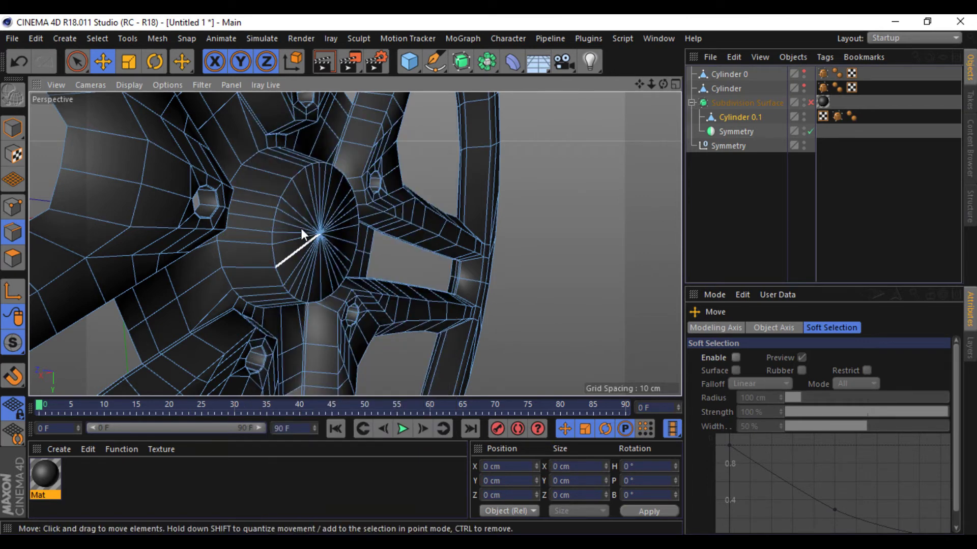
# Scale the hub cap's edge loop to about 50 cm and push it outward in depth.
pyautogui.doubleClick(285, 188)
pyautogui.click(125, 67)
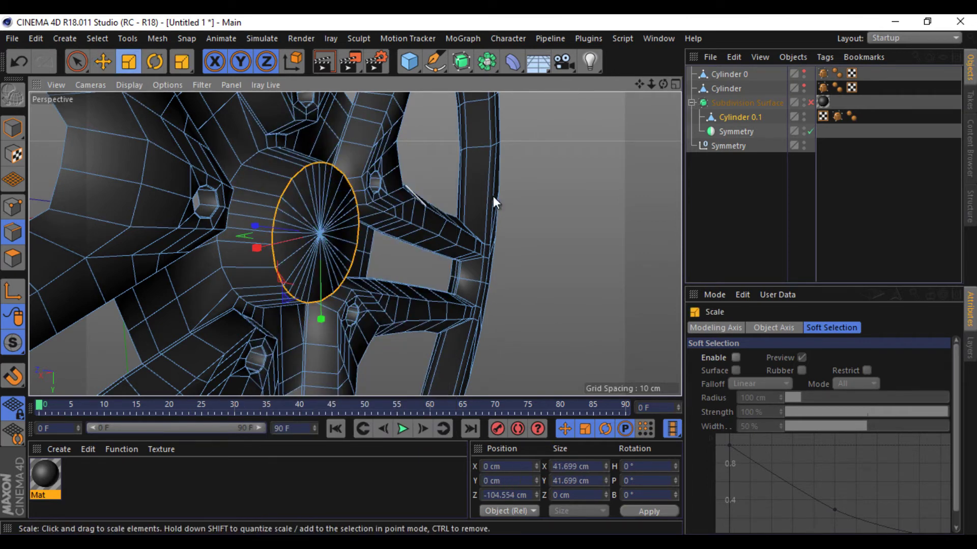
pyautogui.moveTo(493, 197); pyautogui.dragTo(554, 187)
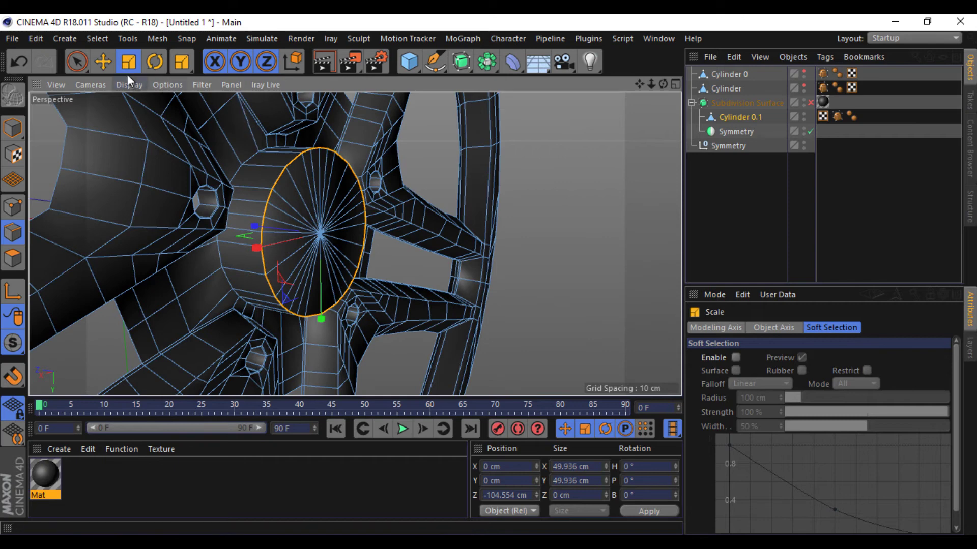
pyautogui.click(103, 61)
pyautogui.moveTo(255, 232); pyautogui.dragTo(232, 229)
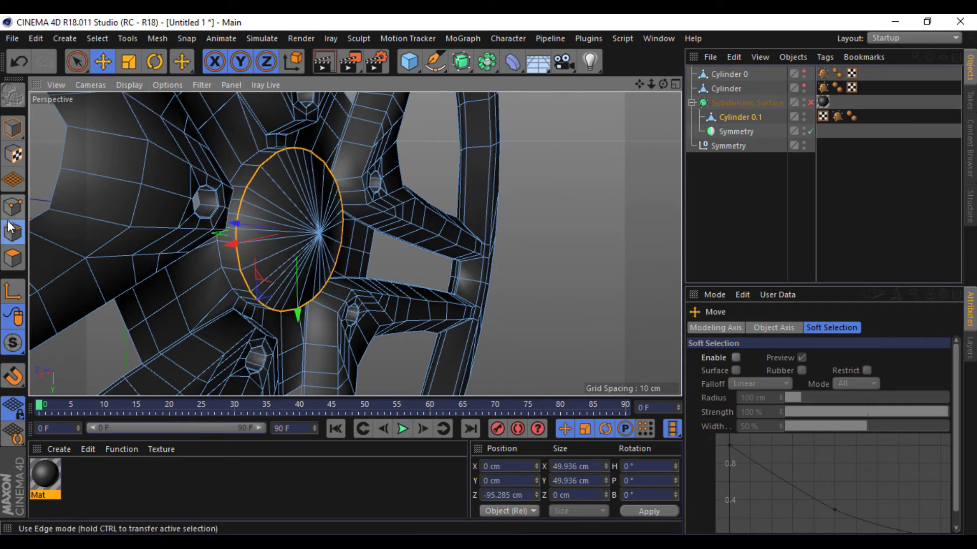
# Delete the hub's centre pole point and round the hole's points with Points to Circle.
pyautogui.click(12, 207)
pyautogui.click(315, 233)
pyautogui.press('Delete')
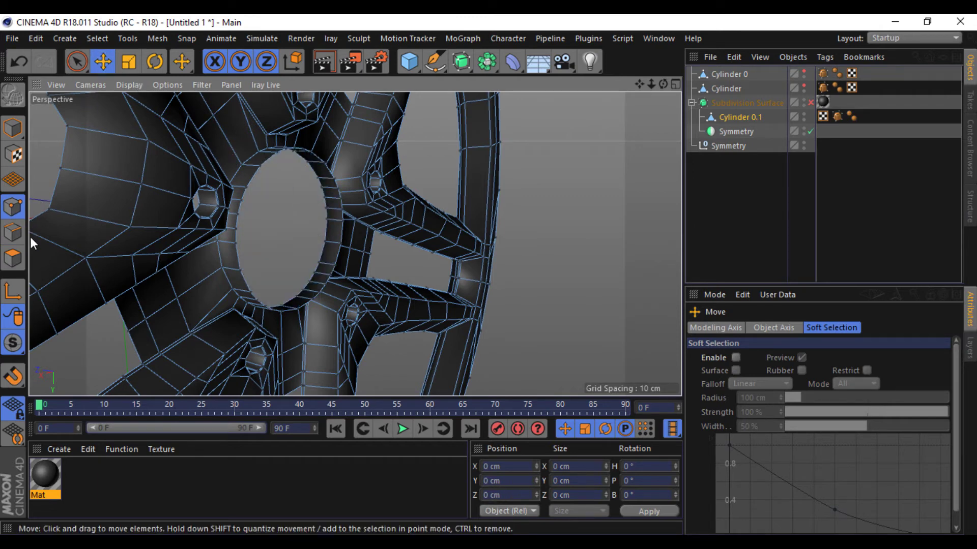
pyautogui.click(14, 234)
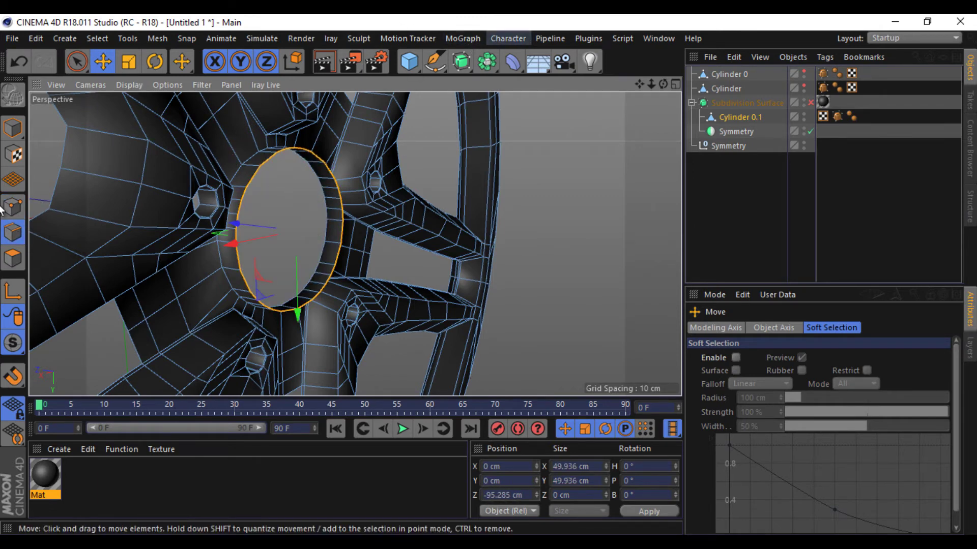
pyautogui.click(15, 208)
pyautogui.click(585, 40)
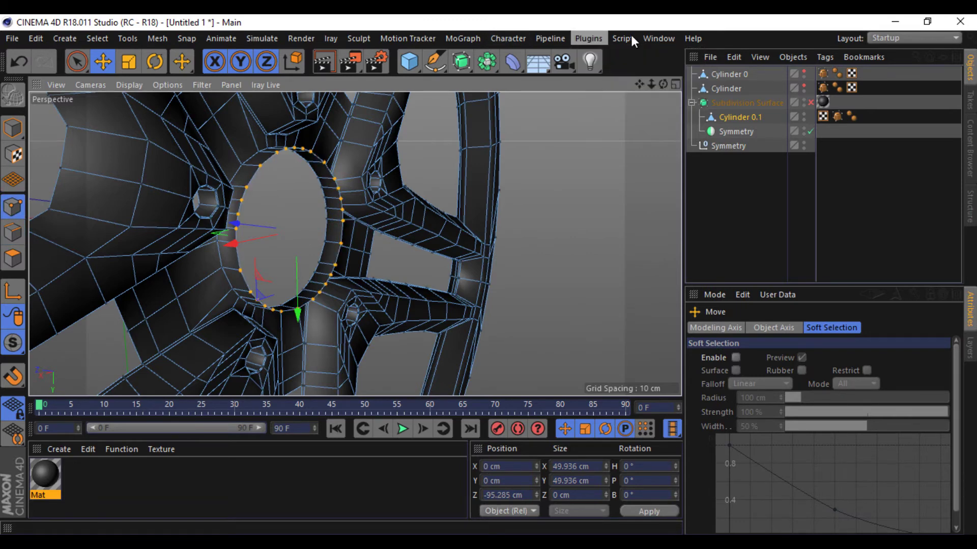
pyautogui.click(624, 38)
pyautogui.click(786, 99)
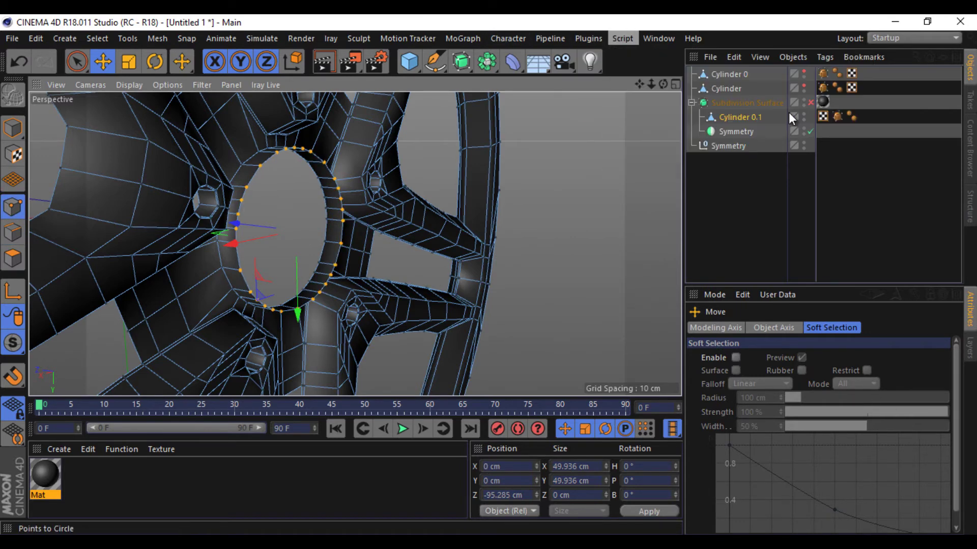
# Shrink the hole's ring to under 9 cm.
pyautogui.click(129, 61)
pyautogui.moveTo(640, 190)
pyautogui.mouseDown()
pyautogui.moveTo(289, 359)
pyautogui.moveTo(402, 307)
pyautogui.moveTo(392, 314)
pyautogui.mouseUp()
pyautogui.moveTo(663, 84); pyautogui.dragTo(489, 275)
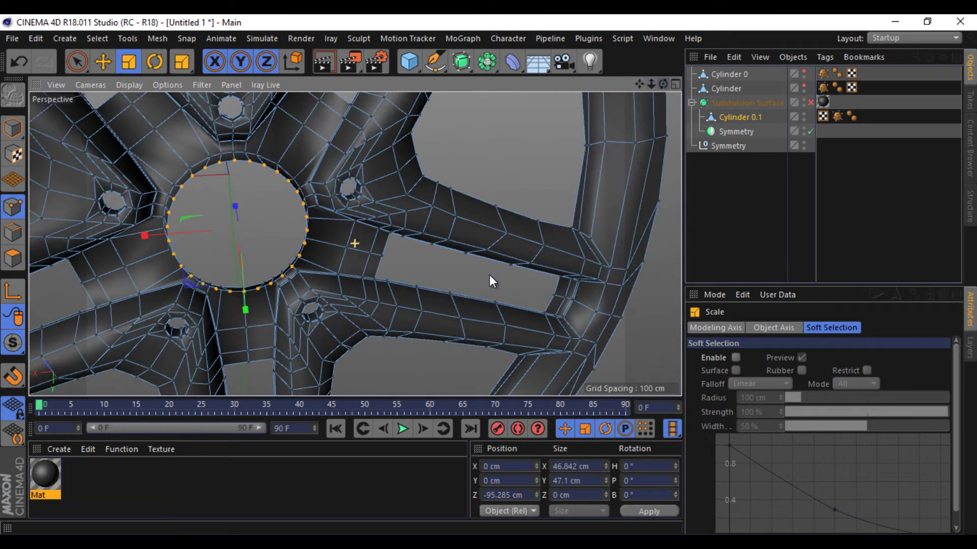
pyautogui.moveTo(234, 197); pyautogui.dragTo(265, 209)
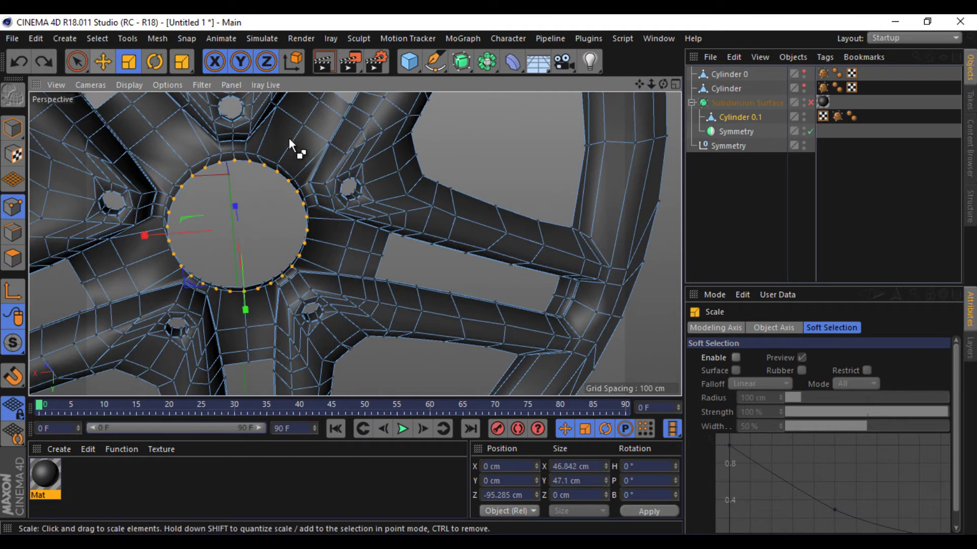
pyautogui.moveTo(288, 137); pyautogui.dragTo(141, 75)
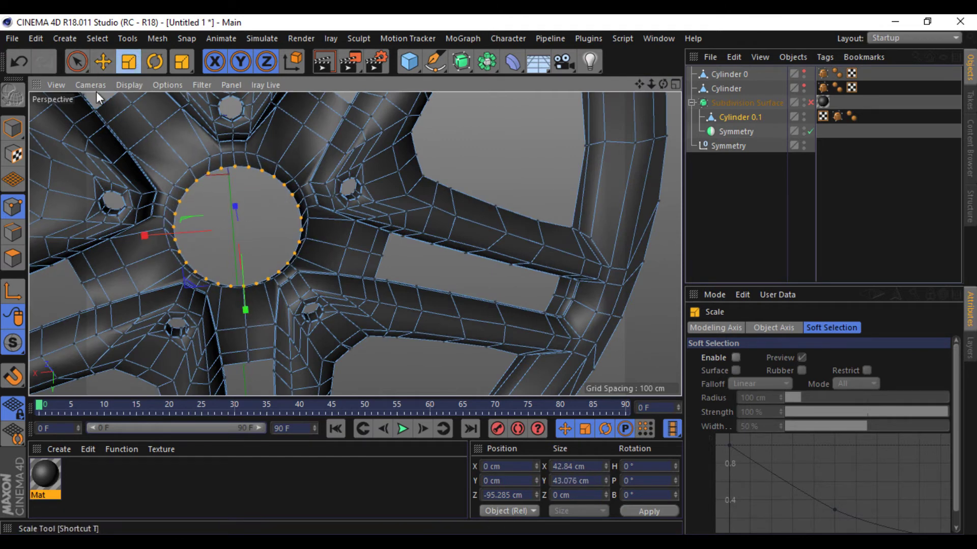
pyautogui.click(13, 232)
pyautogui.moveTo(393, 189)
pyautogui.mouseDown()
pyautogui.moveTo(228, 279)
pyautogui.moveTo(133, 380)
pyautogui.moveTo(488, 276)
pyautogui.mouseUp()
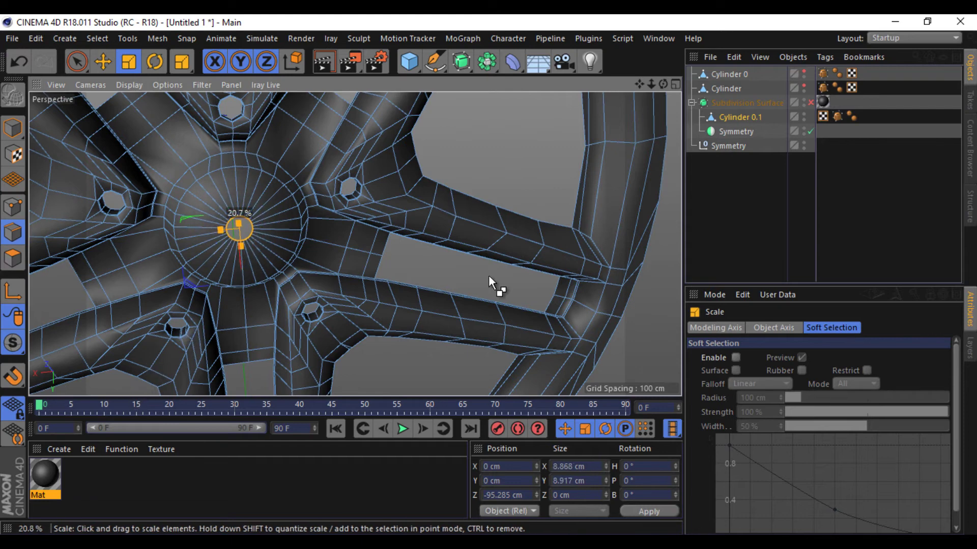
# Close the centre hole with Close Polygon Hole, restore smoothing, and minimize Cinema 4D.
pyautogui.rightClick(379, 234)
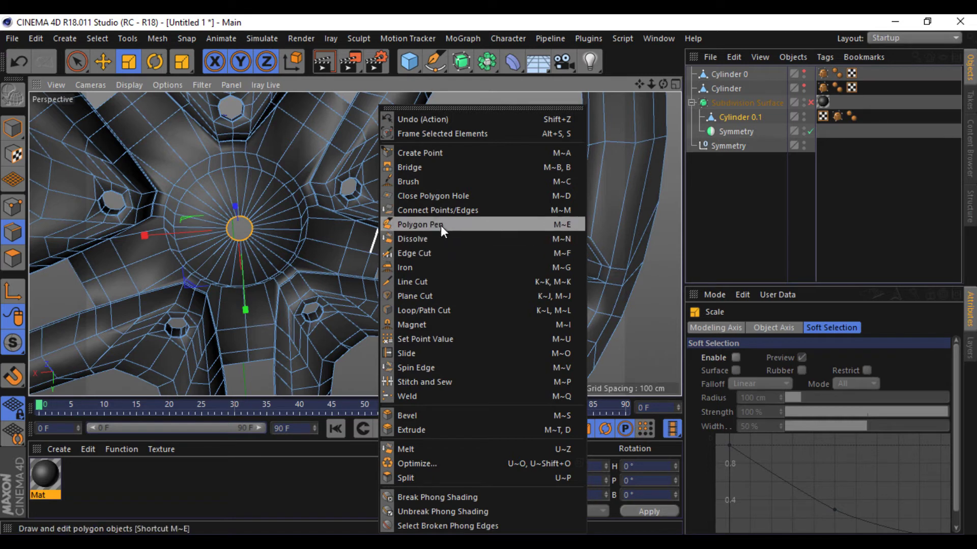
pyautogui.click(441, 196)
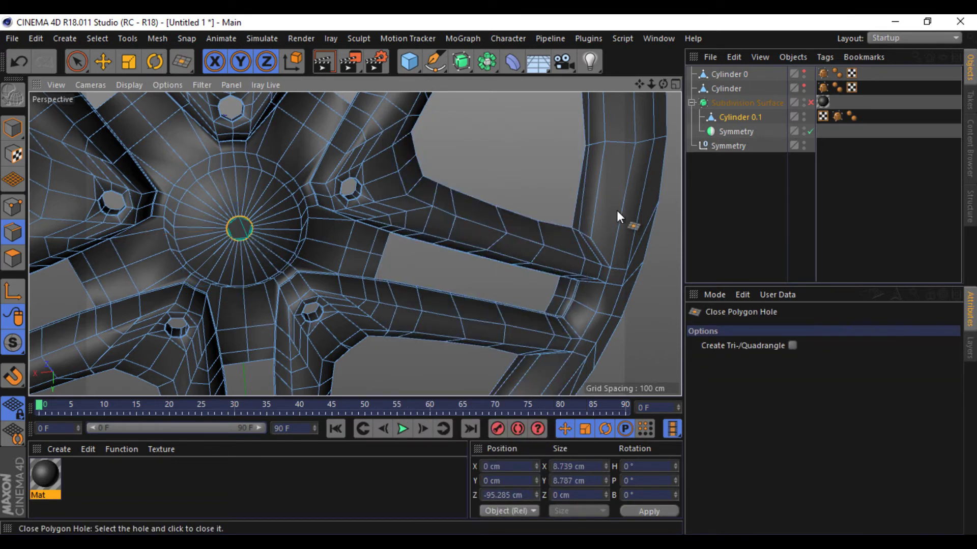
pyautogui.press('e')
pyautogui.click(772, 225)
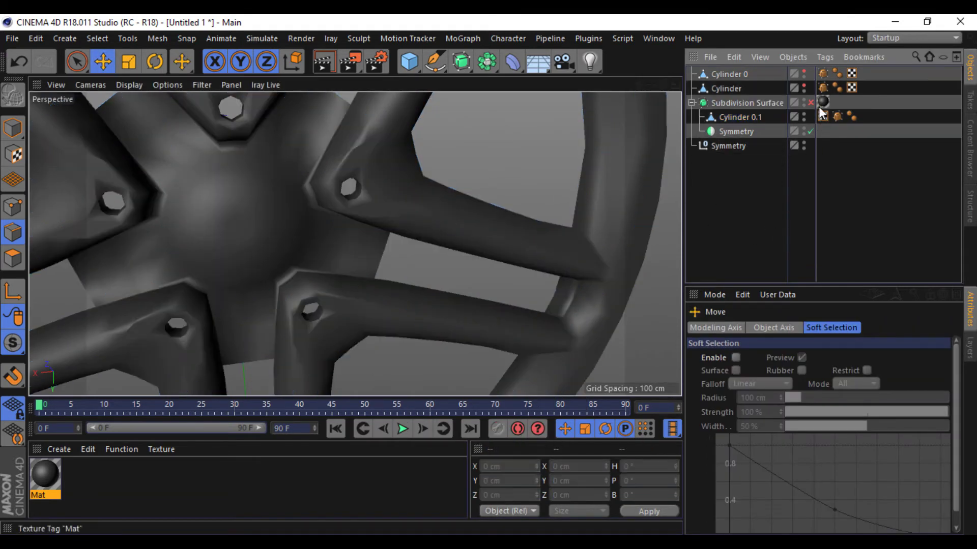
pyautogui.click(810, 102)
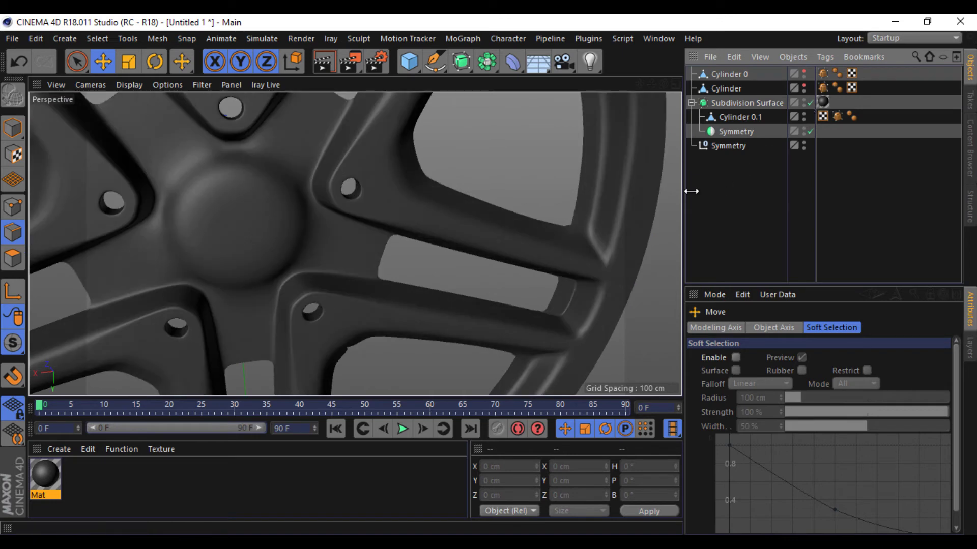
pyautogui.scroll(-10, 457, 241)
pyautogui.moveTo(663, 84)
pyautogui.mouseDown()
pyautogui.moveTo(489, 274)
pyautogui.moveTo(519, 239)
pyautogui.mouseUp()
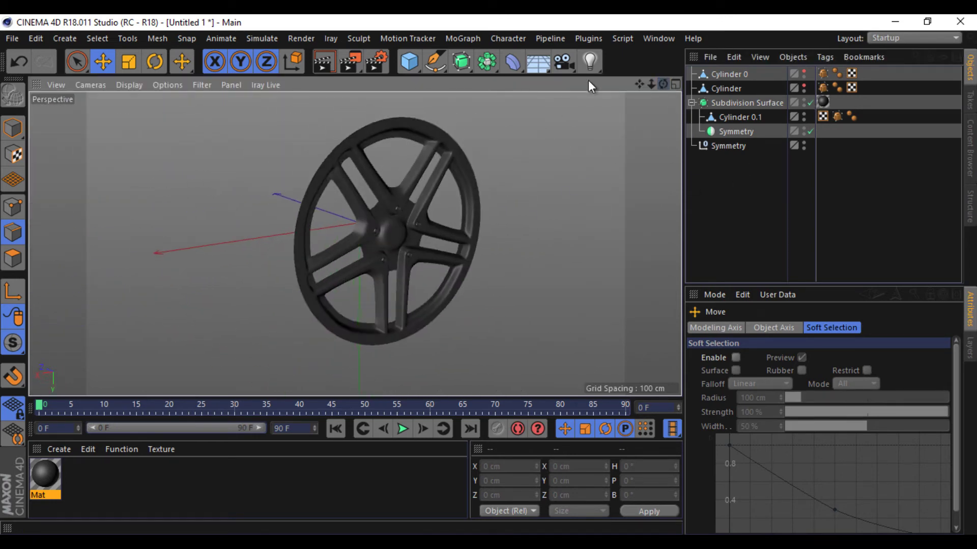
pyautogui.click(892, 22)
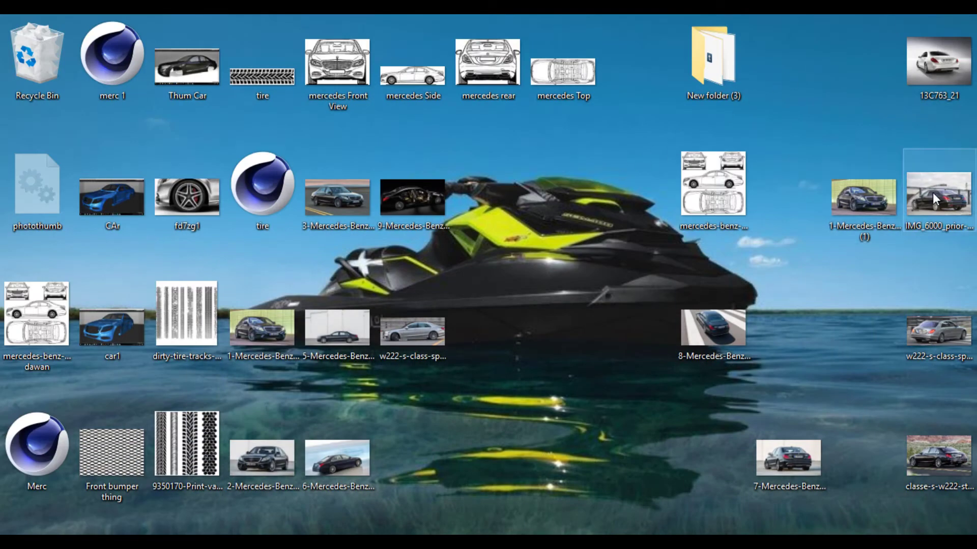
pyautogui.click(851, 202)
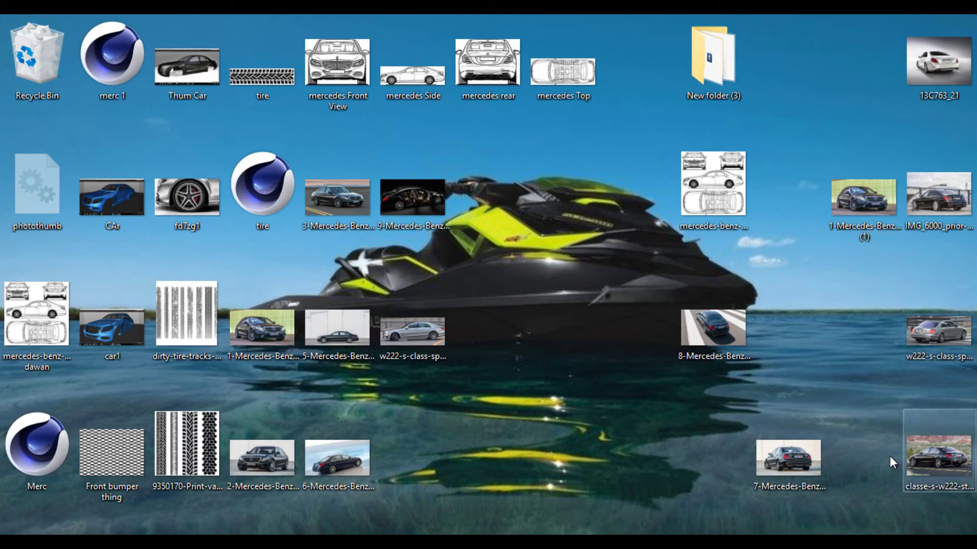
pyautogui.doubleClick(788, 446)
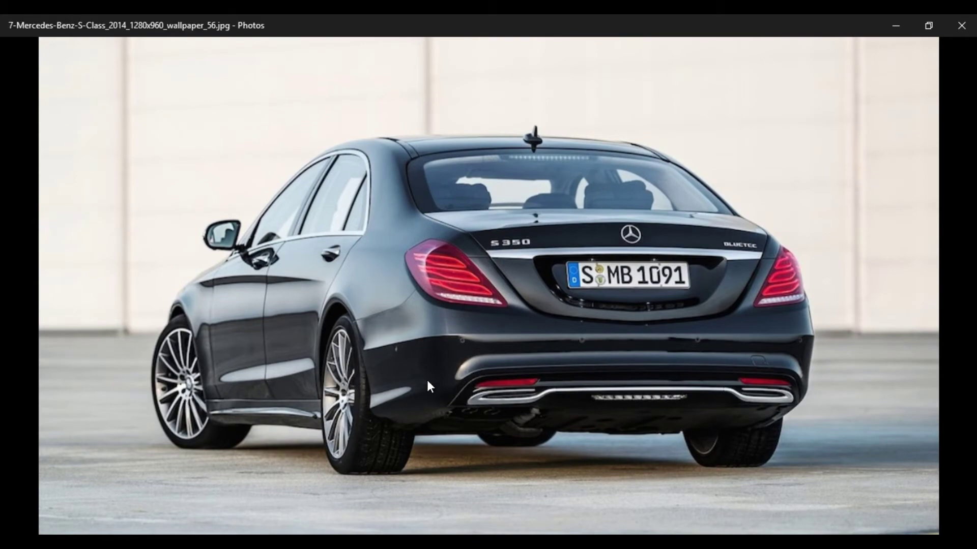
pyautogui.click(961, 25)
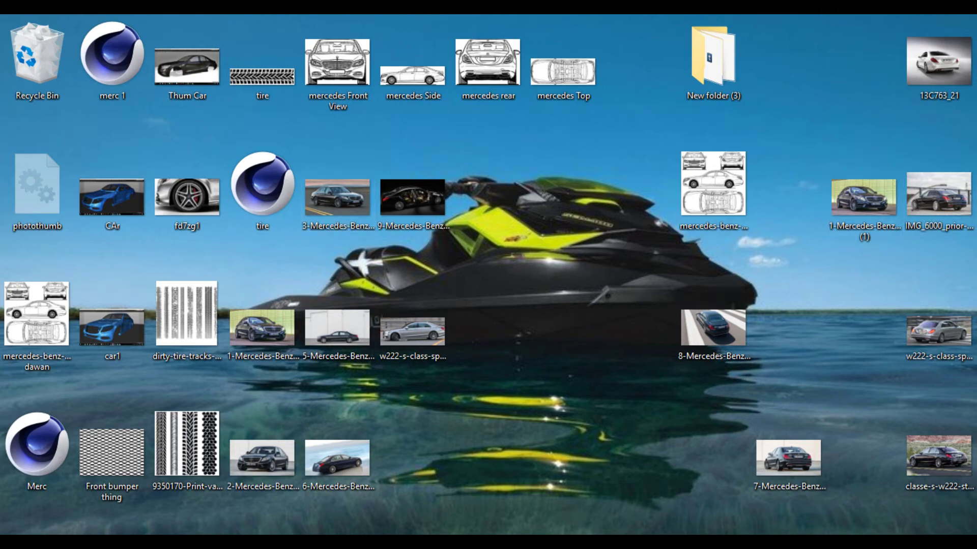
pyautogui.scroll(3, 317, 343)
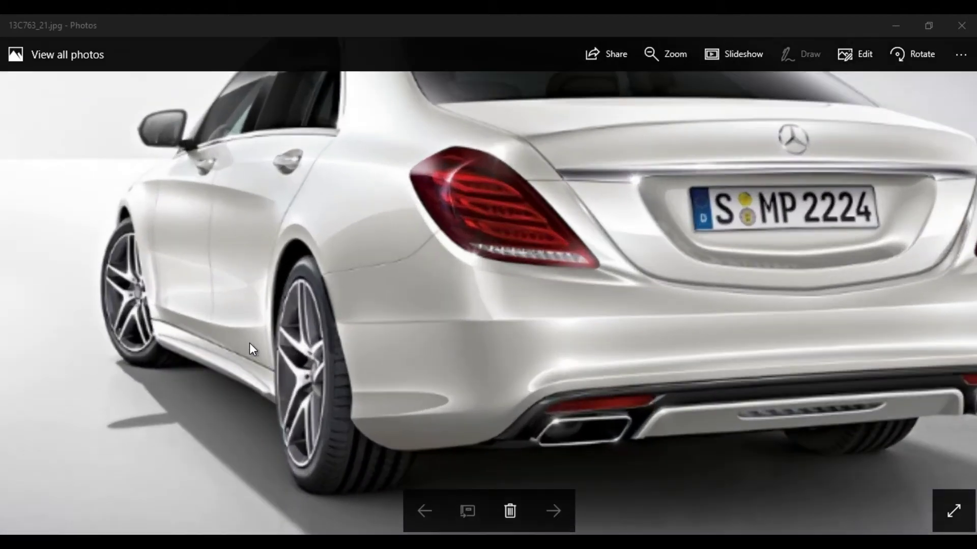
pyautogui.scroll(2, 250, 343)
pyautogui.moveTo(179, 343)
pyautogui.mouseDown()
pyautogui.moveTo(365, 242)
pyautogui.moveTo(387, 187)
pyautogui.mouseUp()
pyautogui.scroll(1, 388, 188)
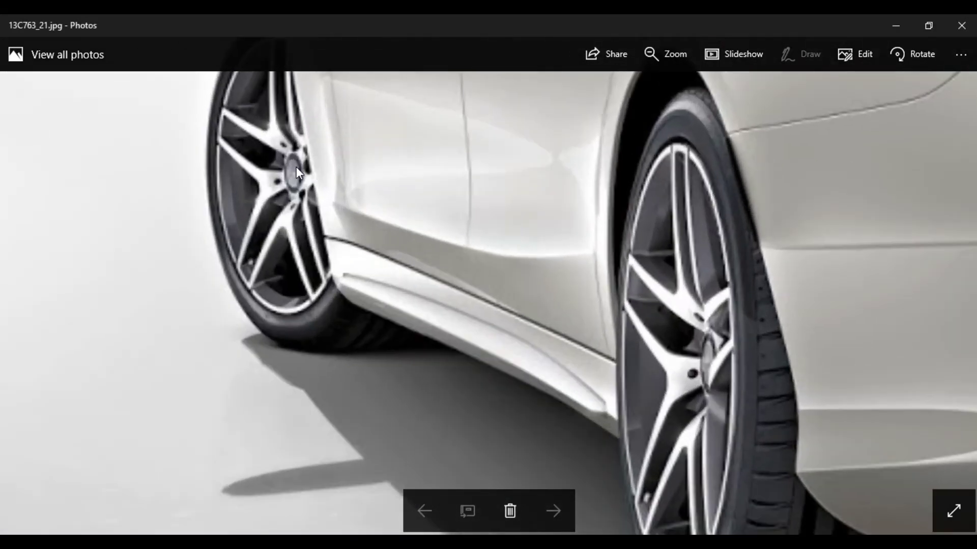
pyautogui.moveTo(296, 167)
pyautogui.mouseDown()
pyautogui.moveTo(386, 182)
pyautogui.moveTo(405, 210)
pyautogui.mouseUp()
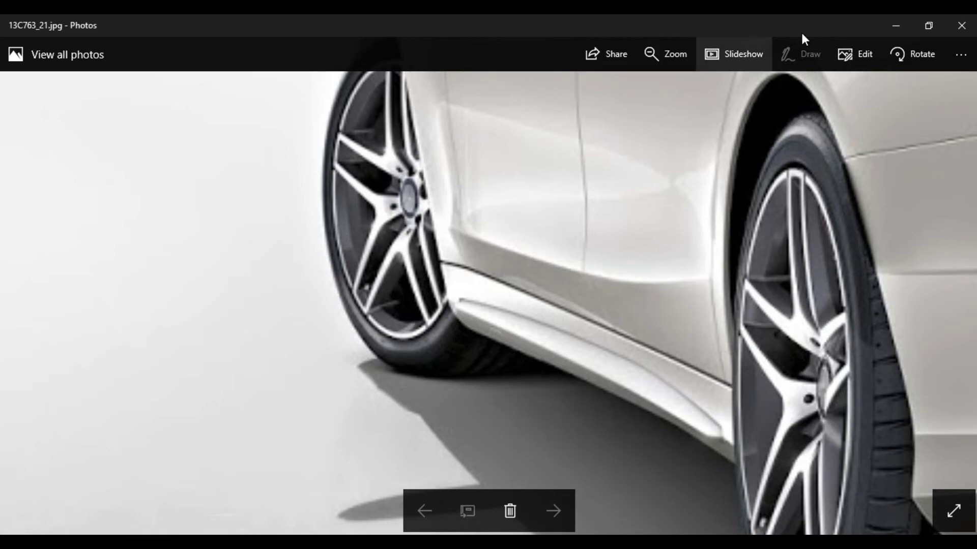
pyautogui.click(891, 23)
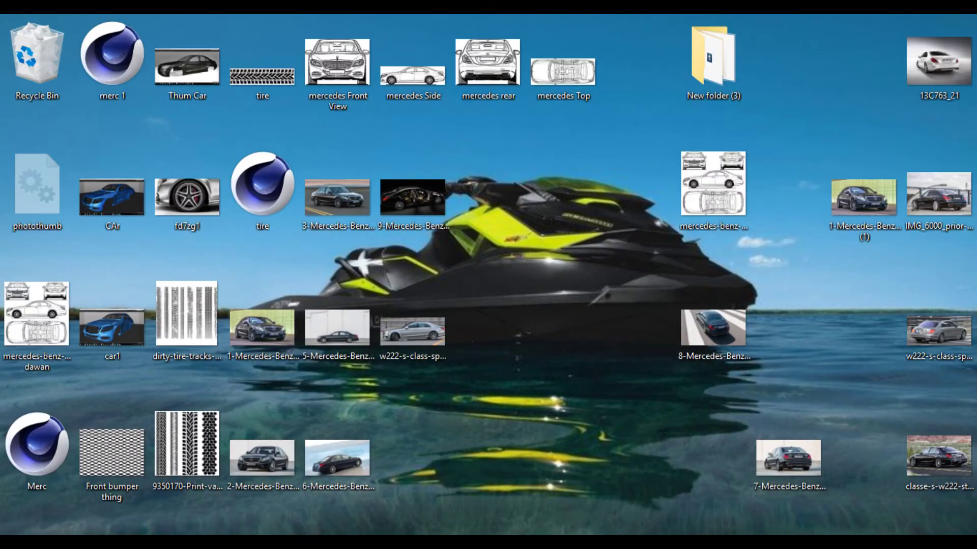
pyautogui.hotkey('alt', 'Tab')
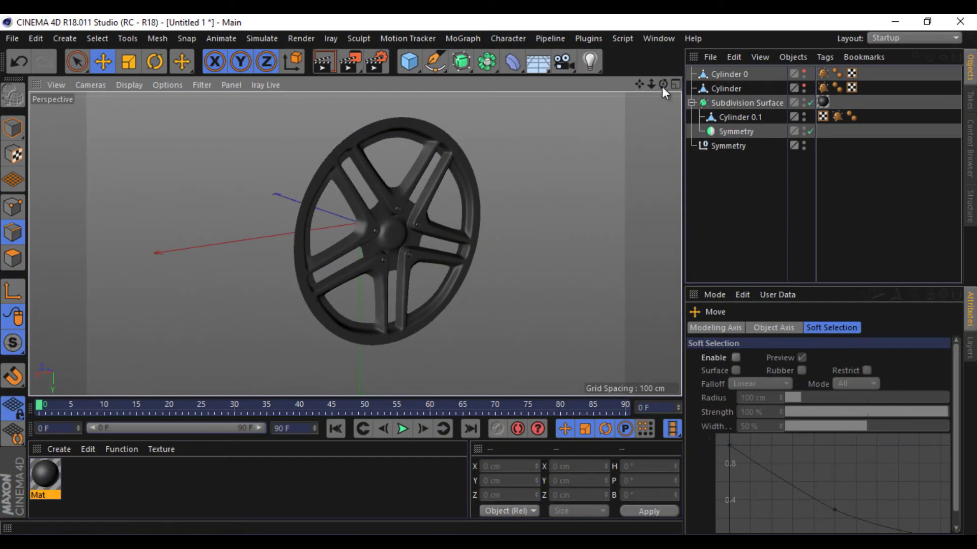
# Live-select the hub polygon ring on Cylinder 0.1 and recess it about 3.5 cm in Z.
pyautogui.moveTo(663, 84); pyautogui.dragTo(489, 275)
pyautogui.click(740, 116)
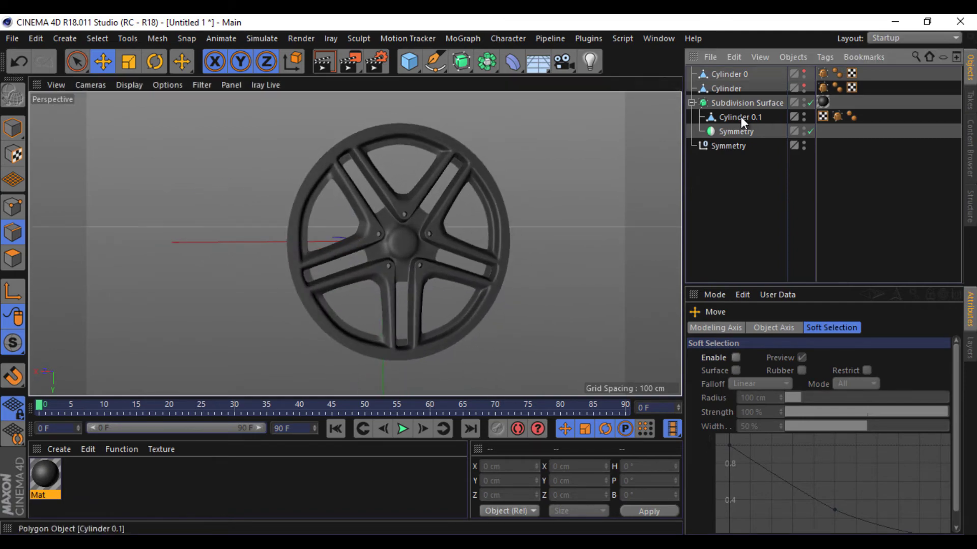
pyautogui.scroll(5, 405, 249)
pyautogui.scroll(5, 405, 250)
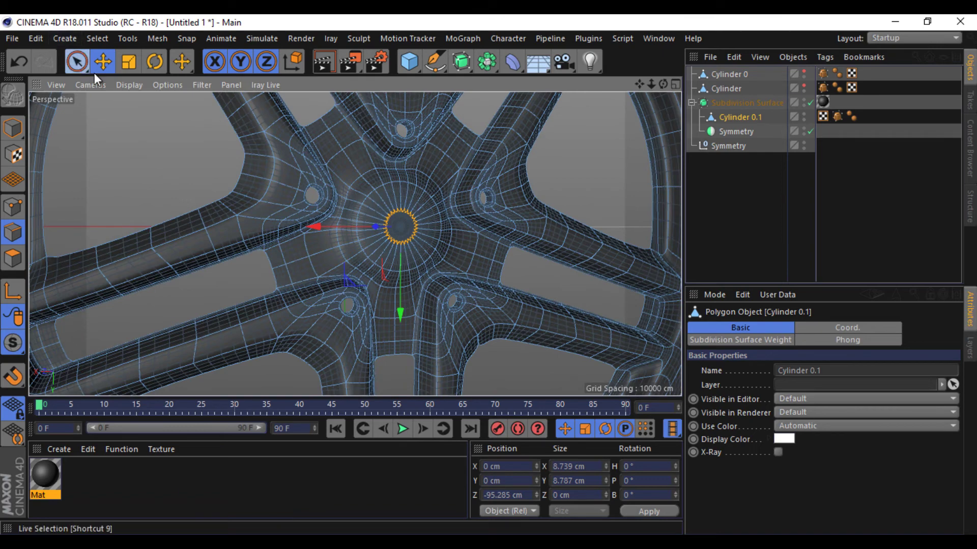
pyautogui.click(76, 61)
pyautogui.click(13, 257)
pyautogui.click(379, 244)
pyautogui.moveTo(359, 219)
pyautogui.mouseDown()
pyautogui.moveTo(416, 207)
pyautogui.moveTo(414, 234)
pyautogui.mouseUp()
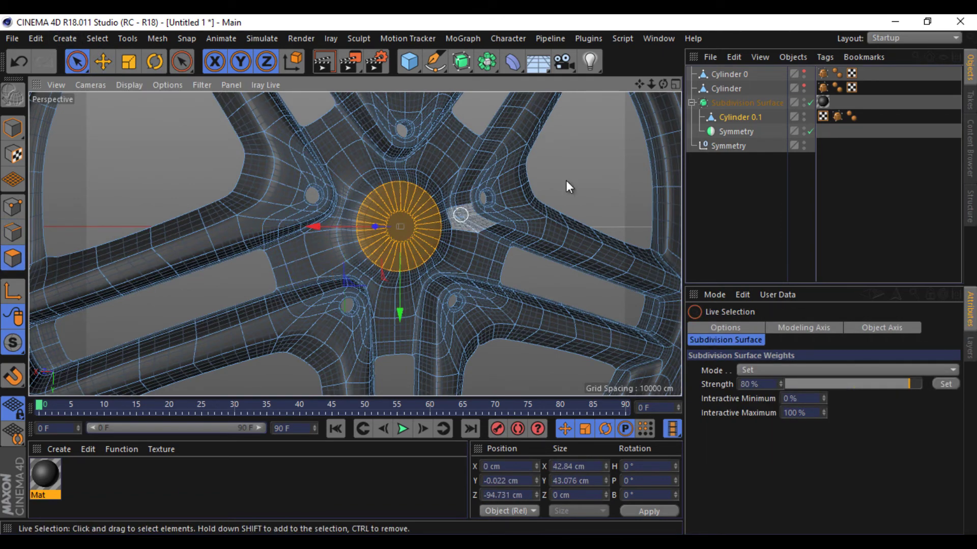
pyautogui.moveTo(663, 84); pyautogui.dragTo(608, 149)
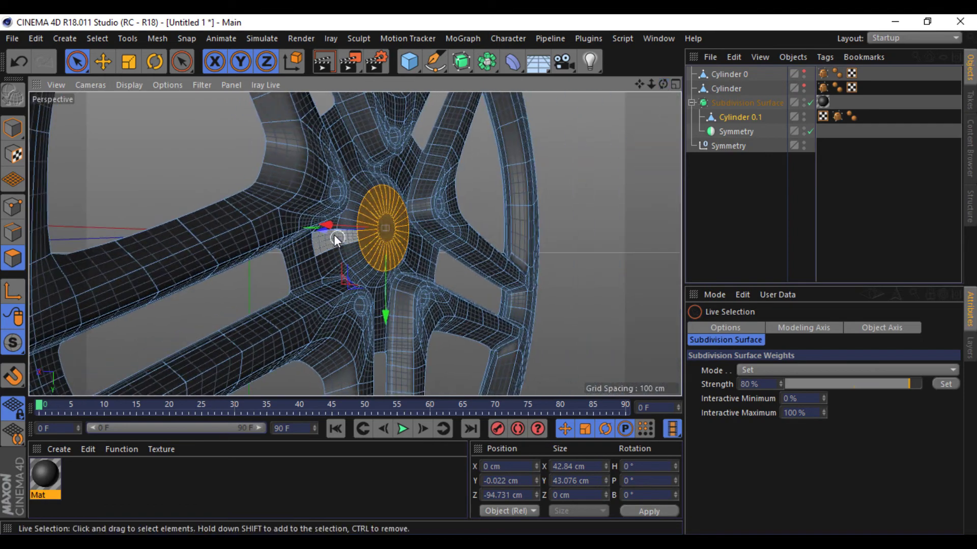
pyautogui.moveTo(332, 234); pyautogui.dragTo(327, 238)
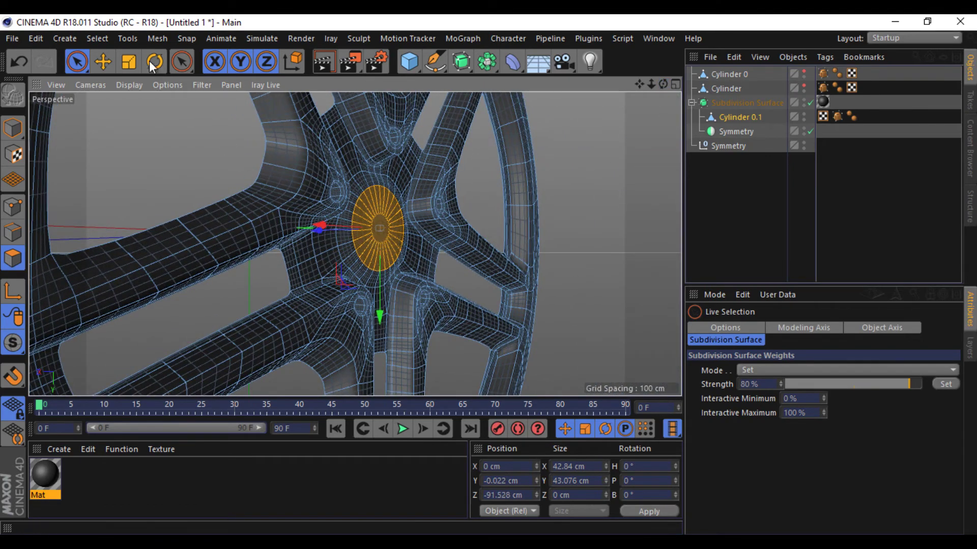
# Bevel the edge loop around the hub with a 0.28 cm offset.
pyautogui.click(102, 61)
pyautogui.click(13, 207)
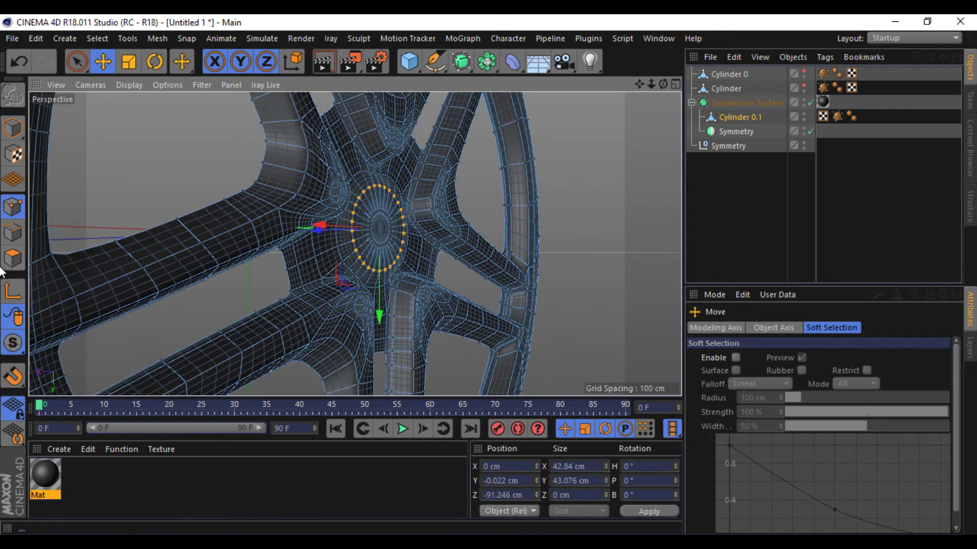
pyautogui.click(13, 233)
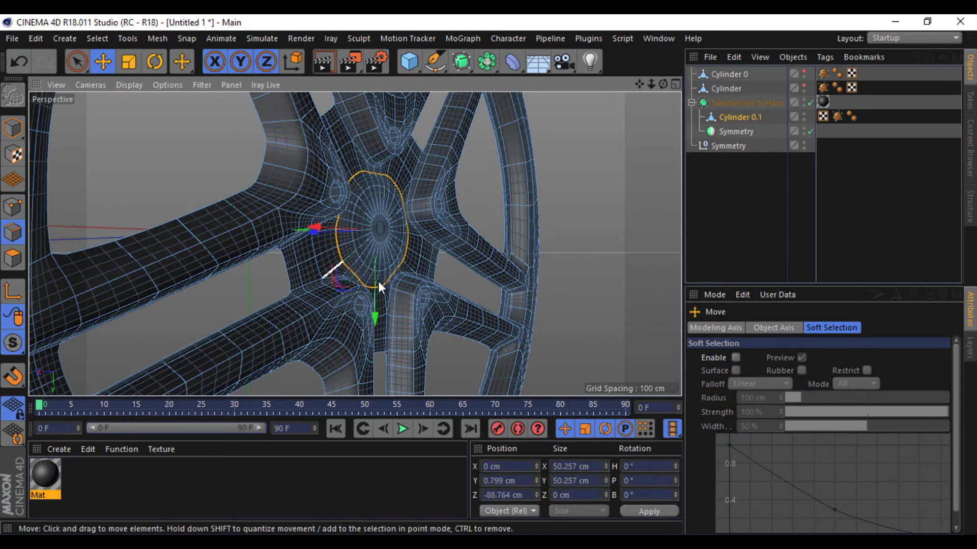
pyautogui.rightClick(414, 285)
pyautogui.click(443, 415)
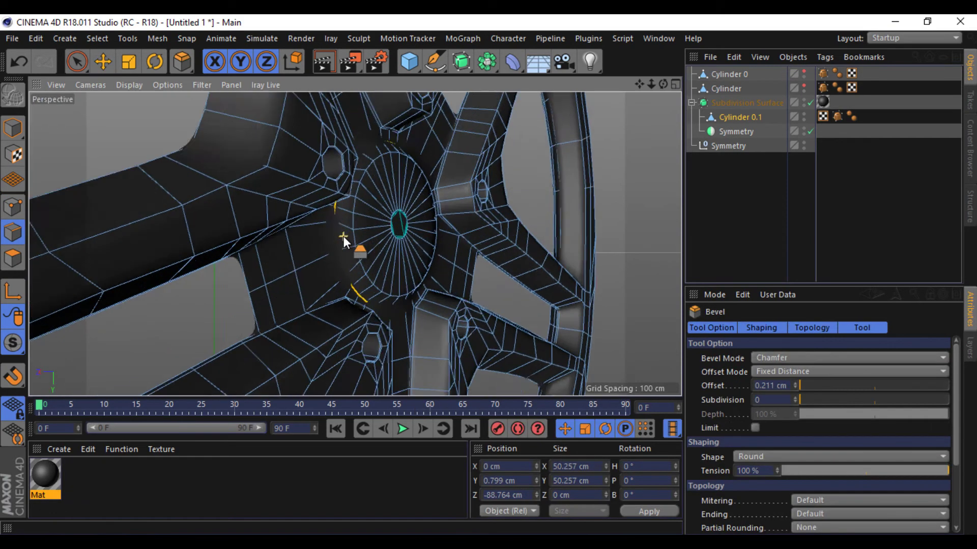
pyautogui.scroll(5, 344, 239)
pyautogui.scroll(3, 407, 260)
pyautogui.scroll(-3, 490, 273)
pyautogui.moveTo(490, 272); pyautogui.dragTo(492, 274)
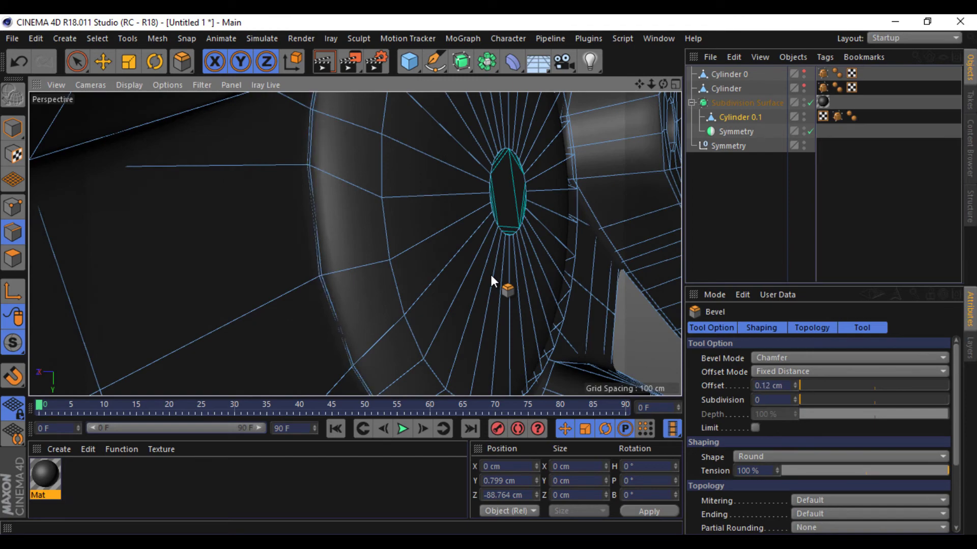
pyautogui.scroll(-3, 492, 275)
pyautogui.scroll(-2, 491, 275)
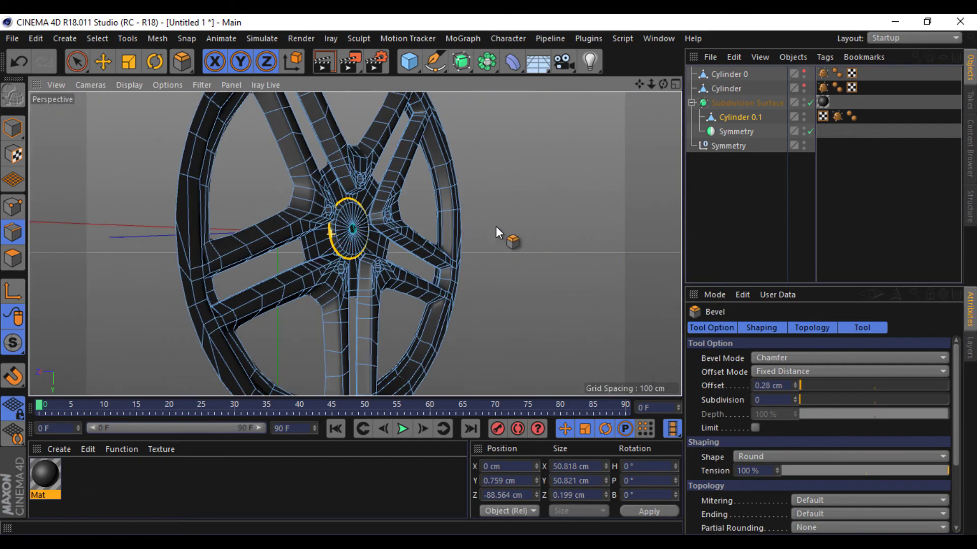
# Deselect the wheel and move Cylinder 0.1 out of the Subdivision Surface.
pyautogui.click(718, 228)
pyautogui.scroll(-3, 489, 275)
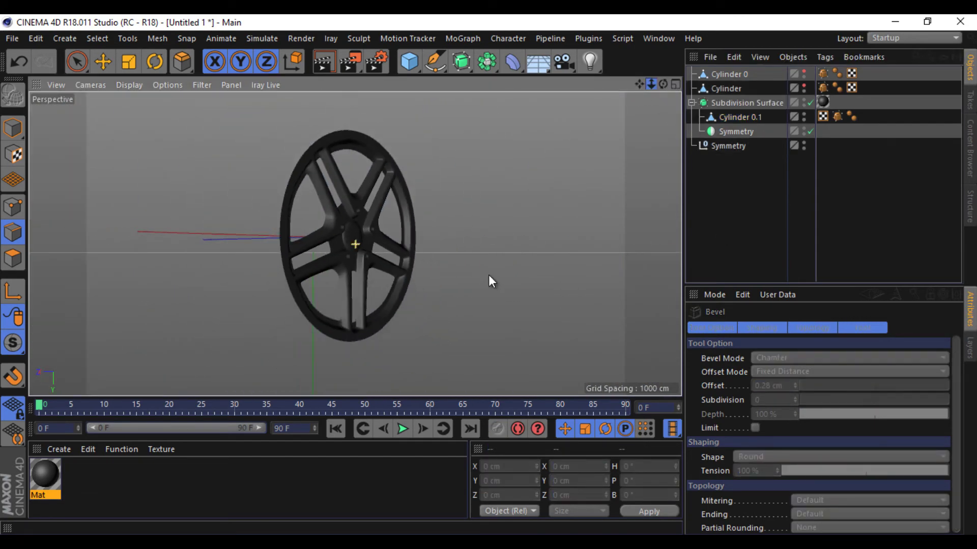
pyautogui.moveTo(740, 112); pyautogui.dragTo(725, 70)
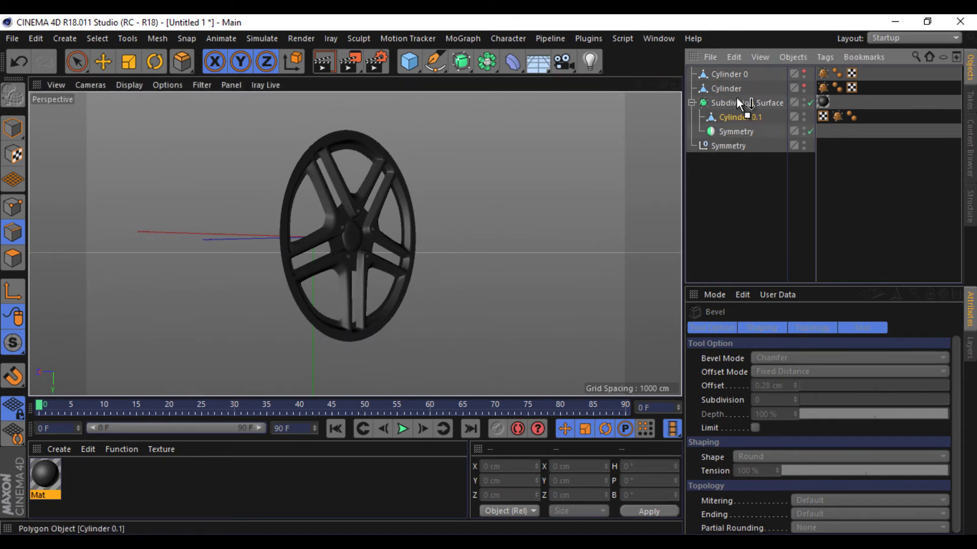
# Add an FFD deformer and set its Grid Points X, Y and Z to 5.
pyautogui.click(513, 71)
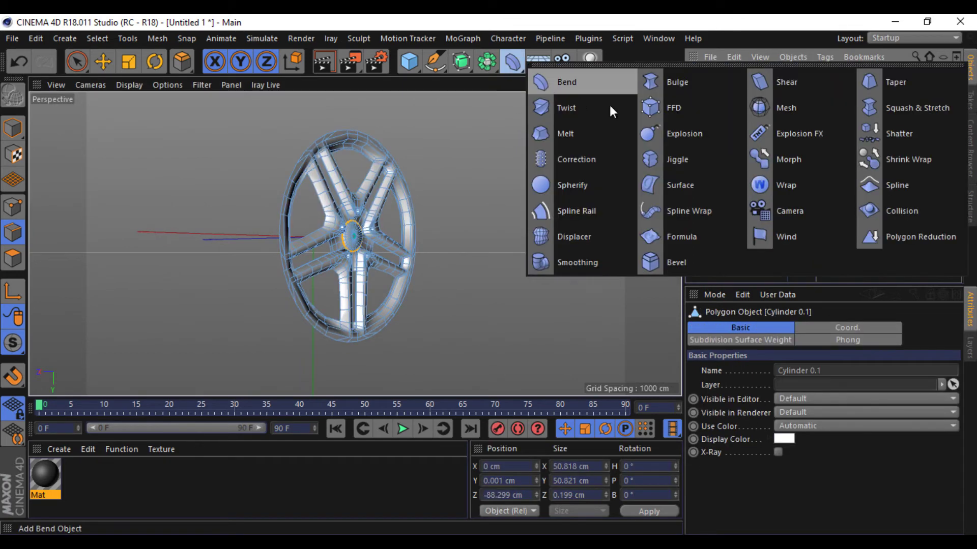
pyautogui.click(666, 108)
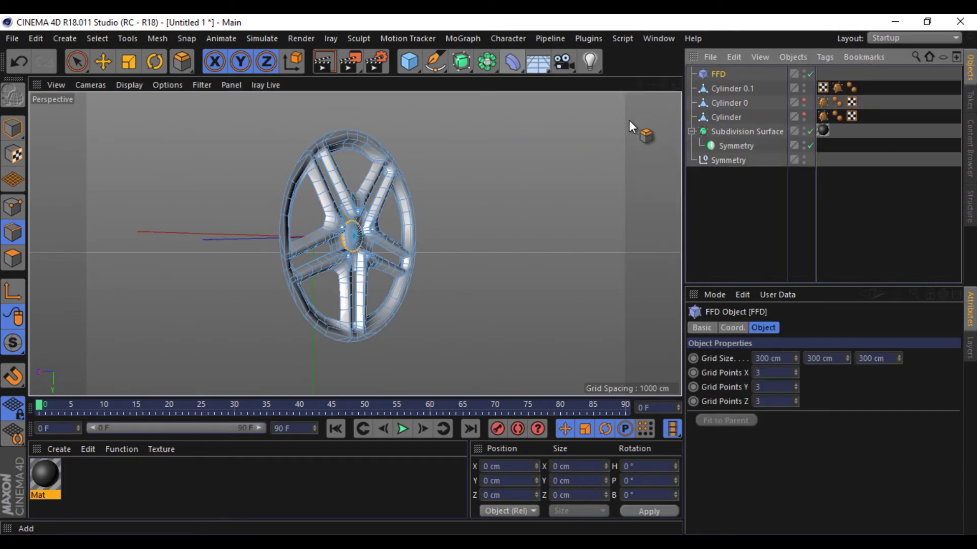
pyautogui.click(103, 61)
pyautogui.click(23, 123)
pyautogui.click(724, 75)
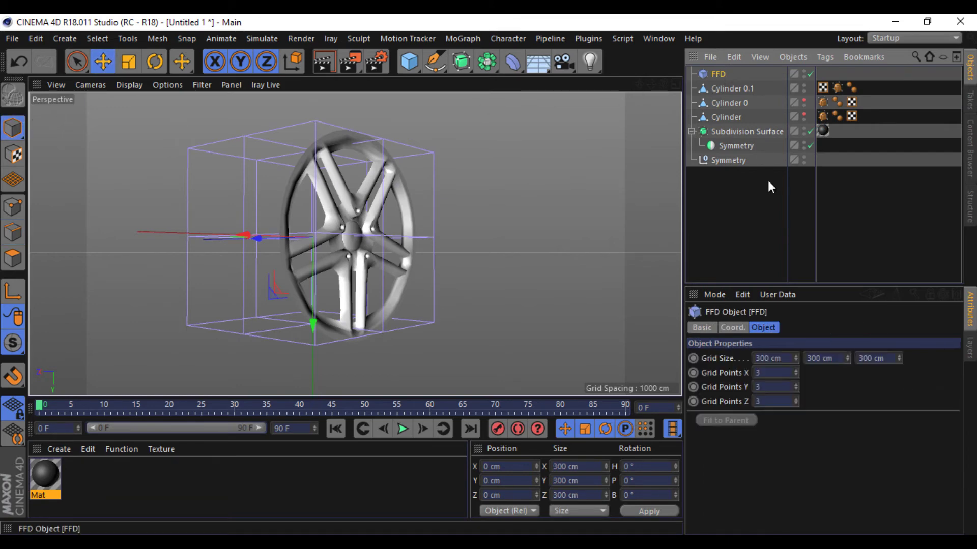
pyautogui.write('5')
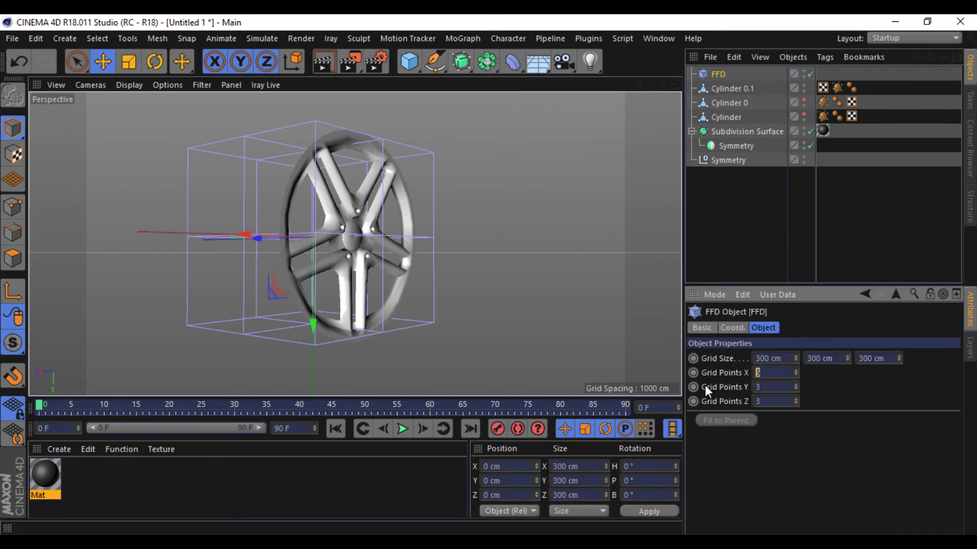
pyautogui.press('Tab')
pyautogui.write('5')
pyautogui.press('Tab')
pyautogui.write('5')
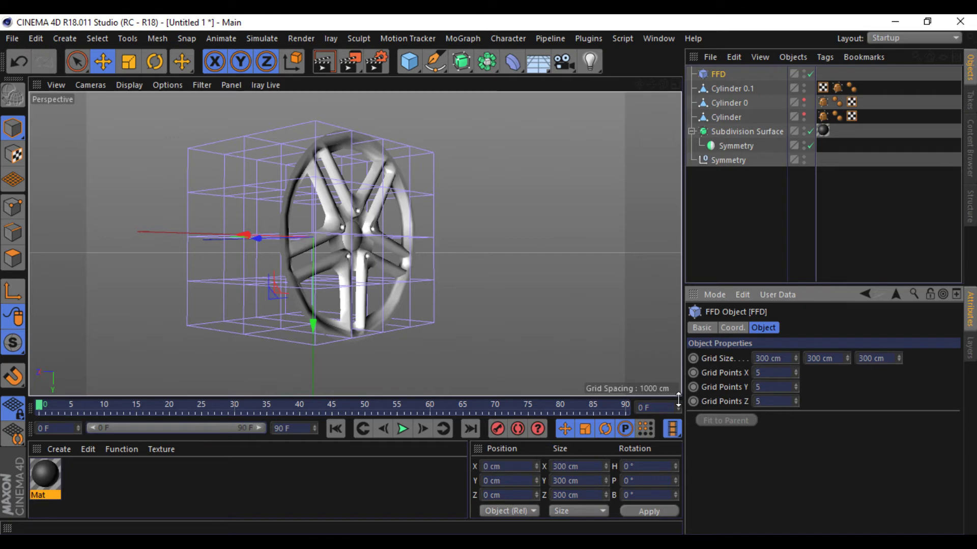
pyautogui.press('Return')
# Nest the FFD under Cylinder 0.1 and fit its cage to the wheel.
pyautogui.moveTo(729, 85); pyautogui.dragTo(722, 87)
pyautogui.click(723, 78)
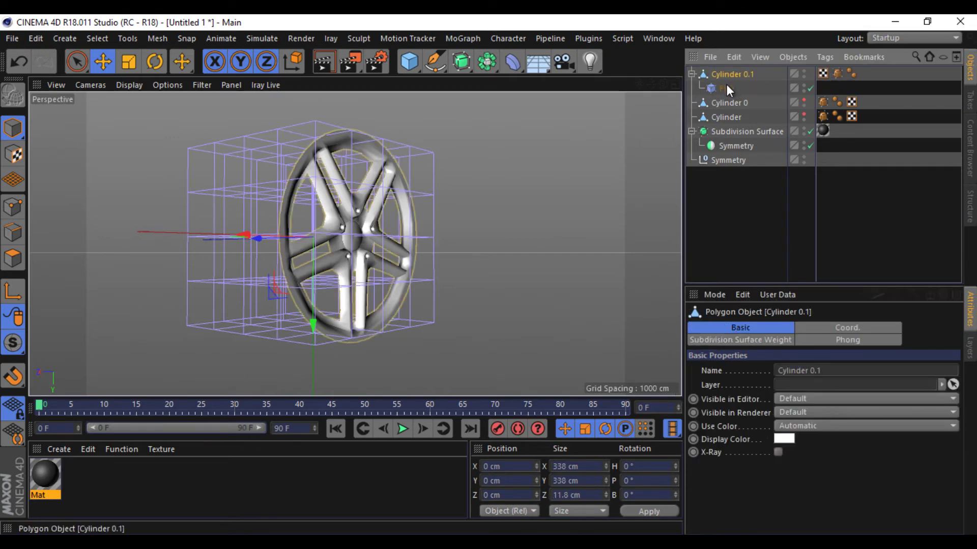
pyautogui.click(737, 422)
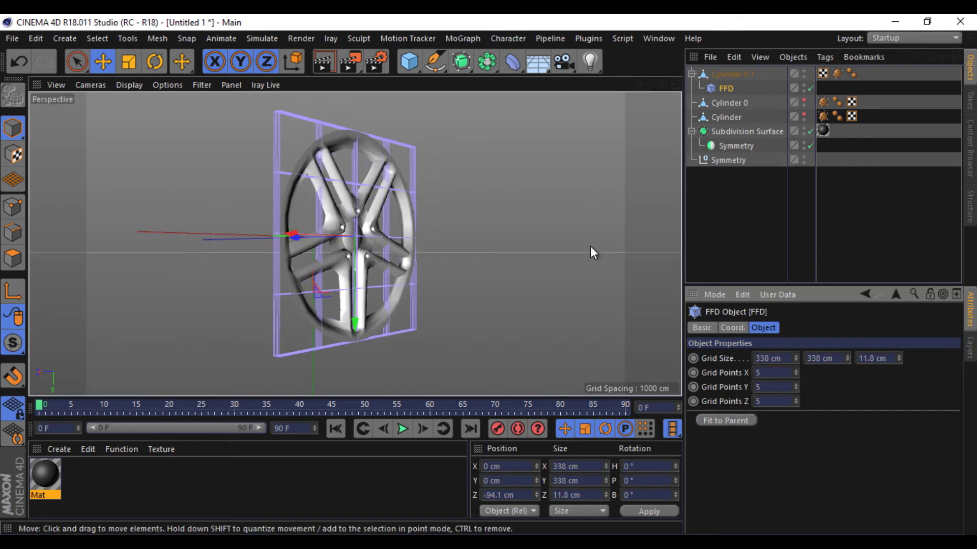
# Test-pull the centre FFD cage points along Z, then undo the move.
pyautogui.moveTo(77, 61); pyautogui.dragTo(117, 88)
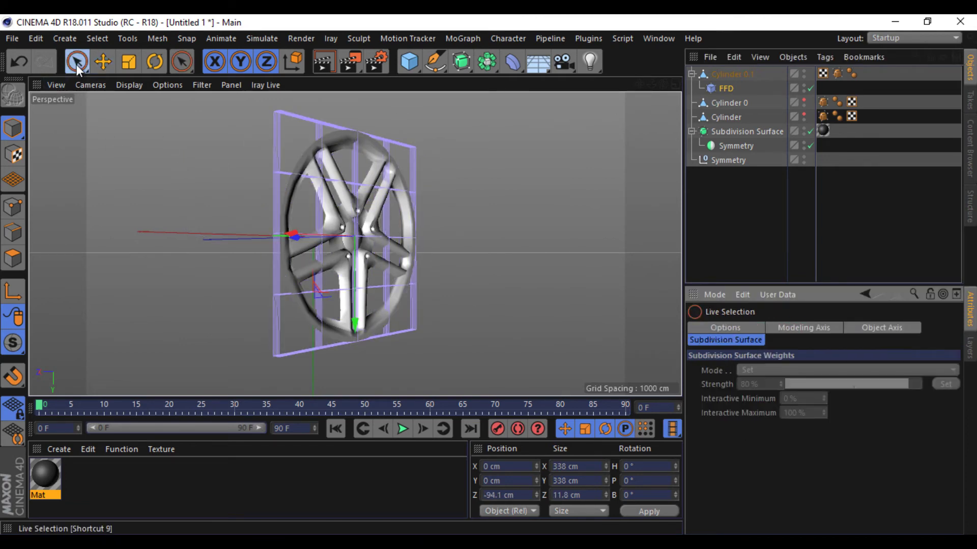
pyautogui.click(13, 206)
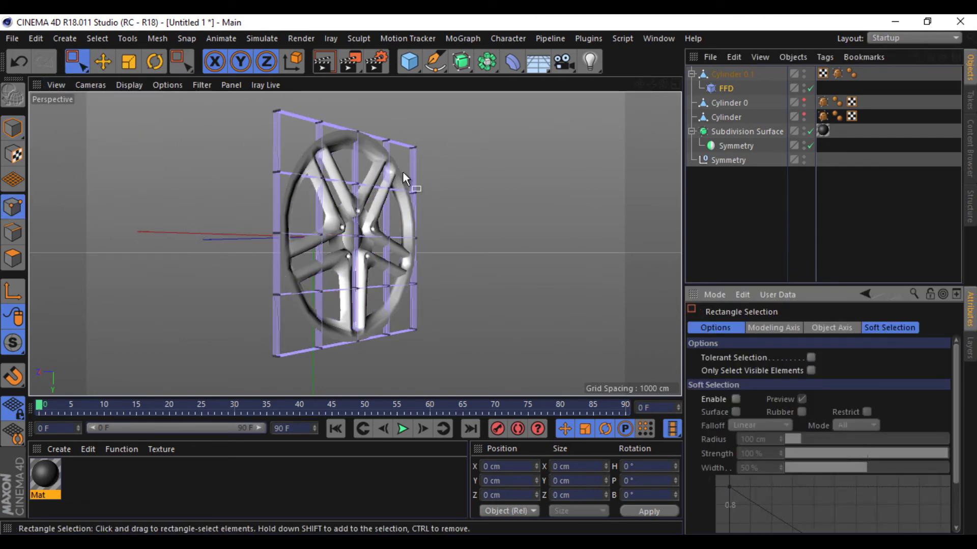
pyautogui.moveTo(662, 84)
pyautogui.mouseDown()
pyautogui.moveTo(367, 209)
pyautogui.moveTo(336, 261)
pyautogui.mouseUp()
pyautogui.moveTo(662, 84)
pyautogui.mouseDown()
pyautogui.moveTo(492, 276)
pyautogui.moveTo(396, 217)
pyautogui.mouseUp()
pyautogui.hotkey('ctrl', 'z')
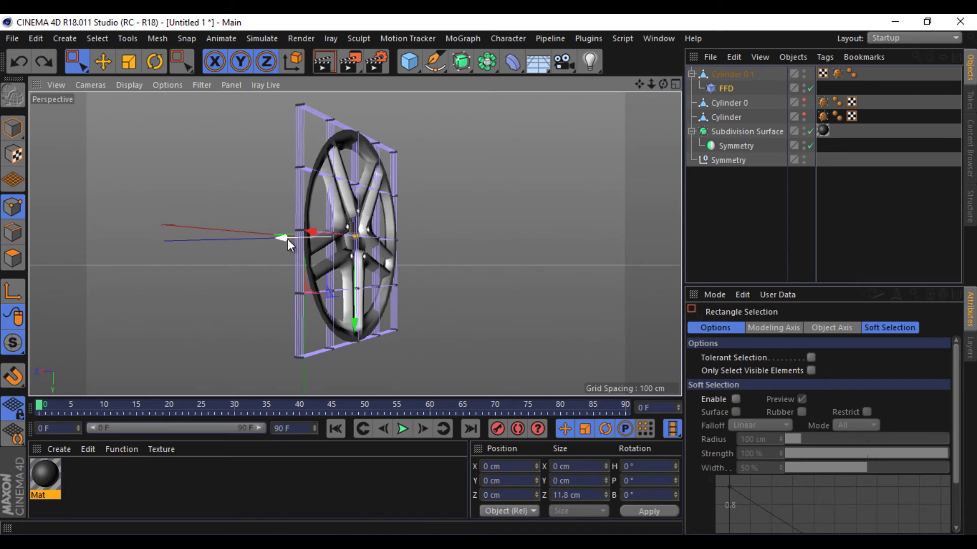
pyautogui.moveTo(287, 239); pyautogui.dragTo(147, 260)
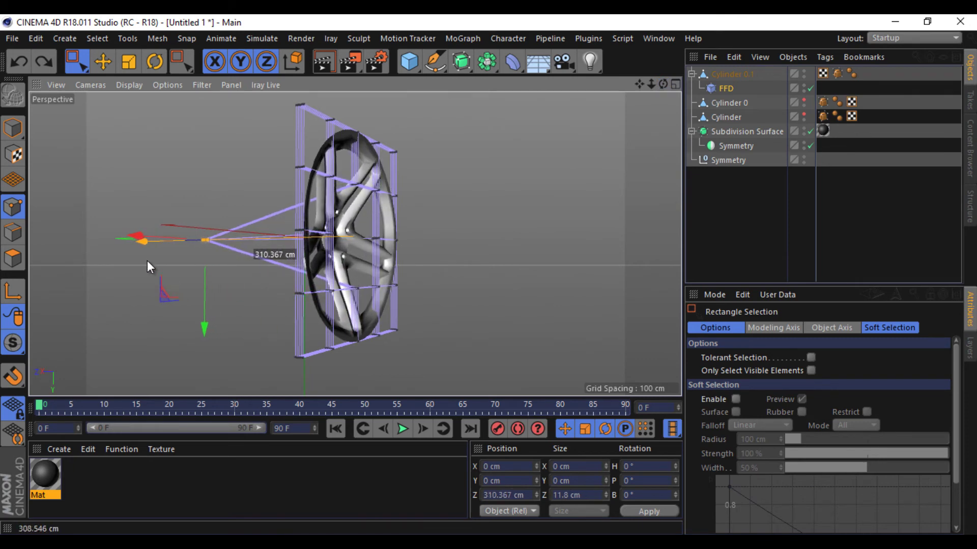
pyautogui.moveTo(662, 83); pyautogui.dragTo(490, 275)
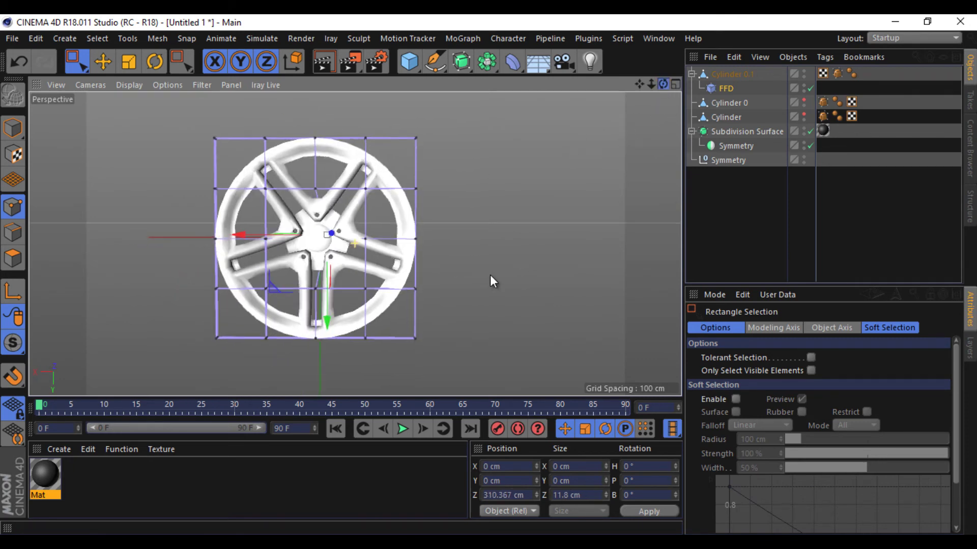
pyautogui.hotkey('ctrl', 'z')
pyautogui.hotkey('ctrl', 'z')
pyautogui.hotkey('ctrl', 'z')
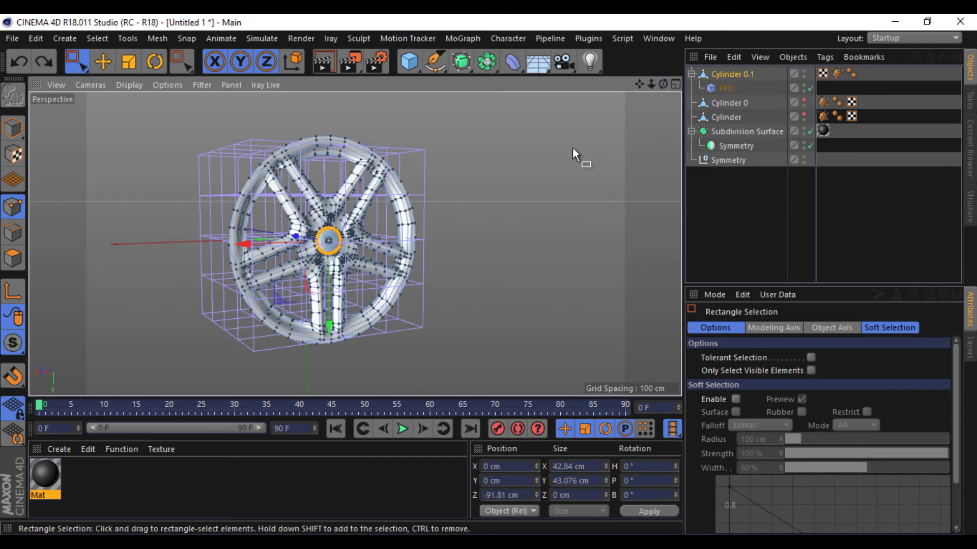
# Take the FFD back out of Cylinder 0.1 and set its grid points to 8.
pyautogui.click(724, 88)
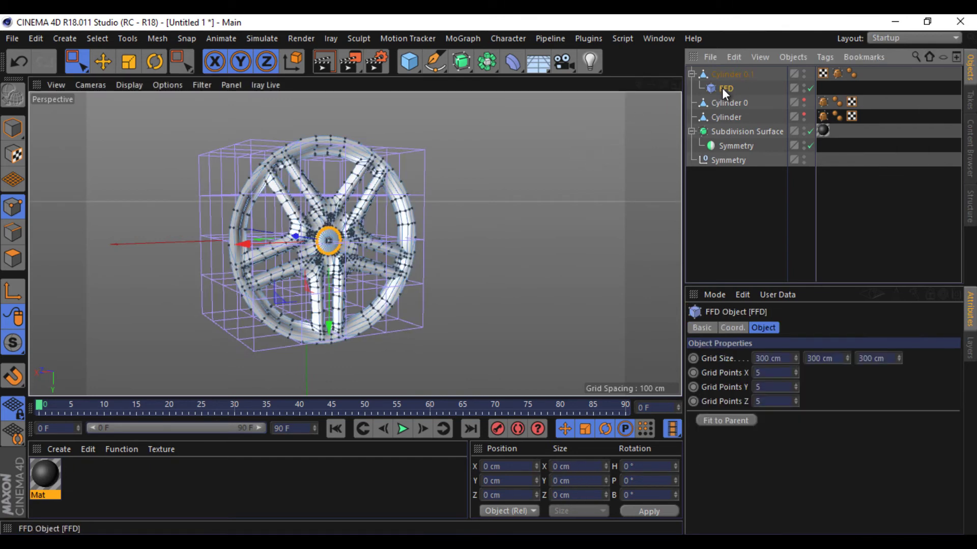
pyautogui.hotkey('ctrl', 'z')
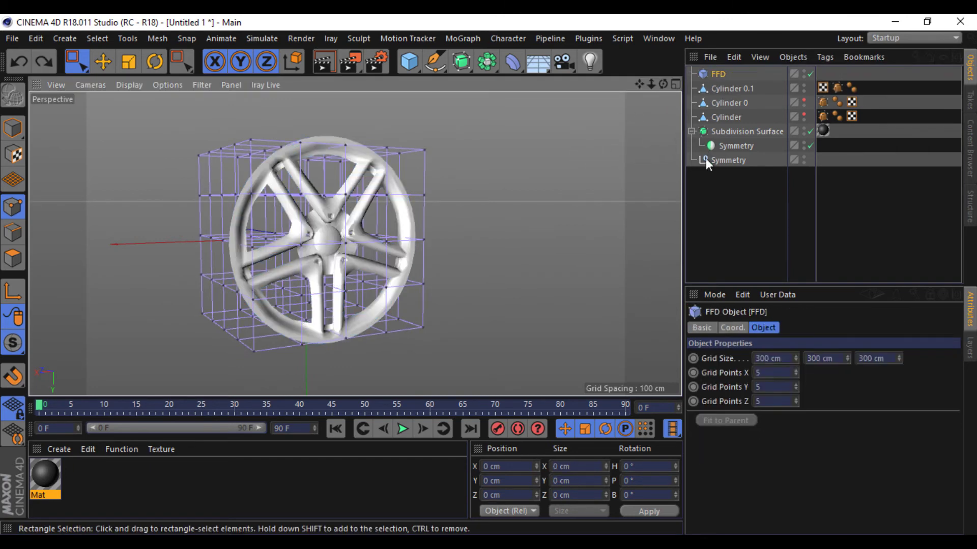
pyautogui.click(769, 371)
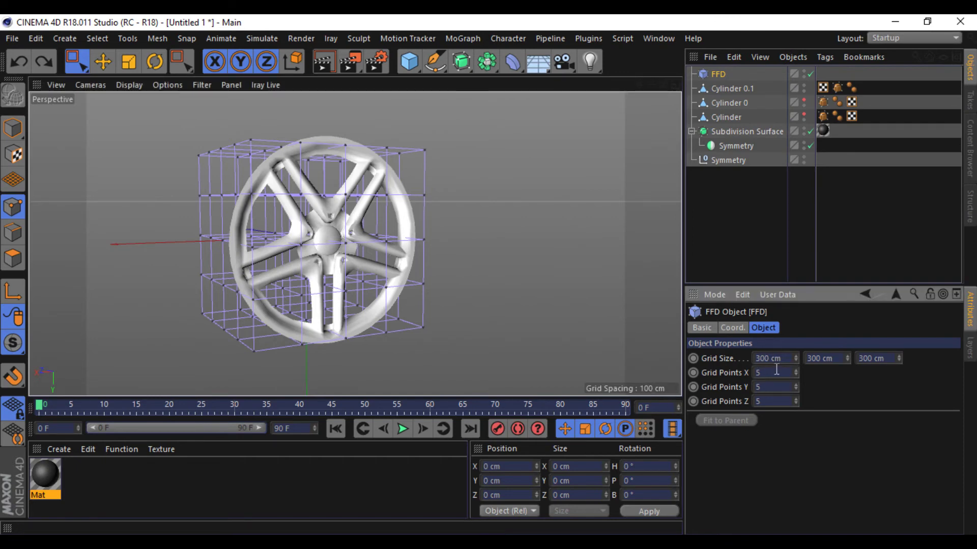
pyautogui.write('8')
pyautogui.press('Tab')
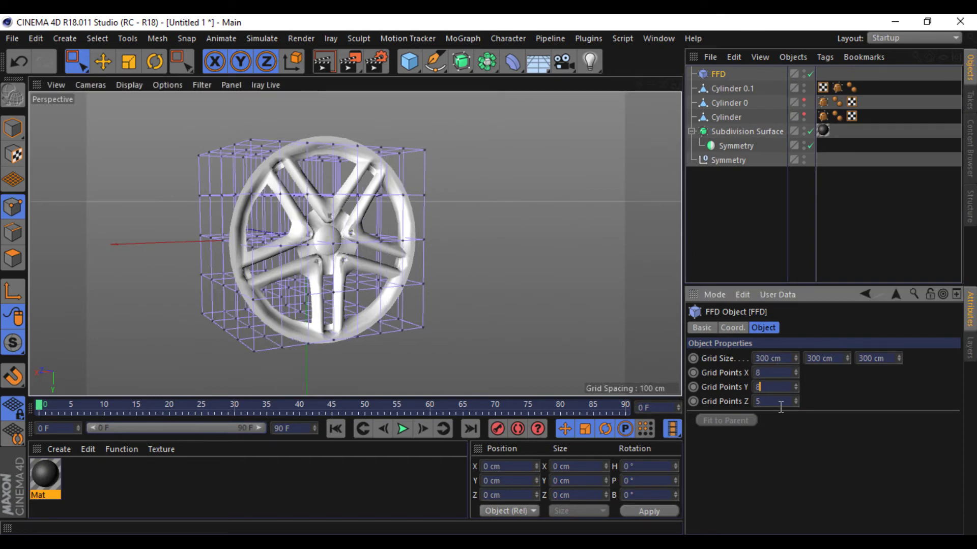
pyautogui.write('8')
pyautogui.press('Tab')
pyautogui.write('8')
pyautogui.write('8')
pyautogui.press('Return')
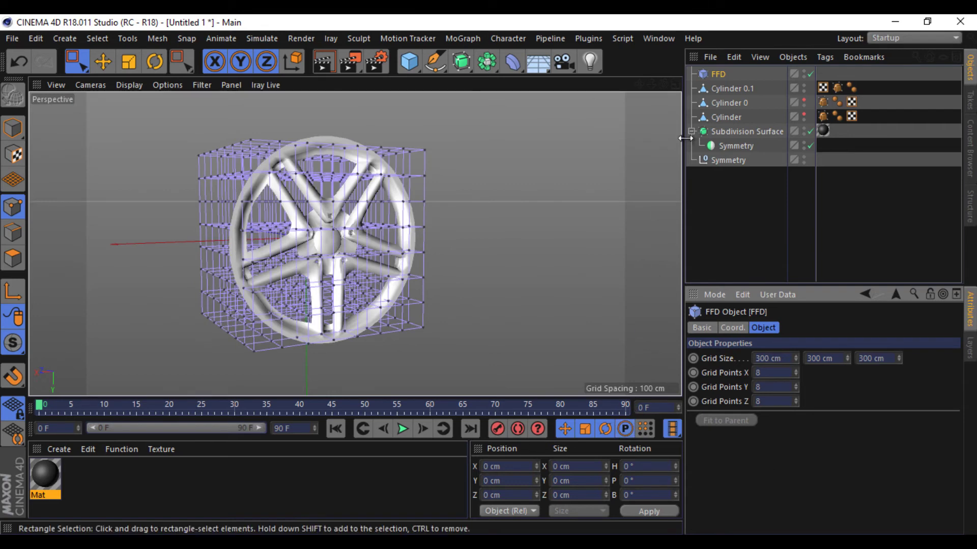
# Nest the FFD under Cylinder 0.1 again and fit the cage snugly to the wheel.
pyautogui.moveTo(714, 82); pyautogui.dragTo(712, 88)
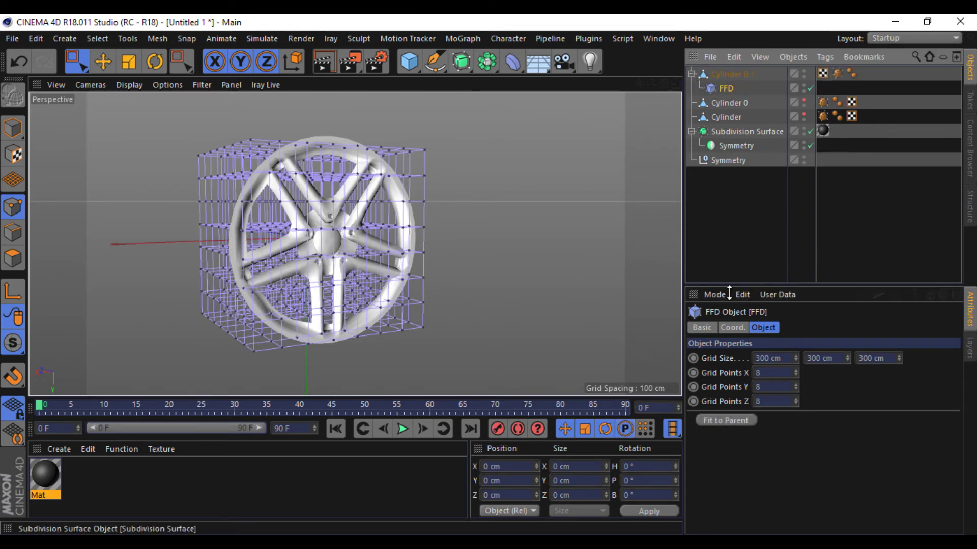
pyautogui.click(733, 420)
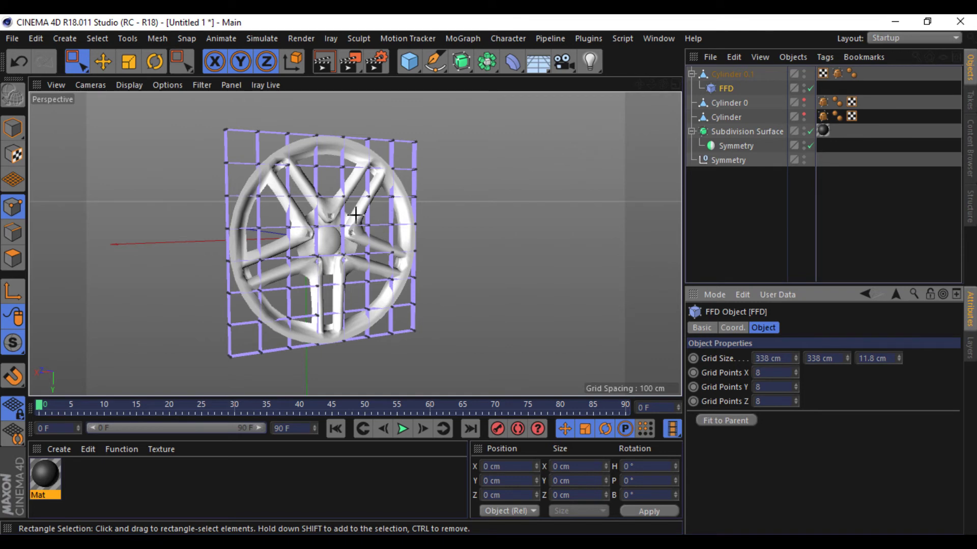
pyautogui.moveTo(355, 215); pyautogui.dragTo(307, 269)
pyautogui.moveTo(663, 84)
pyautogui.mouseDown()
pyautogui.moveTo(375, 249)
pyautogui.moveTo(194, 218)
pyautogui.moveTo(505, 200)
pyautogui.mouseUp()
pyautogui.click(723, 206)
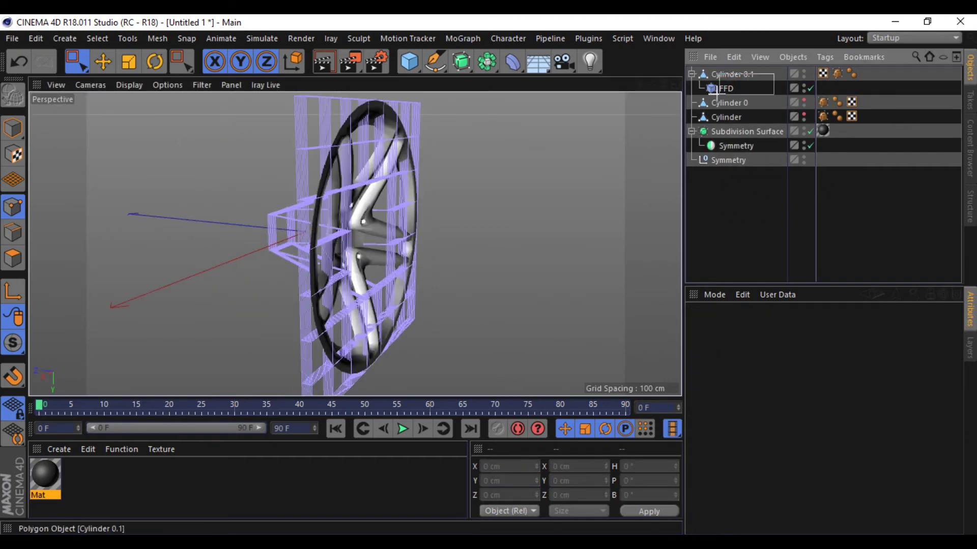
# Connect Cylinder 0.1 and its FFD into one new mesh and hide the original.
pyautogui.moveTo(717, 91); pyautogui.dragTo(719, 90)
pyautogui.rightClick(719, 90)
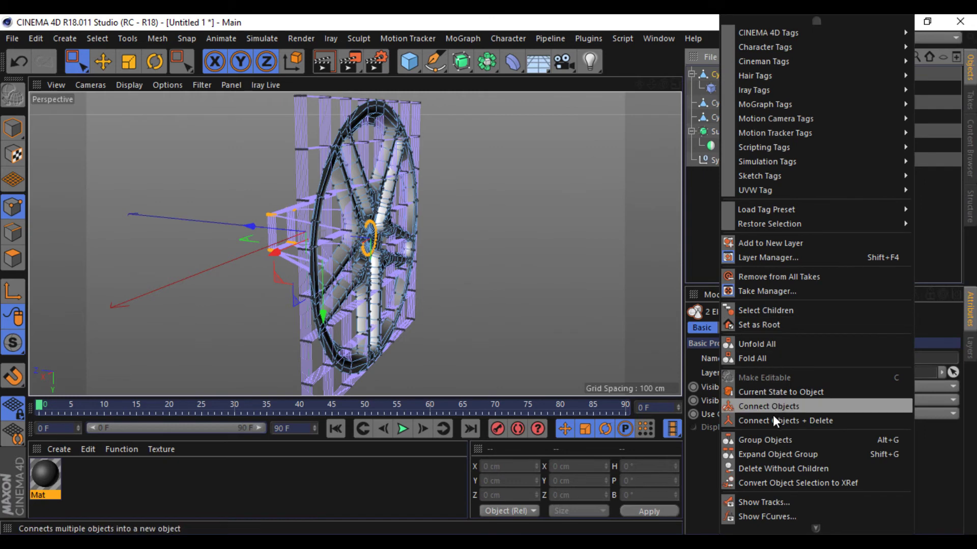
pyautogui.click(776, 395)
pyautogui.click(691, 74)
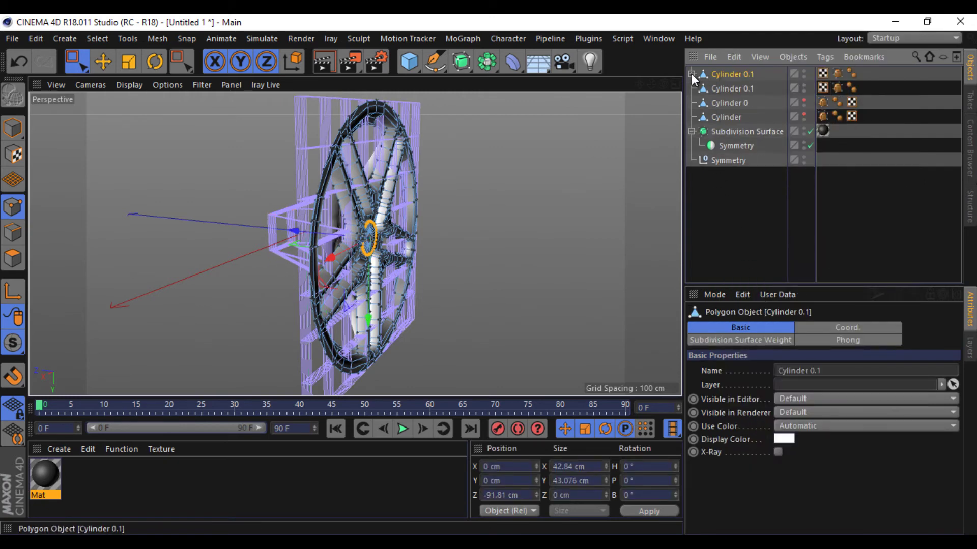
pyautogui.moveTo(725, 90); pyautogui.dragTo(733, 162)
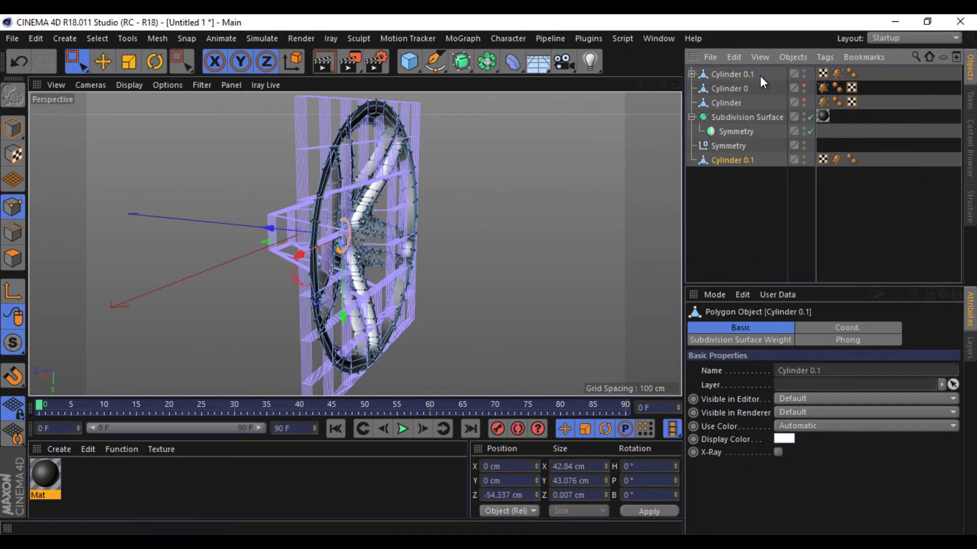
pyautogui.click(803, 74)
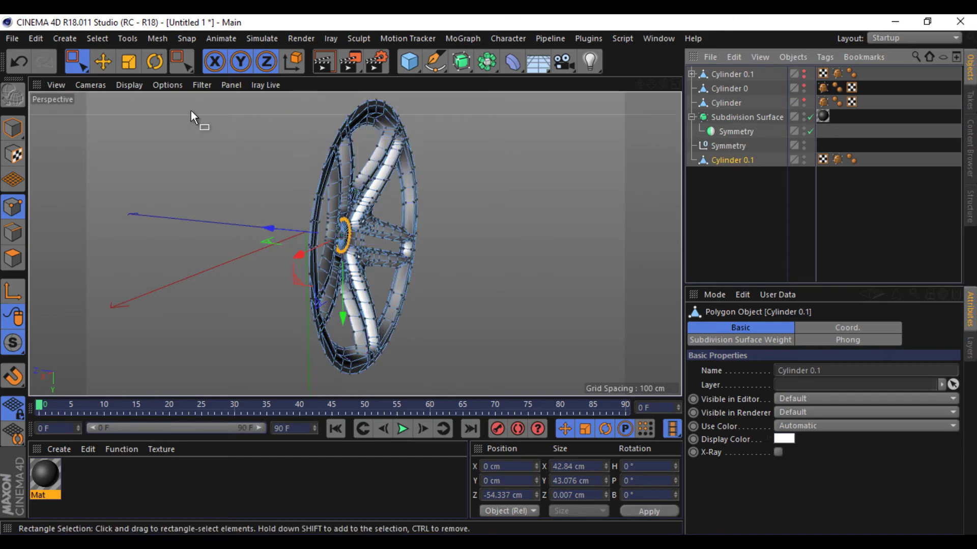
# Nest the merged Cylinder 0.1 under Subdivision Surface and view the wheel front-on.
pyautogui.click(95, 65)
pyautogui.click(19, 128)
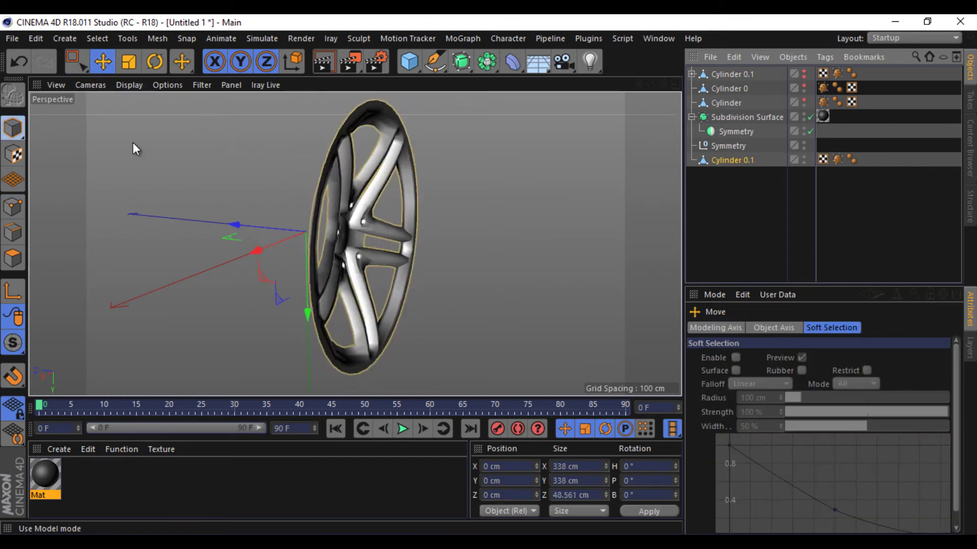
pyautogui.click(132, 142)
pyautogui.click(740, 161)
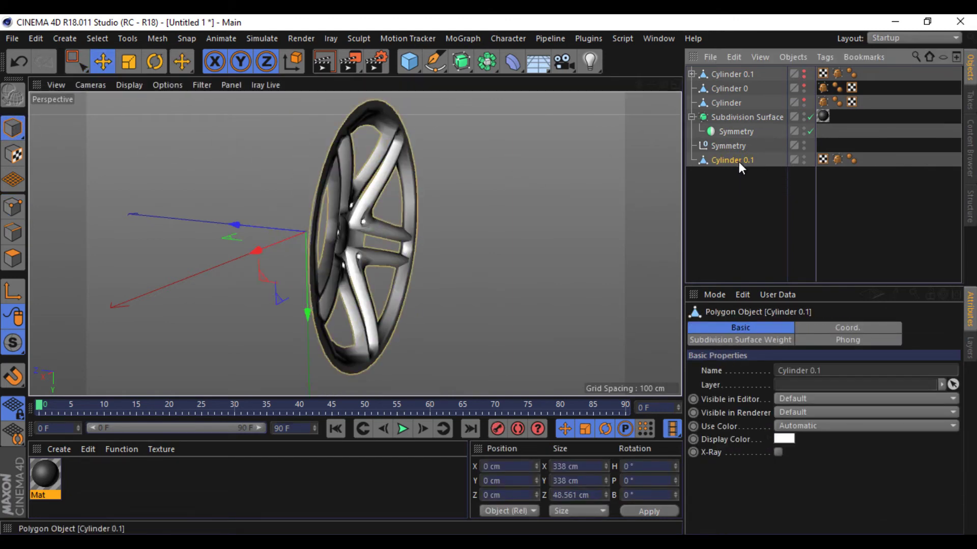
pyautogui.moveTo(738, 162); pyautogui.dragTo(737, 121)
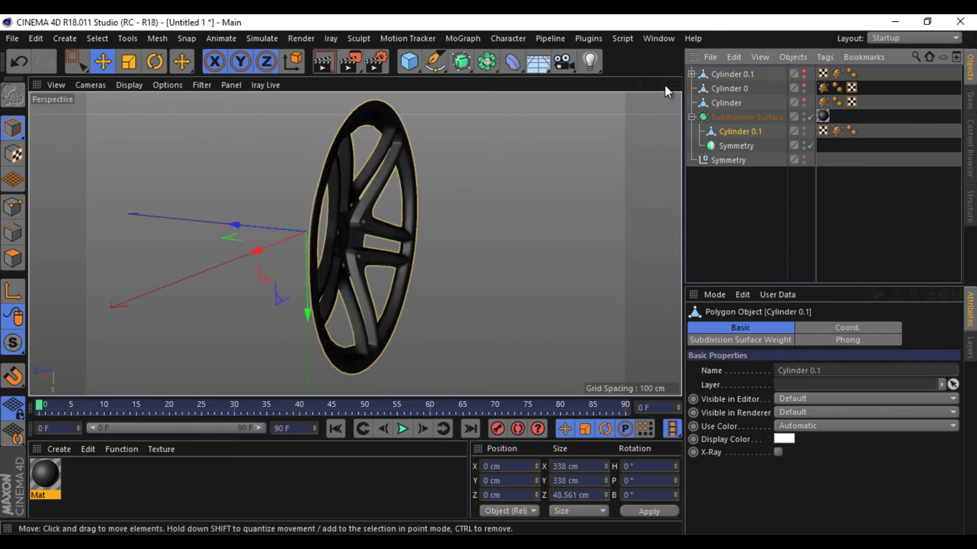
pyautogui.keyDown('alt'); pyautogui.moveTo(483, 275); pyautogui.dragTo(490, 275); pyautogui.keyUp('alt')
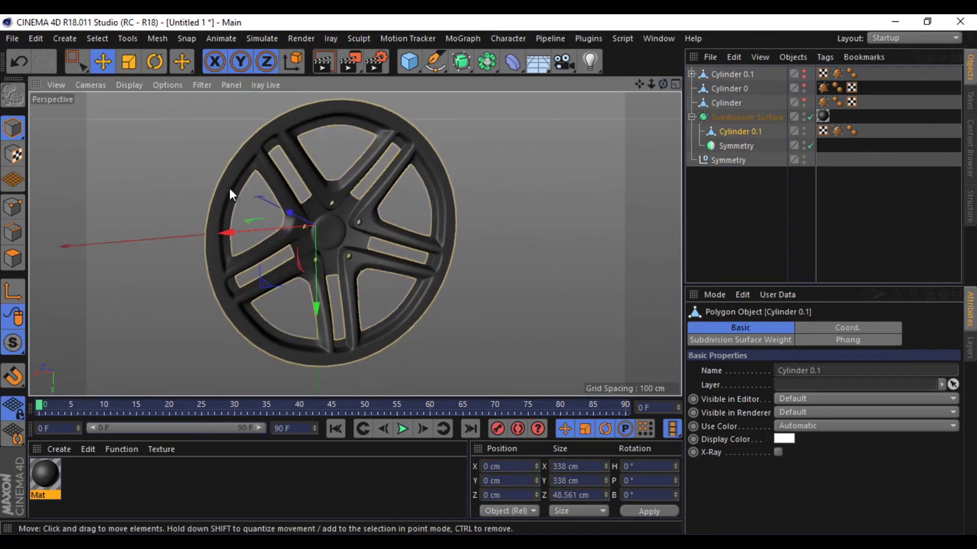
# Select the rim's outer edge loop in the Right view and extrude it back along Z.
pyautogui.click(23, 231)
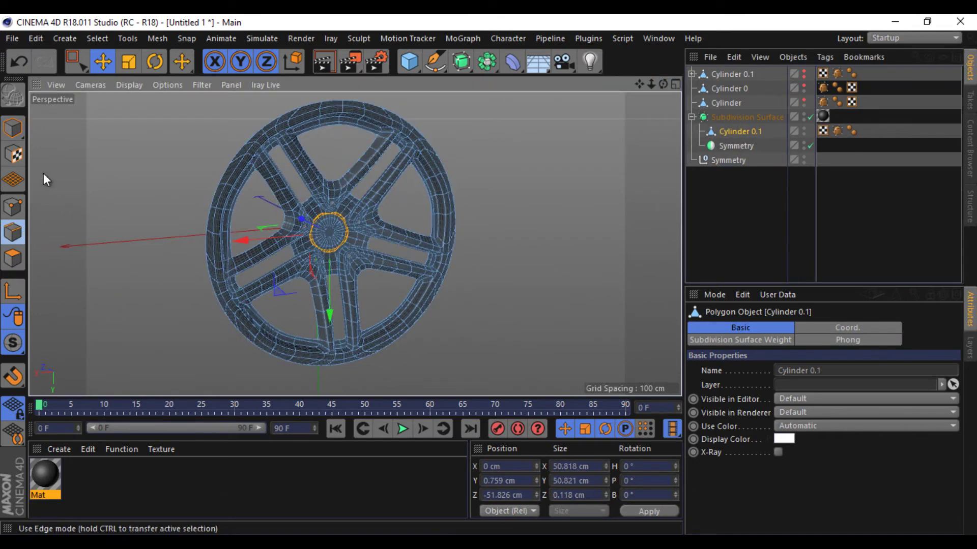
pyautogui.click(676, 85)
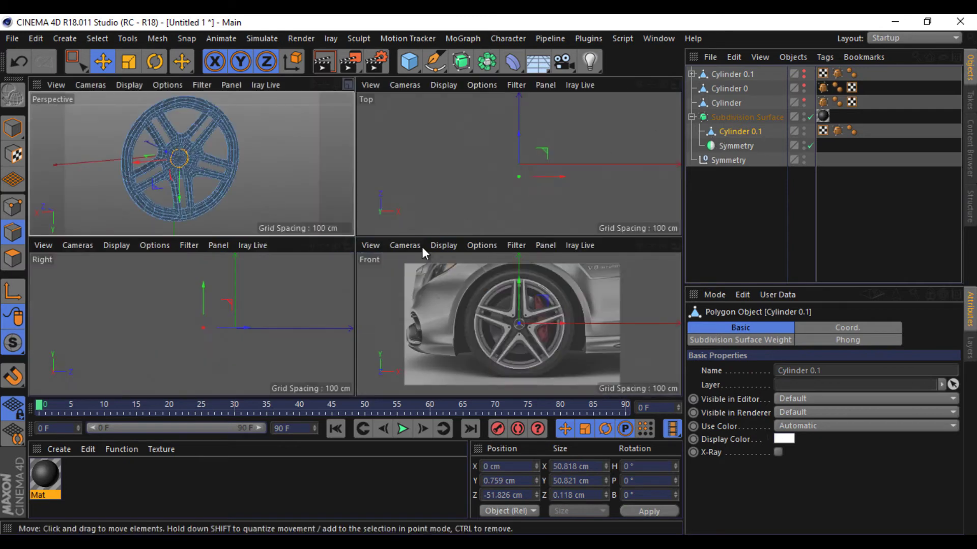
pyautogui.click(349, 246)
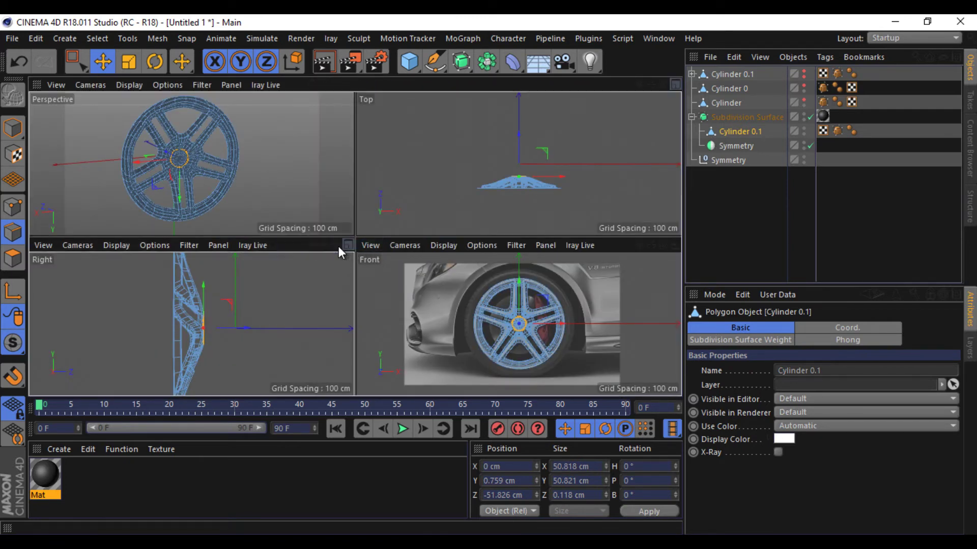
pyautogui.click(313, 139)
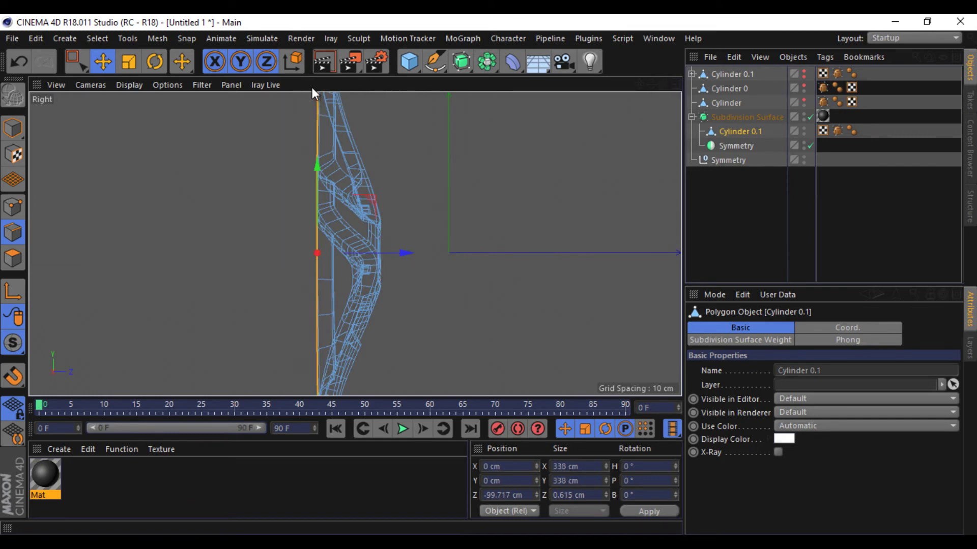
pyautogui.click(675, 84)
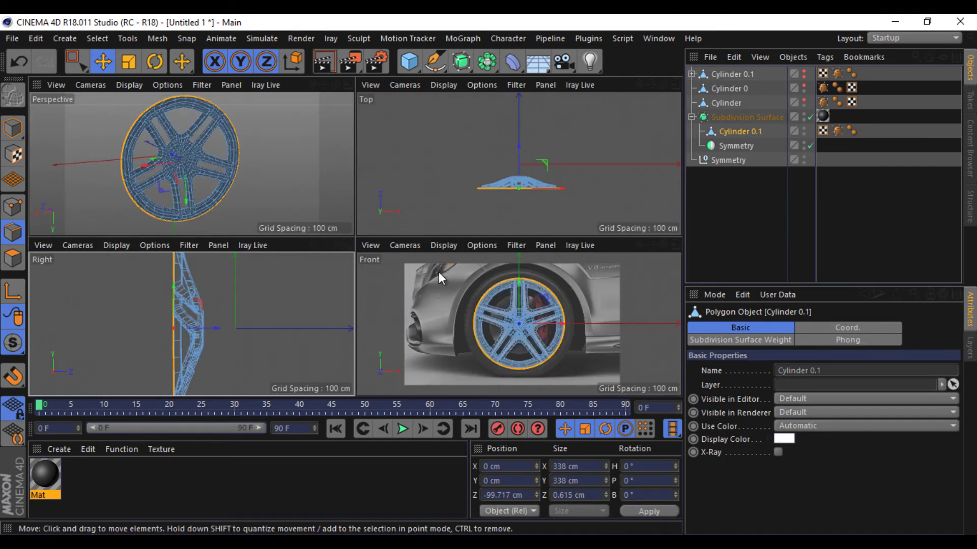
pyautogui.scroll(4, 552, 355)
pyautogui.scroll(4, 550, 336)
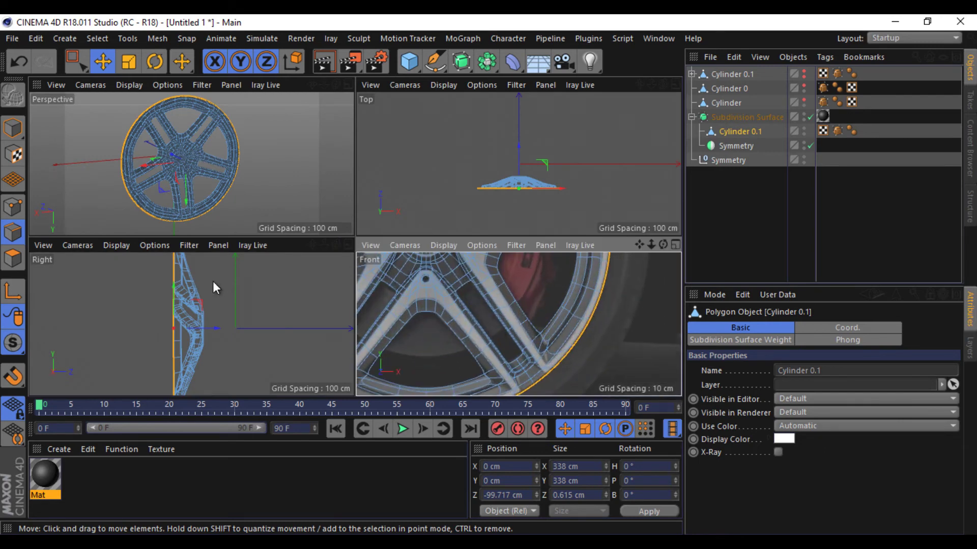
pyautogui.click(216, 328)
pyautogui.moveTo(211, 328); pyautogui.dragTo(274, 330)
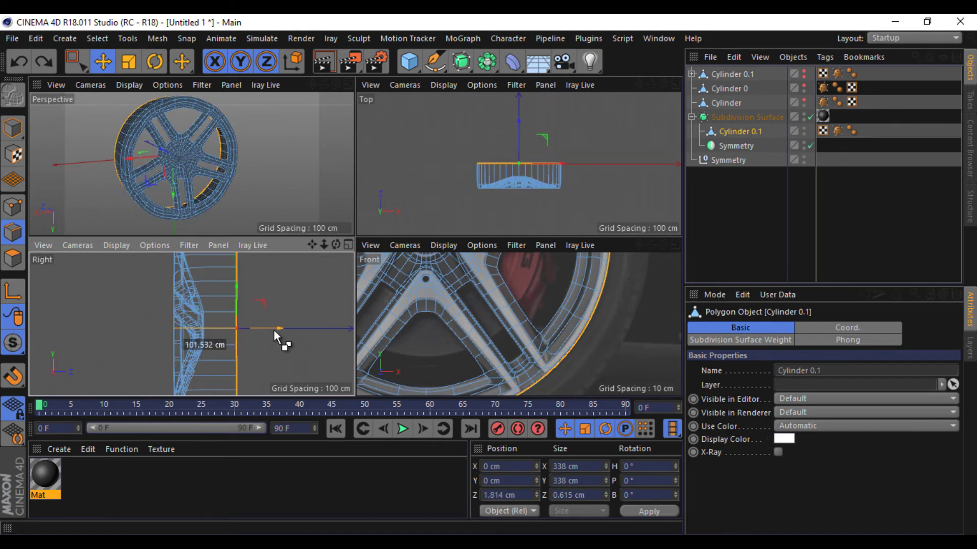
pyautogui.moveTo(274, 330); pyautogui.dragTo(207, 333)
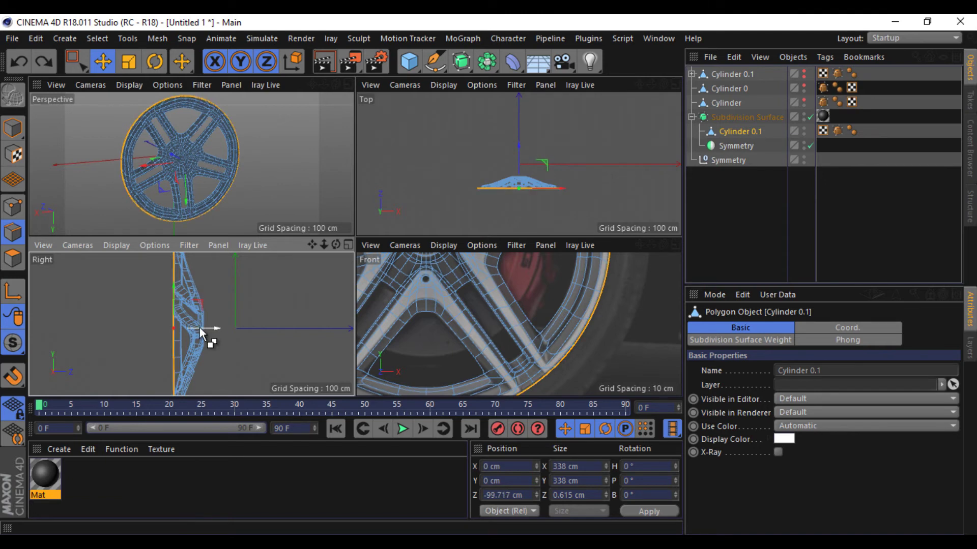
pyautogui.moveTo(205, 330); pyautogui.dragTo(282, 330)
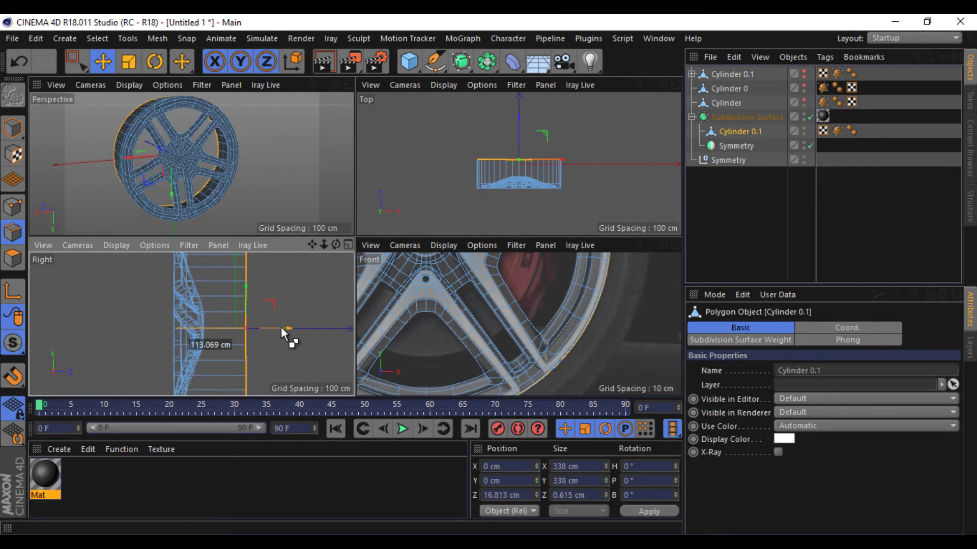
# Show the Perspective view with isoparm lines and extend the barrel loop further back.
pyautogui.middleClick(342, 90)
pyautogui.scroll(-3, 430, 194)
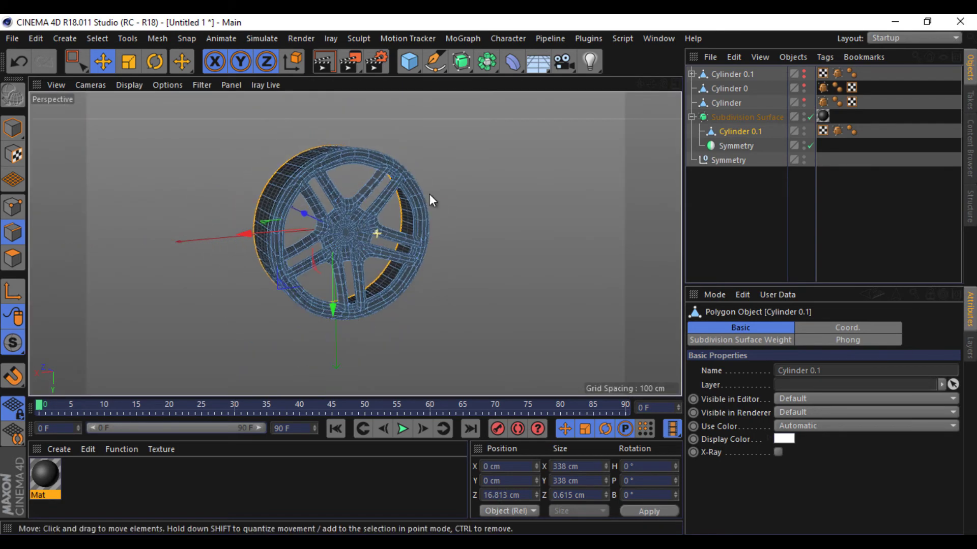
pyautogui.moveTo(661, 85); pyautogui.dragTo(492, 276)
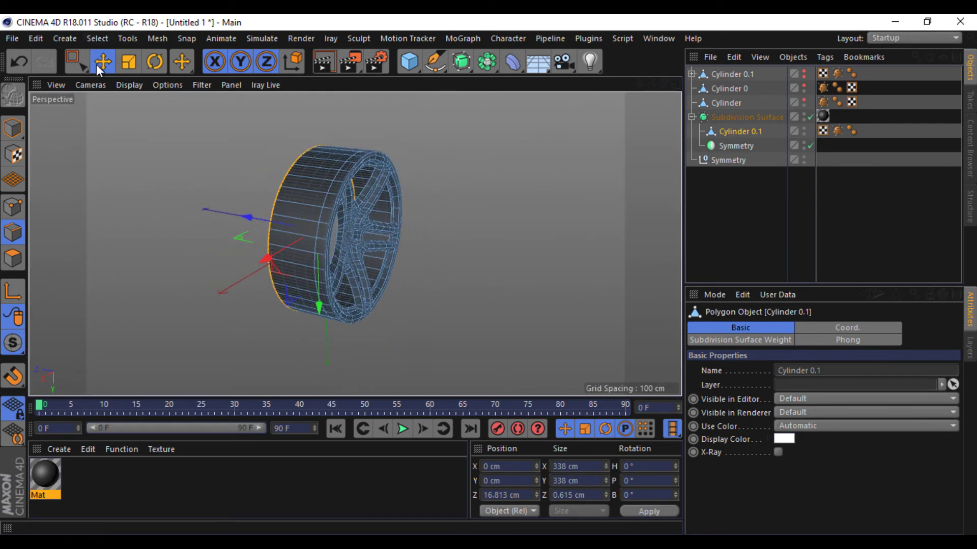
pyautogui.click(129, 84)
pyautogui.click(133, 117)
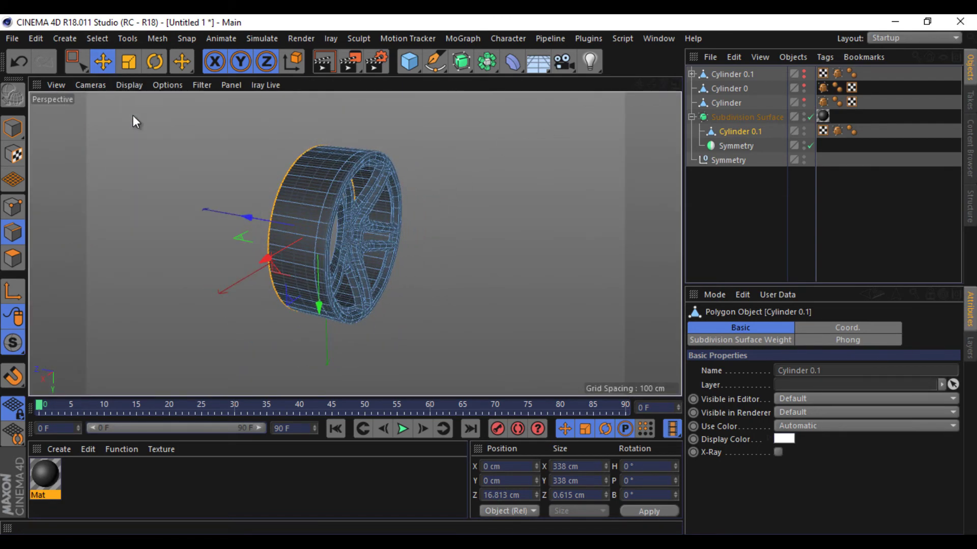
pyautogui.click(128, 85)
pyautogui.click(124, 239)
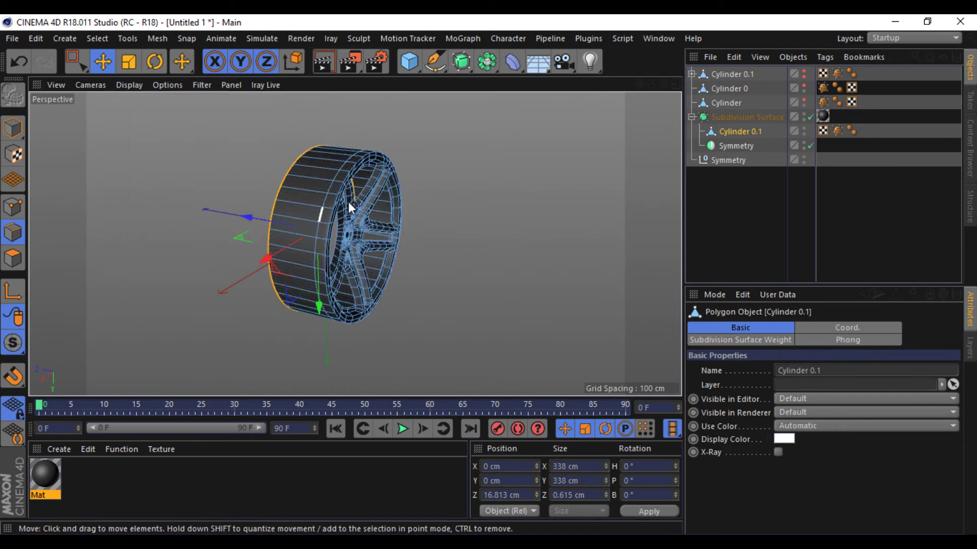
pyautogui.scroll(3, 306, 255)
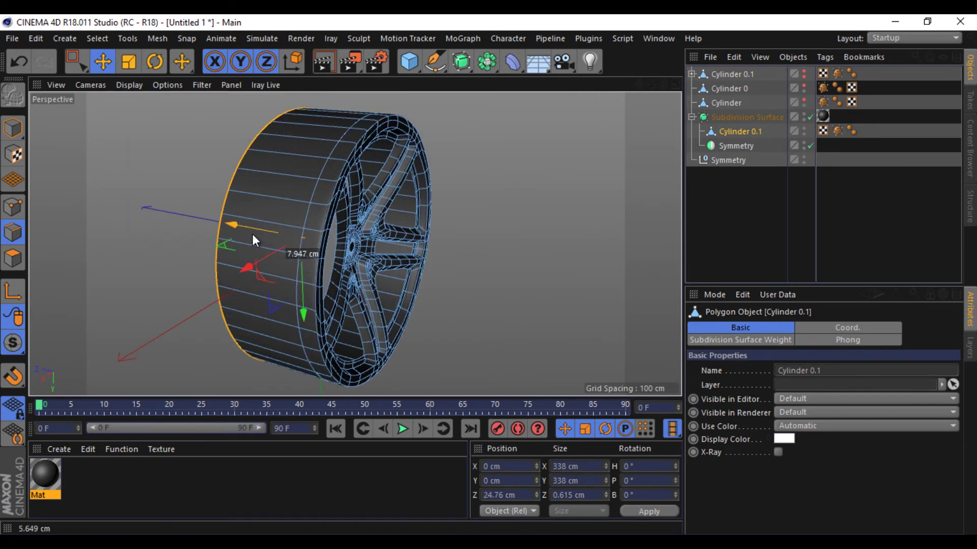
pyautogui.moveTo(253, 234); pyautogui.dragTo(242, 231)
pyautogui.click(624, 237)
pyautogui.moveTo(667, 83)
pyautogui.mouseDown()
pyautogui.moveTo(489, 277)
pyautogui.moveTo(213, 108)
pyautogui.mouseUp()
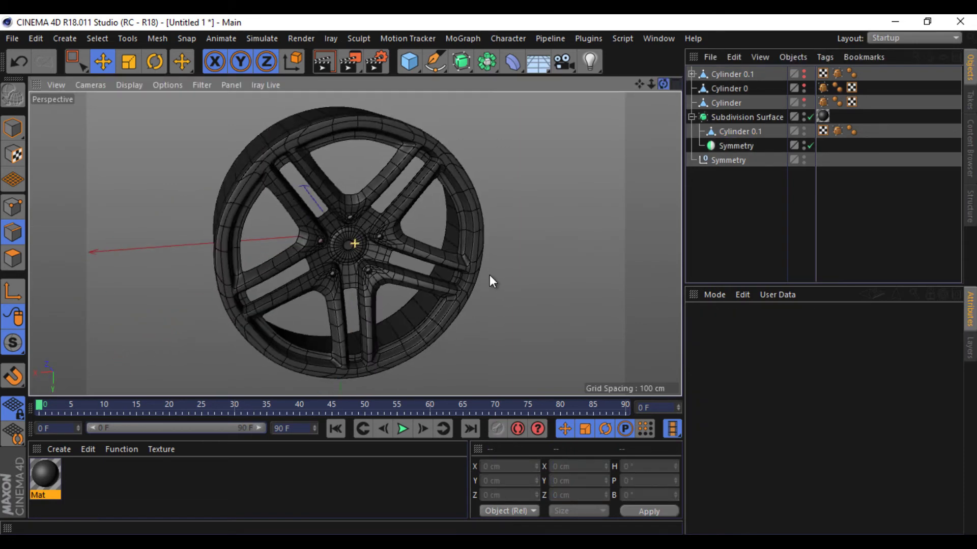
# Switch to Gouraud shading and reselect the merged Cylinder 0.1 mesh.
pyautogui.click(135, 86)
pyautogui.click(138, 102)
pyautogui.scroll(-3, 189, 161)
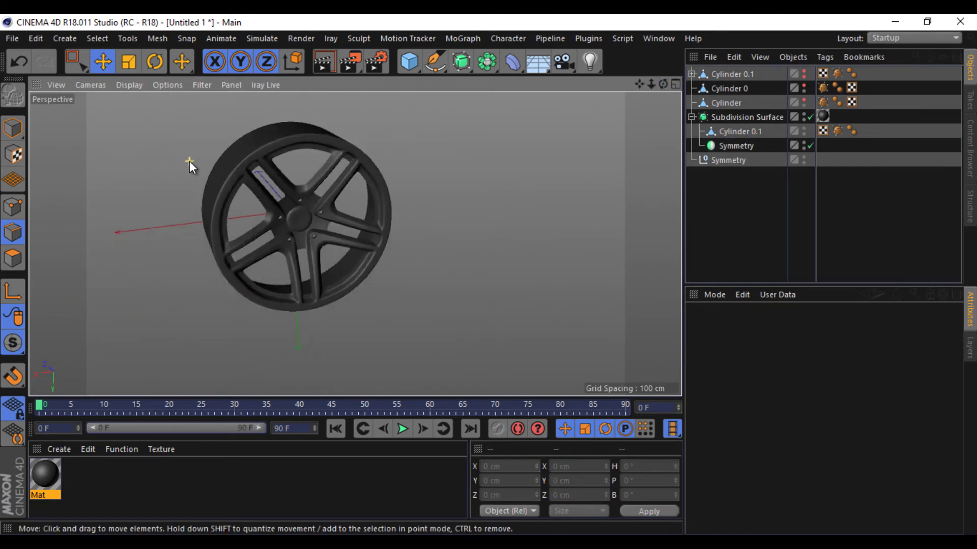
pyautogui.moveTo(661, 84); pyautogui.dragTo(494, 275)
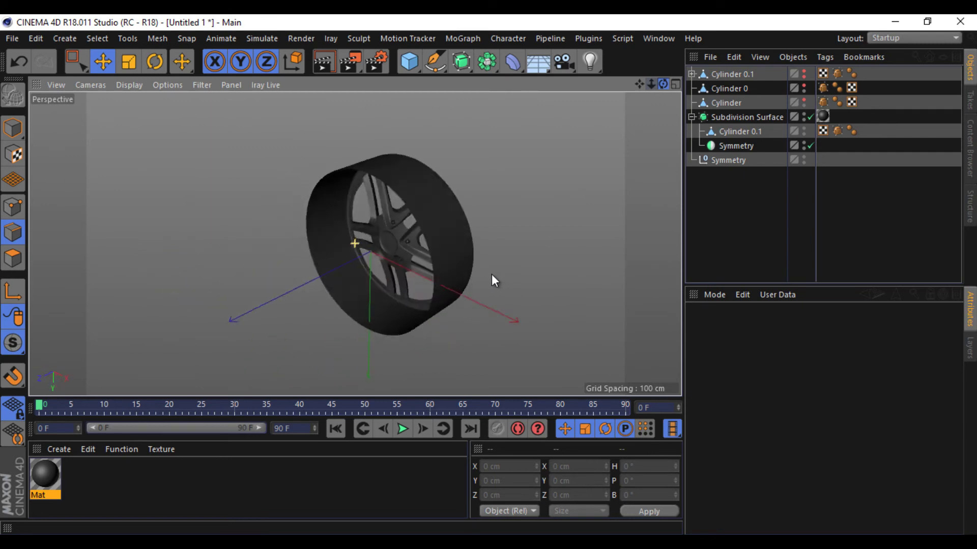
pyautogui.moveTo(494, 276); pyautogui.dragTo(491, 274)
pyautogui.click(733, 132)
pyautogui.click(733, 74)
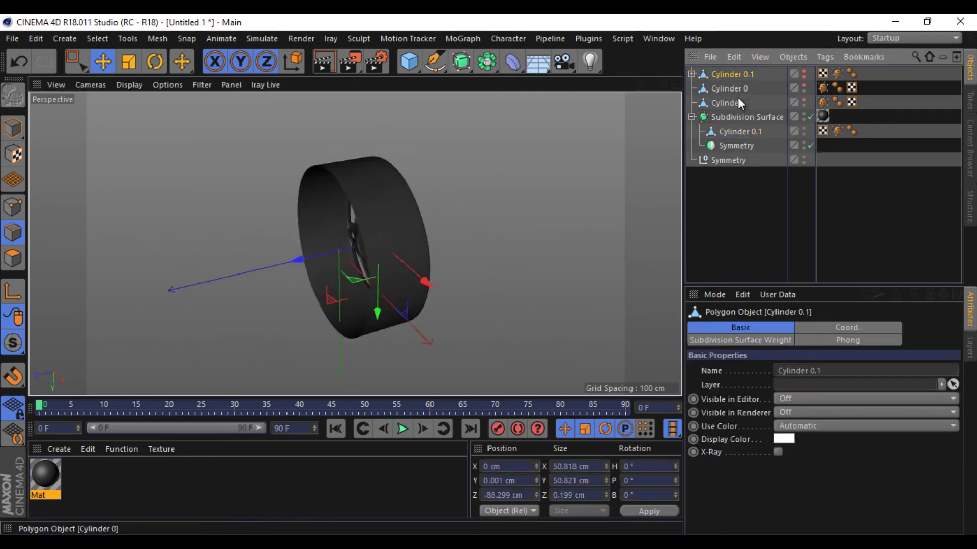
pyautogui.click(727, 103)
pyautogui.click(726, 132)
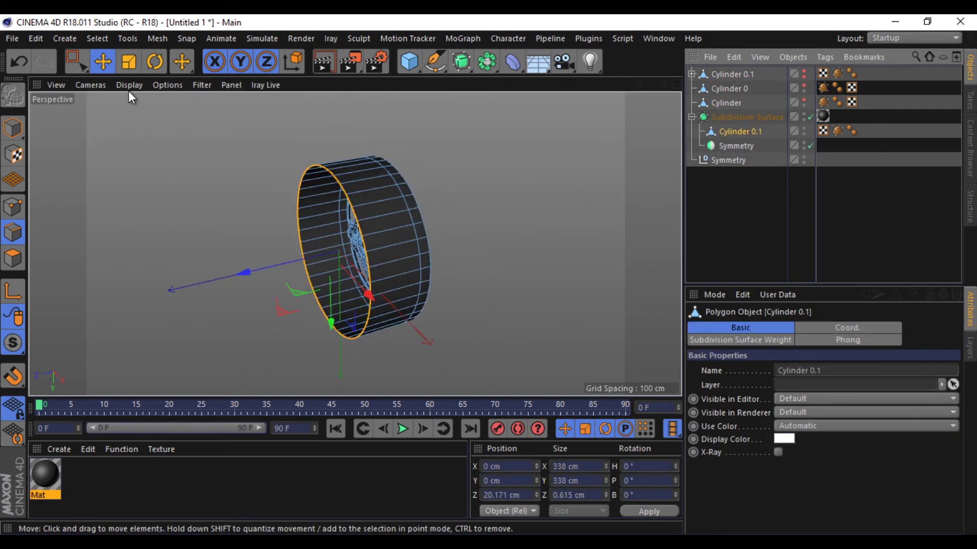
# Scale the barrel's back edge loop inward to about 246 cm, forming a rear lip.
pyautogui.click(128, 61)
pyautogui.moveTo(187, 123)
pyautogui.mouseDown()
pyautogui.moveTo(149, 182)
pyautogui.moveTo(131, 237)
pyautogui.mouseUp()
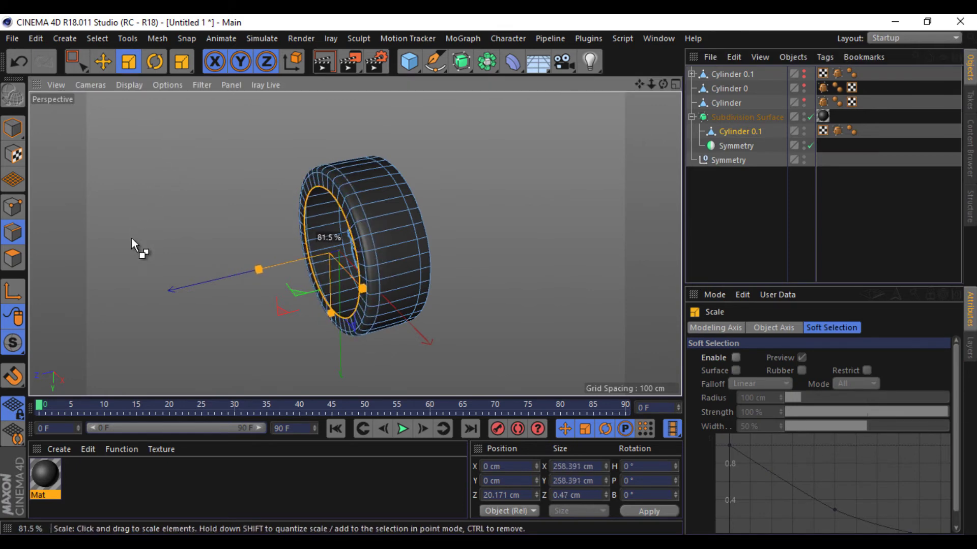
pyautogui.rightClick(130, 223)
pyautogui.click(383, 262)
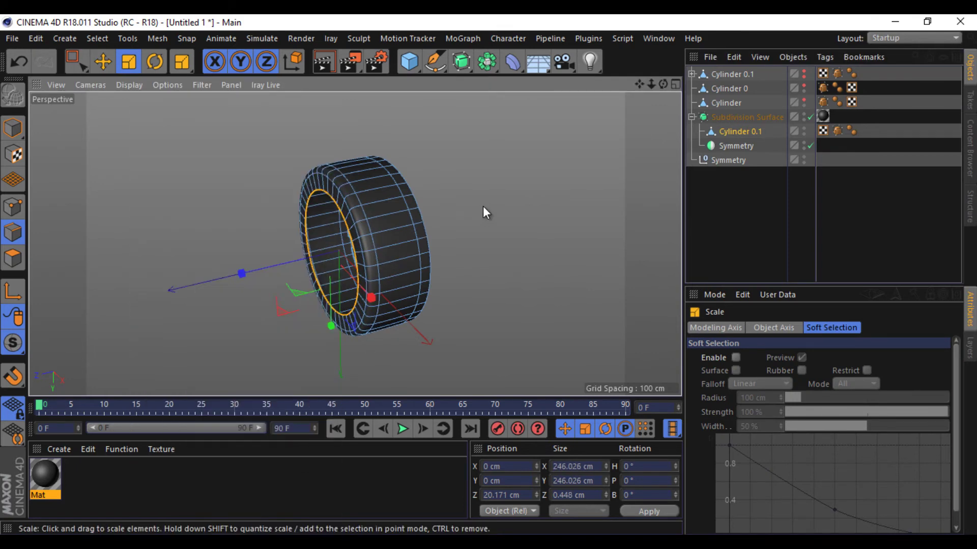
pyautogui.rightClick(477, 258)
pyautogui.click(526, 310)
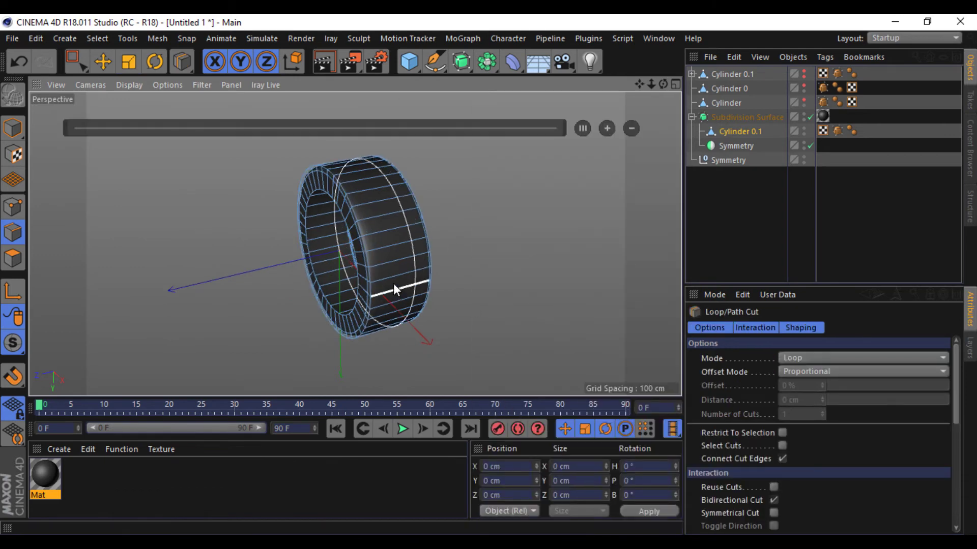
# Add loop cuts near both ends of the cylinder and loop-select the middle polygon band.
pyautogui.scroll(1, 374, 285)
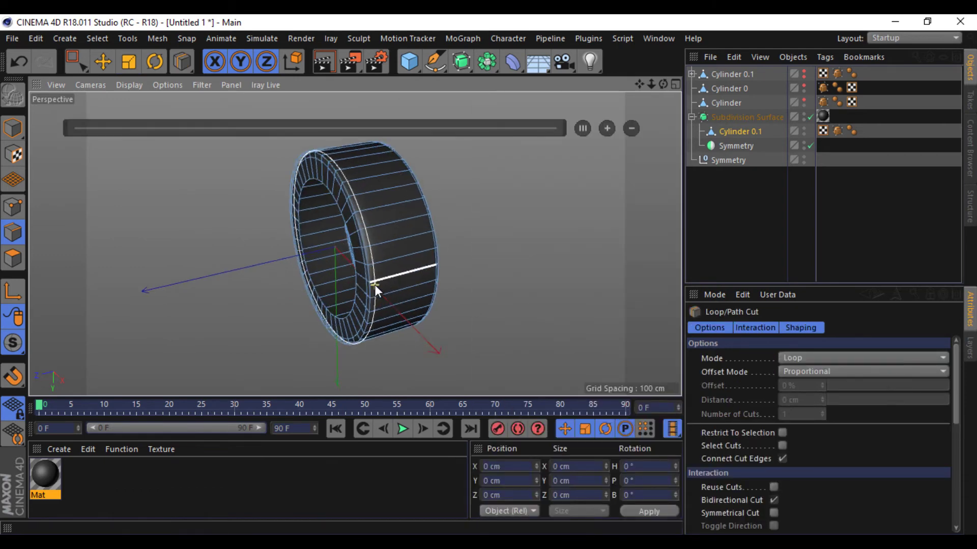
pyautogui.scroll(2, 374, 285)
pyautogui.click(376, 283)
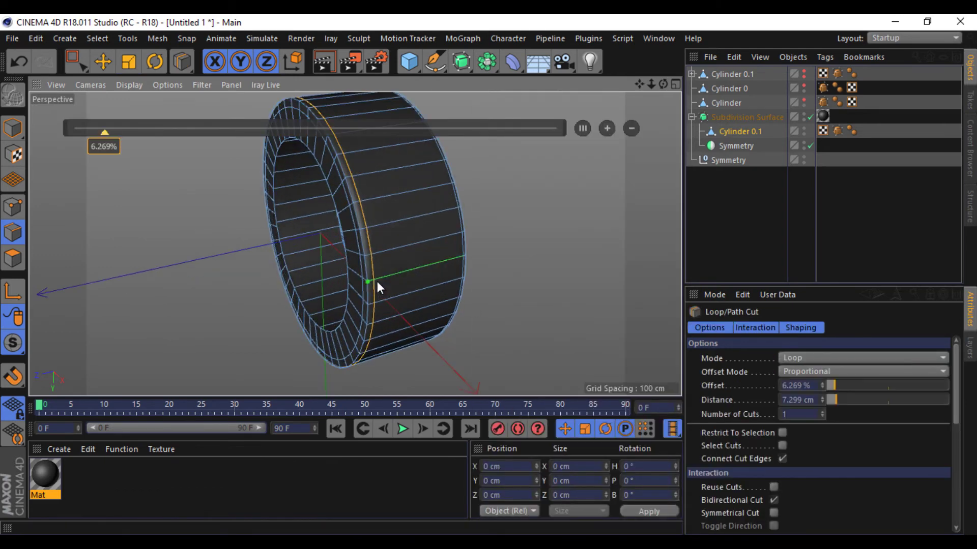
pyautogui.click(450, 264)
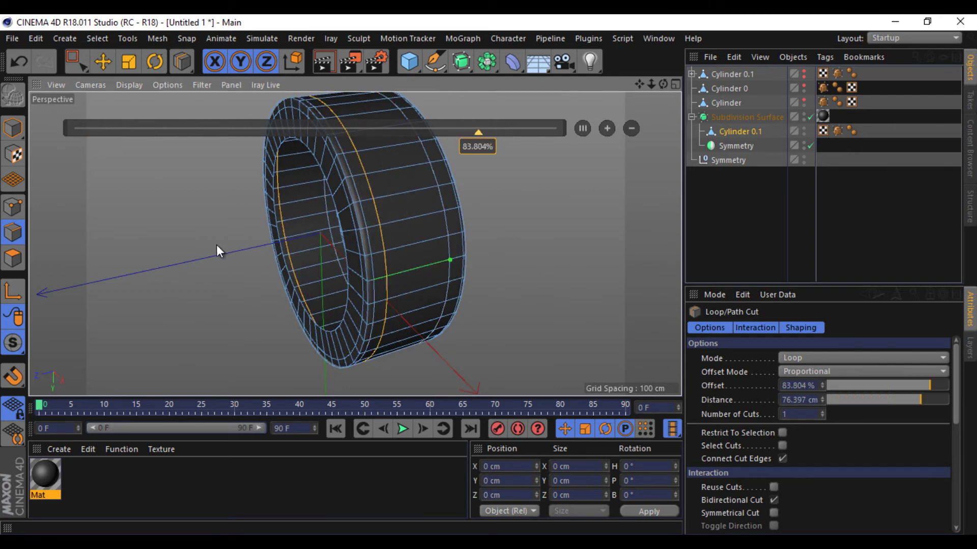
pyautogui.press('u')
pyautogui.press('l')
pyautogui.click(13, 258)
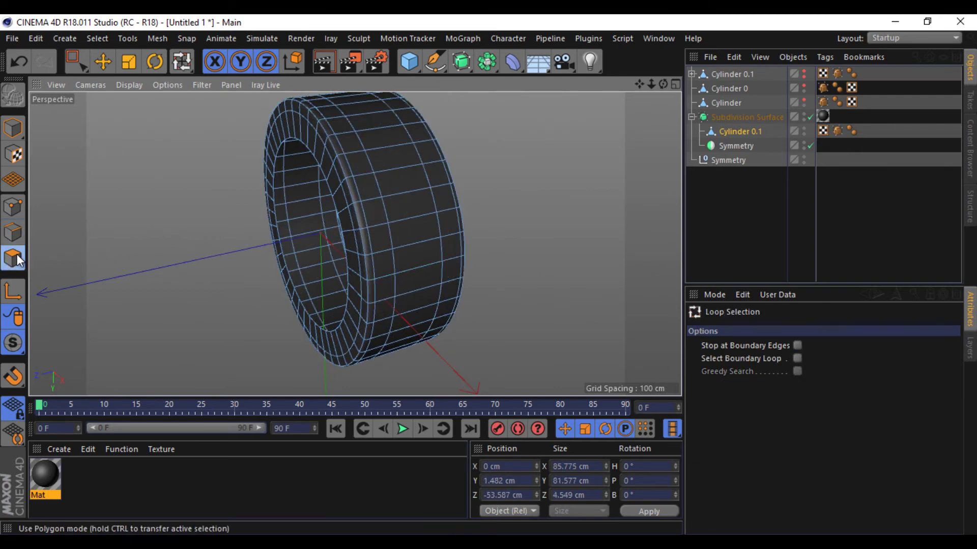
pyautogui.click(410, 212)
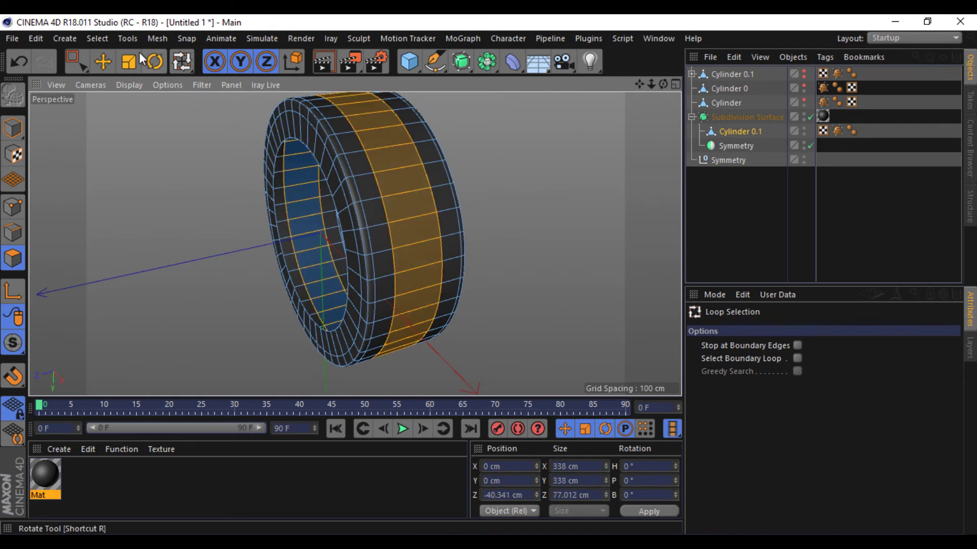
# With subdivision off, narrow the band to about 68.5 cm deep and scale it to 325 cm.
pyautogui.press('t')
pyautogui.moveTo(530, 140); pyautogui.dragTo(478, 226)
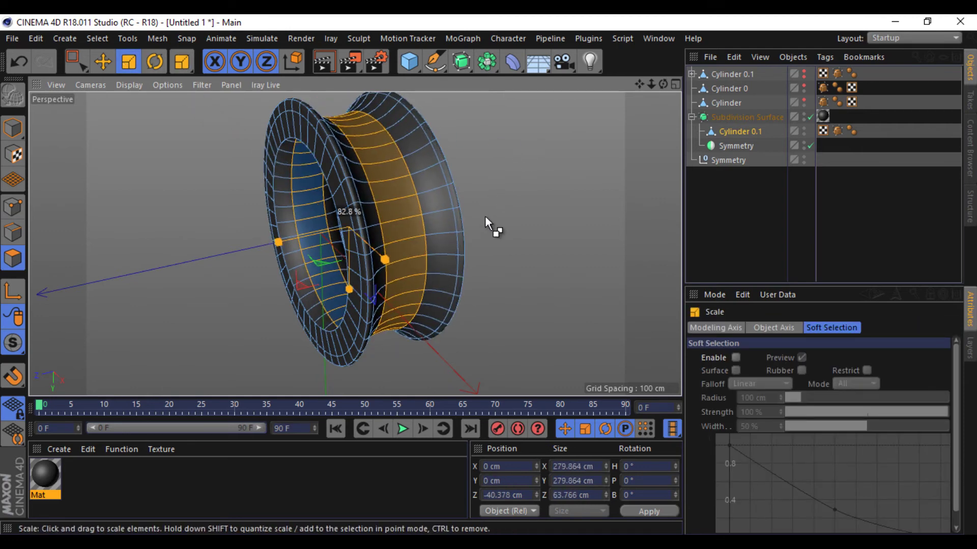
pyautogui.hotkey('ctrl', 'z')
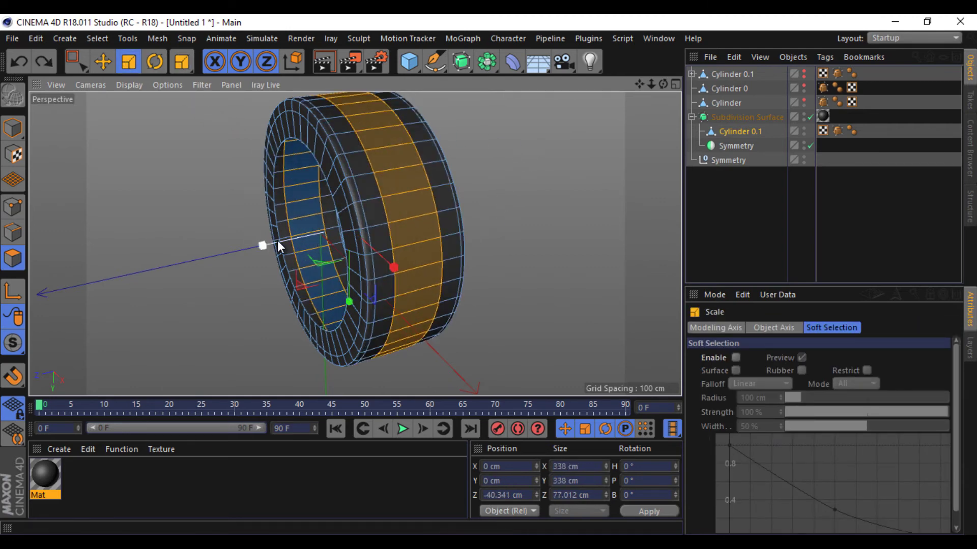
pyautogui.moveTo(278, 246); pyautogui.dragTo(217, 263)
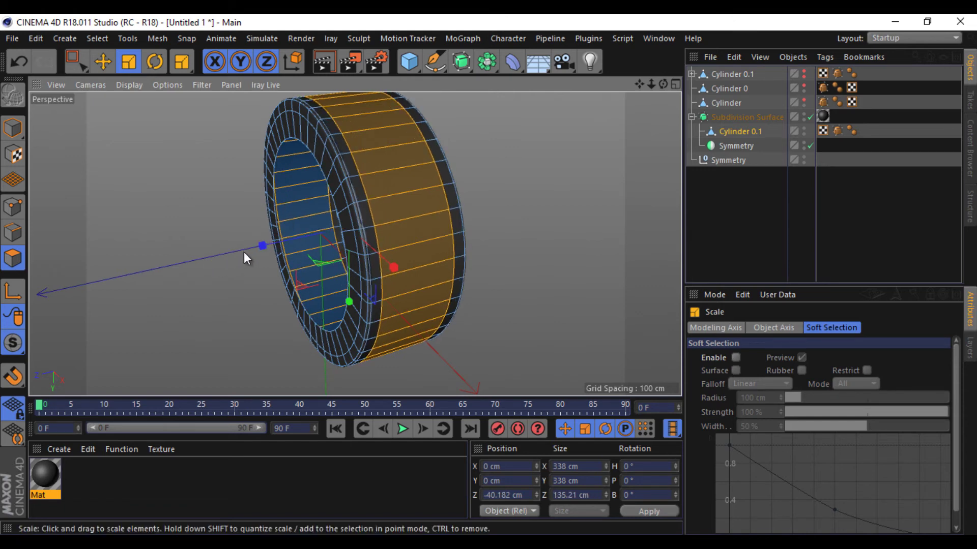
pyautogui.click(810, 117)
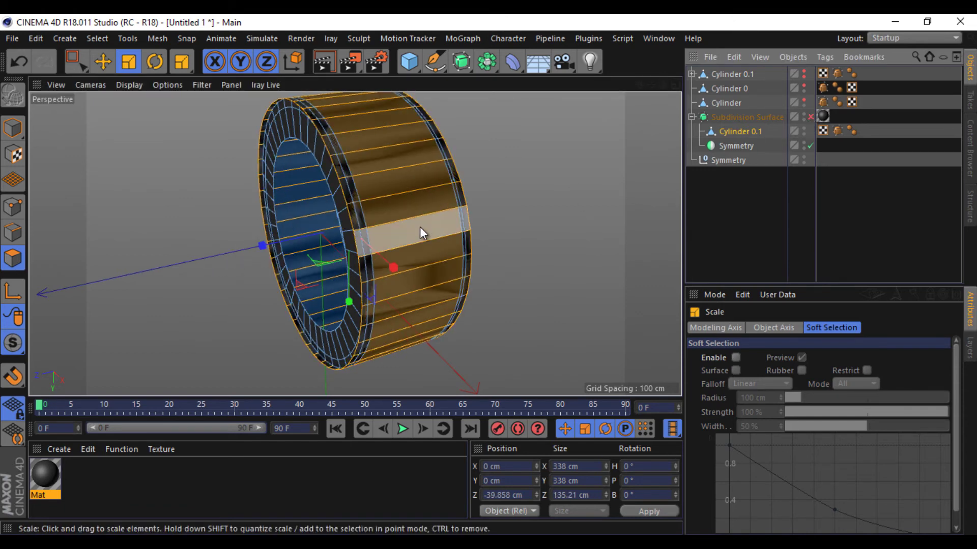
pyautogui.moveTo(262, 246)
pyautogui.mouseDown()
pyautogui.moveTo(323, 236)
pyautogui.moveTo(300, 240)
pyautogui.mouseUp()
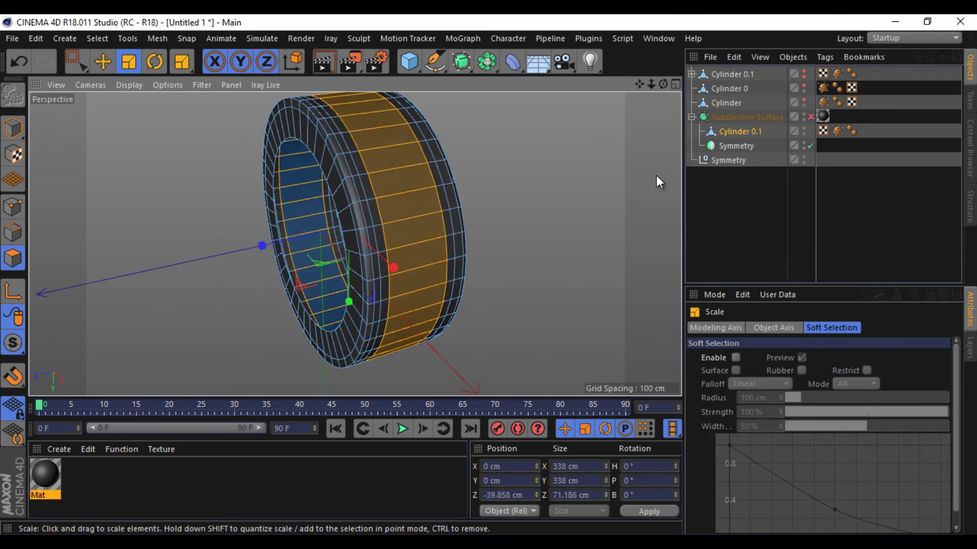
pyautogui.moveTo(659, 182)
pyautogui.mouseDown()
pyautogui.moveTo(576, 208)
pyautogui.moveTo(578, 200)
pyautogui.mouseUp()
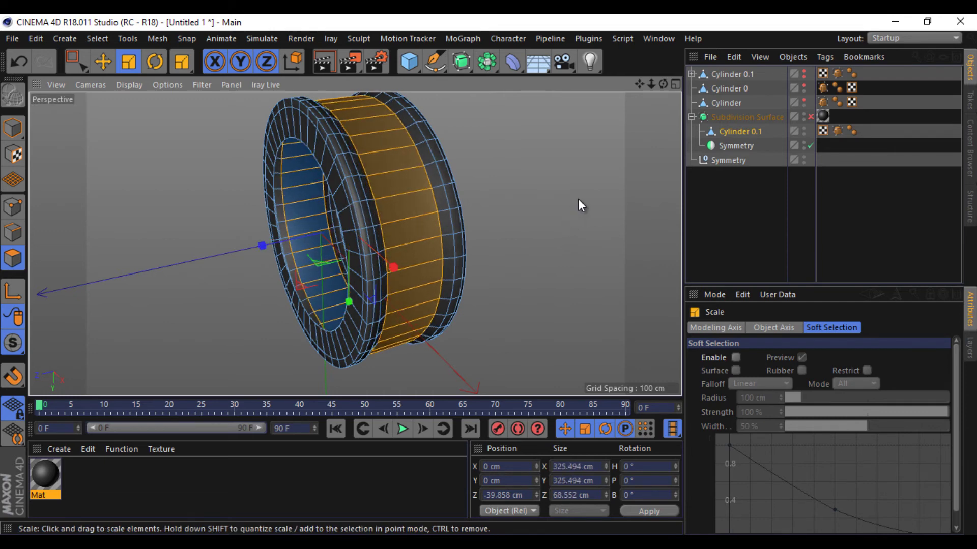
pyautogui.click(102, 62)
pyautogui.click(153, 214)
# Add two Loop/Path Cut edge loops beside the first rim lip.
pyautogui.press('m')
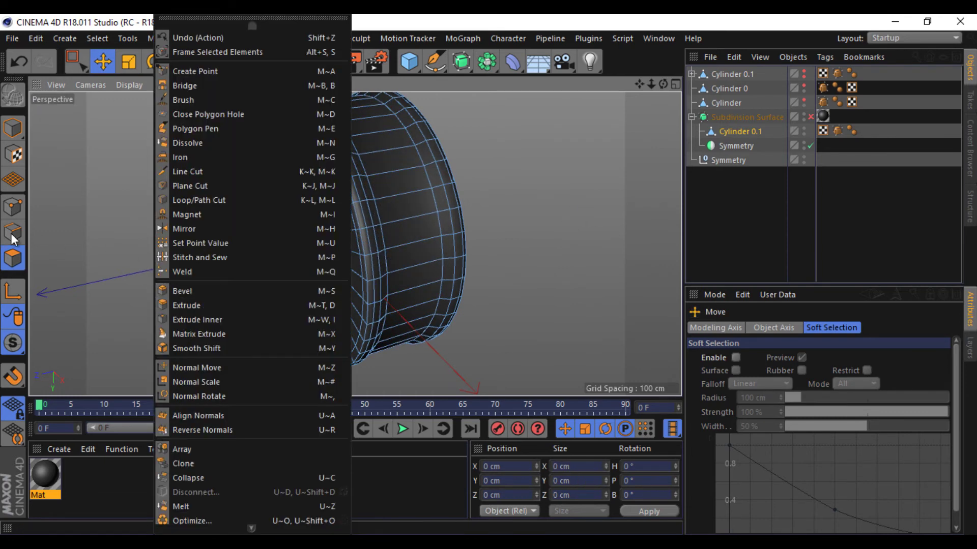
pyautogui.click(12, 233)
pyautogui.press('m')
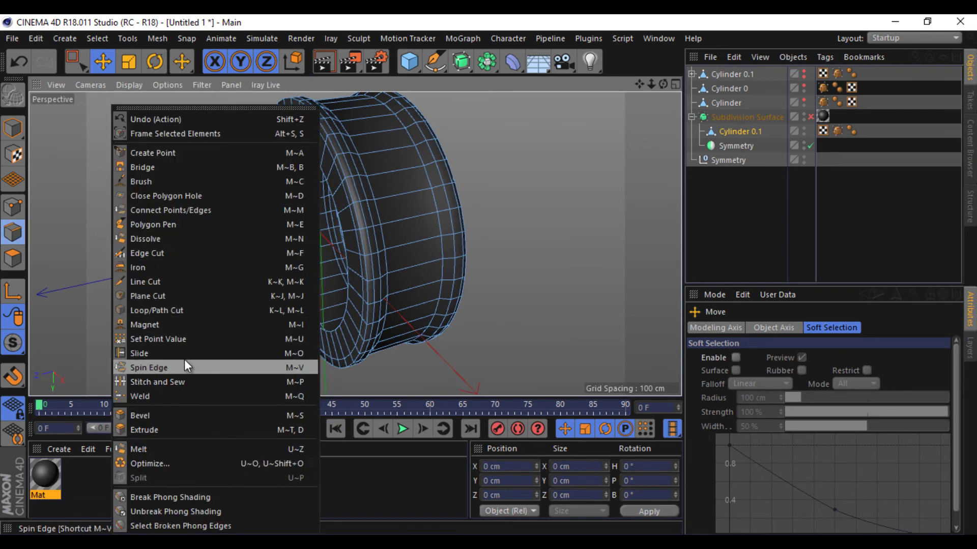
pyautogui.press('l')
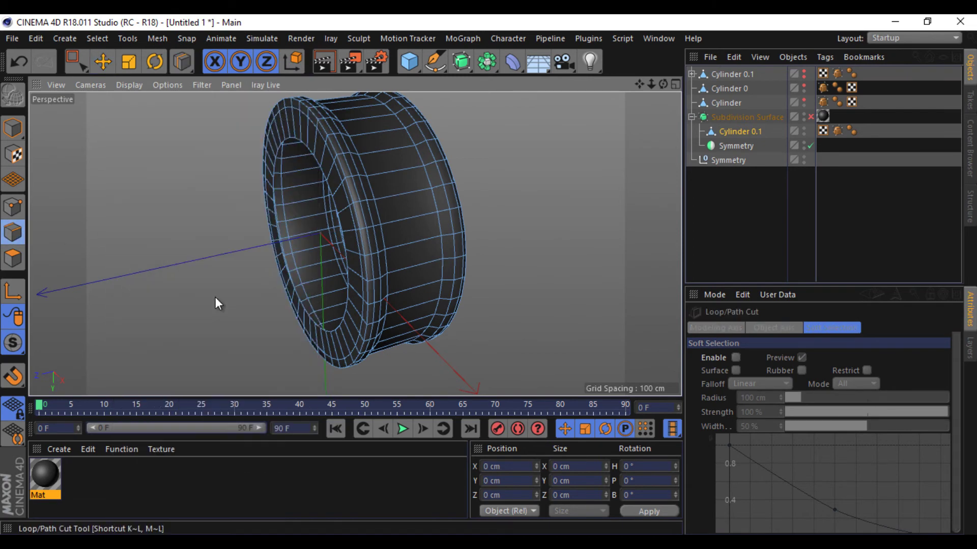
pyautogui.scroll(4, 453, 211)
pyautogui.scroll(2, 458, 208)
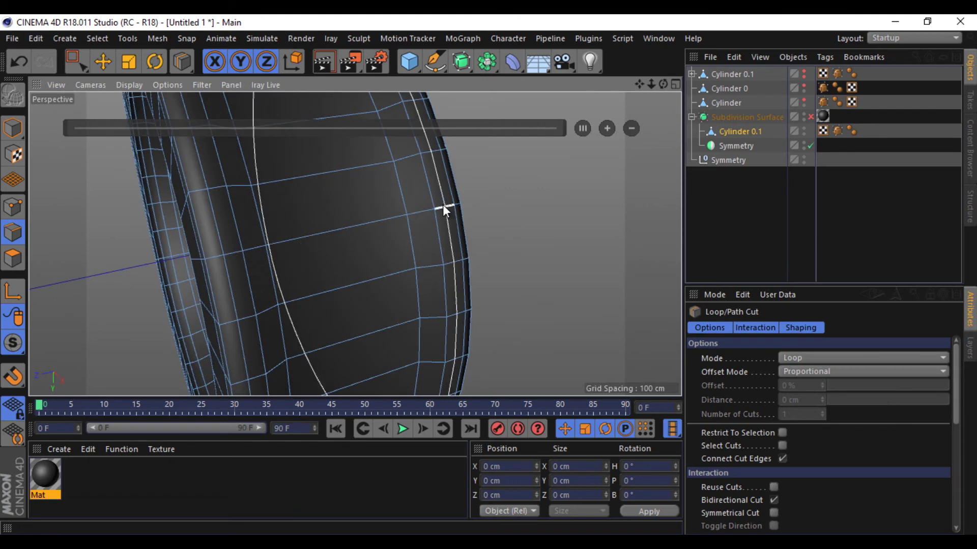
pyautogui.click(433, 208)
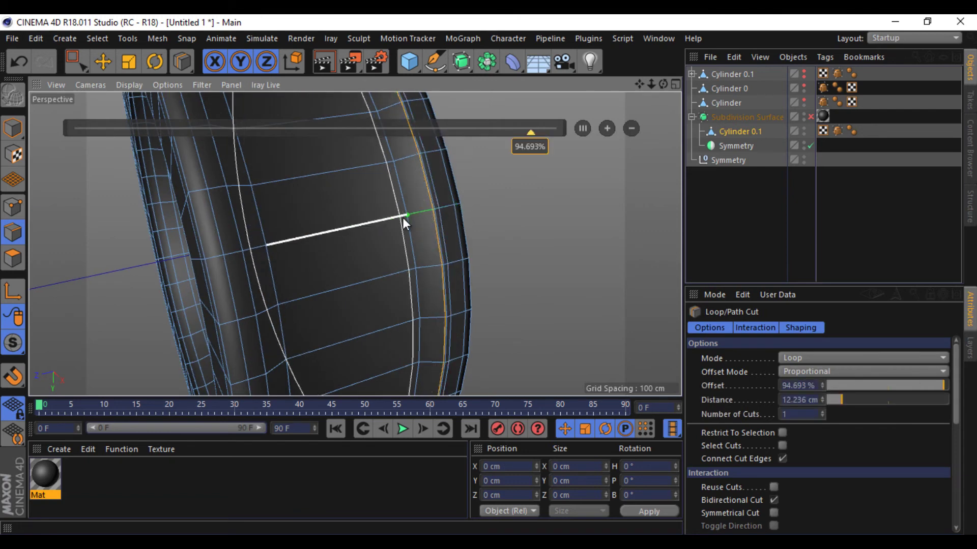
pyautogui.click(409, 217)
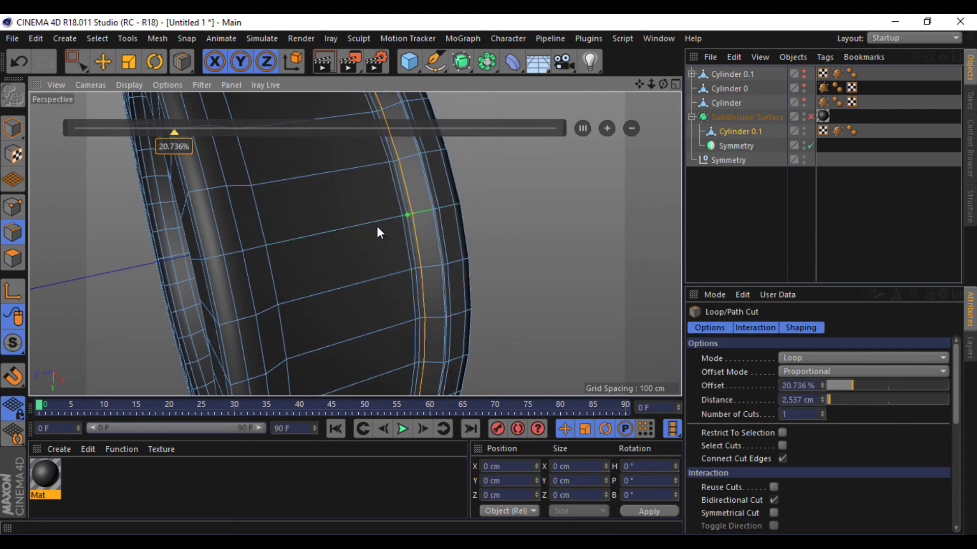
# Add loop cuts beside the opposite lip and zoom out to the whole wheel.
pyautogui.click(262, 246)
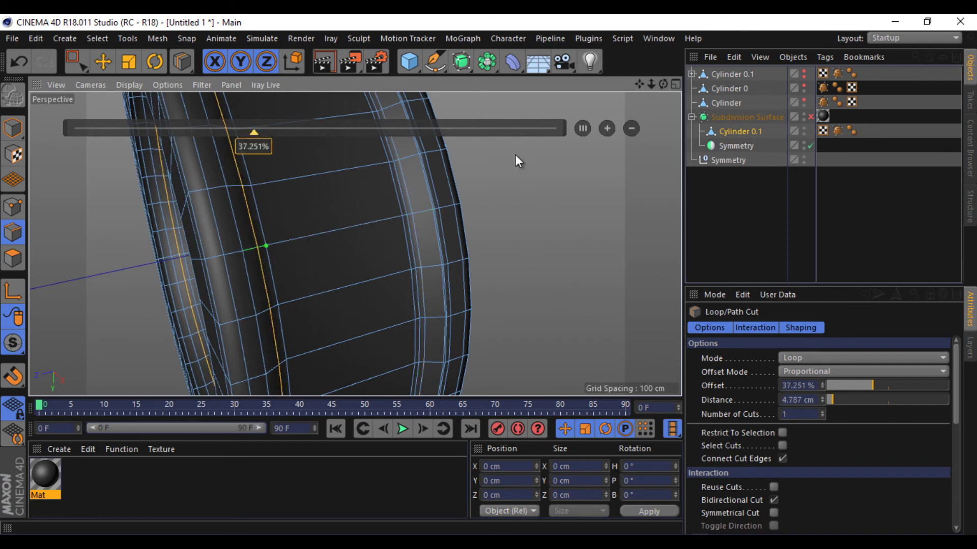
pyautogui.moveTo(663, 84); pyautogui.dragTo(487, 275)
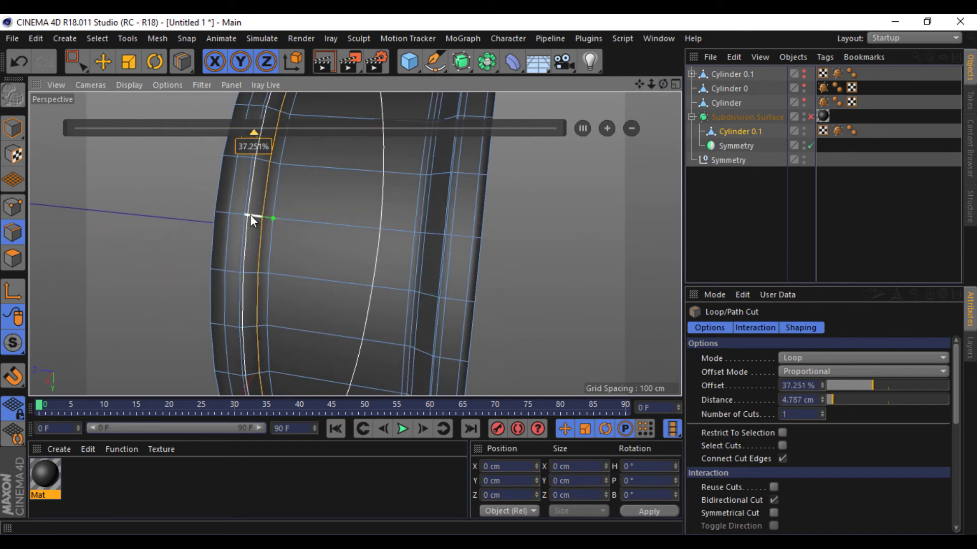
pyautogui.click(241, 215)
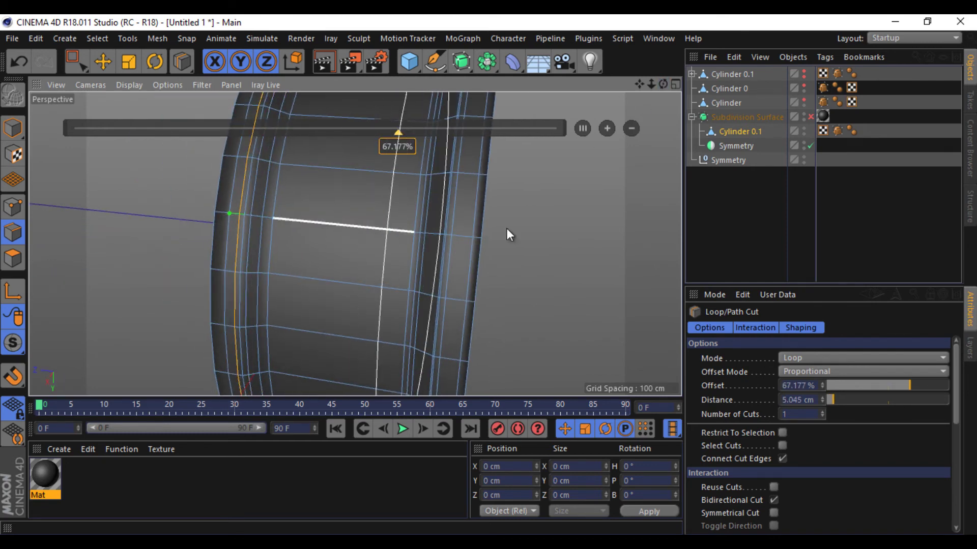
pyautogui.scroll(-10, 502, 249)
pyautogui.moveTo(663, 85)
pyautogui.mouseDown()
pyautogui.moveTo(489, 274)
pyautogui.moveTo(666, 91)
pyautogui.mouseUp()
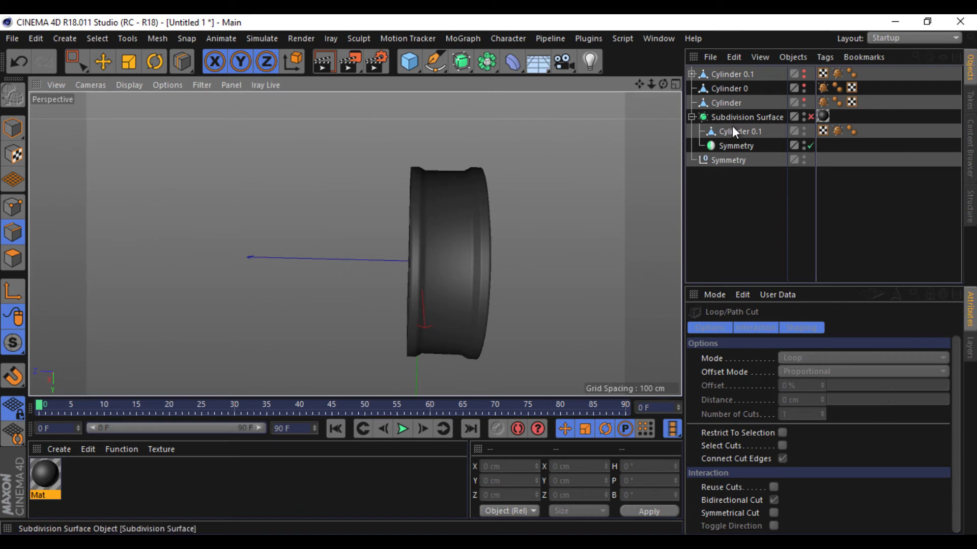
# Move Cylinder 0.1 out of the Subdivision Surface and apply the Mat material to it.
pyautogui.moveTo(731, 129); pyautogui.dragTo(730, 161)
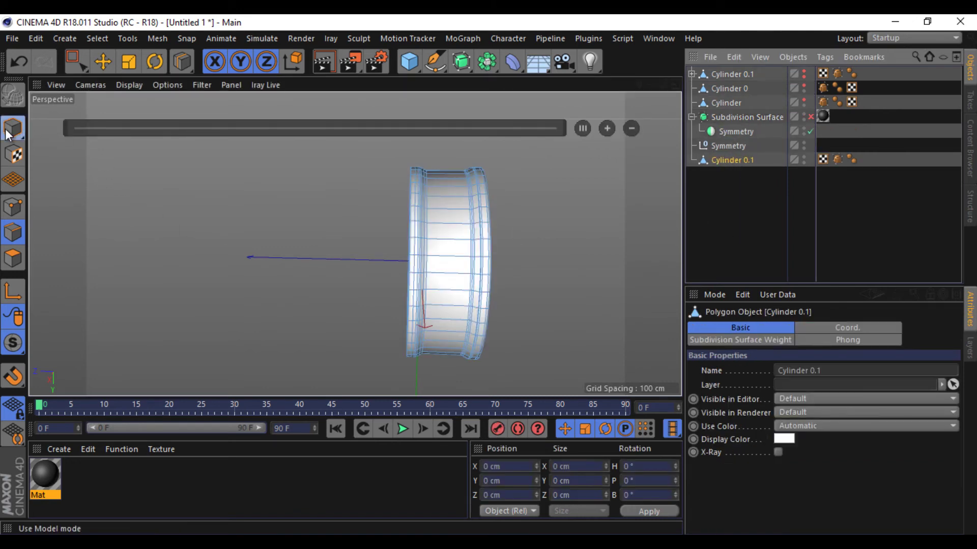
pyautogui.click(8, 133)
pyautogui.click(102, 62)
pyautogui.moveTo(823, 116); pyautogui.dragTo(732, 157)
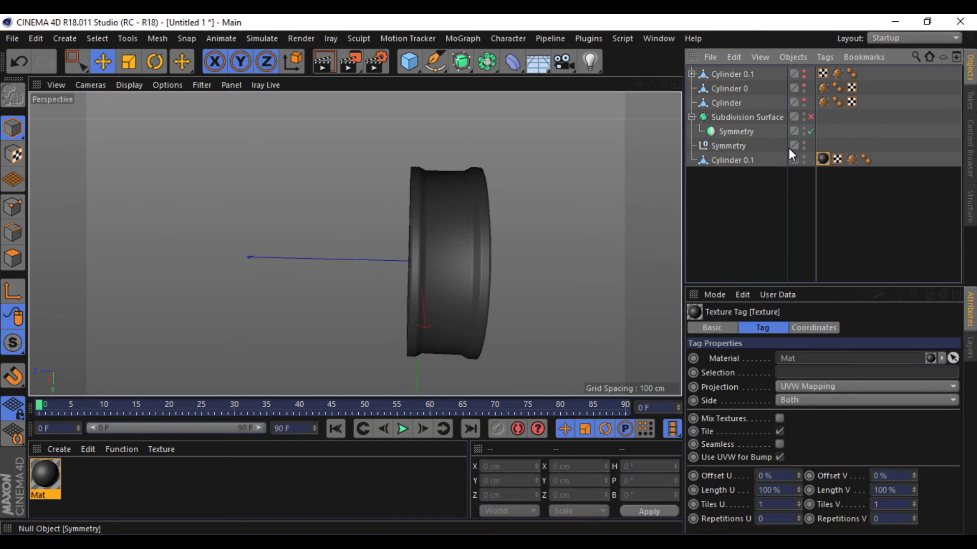
pyautogui.click(733, 159)
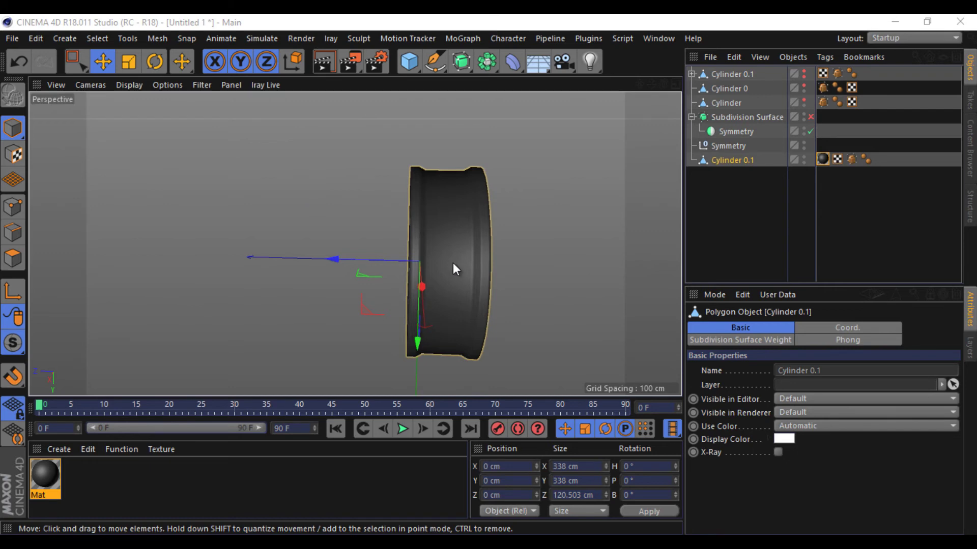
# Orbit to check the spokes, reselect Cylinder 0.1, and bring up the File menu.
pyautogui.moveTo(662, 84)
pyautogui.mouseDown()
pyautogui.moveTo(631, 83)
pyautogui.moveTo(489, 275)
pyautogui.mouseUp()
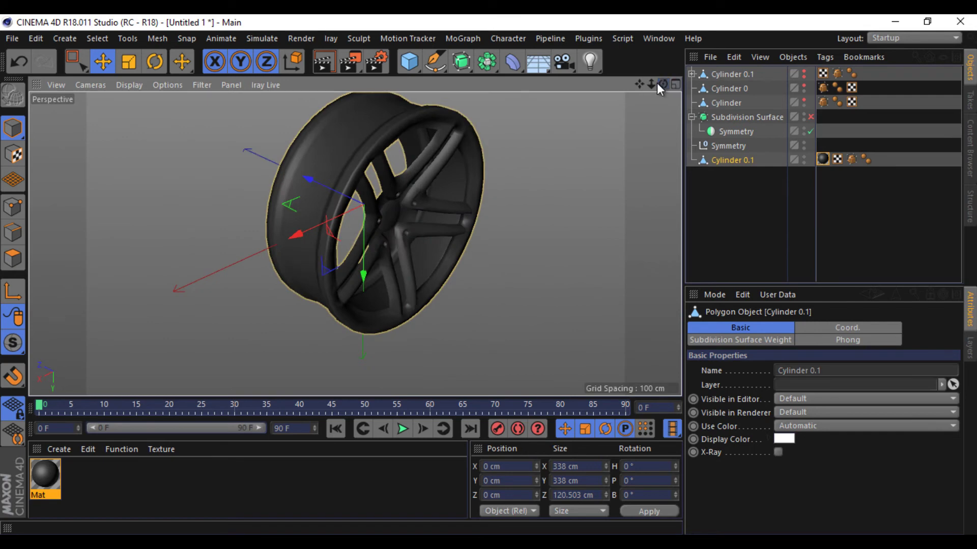
pyautogui.click(202, 231)
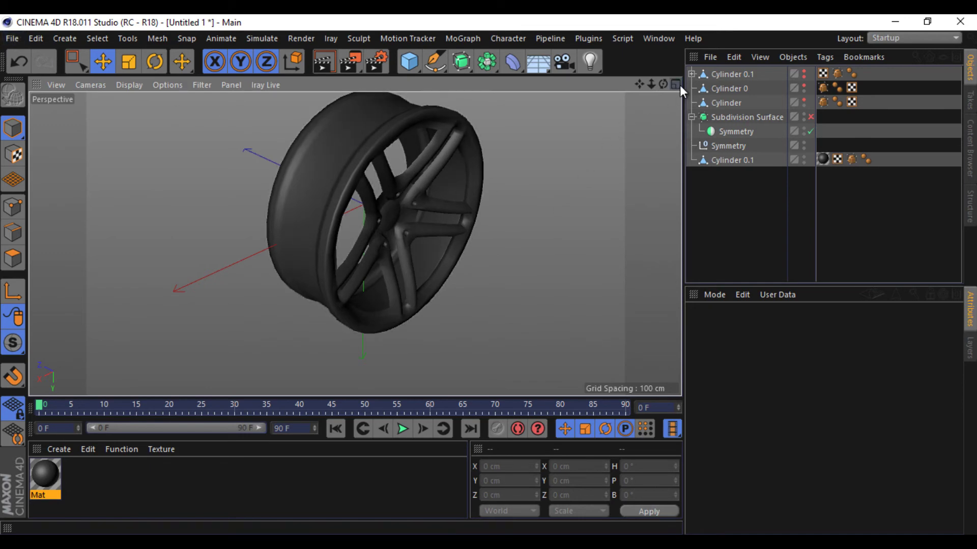
pyautogui.click(725, 161)
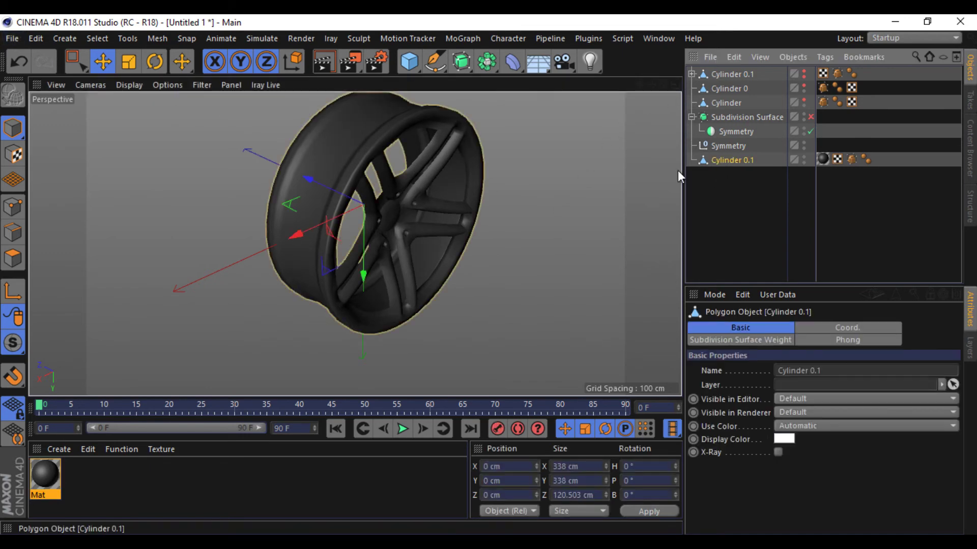
pyautogui.click(14, 39)
pyautogui.moveTo(42, 313)
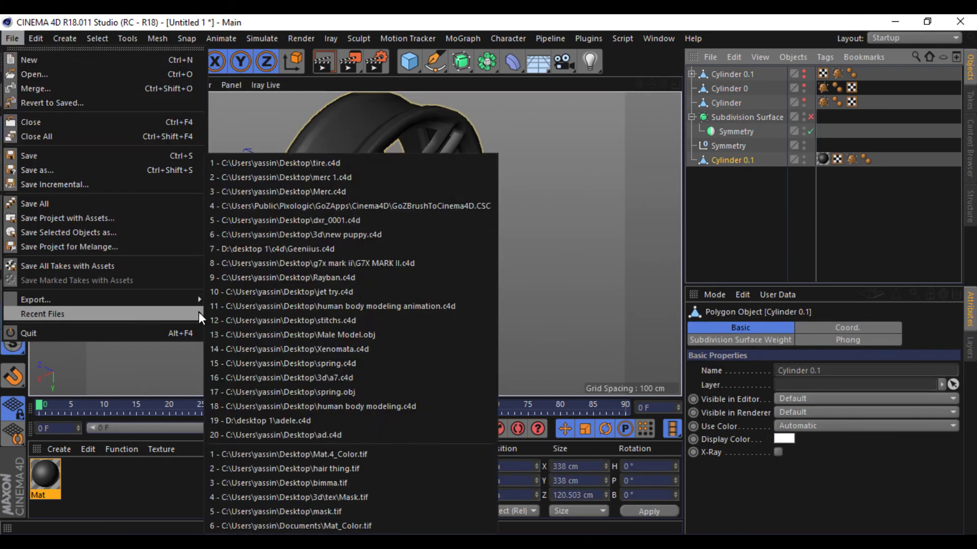
# Open the recent project merc 1.c4d and zoom around the car.
pyautogui.click(370, 178)
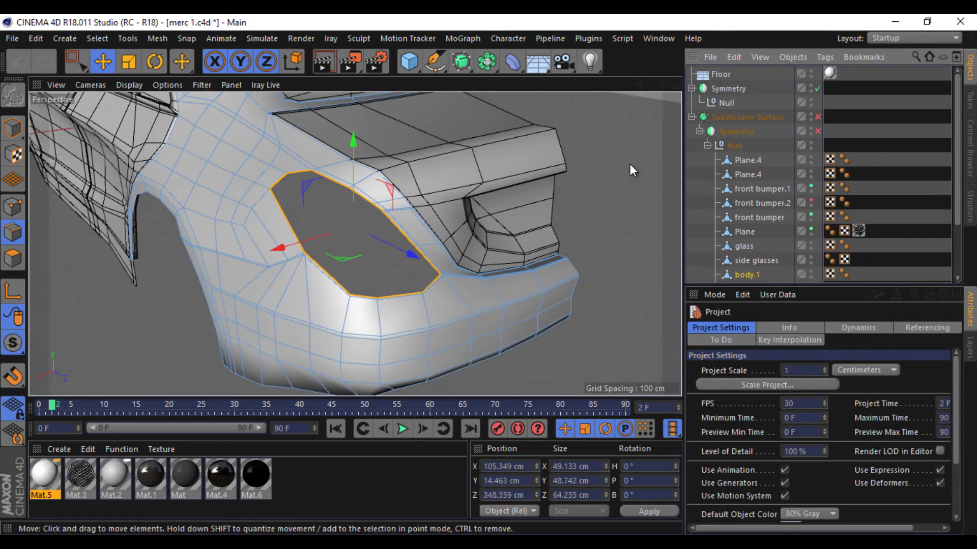
pyautogui.click(354, 203)
pyautogui.scroll(2, 354, 203)
pyautogui.scroll(1, 355, 203)
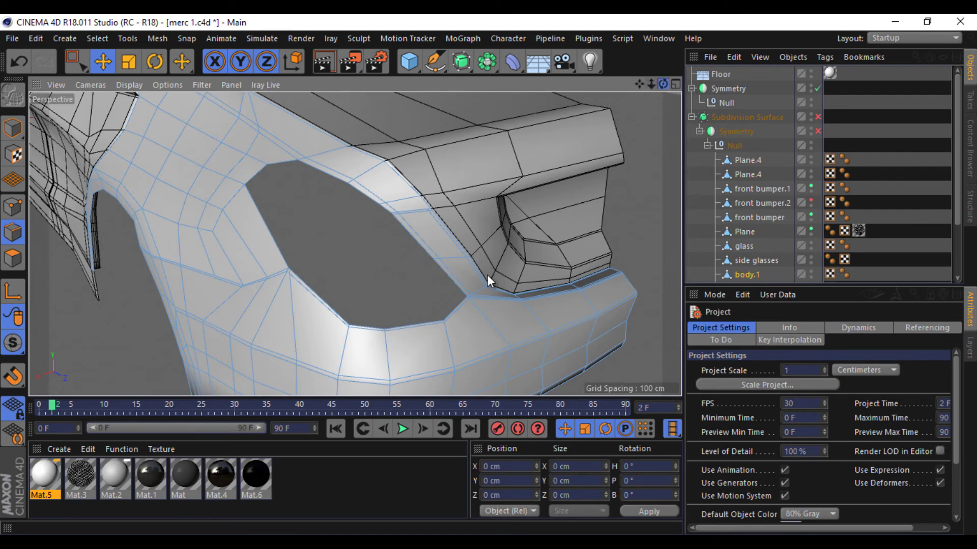
pyautogui.scroll(-2, 495, 278)
pyautogui.scroll(-2, 495, 277)
pyautogui.scroll(-1, 495, 277)
# Orbit to a side view, switch to four viewports, and paste the rim into the car scene.
pyautogui.keyDown('alt'); pyautogui.moveTo(496, 276); pyautogui.dragTo(489, 274); pyautogui.keyUp('alt')
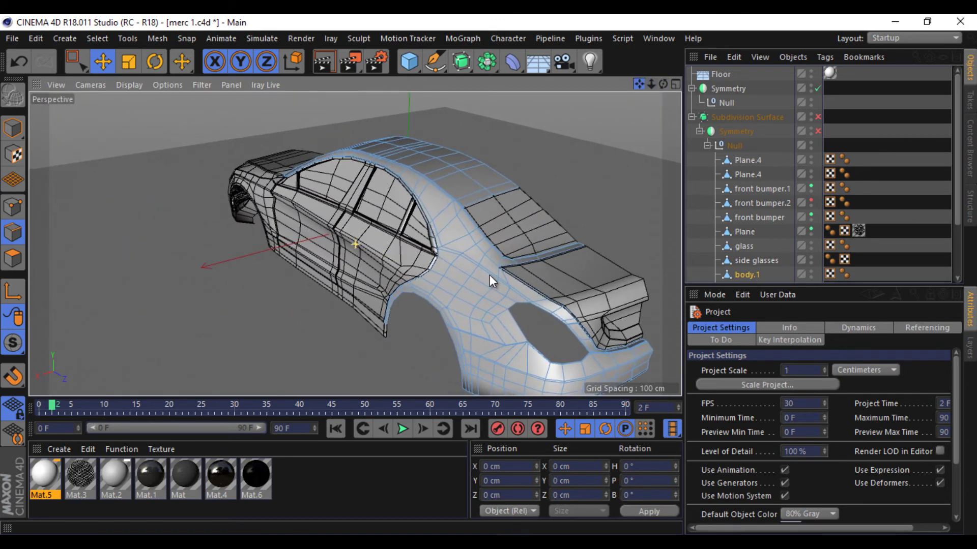
pyautogui.moveTo(661, 87); pyautogui.dragTo(658, 87)
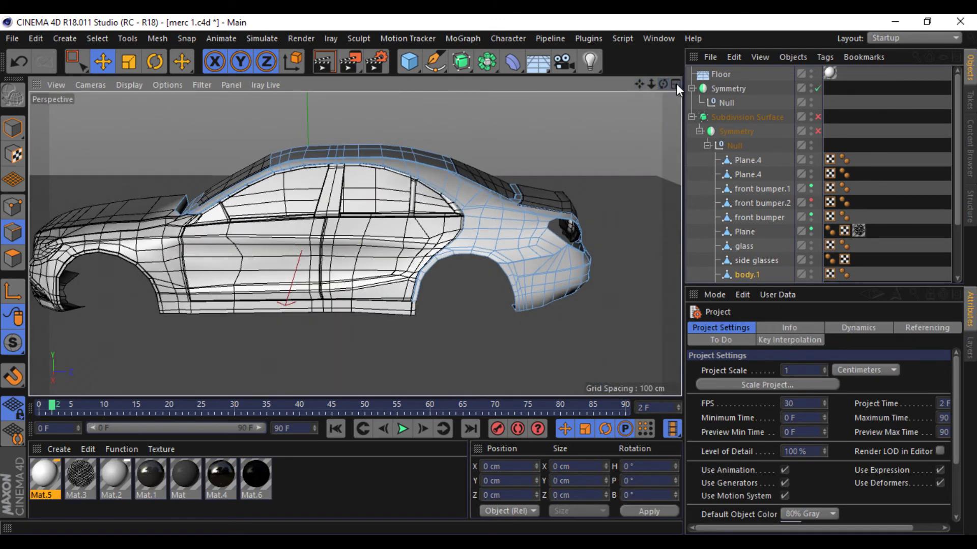
pyautogui.click(675, 84)
pyautogui.click(883, 133)
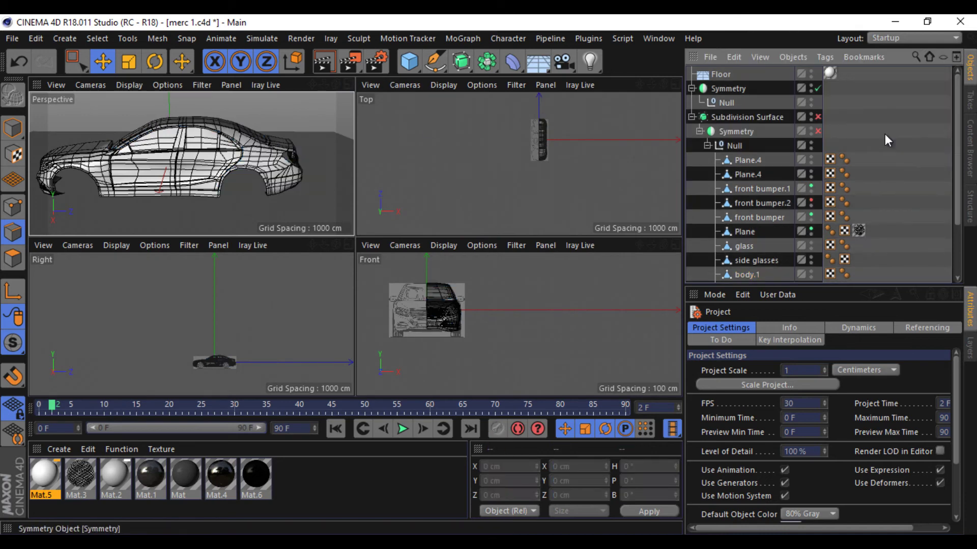
pyautogui.hotkey('ctrl', 'v')
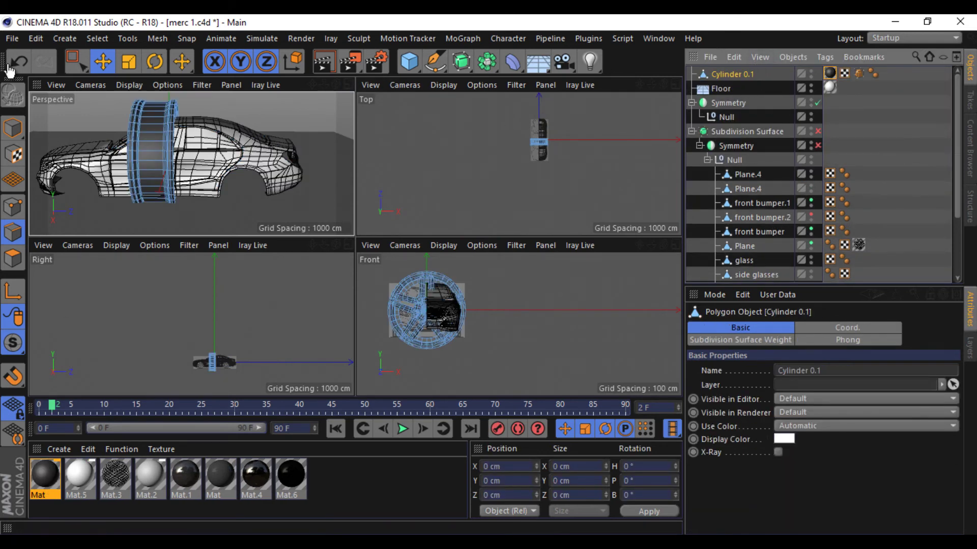
# Shrink the rim to about 137 cm and rotate it 90° in heading to face sideways.
pyautogui.click(13, 128)
pyautogui.click(129, 62)
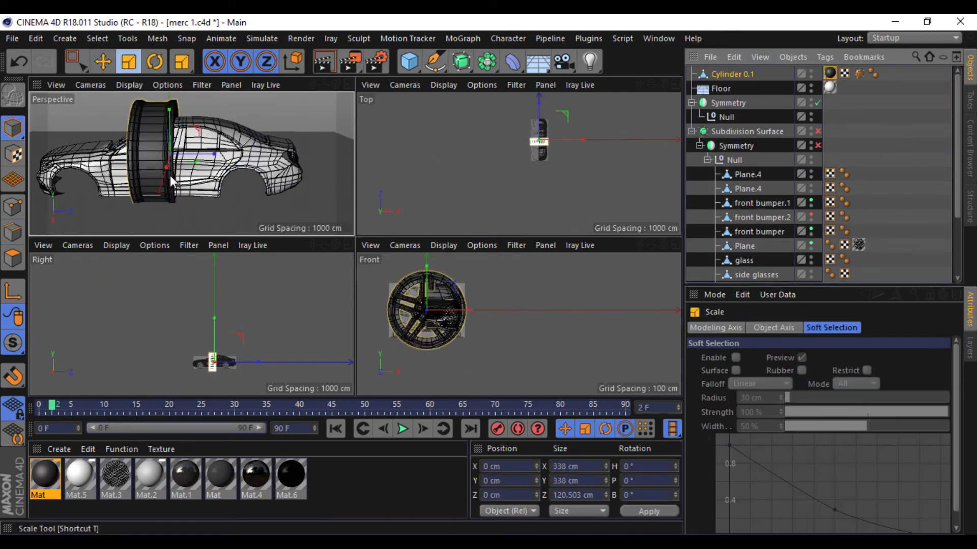
pyautogui.moveTo(584, 282)
pyautogui.mouseDown()
pyautogui.moveTo(476, 284)
pyautogui.moveTo(489, 275)
pyautogui.mouseUp()
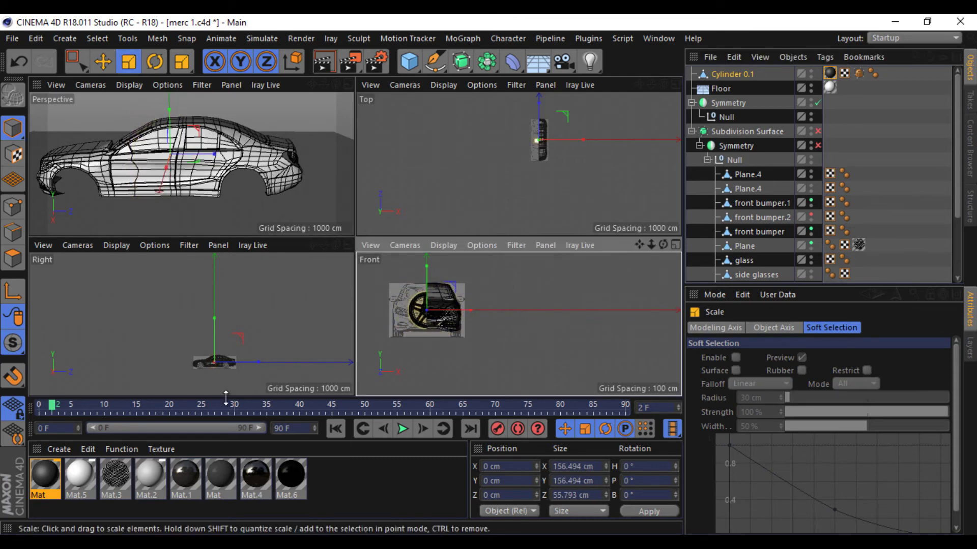
pyautogui.middleClick(352, 245)
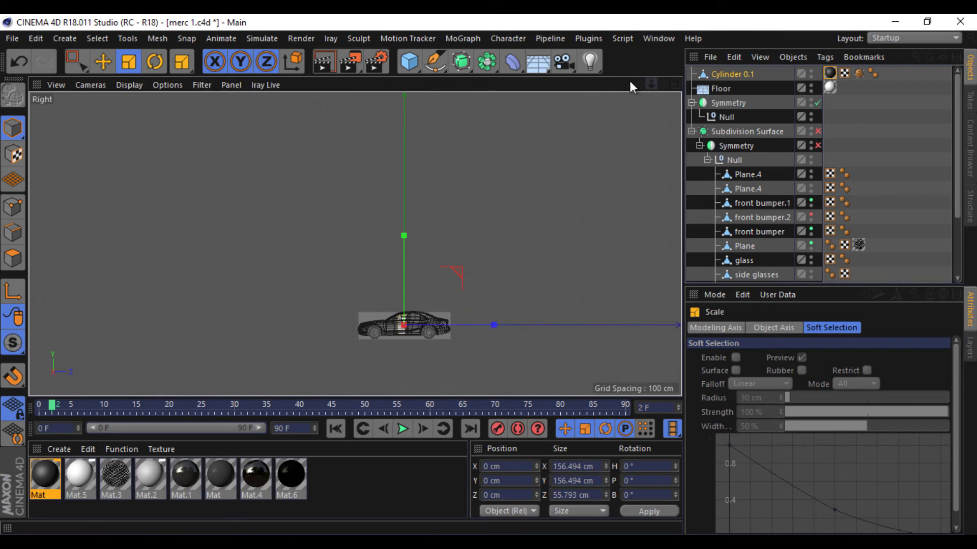
pyautogui.moveTo(651, 84); pyautogui.dragTo(492, 274)
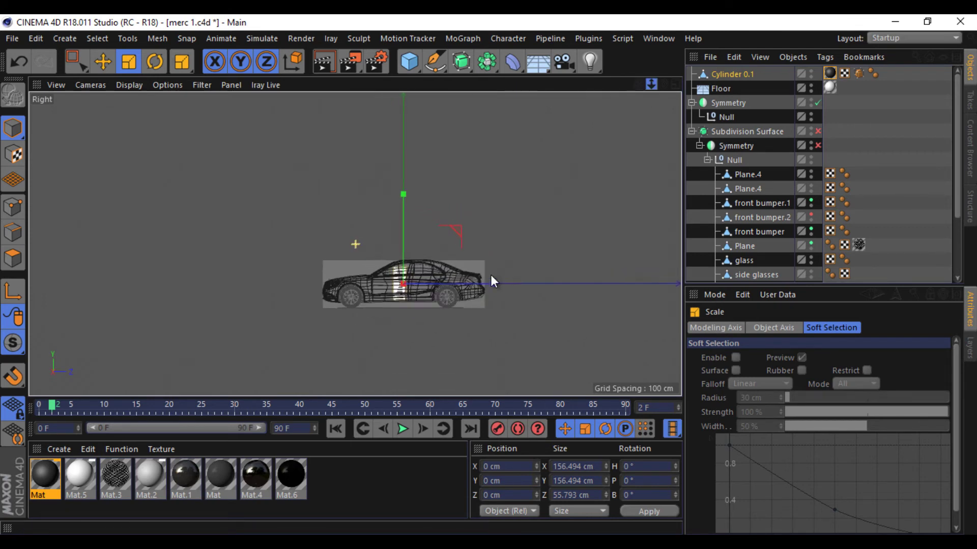
pyautogui.moveTo(631, 79); pyautogui.dragTo(273, 69)
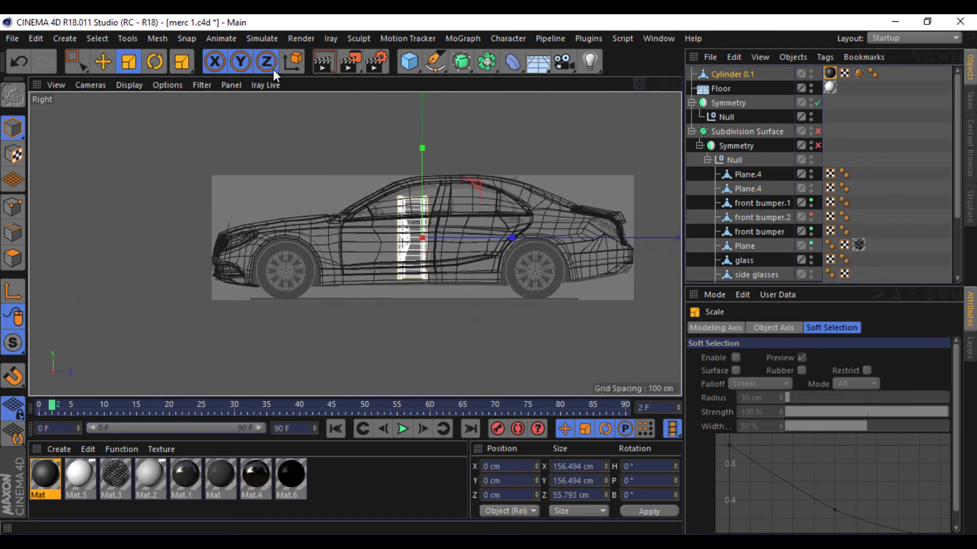
pyautogui.moveTo(351, 187); pyautogui.dragTo(291, 196)
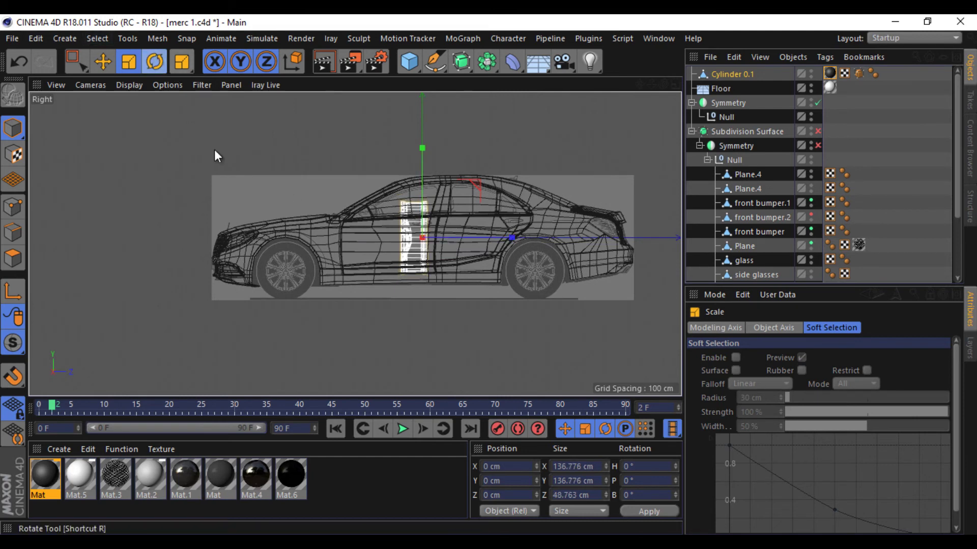
pyautogui.press('r')
pyautogui.moveTo(457, 237); pyautogui.dragTo(489, 240)
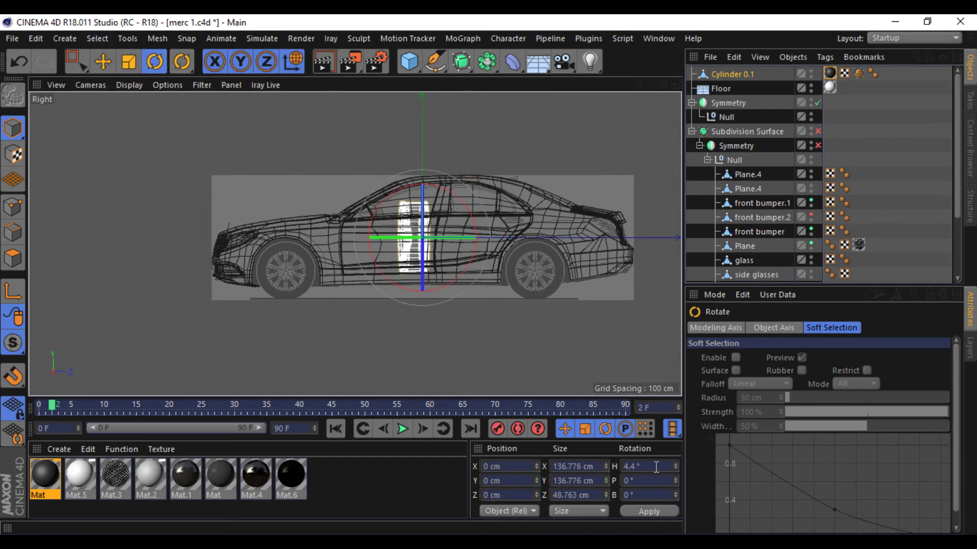
pyautogui.write('90')
pyautogui.press('Return')
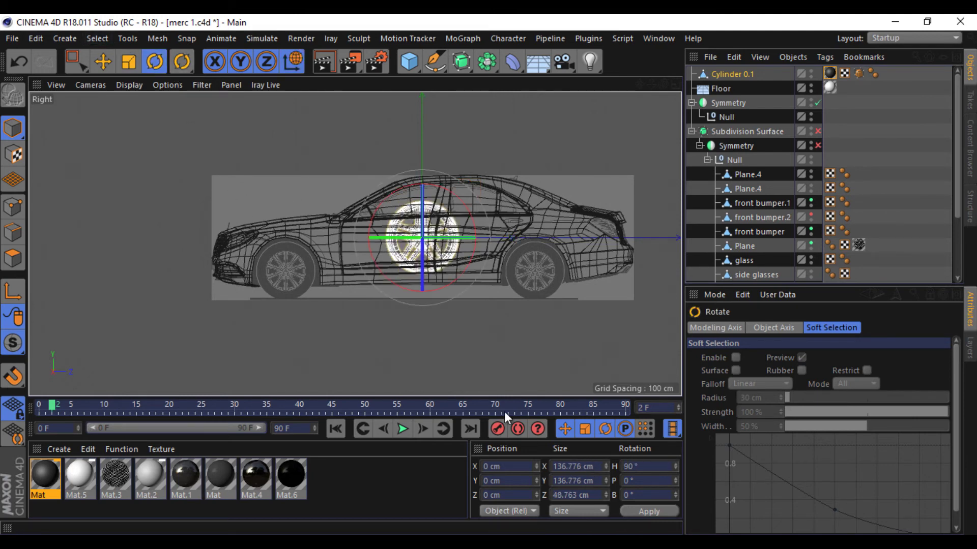
# Move the rim down onto the front wheel and scale it to about 110 cm.
pyautogui.click(103, 62)
pyautogui.moveTo(272, 144); pyautogui.dragTo(143, 177)
pyautogui.press('o')
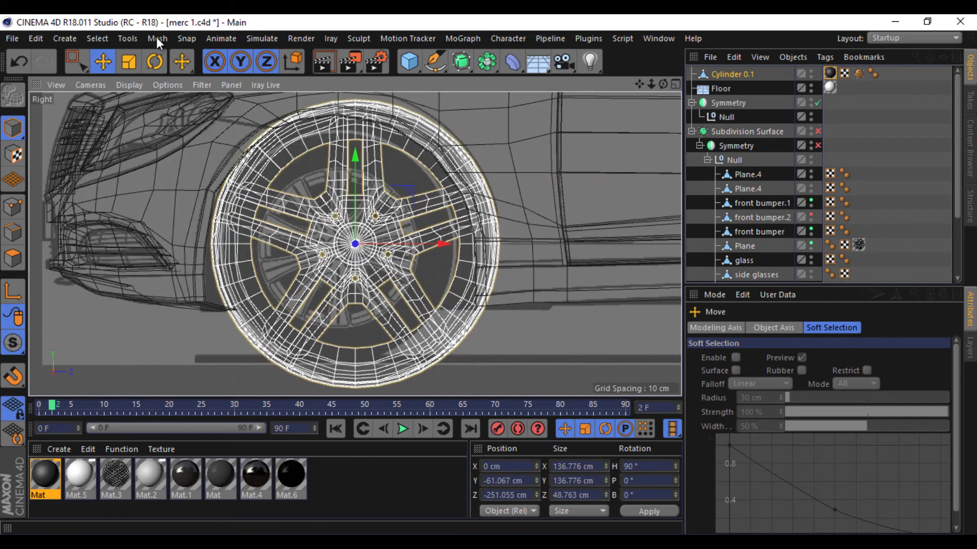
pyautogui.click(125, 60)
pyautogui.moveTo(148, 129)
pyautogui.mouseDown()
pyautogui.moveTo(68, 233)
pyautogui.moveTo(89, 209)
pyautogui.moveTo(88, 180)
pyautogui.mouseUp()
# Centre the rim on the front wheel and resize it to about 74 cm inside the tyre.
pyautogui.click(104, 63)
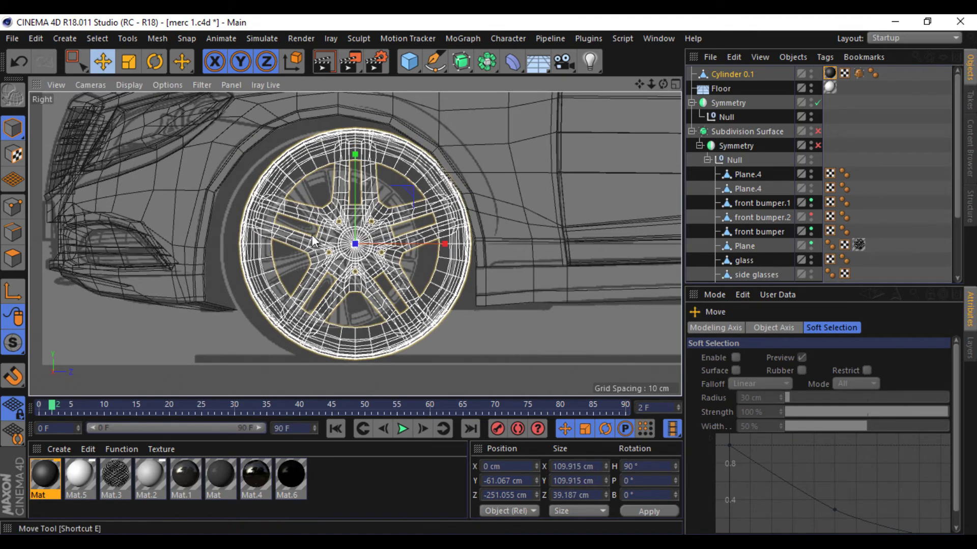
pyautogui.moveTo(425, 245); pyautogui.dragTo(384, 230)
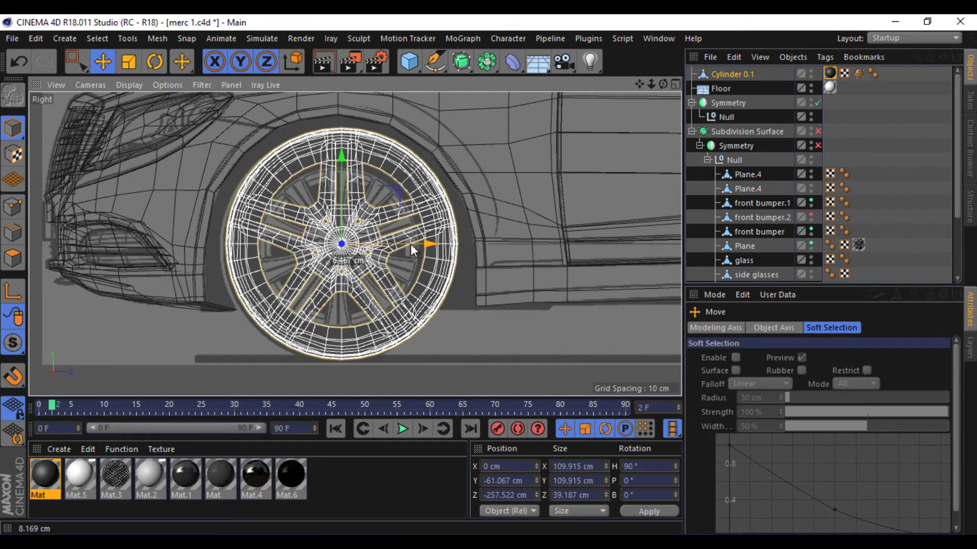
pyautogui.moveTo(336, 156); pyautogui.dragTo(337, 160)
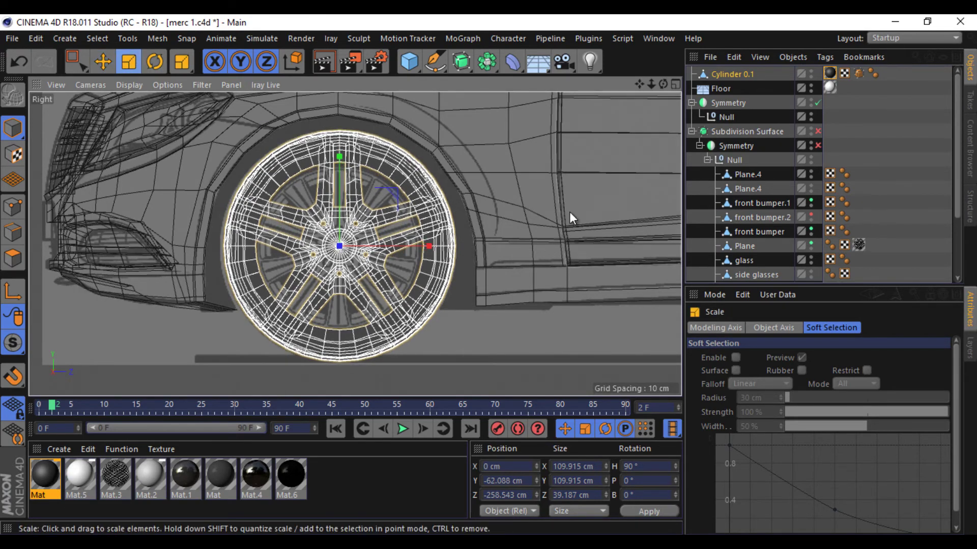
pyautogui.moveTo(570, 212); pyautogui.dragTo(450, 324)
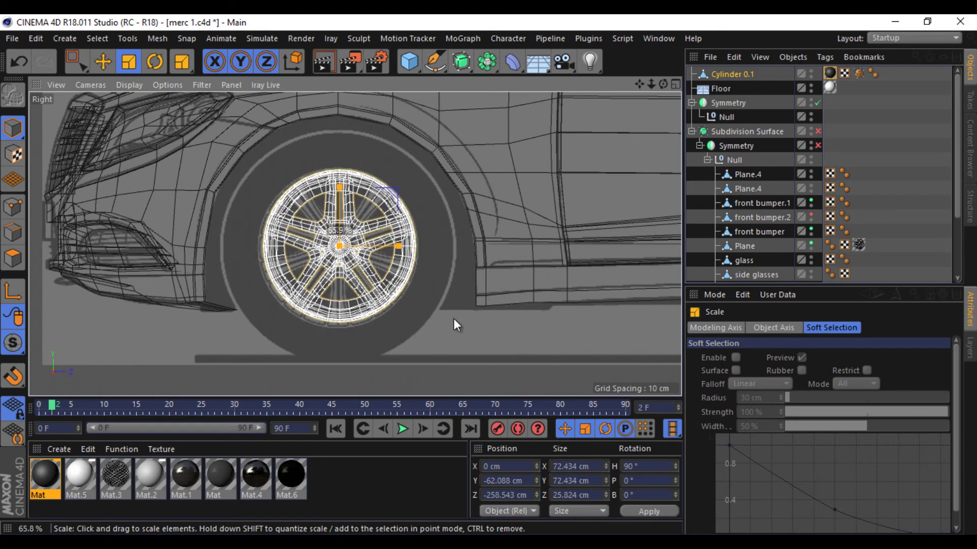
pyautogui.moveTo(449, 324); pyautogui.dragTo(450, 314)
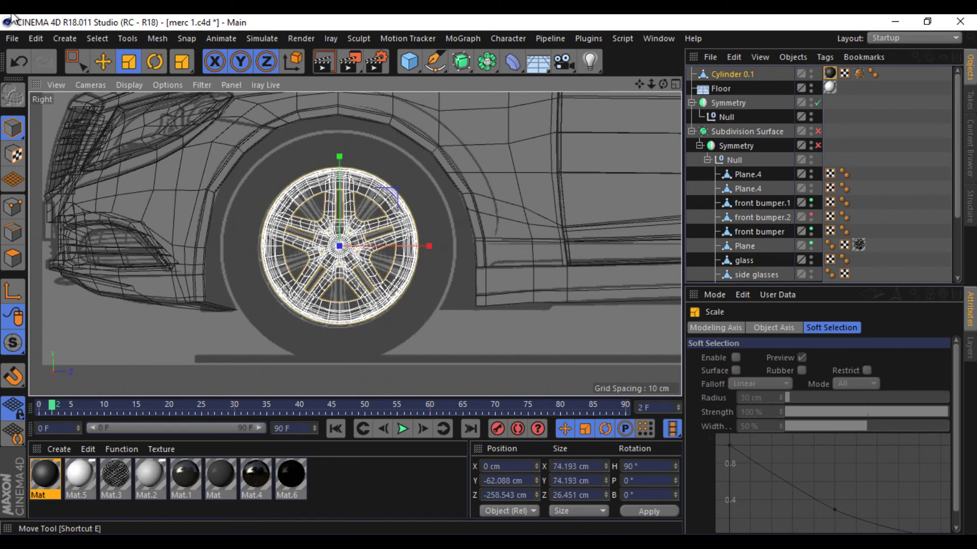
pyautogui.click(102, 62)
pyautogui.moveTo(542, 209); pyautogui.dragTo(529, 188)
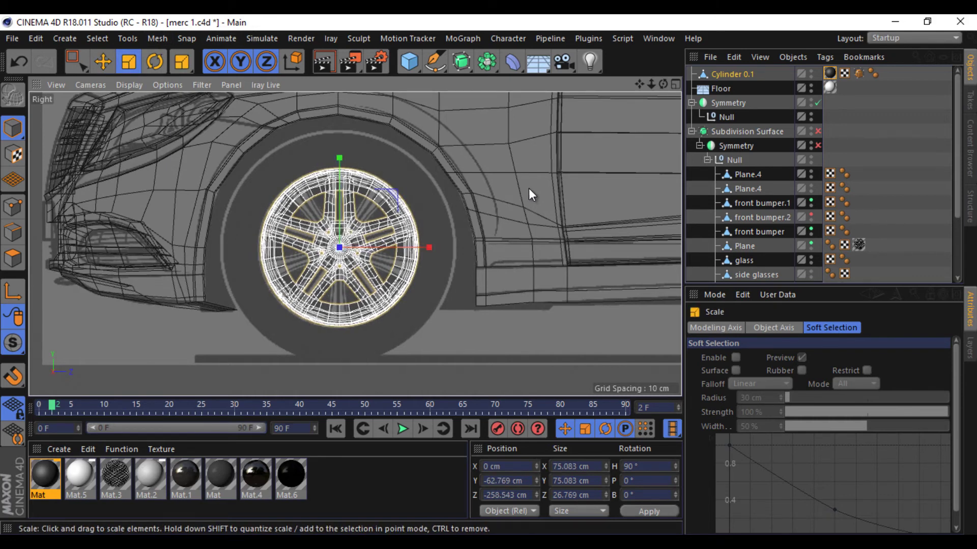
pyautogui.click(675, 84)
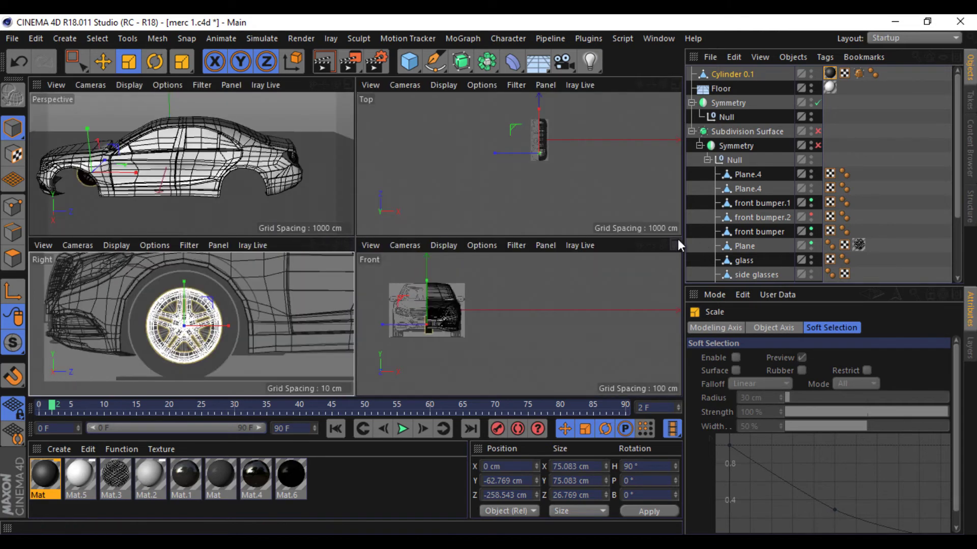
# In the Front view, move the rim along X out to the car's side, about 126 cm.
pyautogui.click(676, 244)
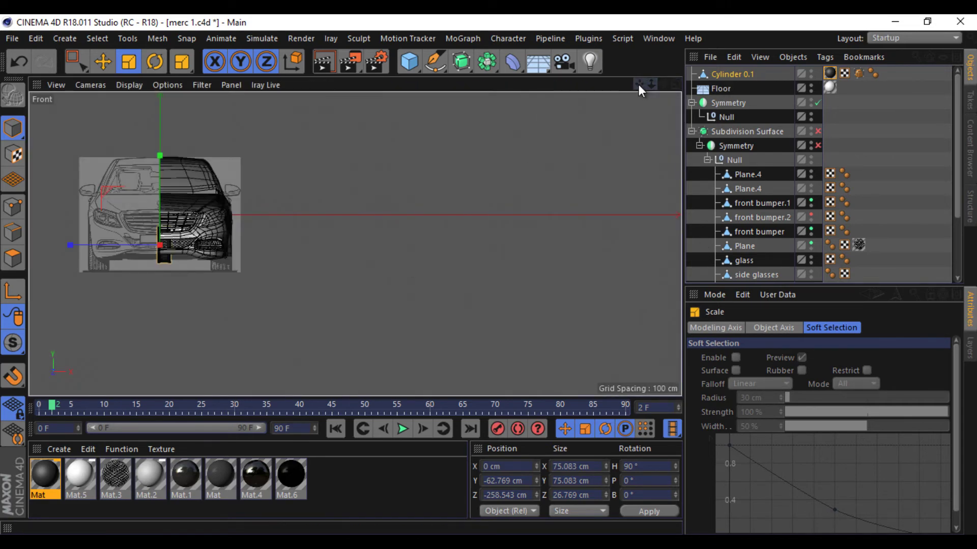
pyautogui.moveTo(639, 87); pyautogui.dragTo(662, 89)
pyautogui.scroll(10, 285, 257)
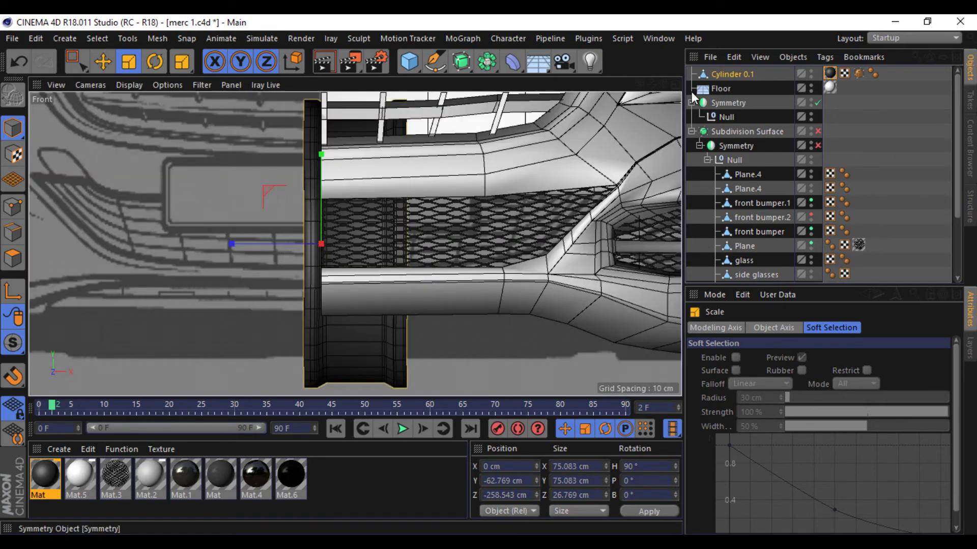
pyautogui.moveTo(652, 89); pyautogui.dragTo(490, 281)
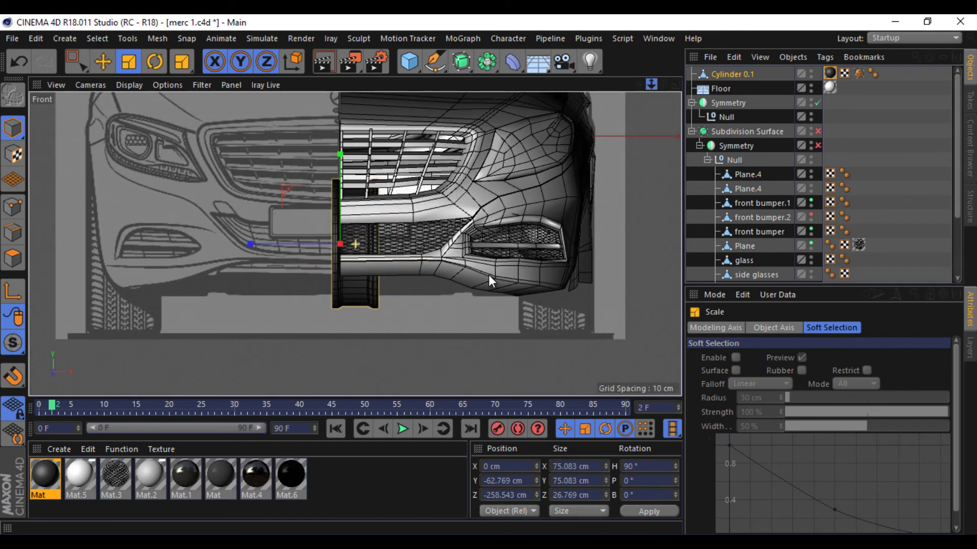
pyautogui.click(103, 61)
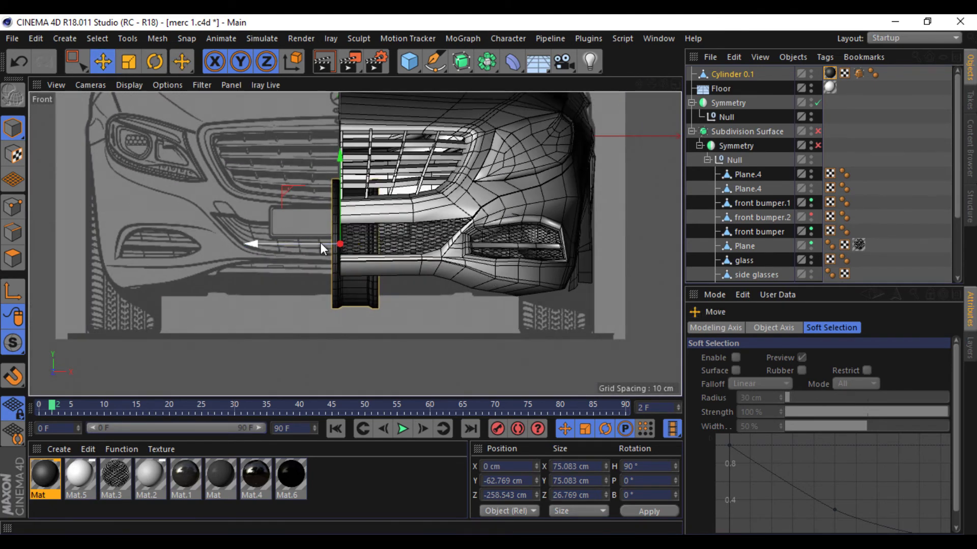
pyautogui.moveTo(321, 243); pyautogui.dragTo(499, 262)
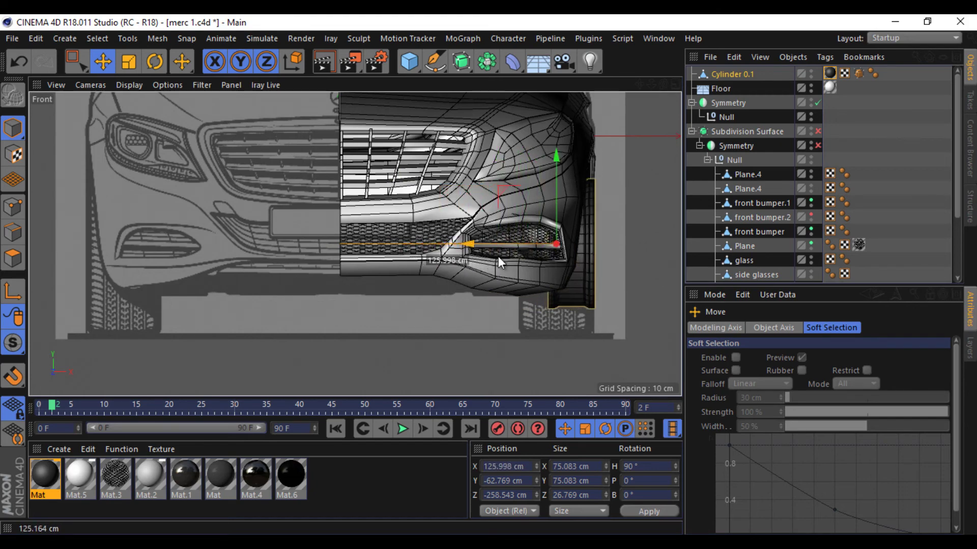
pyautogui.click(673, 81)
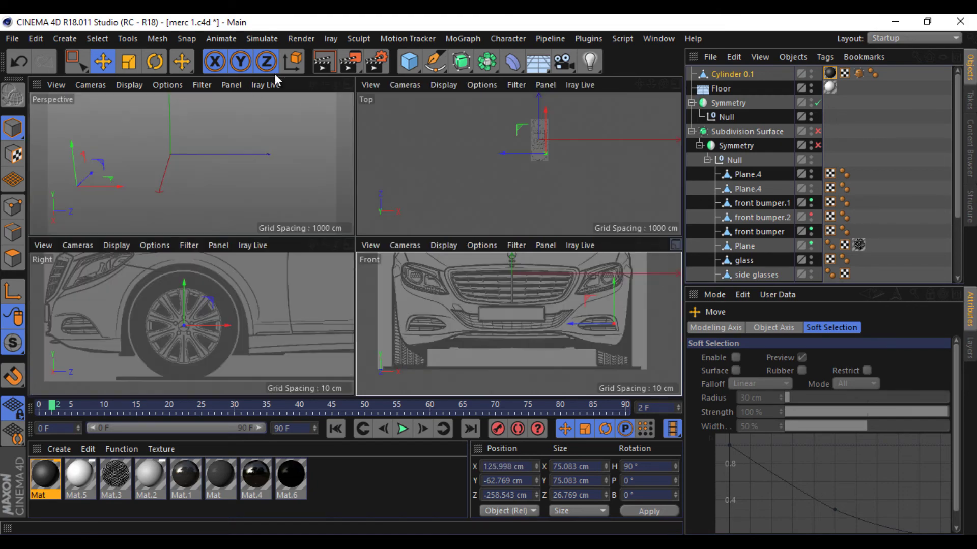
# Frame the Perspective view on the rim to check its placement.
pyautogui.click(349, 84)
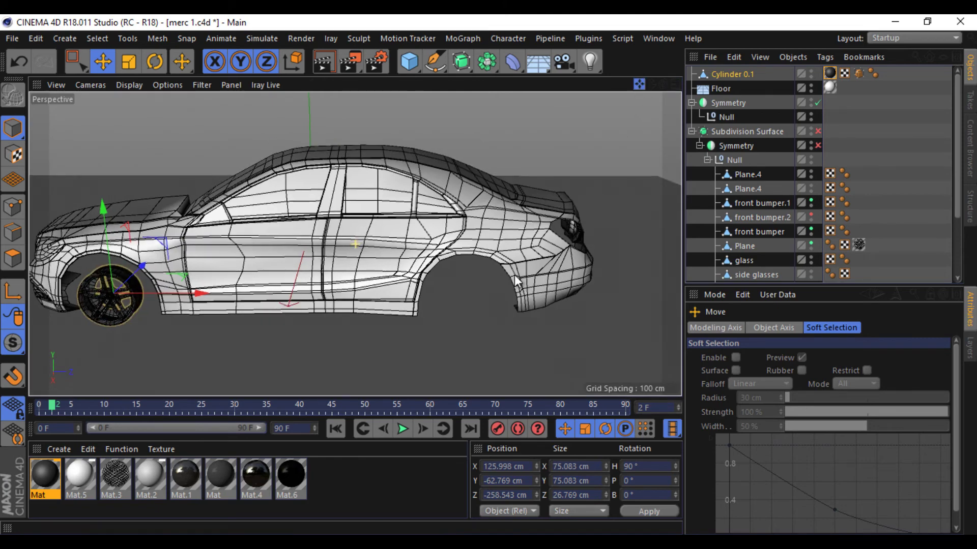
pyautogui.scroll(4, 513, 274)
pyautogui.press('o')
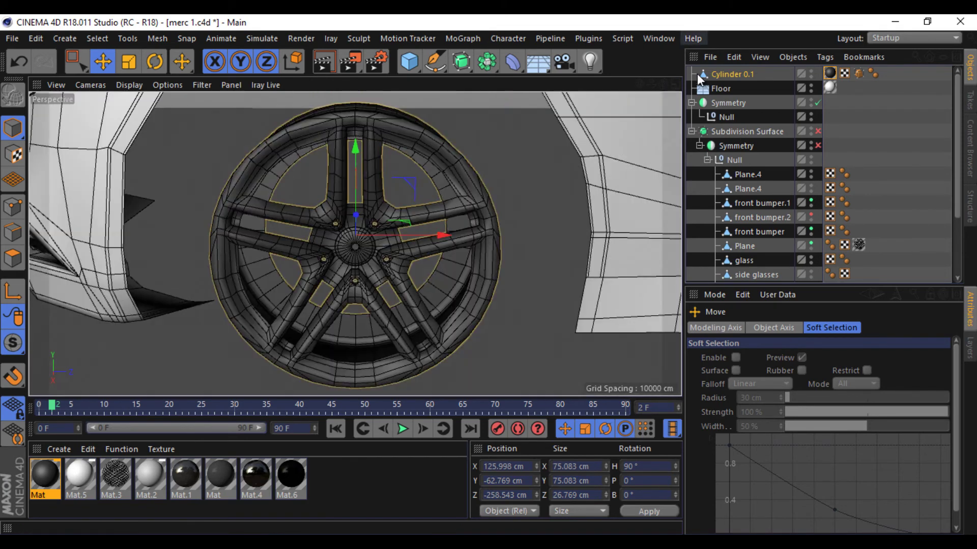
pyautogui.scroll(-4, 488, 275)
pyautogui.click(672, 85)
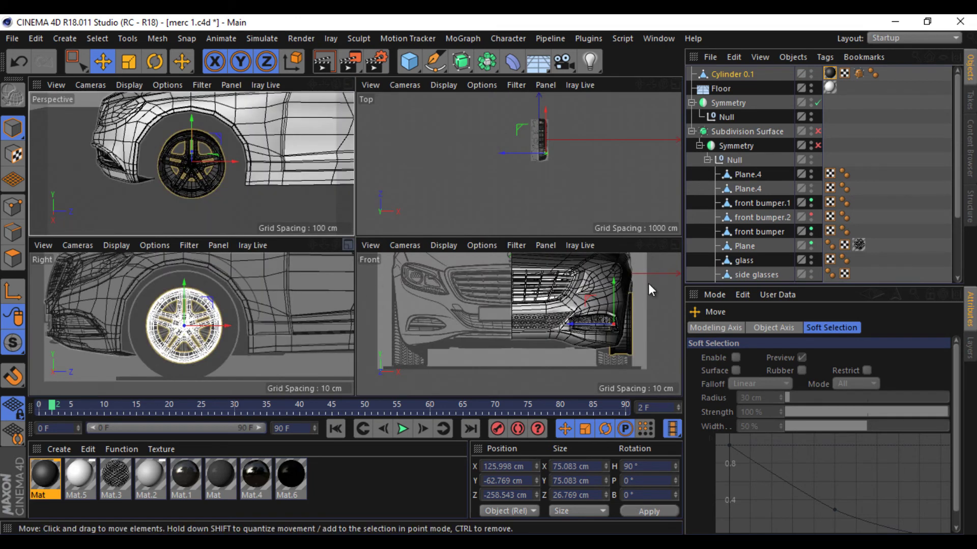
# Box-select the rim's points in the Front view and shift them slightly inward.
pyautogui.click(676, 246)
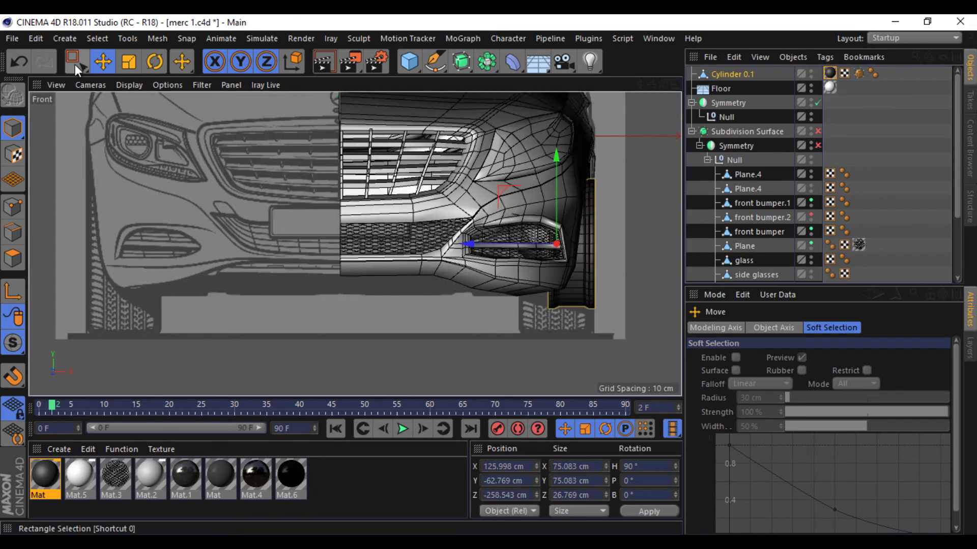
pyautogui.moveTo(76, 61); pyautogui.dragTo(94, 138)
pyautogui.click(147, 108)
pyautogui.moveTo(606, 173); pyautogui.dragTo(546, 311)
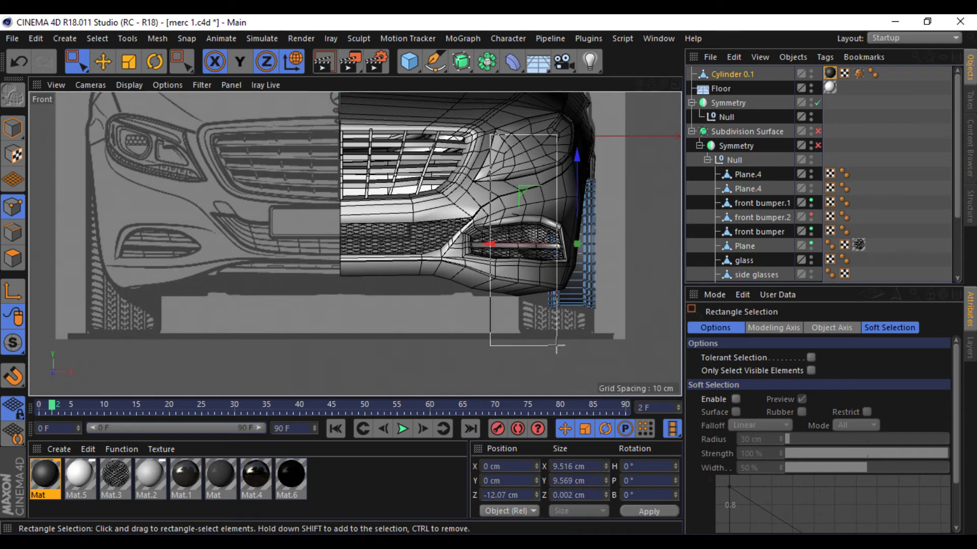
pyautogui.moveTo(510, 244); pyautogui.dragTo(460, 236)
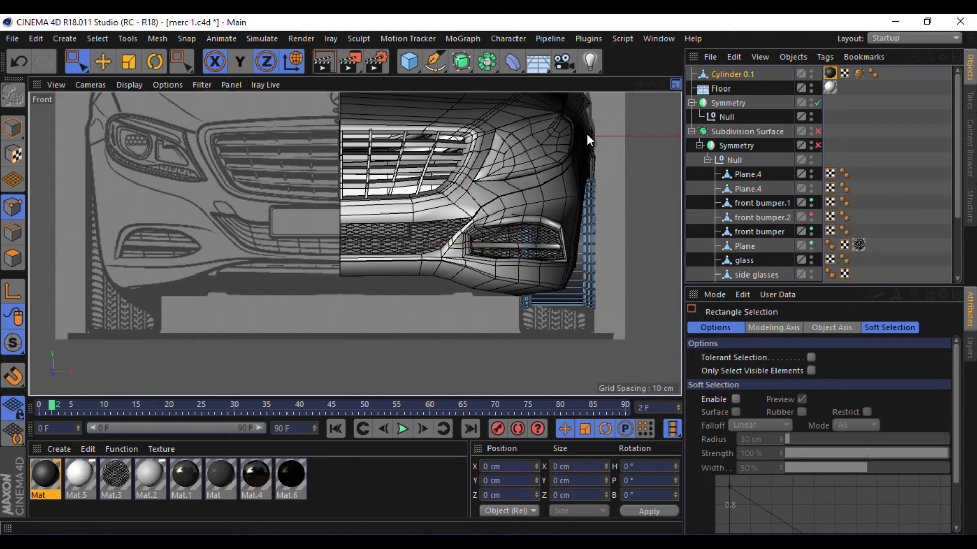
pyautogui.middleClick(559, 147)
pyautogui.middleClick(351, 243)
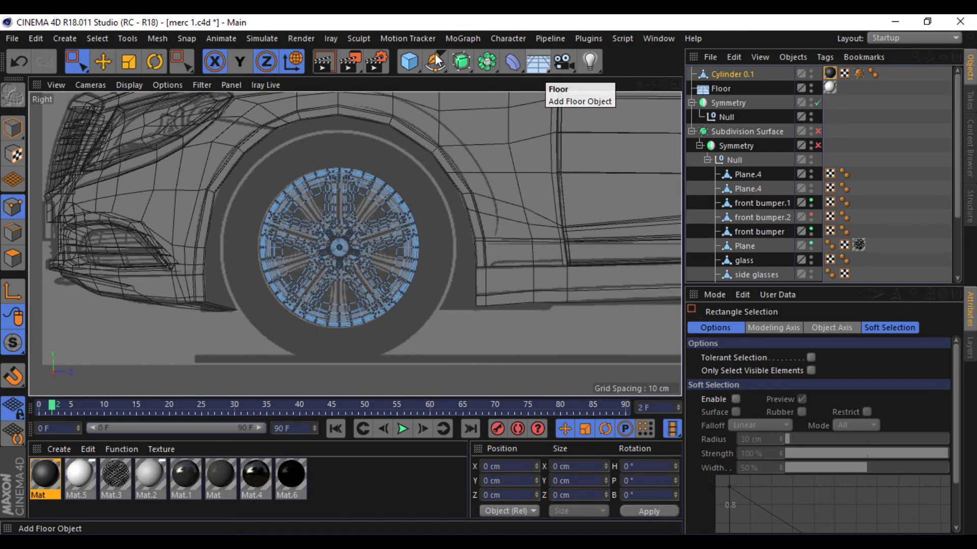
# Add a Tube under Cylinder 0.1 and run Reset PSR to centre it on the wheel.
pyautogui.click(409, 61)
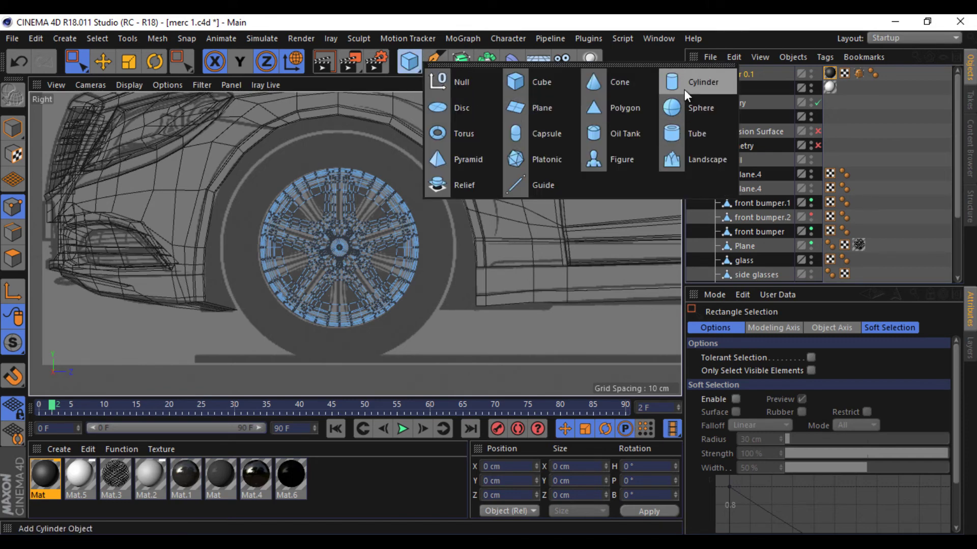
pyautogui.click(674, 131)
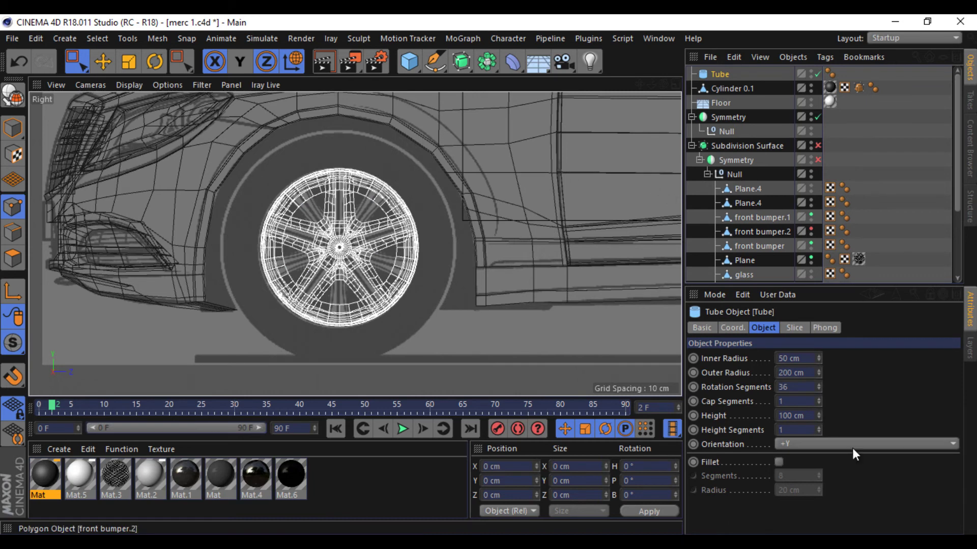
pyautogui.moveTo(721, 75); pyautogui.dragTo(722, 87)
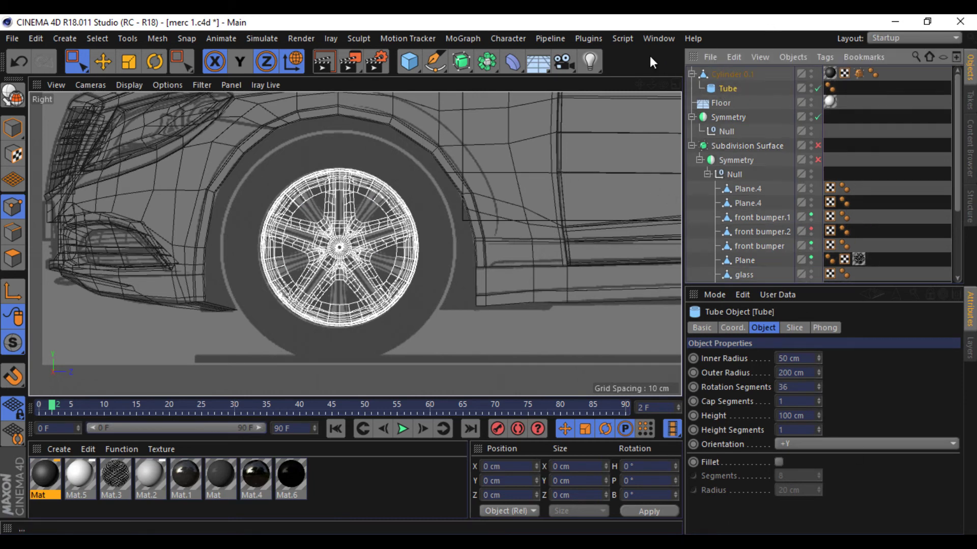
pyautogui.hotkey('shift', 'c')
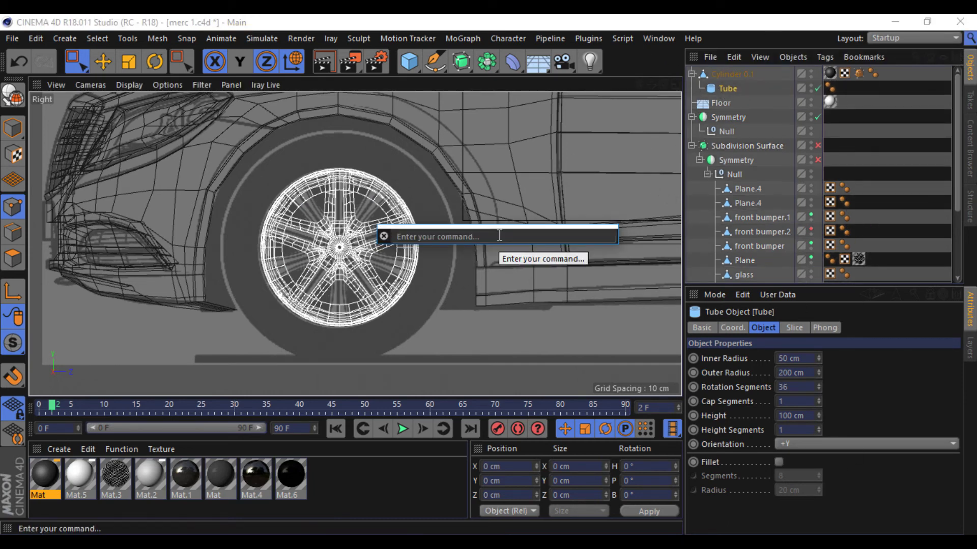
pyautogui.write('PSR')
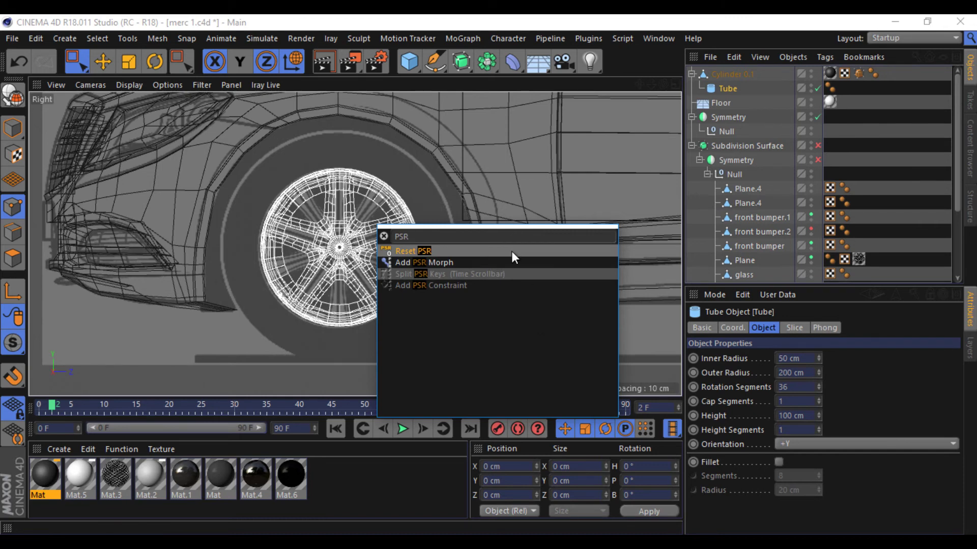
pyautogui.click(511, 251)
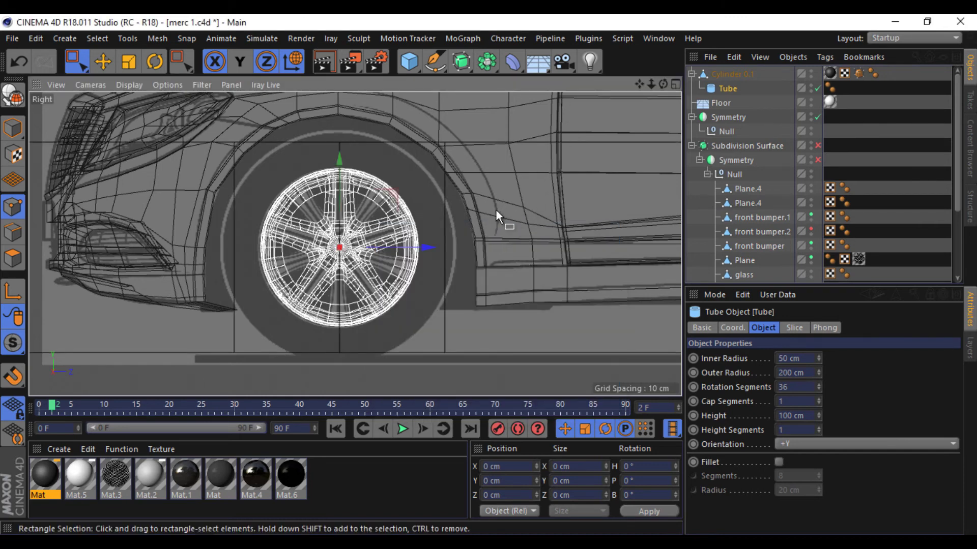
# Add Reset PSR to the toolbar and move the Tube back to the top level.
pyautogui.hotkey('shift', 'c')
pyautogui.write('PS')
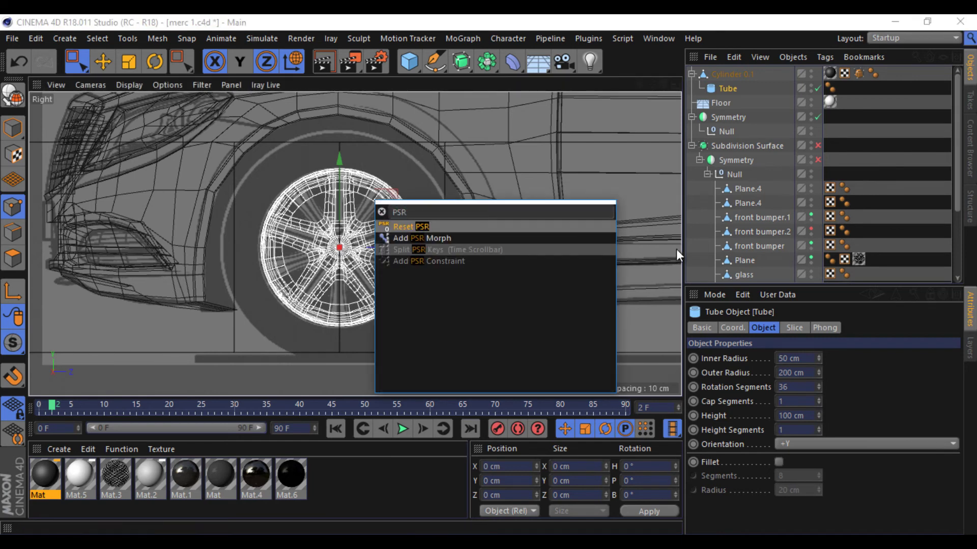
pyautogui.write('R')
pyautogui.moveTo(670, 60); pyautogui.dragTo(670, 60)
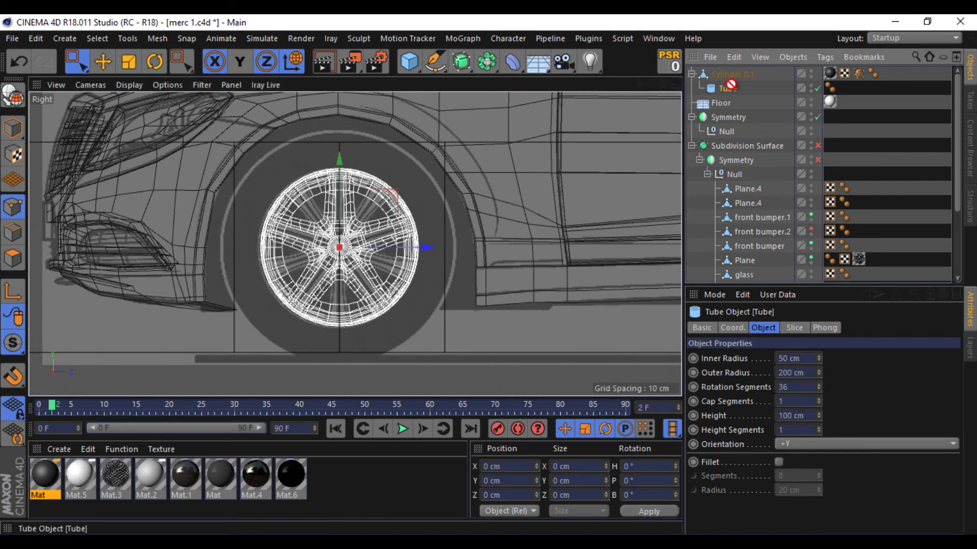
pyautogui.moveTo(729, 85); pyautogui.dragTo(726, 69)
# Orient the tube to +Z and scale it down to fit around the wheel.
pyautogui.click(798, 444)
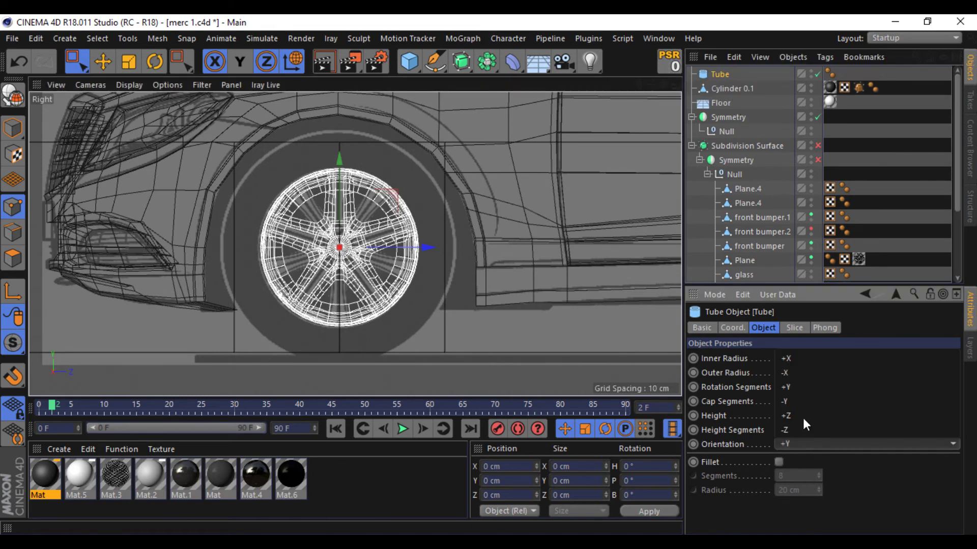
pyautogui.click(803, 417)
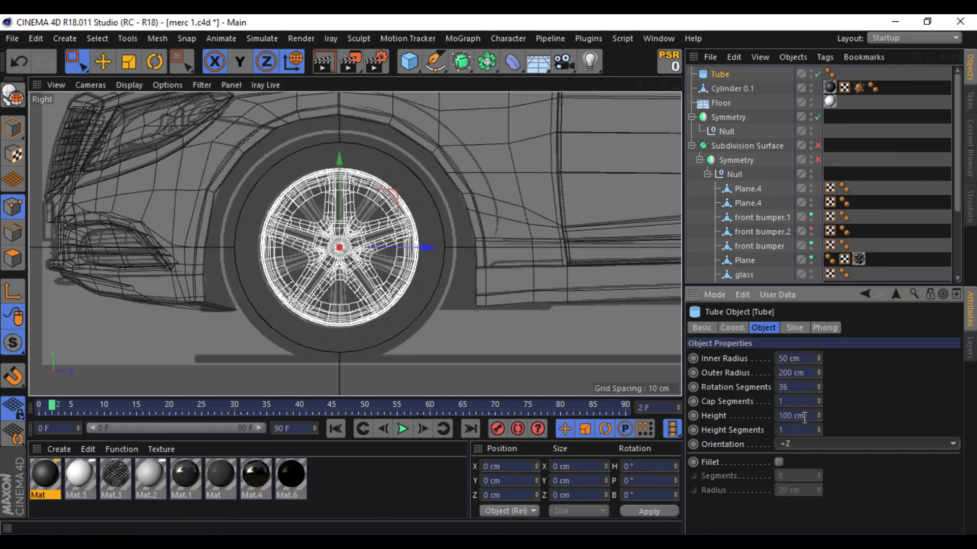
pyautogui.click(127, 63)
pyautogui.moveTo(487, 276); pyautogui.dragTo(490, 275)
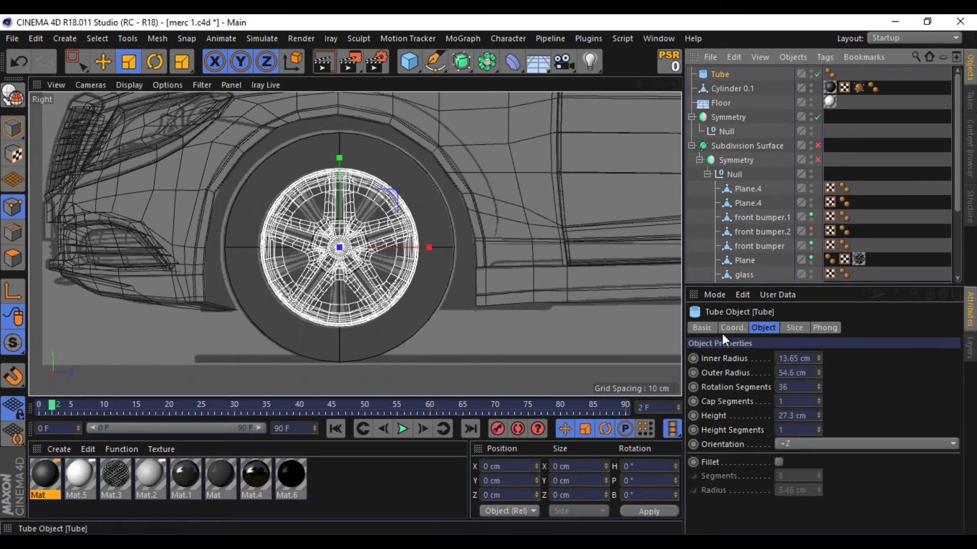
# Set the tube's inner radius to 37.65 cm.
pyautogui.moveTo(819, 358); pyautogui.dragTo(813, 358)
pyautogui.scroll(2, 490, 275)
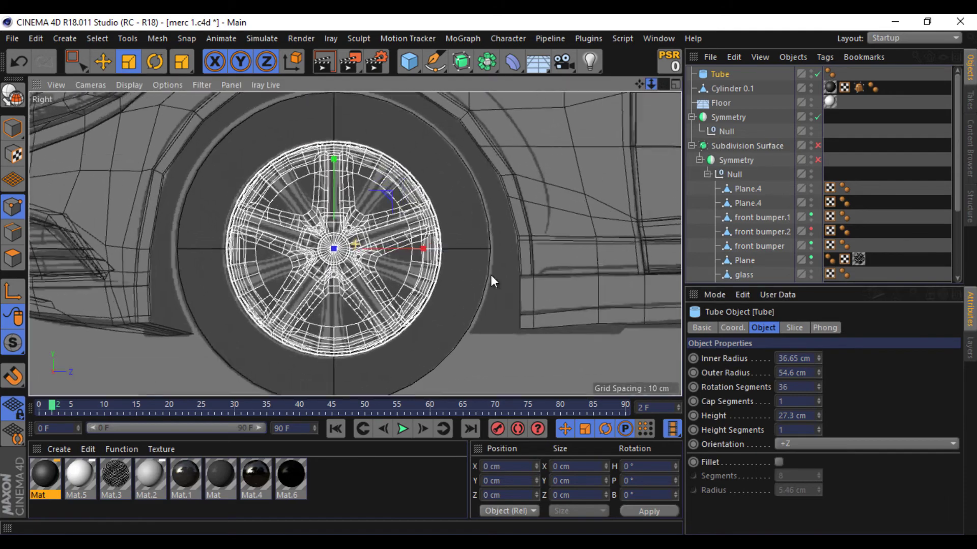
pyautogui.scroll(3, 490, 275)
pyautogui.scroll(3, 480, 275)
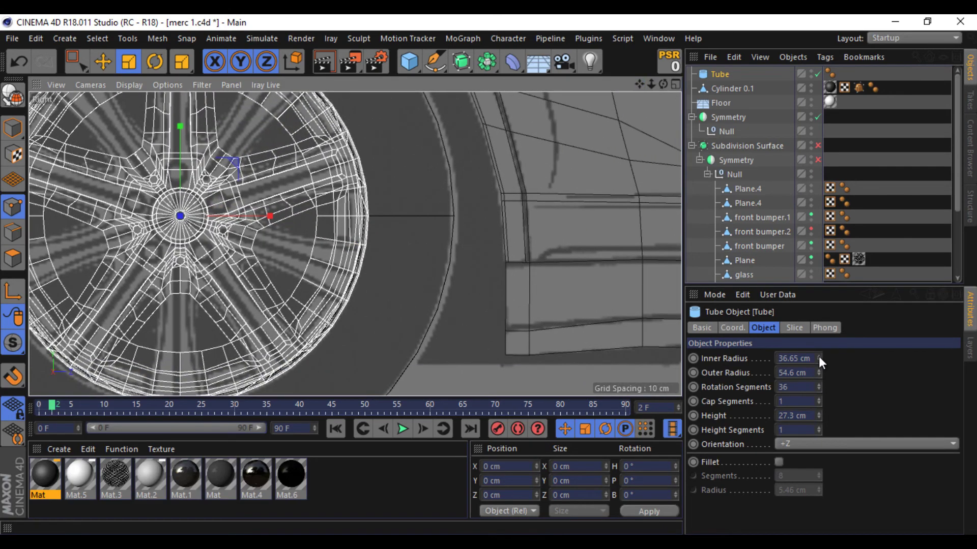
pyautogui.click(819, 356)
pyautogui.click(819, 359)
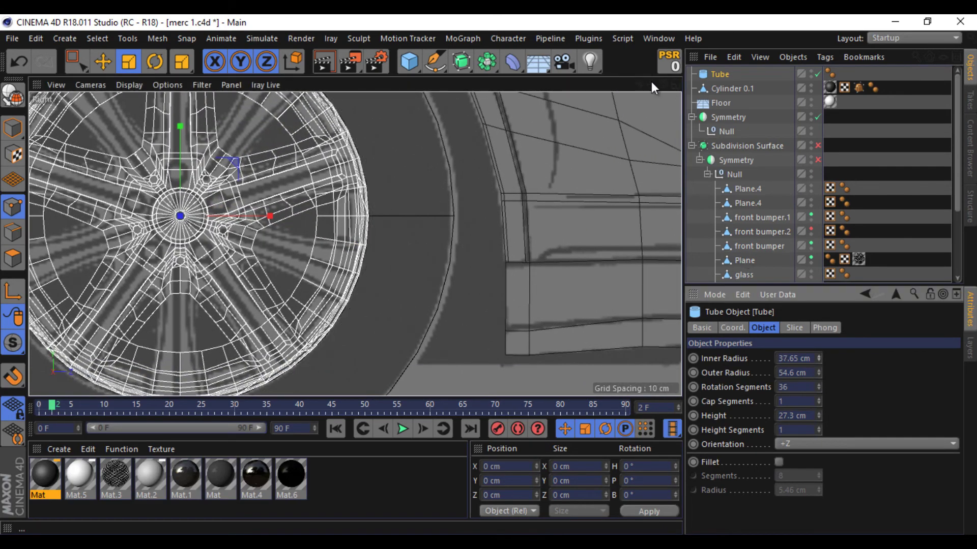
pyautogui.scroll(-3, 487, 276)
pyautogui.scroll(-3, 488, 276)
# Set the tube height to 44.3 cm and view the wheel head-on.
pyautogui.click(676, 85)
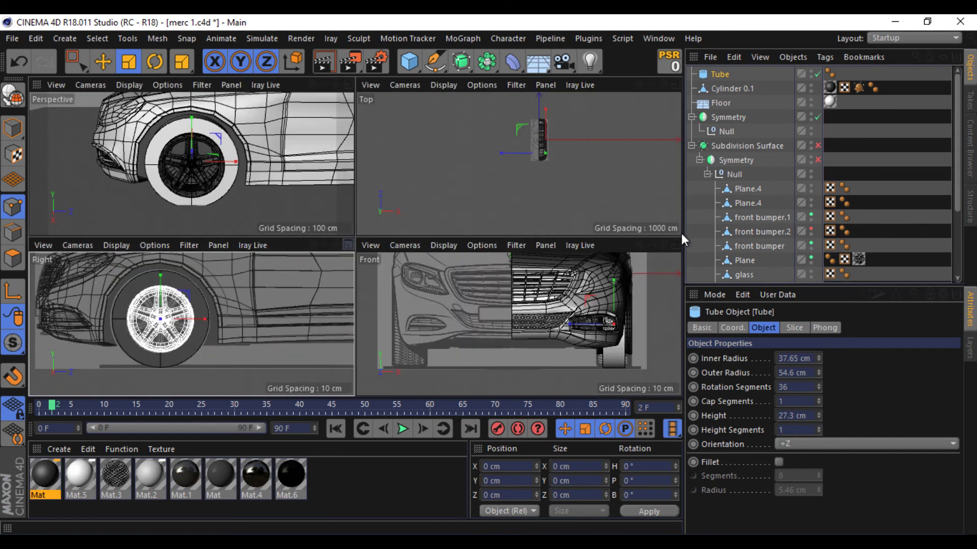
pyautogui.click(677, 247)
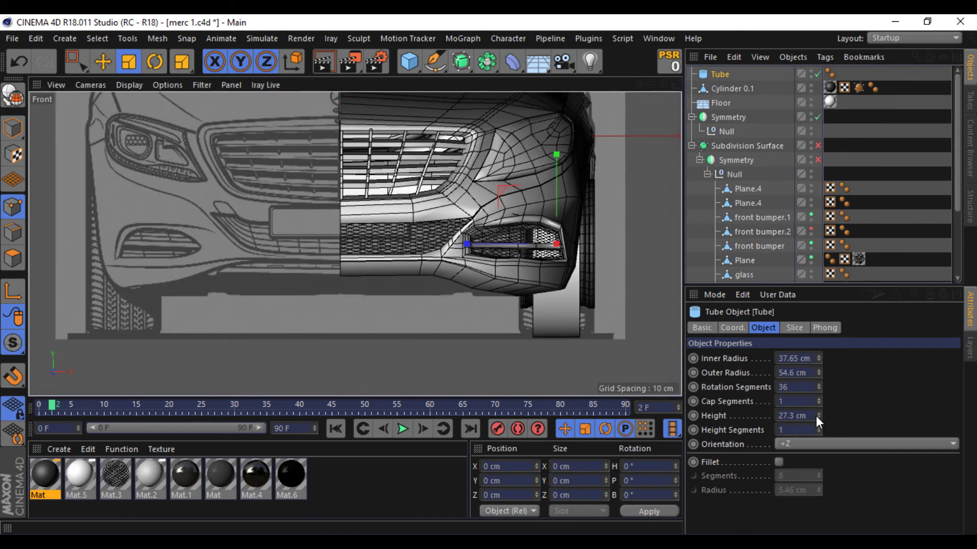
pyautogui.moveTo(818, 413); pyautogui.dragTo(819, 412)
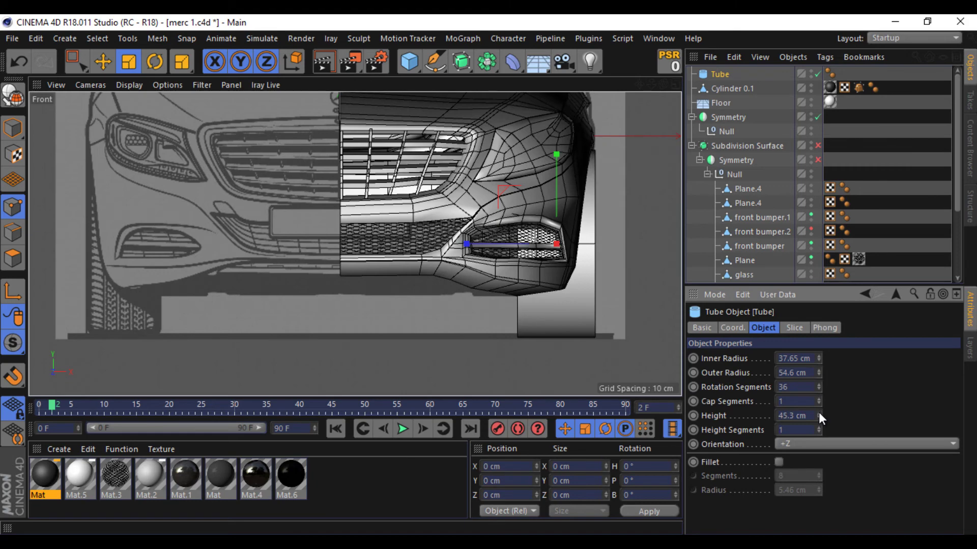
pyautogui.moveTo(819, 412); pyautogui.dragTo(819, 411)
pyautogui.click(676, 87)
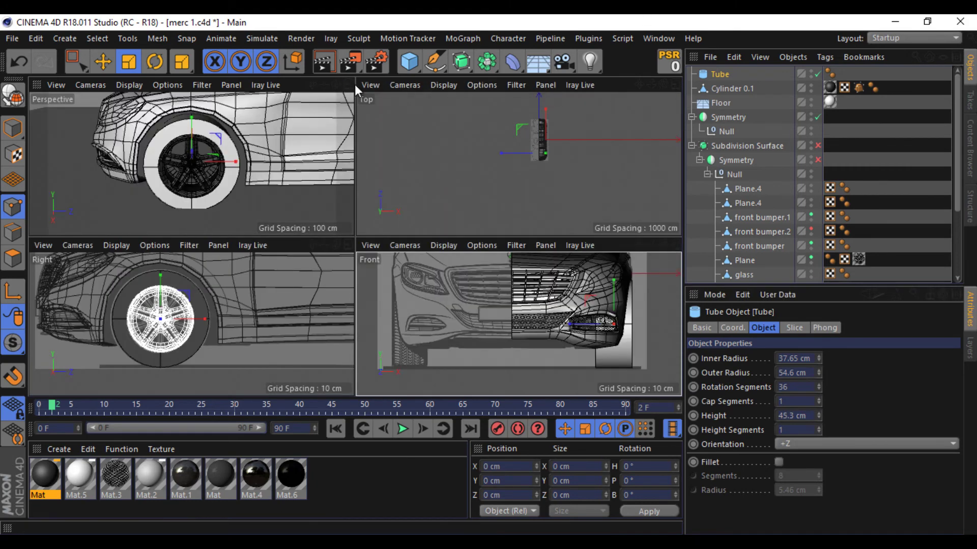
pyautogui.middleClick(348, 87)
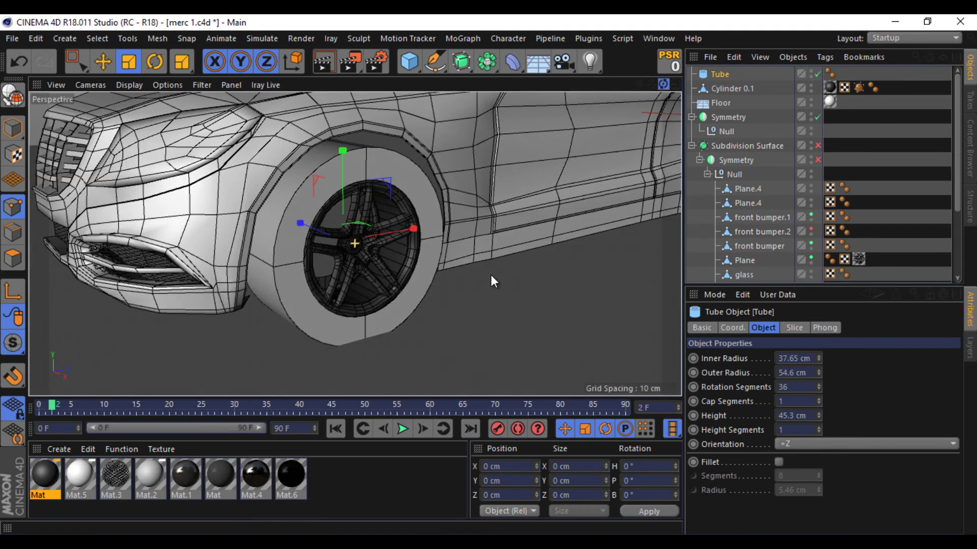
pyautogui.scroll(1, 490, 275)
pyautogui.scroll(3, 490, 274)
pyautogui.scroll(2, 490, 275)
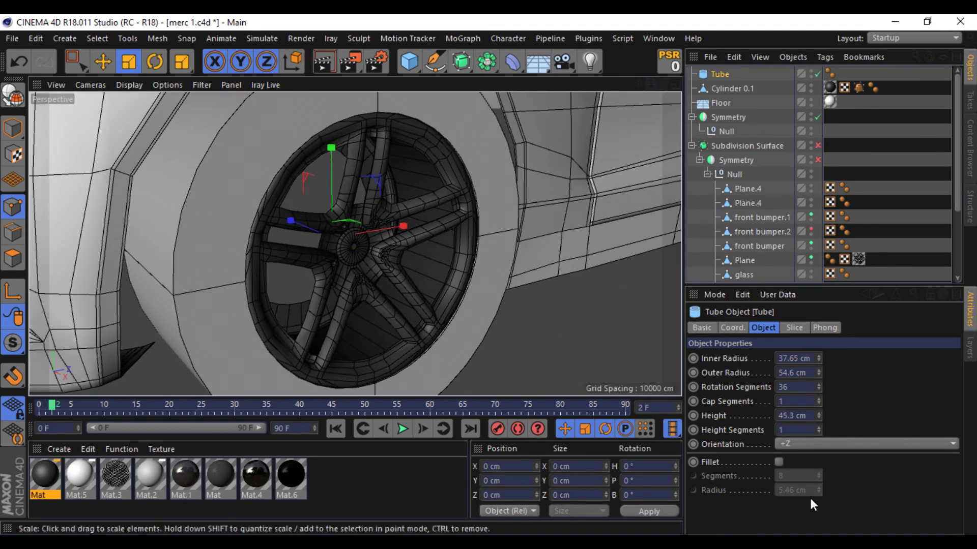
pyautogui.click(819, 420)
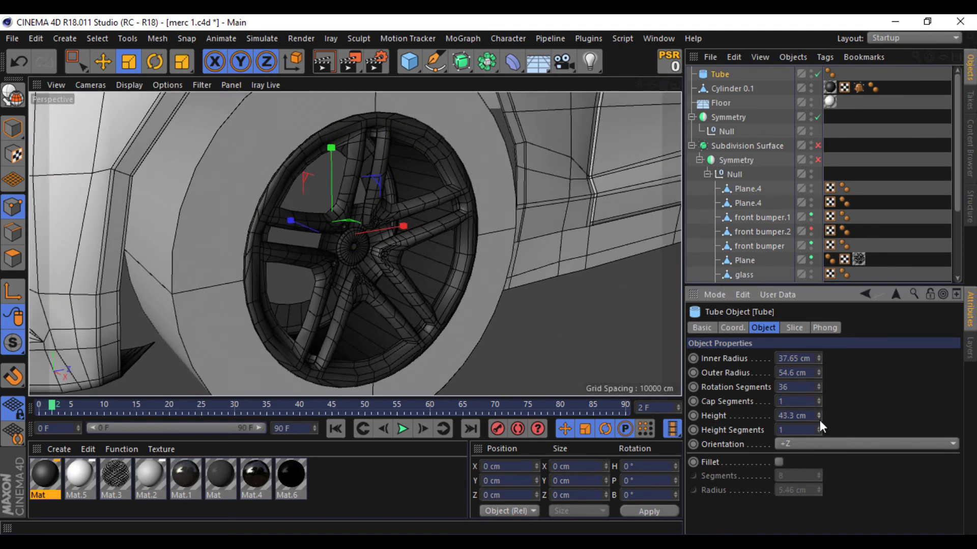
pyautogui.click(820, 414)
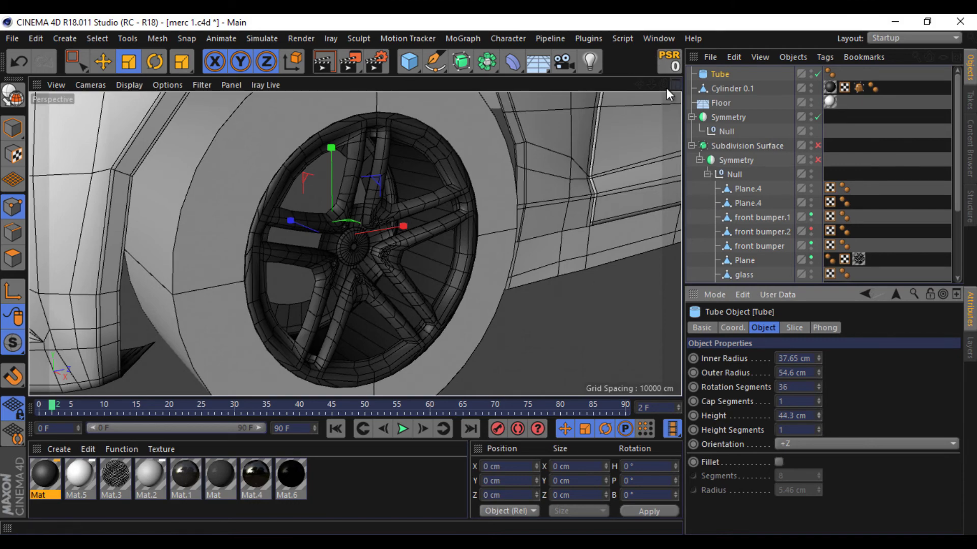
pyautogui.moveTo(666, 89); pyautogui.dragTo(664, 91)
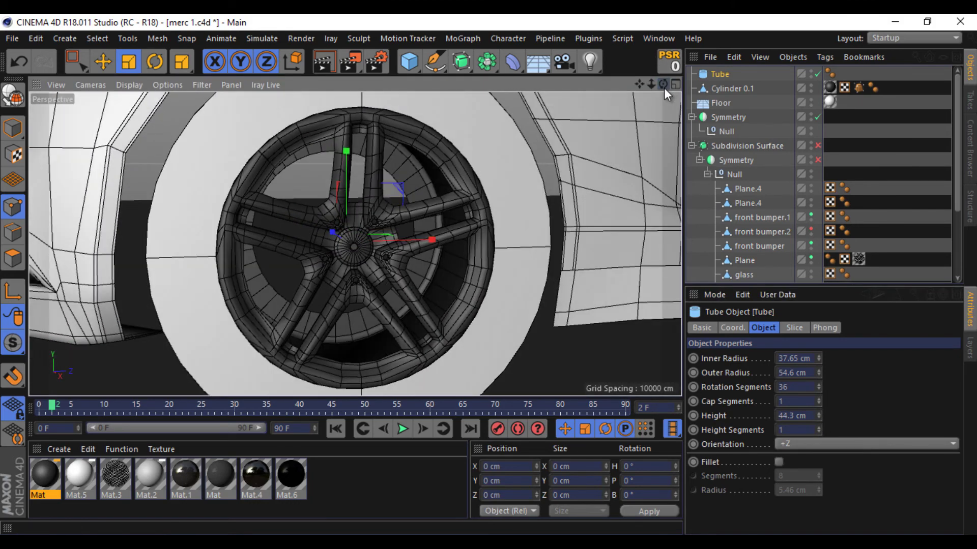
pyautogui.scroll(-5, 486, 275)
pyautogui.scroll(-3, 266, 109)
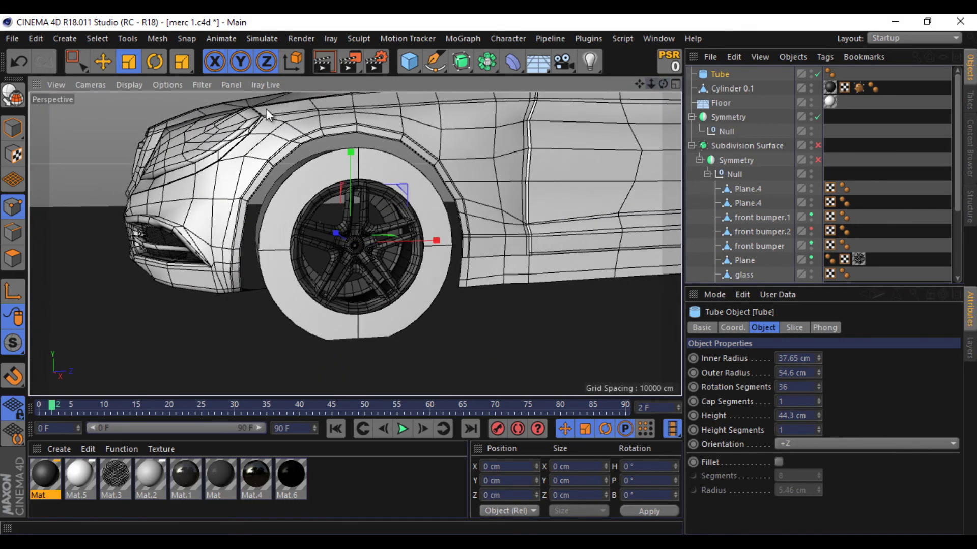
# Make the tube editable, hide the rim, floor and car body, and select the Tube.
pyautogui.click(13, 95)
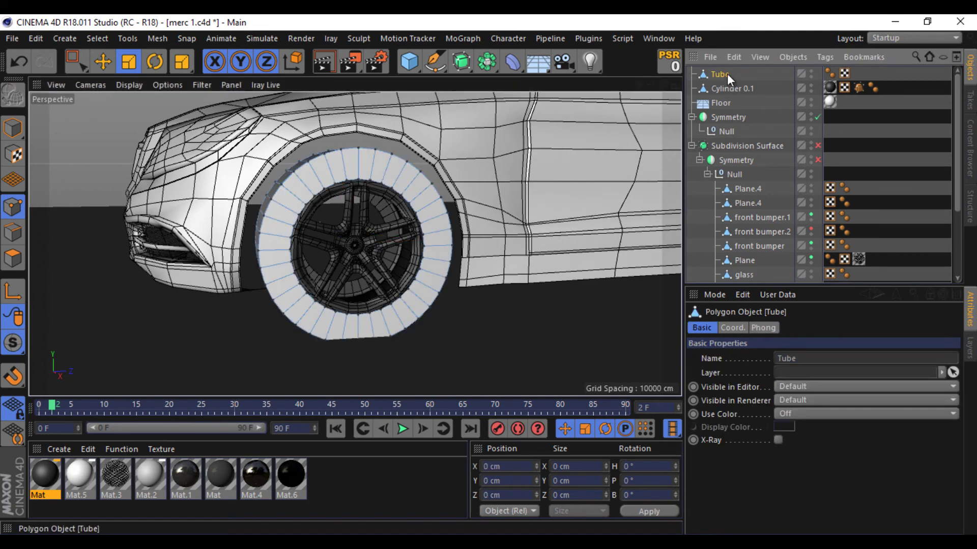
pyautogui.click(692, 105)
pyautogui.click(691, 145)
pyautogui.click(691, 117)
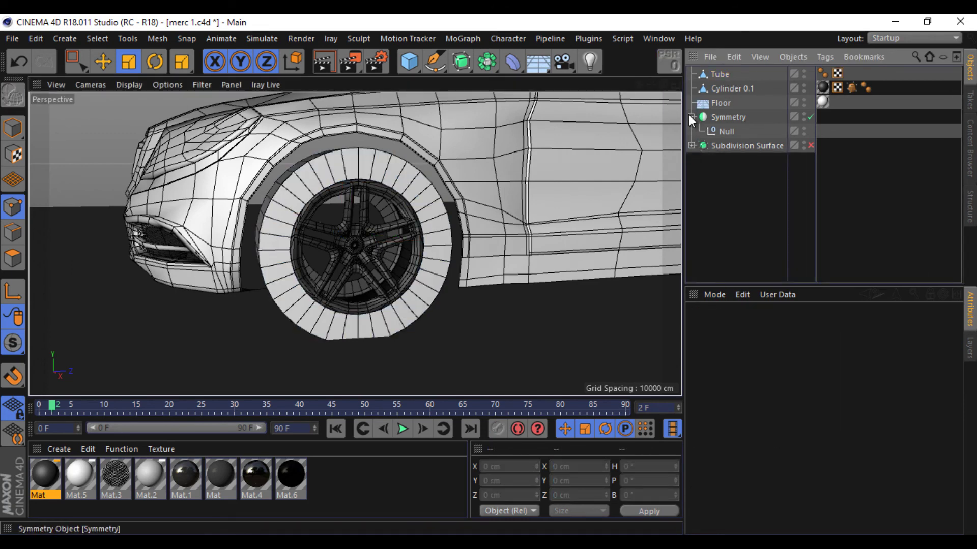
pyautogui.moveTo(804, 86); pyautogui.dragTo(805, 132)
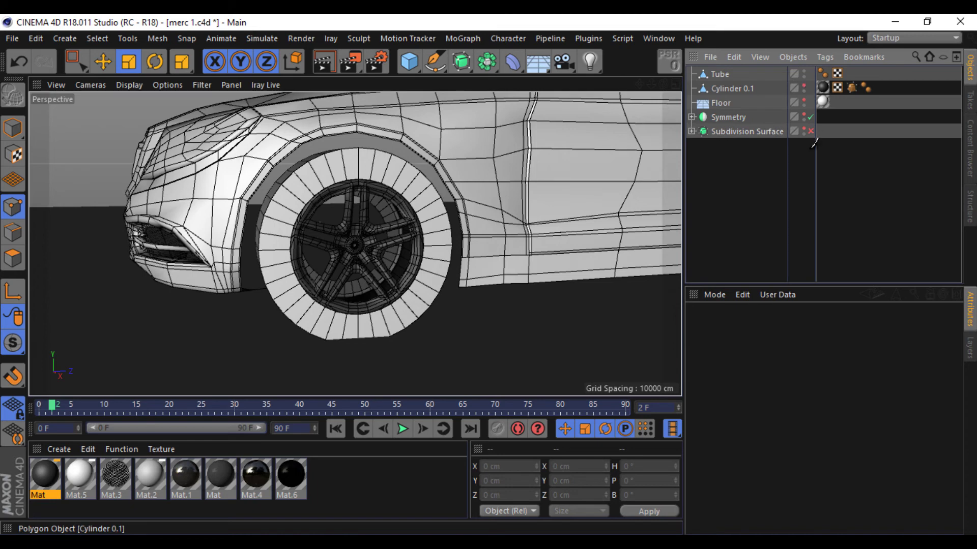
pyautogui.click(719, 75)
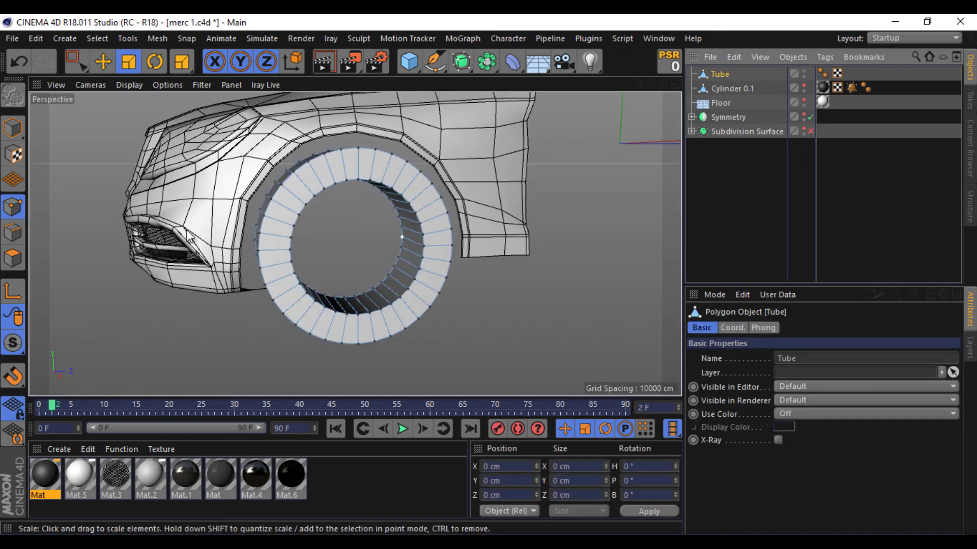
# Loop-select the tube's inner wall polygons, then clear that selection.
pyautogui.click(13, 258)
pyautogui.press('u')
pyautogui.press('l')
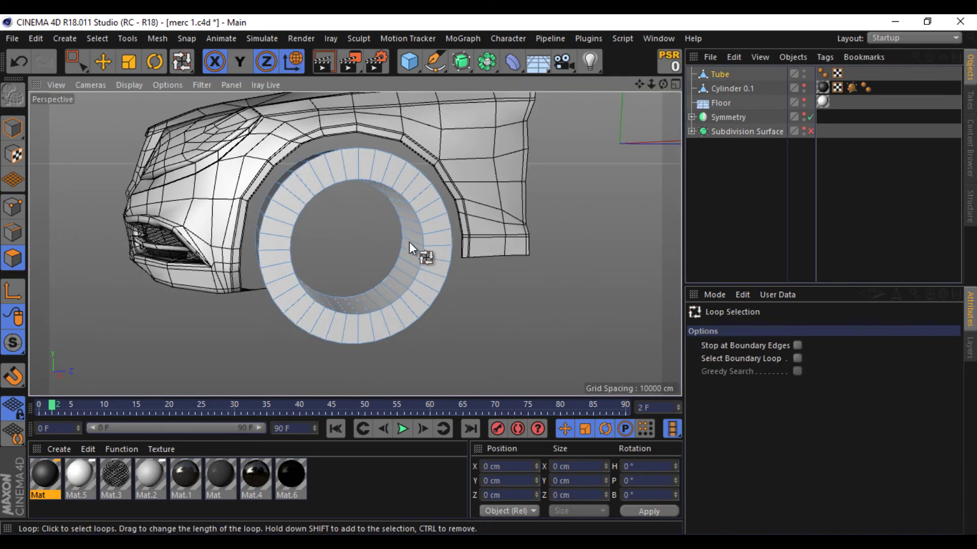
pyautogui.click(410, 243)
pyautogui.click(567, 328)
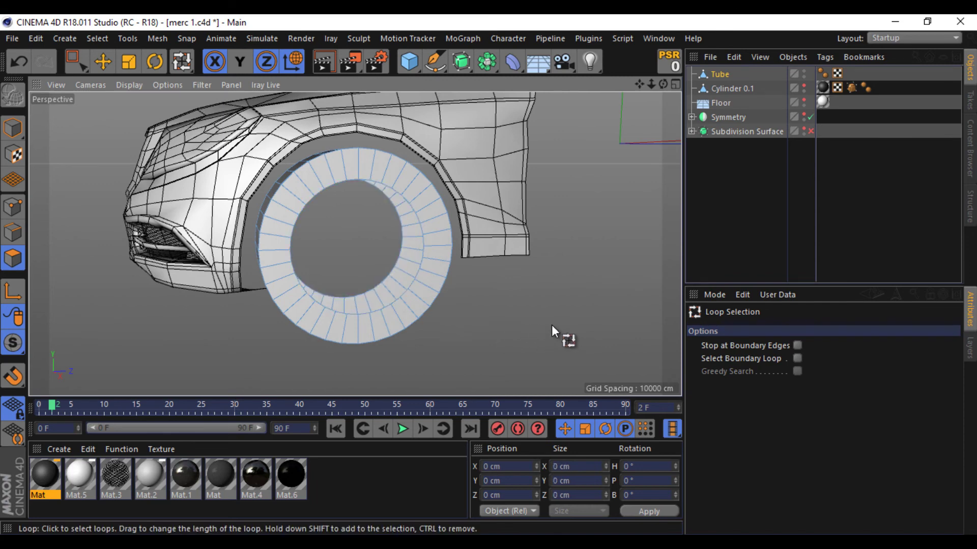
# Select both outer rim edge loops in Edge mode and start a Bevel.
pyautogui.click(13, 232)
pyautogui.click(104, 61)
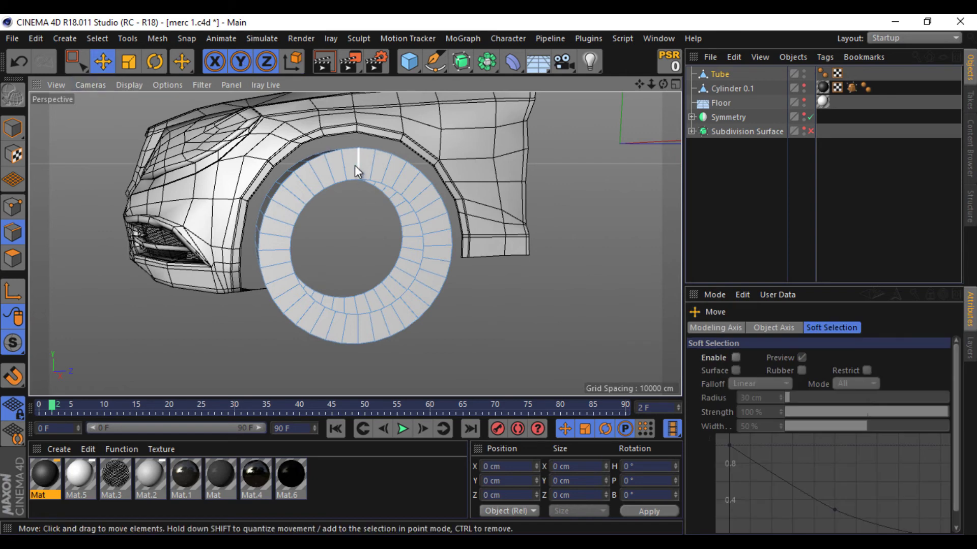
pyautogui.doubleClick(331, 152)
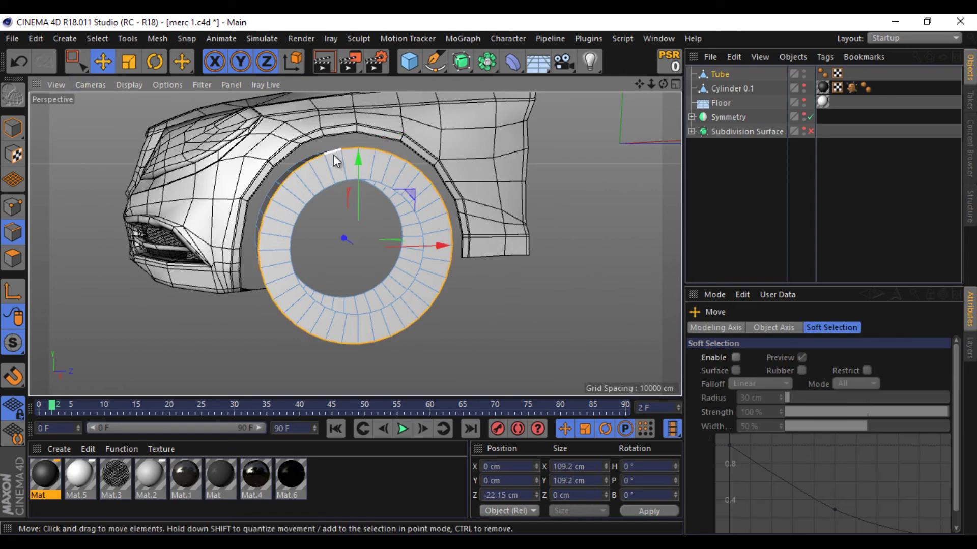
pyautogui.keyDown('shift'); pyautogui.doubleClick(282, 174); pyautogui.keyUp('shift')
pyautogui.rightClick(197, 345)
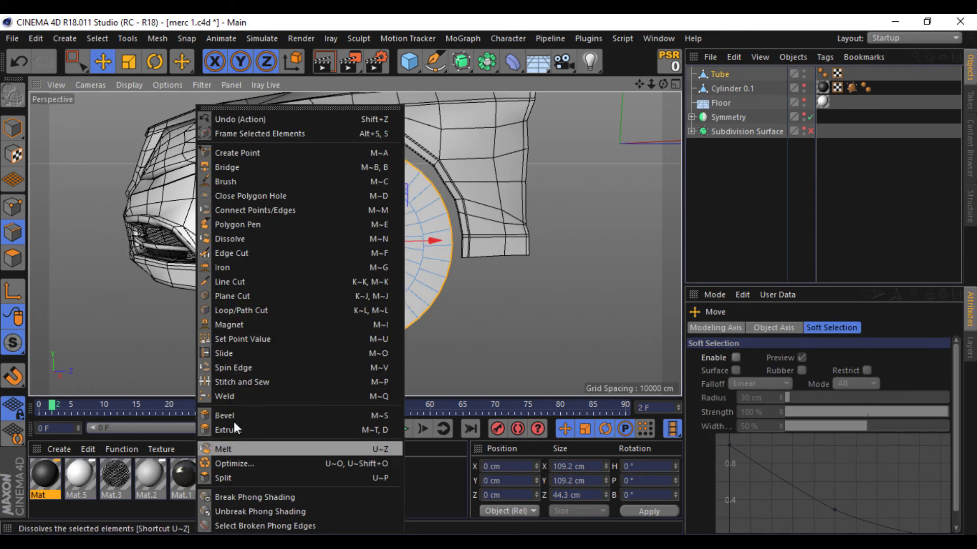
pyautogui.click(229, 416)
pyautogui.moveTo(655, 83)
pyautogui.mouseDown()
pyautogui.moveTo(492, 275)
pyautogui.moveTo(405, 190)
pyautogui.moveTo(490, 276)
pyautogui.mouseUp()
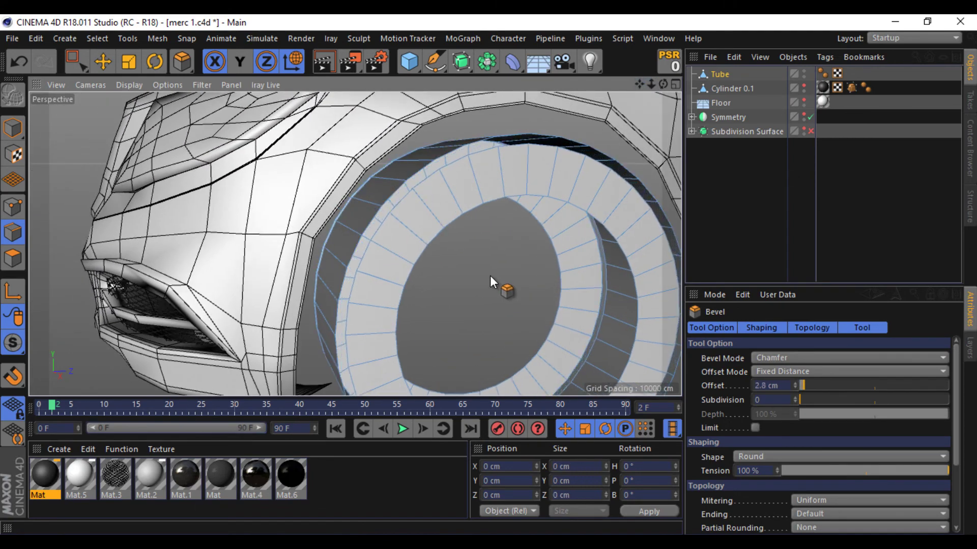
# Return to Edge mode and restart Bevel on the rim edge loop.
pyautogui.click(103, 61)
pyautogui.click(12, 206)
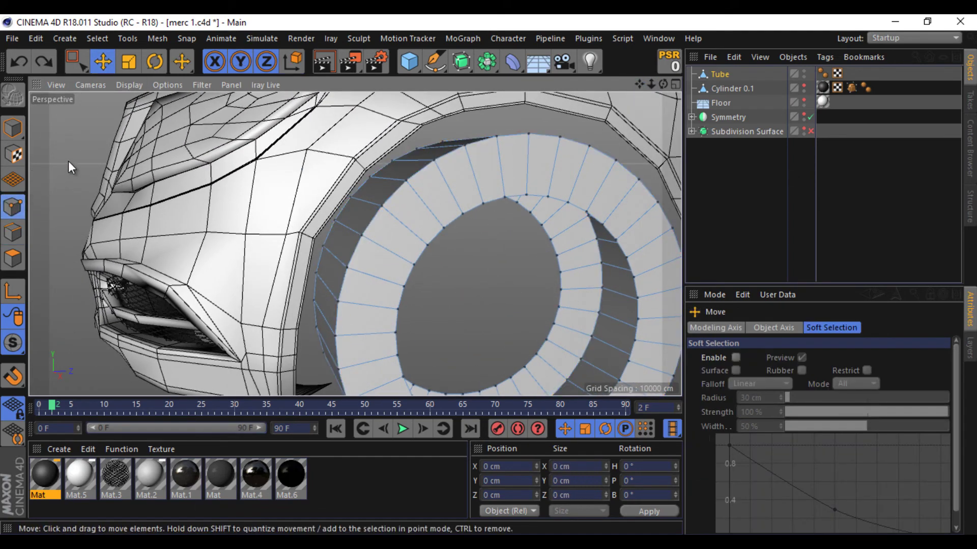
pyautogui.rightClick(69, 161)
pyautogui.press('Escape')
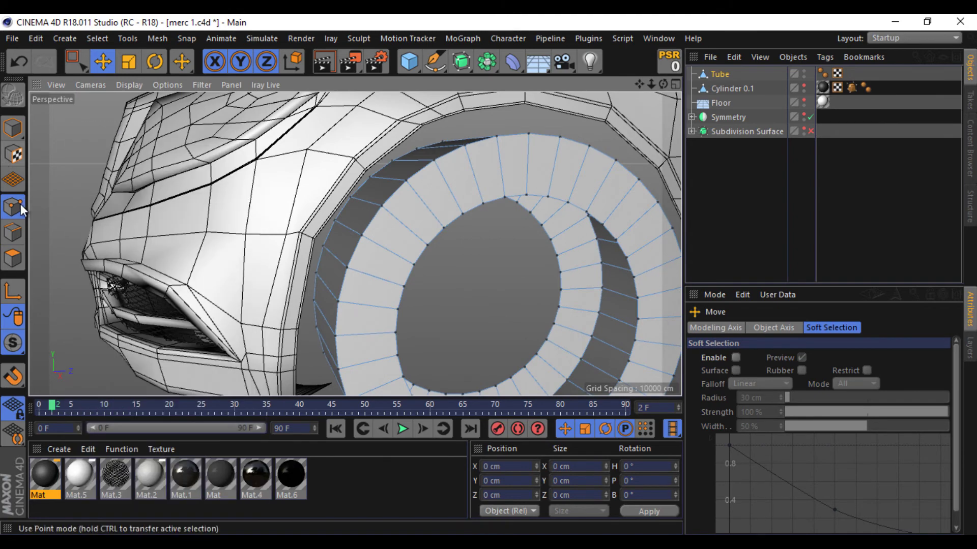
pyautogui.click(13, 232)
pyautogui.rightClick(389, 266)
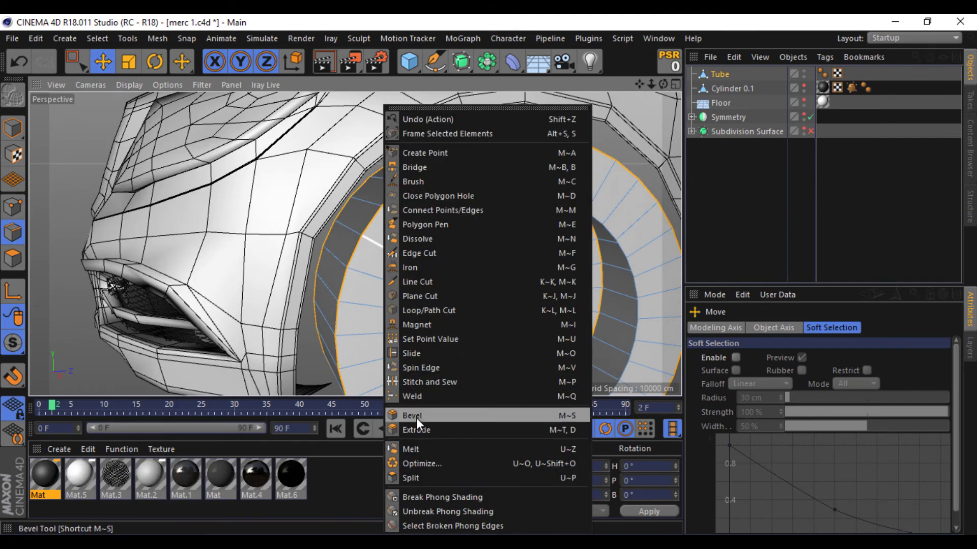
pyautogui.click(416, 416)
# Chamfer the rim edge loop to about 3.5 cm offset, then switch to Polygon mode.
pyautogui.moveTo(358, 248); pyautogui.dragTo(368, 253)
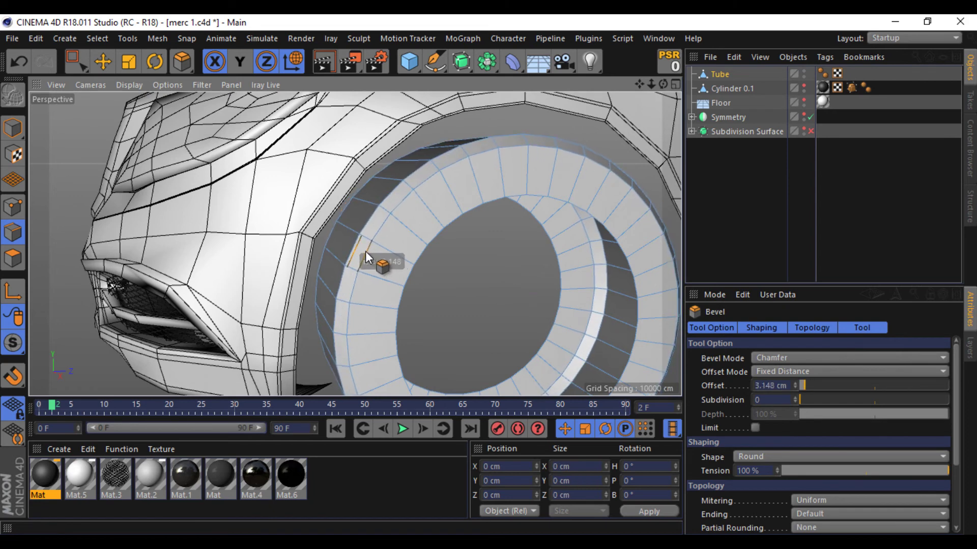
pyautogui.moveTo(368, 253); pyautogui.dragTo(375, 261)
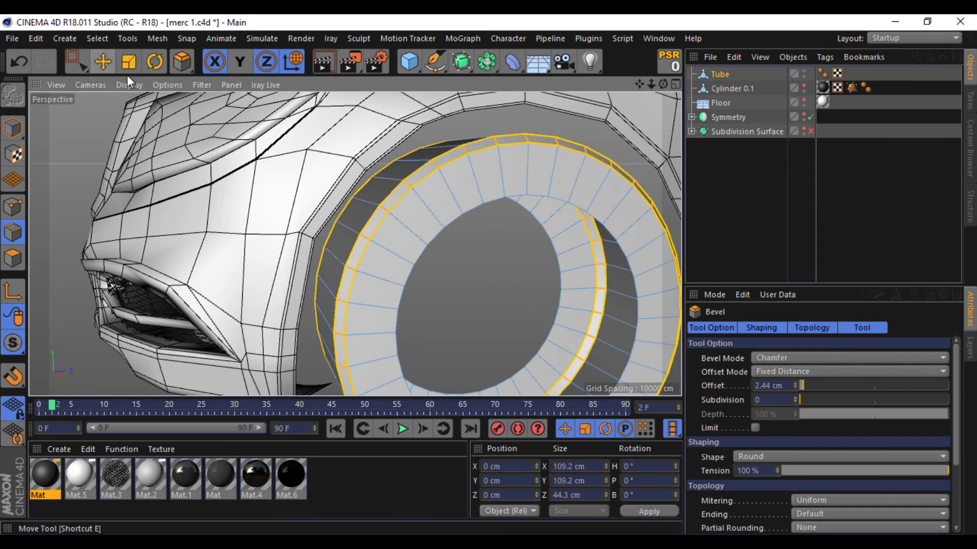
pyautogui.hotkey('ctrl', 'z')
pyautogui.moveTo(375, 227); pyautogui.dragTo(385, 233)
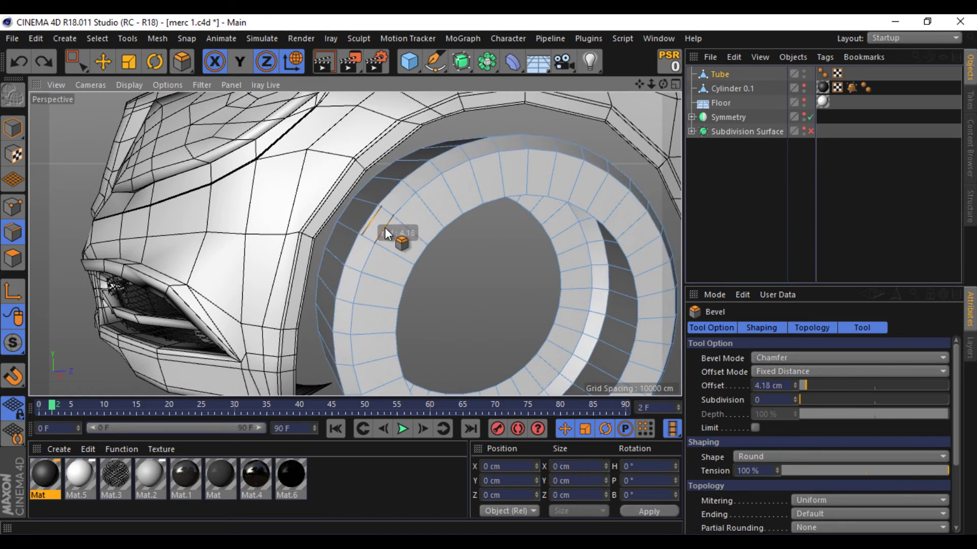
pyautogui.moveTo(384, 227); pyautogui.dragTo(391, 229)
pyautogui.click(103, 61)
pyautogui.click(13, 259)
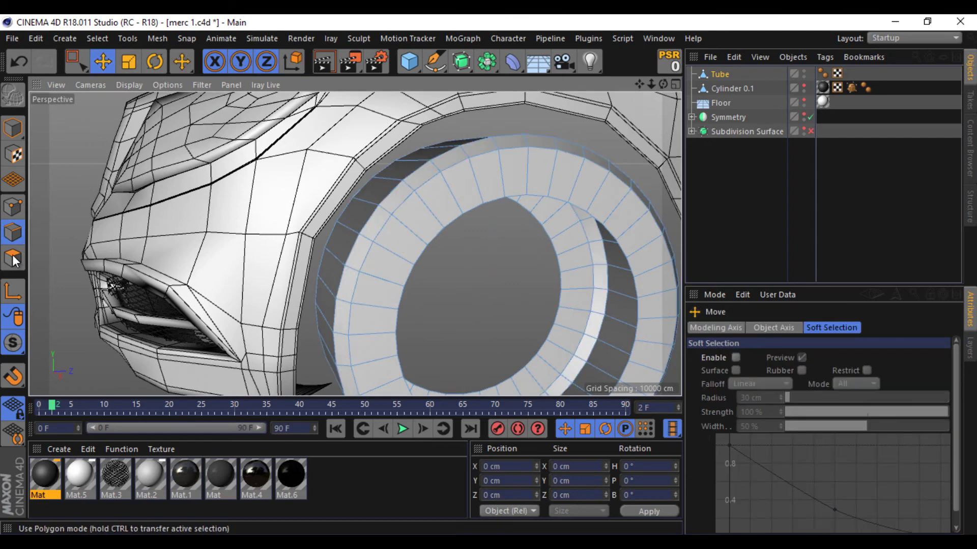
# Switch to Loop Selection and hide both front bumper objects in the viewport.
pyautogui.rightClick(240, 148)
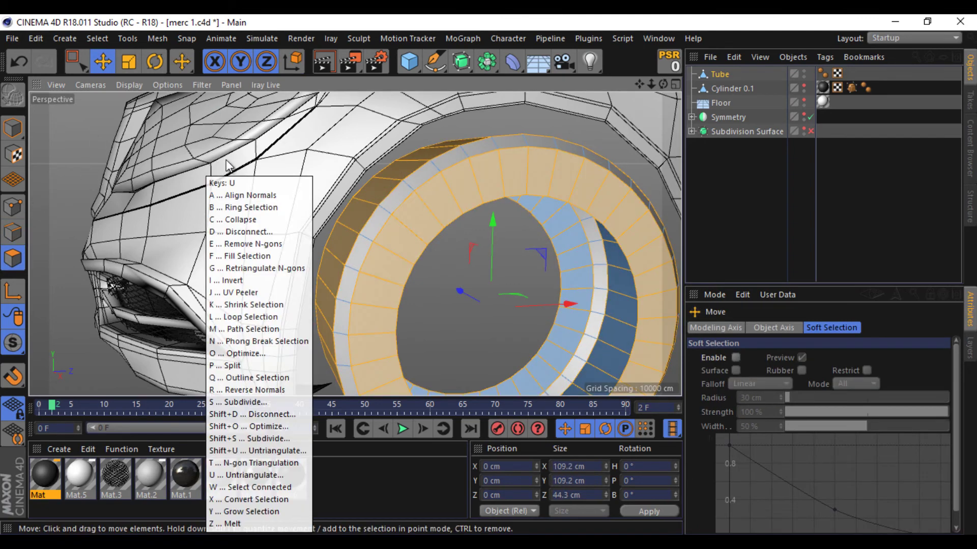
pyautogui.click(259, 330)
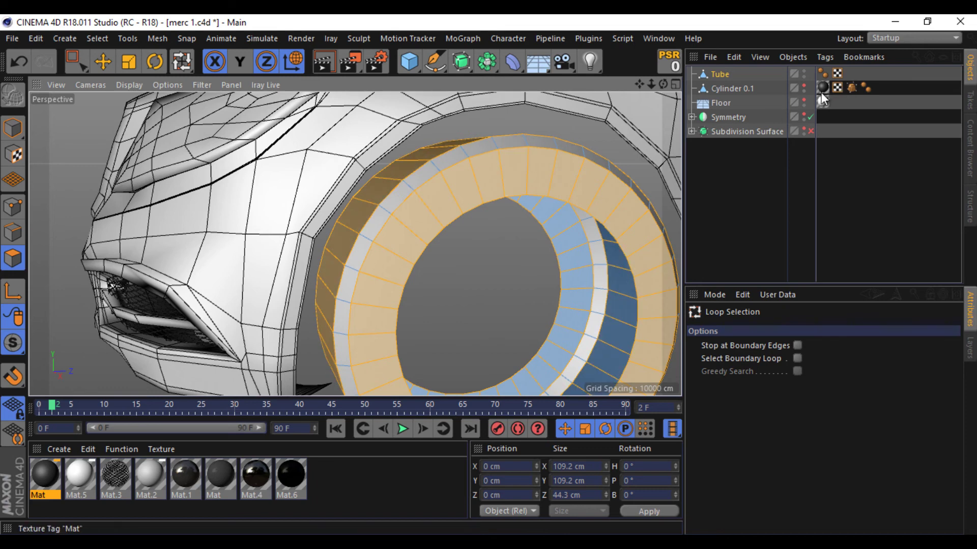
pyautogui.click(691, 131)
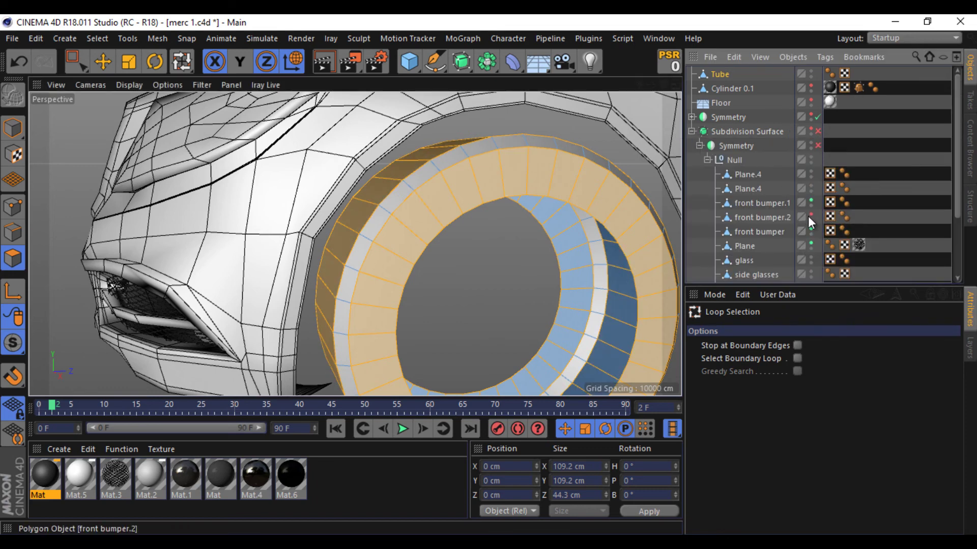
pyautogui.click(811, 201)
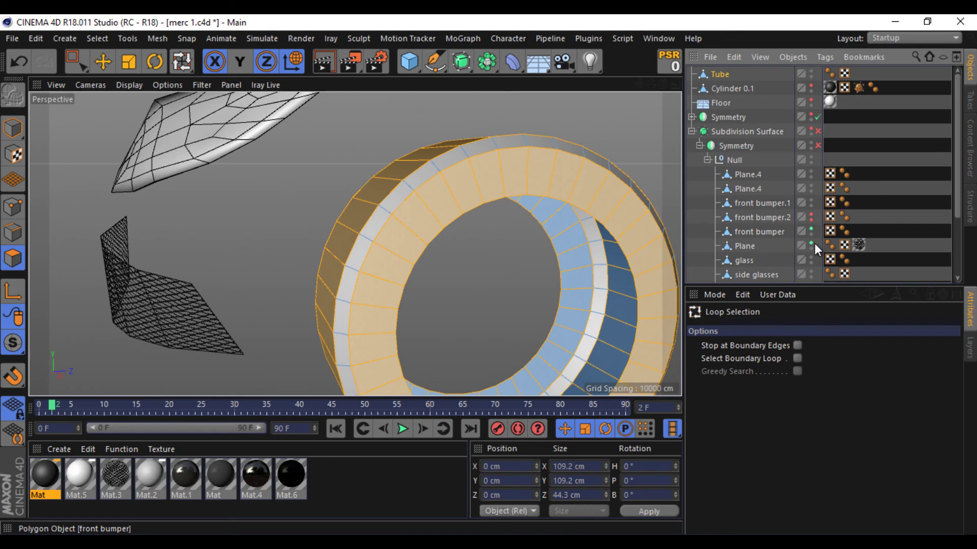
pyautogui.click(812, 230)
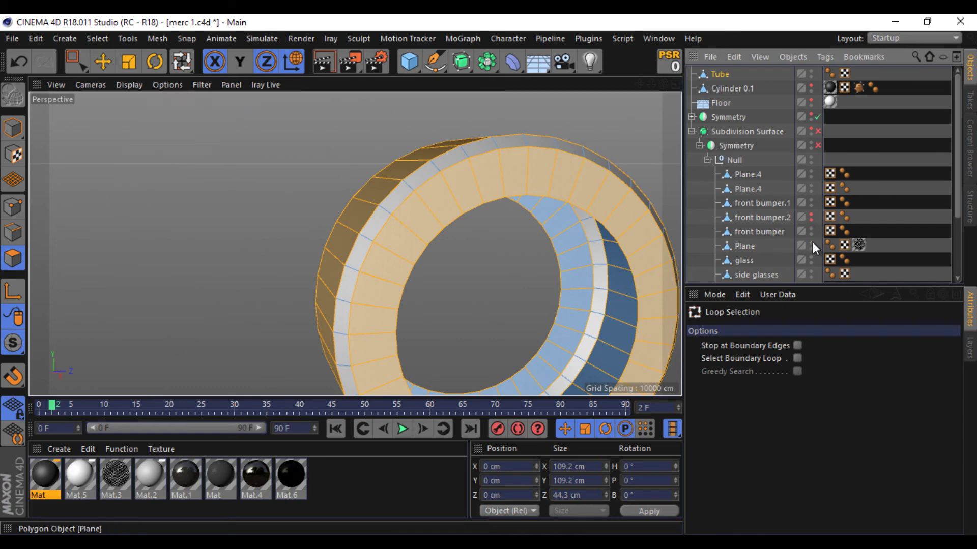
pyautogui.click(691, 132)
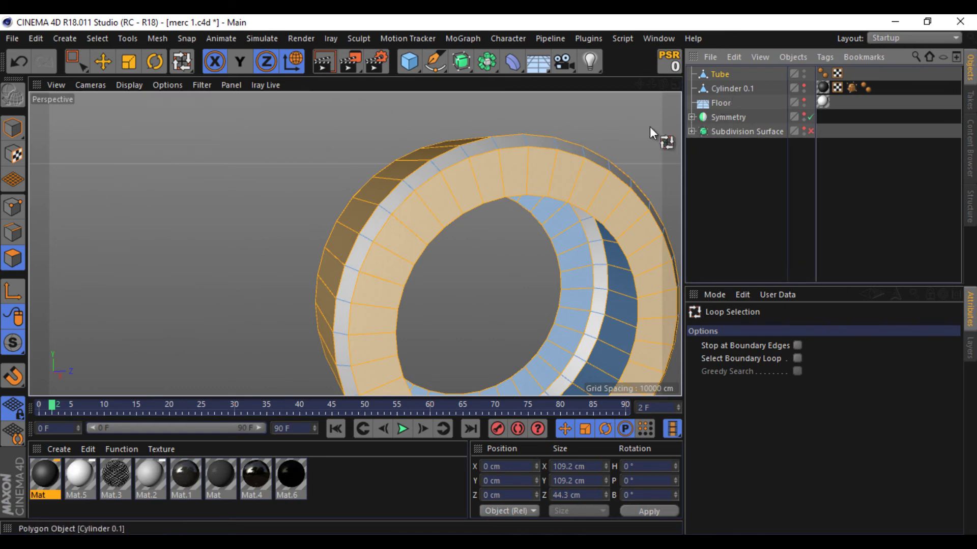
# Loop-select the tube's outer tread polygons.
pyautogui.moveTo(663, 84)
pyautogui.mouseDown()
pyautogui.moveTo(483, 281)
pyautogui.moveTo(444, 135)
pyautogui.mouseUp()
pyautogui.press('u')
pyautogui.press('l')
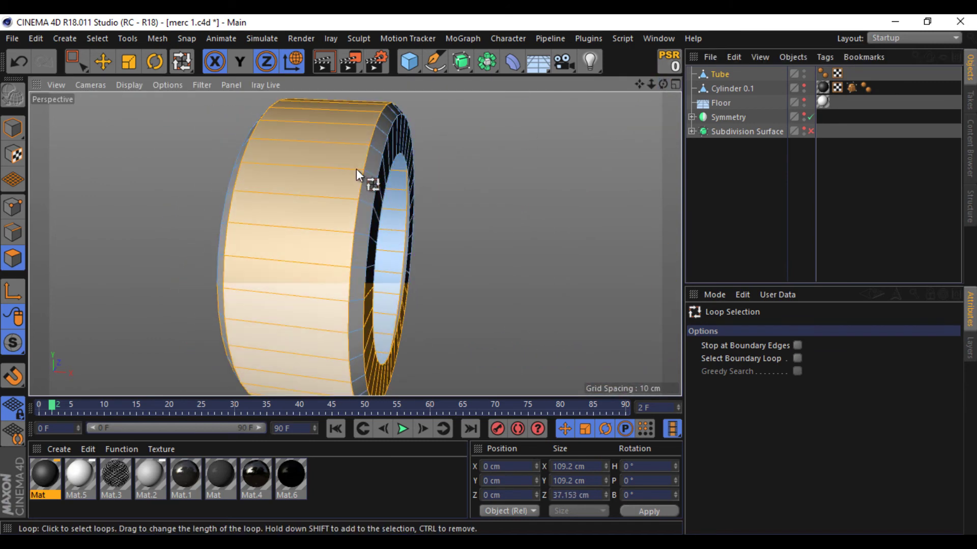
pyautogui.hotkey('ctrl', 'z')
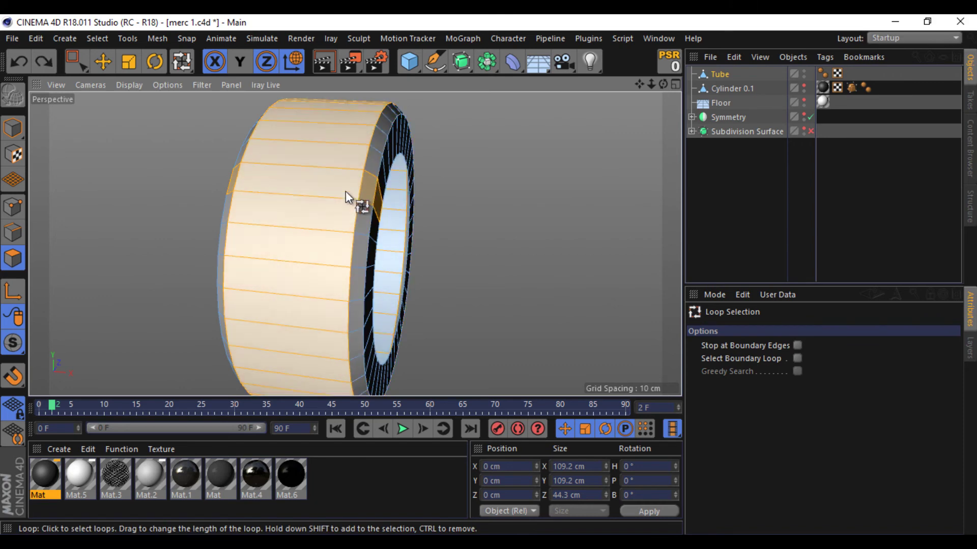
pyautogui.hotkey('ctrl', 'y')
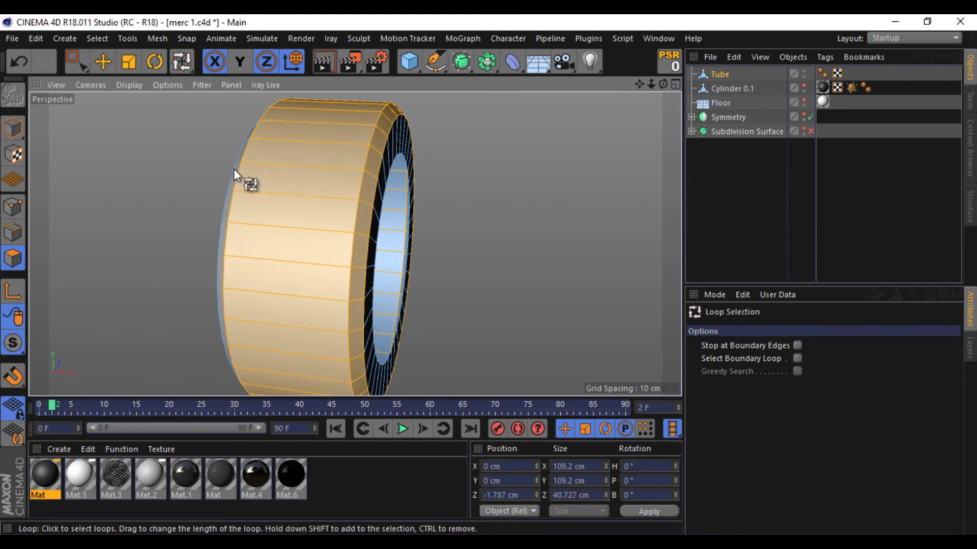
# Save the tread polygons as a Polygon Selection tag on the Tube, then clear the selection.
pyautogui.click(97, 39)
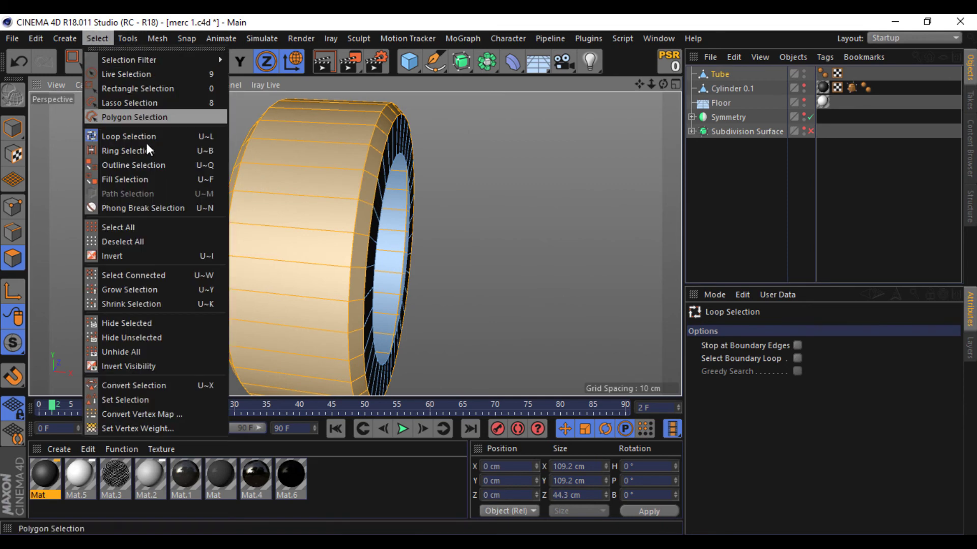
pyautogui.click(158, 401)
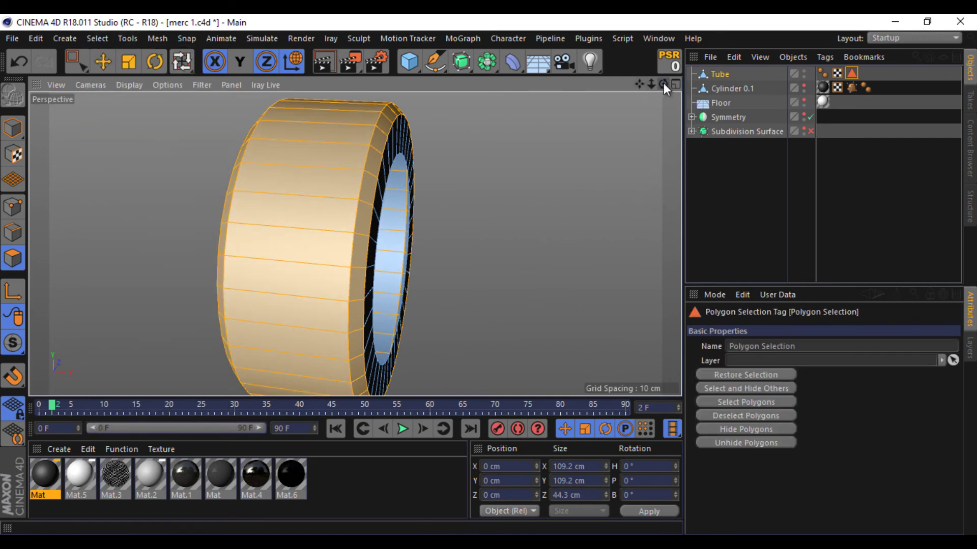
pyautogui.moveTo(664, 84); pyautogui.dragTo(640, 84)
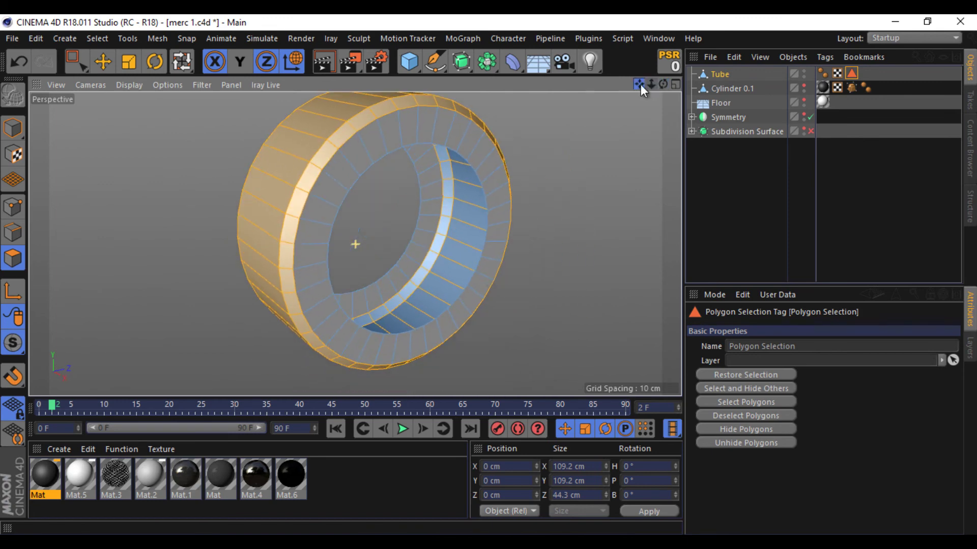
pyautogui.press('u')
pyautogui.press('l')
pyautogui.click(102, 61)
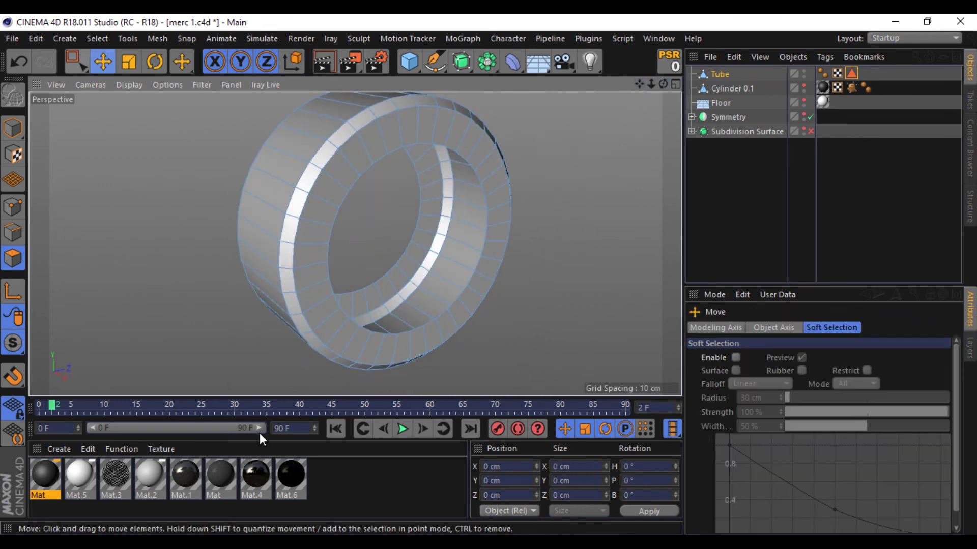
# Create material Mat.7, set its colour brightness to 3%, and enable Bump.
pyautogui.doubleClick(349, 476)
pyautogui.doubleClick(48, 484)
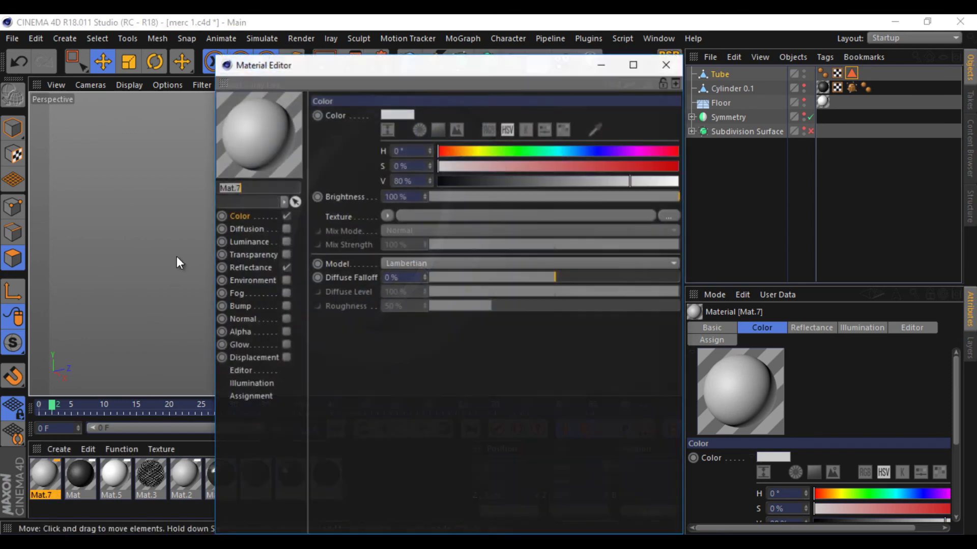
pyautogui.moveTo(499, 182); pyautogui.dragTo(444, 183)
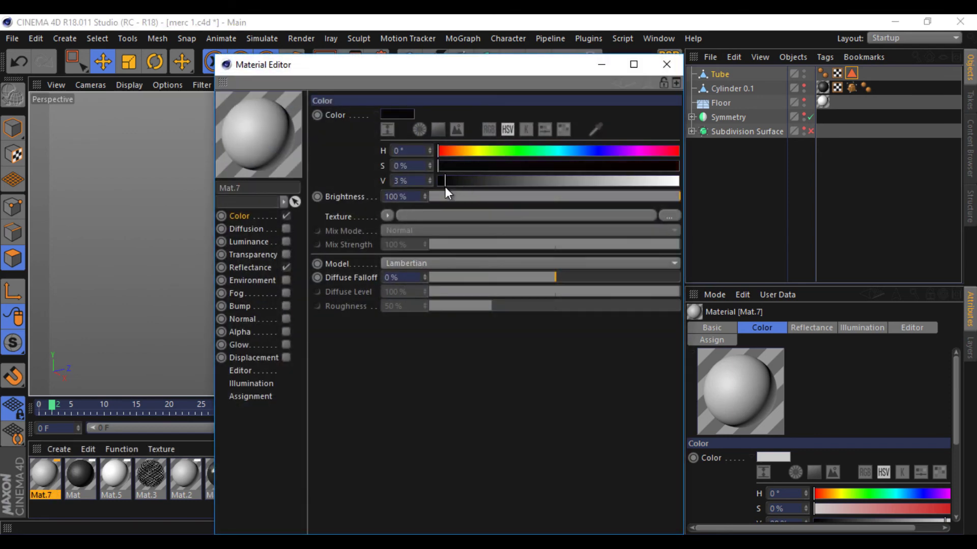
pyautogui.click(286, 306)
# Load the tire.jpg tread image as the bump texture.
pyautogui.click(388, 177)
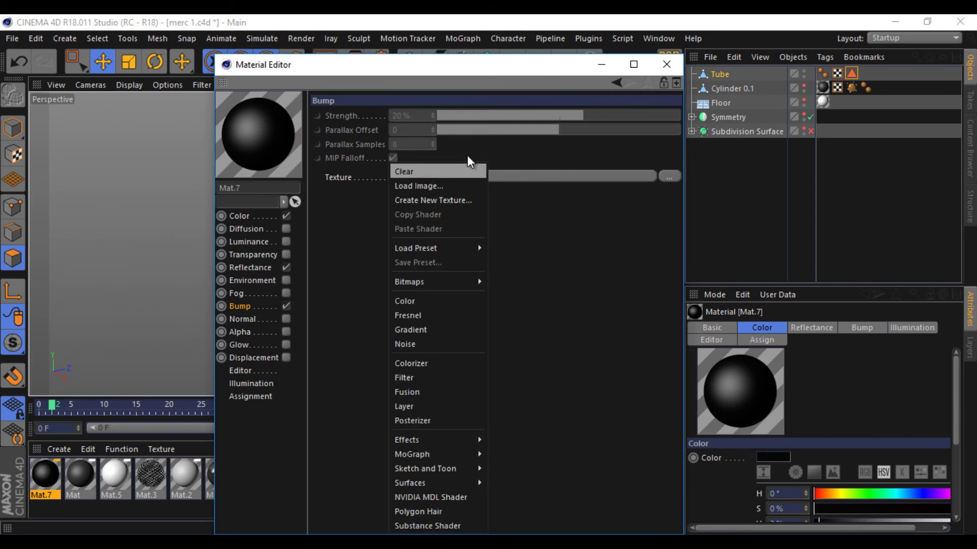
pyautogui.click(440, 187)
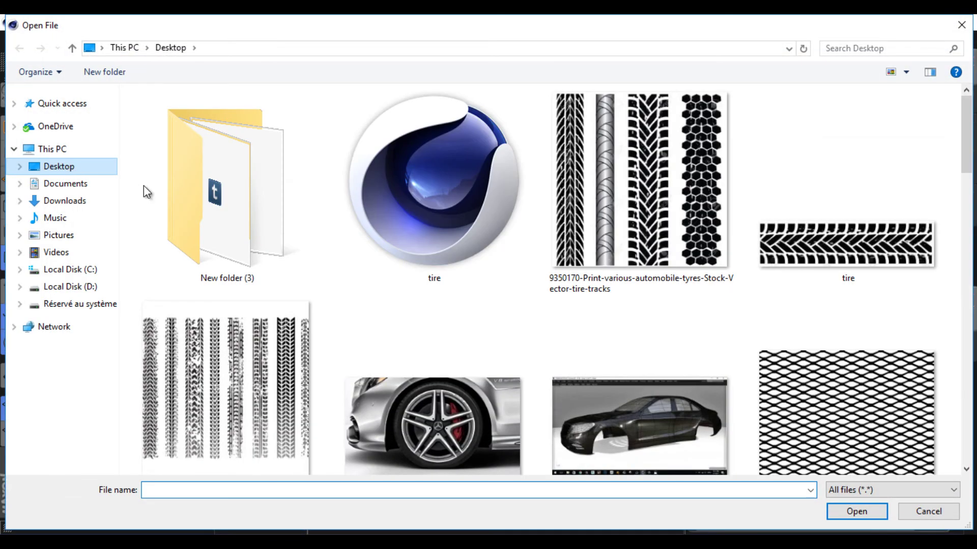
pyautogui.click(808, 248)
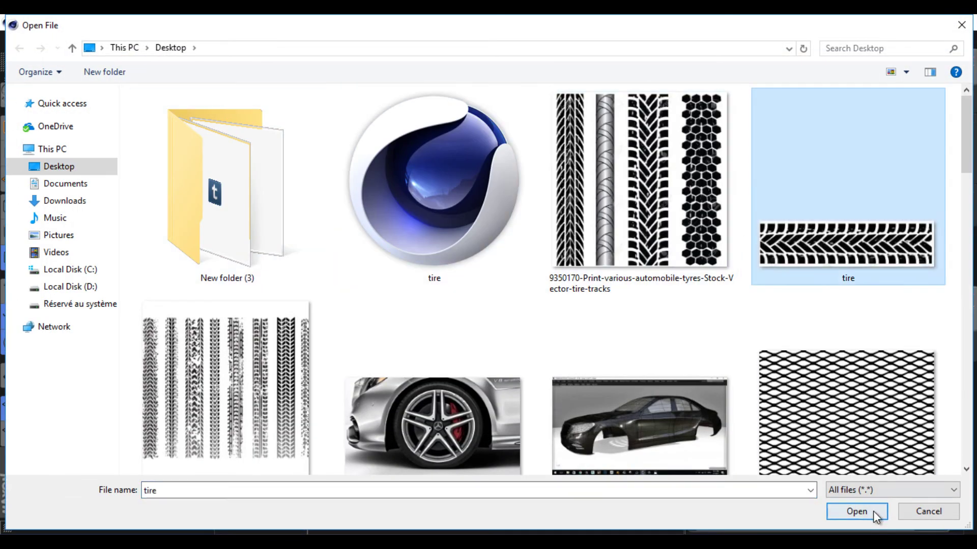
pyautogui.moveTo(969, 135); pyautogui.dragTo(968, 294)
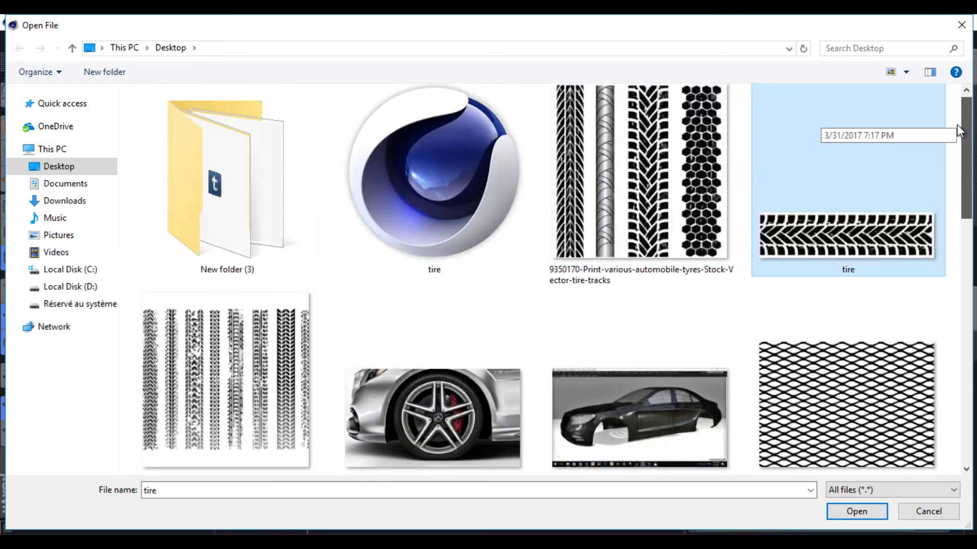
pyautogui.moveTo(968, 294); pyautogui.dragTo(957, 128)
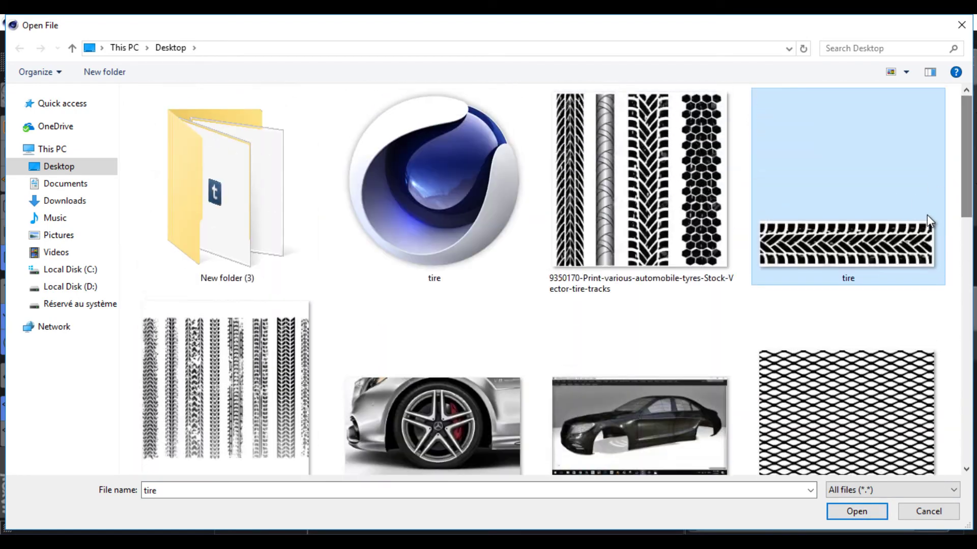
pyautogui.click(862, 510)
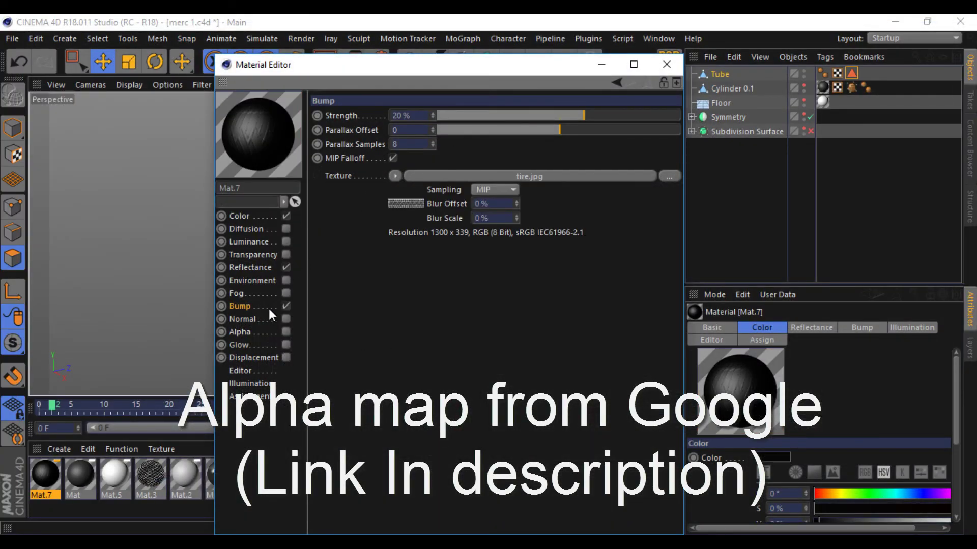
# Set the bump strength to -150% and close the material editor.
pyautogui.moveTo(508, 116); pyautogui.dragTo(437, 116)
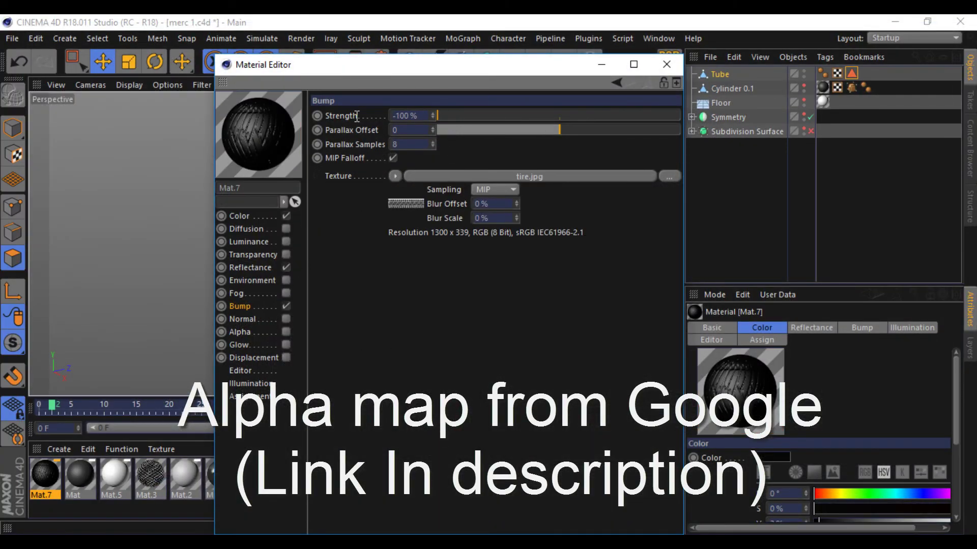
pyautogui.write('-50')
pyautogui.press('Return')
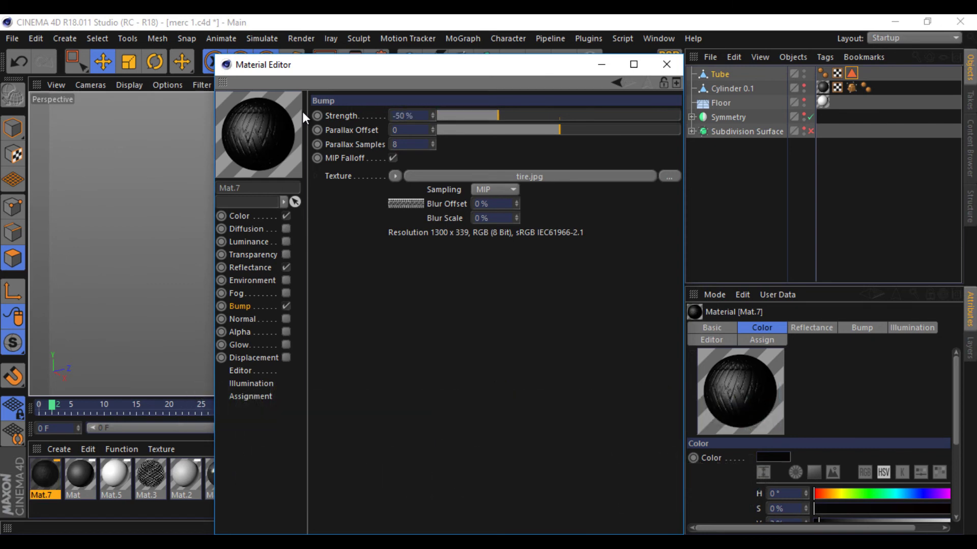
pyautogui.click(406, 112)
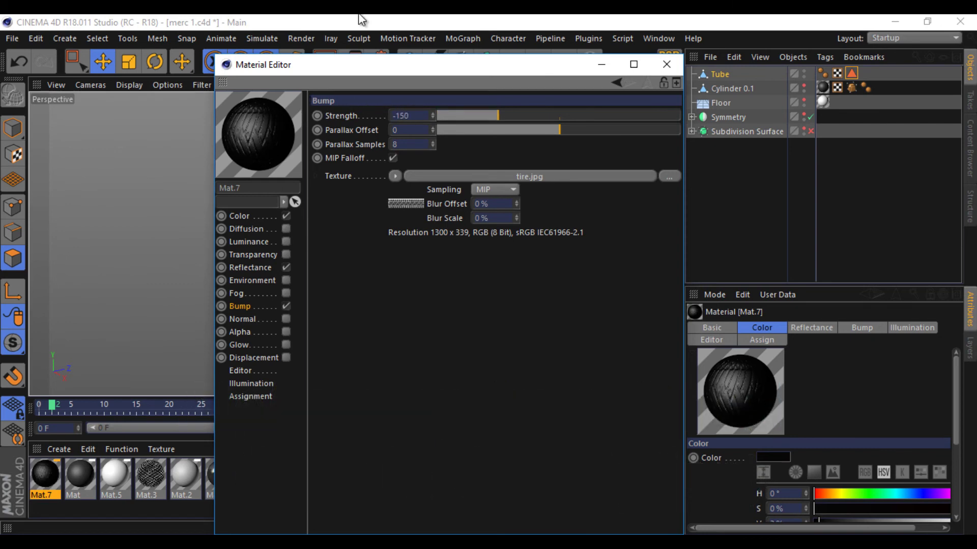
pyautogui.press('Return')
pyautogui.click(667, 65)
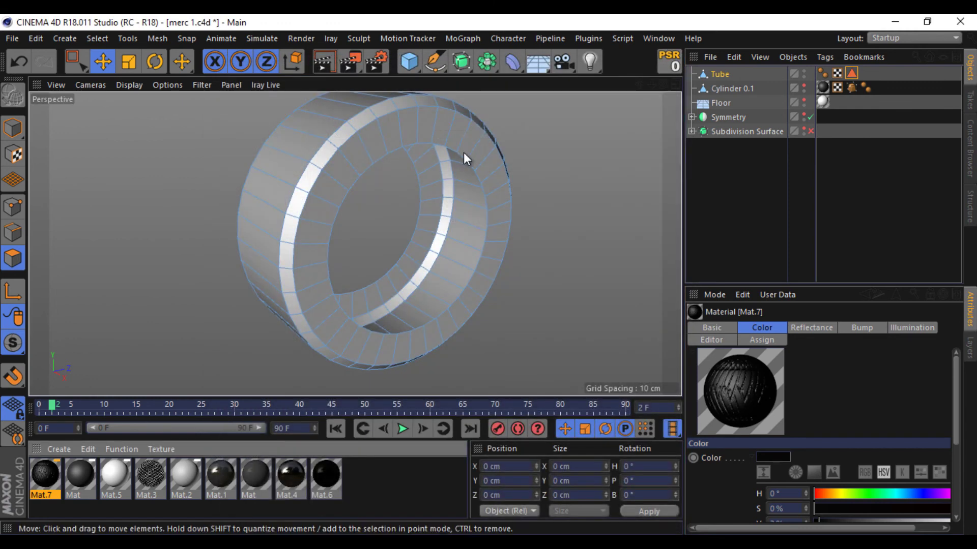
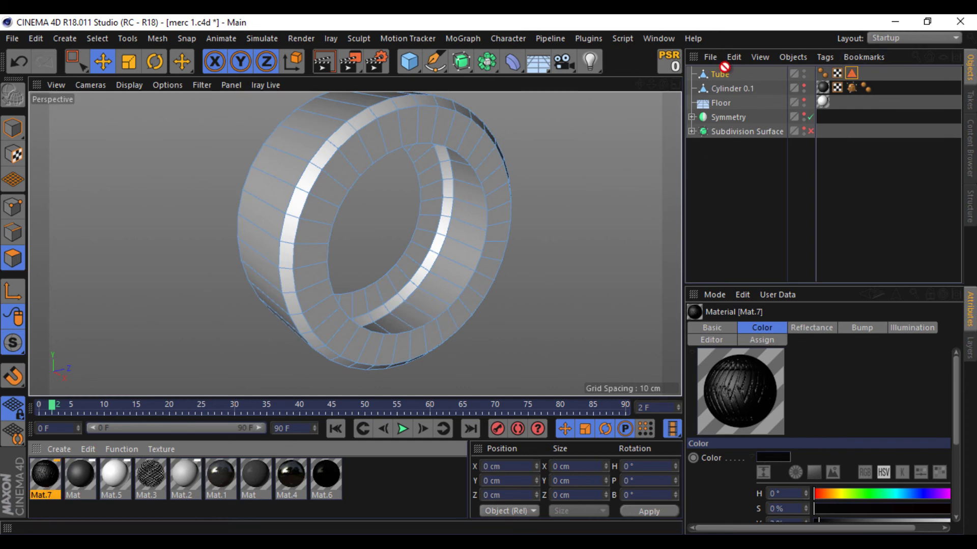
# Apply Mat.7 to the Tube and set its texture projection to Cylindrical.
pyautogui.moveTo(713, 75); pyautogui.dragTo(714, 73)
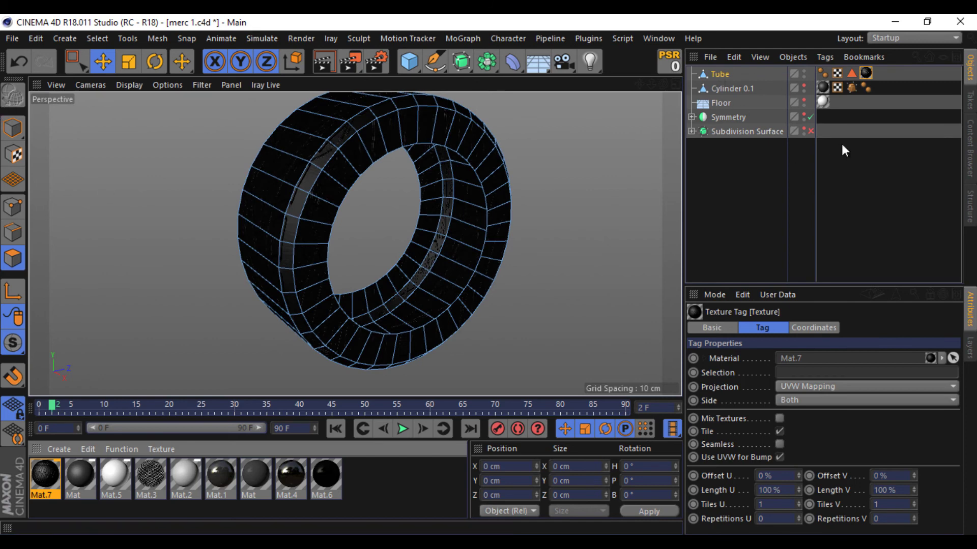
pyautogui.click(712, 75)
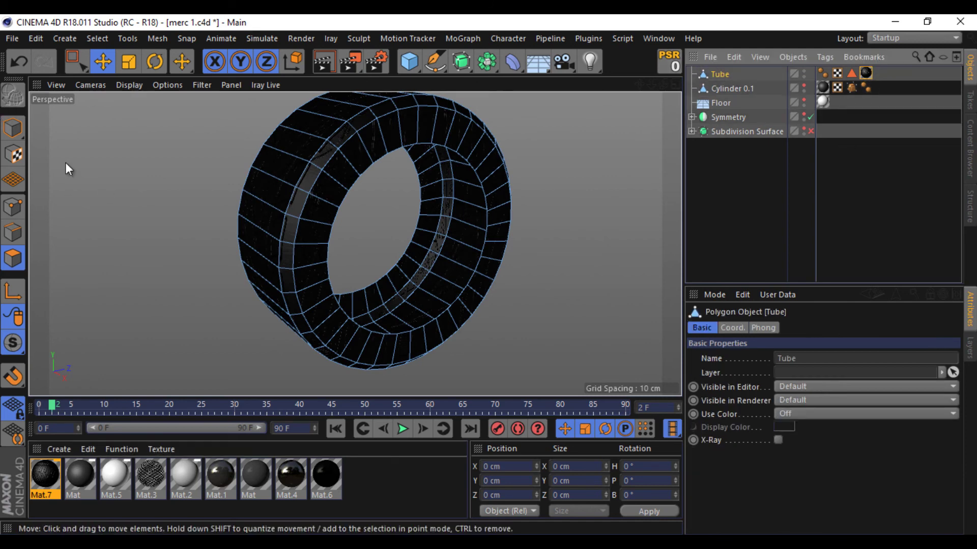
pyautogui.click(18, 156)
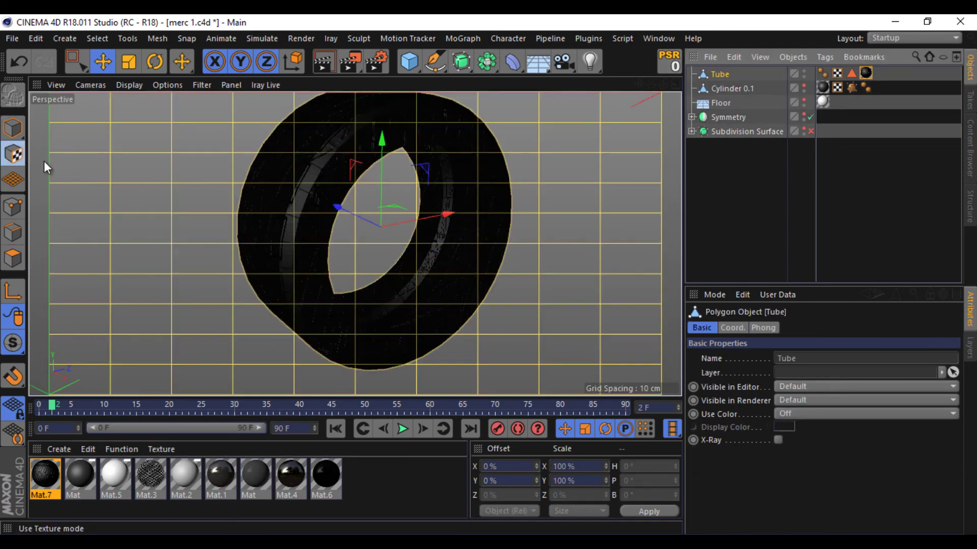
pyautogui.click(865, 73)
pyautogui.click(828, 387)
pyautogui.click(825, 416)
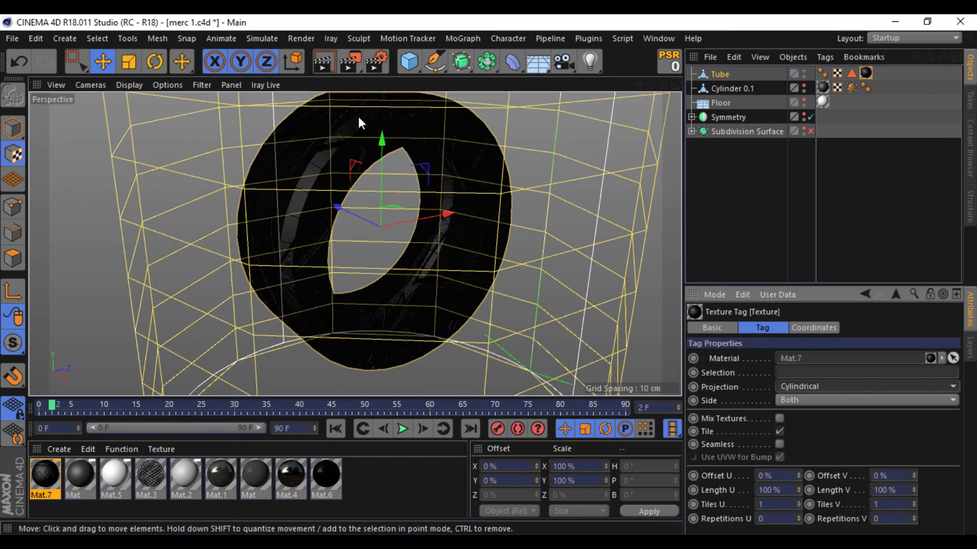
# Rotate the texture cage 90 degrees and shrink its height to about half.
pyautogui.click(148, 63)
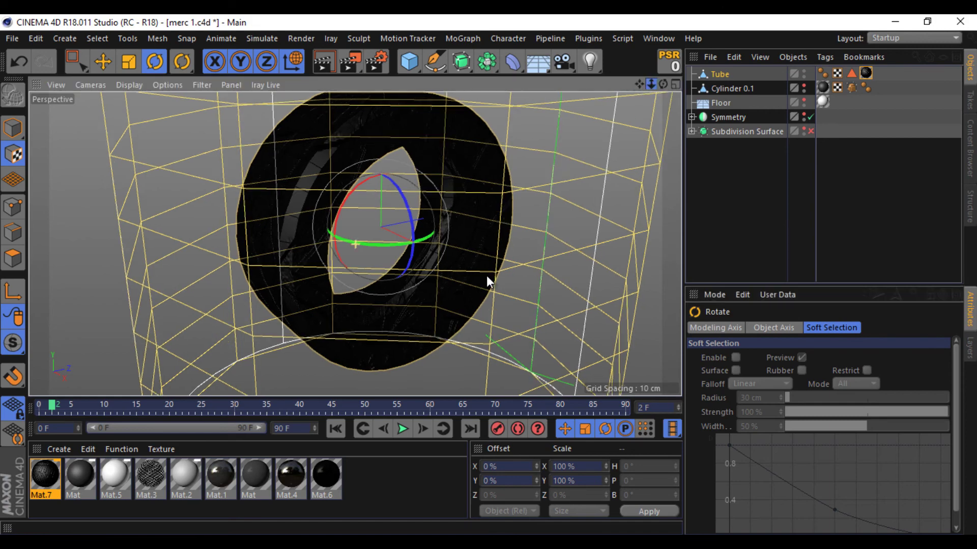
pyautogui.moveTo(643, 86); pyautogui.dragTo(489, 275)
pyautogui.moveTo(661, 85)
pyautogui.mouseDown()
pyautogui.moveTo(318, 194)
pyautogui.moveTo(139, 145)
pyautogui.moveTo(160, 164)
pyautogui.mouseUp()
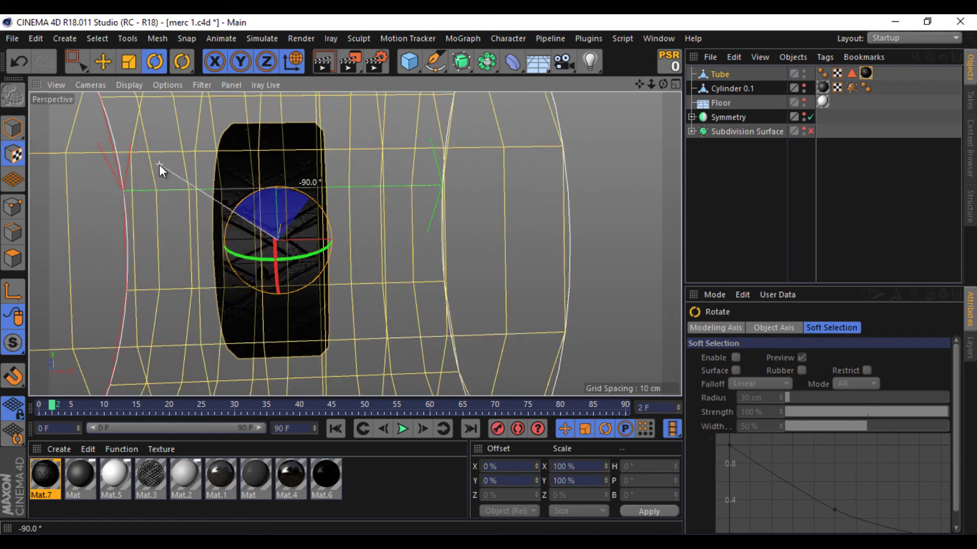
pyautogui.click(127, 63)
pyautogui.moveTo(218, 237); pyautogui.dragTo(294, 240)
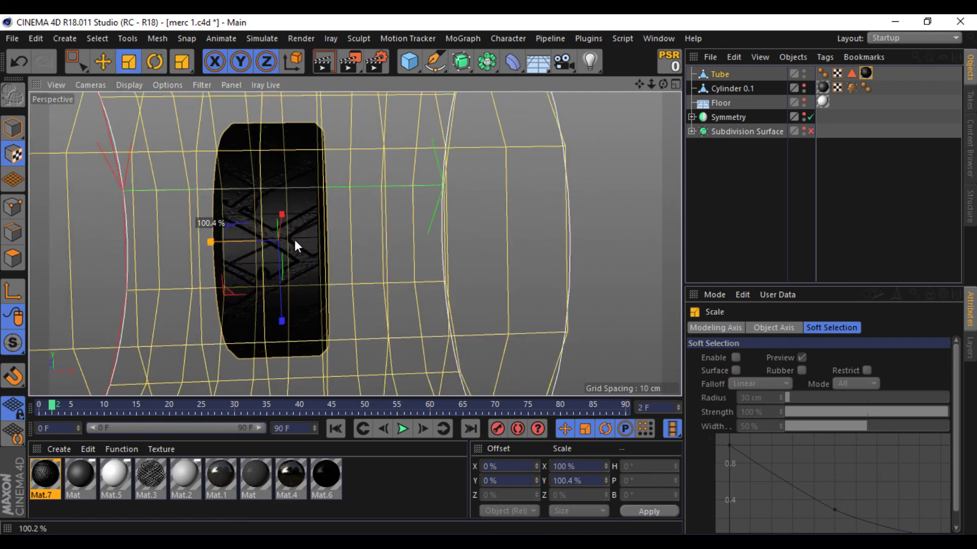
pyautogui.moveTo(118, 237)
pyautogui.mouseDown()
pyautogui.moveTo(486, 262)
pyautogui.moveTo(216, 228)
pyautogui.moveTo(664, 325)
pyautogui.moveTo(490, 277)
pyautogui.mouseUp()
pyautogui.click(105, 68)
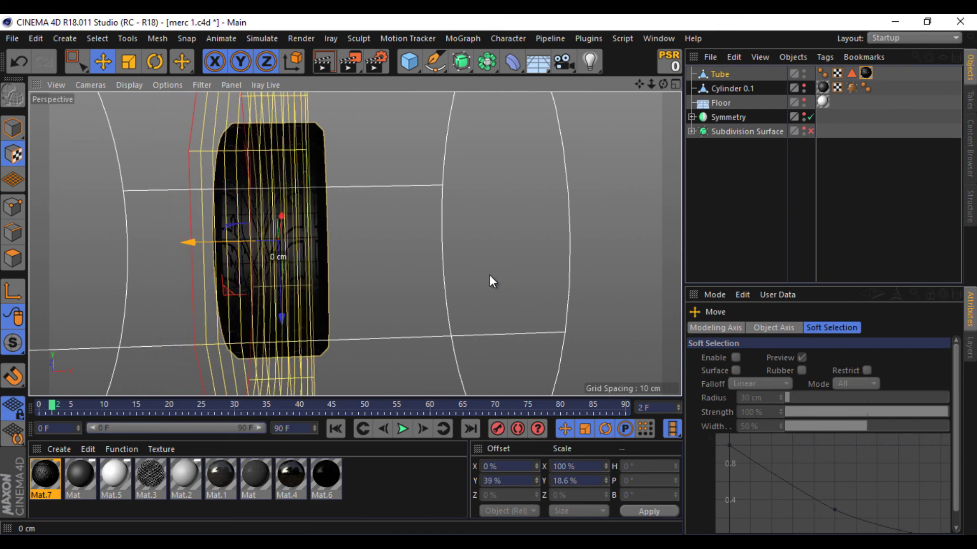
# Turn off tiling on the tire's texture tag and reframe the view.
pyautogui.click(866, 72)
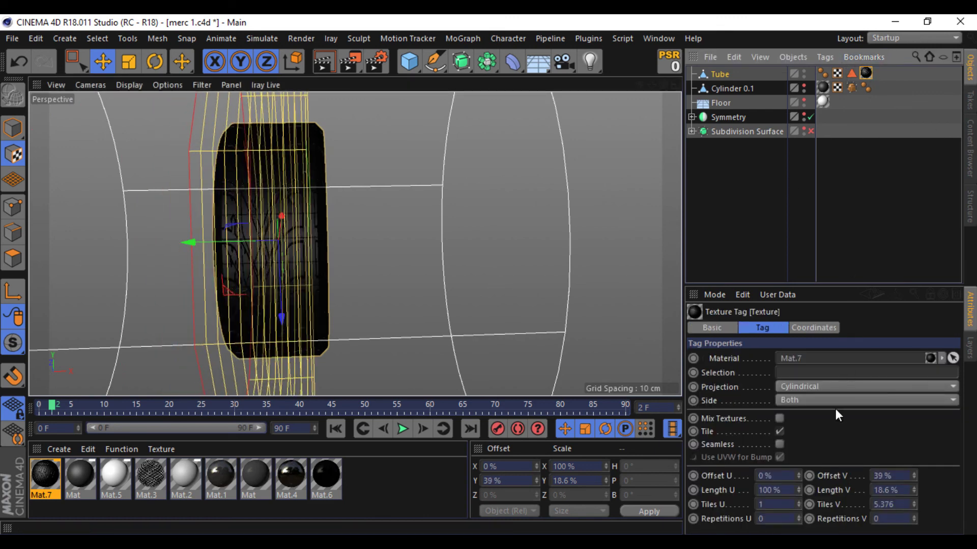
pyautogui.click(779, 431)
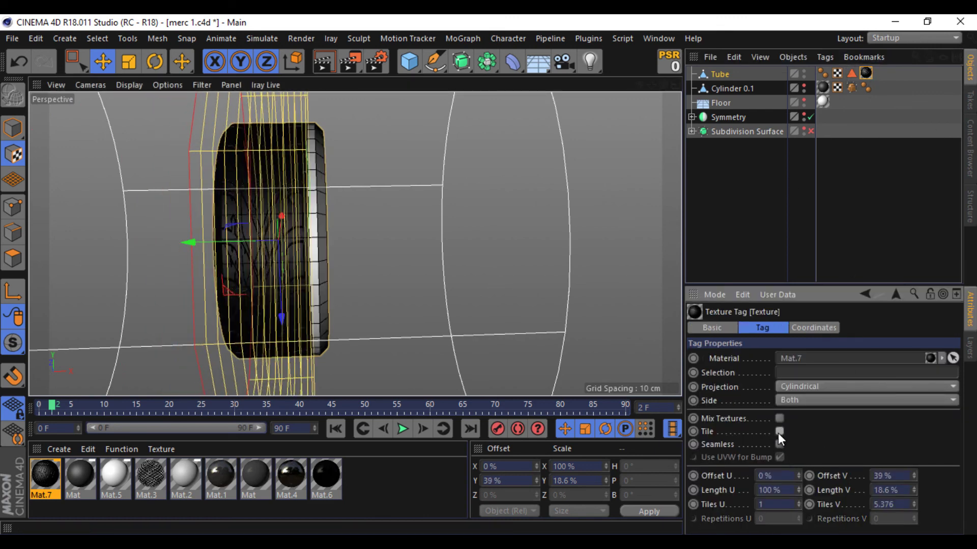
pyautogui.moveTo(639, 84)
pyautogui.mouseDown()
pyautogui.moveTo(655, 92)
pyautogui.moveTo(489, 276)
pyautogui.moveTo(578, 120)
pyautogui.moveTo(428, 157)
pyautogui.mouseUp()
pyautogui.moveTo(663, 84); pyautogui.dragTo(490, 278)
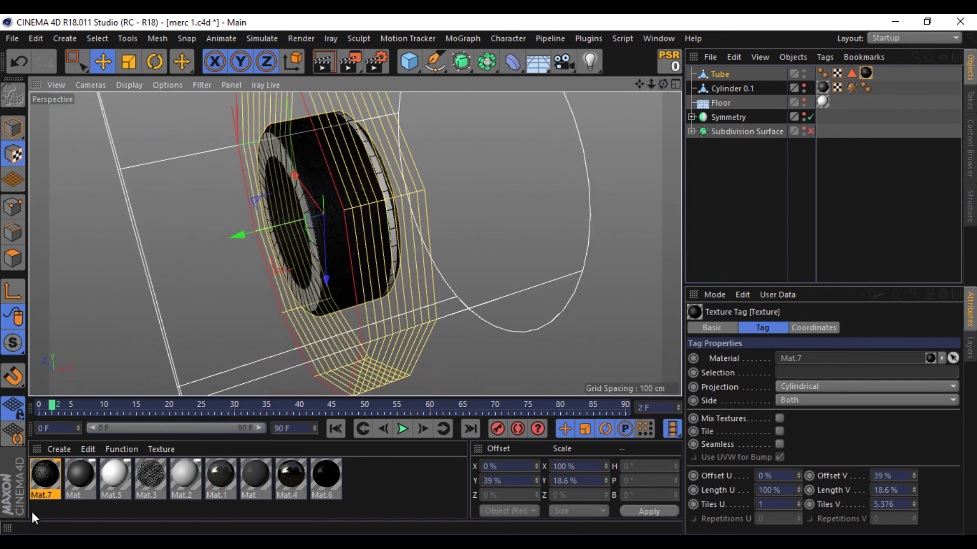
pyautogui.click(56, 469)
# Lighten Mat.7's colour to 55% grey and shift the tread texture to 38.8% Y offset.
pyautogui.doubleClick(56, 466)
pyautogui.click(270, 215)
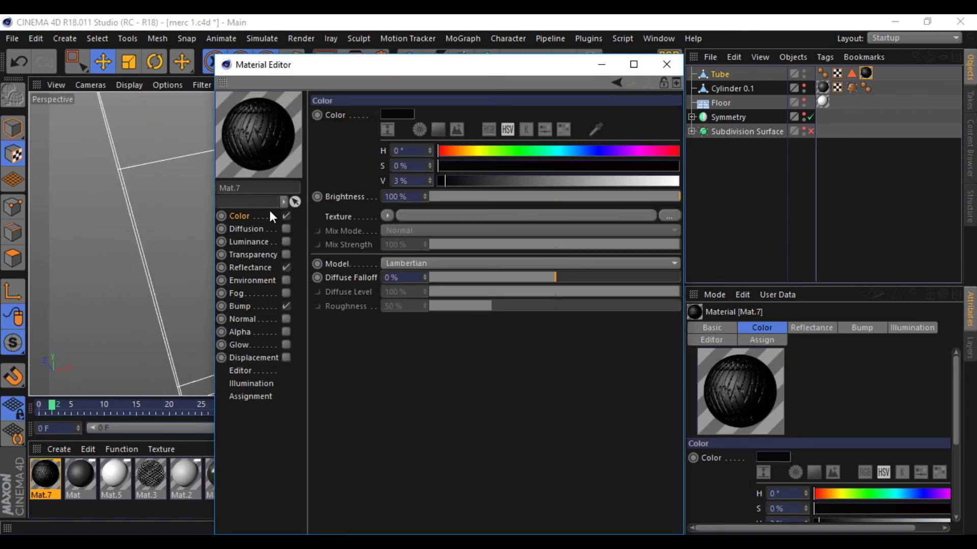
pyautogui.click(532, 181)
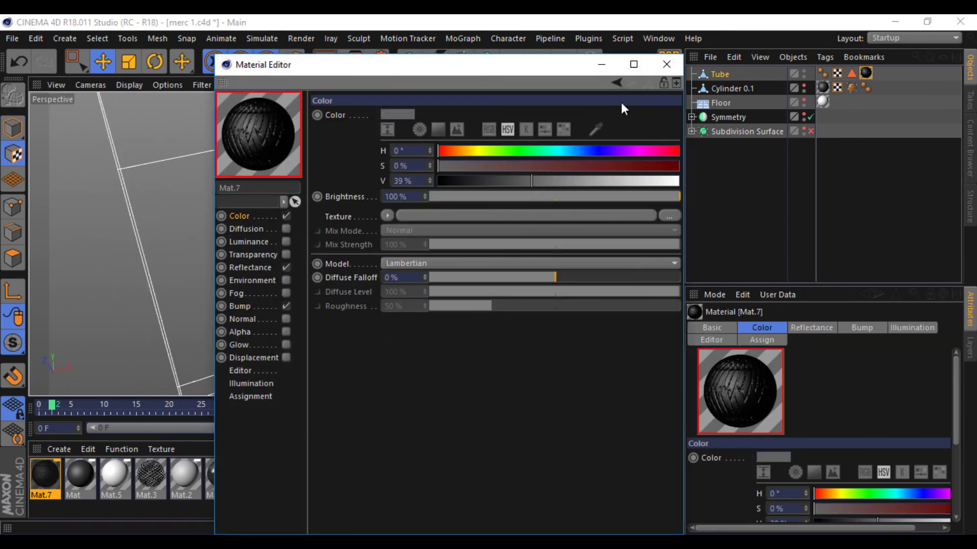
pyautogui.click(666, 64)
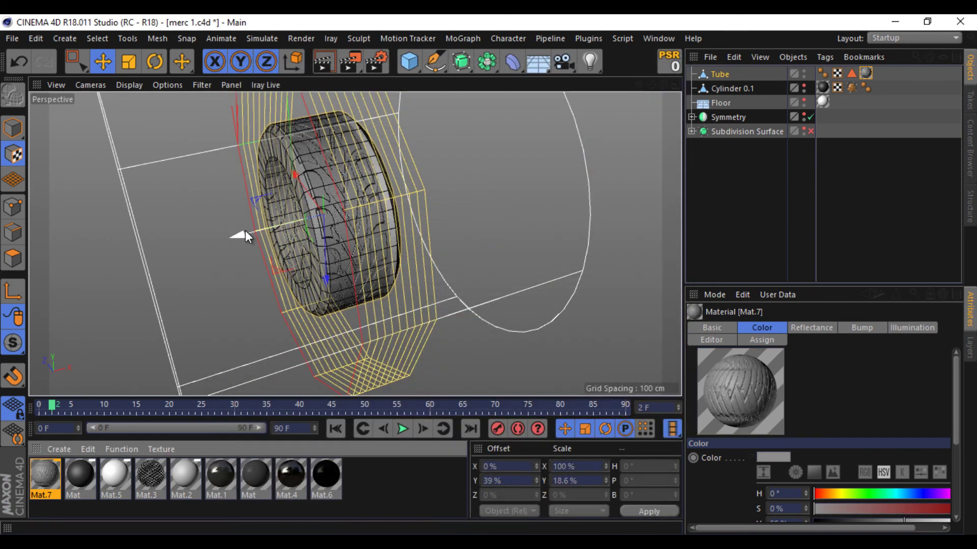
pyautogui.moveTo(246, 231)
pyautogui.mouseDown()
pyautogui.moveTo(255, 231)
pyautogui.moveTo(177, 261)
pyautogui.moveTo(292, 238)
pyautogui.moveTo(246, 231)
pyautogui.moveTo(260, 243)
pyautogui.moveTo(259, 234)
pyautogui.mouseUp()
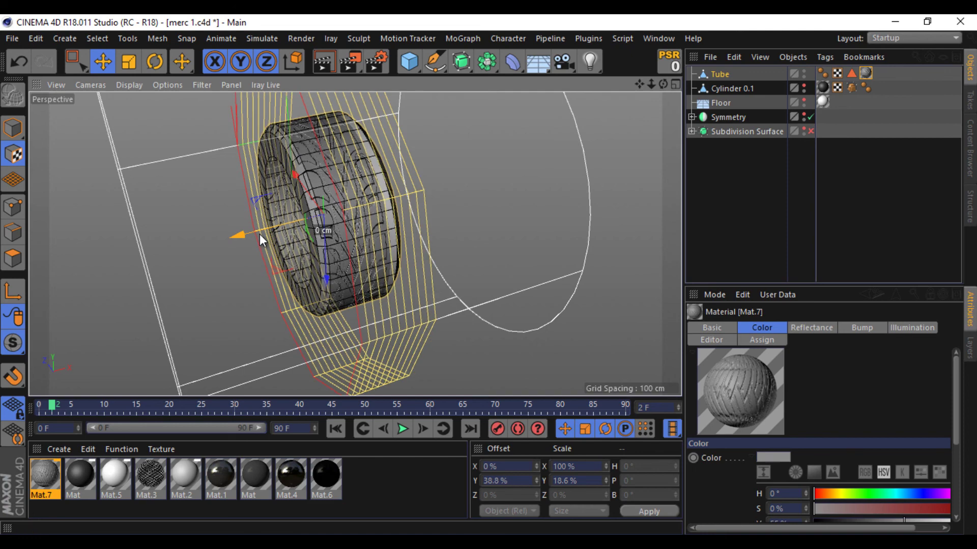
# Scale the tube's texture cage vertically to a Length V of 22.4%.
pyautogui.click(718, 75)
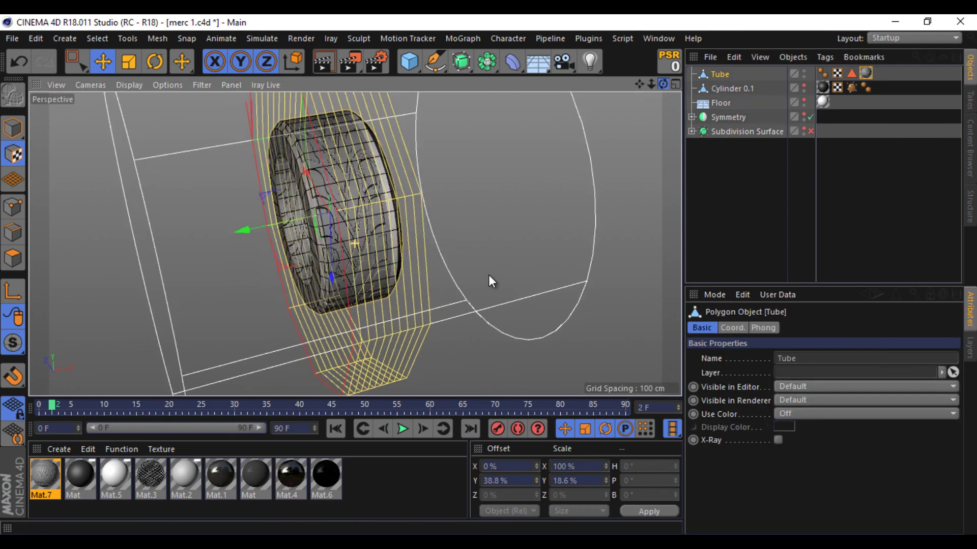
pyautogui.keyDown('alt'); pyautogui.moveTo(490, 274); pyautogui.dragTo(489, 274); pyautogui.keyUp('alt')
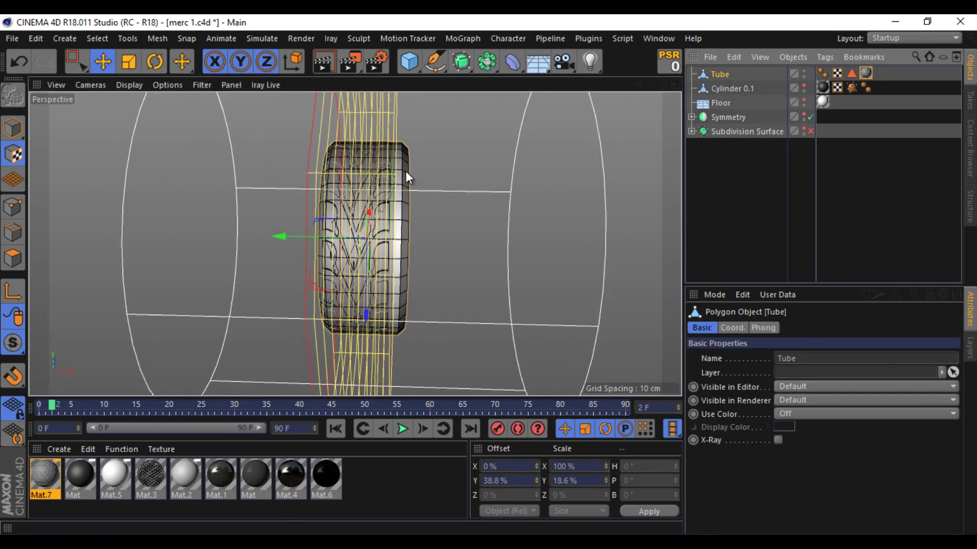
pyautogui.press('t')
pyautogui.moveTo(279, 236); pyautogui.dragTo(386, 206)
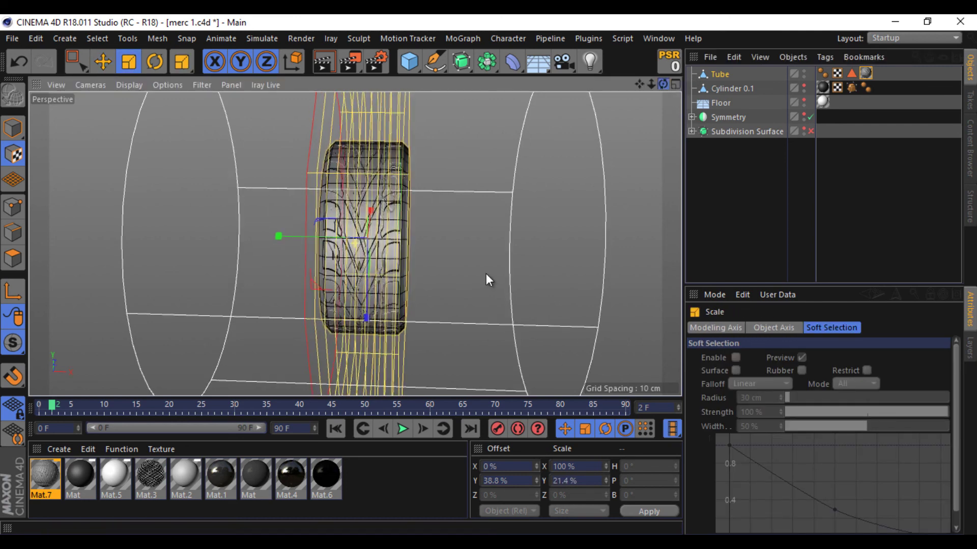
pyautogui.moveTo(487, 273)
pyautogui.keyDown('alt'); pyautogui.mouseDown()
pyautogui.moveTo(335, 231)
pyautogui.moveTo(340, 255)
pyautogui.mouseUp(); pyautogui.keyUp('alt')
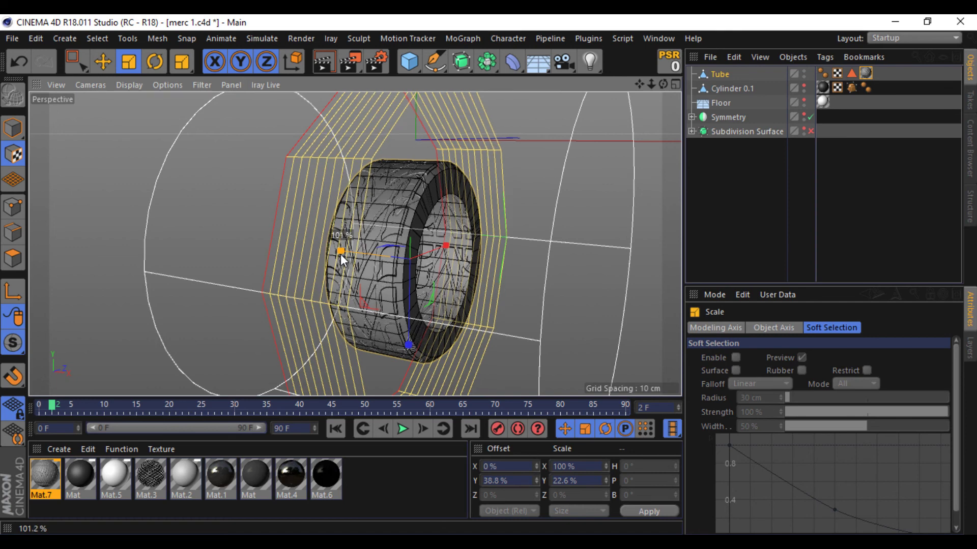
pyautogui.click(773, 154)
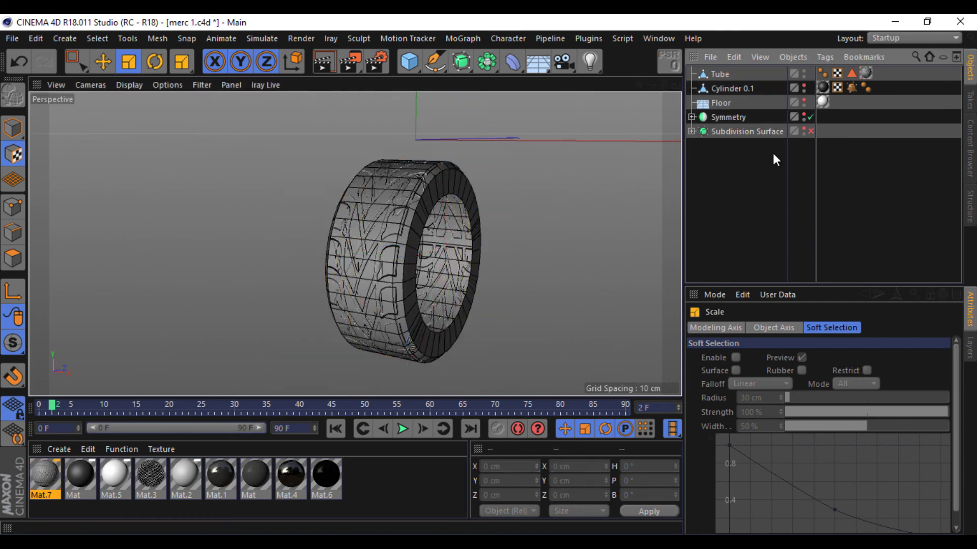
pyautogui.click(865, 73)
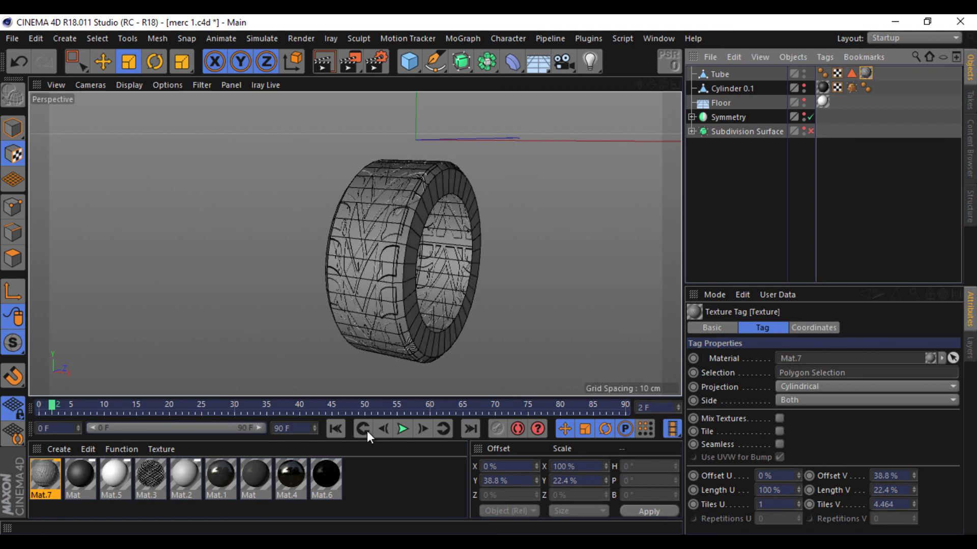
# Darken Mat.7 to near black and make a duplicate with bump turned off.
pyautogui.doubleClick(380, 481)
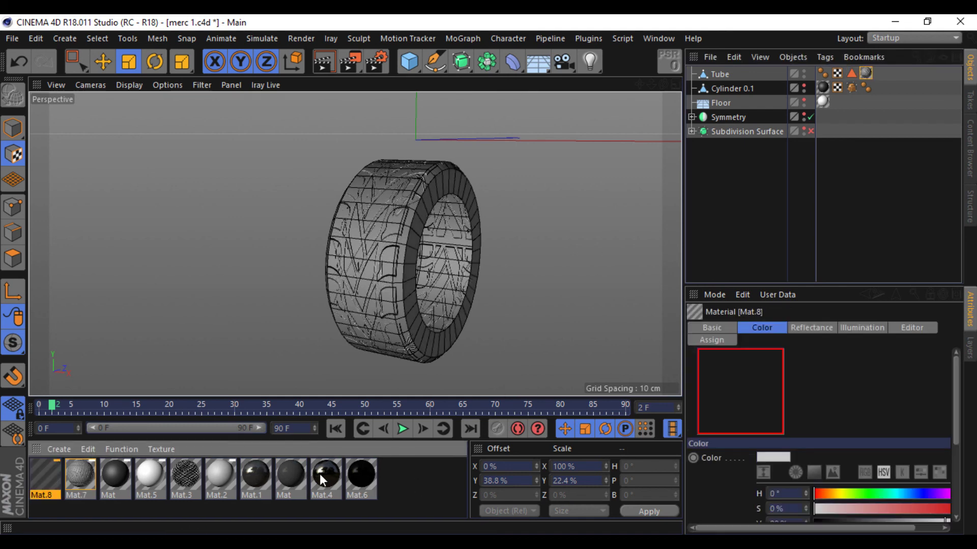
pyautogui.press('Delete')
pyautogui.doubleClick(47, 473)
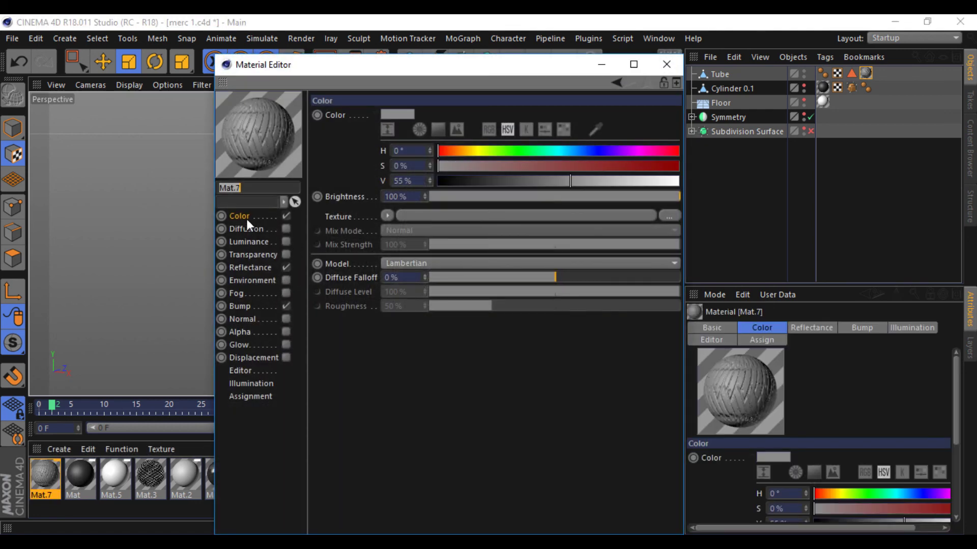
pyautogui.click(454, 182)
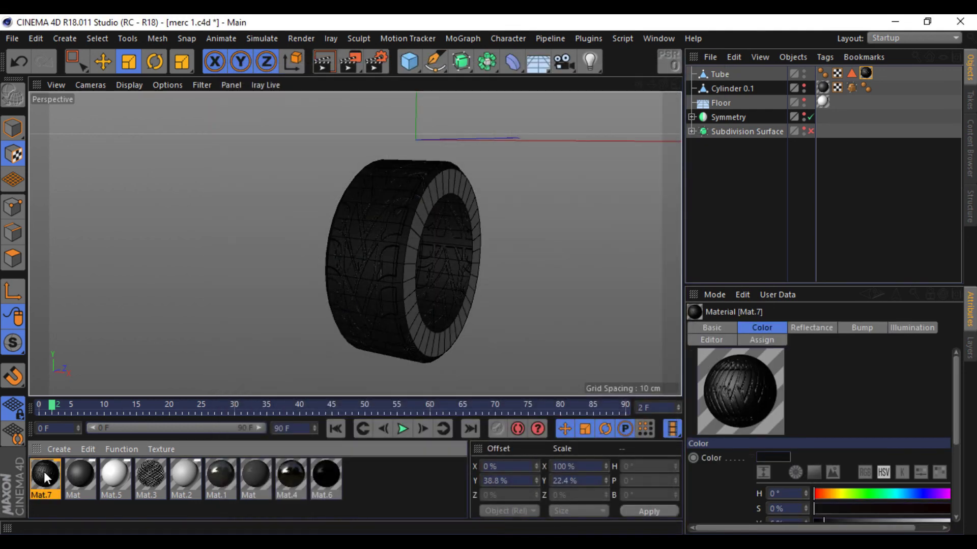
pyautogui.keyDown('ctrl'); pyautogui.moveTo(46, 478); pyautogui.dragTo(68, 471); pyautogui.keyUp('ctrl')
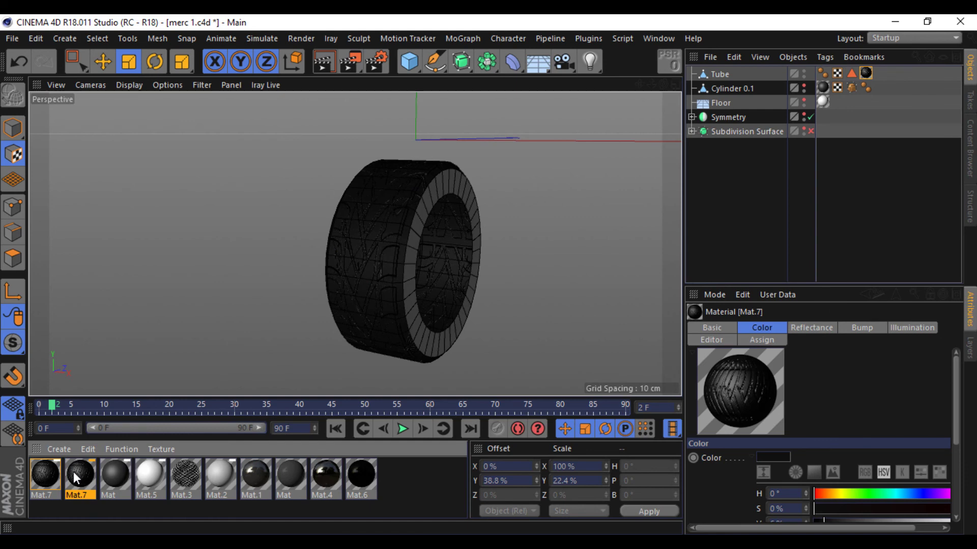
pyautogui.doubleClick(74, 471)
pyautogui.click(287, 306)
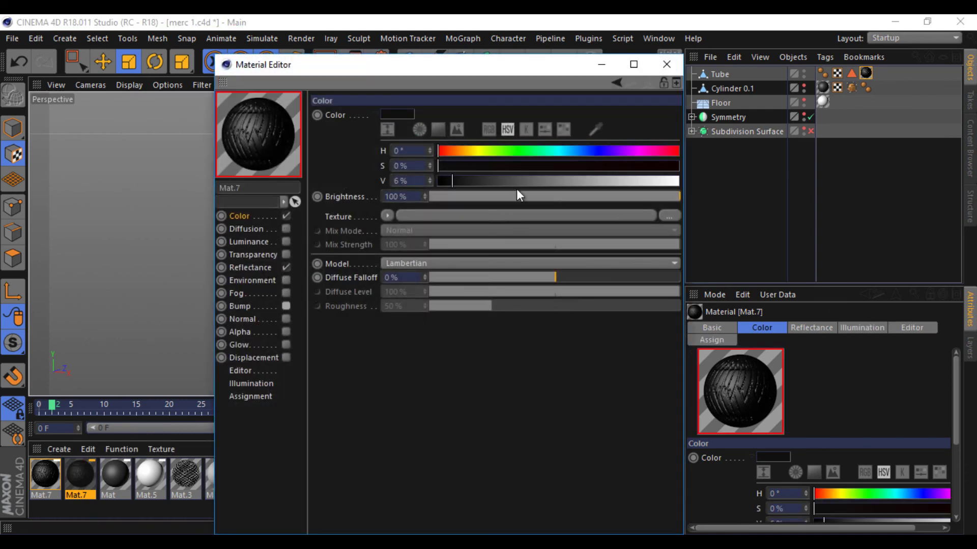
pyautogui.click(666, 64)
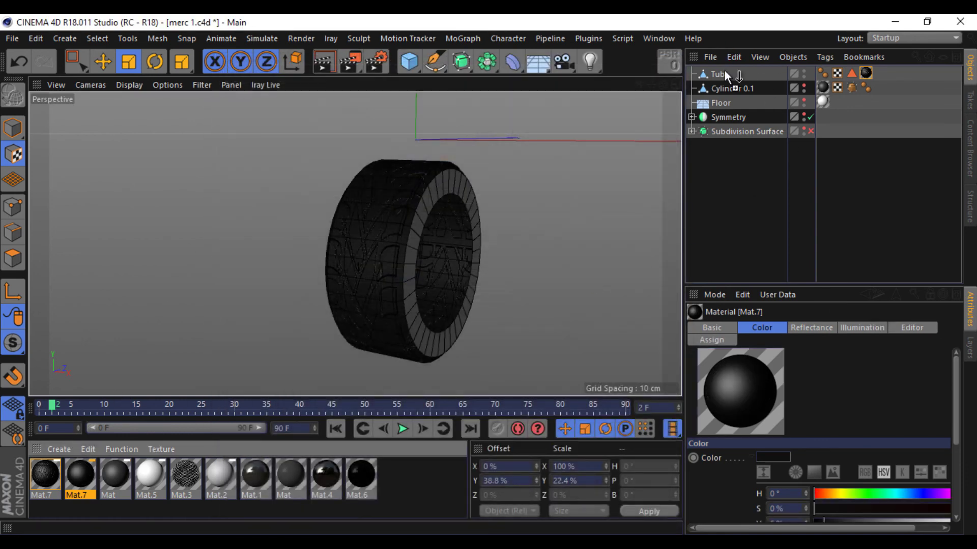
# Apply the smooth duplicate material to the tire, ordered beneath the tread tag.
pyautogui.moveTo(725, 72); pyautogui.dragTo(728, 74)
pyautogui.moveTo(877, 73); pyautogui.dragTo(880, 74)
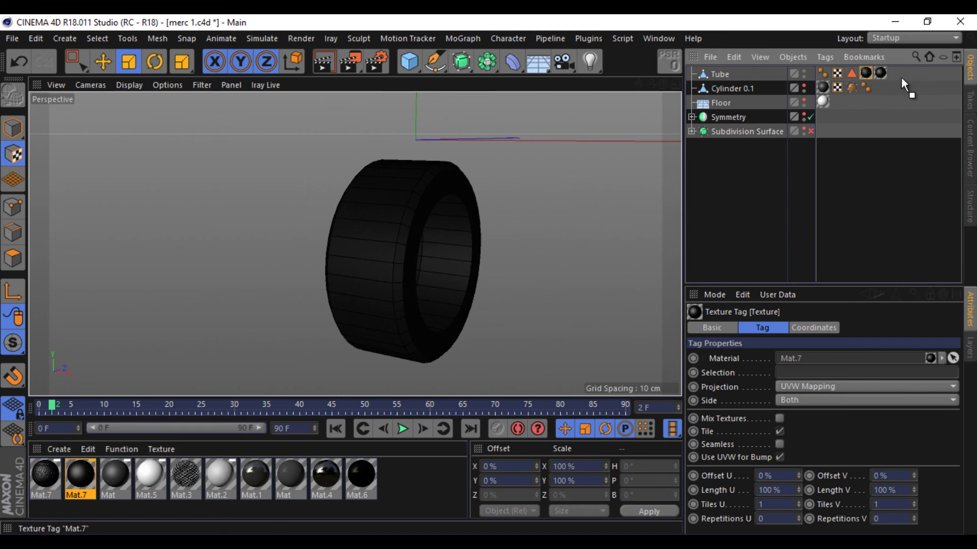
pyautogui.click(798, 200)
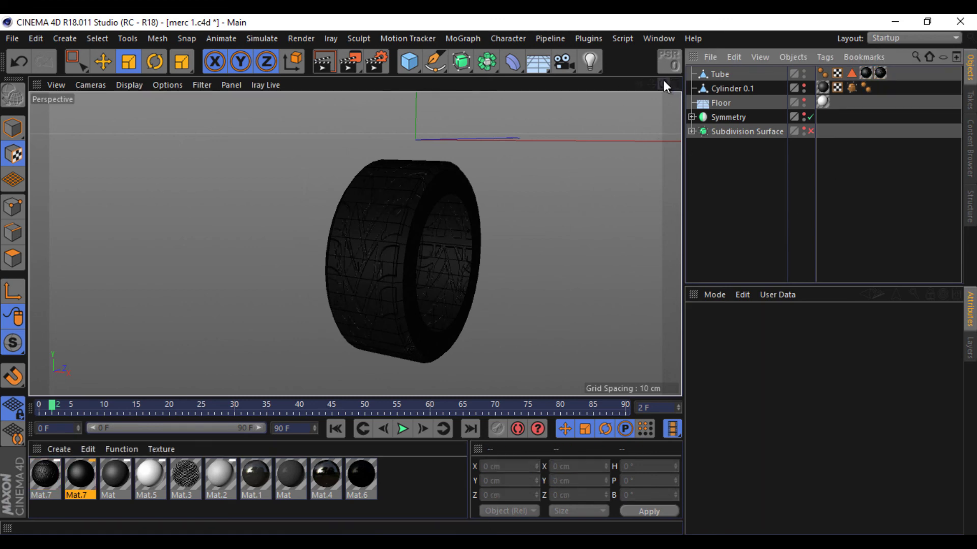
pyautogui.moveTo(663, 81)
pyautogui.mouseDown()
pyautogui.moveTo(489, 274)
pyautogui.moveTo(647, 126)
pyautogui.mouseUp()
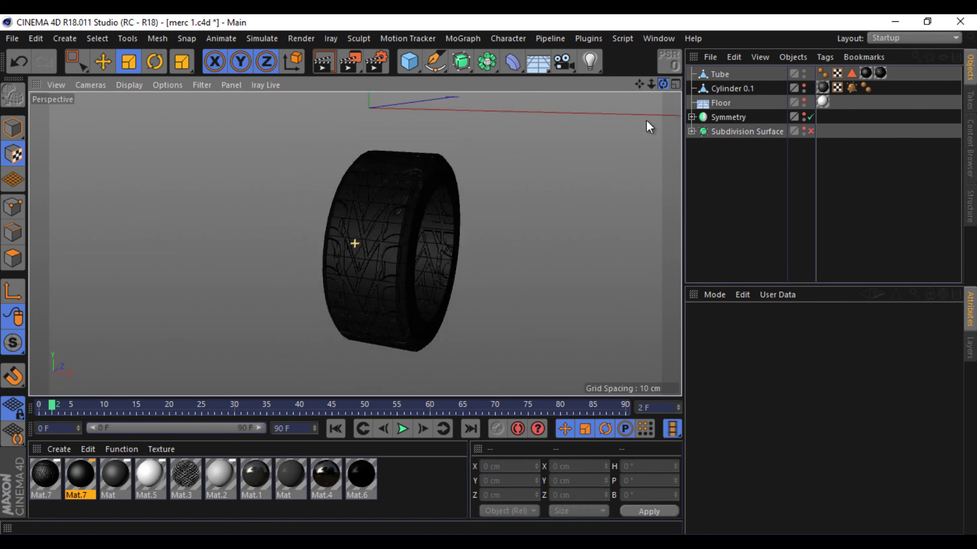
# Enable Tile on the tread texture tag with Tiles U set to 3.4.
pyautogui.click(865, 73)
pyautogui.click(879, 73)
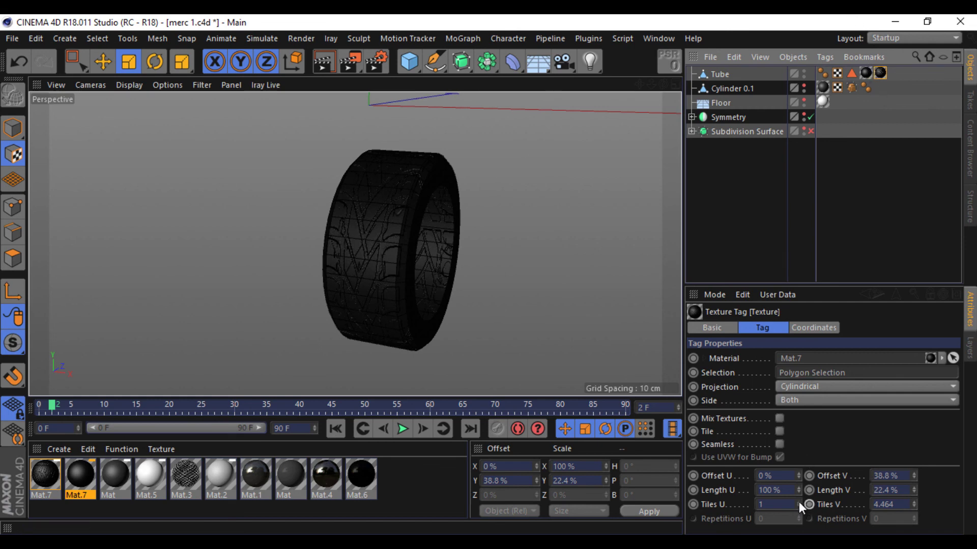
pyautogui.moveTo(798, 501); pyautogui.dragTo(799, 499)
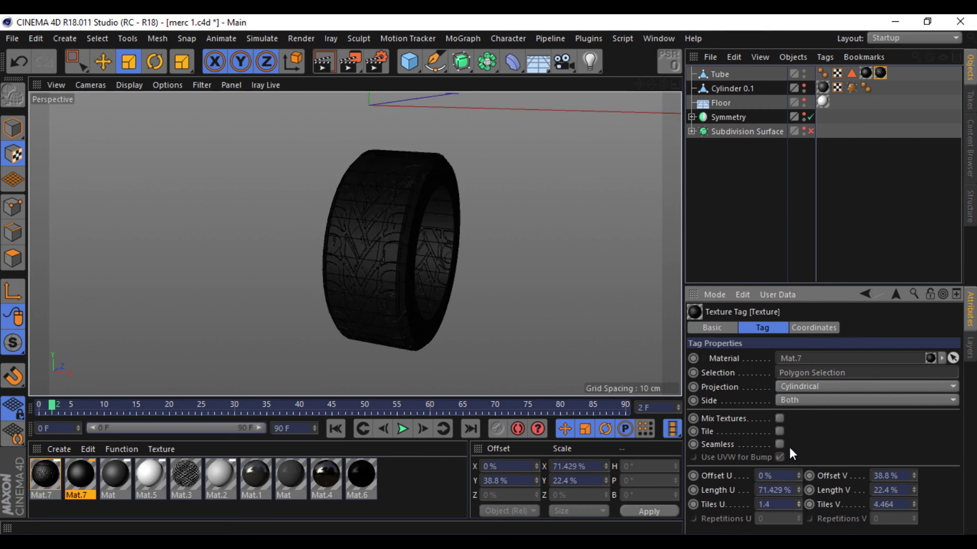
pyautogui.click(778, 431)
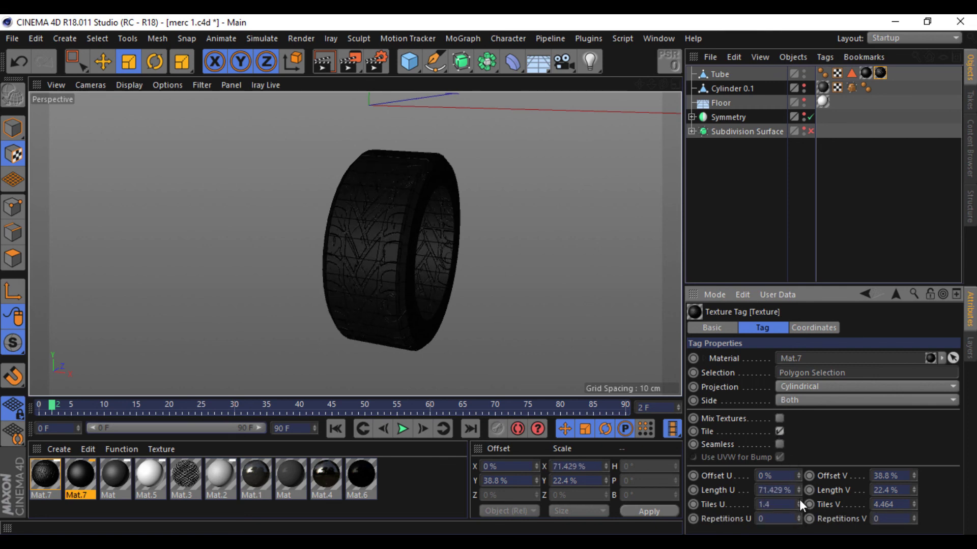
pyautogui.moveTo(798, 499); pyautogui.dragTo(799, 501)
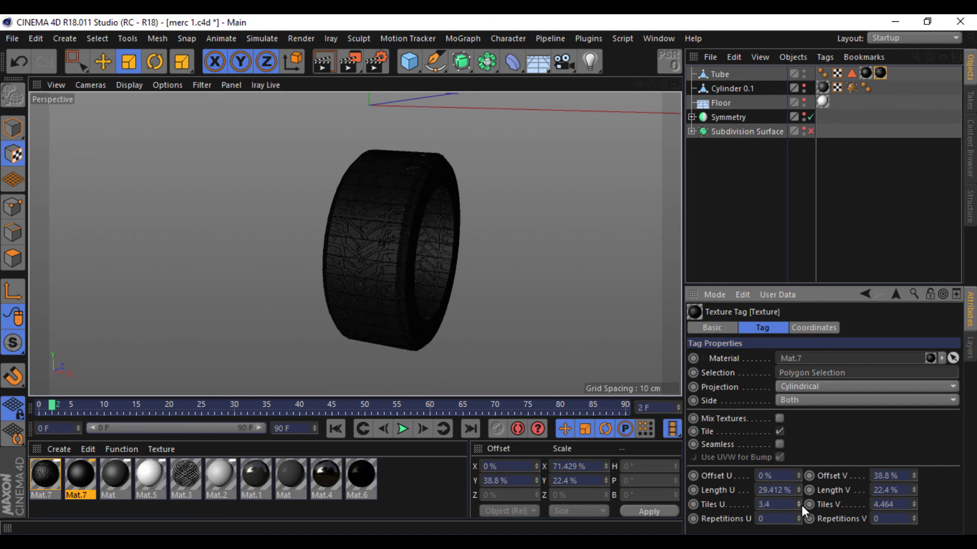
pyautogui.click(707, 187)
pyautogui.moveTo(665, 83); pyautogui.dragTo(489, 275)
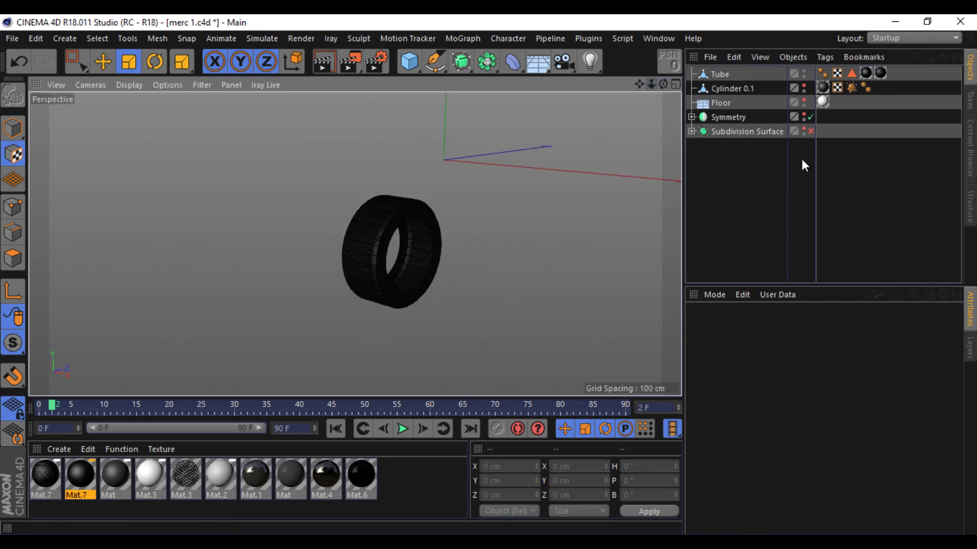
# Unhide the rim Cylinder 0.1 and apply the Mat.1 material to it.
pyautogui.moveTo(707, 90); pyautogui.dragTo(810, 89)
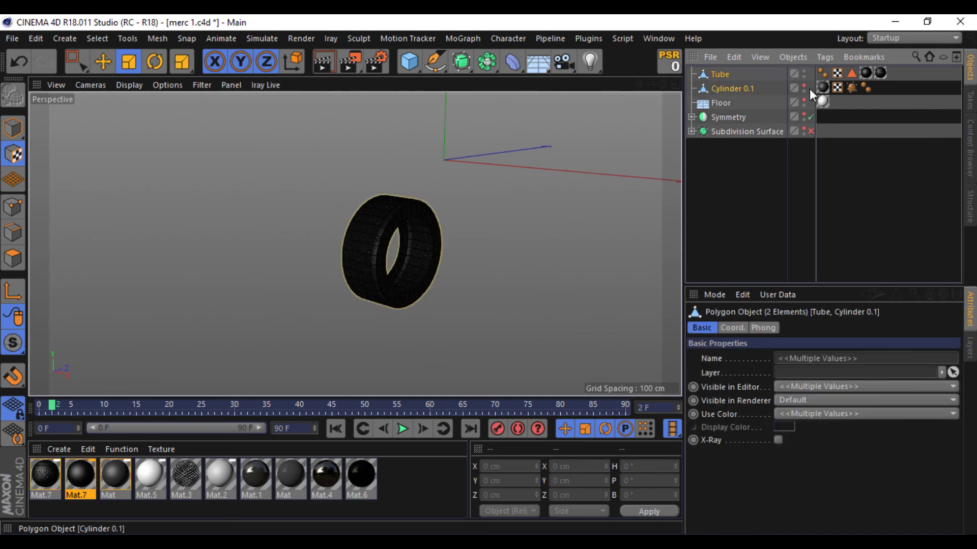
pyautogui.click(804, 85)
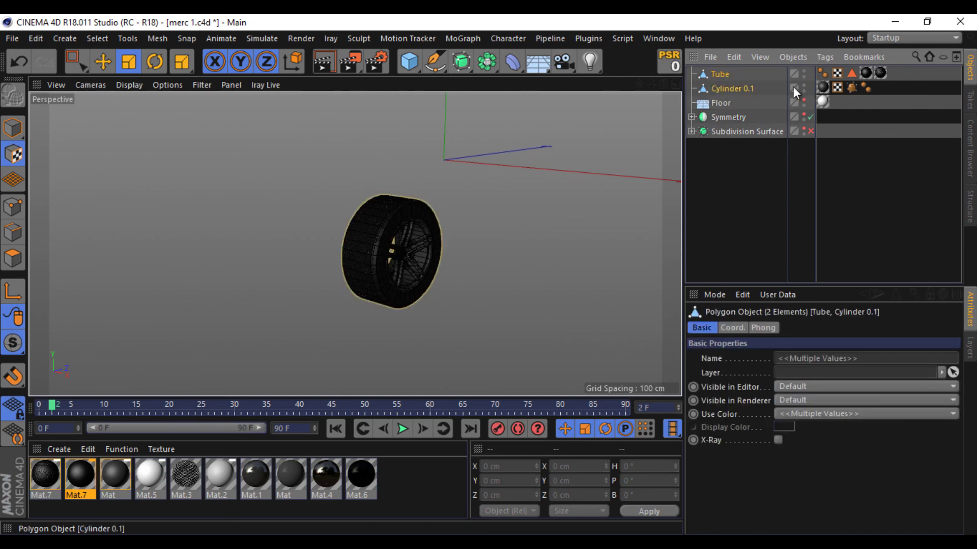
pyautogui.click(731, 93)
pyautogui.click(318, 474)
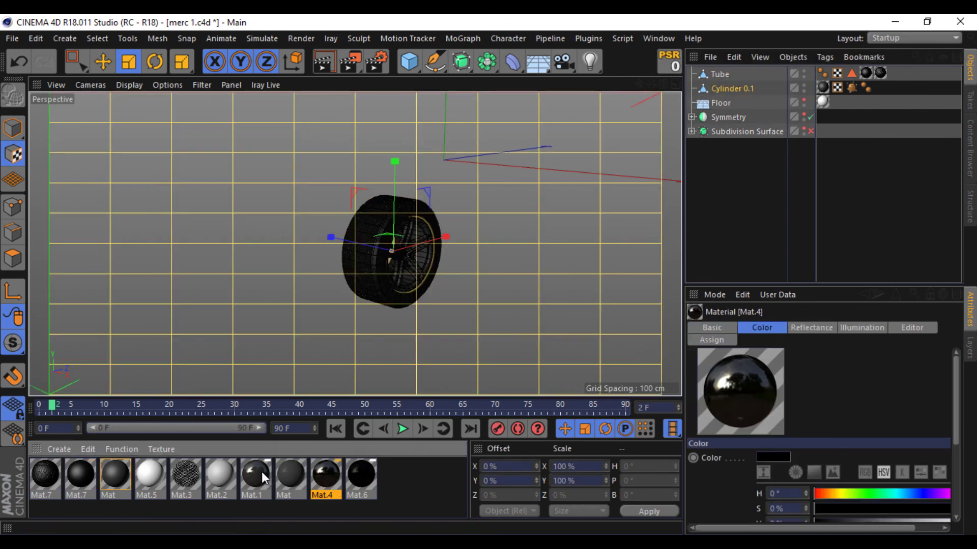
pyautogui.moveTo(261, 475); pyautogui.dragTo(752, 106)
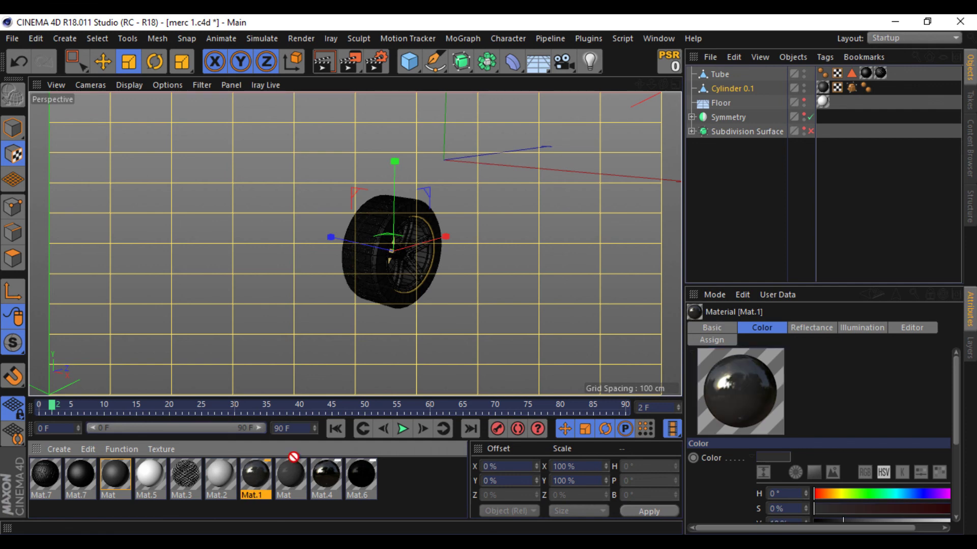
pyautogui.click(726, 189)
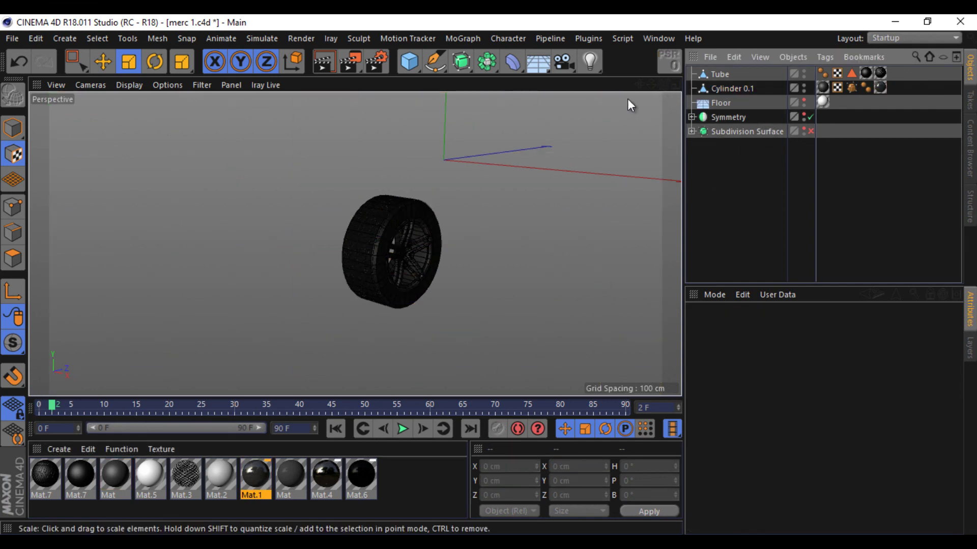
pyautogui.moveTo(663, 84); pyautogui.dragTo(494, 278)
pyautogui.scroll(3, 491, 281)
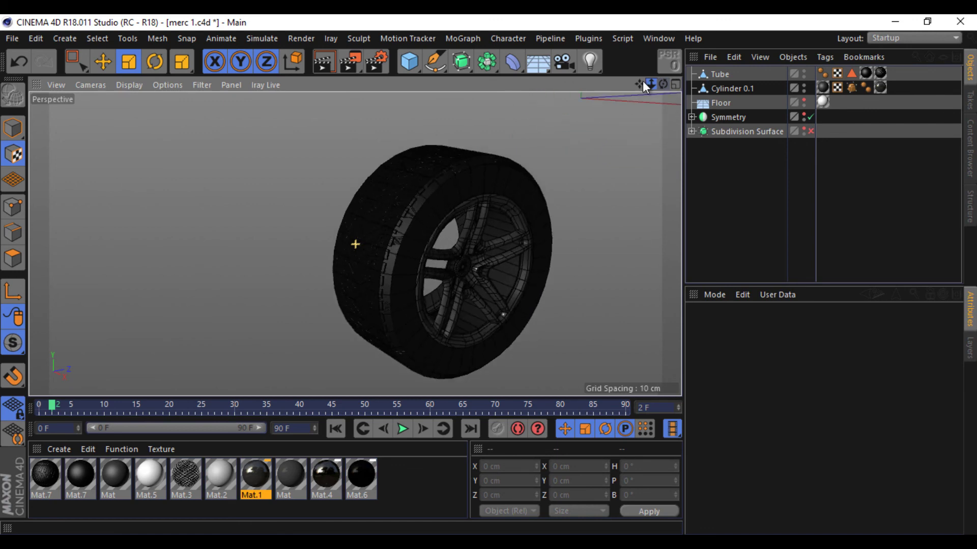
# Group Tube and Cylinder 0.1 under a Null and add Subdivision Surface.1.
pyautogui.click(720, 74)
pyautogui.keyDown('shift'); pyautogui.click(725, 88); pyautogui.keyUp('shift')
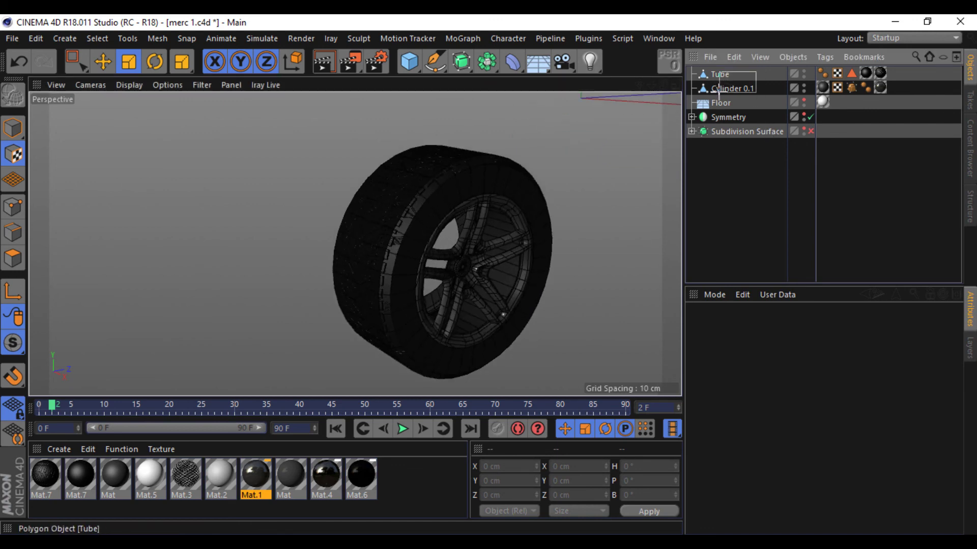
pyautogui.hotkey('alt', 'g')
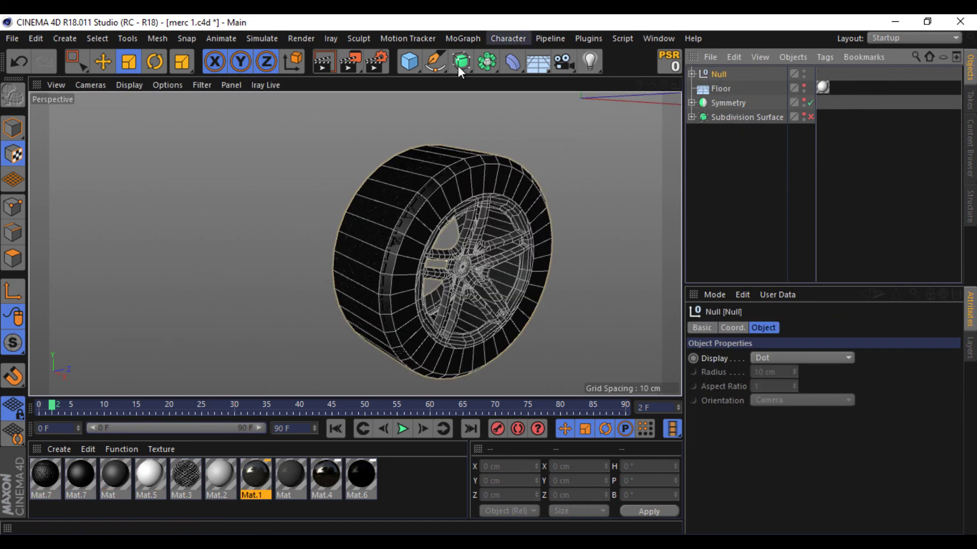
pyautogui.click(457, 68)
pyautogui.moveTo(727, 88)
pyautogui.mouseDown()
pyautogui.moveTo(723, 64)
pyautogui.moveTo(723, 74)
pyautogui.mouseUp()
# Nest the wheel Null in Subdivision Surface.1 and enable SSAO in the viewport options.
pyautogui.click(722, 208)
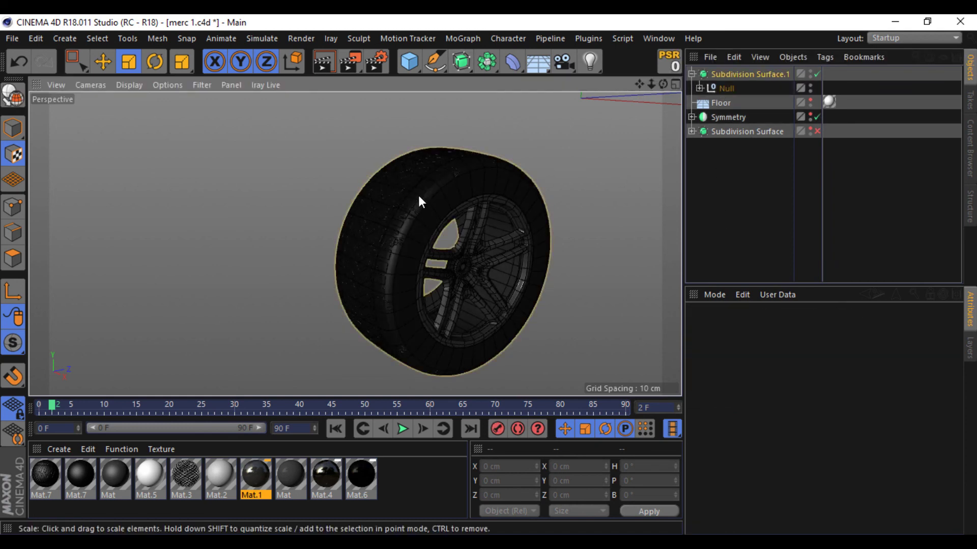
pyautogui.click(486, 273)
pyautogui.keyDown('alt'); pyautogui.moveTo(486, 272); pyautogui.dragTo(489, 279); pyautogui.keyUp('alt')
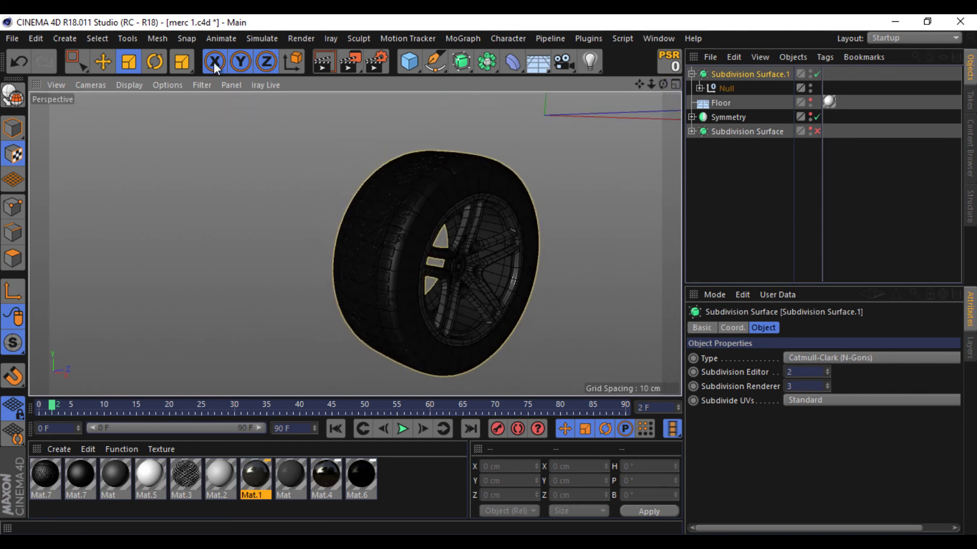
pyautogui.click(176, 85)
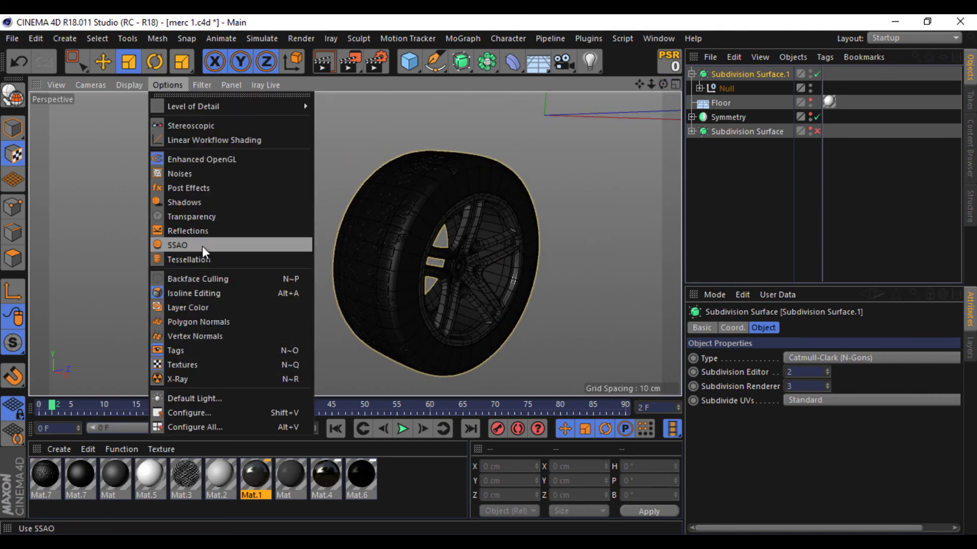
pyautogui.click(203, 231)
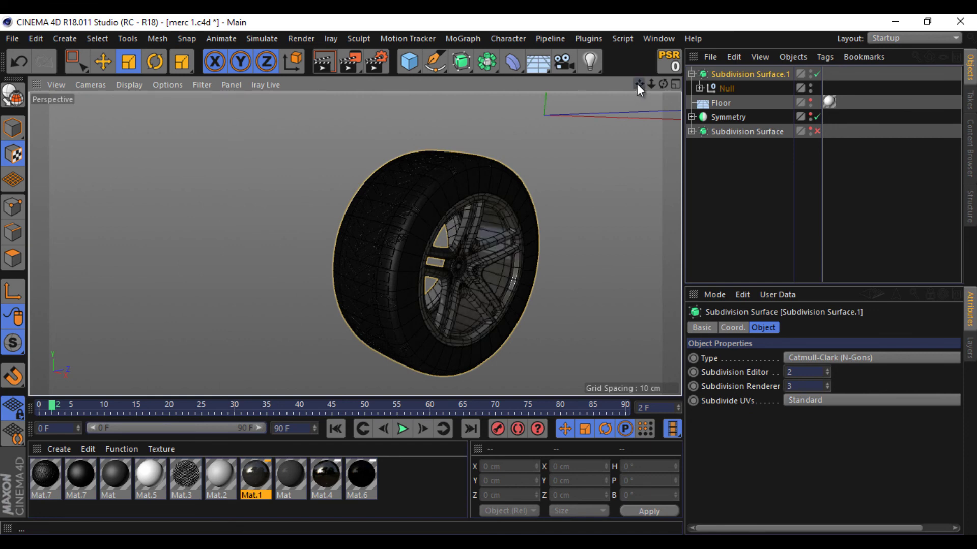
pyautogui.moveTo(637, 83); pyautogui.dragTo(491, 275)
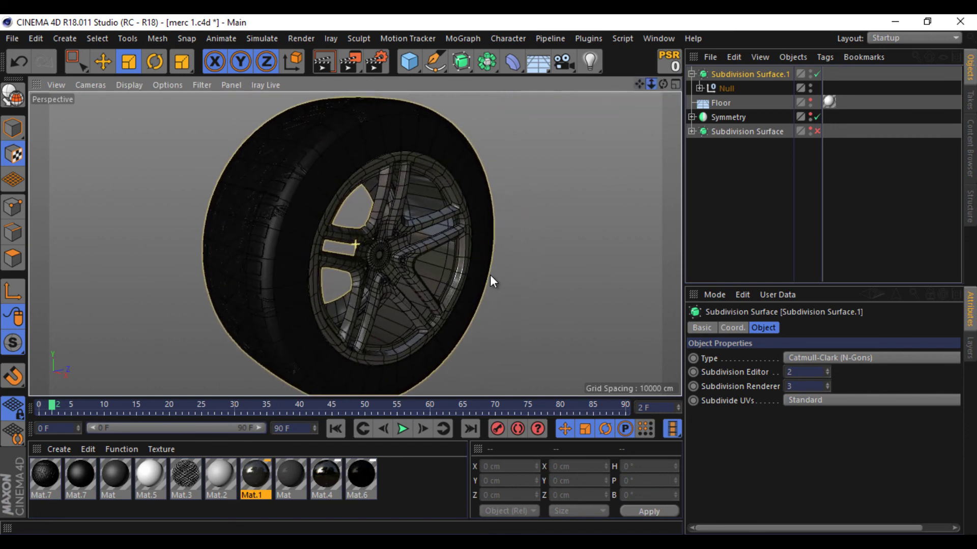
pyautogui.moveTo(663, 84); pyautogui.dragTo(484, 275)
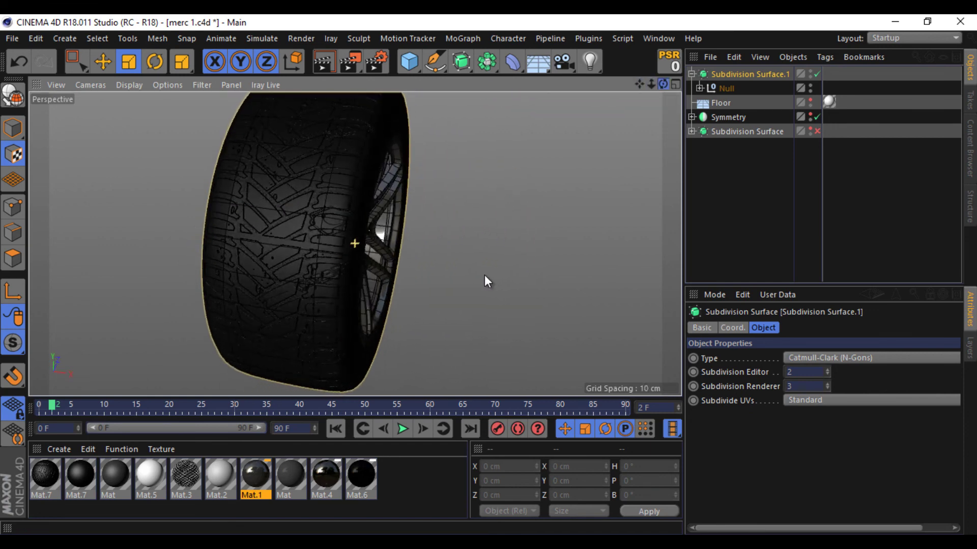
# Raise the first Mat.7's colour value to 15%.
pyautogui.doubleClick(45, 474)
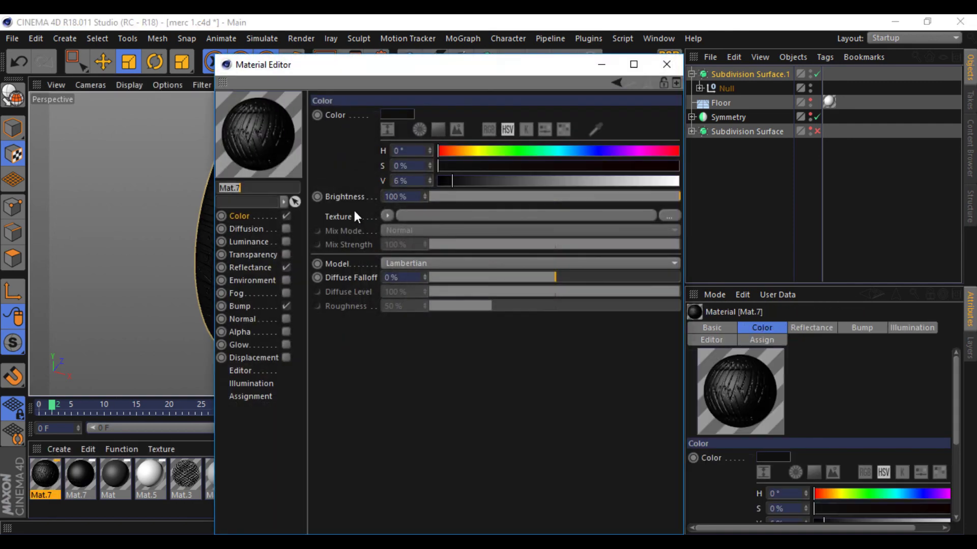
pyautogui.moveTo(452, 181); pyautogui.dragTo(464, 181)
pyautogui.moveTo(489, 64); pyautogui.dragTo(695, 105)
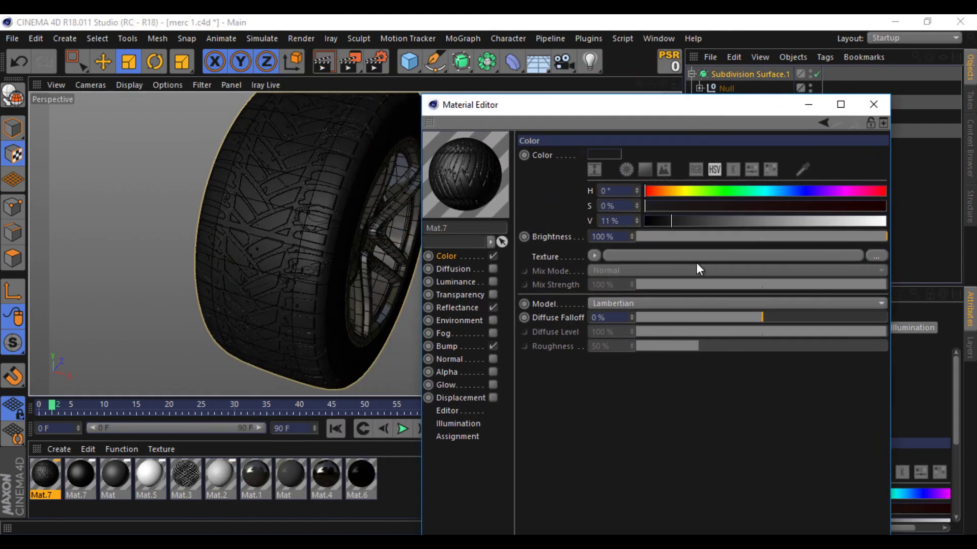
pyautogui.click(680, 221)
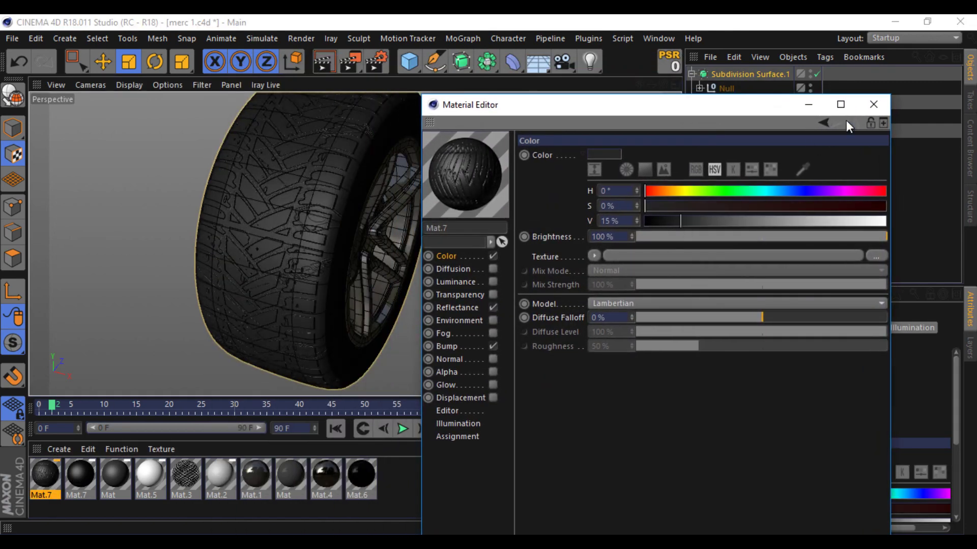
pyautogui.click(873, 104)
# Set the second Mat.7's colour value to 15% and zoom out on the wheel.
pyautogui.click(83, 478)
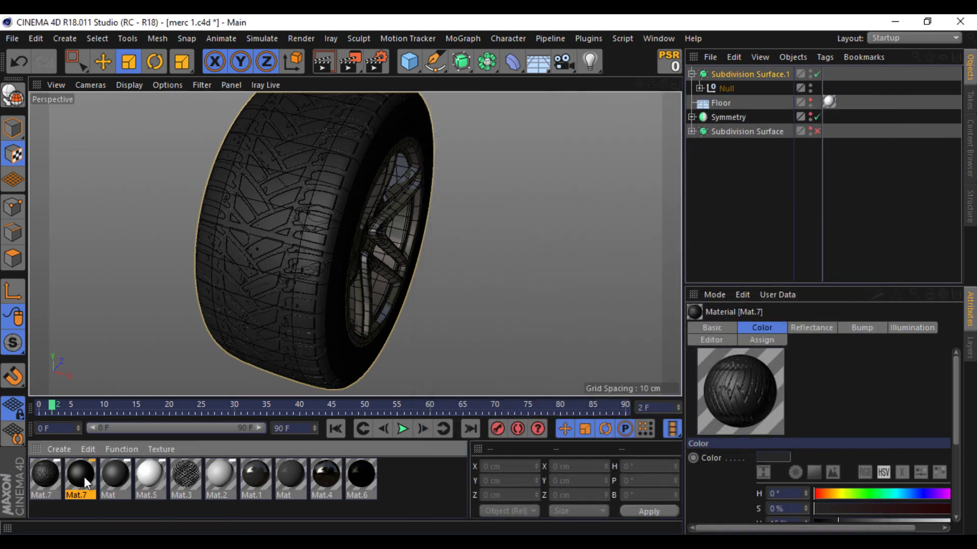
pyautogui.doubleClick(85, 482)
pyautogui.click(412, 182)
pyautogui.write('1')
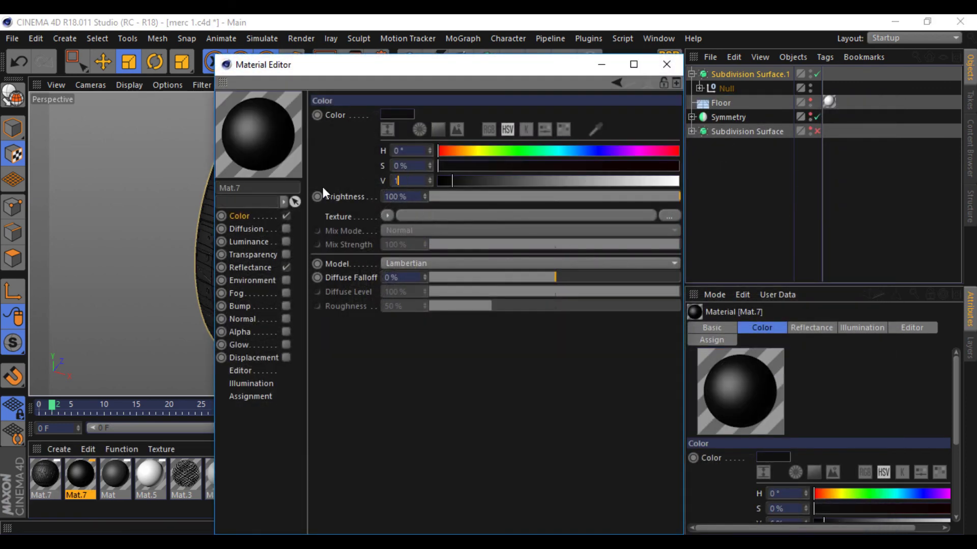
pyautogui.write('5')
pyautogui.press('Return')
pyautogui.click(667, 63)
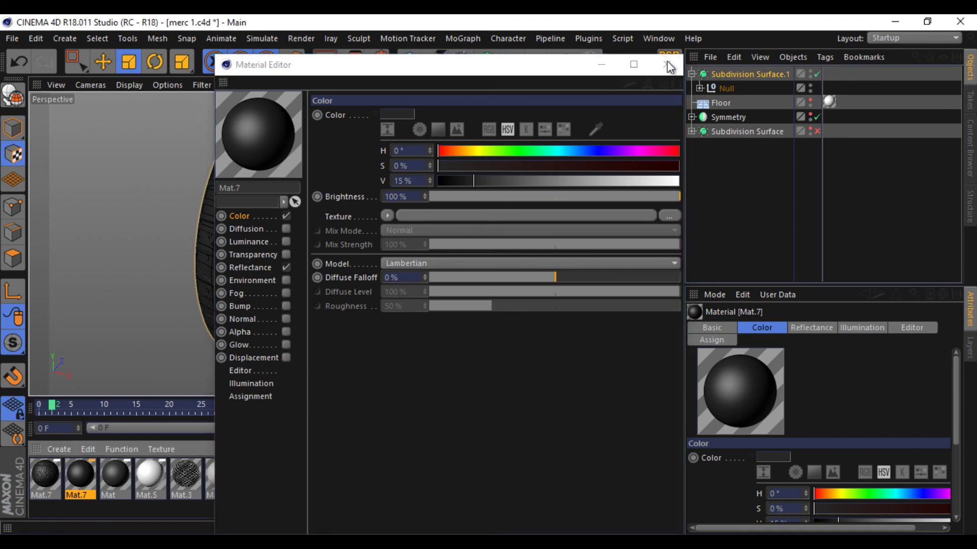
pyautogui.keyDown('alt'); pyautogui.moveTo(488, 275); pyautogui.dragTo(490, 280); pyautogui.keyUp('alt')
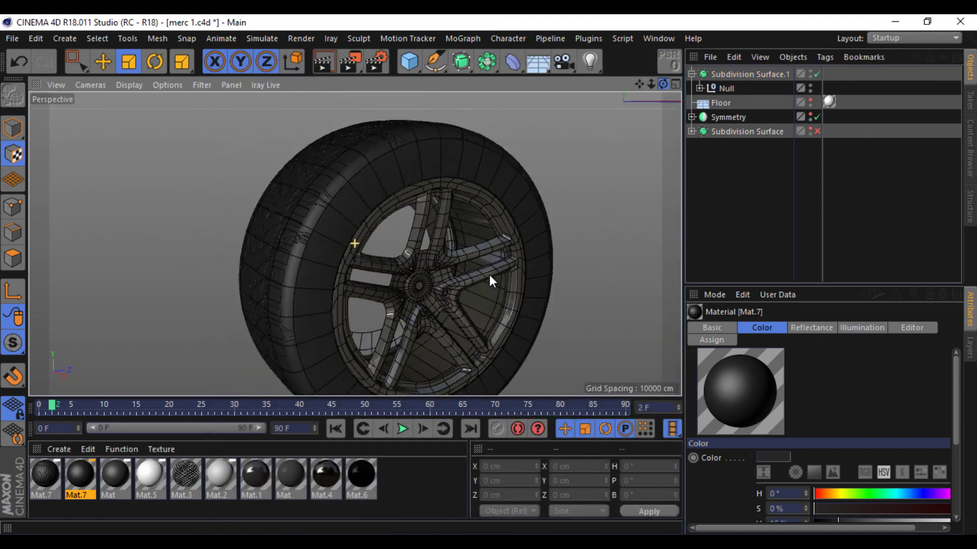
pyautogui.scroll(-1, 489, 274)
pyautogui.scroll(-2, 488, 274)
pyautogui.scroll(-3, 487, 275)
pyautogui.scroll(-2, 488, 275)
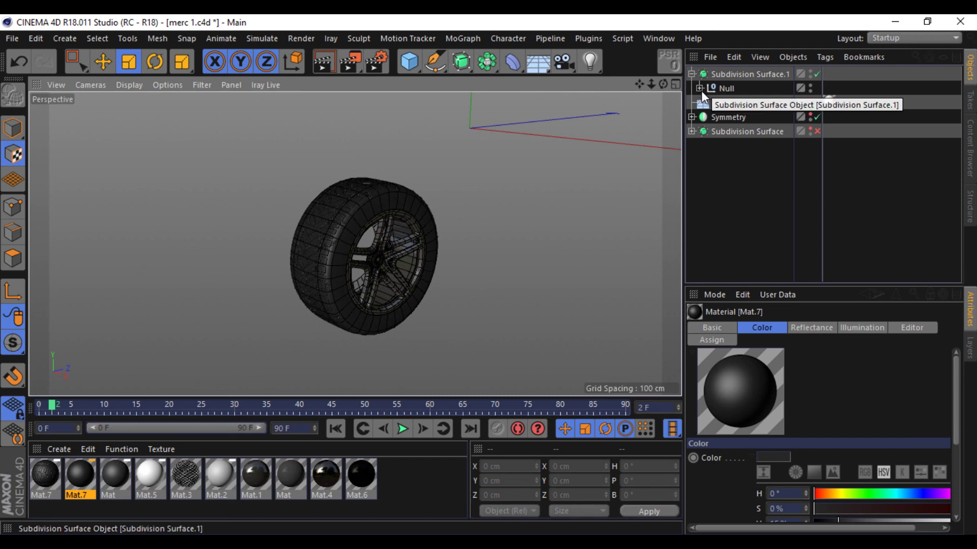
# Unhide the car body, maximize the Right view, and save merc 1.c4d.
pyautogui.click(700, 89)
pyautogui.click(705, 85)
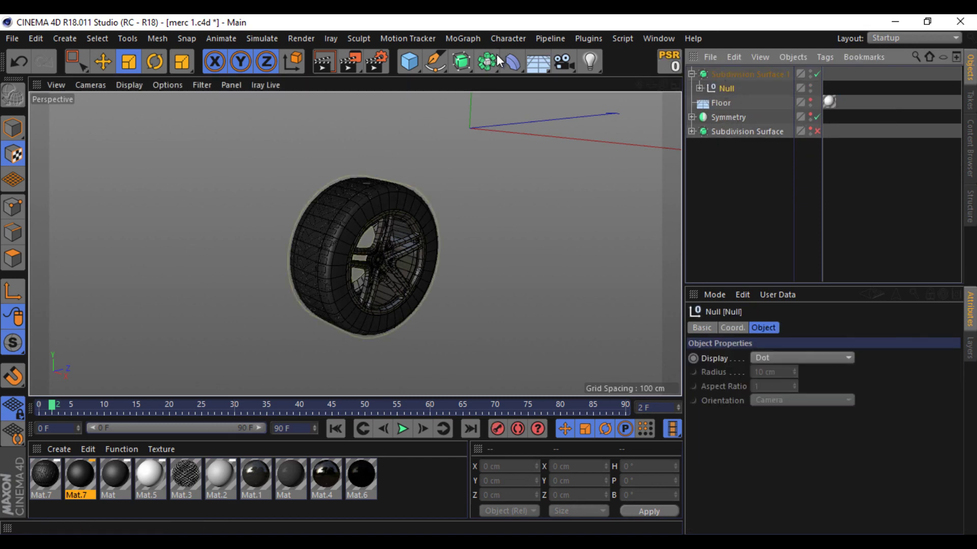
pyautogui.click(810, 88)
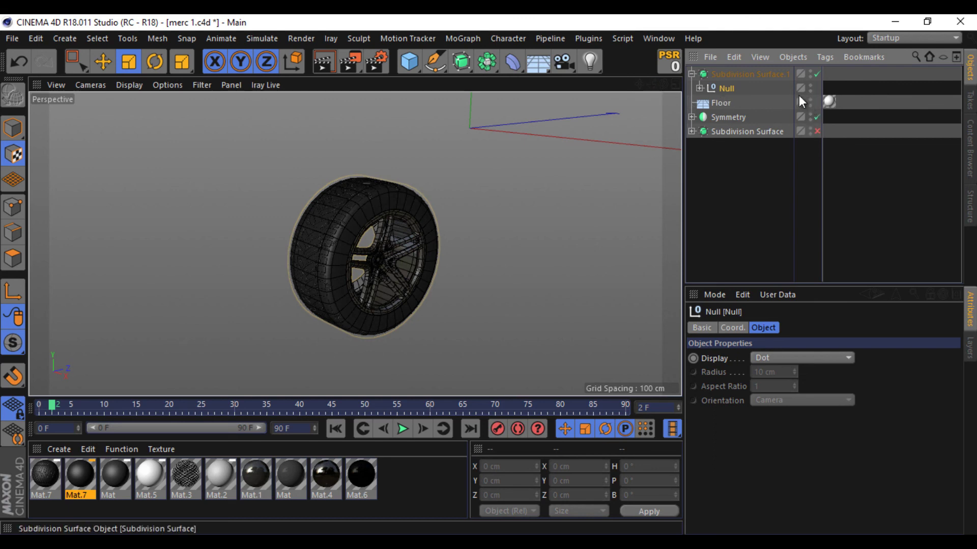
pyautogui.click(674, 86)
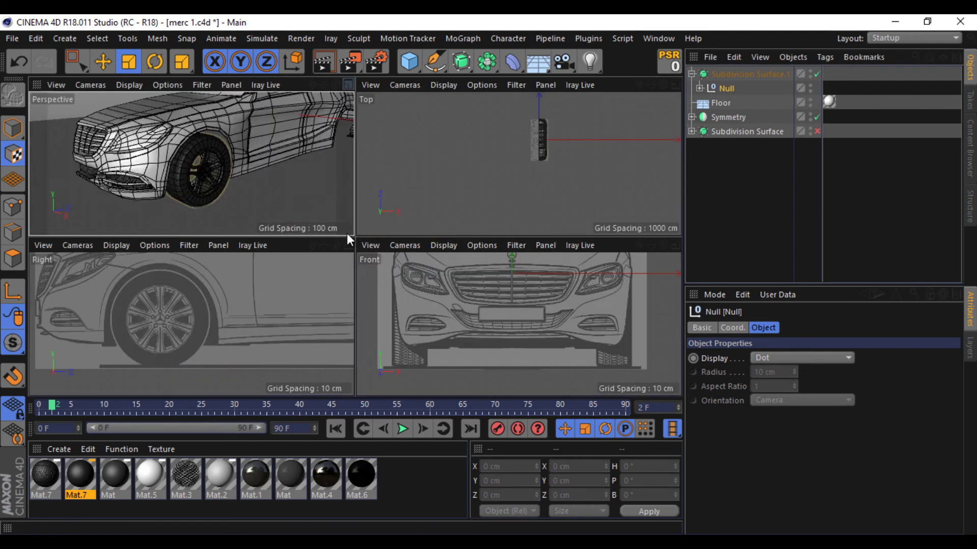
pyautogui.click(354, 244)
pyautogui.scroll(-3, 489, 275)
pyautogui.scroll(-3, 488, 275)
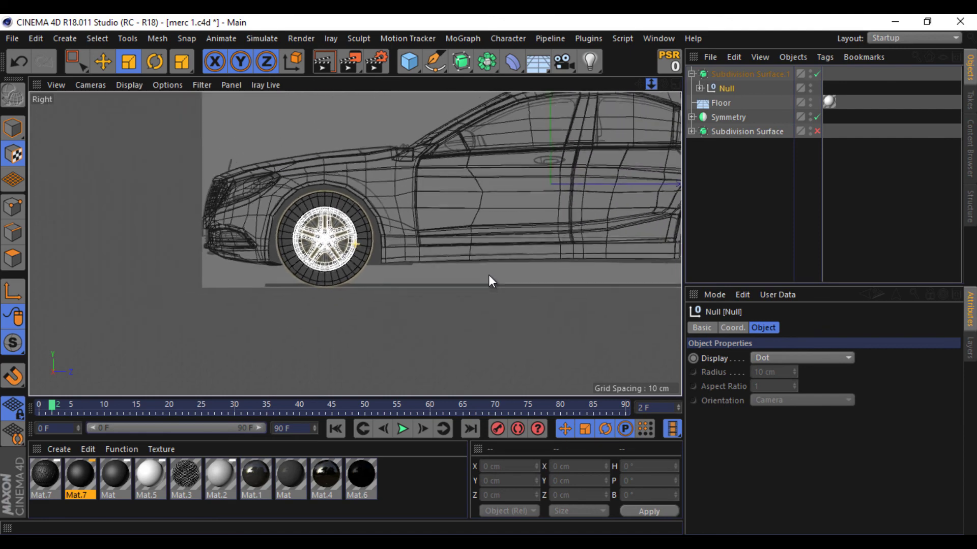
pyautogui.hotkey('ctrl', 's')
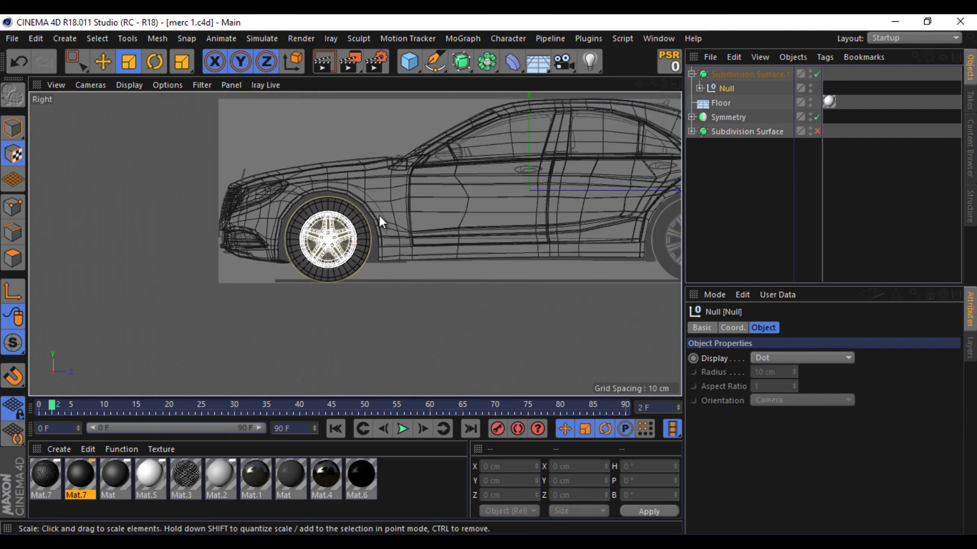
# Add a Symmetry.1 generator and place the wheel Null inside it.
pyautogui.click(487, 61)
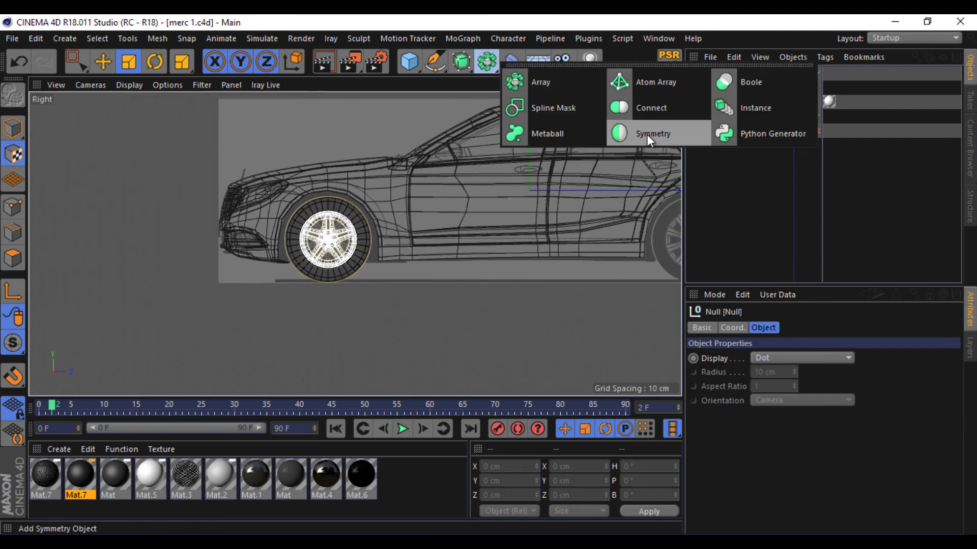
pyautogui.click(627, 131)
pyautogui.click(103, 61)
pyautogui.click(12, 127)
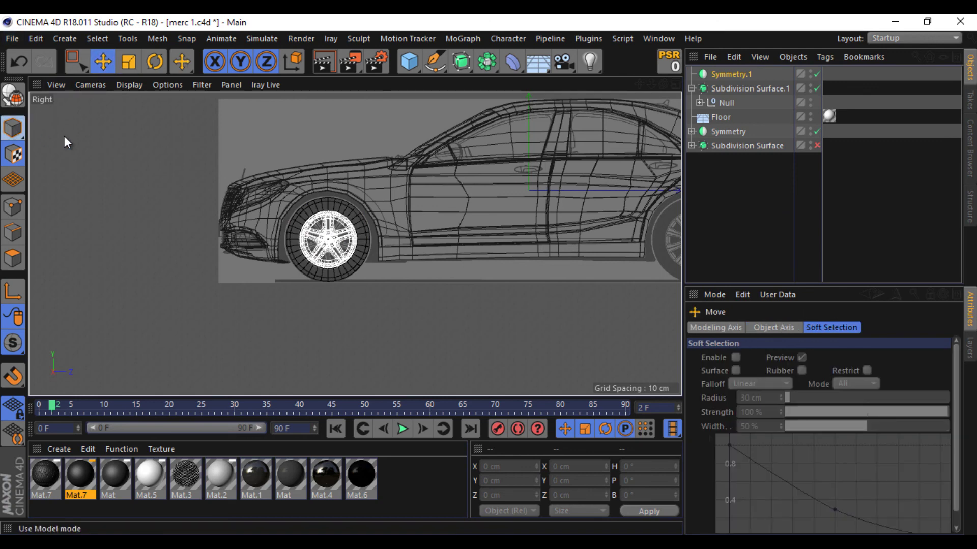
pyautogui.moveTo(726, 102); pyautogui.dragTo(724, 73)
pyautogui.click(724, 74)
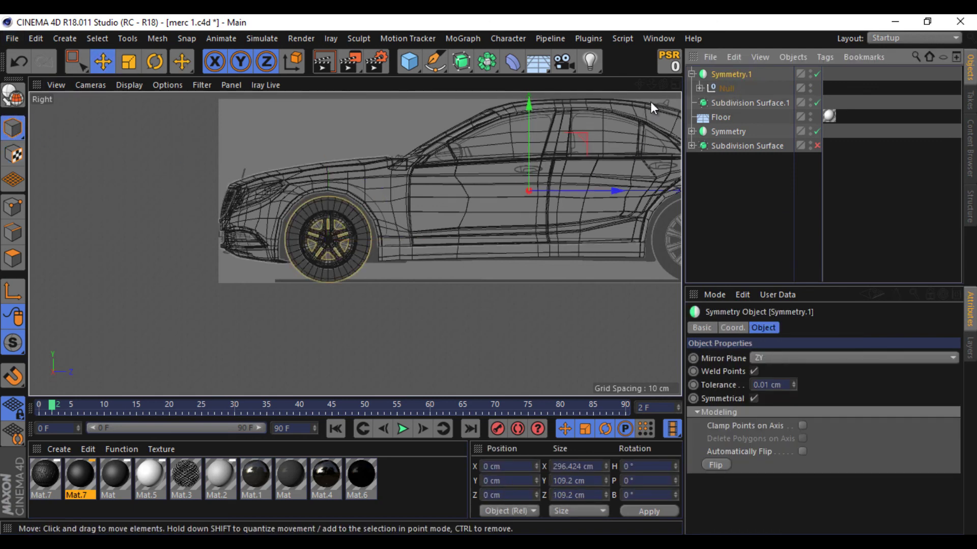
# Mirror on the XY plane, move the axis to Z -23.047 cm, and nest Symmetry.1 under the car.
pyautogui.keyDown('alt'); pyautogui.moveTo(489, 275); pyautogui.dragTo(360, 274, button='middle'); pyautogui.keyUp('alt')
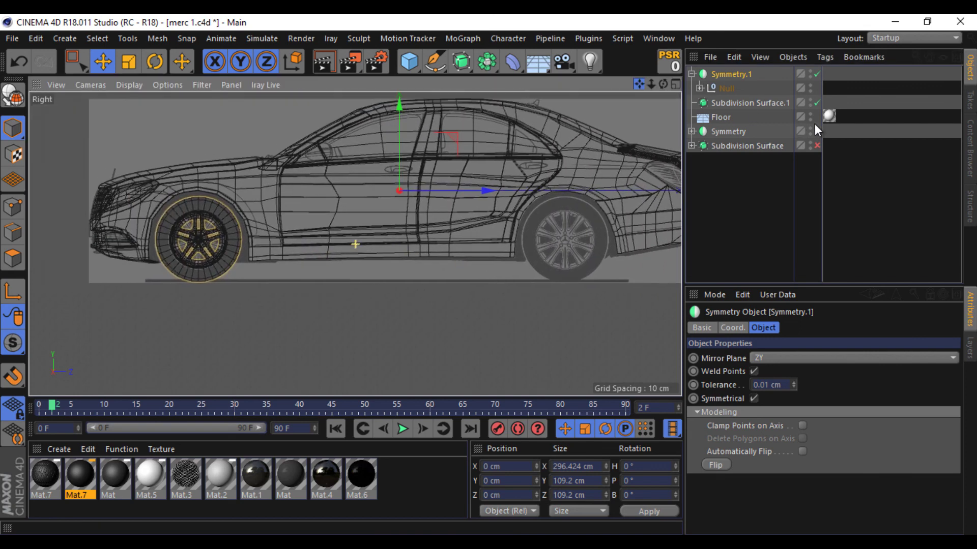
pyautogui.click(758, 359)
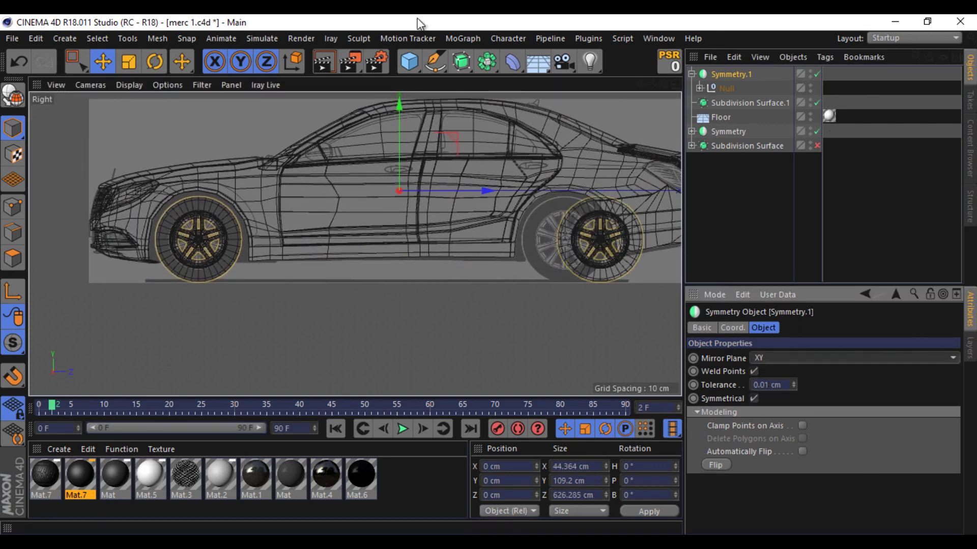
pyautogui.click(13, 289)
pyautogui.moveTo(483, 191); pyautogui.dragTo(463, 192)
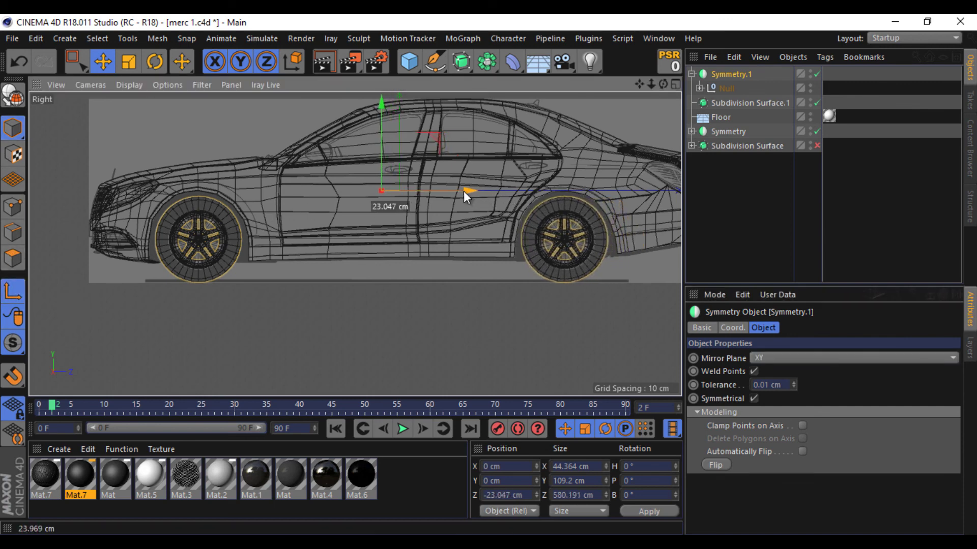
pyautogui.moveTo(463, 191); pyautogui.dragTo(461, 191)
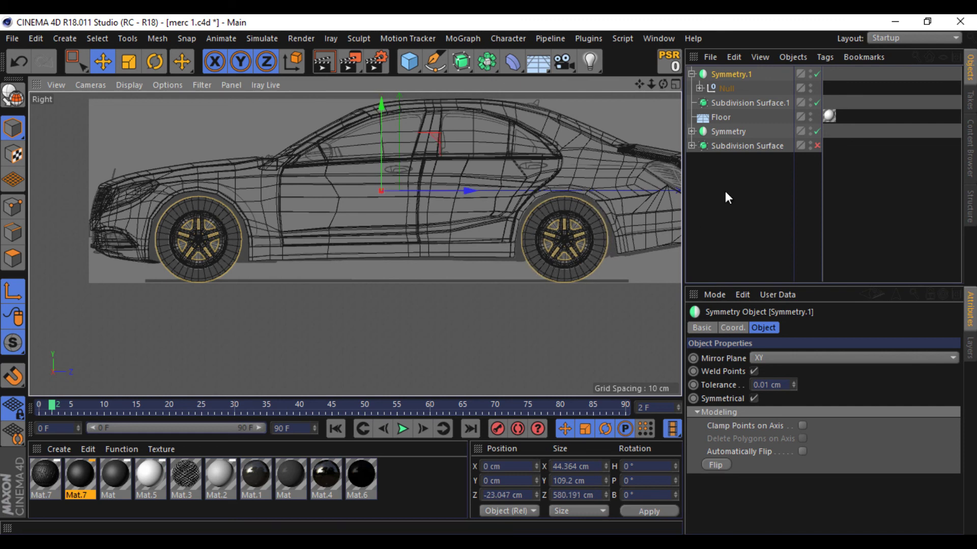
pyautogui.click(692, 74)
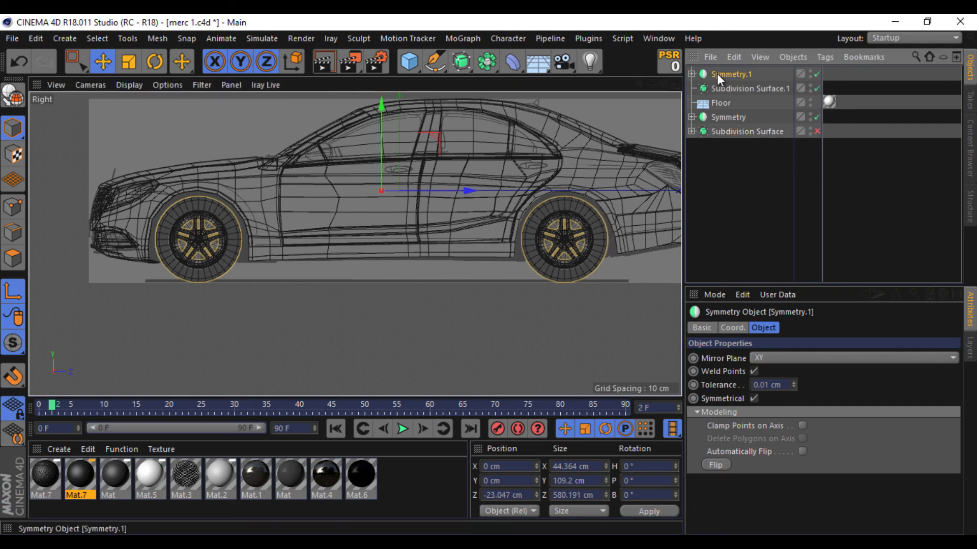
pyautogui.moveTo(717, 75); pyautogui.dragTo(730, 164)
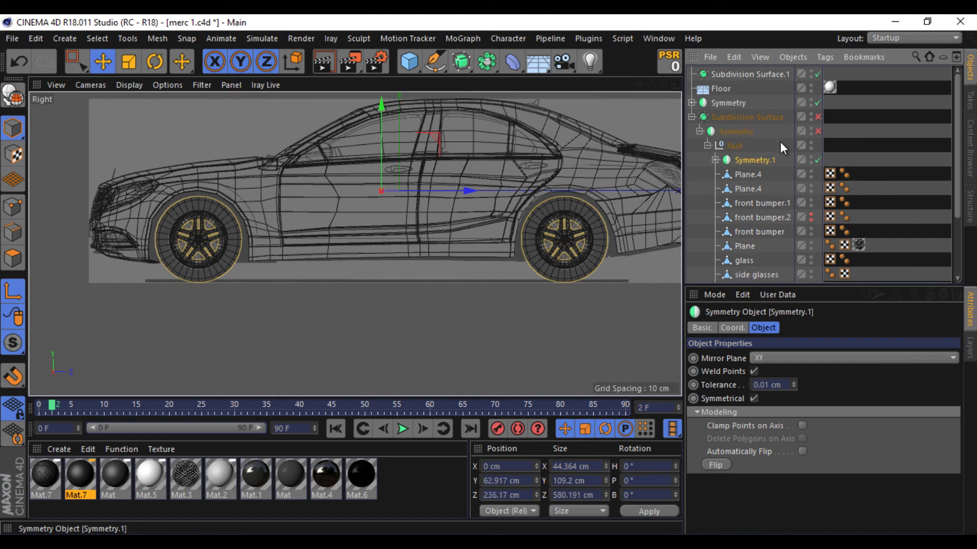
# Enable the car body's Subdivision Surface and frame the car in the Perspective view.
pyautogui.click(816, 117)
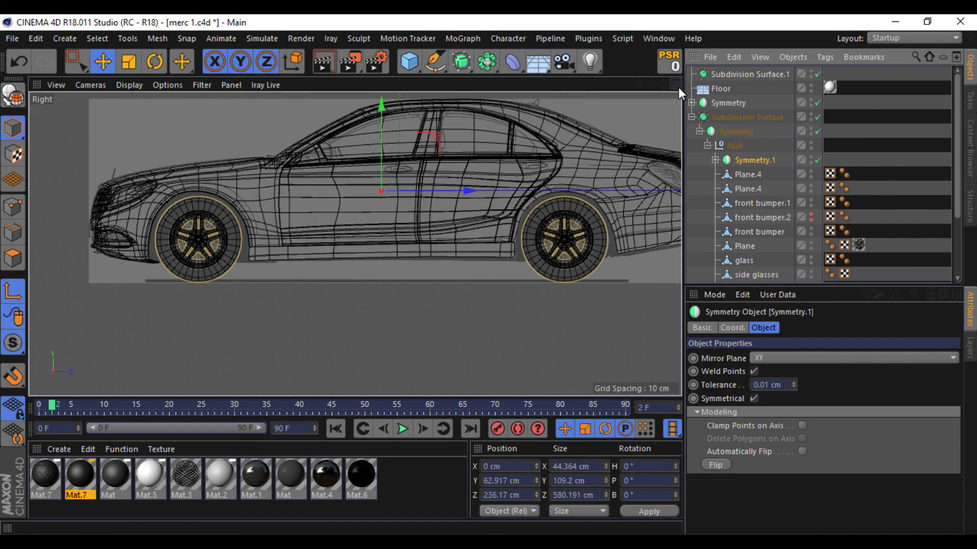
pyautogui.middleClick(678, 86)
pyautogui.middleClick(352, 81)
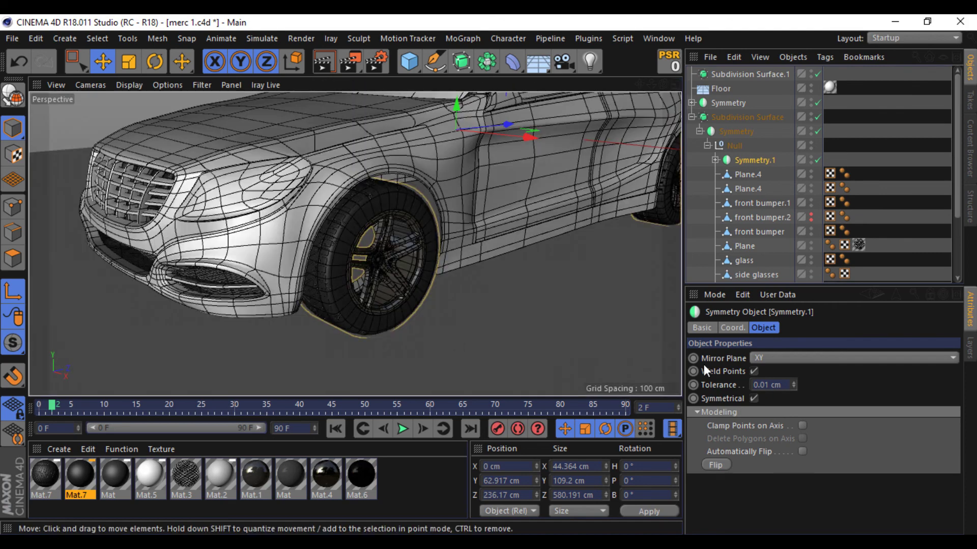
pyautogui.click(890, 219)
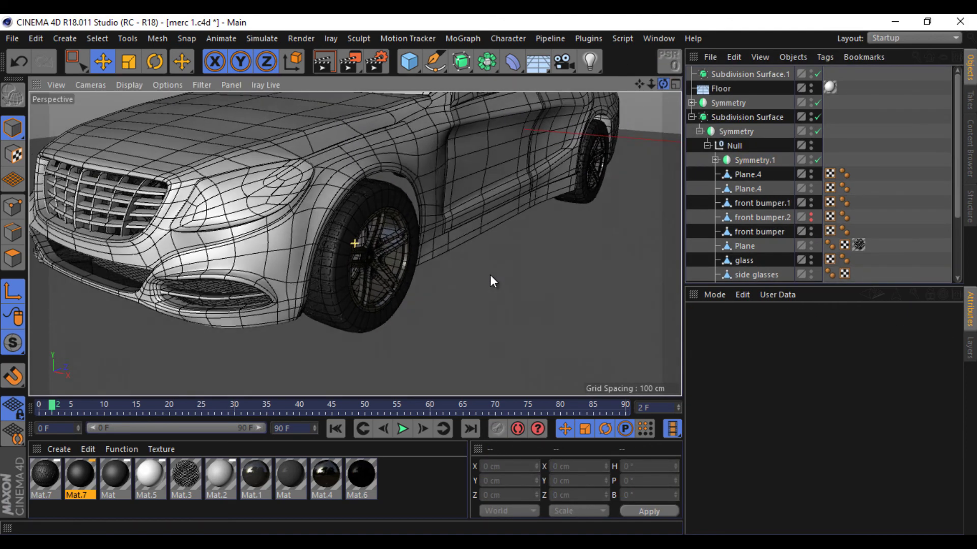
pyautogui.scroll(5, 490, 275)
pyautogui.scroll(-8, 486, 275)
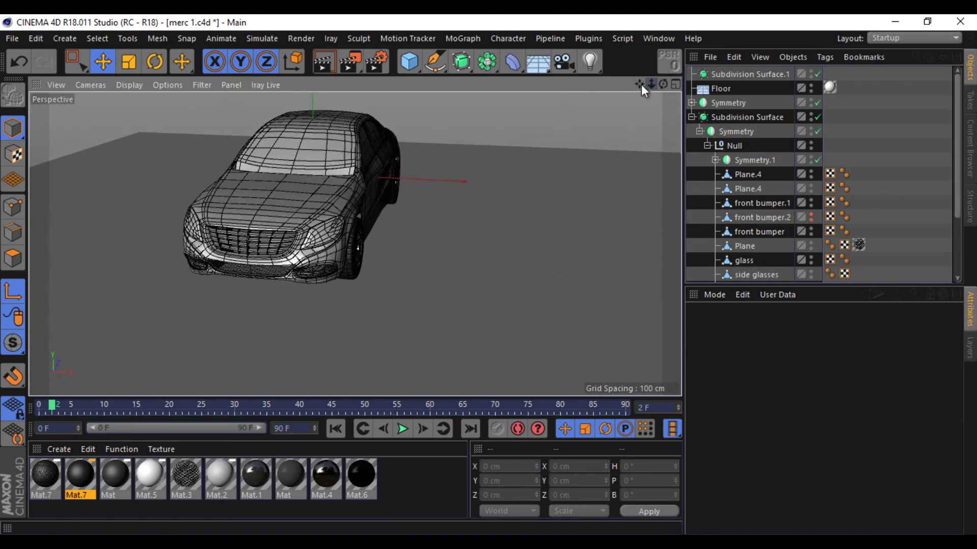
pyautogui.moveTo(641, 85)
pyautogui.mouseDown()
pyautogui.moveTo(506, 291)
pyautogui.moveTo(490, 274)
pyautogui.mouseUp()
pyautogui.moveTo(663, 84); pyautogui.dragTo(488, 276)
# Check the car in the Right and Front views, then frame it in maximized Perspective.
pyautogui.click(675, 85)
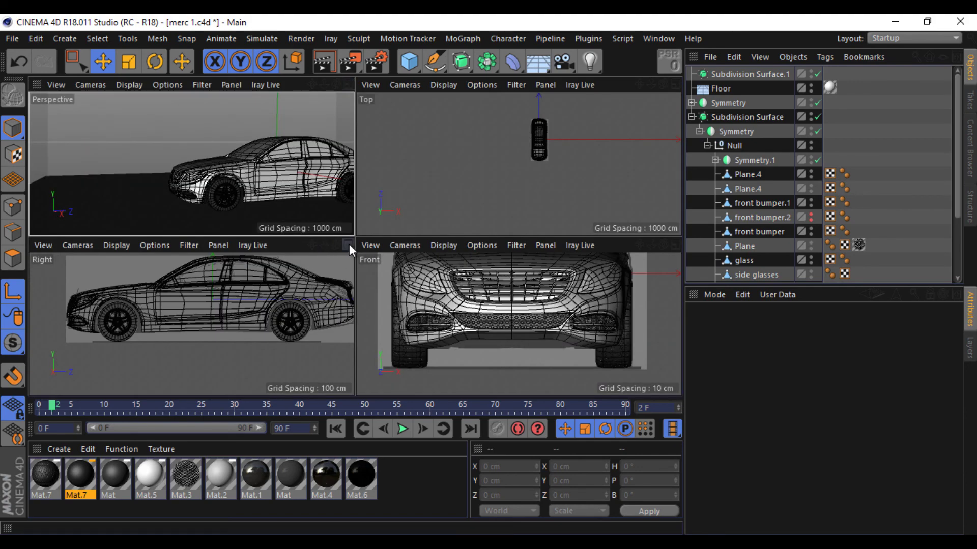
pyautogui.click(349, 244)
pyautogui.click(677, 83)
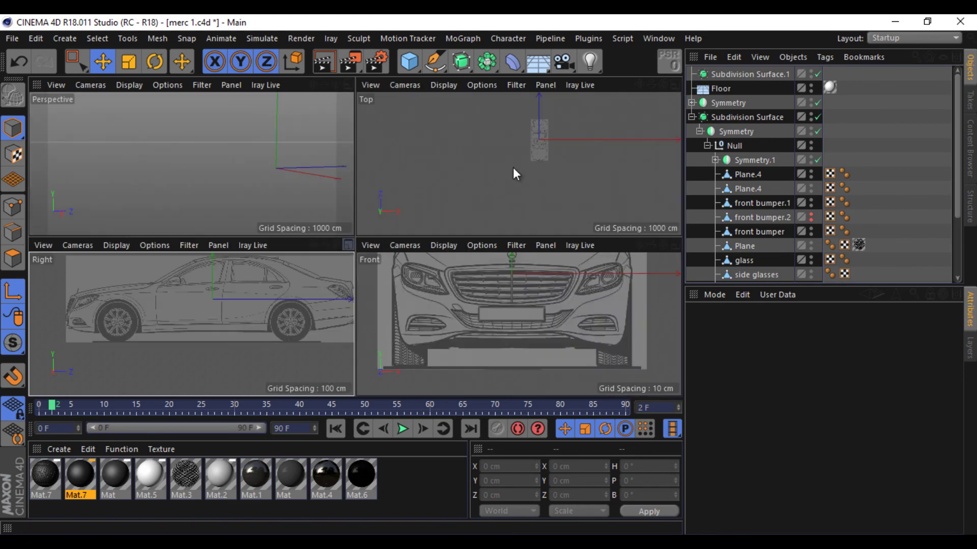
pyautogui.click(678, 246)
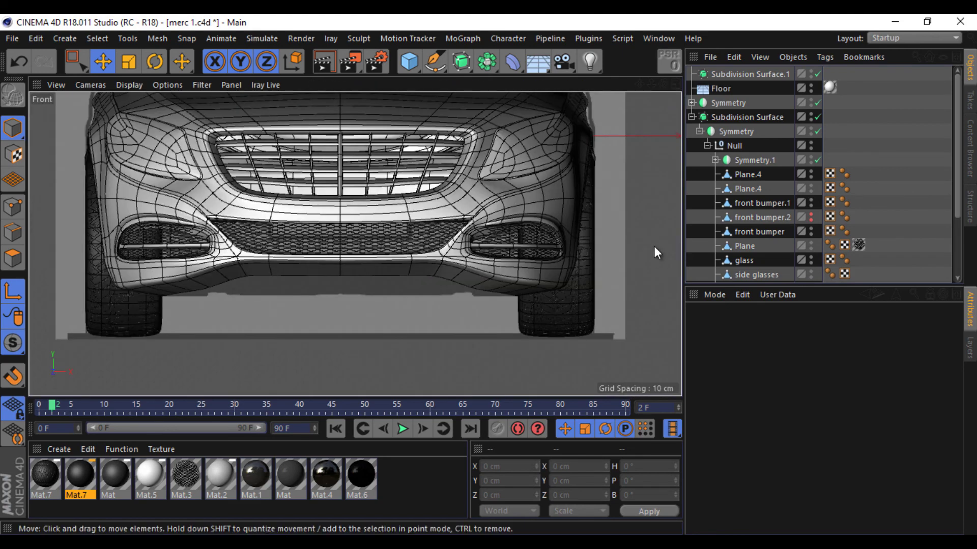
pyautogui.click(675, 84)
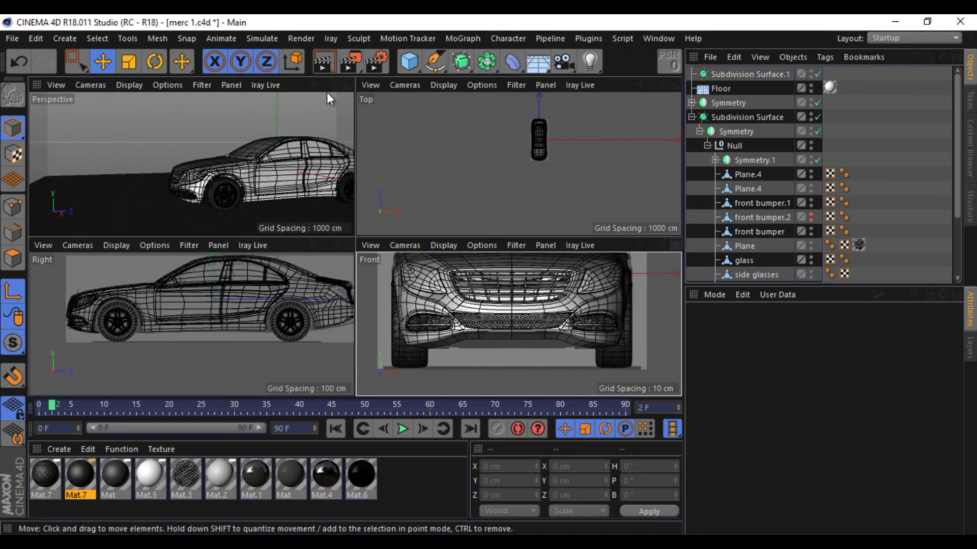
pyautogui.click(347, 84)
pyautogui.scroll(-3, 492, 276)
pyautogui.keyDown('alt'); pyautogui.moveTo(492, 276); pyautogui.dragTo(492, 275); pyautogui.keyUp('alt')
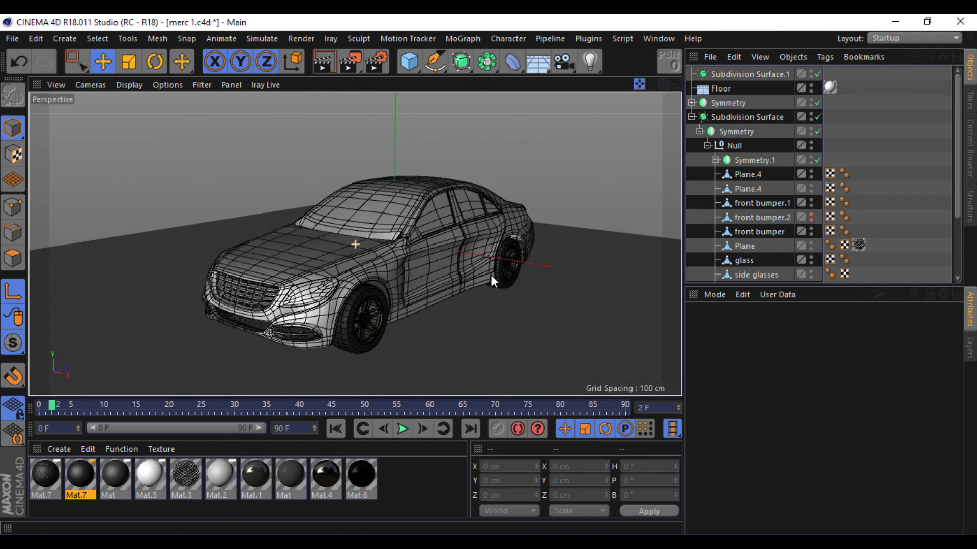
pyautogui.scroll(1, 490, 272)
pyautogui.scroll(2, 490, 275)
pyautogui.scroll(1, 490, 275)
pyautogui.scroll(-3, 488, 274)
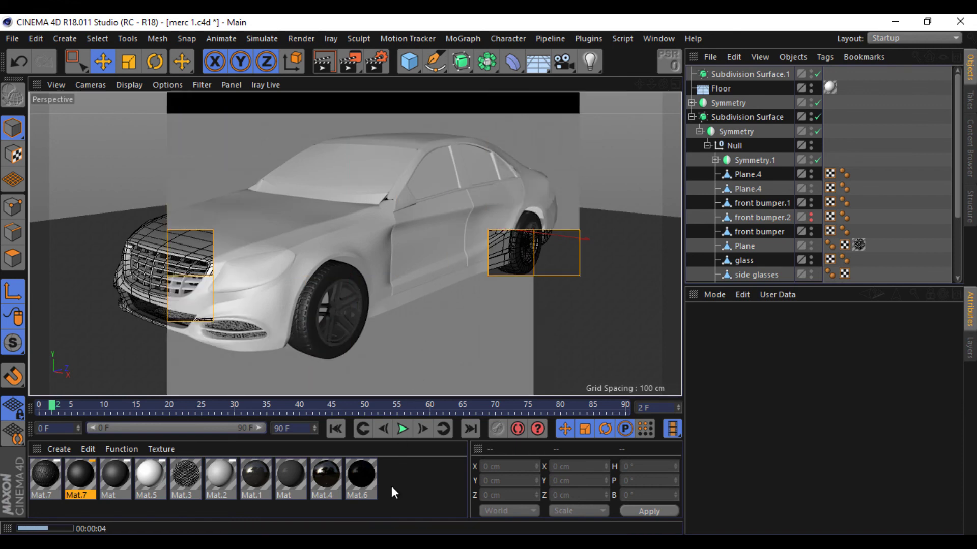
# Apply black Mat.6, then glossy Mat.4, to the car body's Subdivision Surface.
pyautogui.click(360, 480)
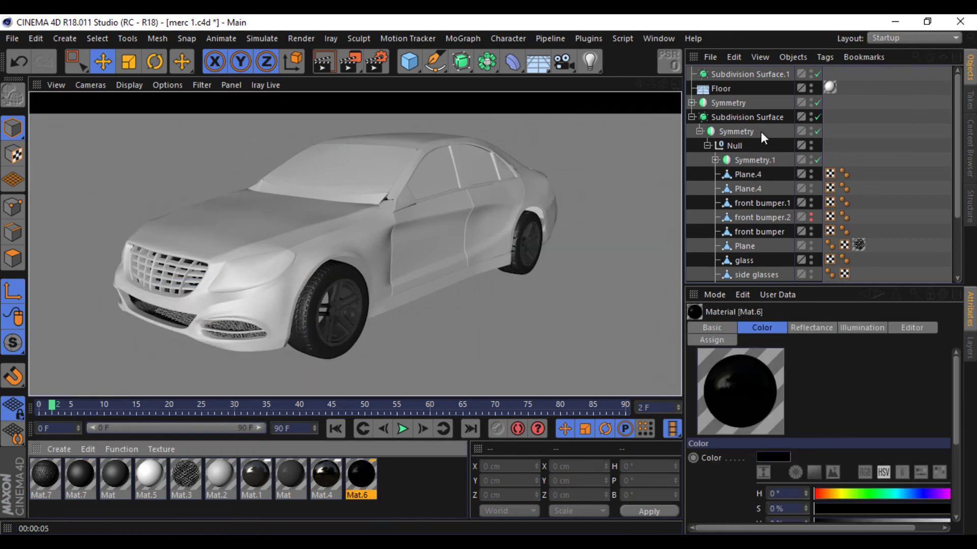
pyautogui.moveTo(761, 131); pyautogui.dragTo(740, 117)
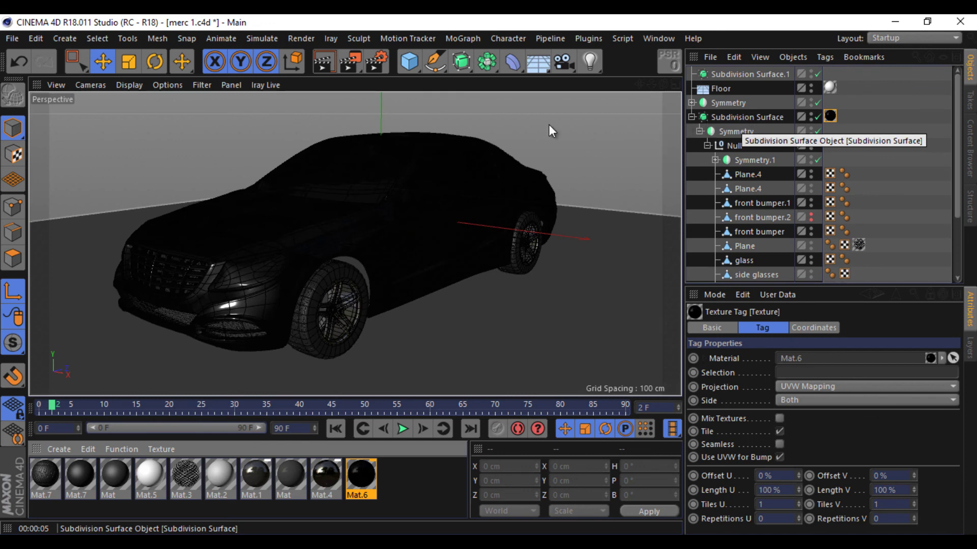
pyautogui.click(175, 85)
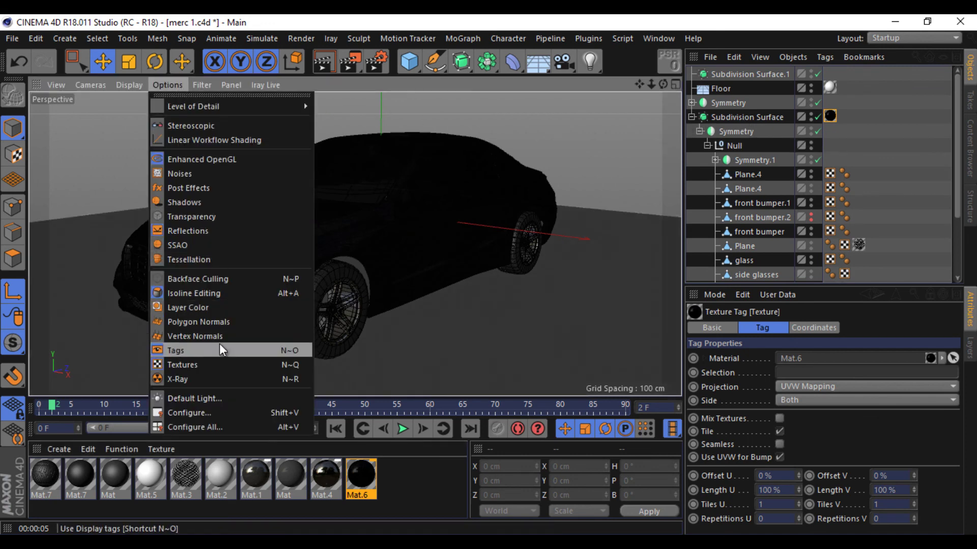
pyautogui.click(408, 61)
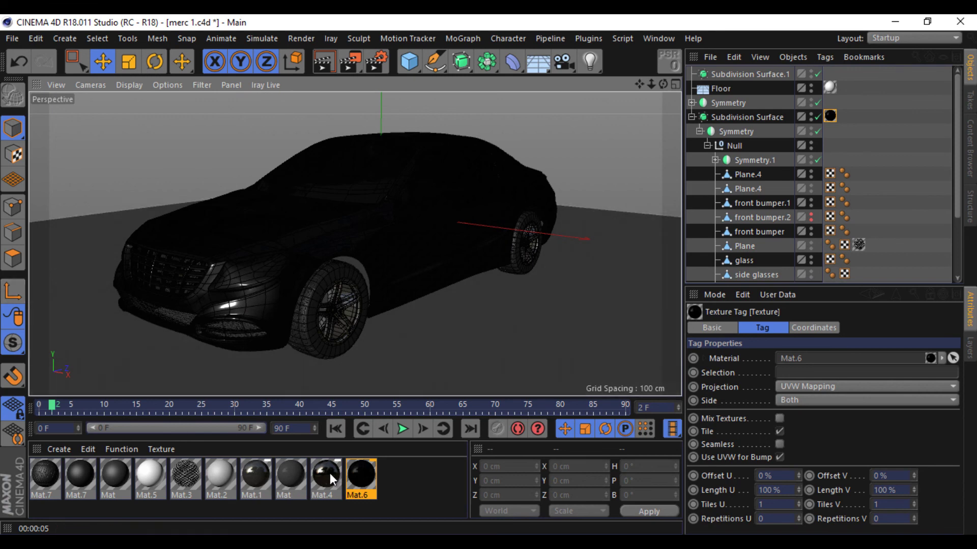
pyautogui.moveTo(330, 473); pyautogui.dragTo(829, 101)
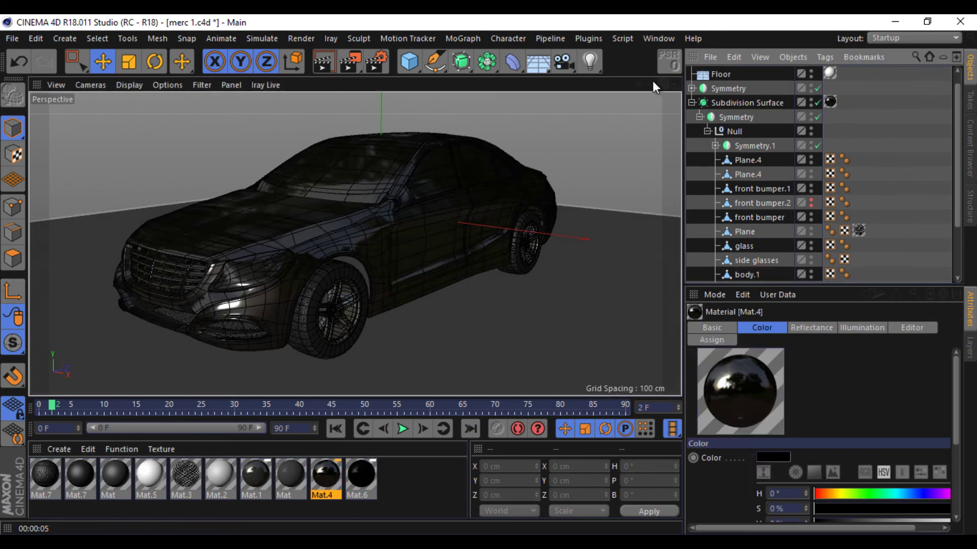
pyautogui.keyDown('alt'); pyautogui.moveTo(491, 279); pyautogui.dragTo(496, 277); pyautogui.keyUp('alt')
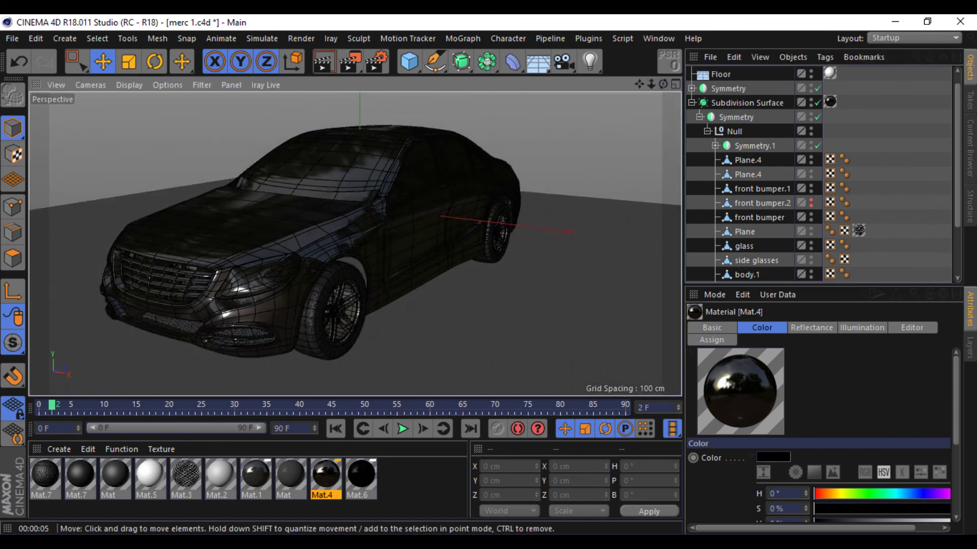